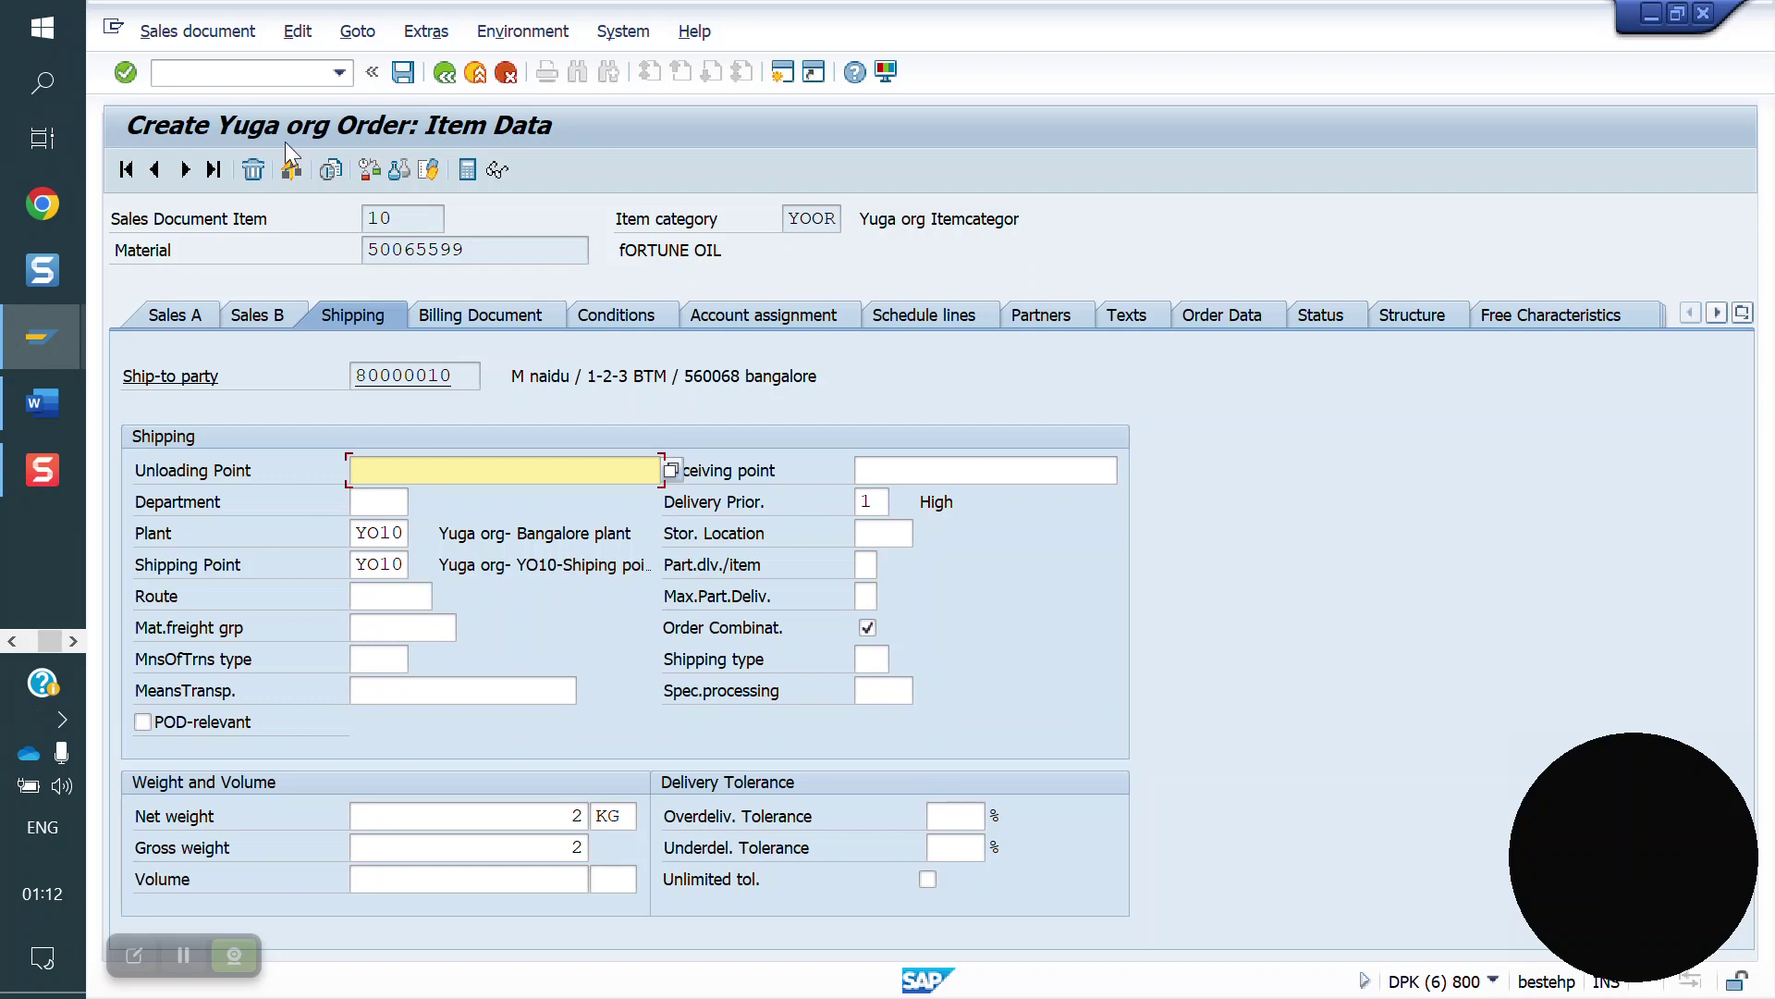
- Switch to Edge and look through the sales document types PDF, including the document type table and sales T-codes
left_click(255, 81)
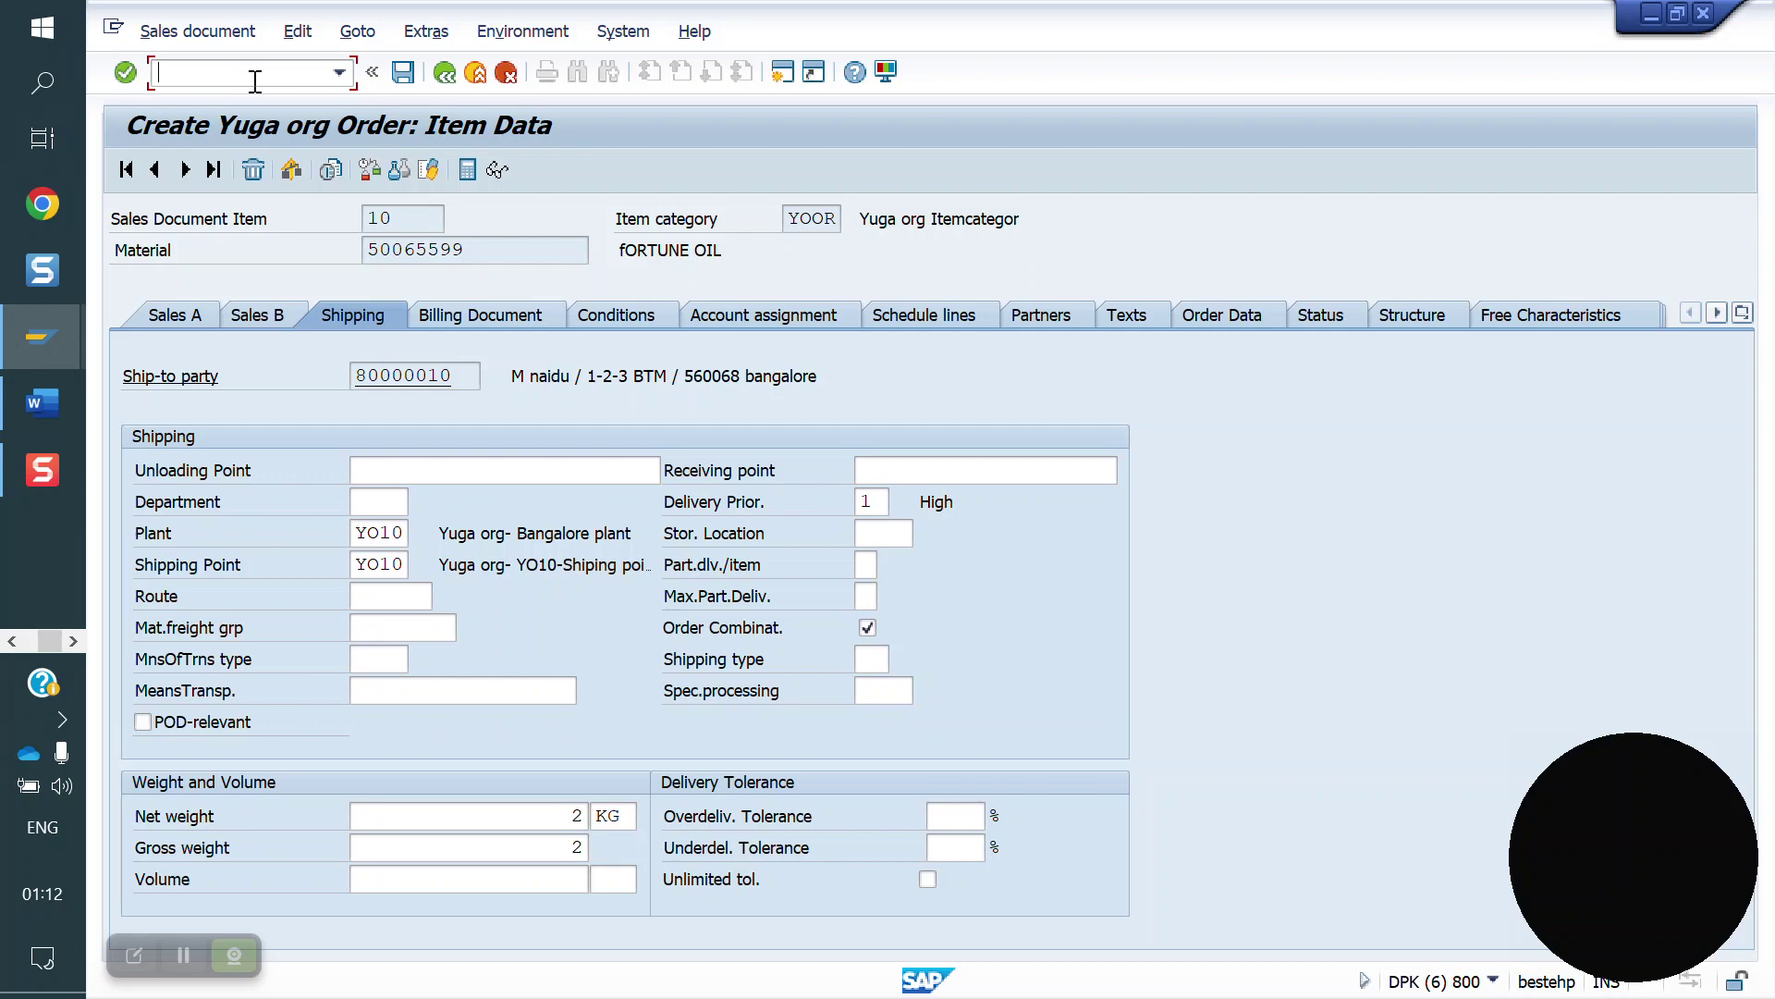
left_click(12, 641)
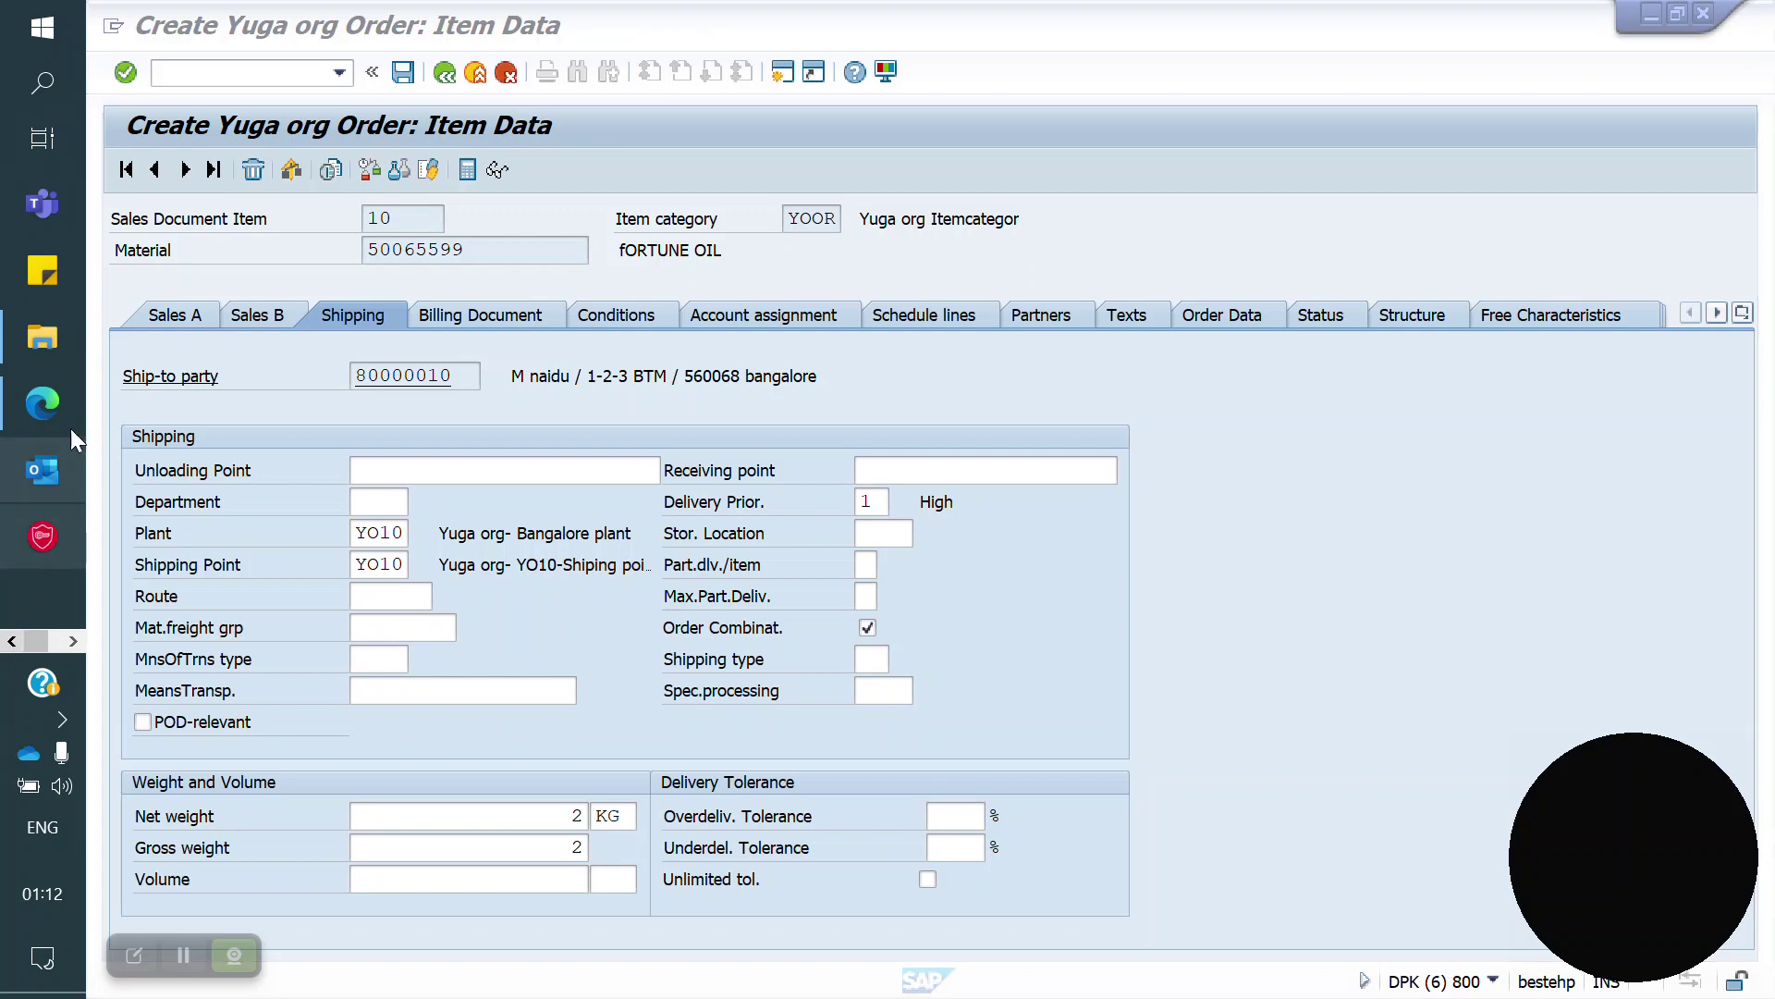
left_click(42, 338)
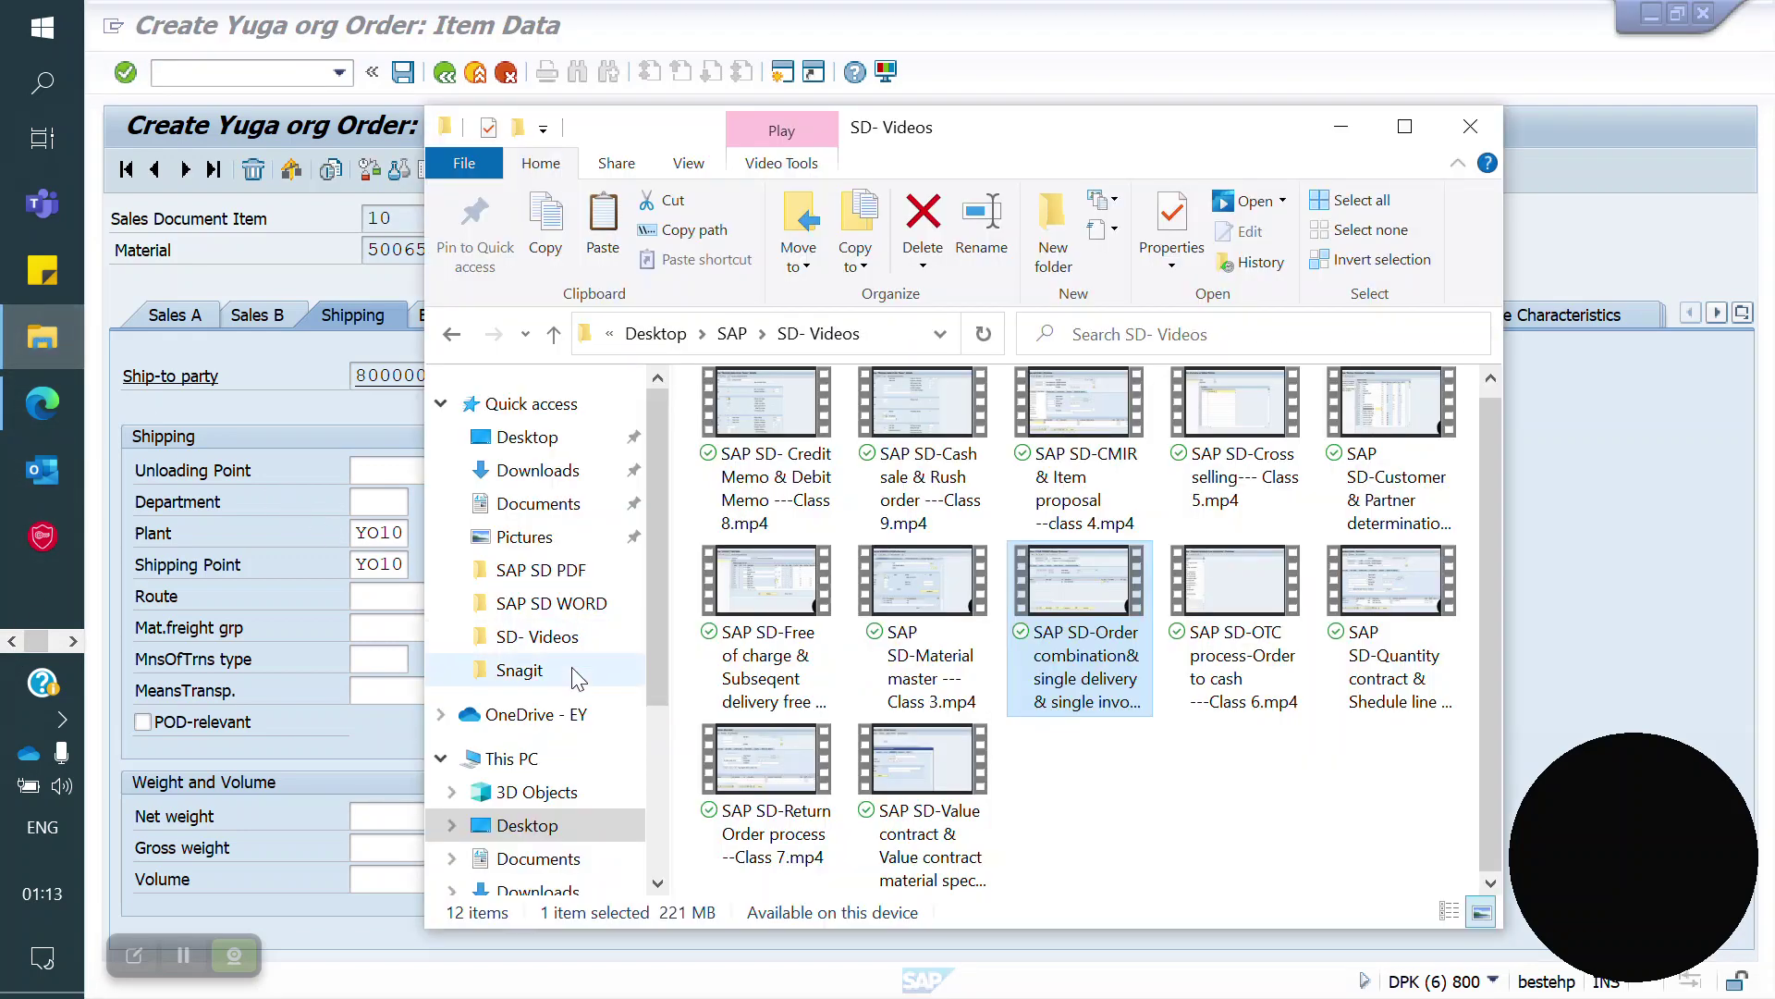
left_click(46, 402)
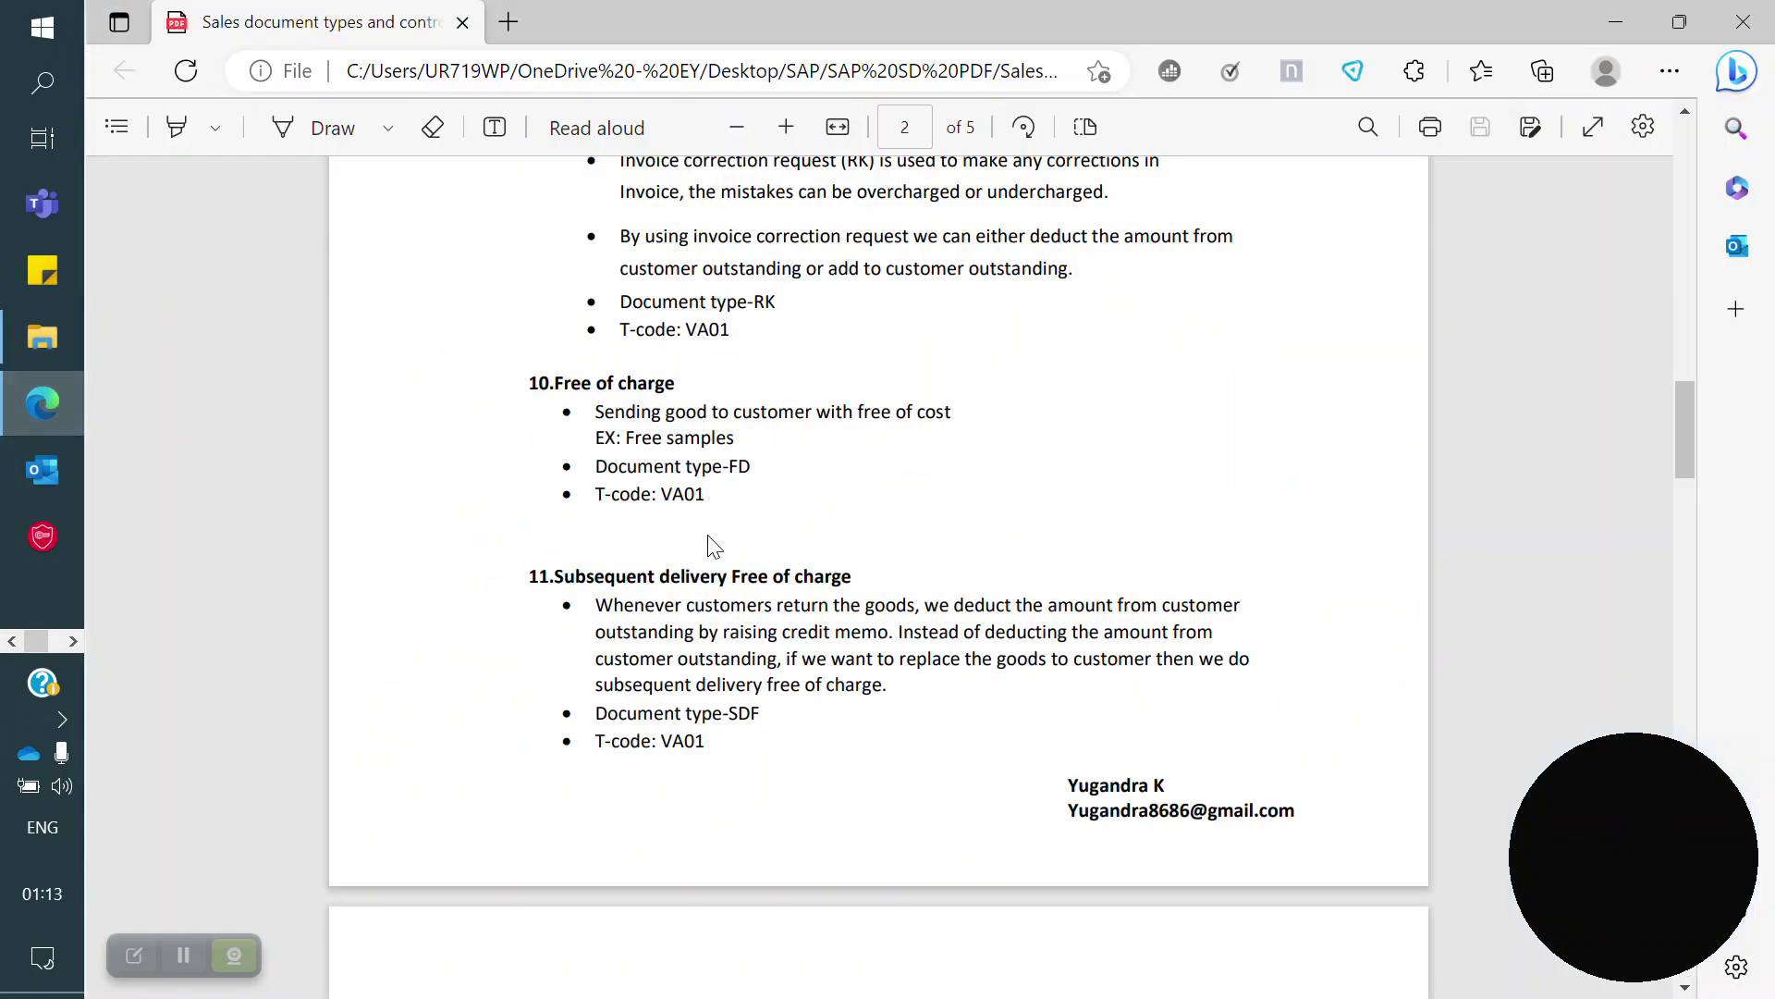
scroll(726, 535, "down", 20)
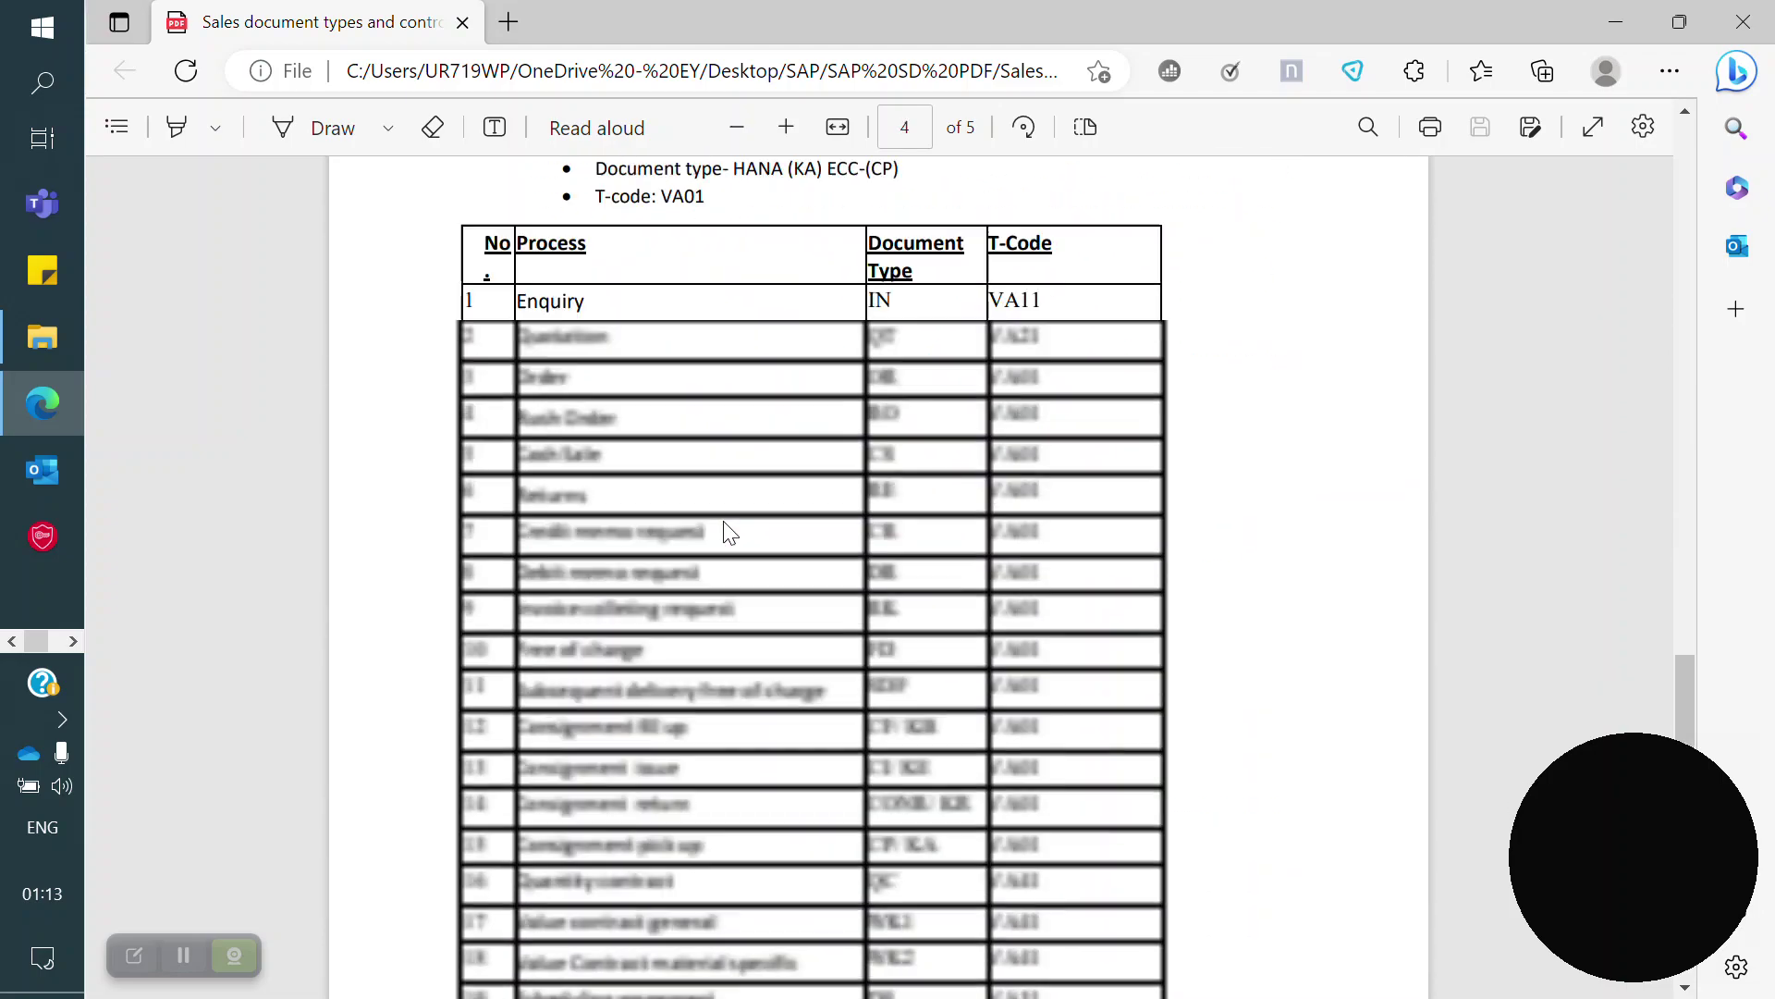
scroll(726, 534, "down", 20)
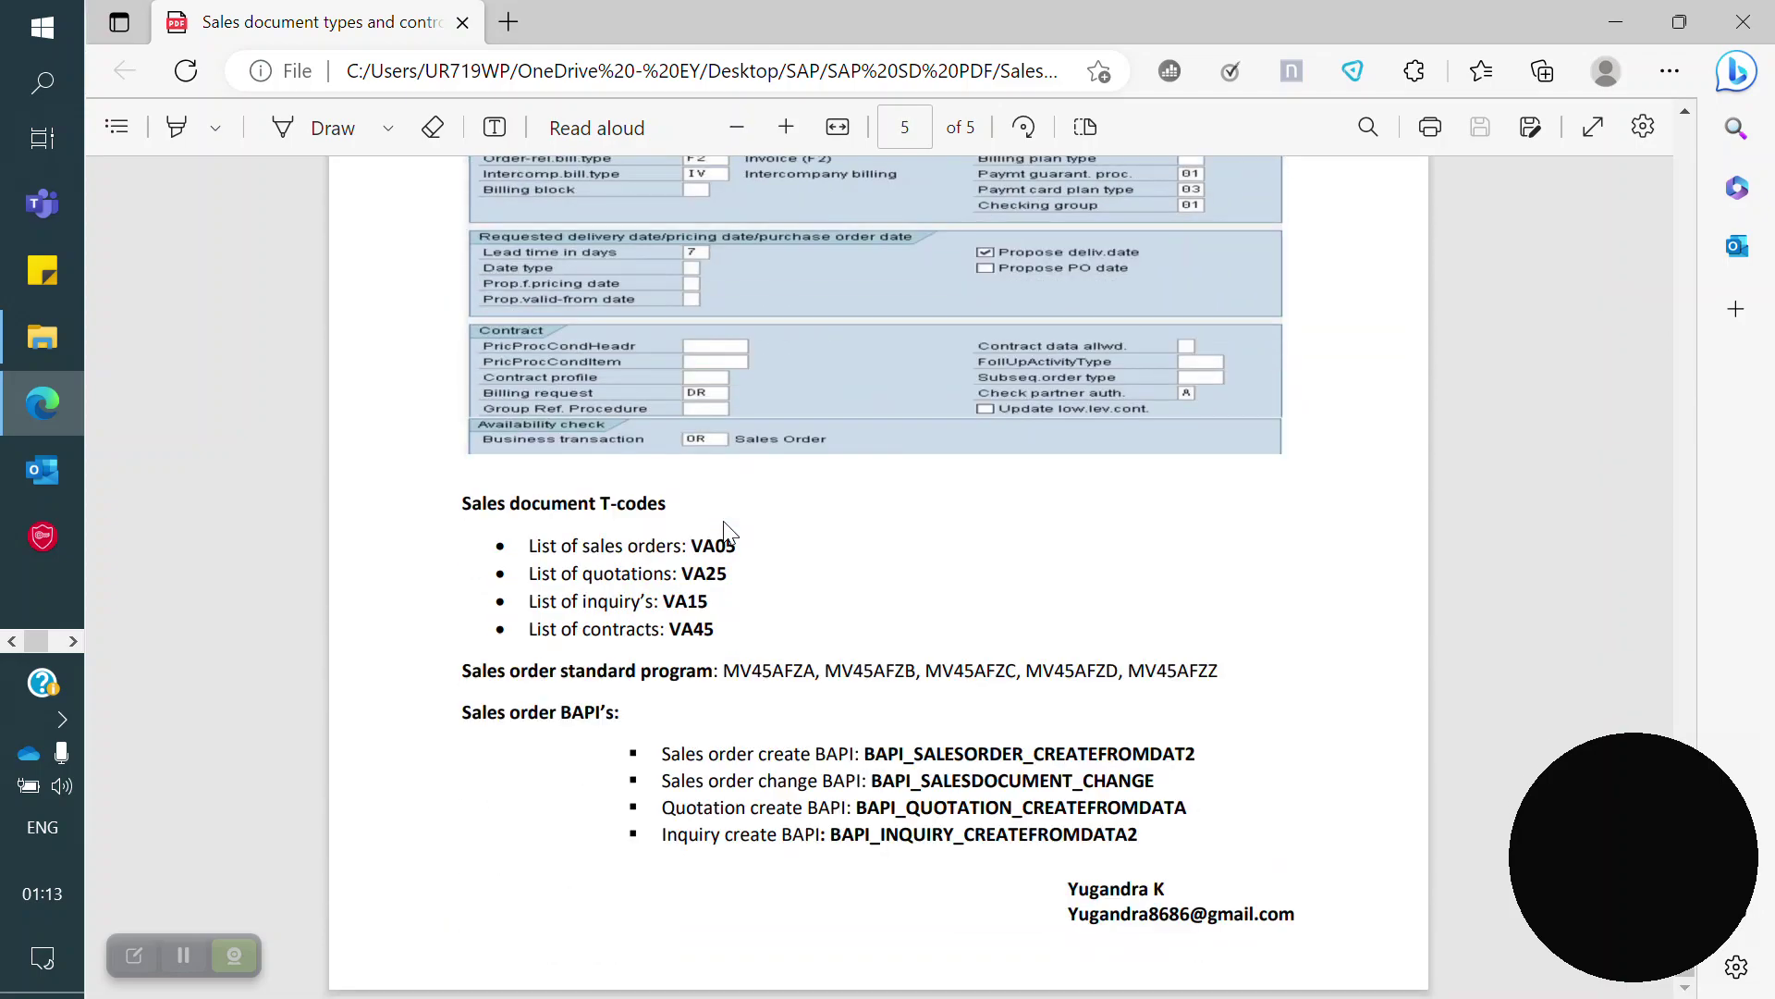
scroll(726, 534, "up", 15)
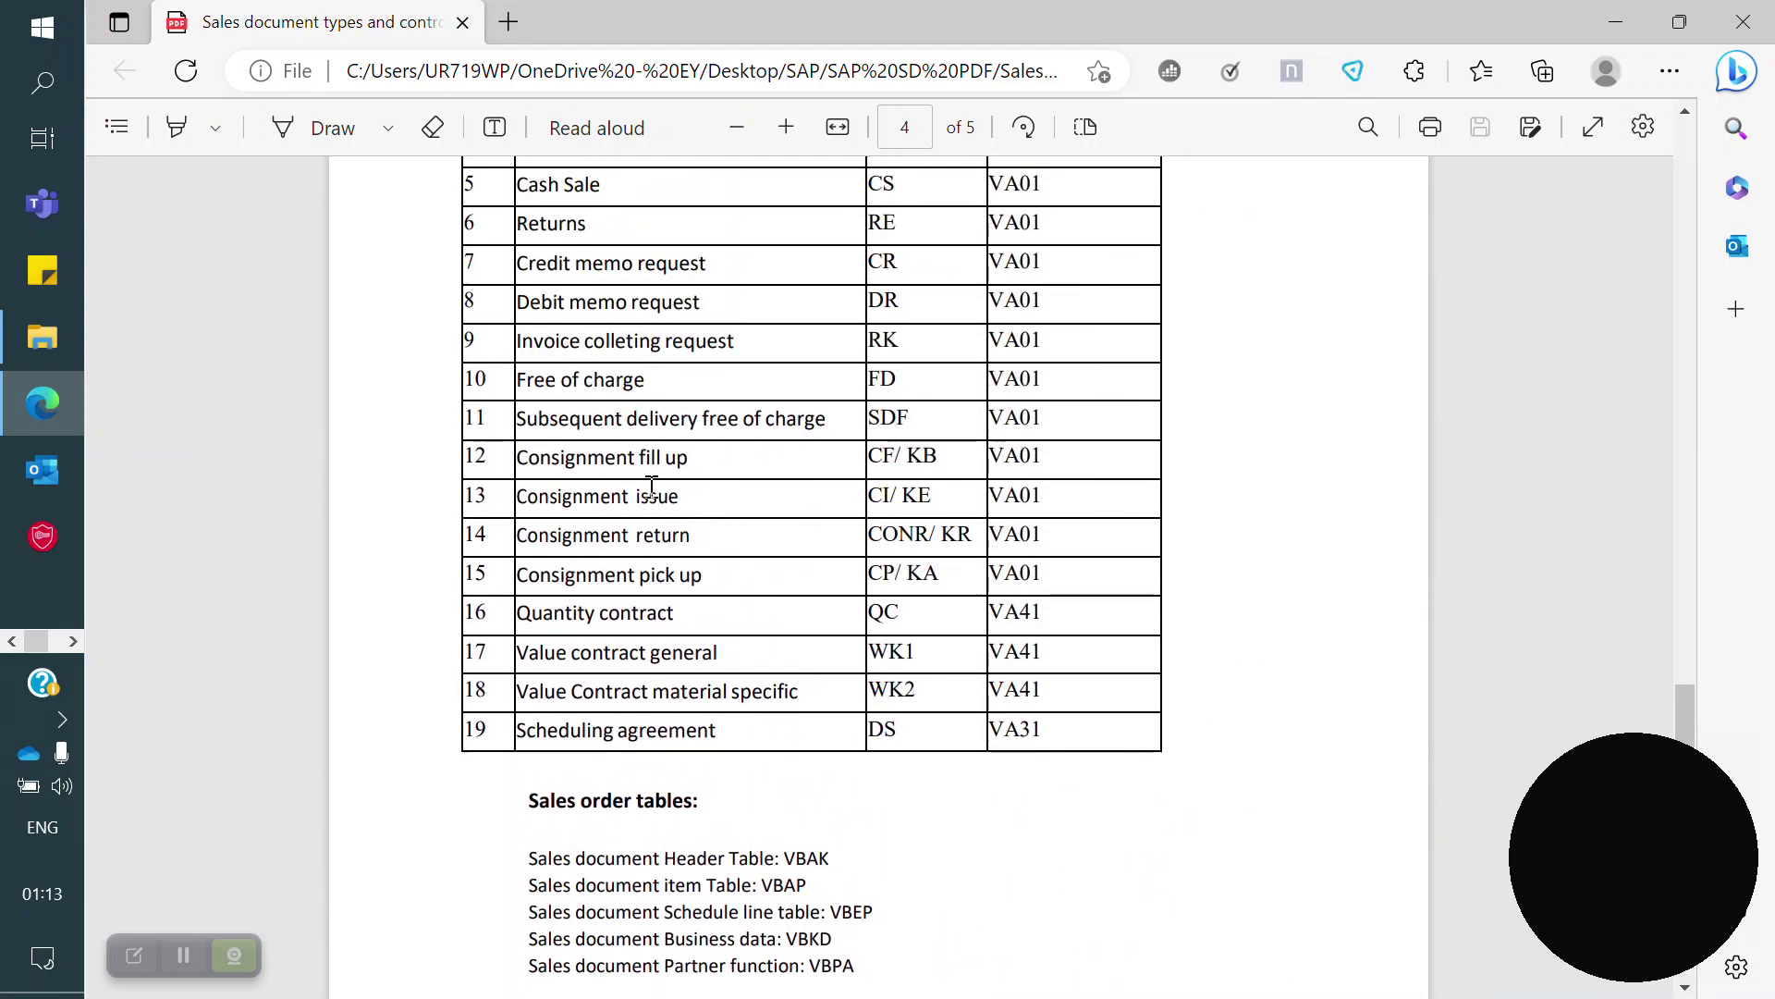
- Open Yuga SAP SD Notes1.pdf from the Desktop and read the plant determination rules on page 38
left_click(18, 346)
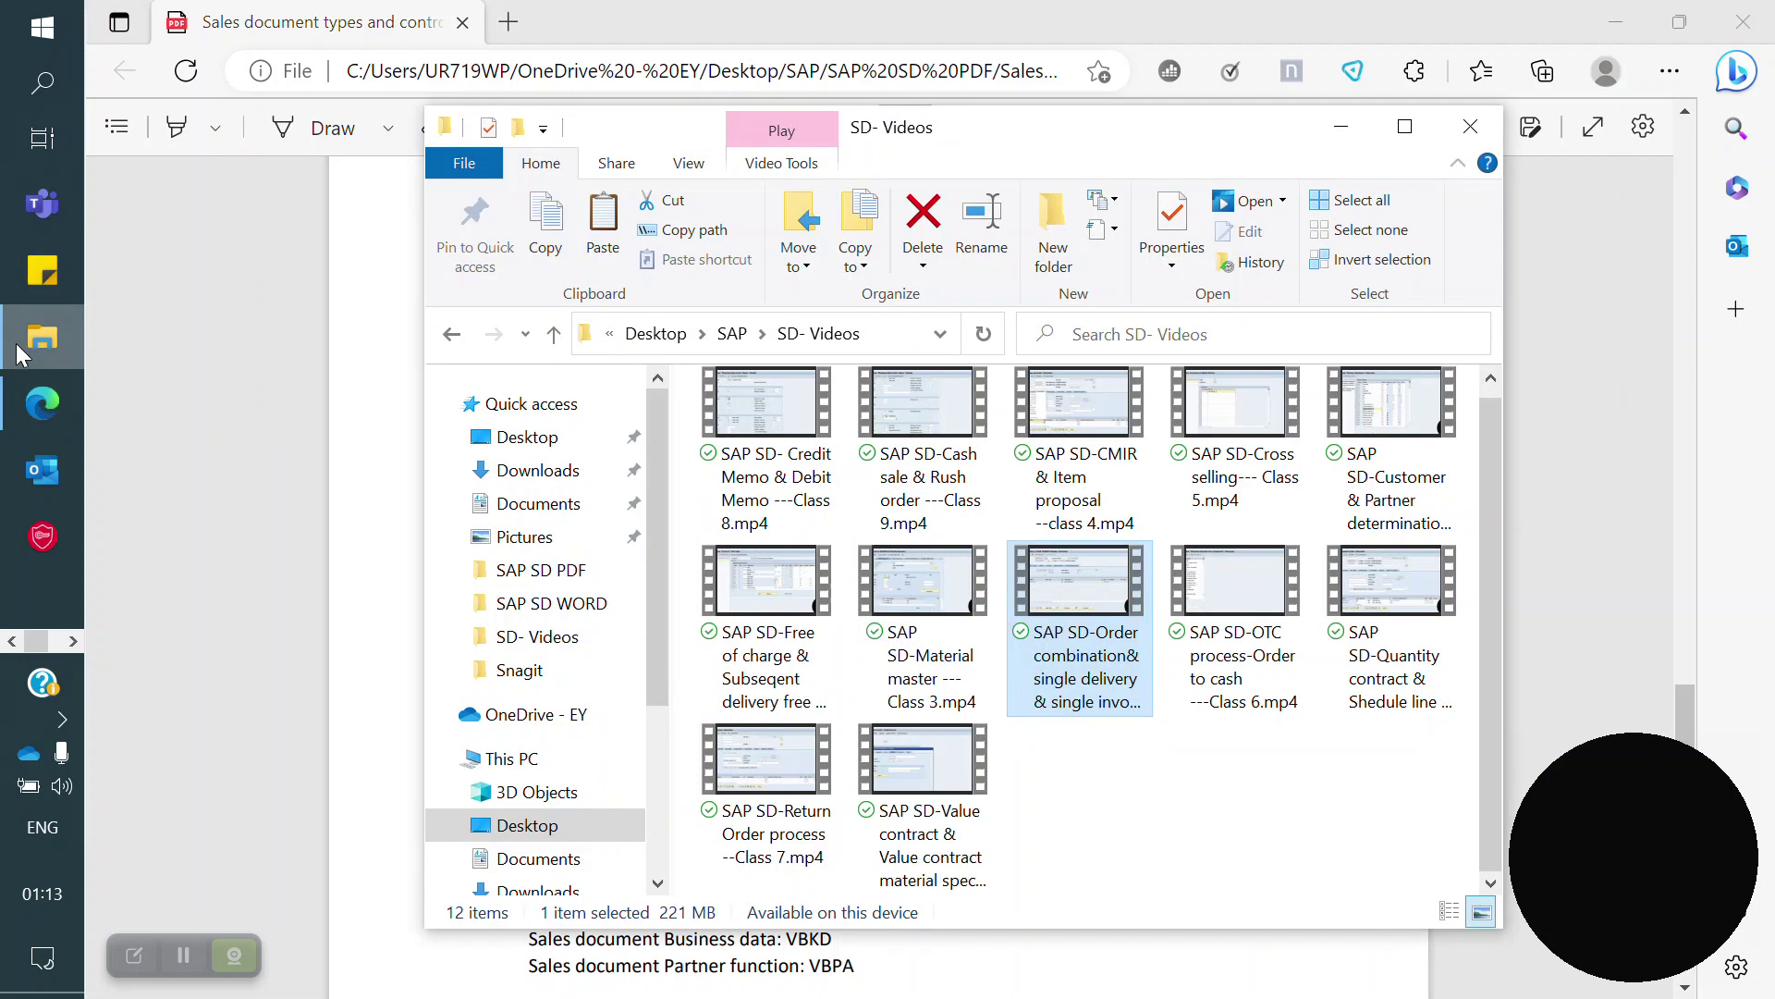
left_click(531, 438)
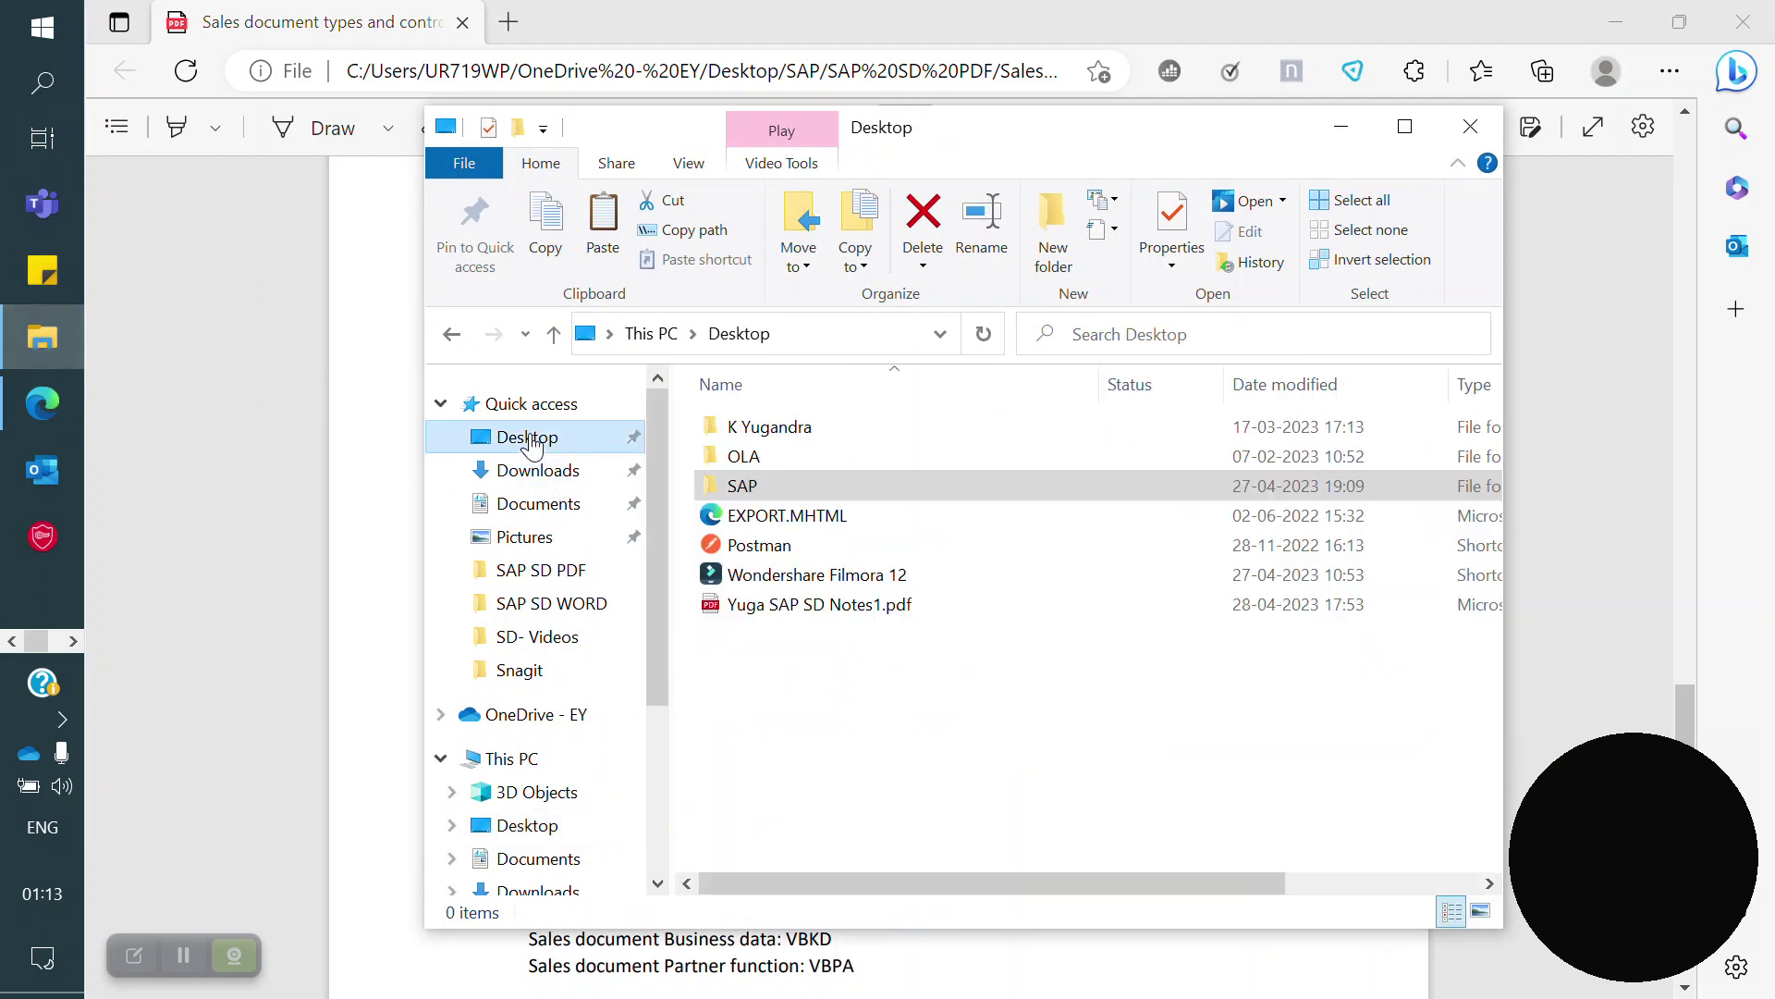
double_click(895, 604)
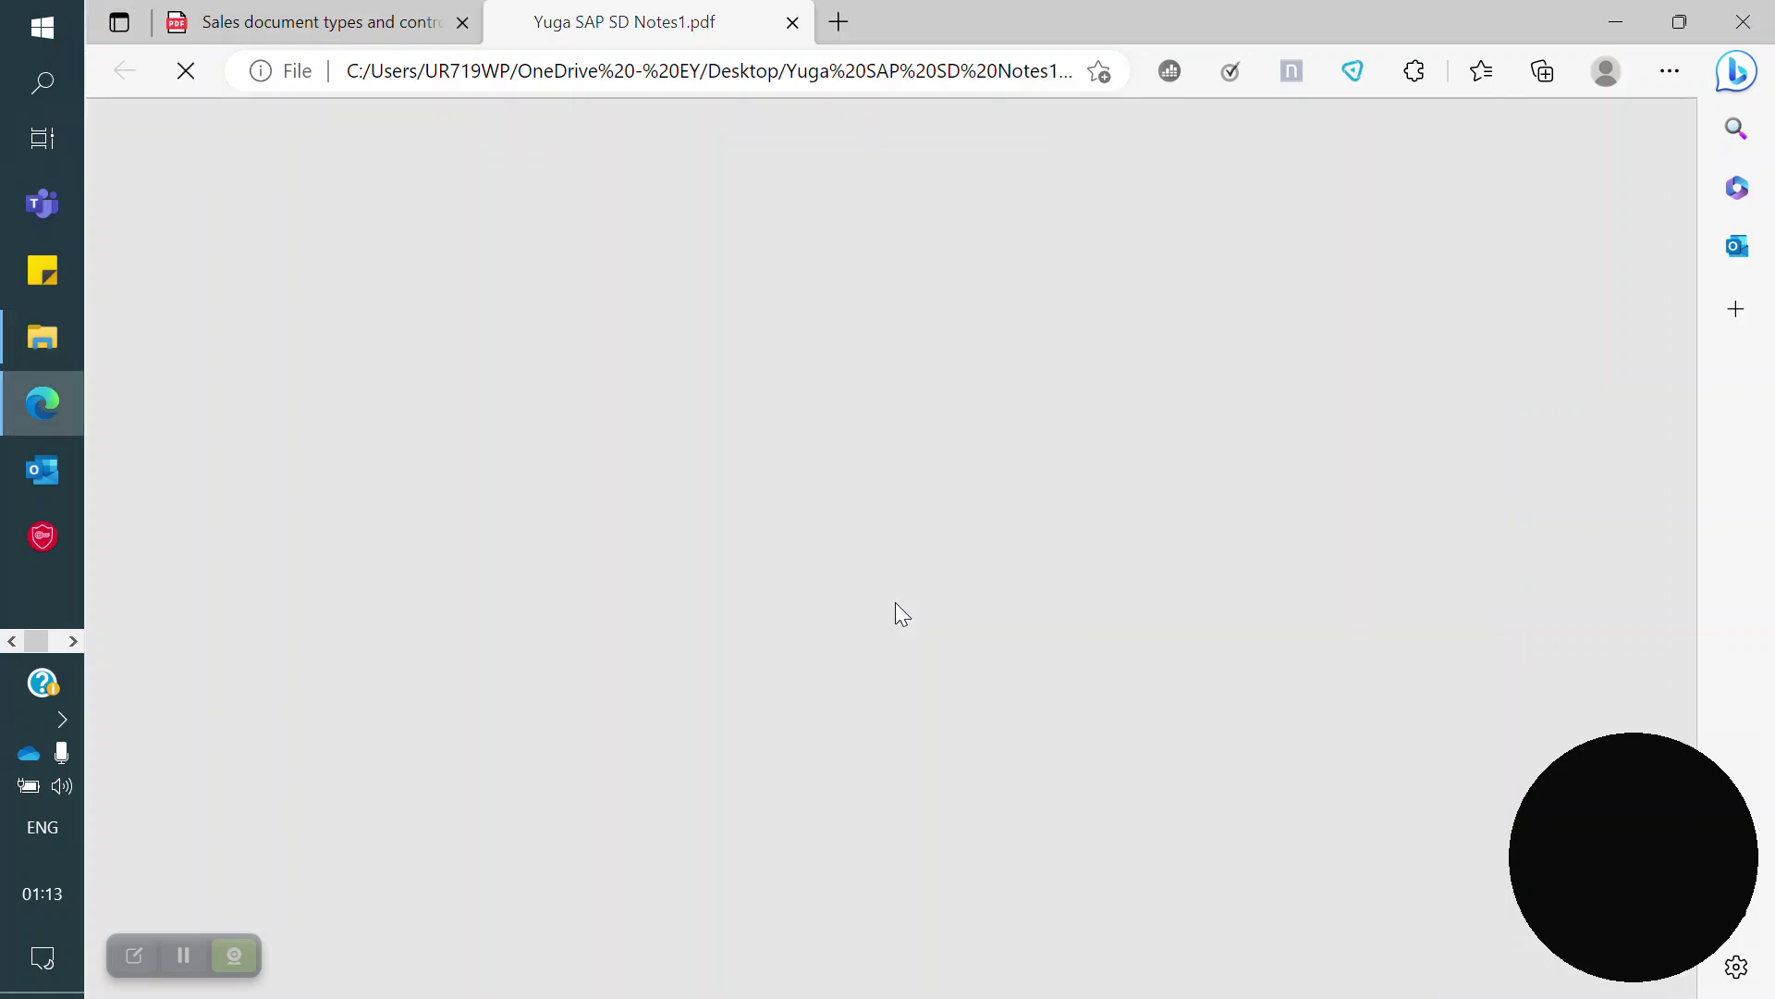
scroll(802, 710, "down", 12)
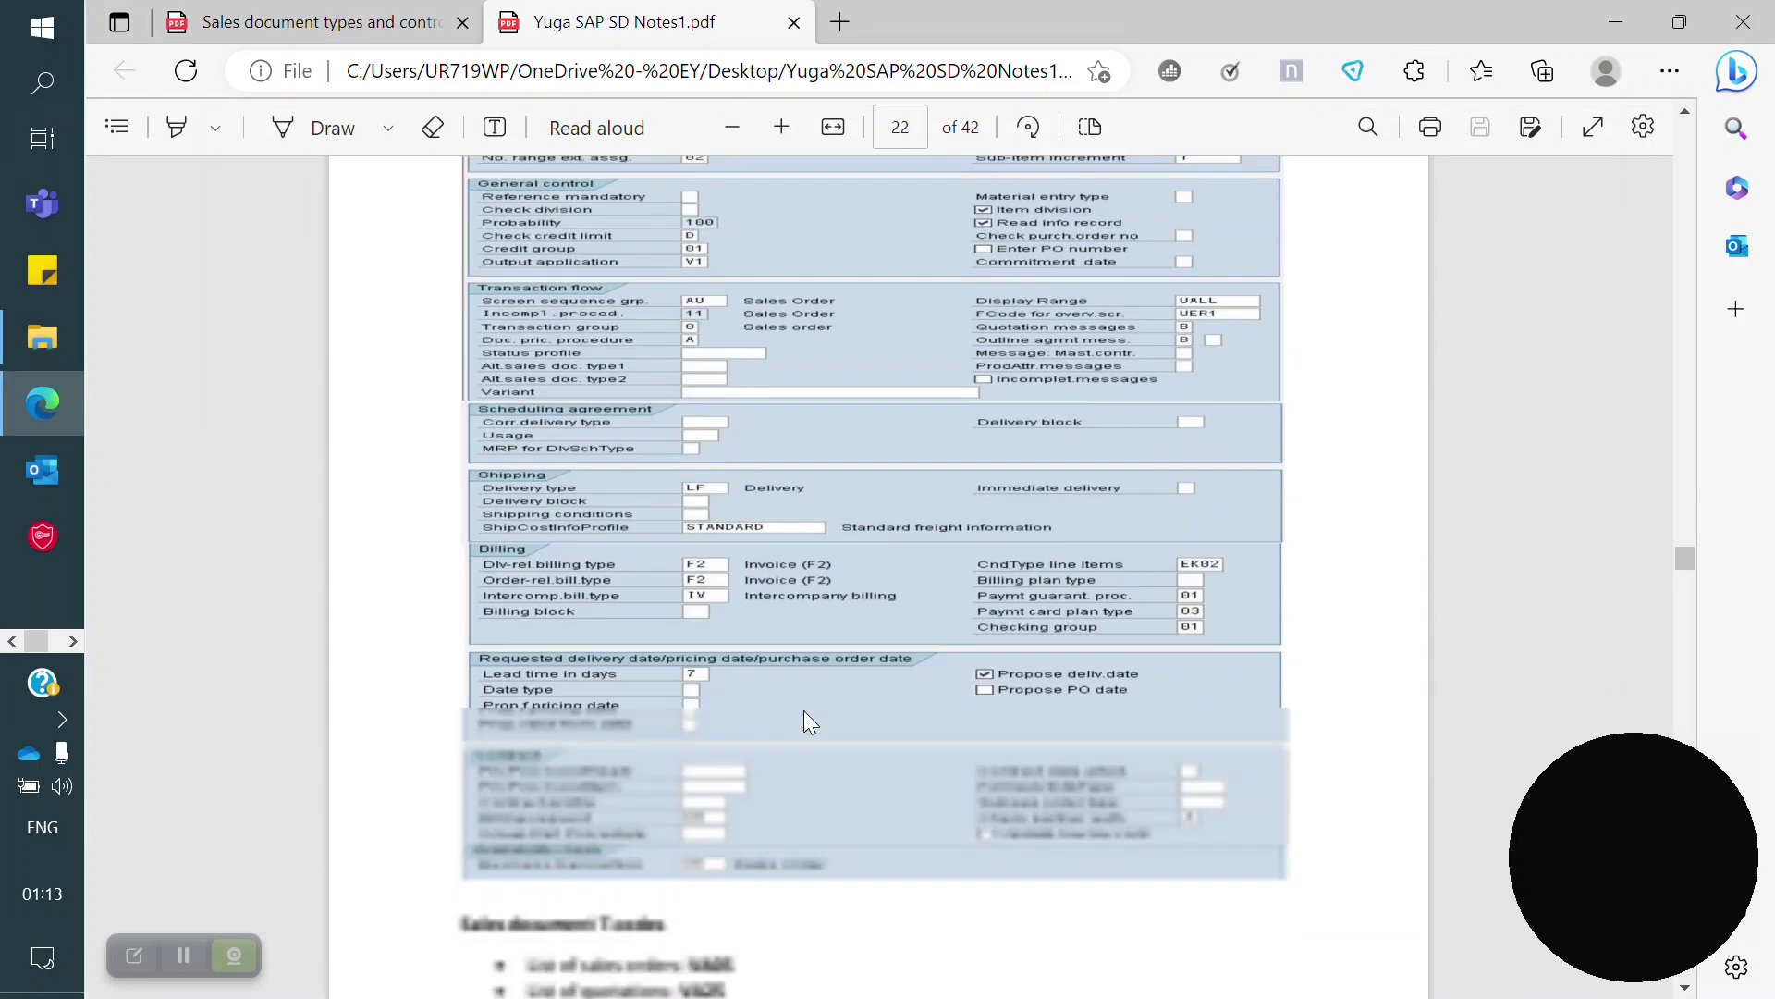
scroll(804, 714, "down", 15)
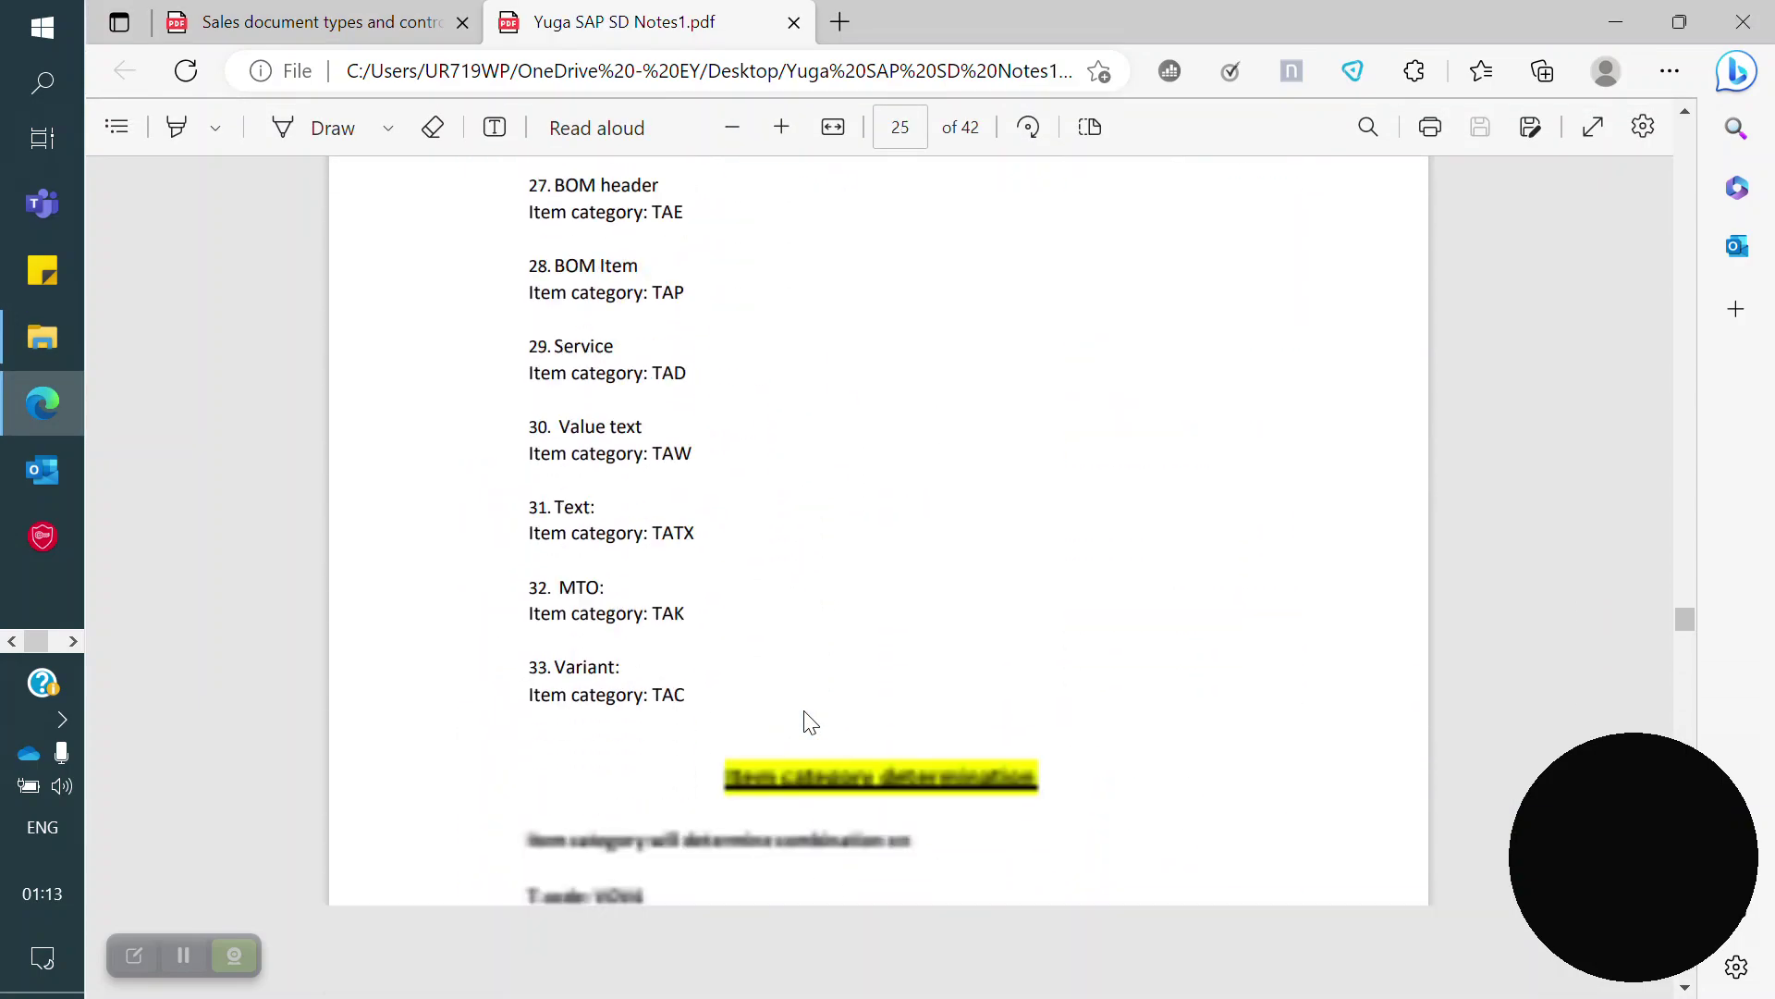
scroll(811, 721, "down", 15)
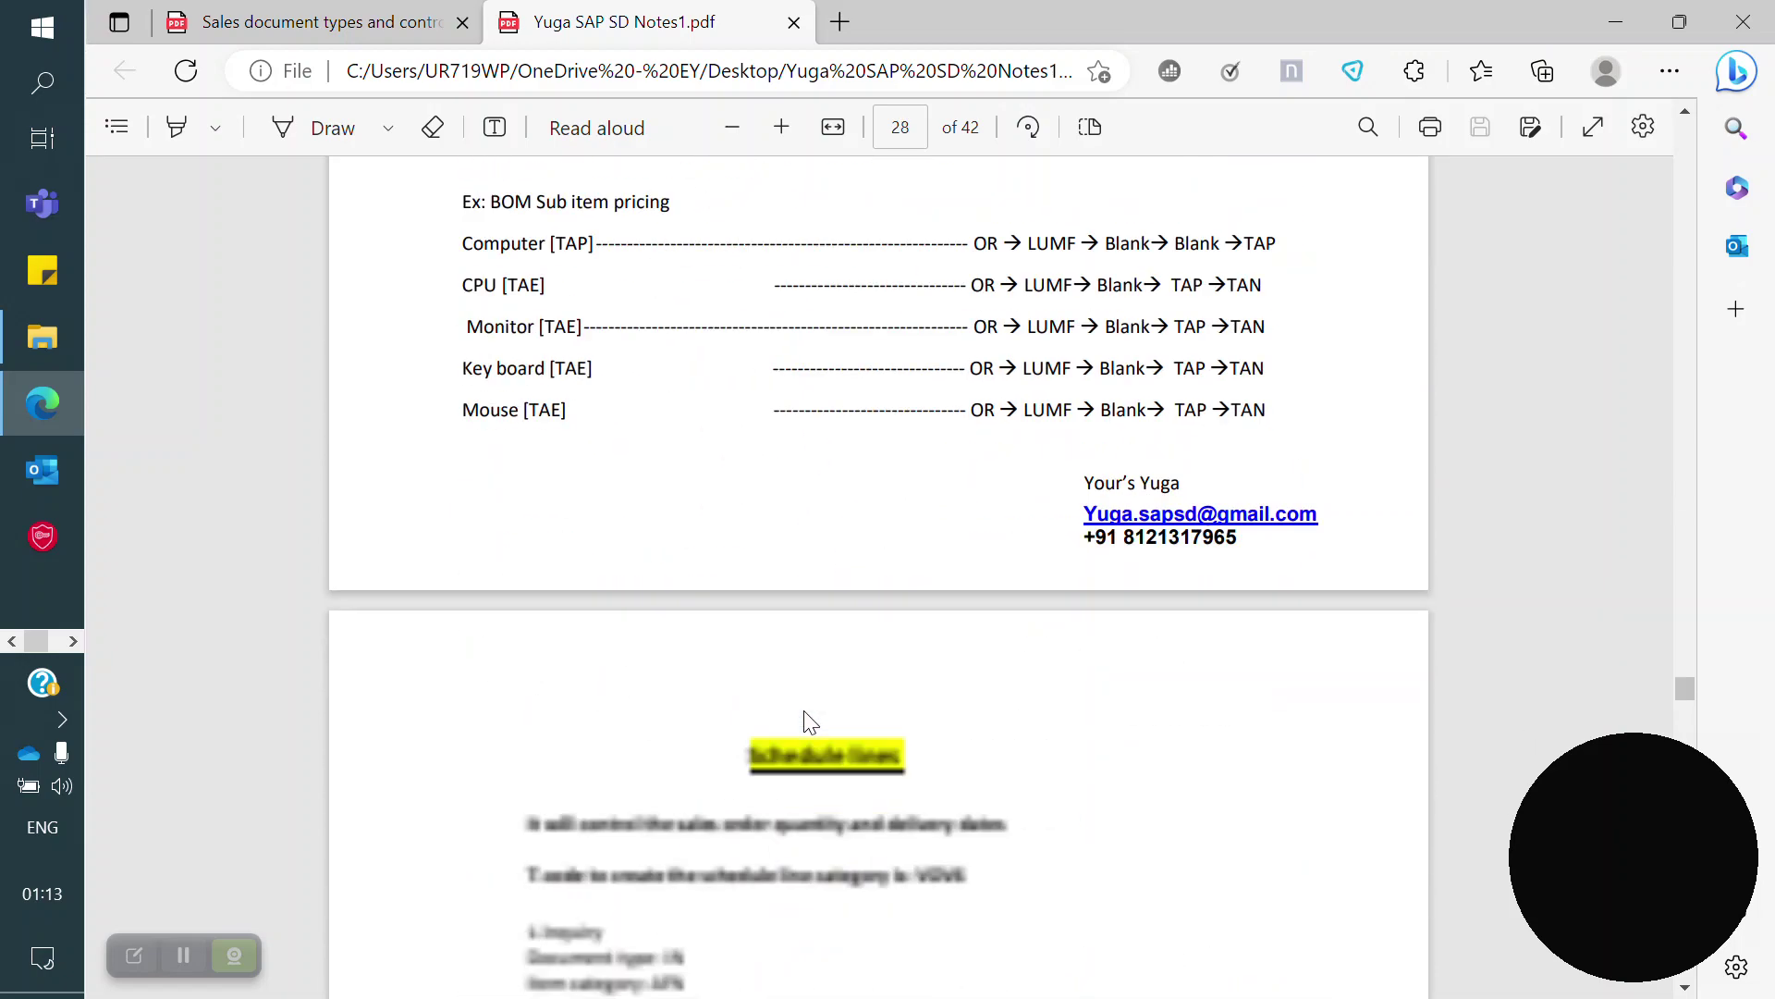
scroll(810, 721, "down", 15)
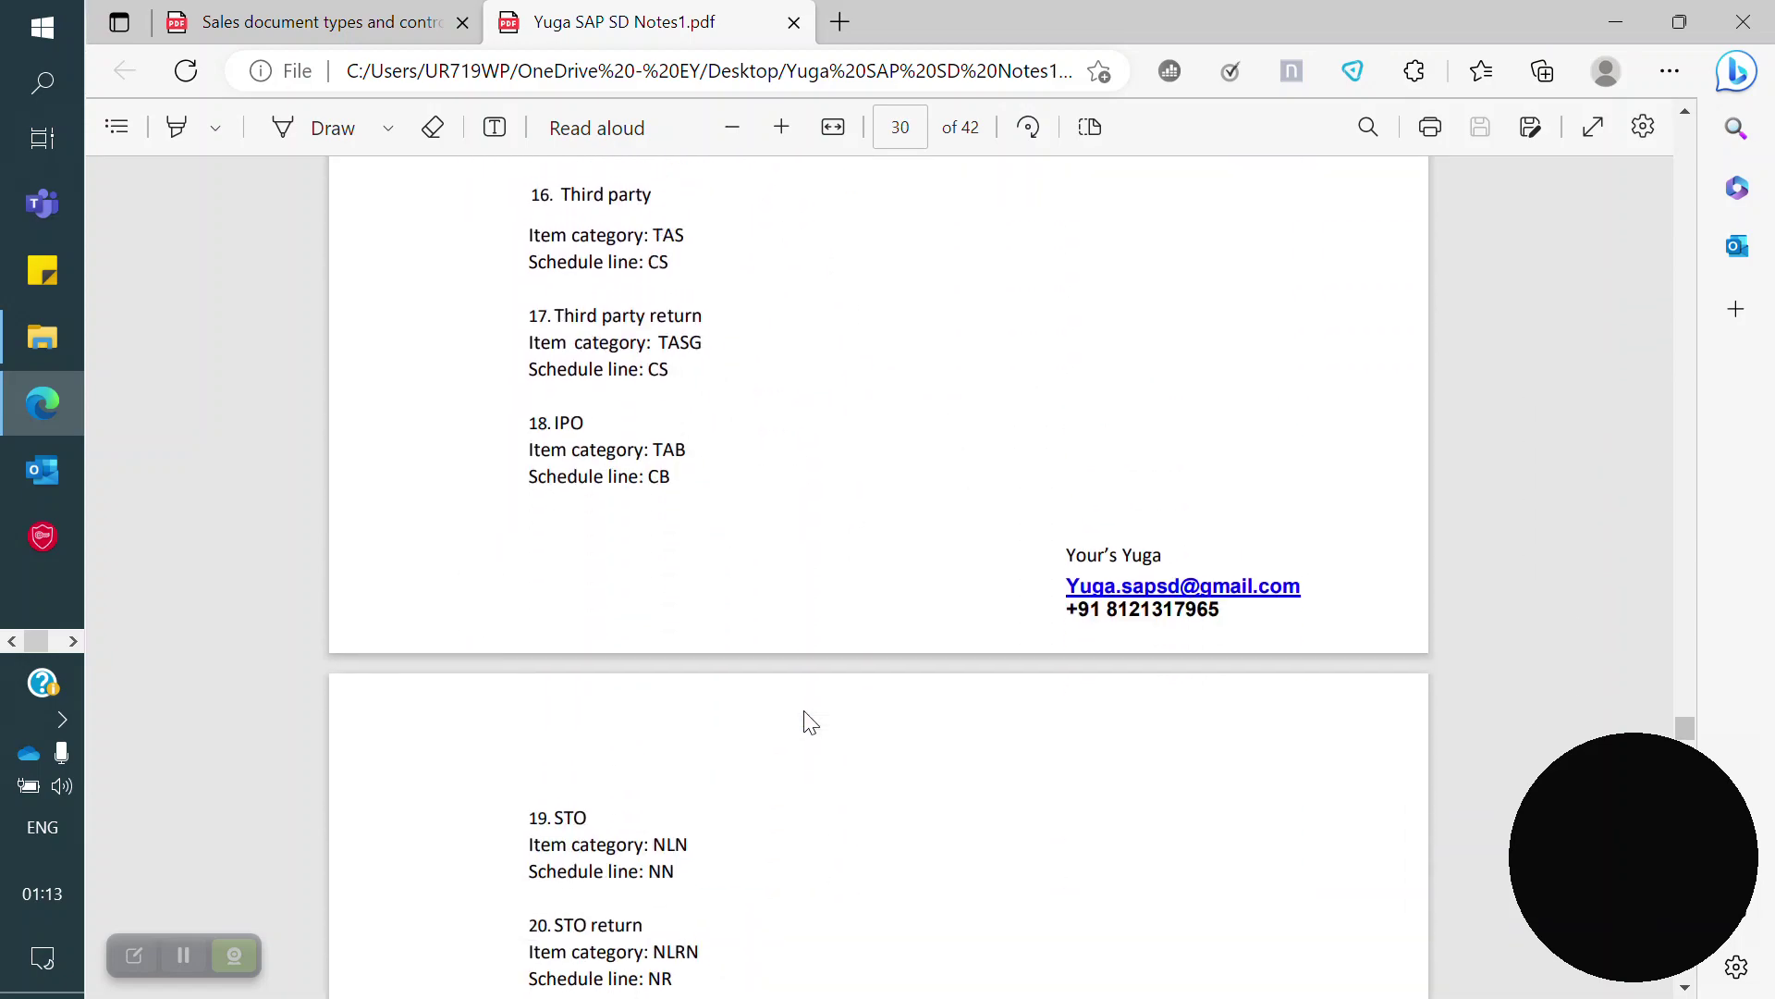
scroll(810, 721, "down", 15)
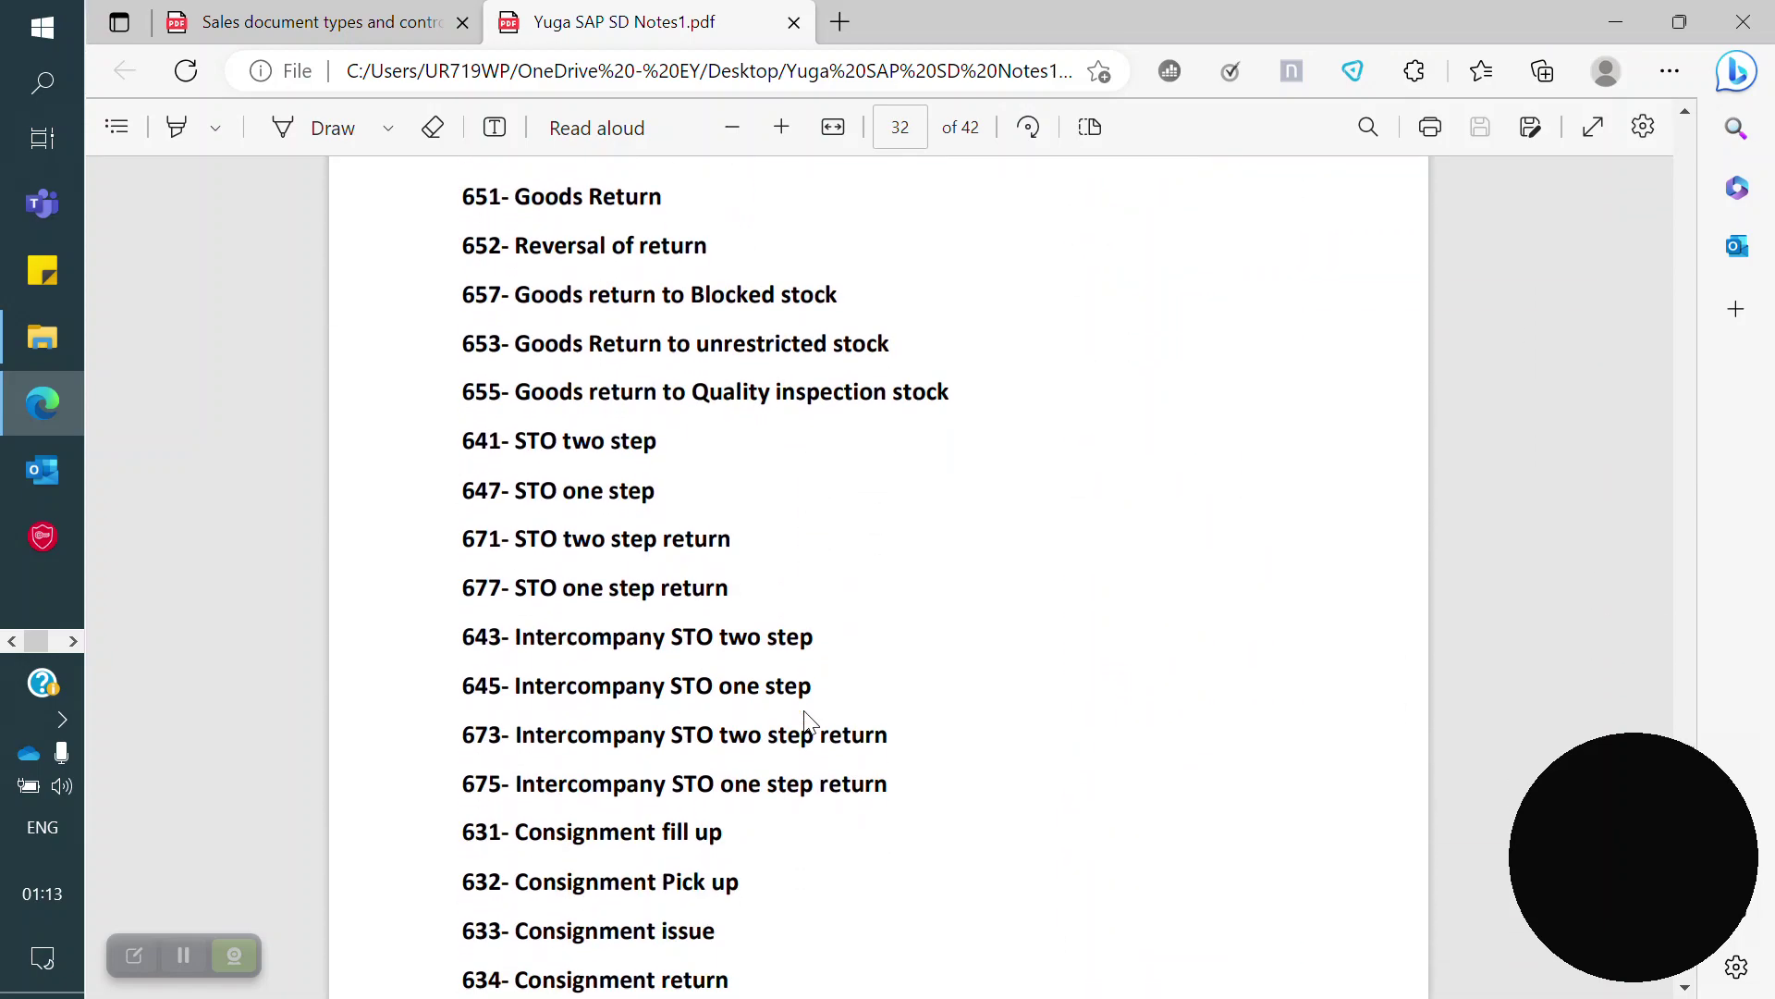
scroll(811, 722, "down", 15)
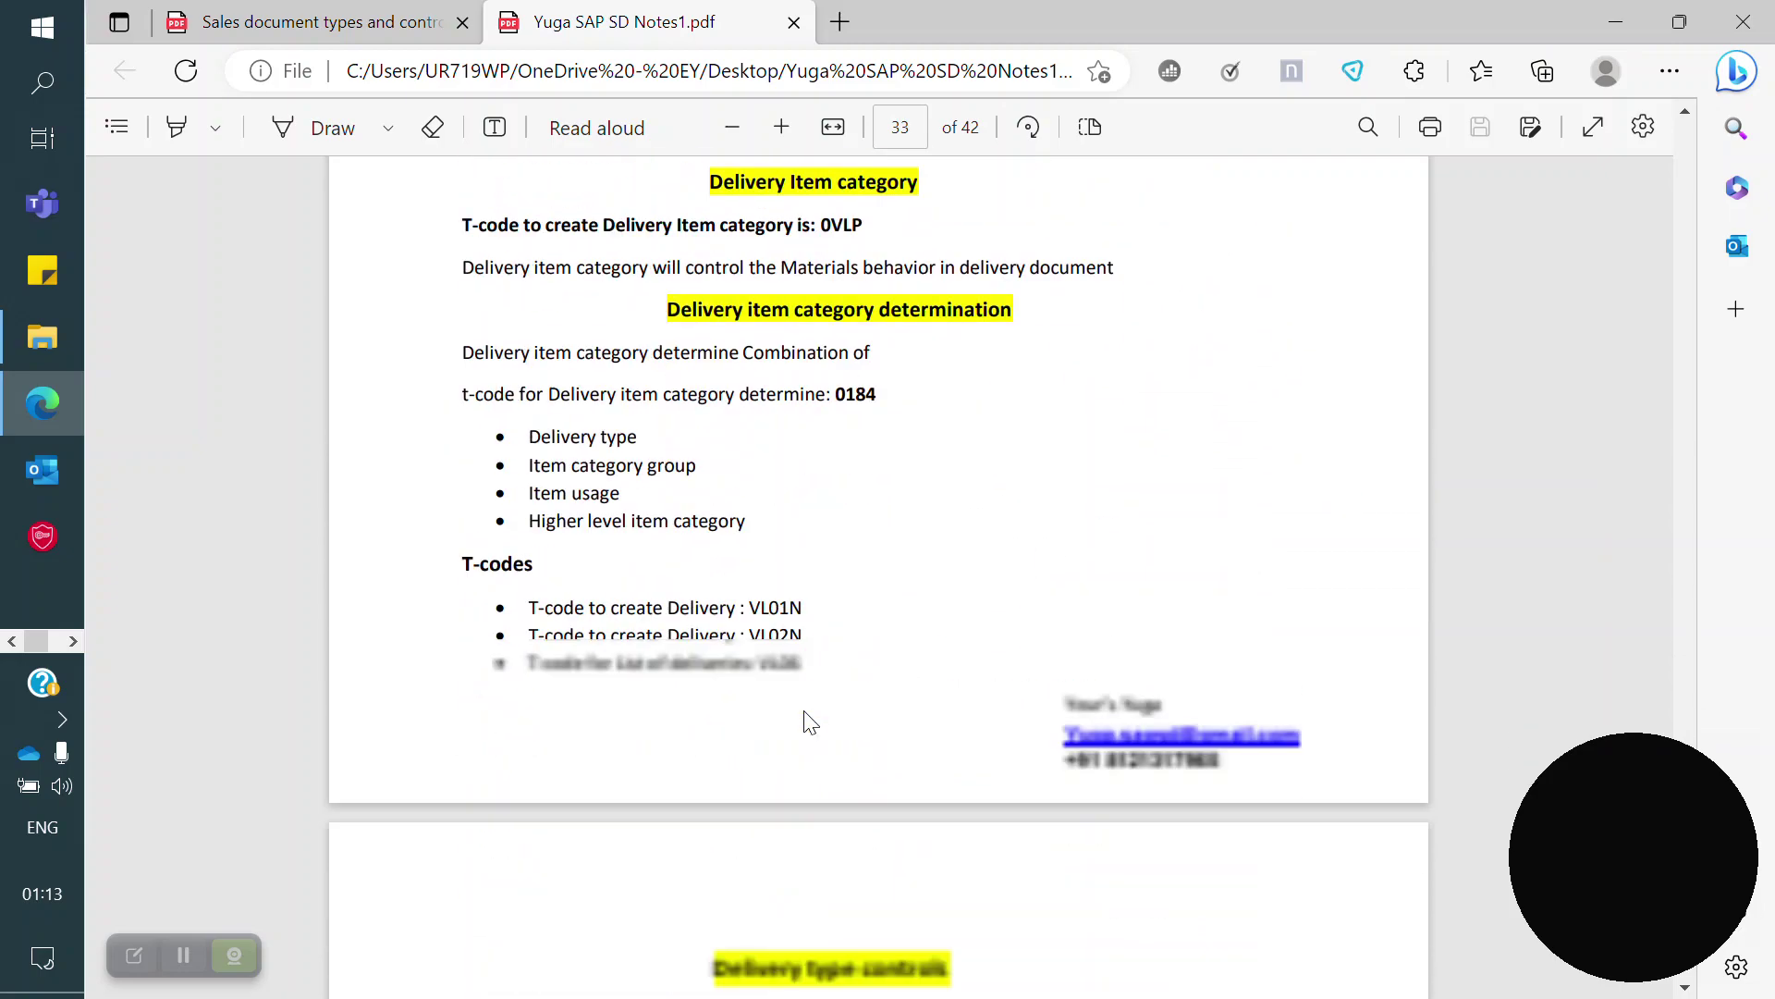
scroll(811, 721, "down", 15)
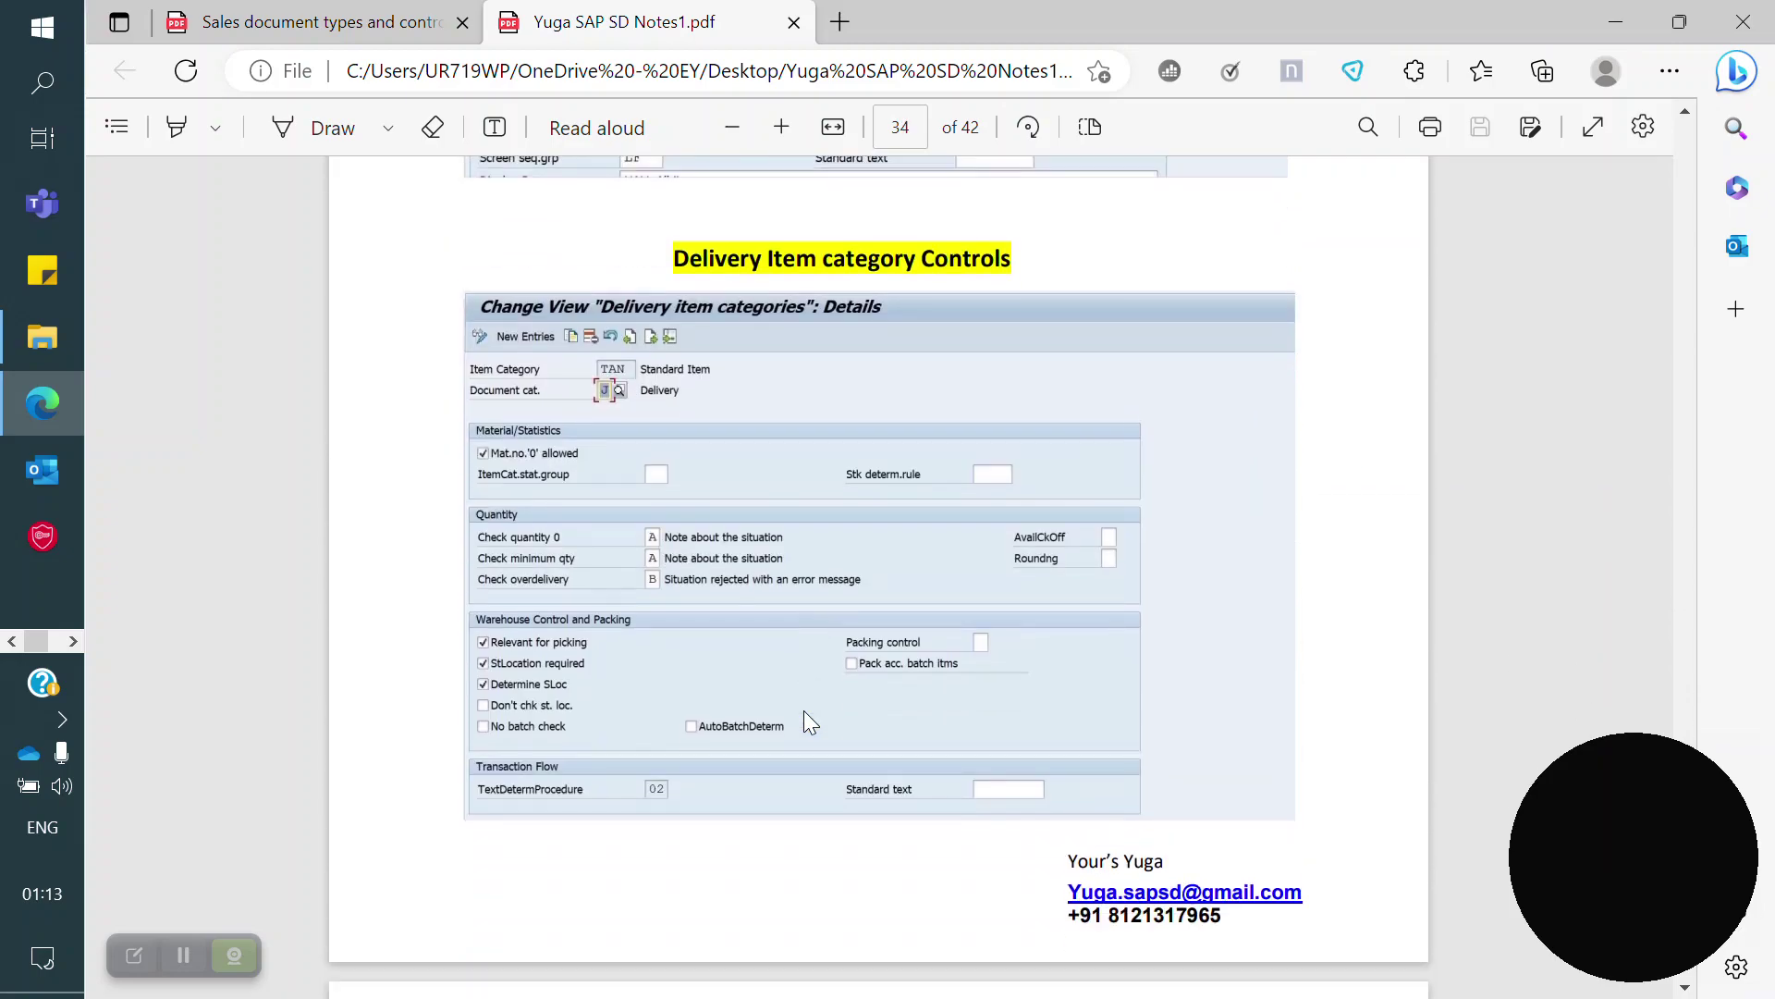
scroll(803, 723, "down", 15)
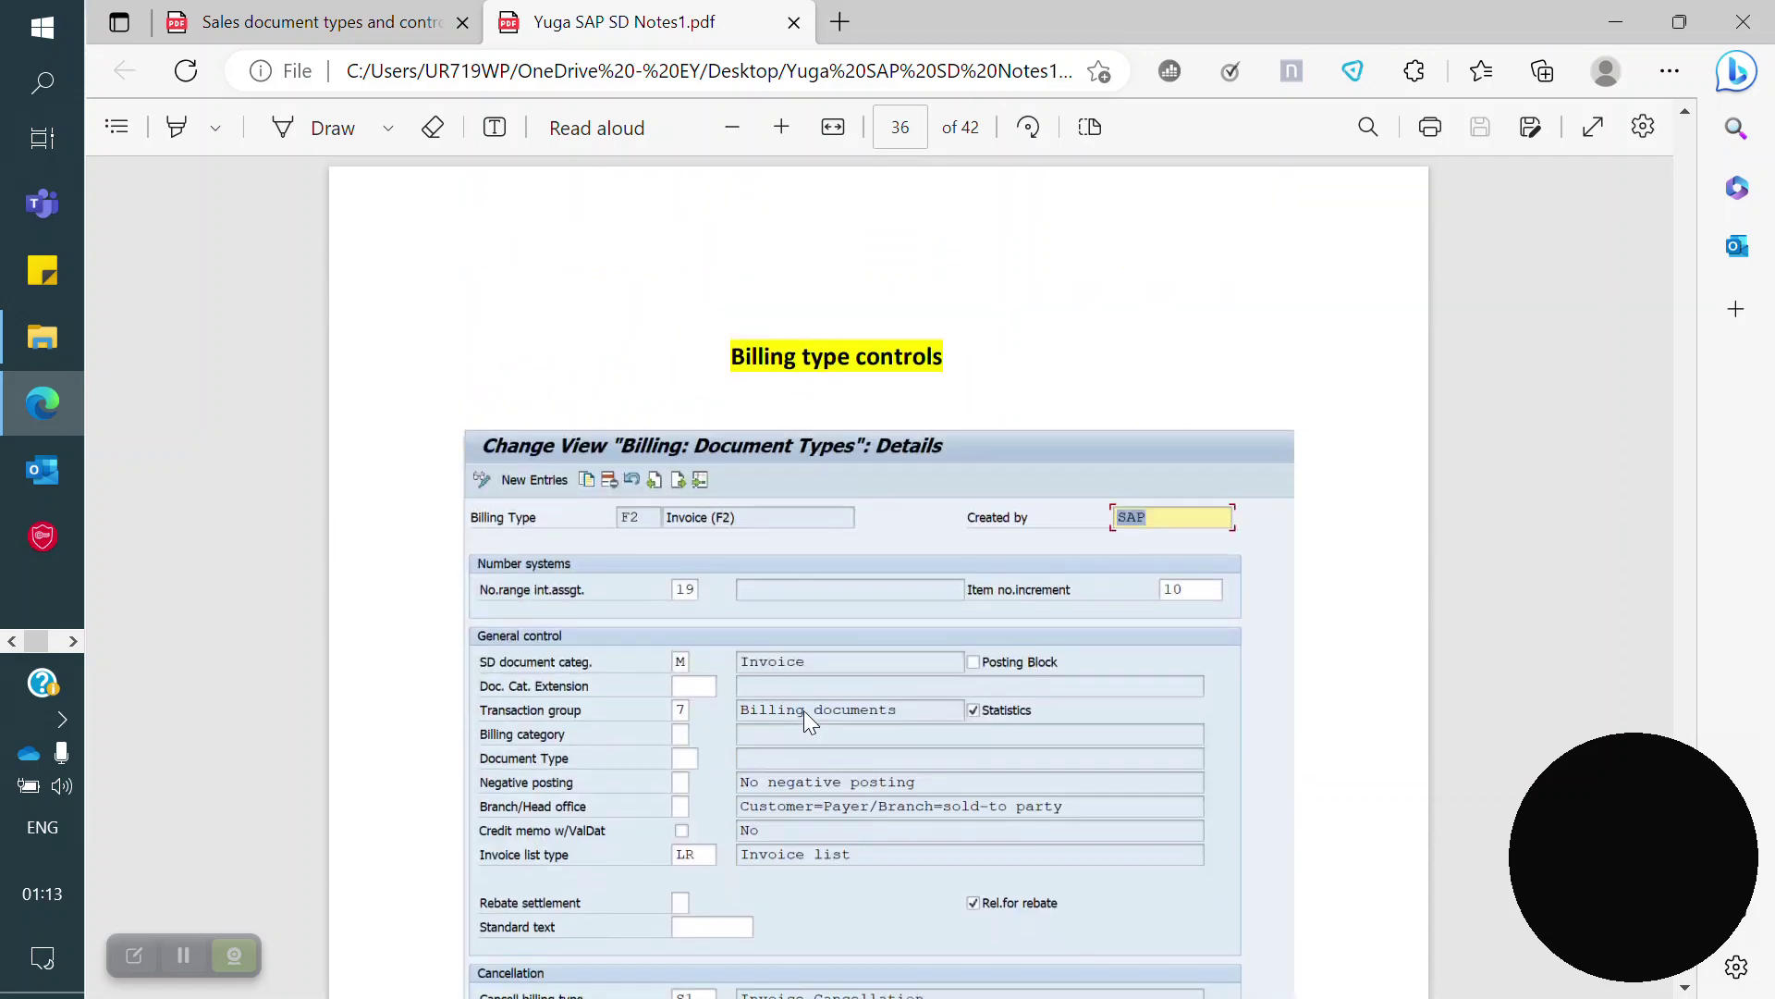
scroll(805, 711, "down", 15)
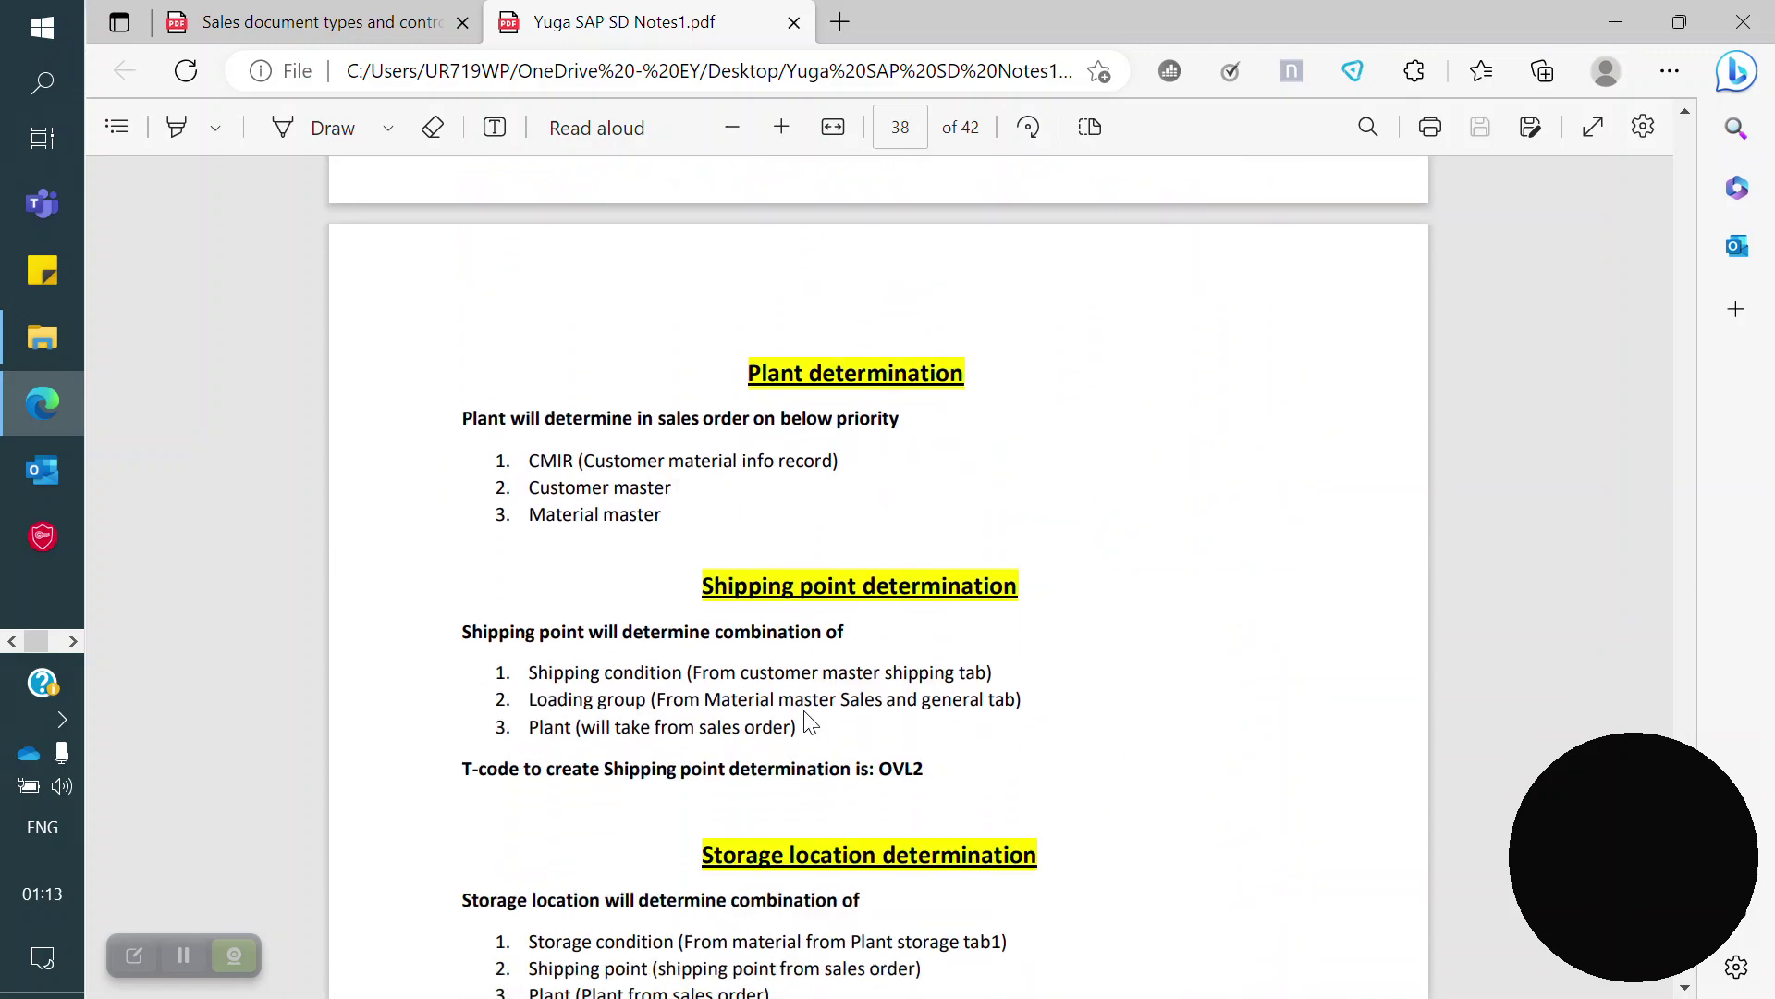
scroll(806, 719, "down", 2)
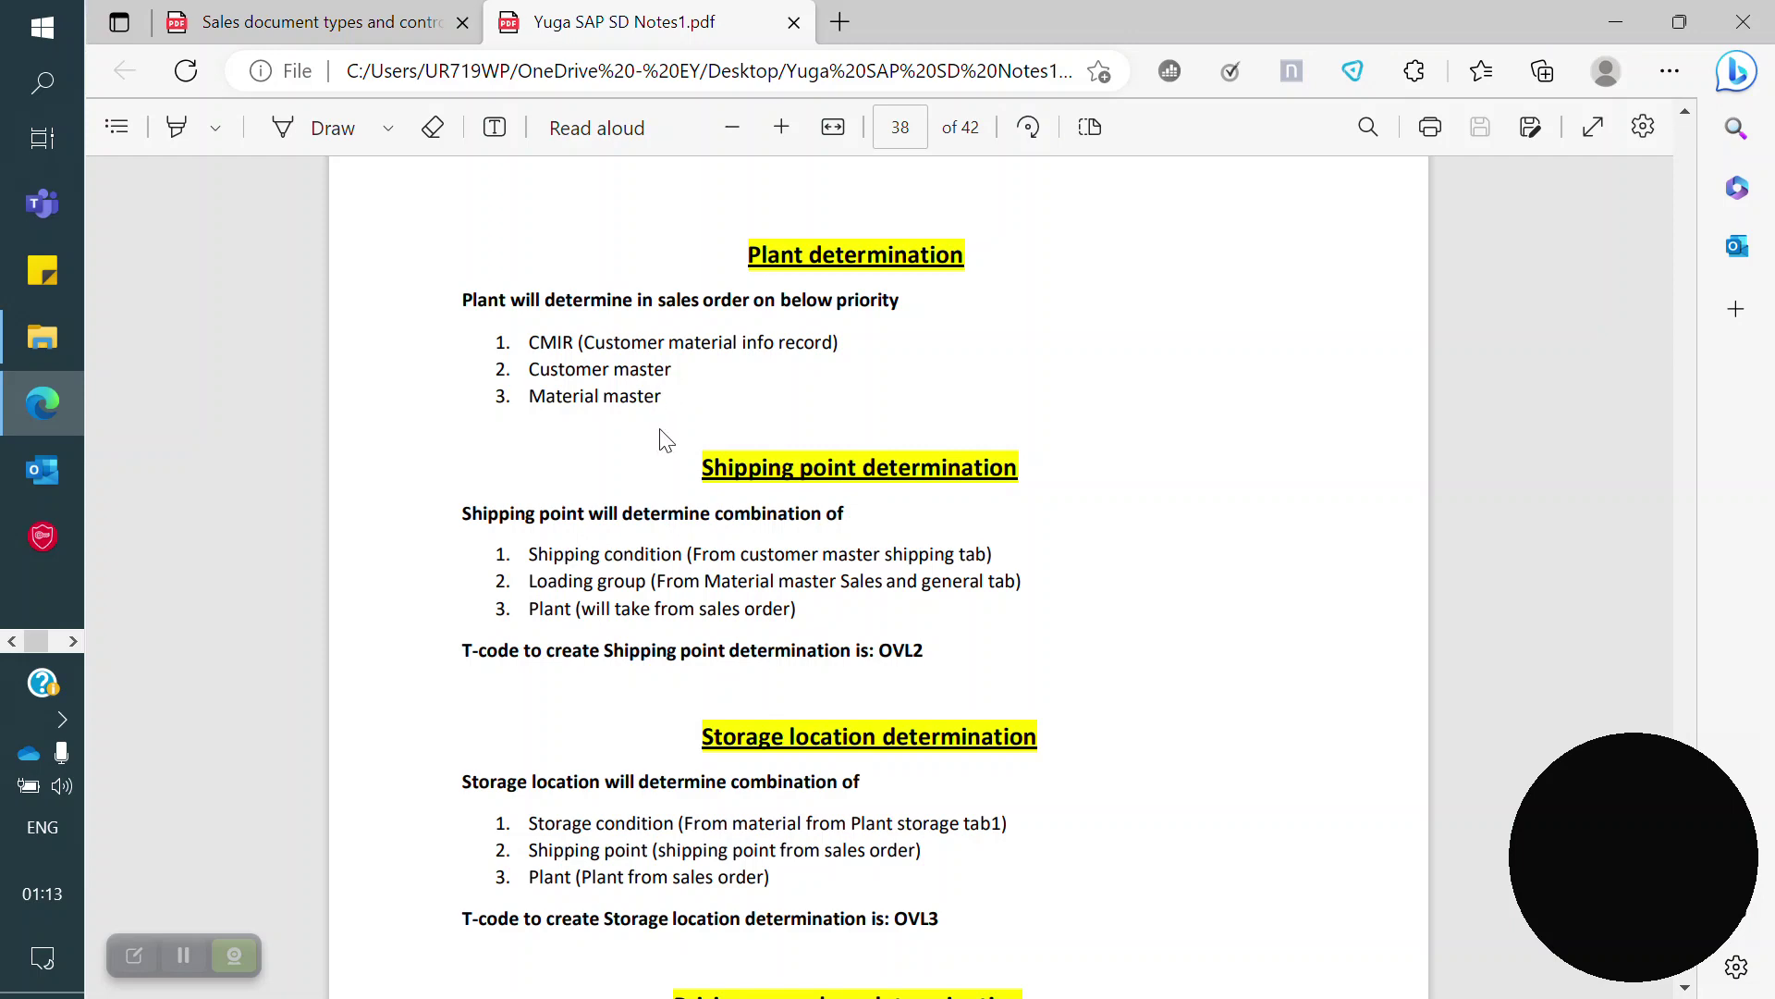
- Switch back to the SAP sales order window and open material 50065599 for change in a new MM02 session
left_click(65, 644)
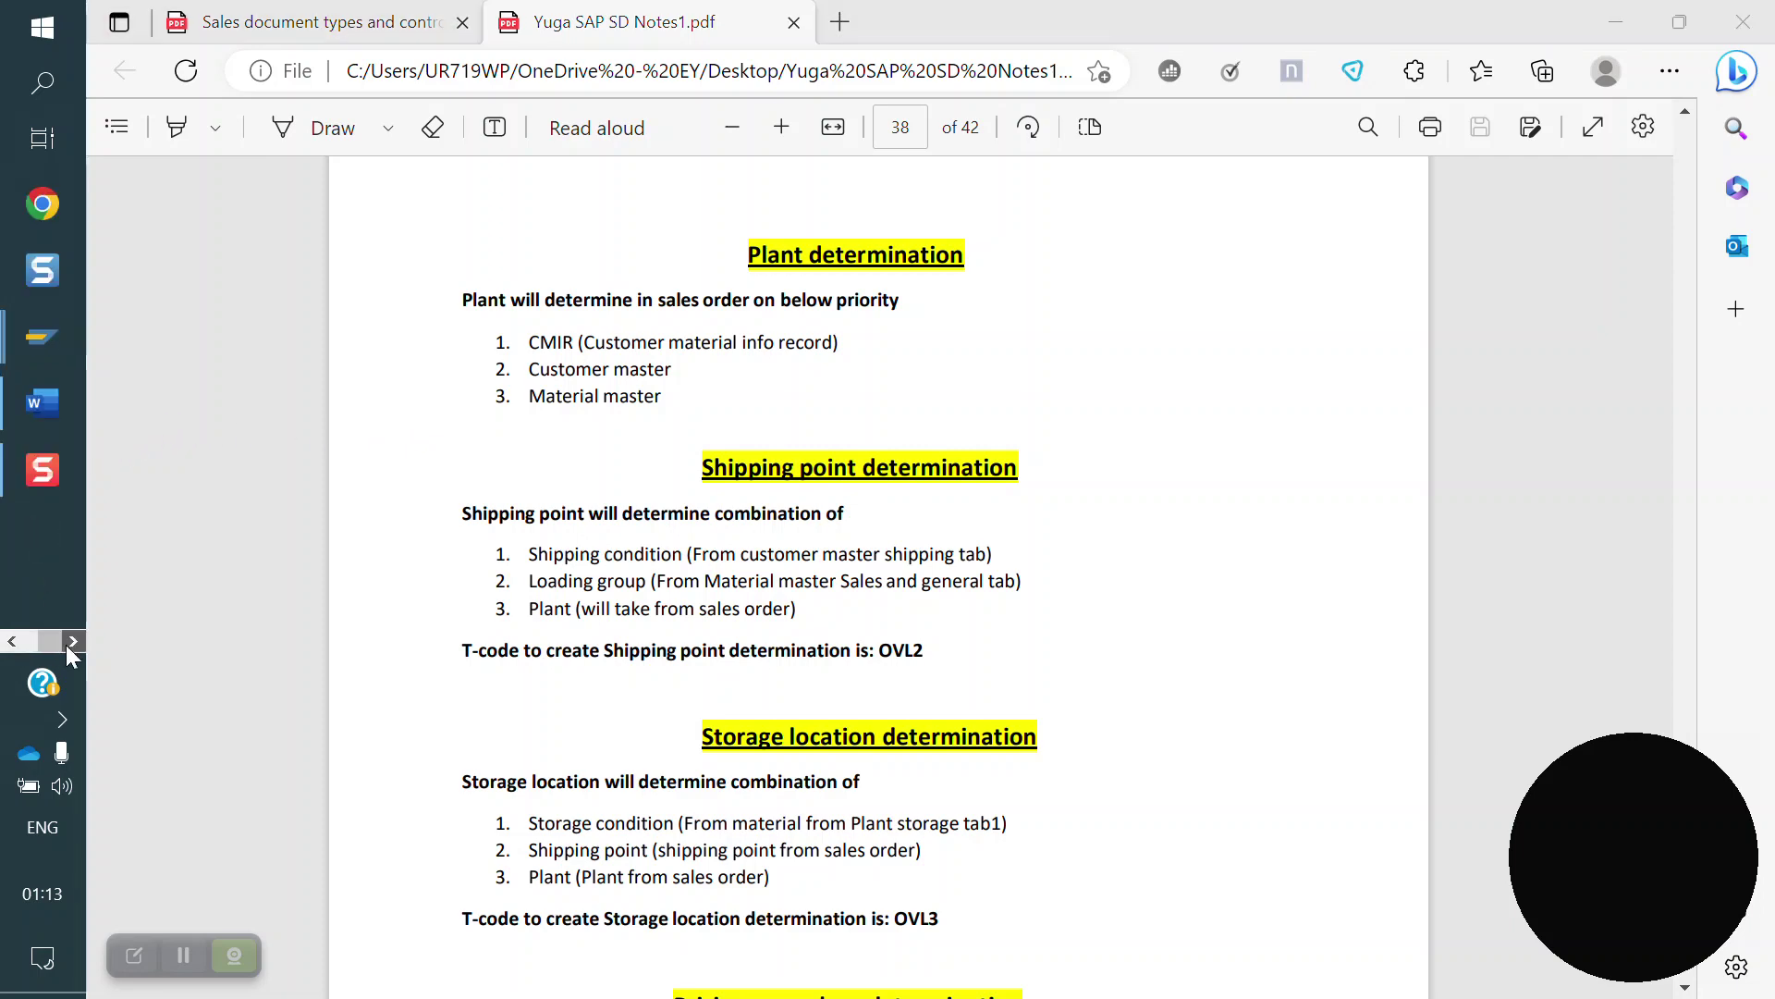
mouse_move(31, 344)
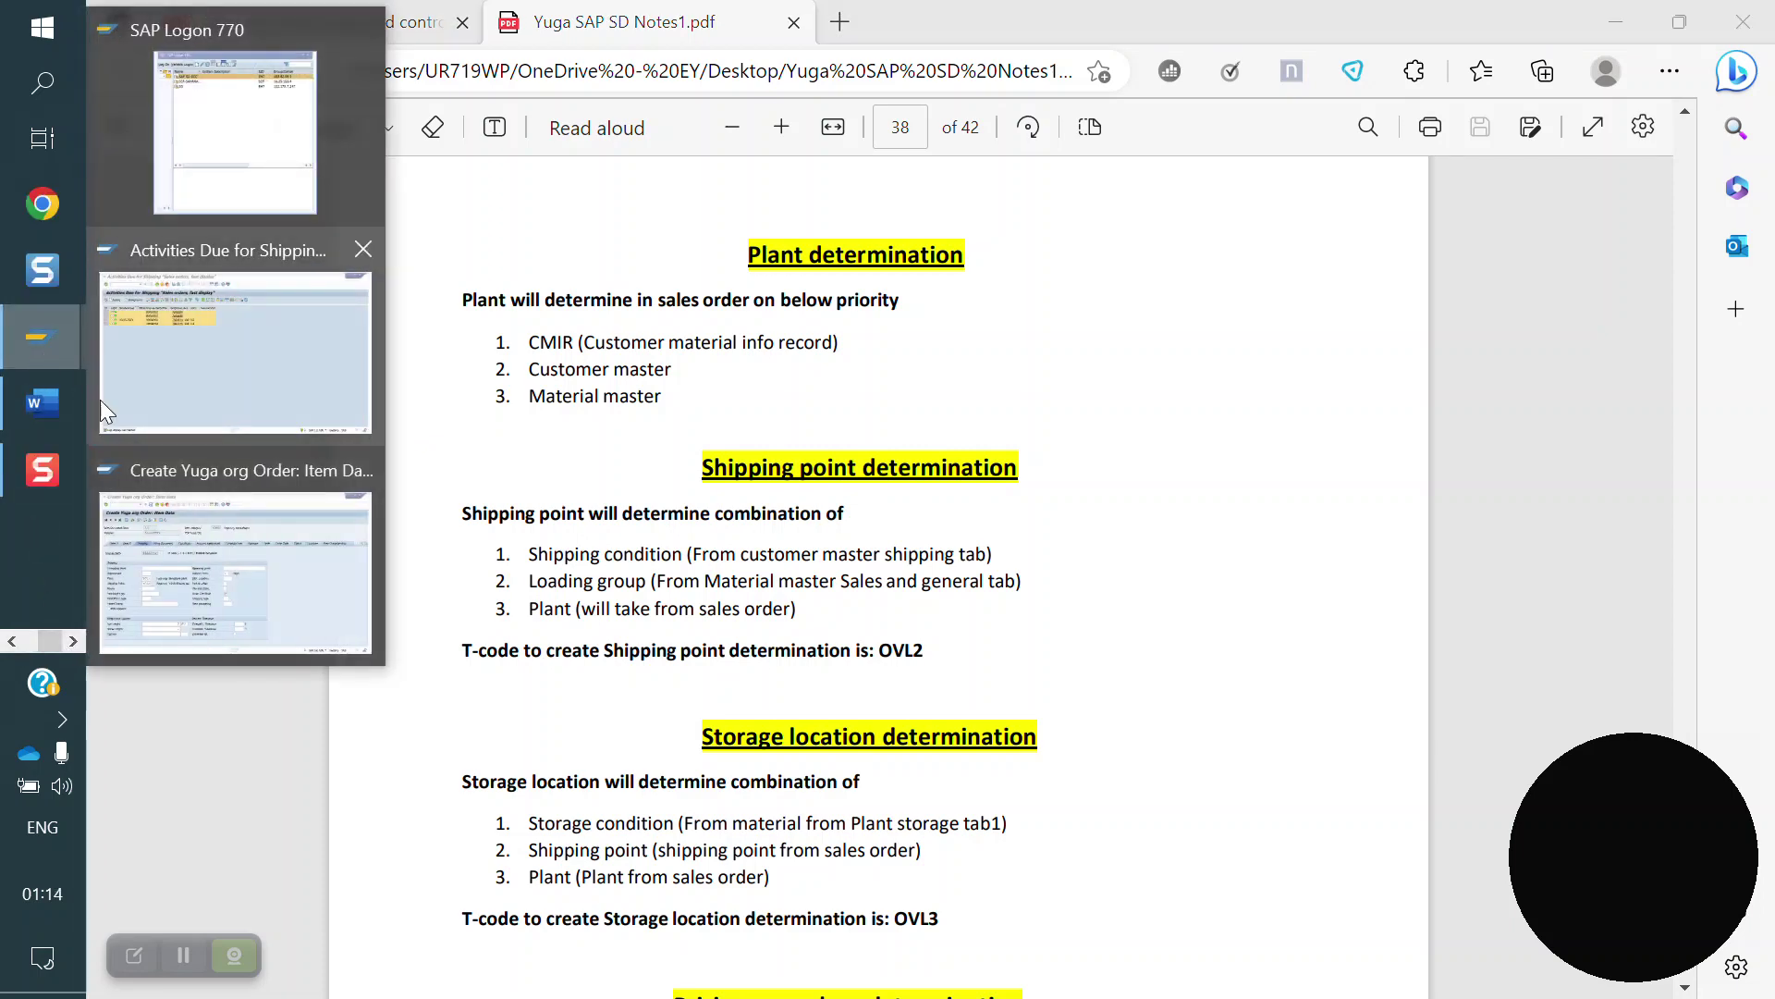
left_click(237, 542)
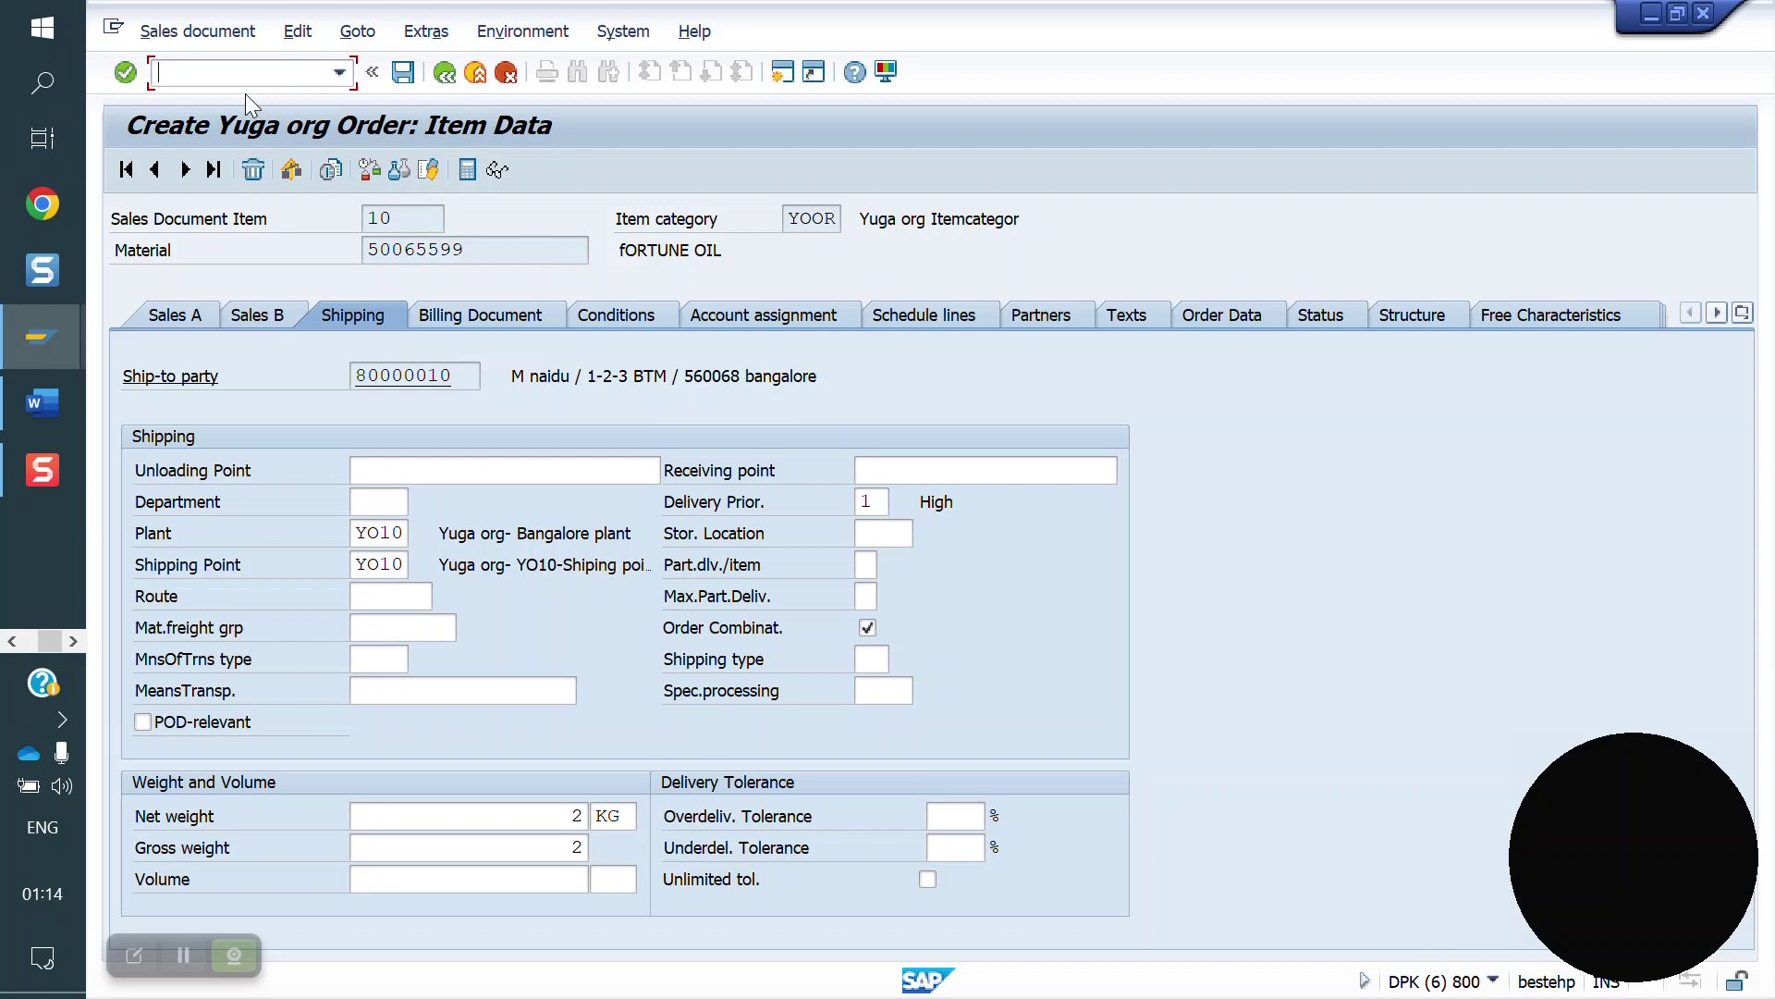
type("/nmm02")
key("Return")
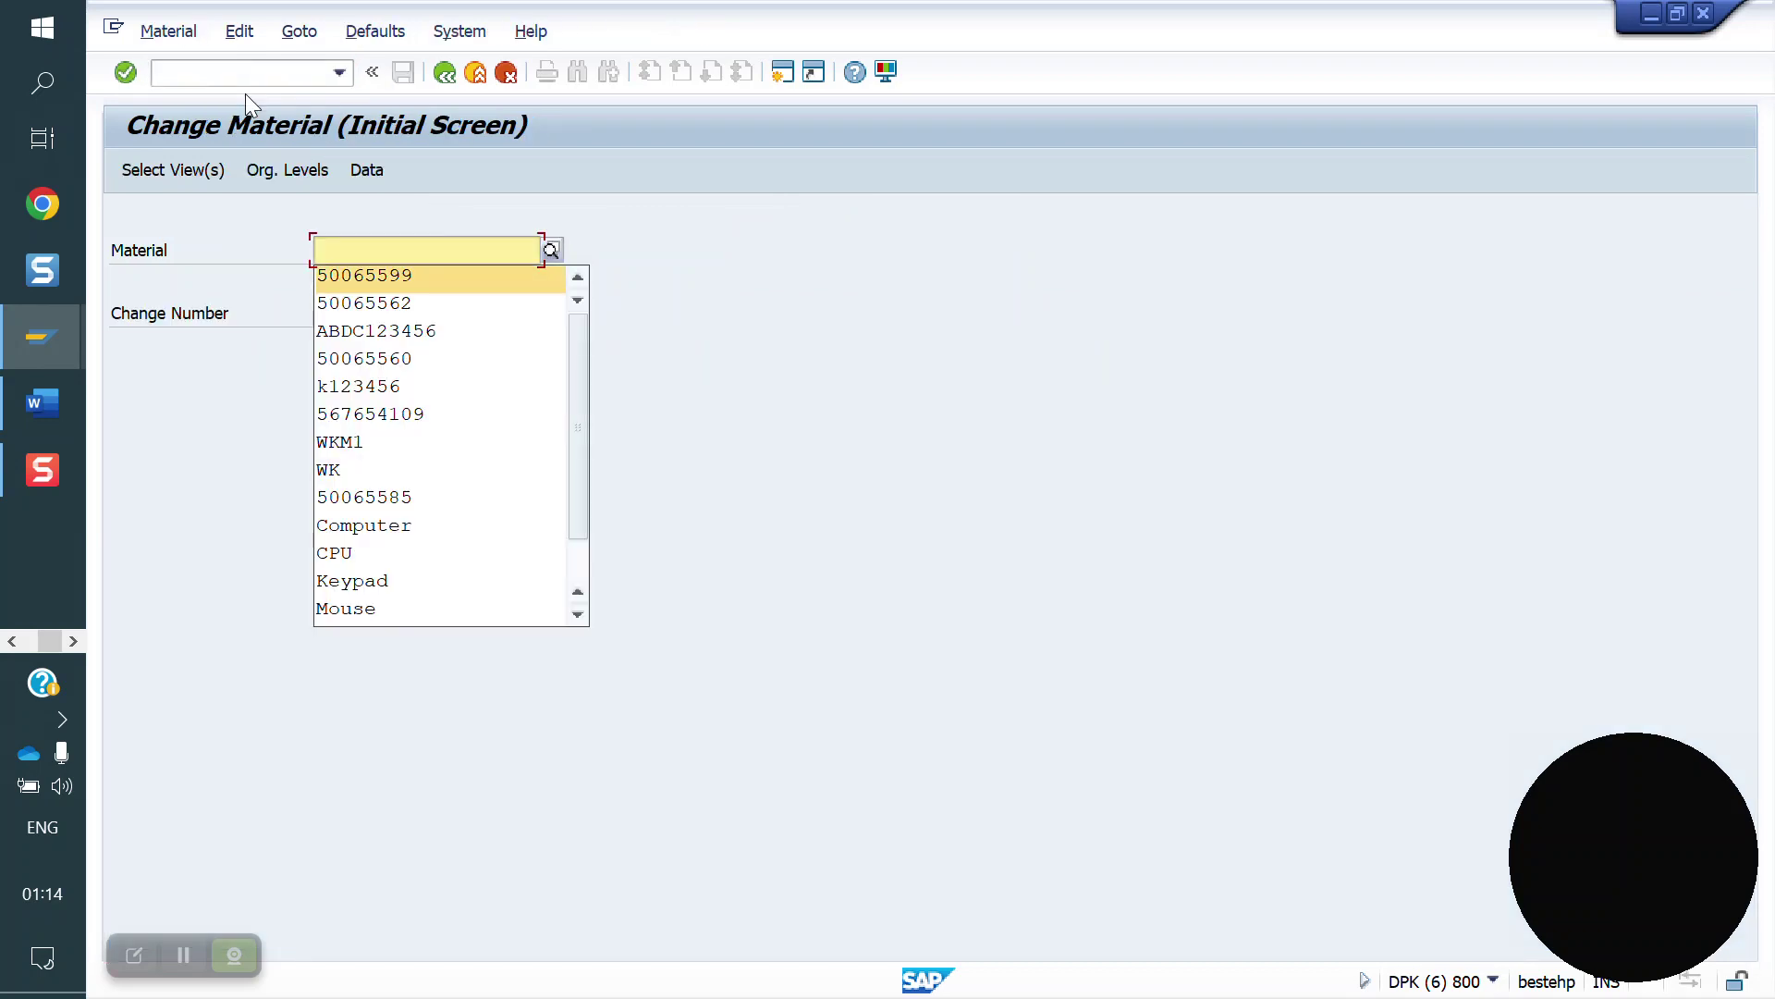
key("Return")
key("Return")
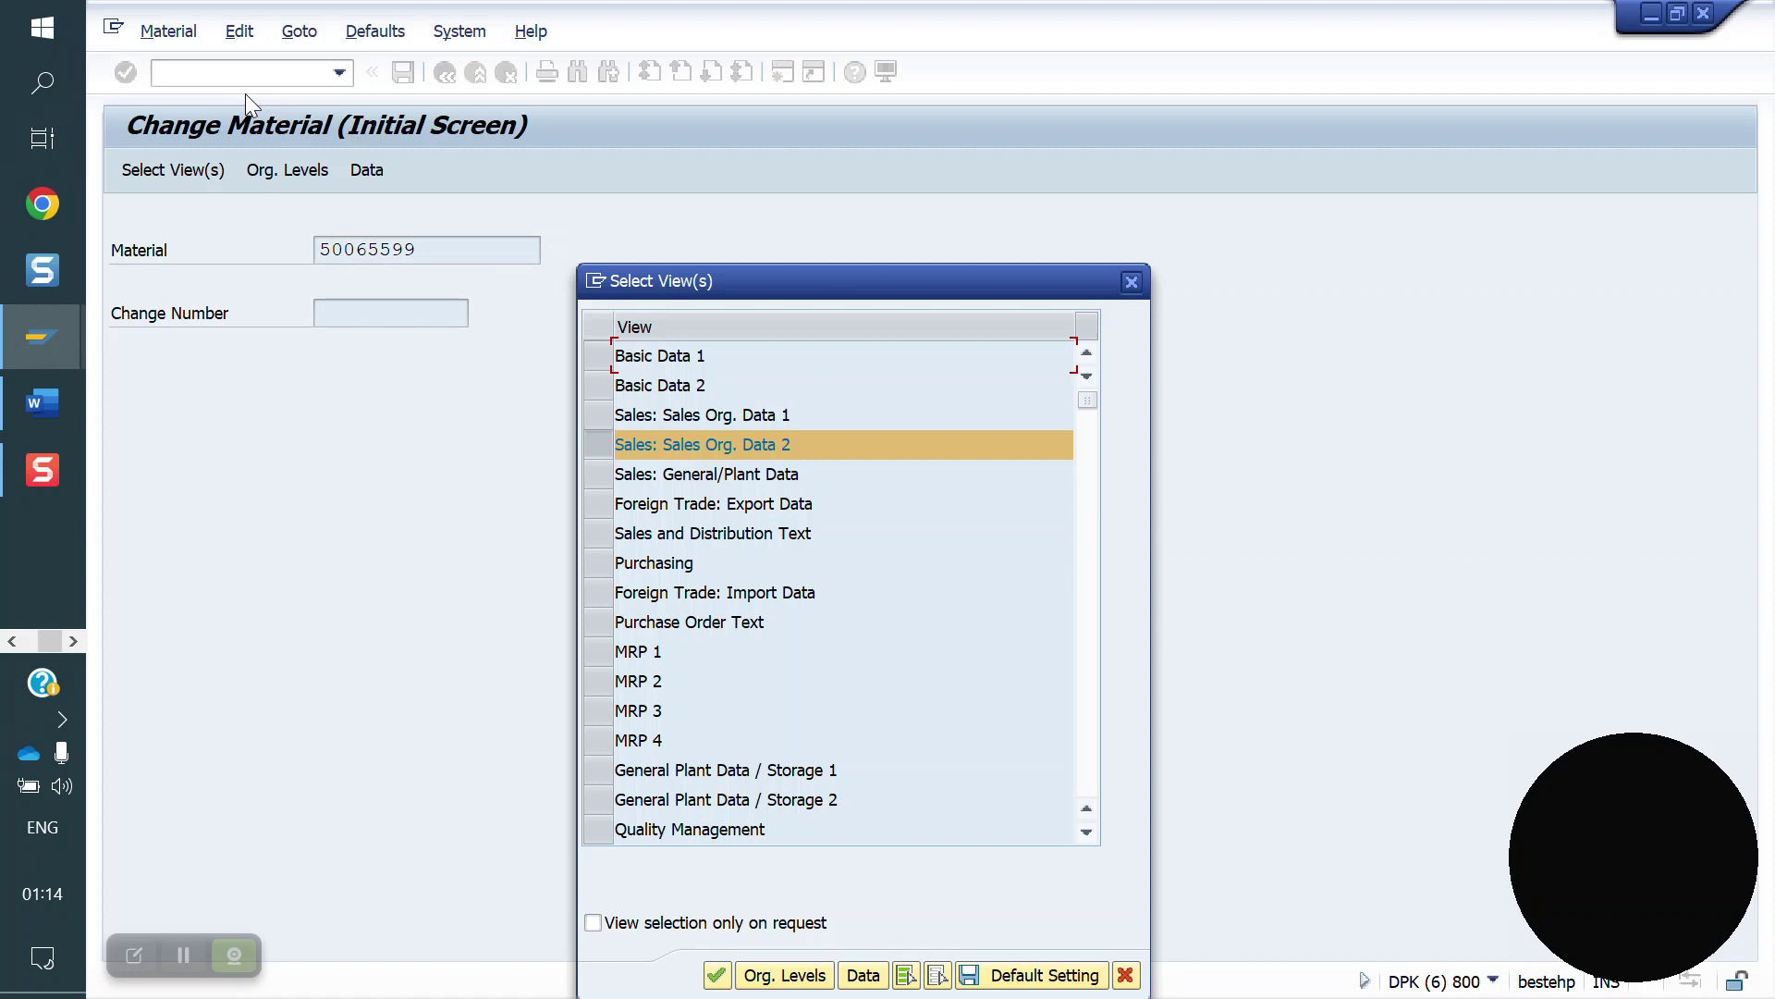
- Open the material's Sales Org. Data 1 view for plant YO10, sales organization YO10 and distribution channel YD
left_click(602, 414)
key("Return")
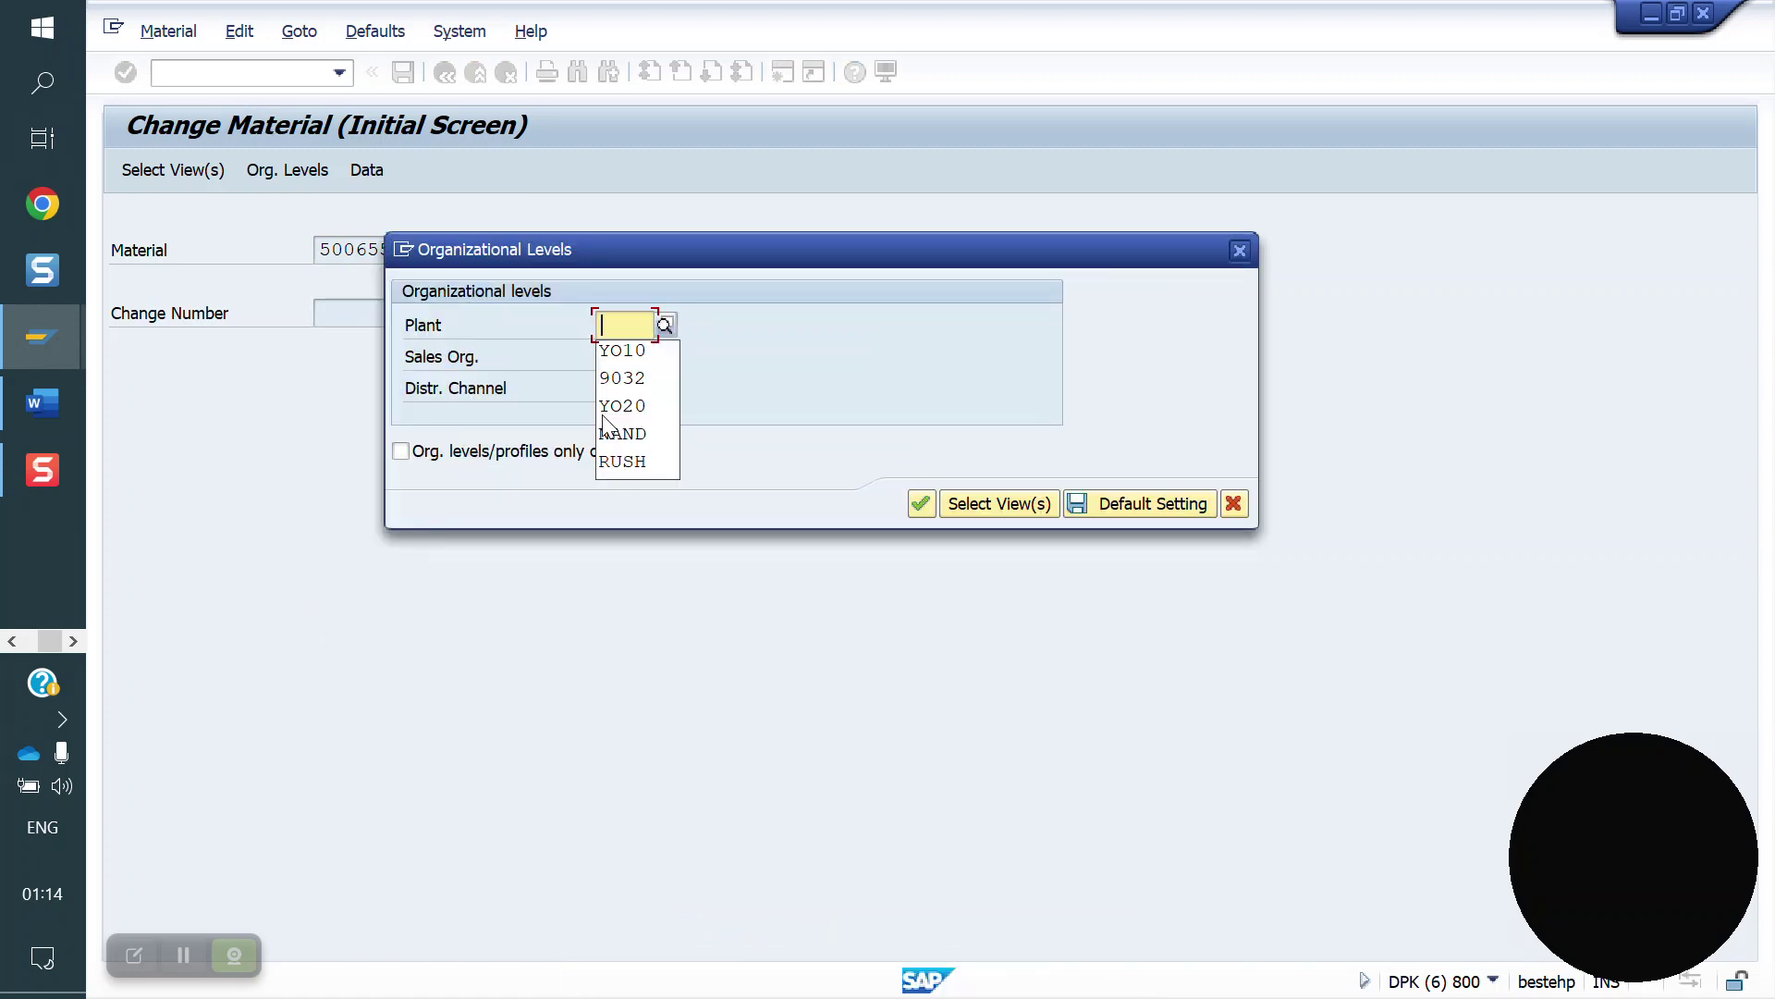
key("Down")
key("Return")
key("Tab")
key("Down")
key("Return")
key("Tab")
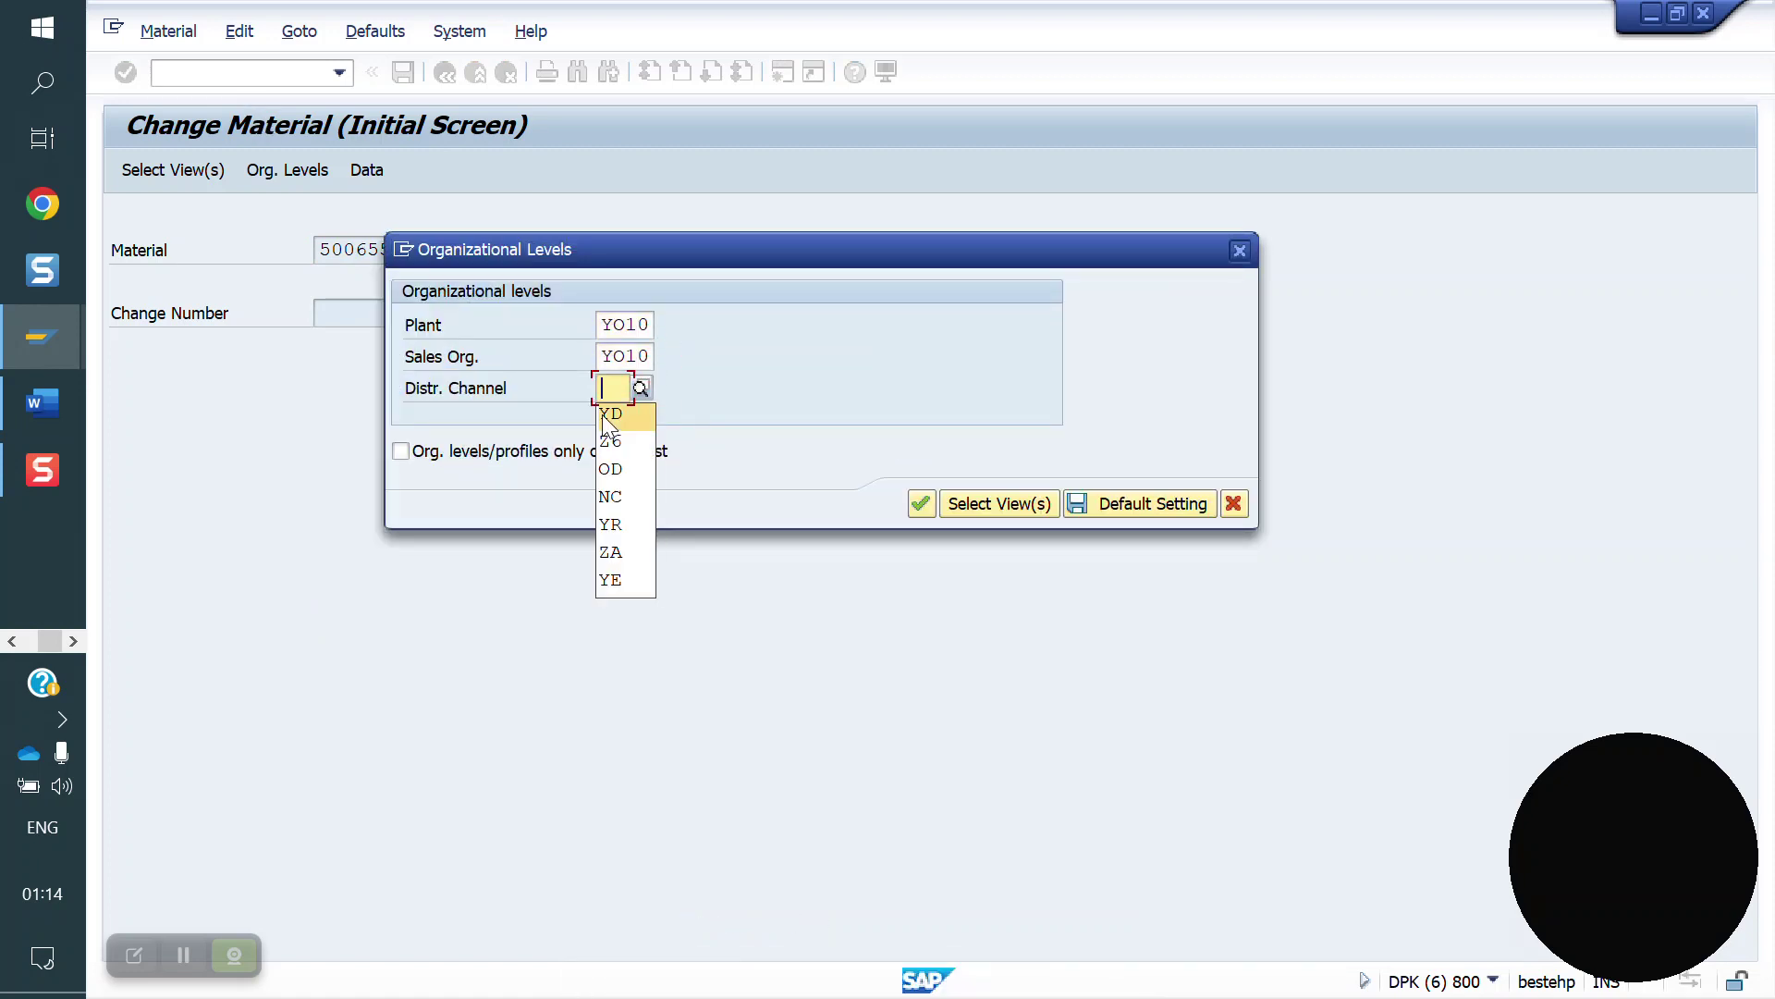
key("Return")
key("Return")
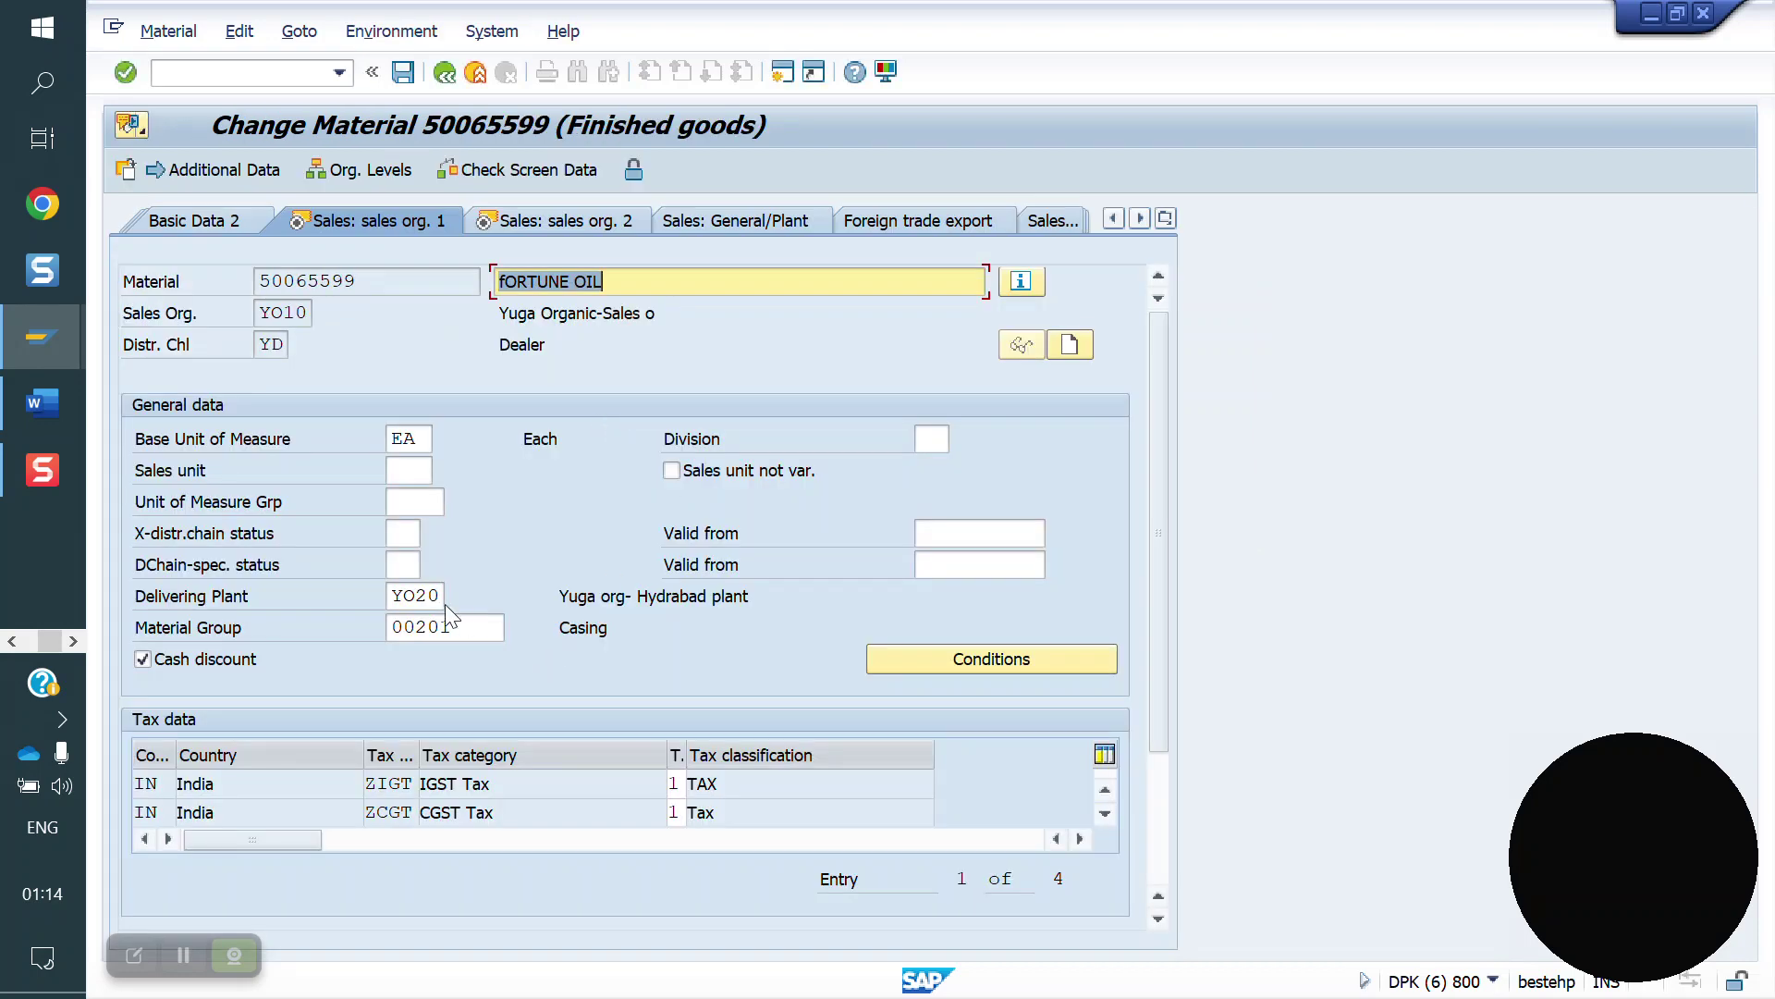
- Set the material's delivering plant to YO20 and save the material
left_click(446, 603)
key("BackSpace")
key("BackSpace")
type("20")
key("Return")
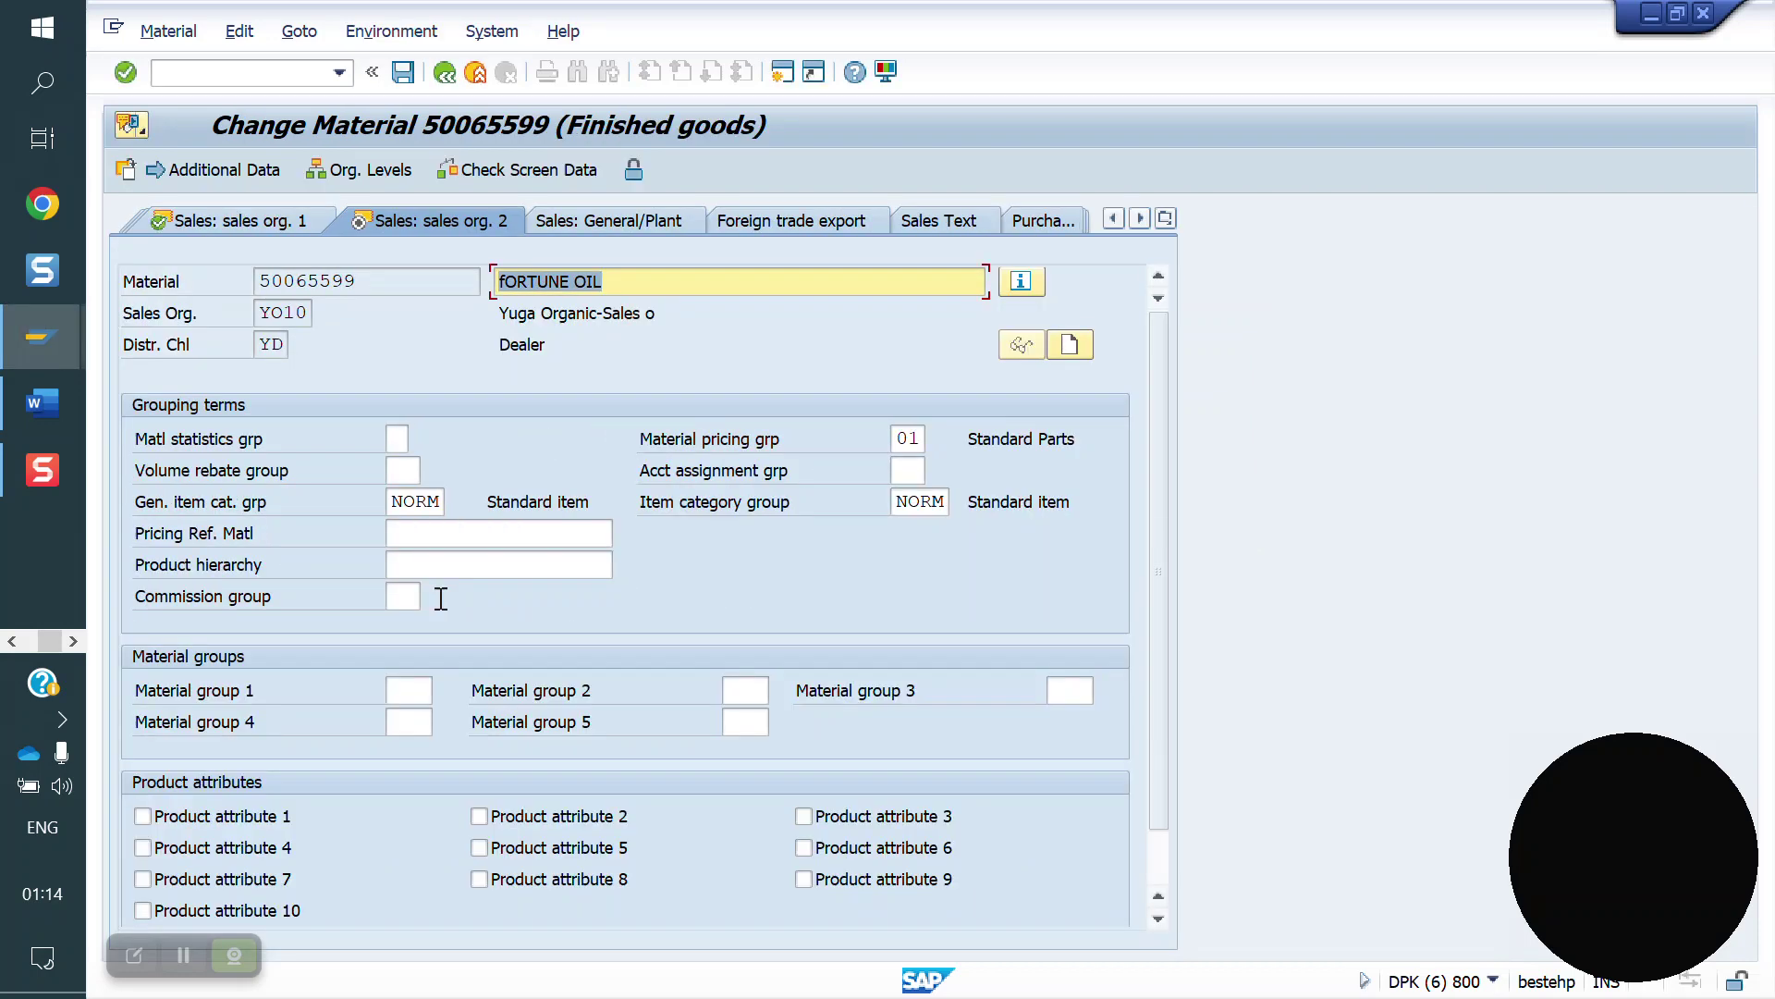
left_click(404, 72)
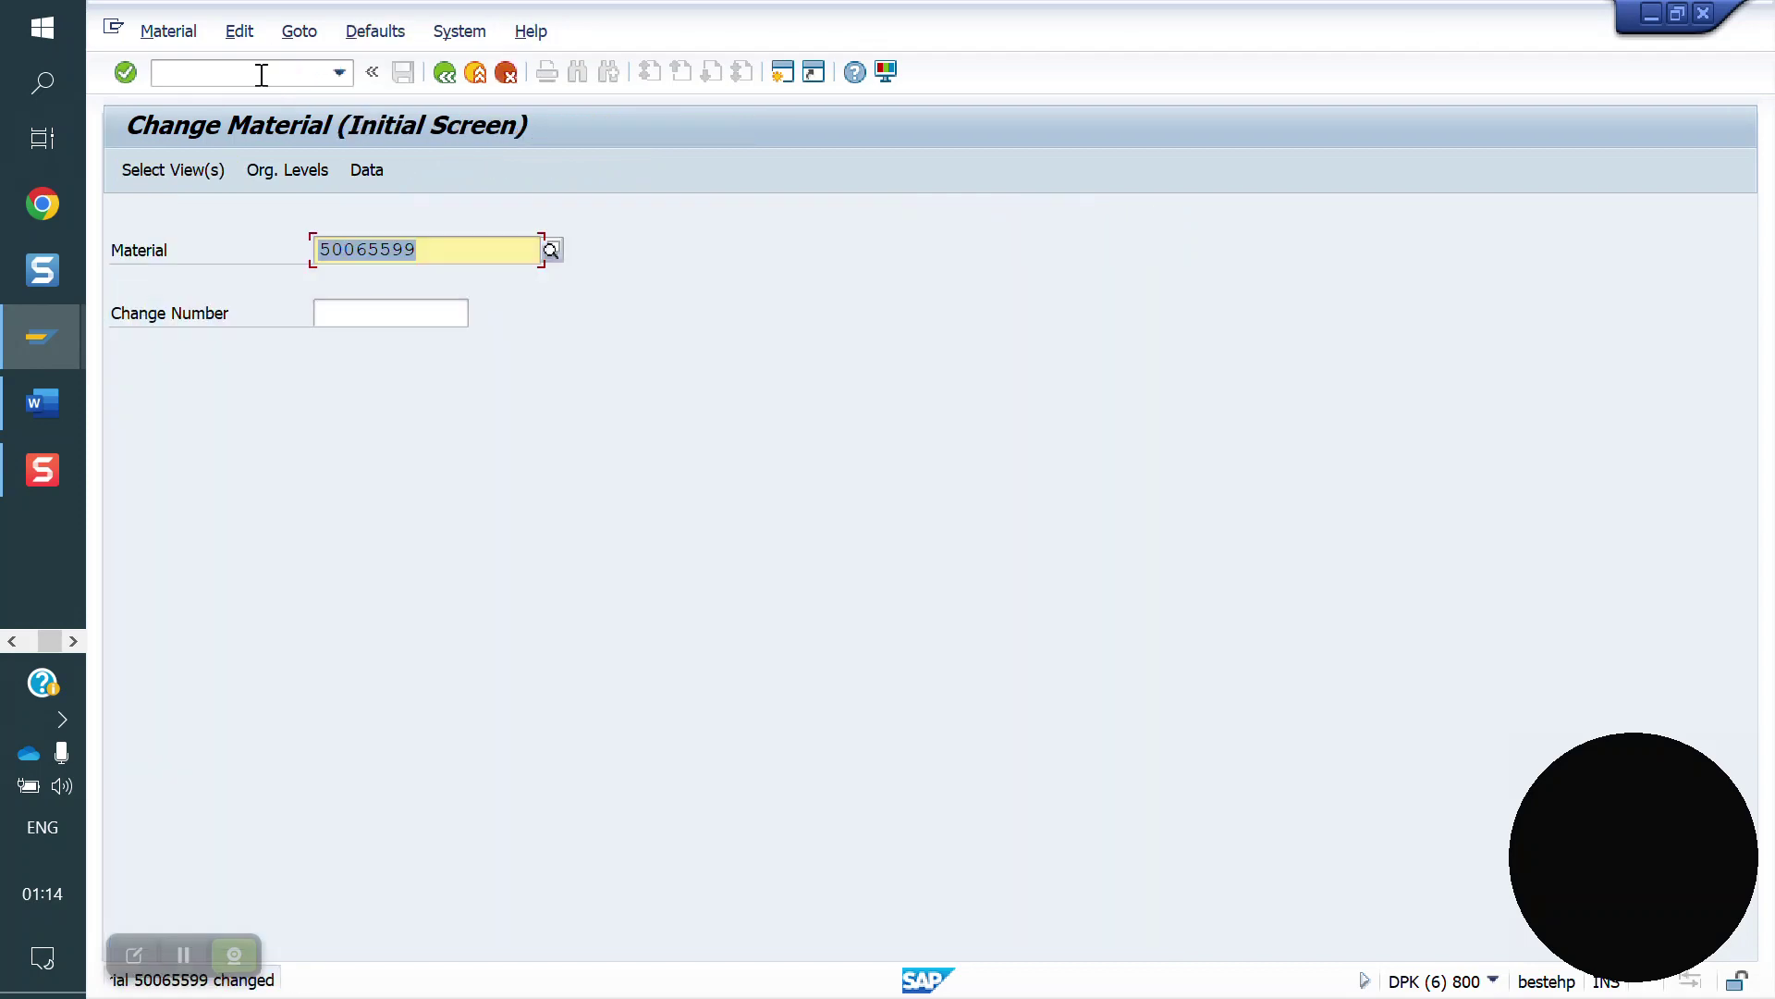
- Open the customer Yuga organic Ind Pvt Ltd for change in a new XD02 session and display its sales area data
left_click(267, 74)
type("/nxd02")
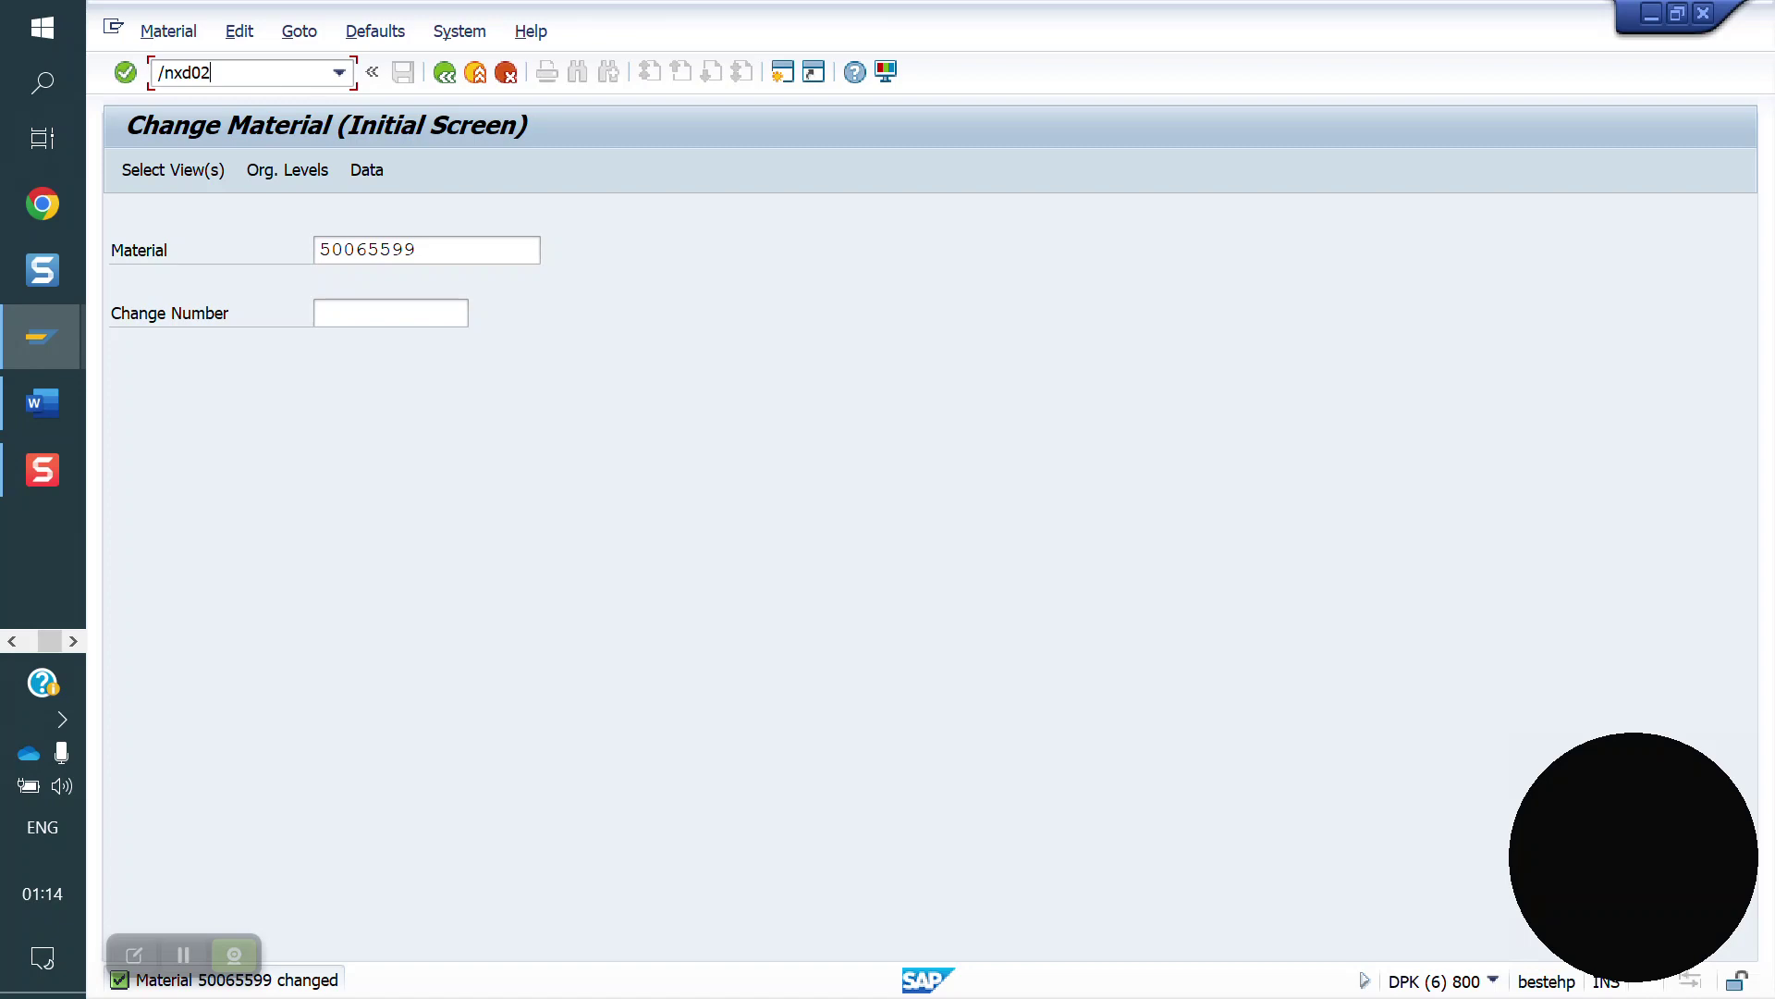
key("Return")
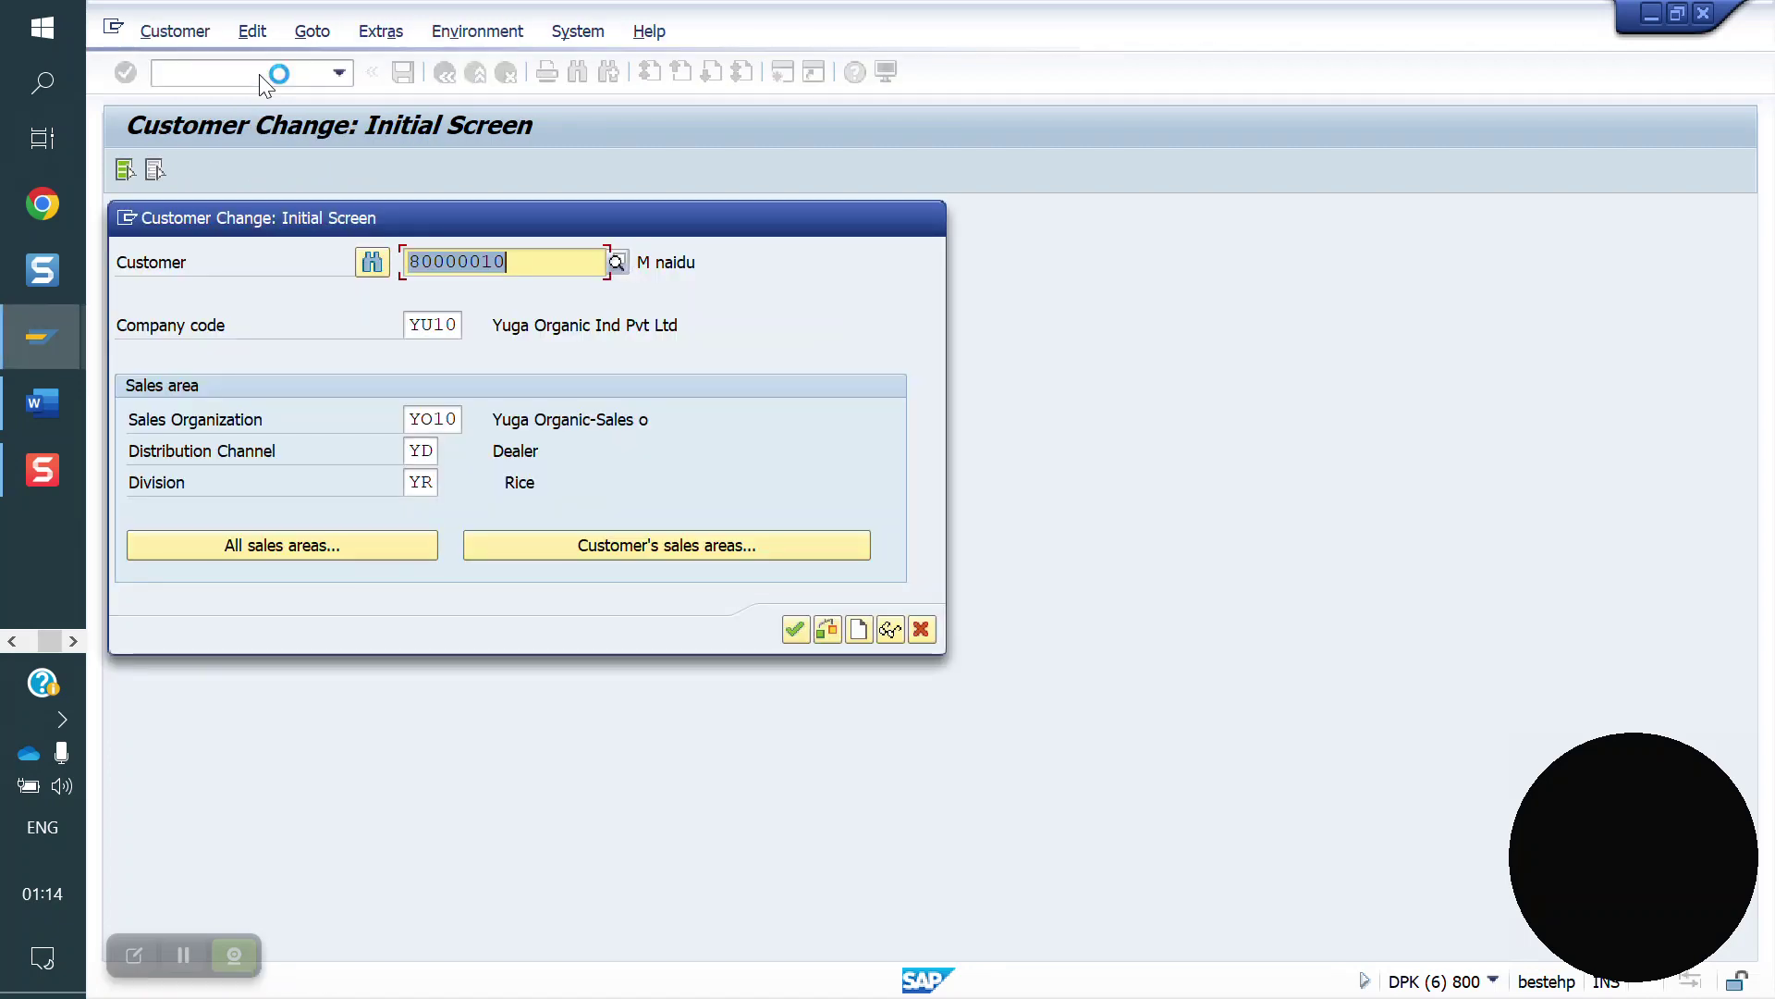
key("Delete")
key("Down")
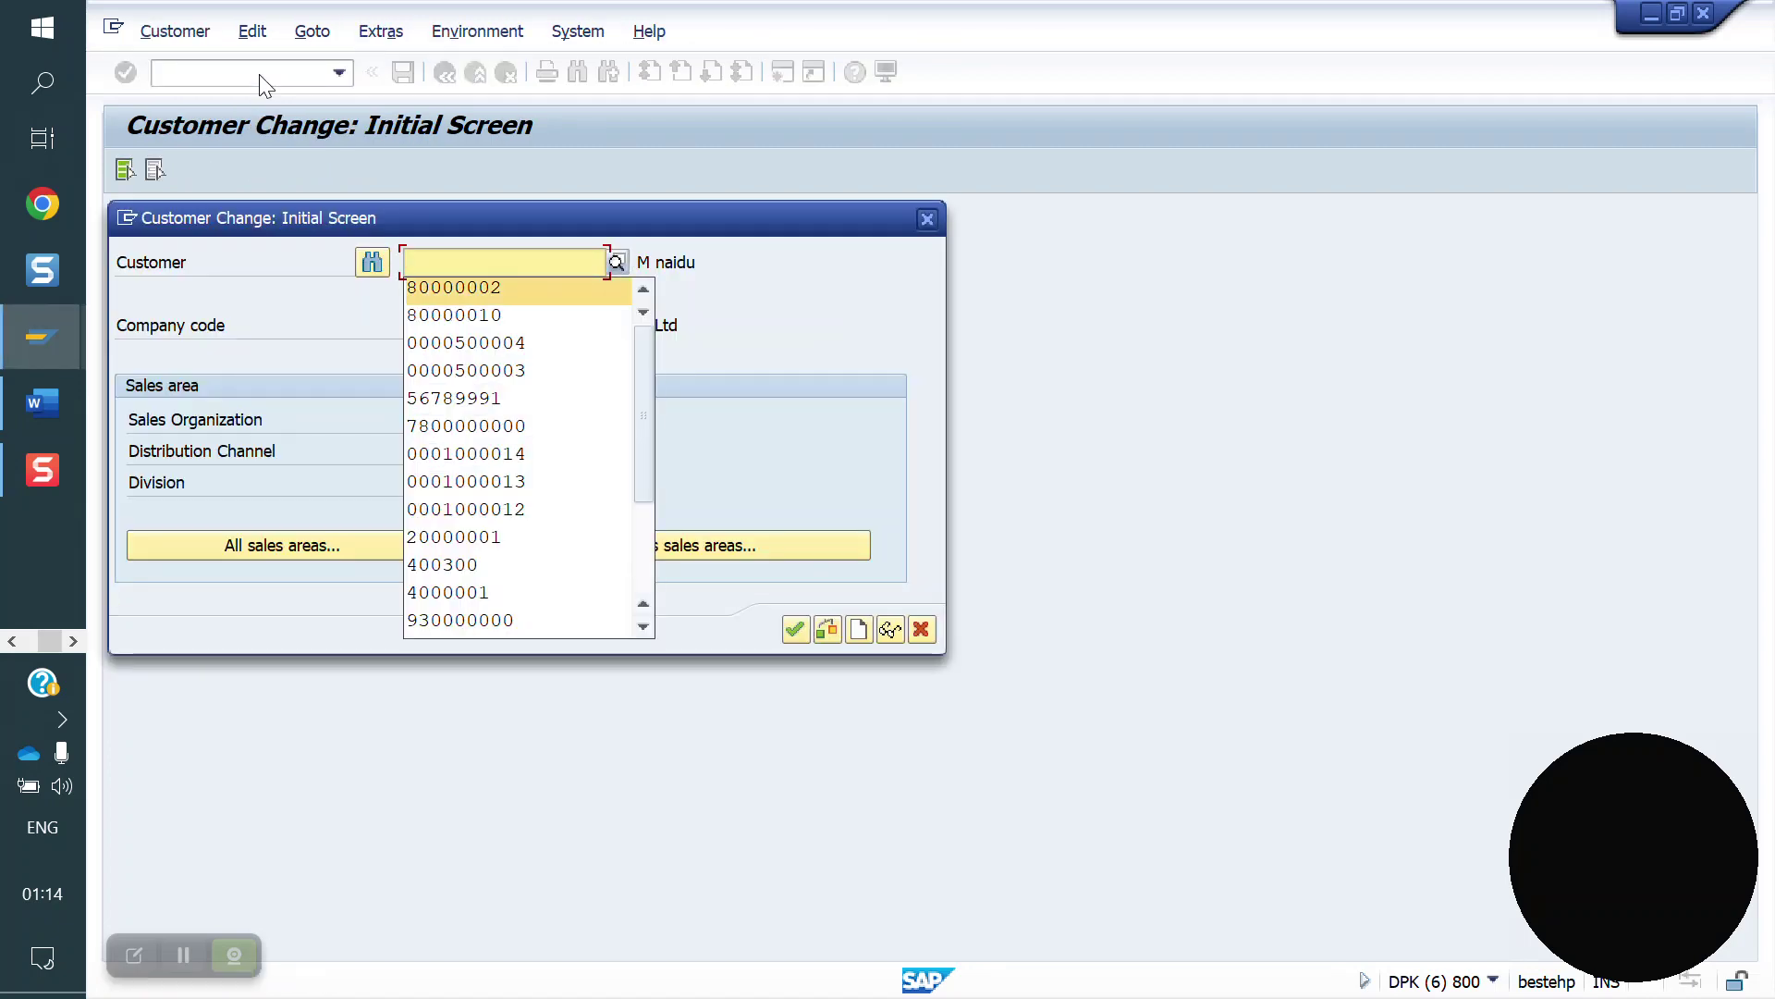
key("Return")
key("Return")
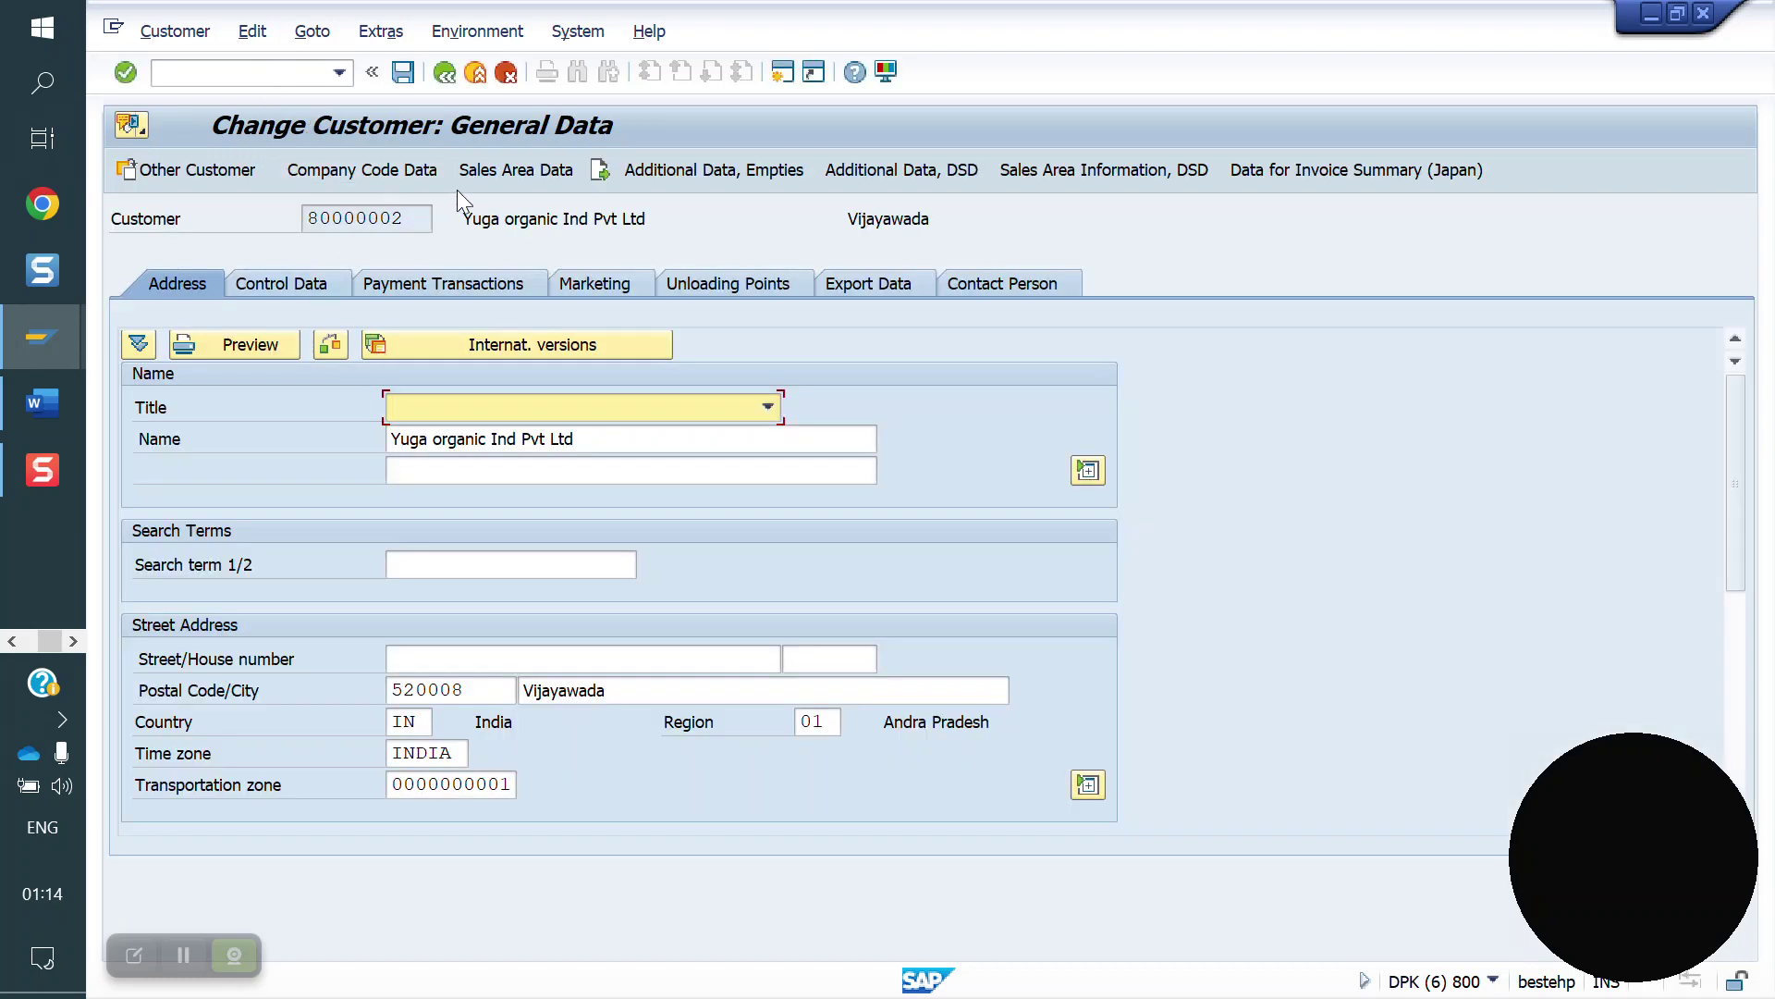
left_click(490, 175)
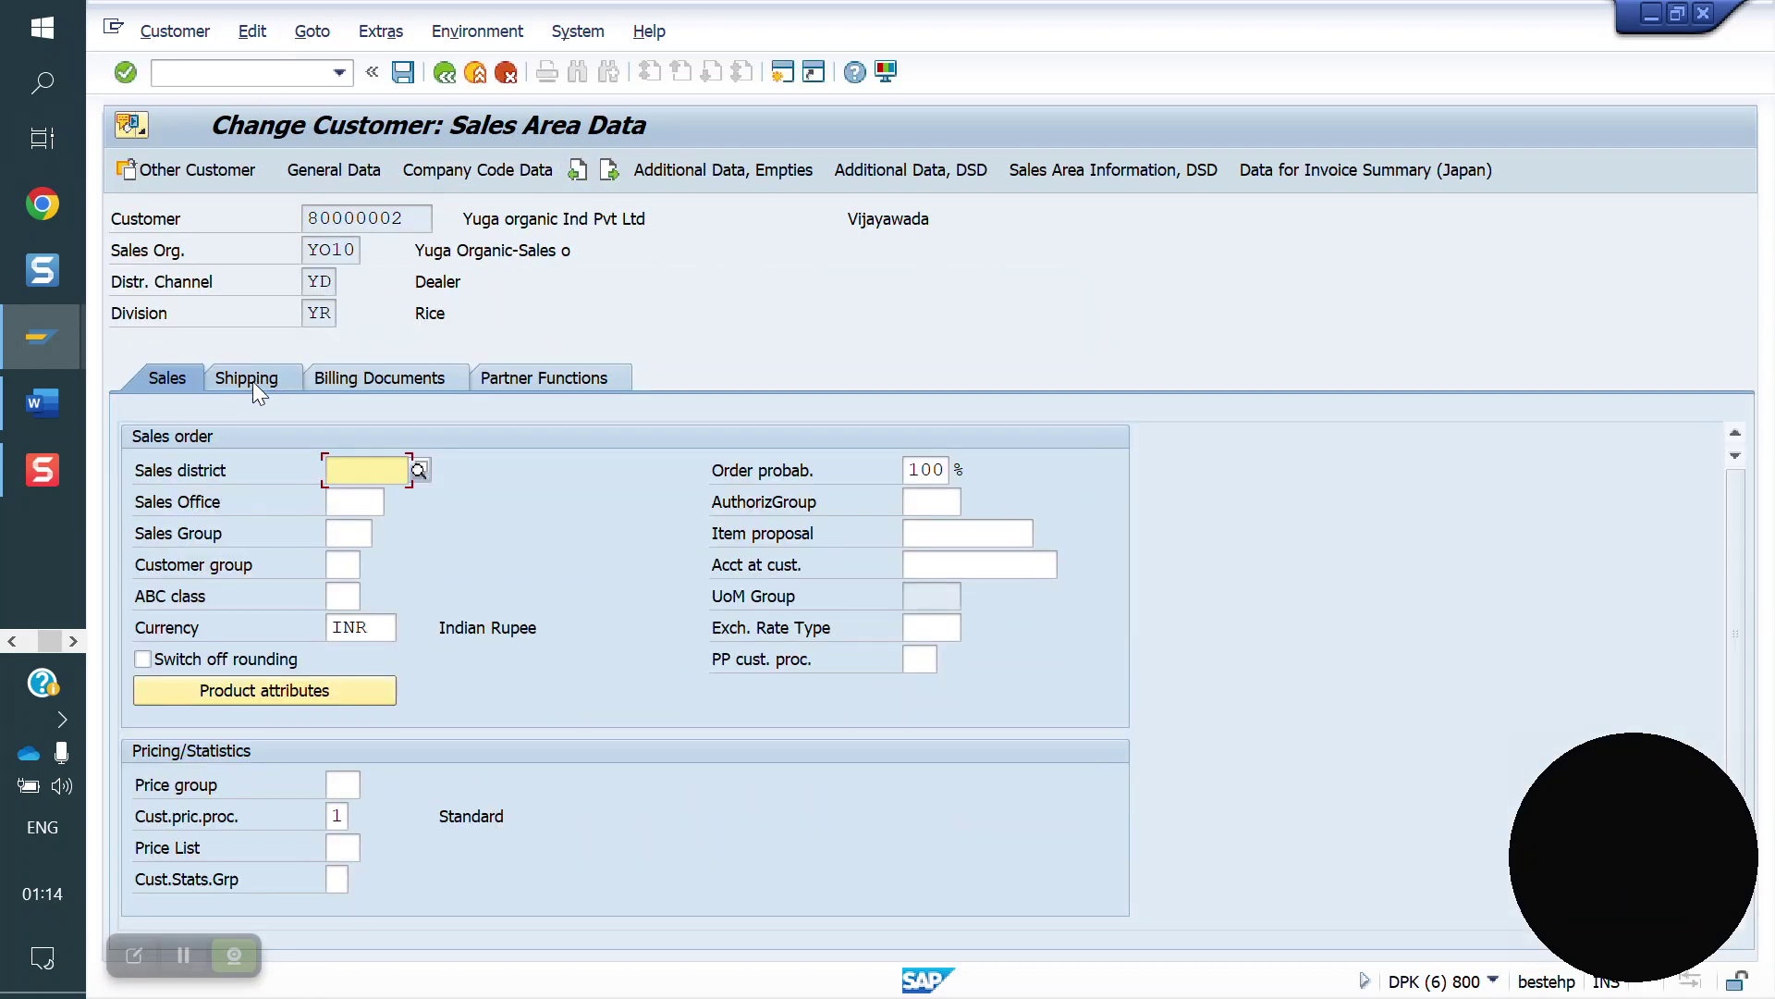
- Check the delivering plant in the customer's shipping data, then leave the customer master without changes
left_click(255, 388)
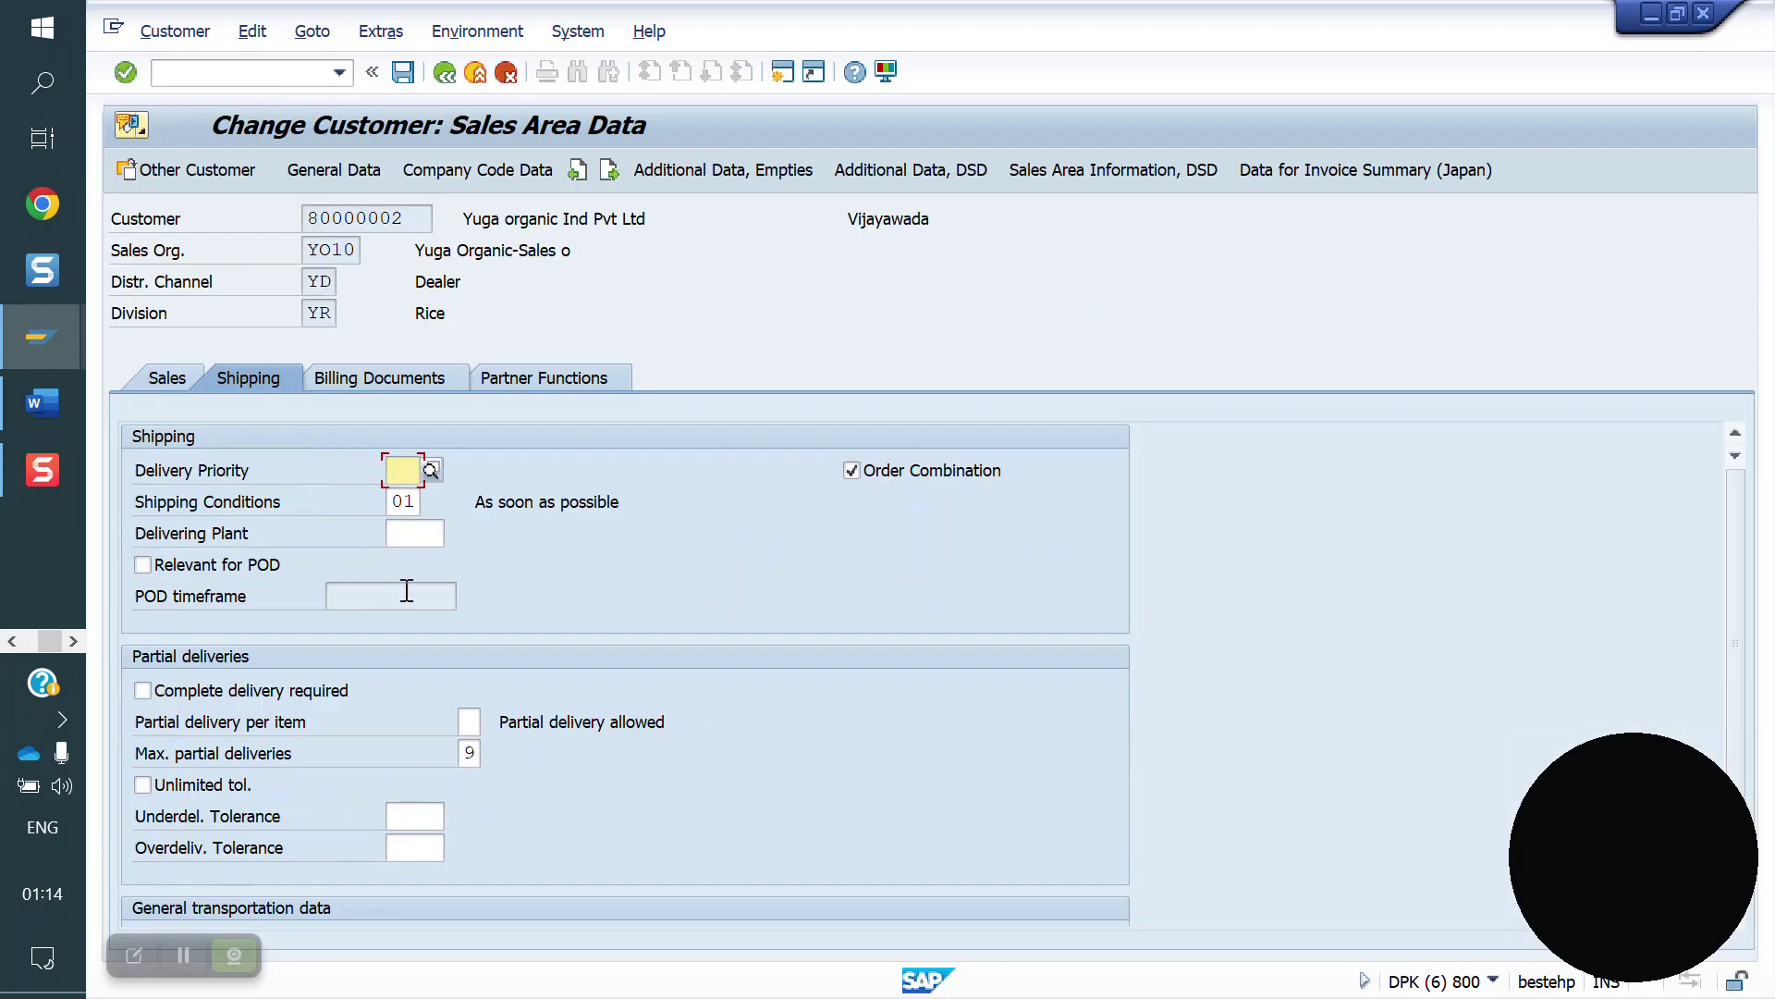
left_click(403, 72)
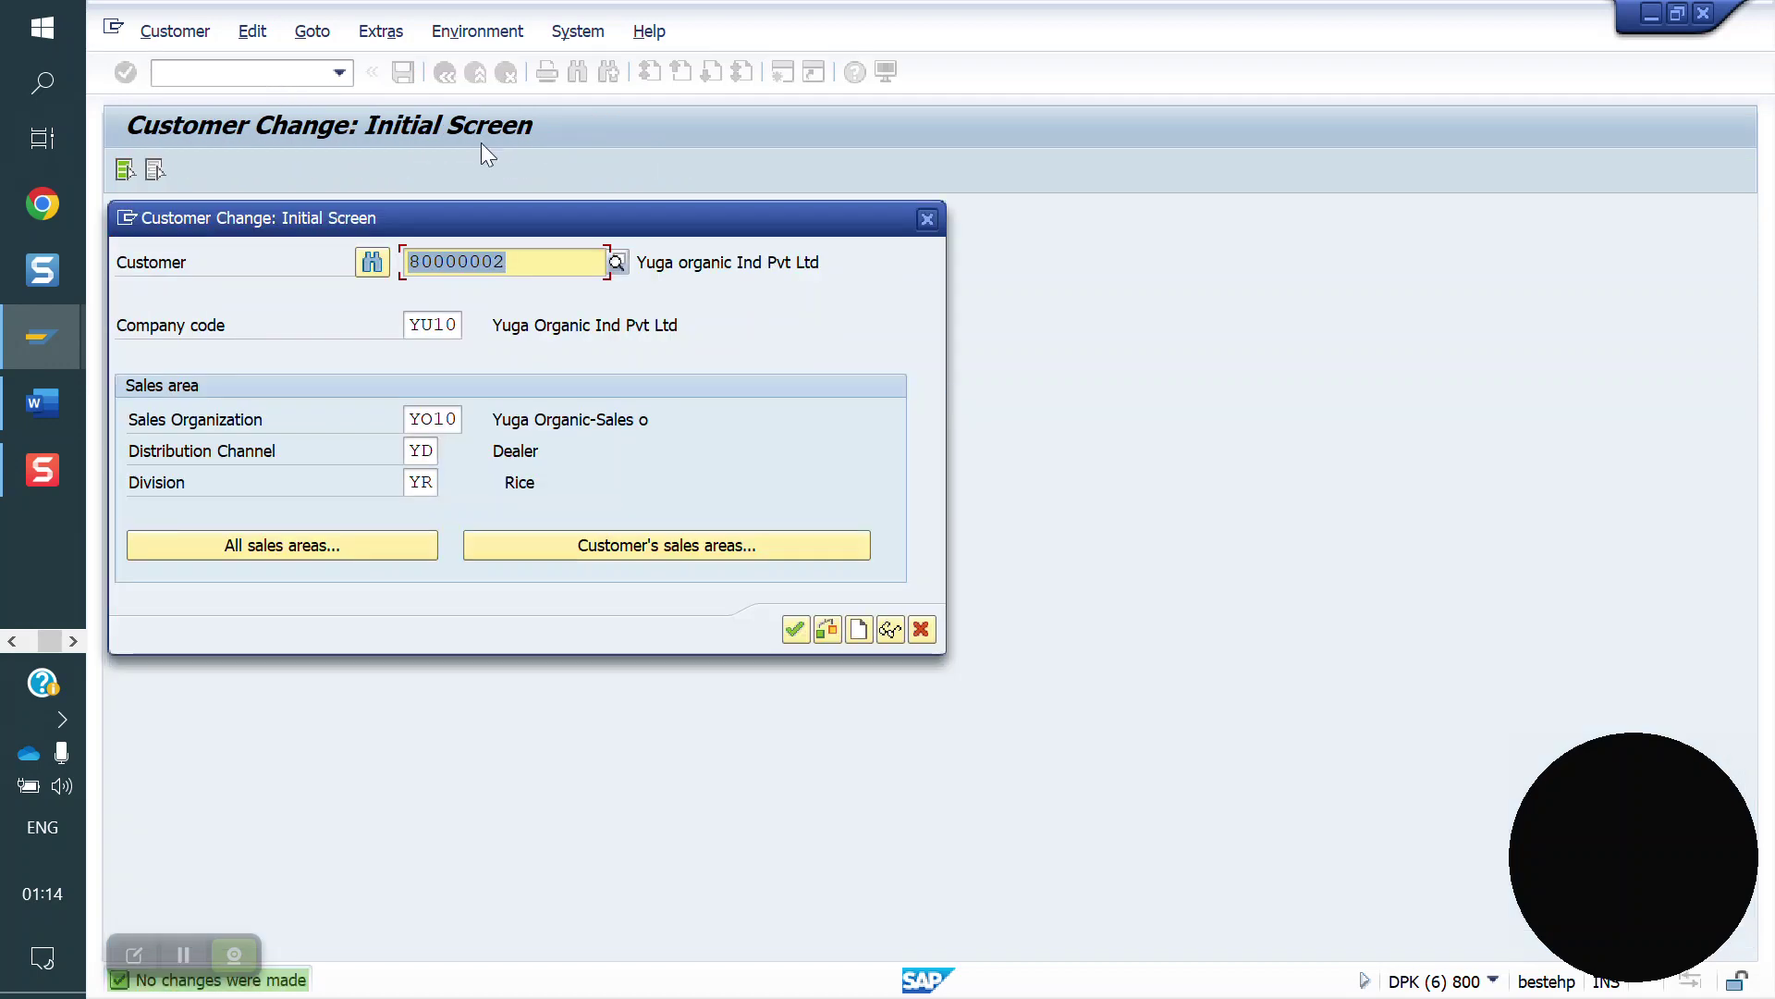
left_click(926, 219)
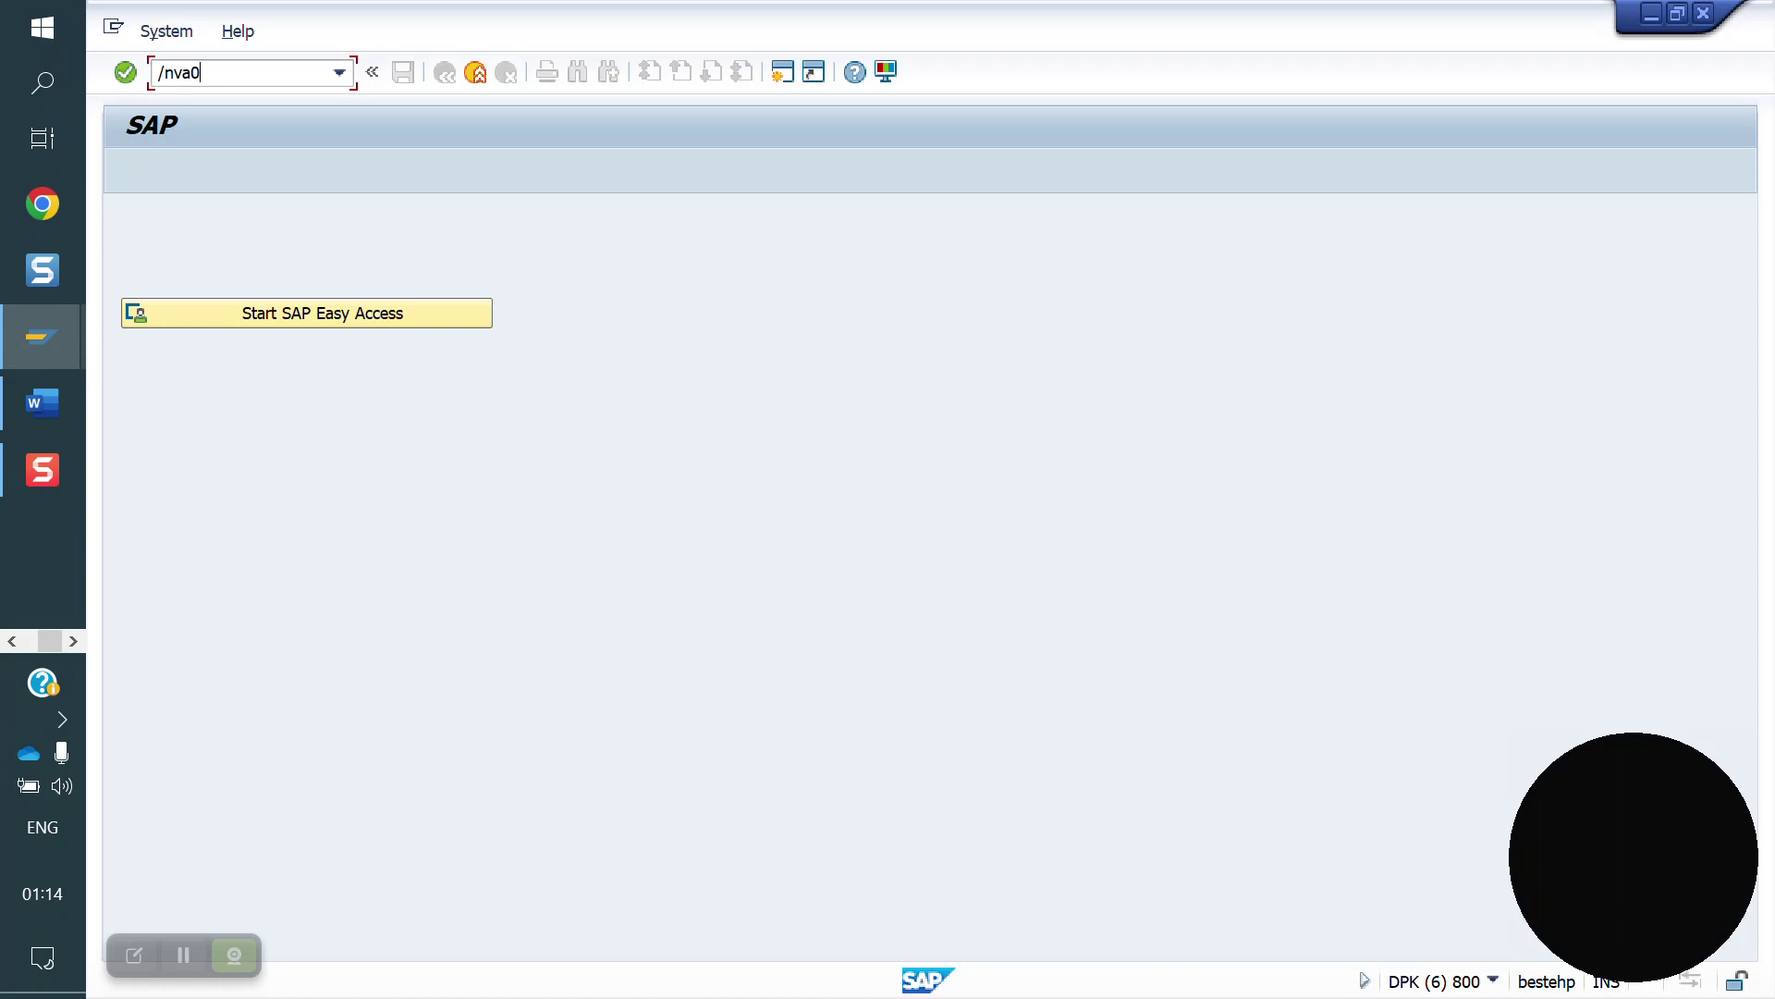
- Start a new YOOR sales order in VA01 and enter the sold-to customer number
type("/nva01")
key("Return")
key("Down")
key("Return")
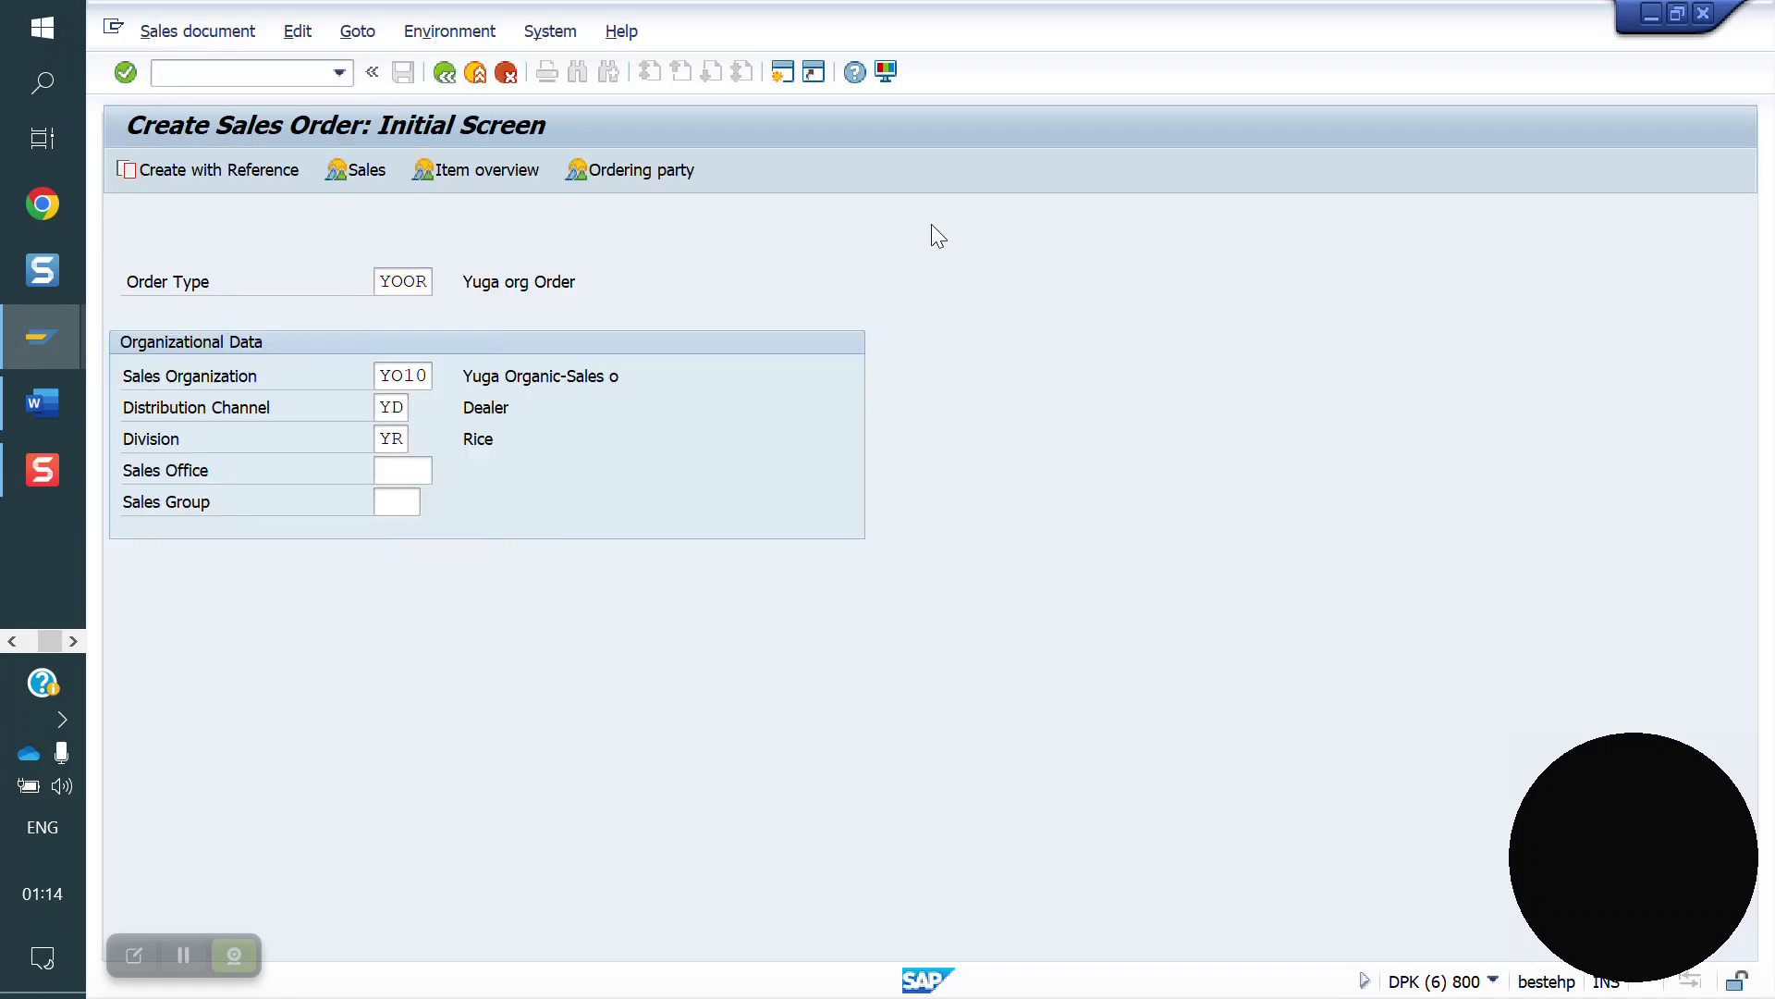
key("Return")
key("Down")
key("Return")
key("Return")
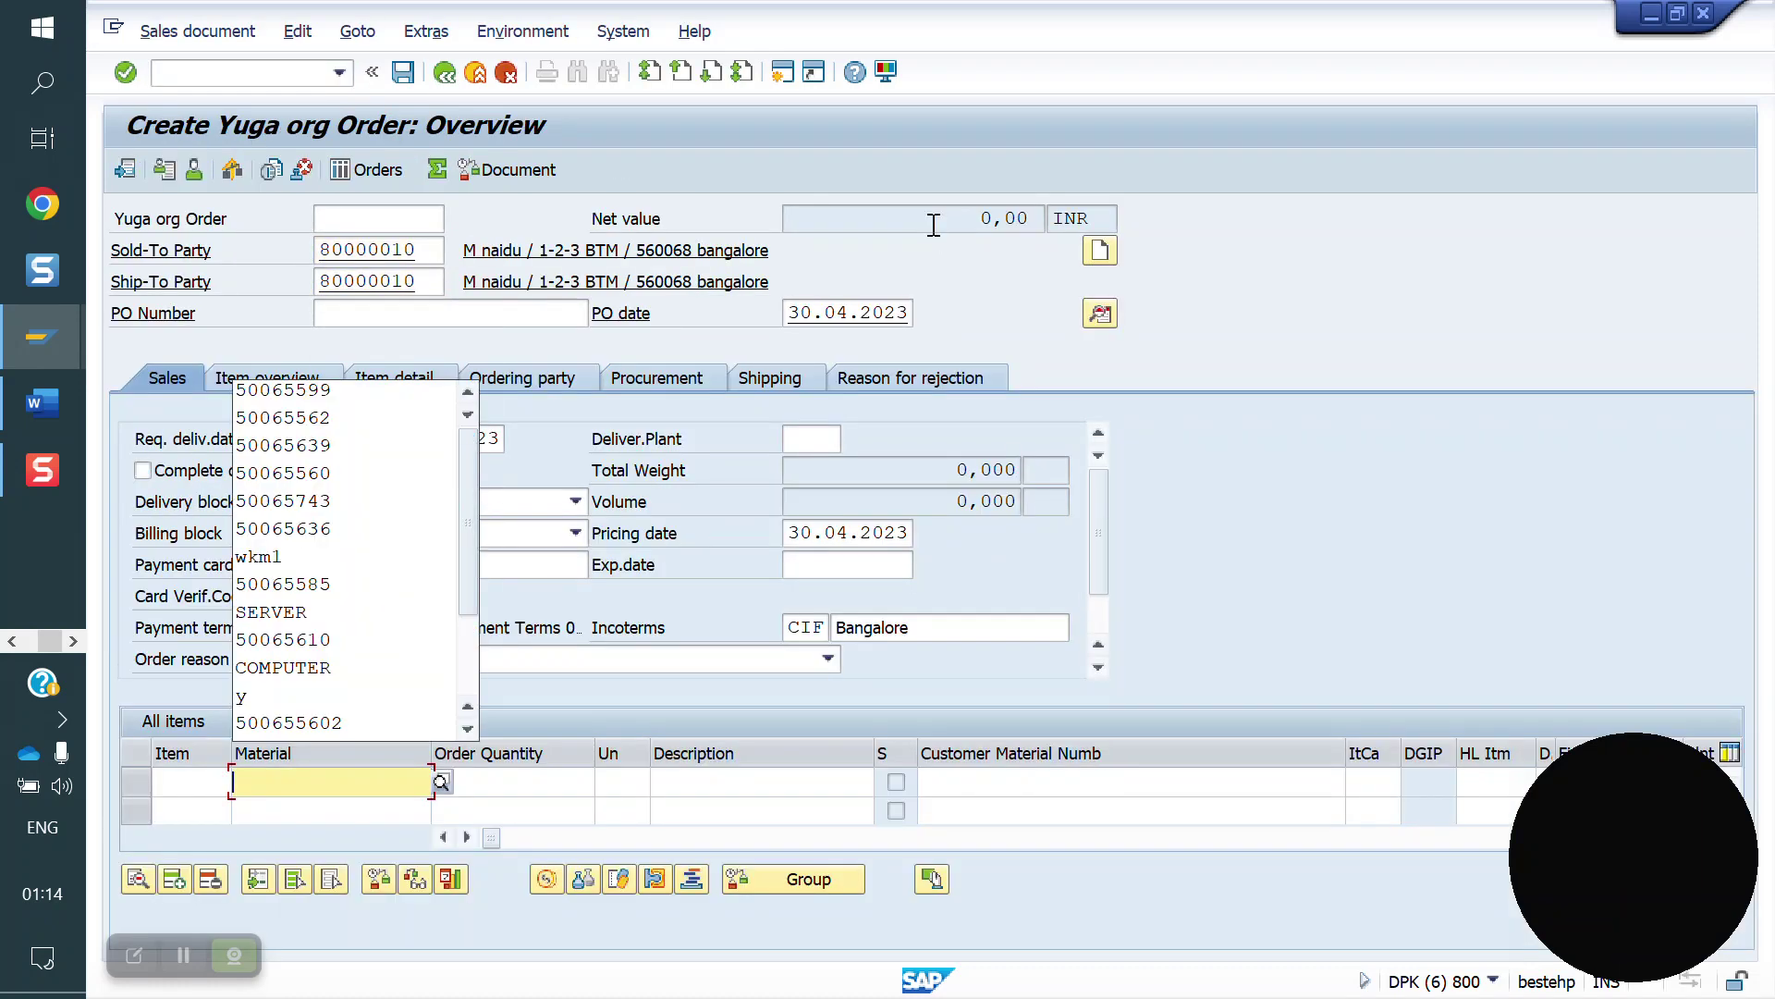
- Add material 50065599 with an order quantity of 1 and check the plant determined for the item
key("Down")
key("Return")
key("Return")
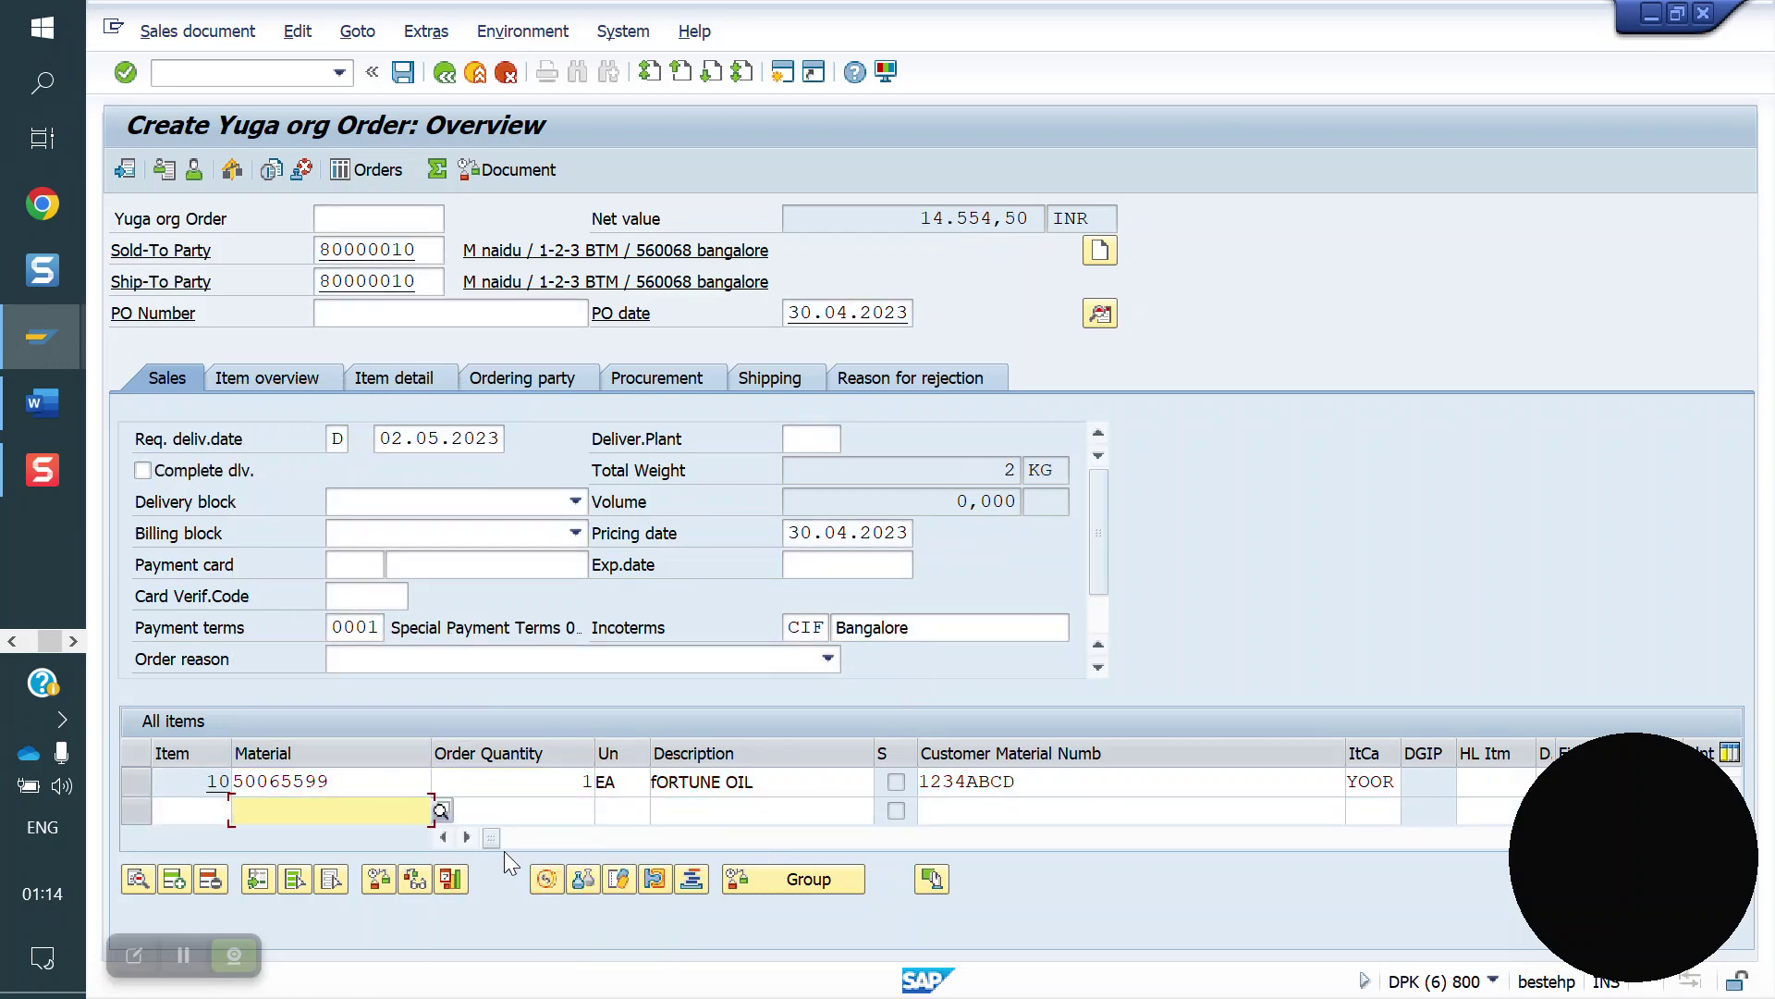
left_click_drag(491, 835, 606, 840)
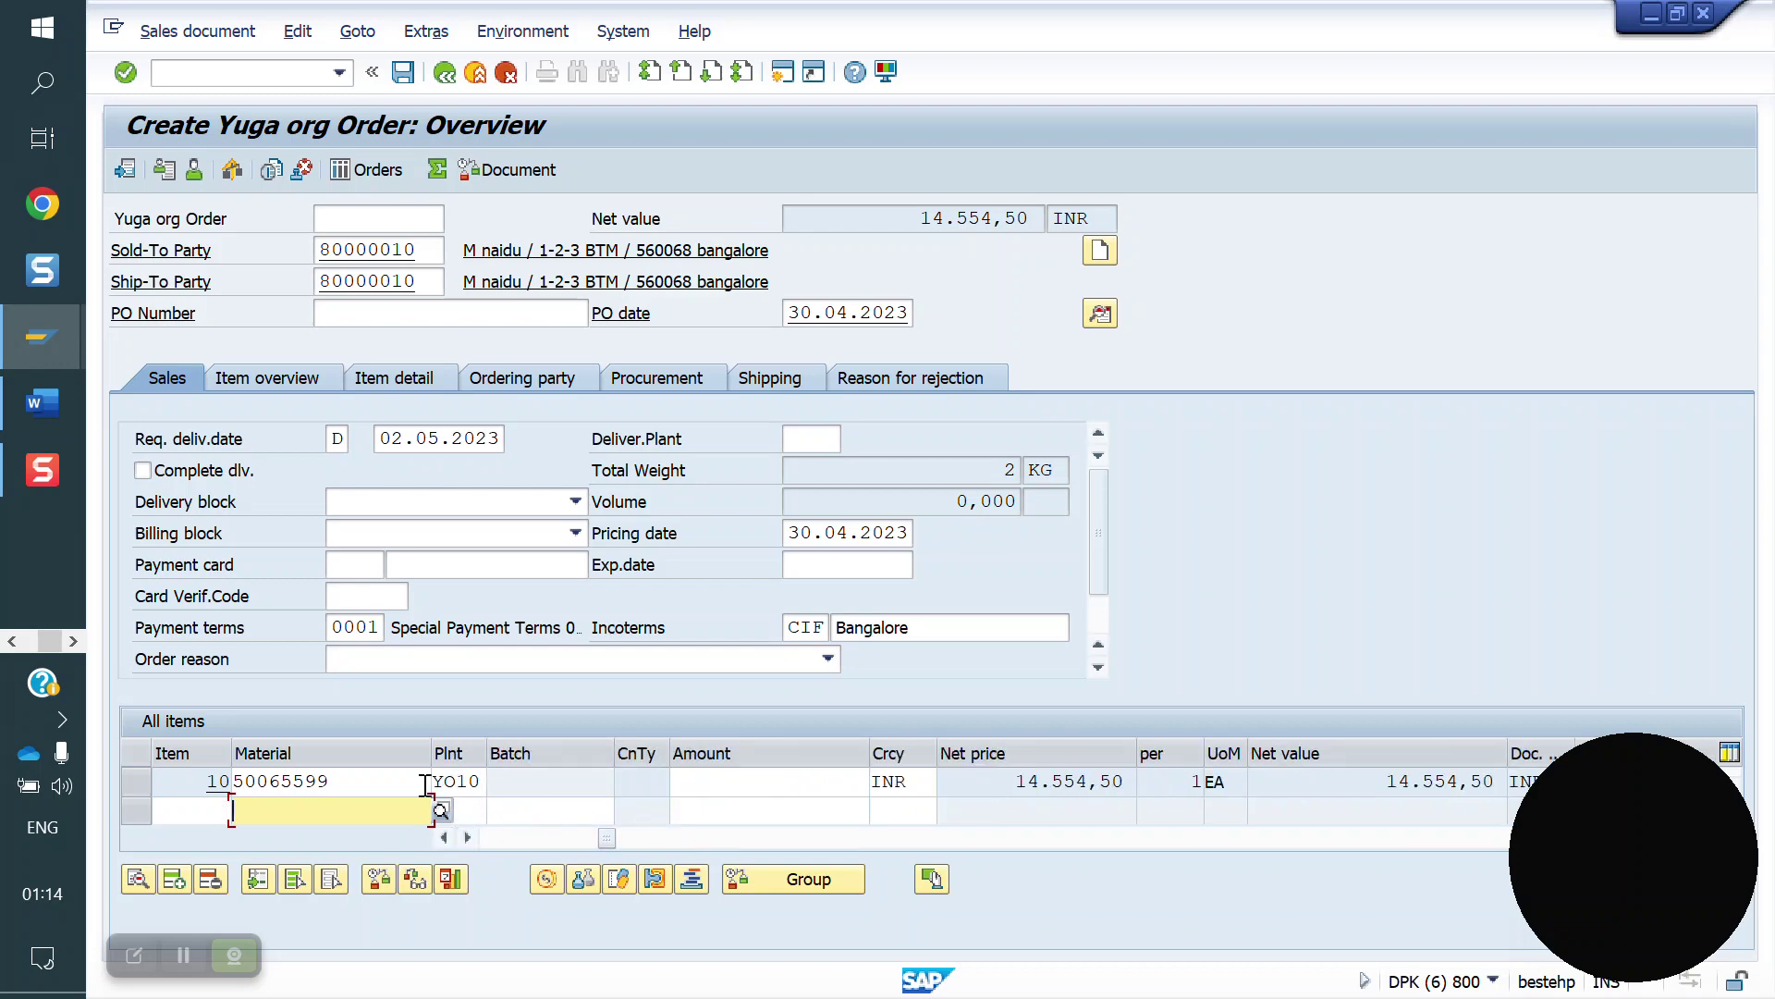
- Replace the material of item 10 with 50065562 and accept the item category redetermination
left_click_drag(424, 781, 182, 781)
key("Delete")
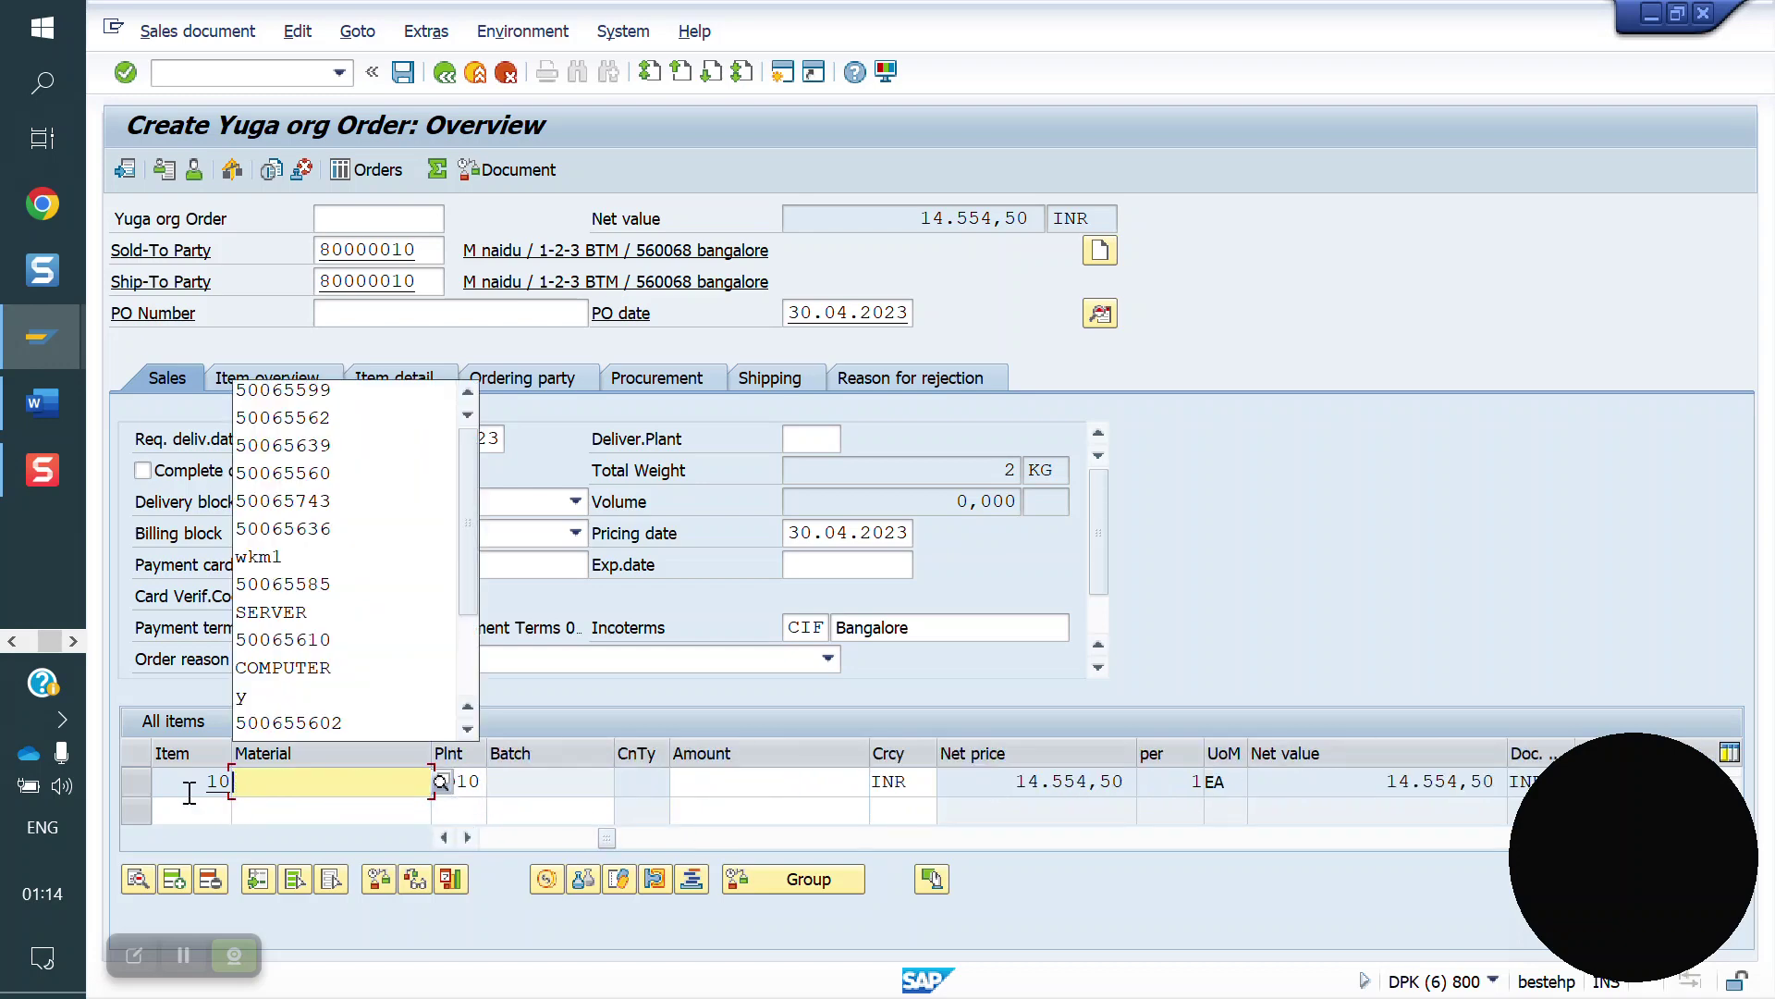
key("Down")
key("Down")
key("Return")
key("Return")
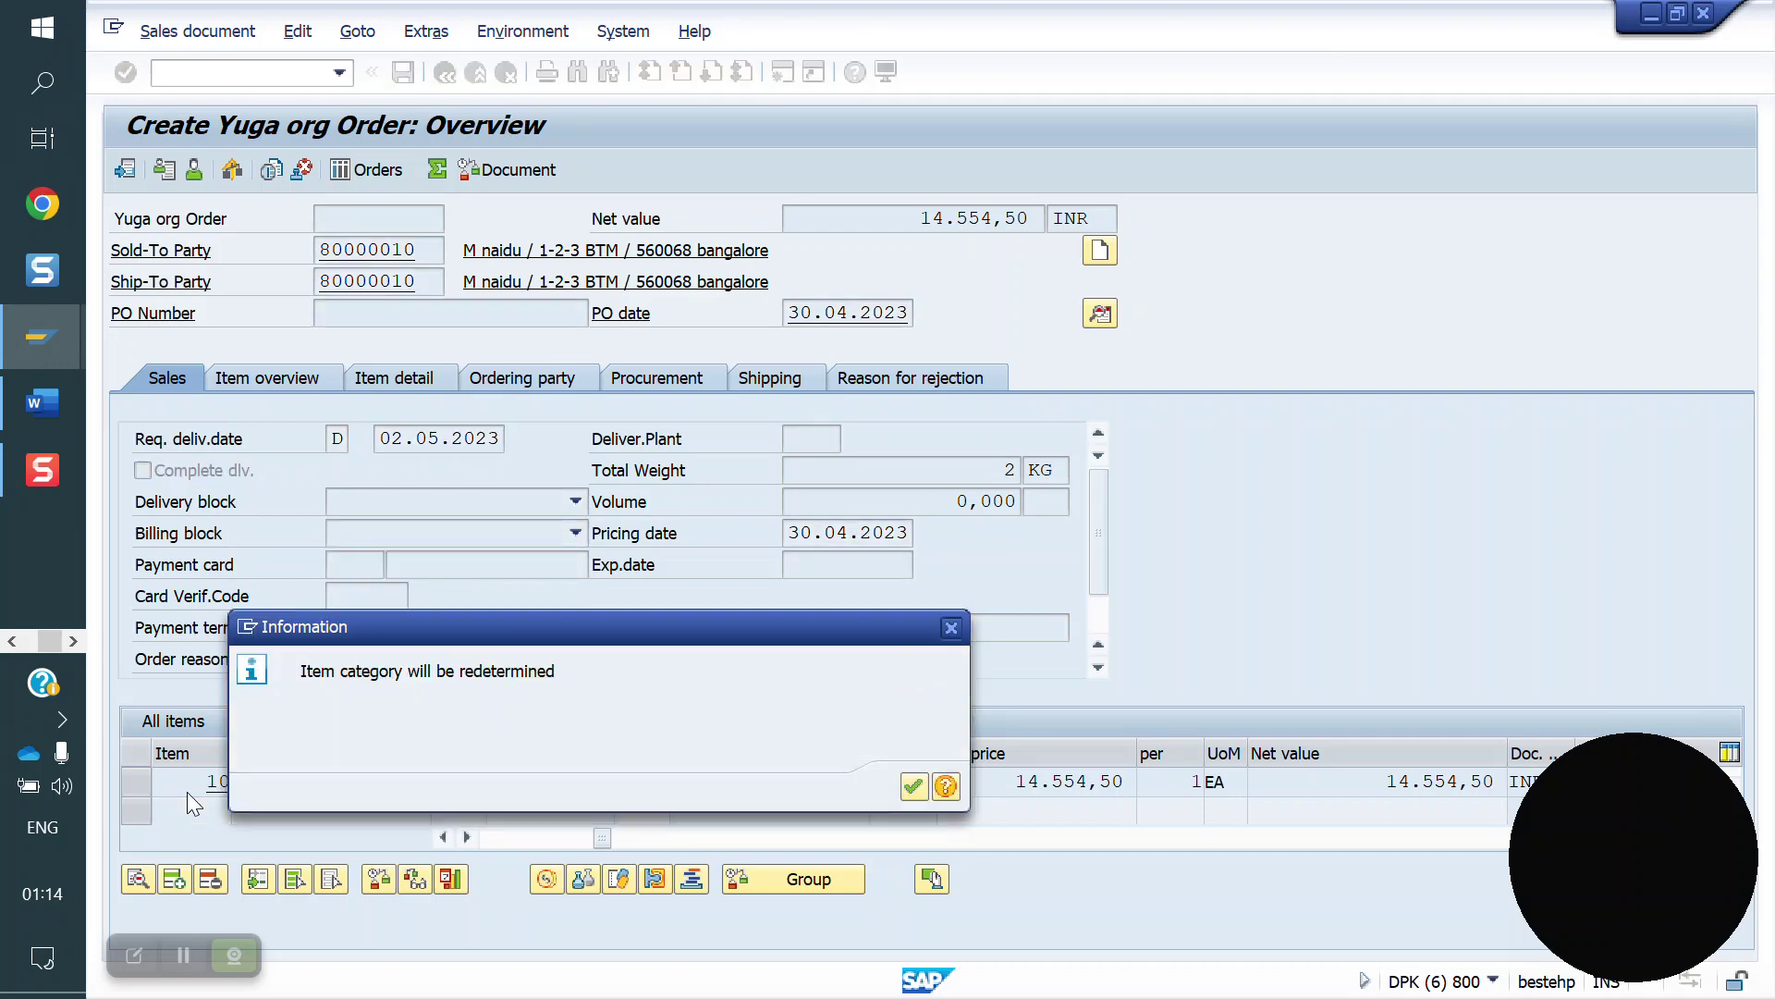
key("Return")
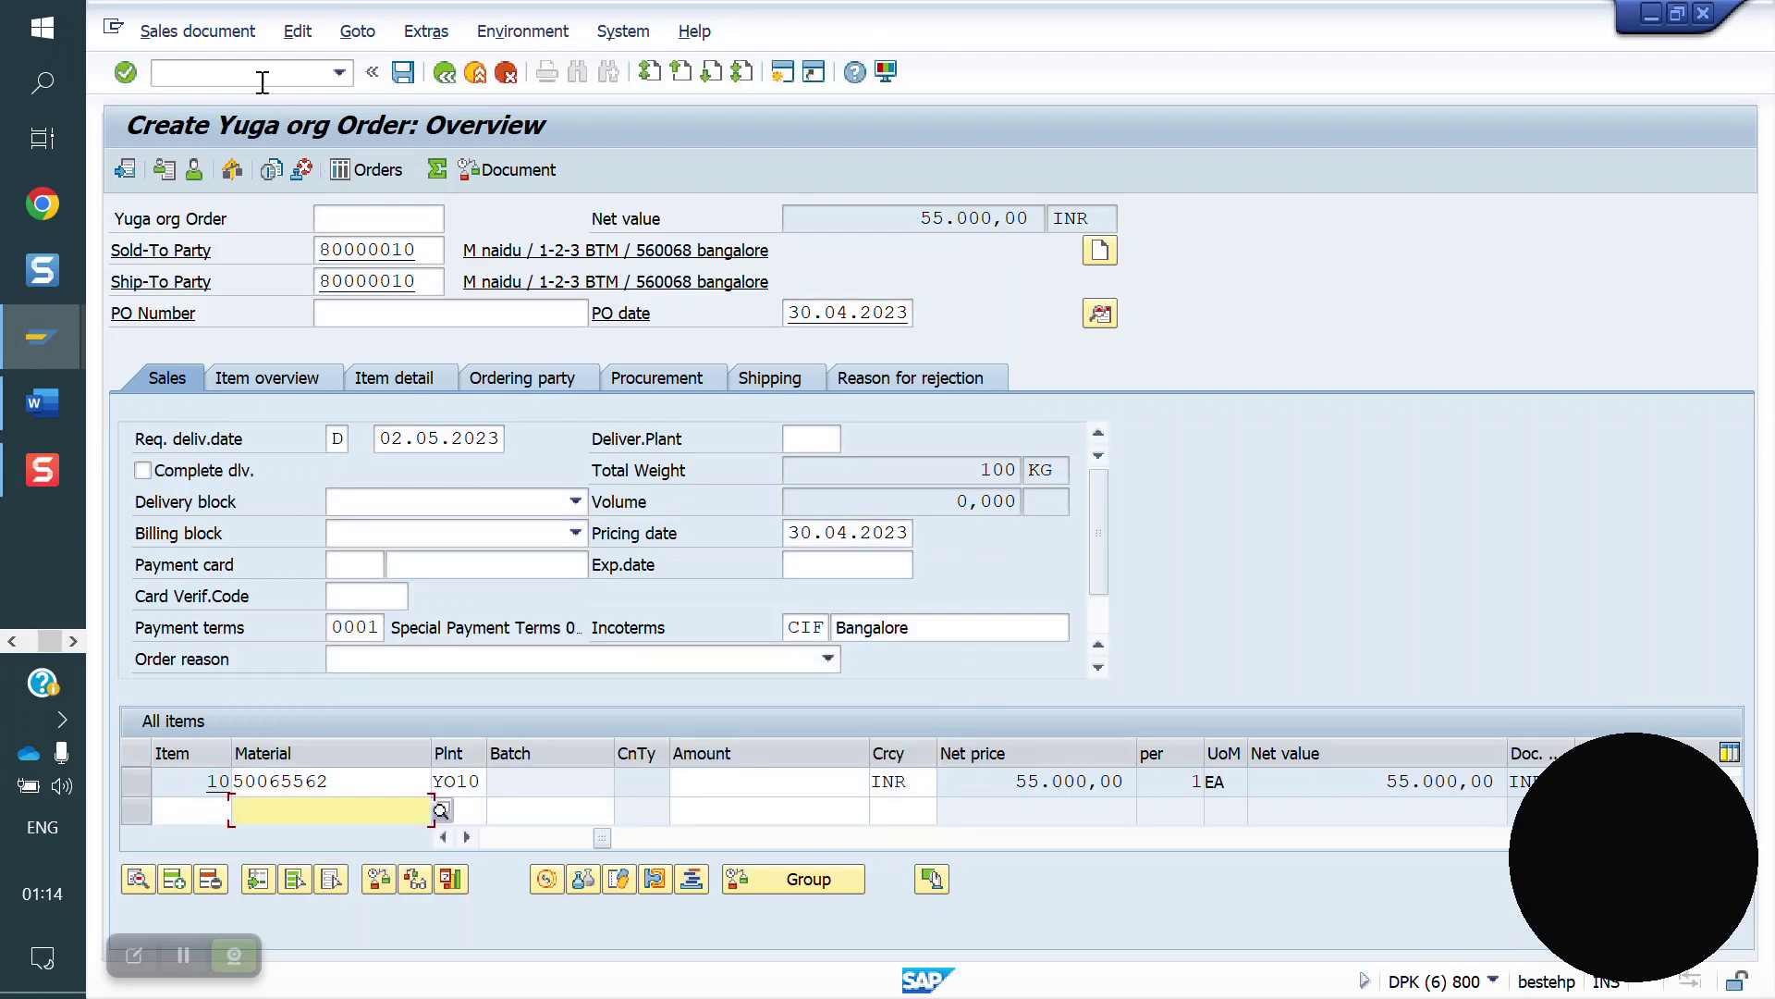
- Leave the sales order and open material 50065599 for change in MM02
left_click(251, 73)
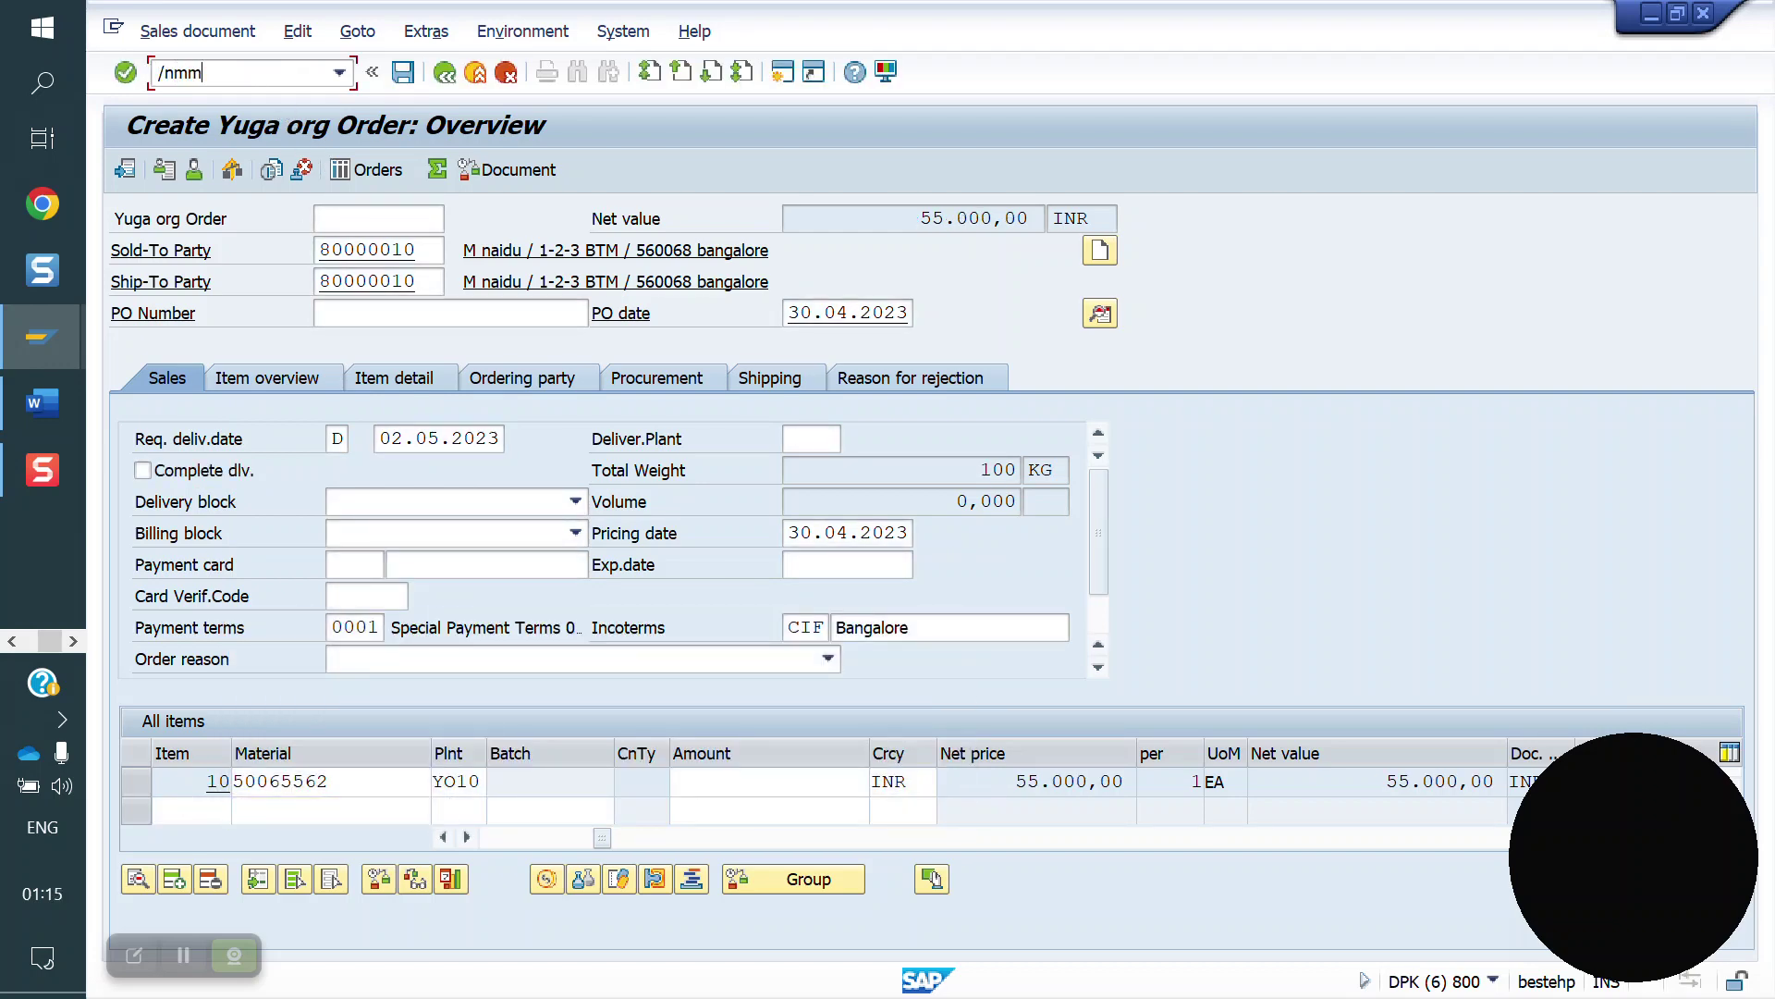
type("/nmm02")
key("Return")
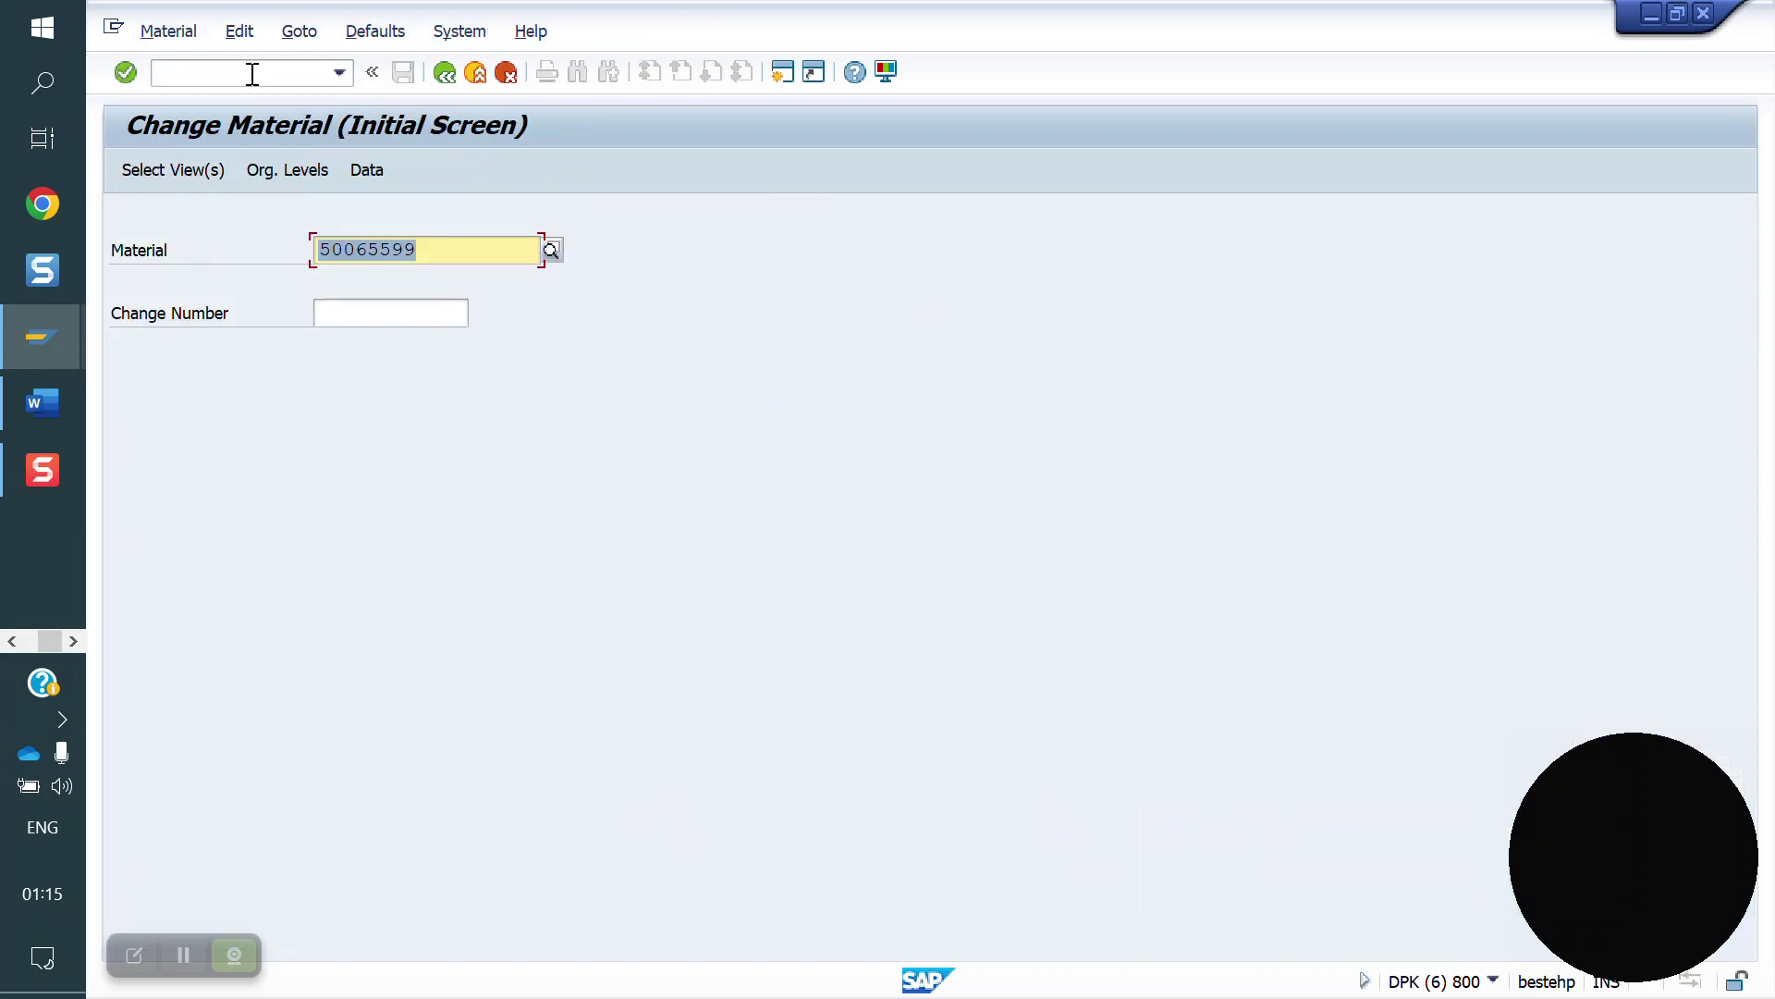
key("Return")
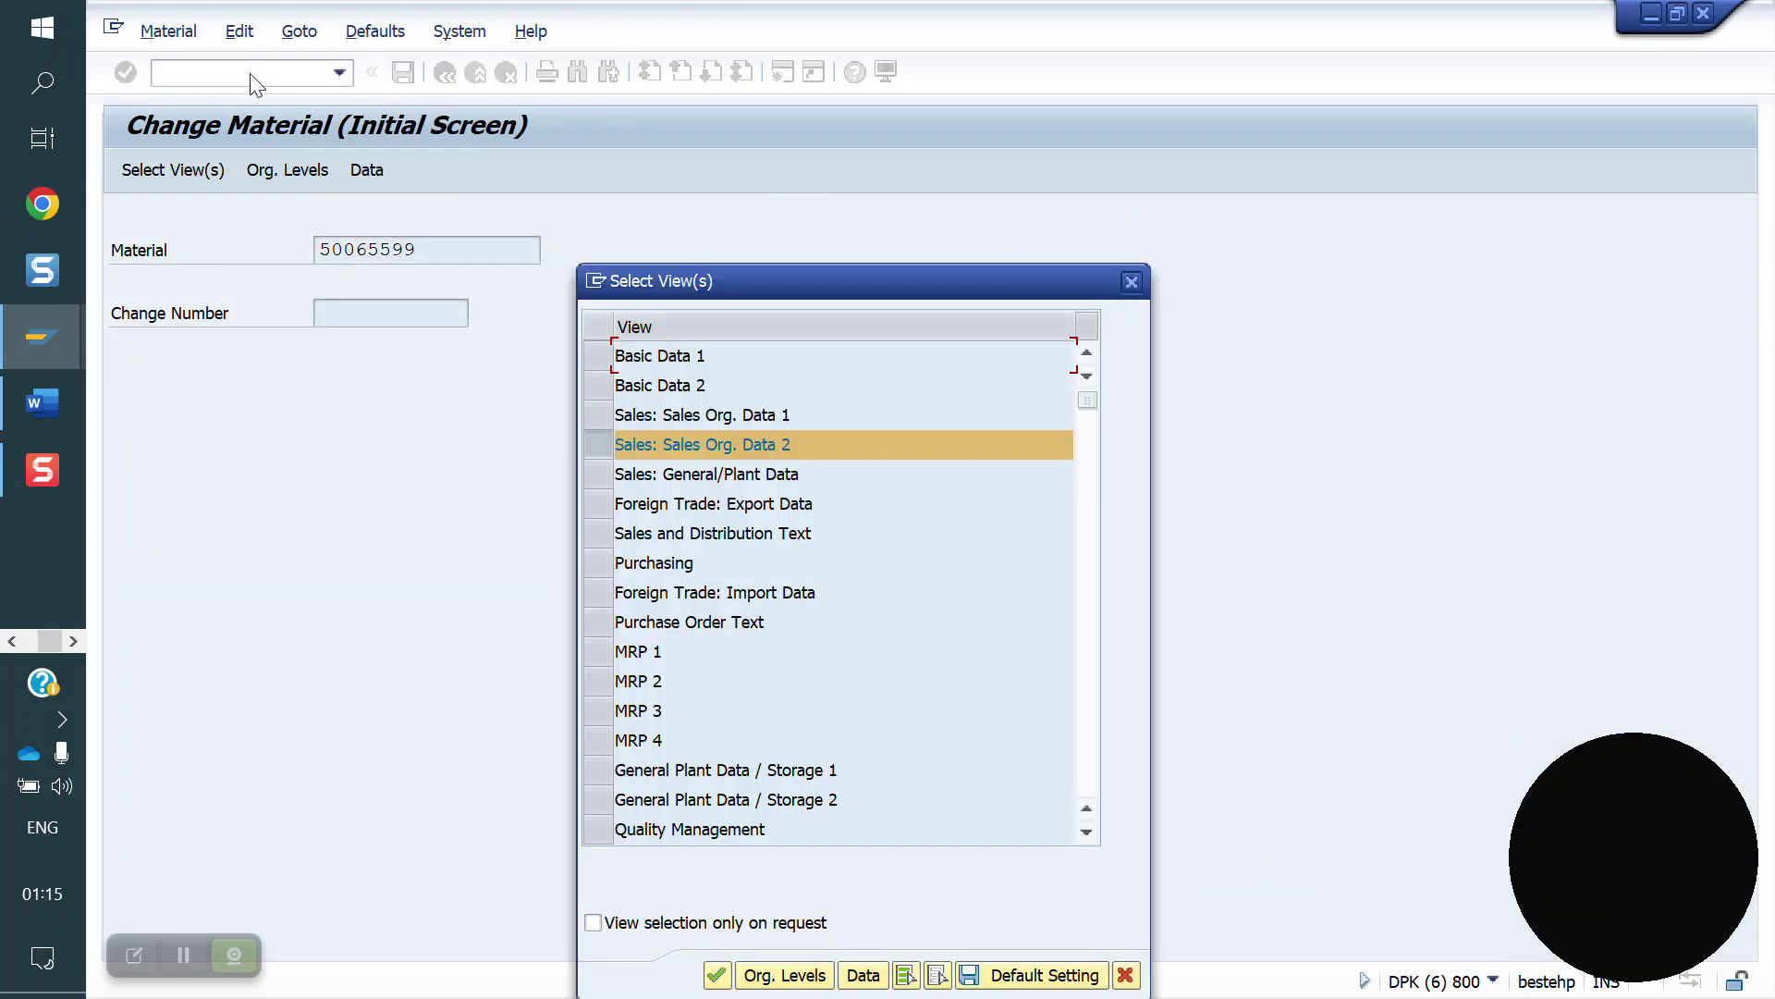
- Check the material's Sales Org. Data 1 view for plant YO10, sales organization YO10 and channel YD, then close it without changes
left_click(598, 415)
key("Return")
key("Down")
key("Return")
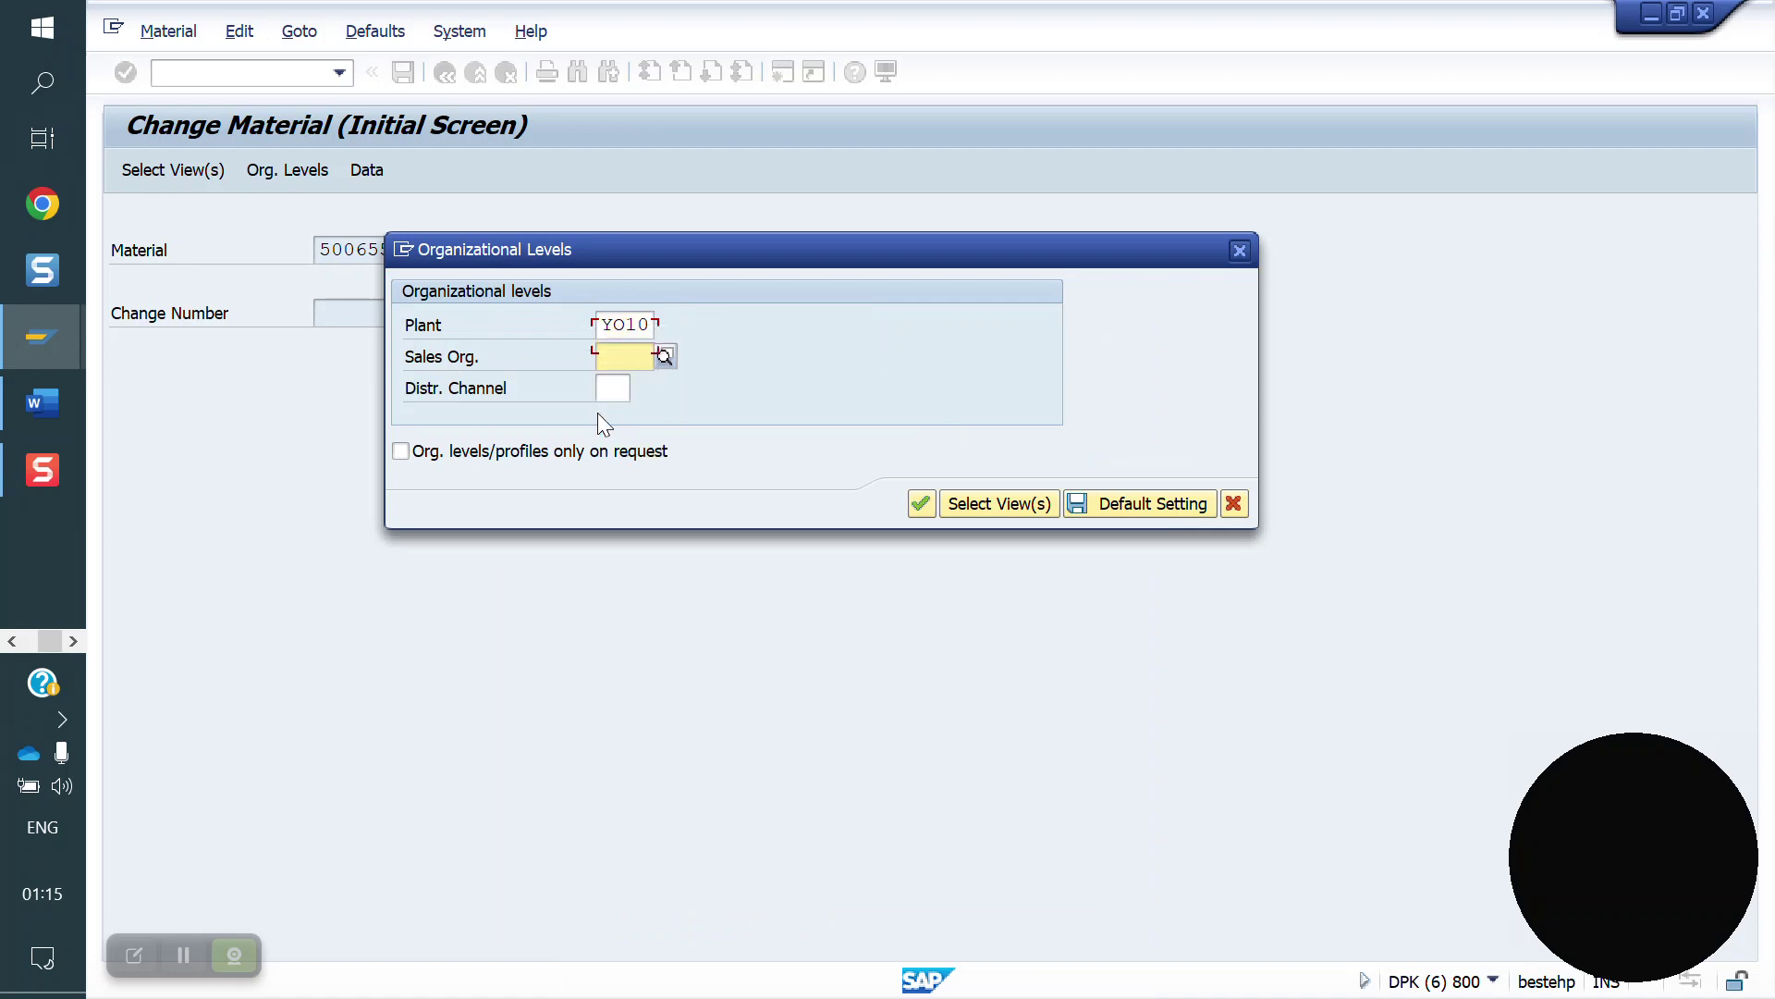
key("Down")
key("Return")
key("Down")
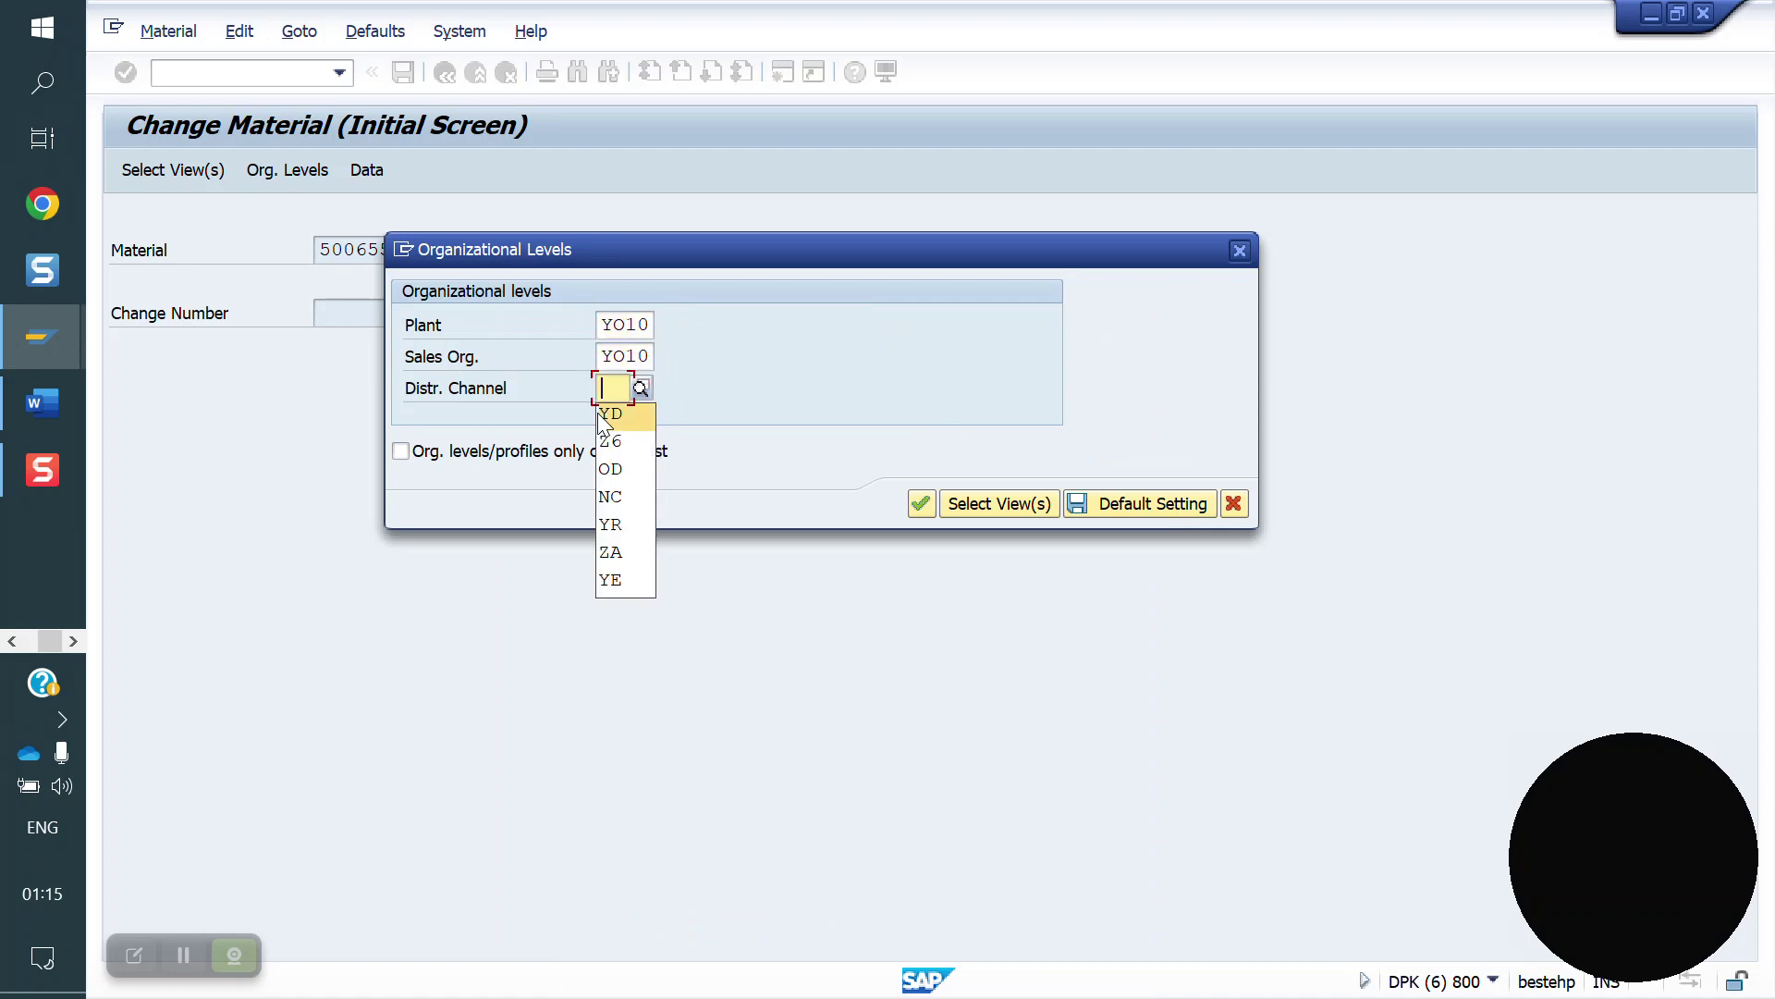
key("Return")
key("Return")
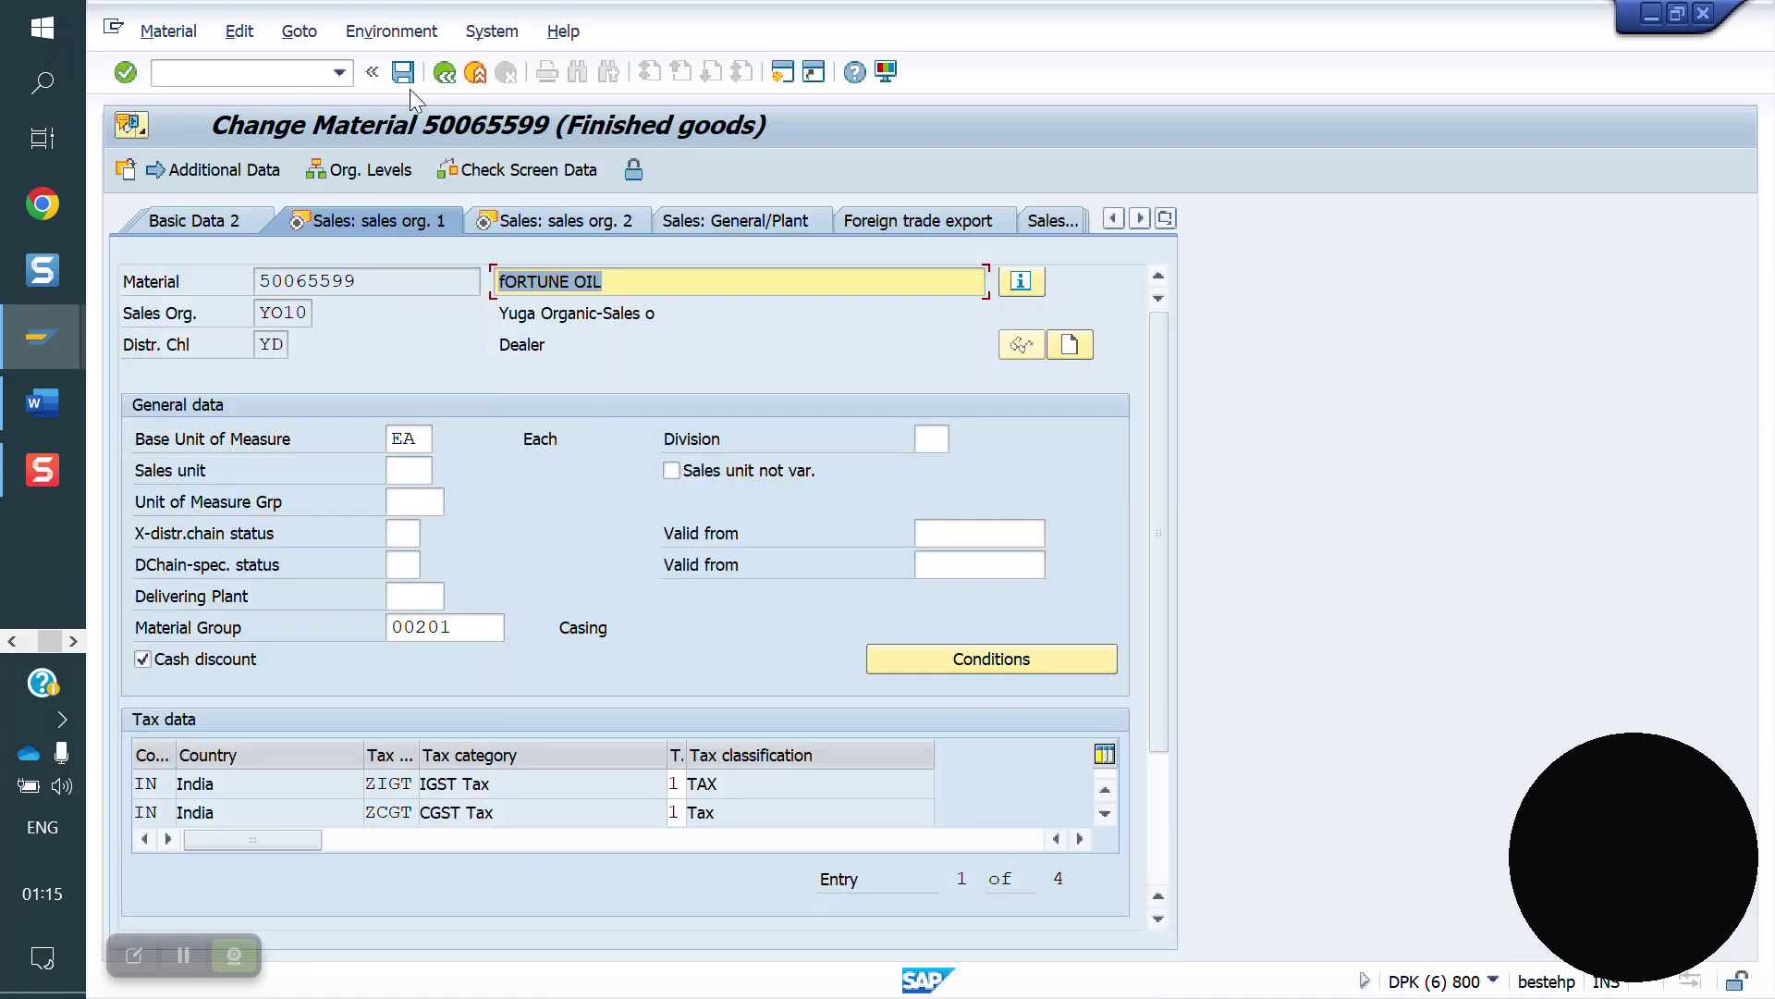
left_click(404, 72)
- Open the order's sold-to customer for change in XD02 and display its shipping data
left_click(220, 81)
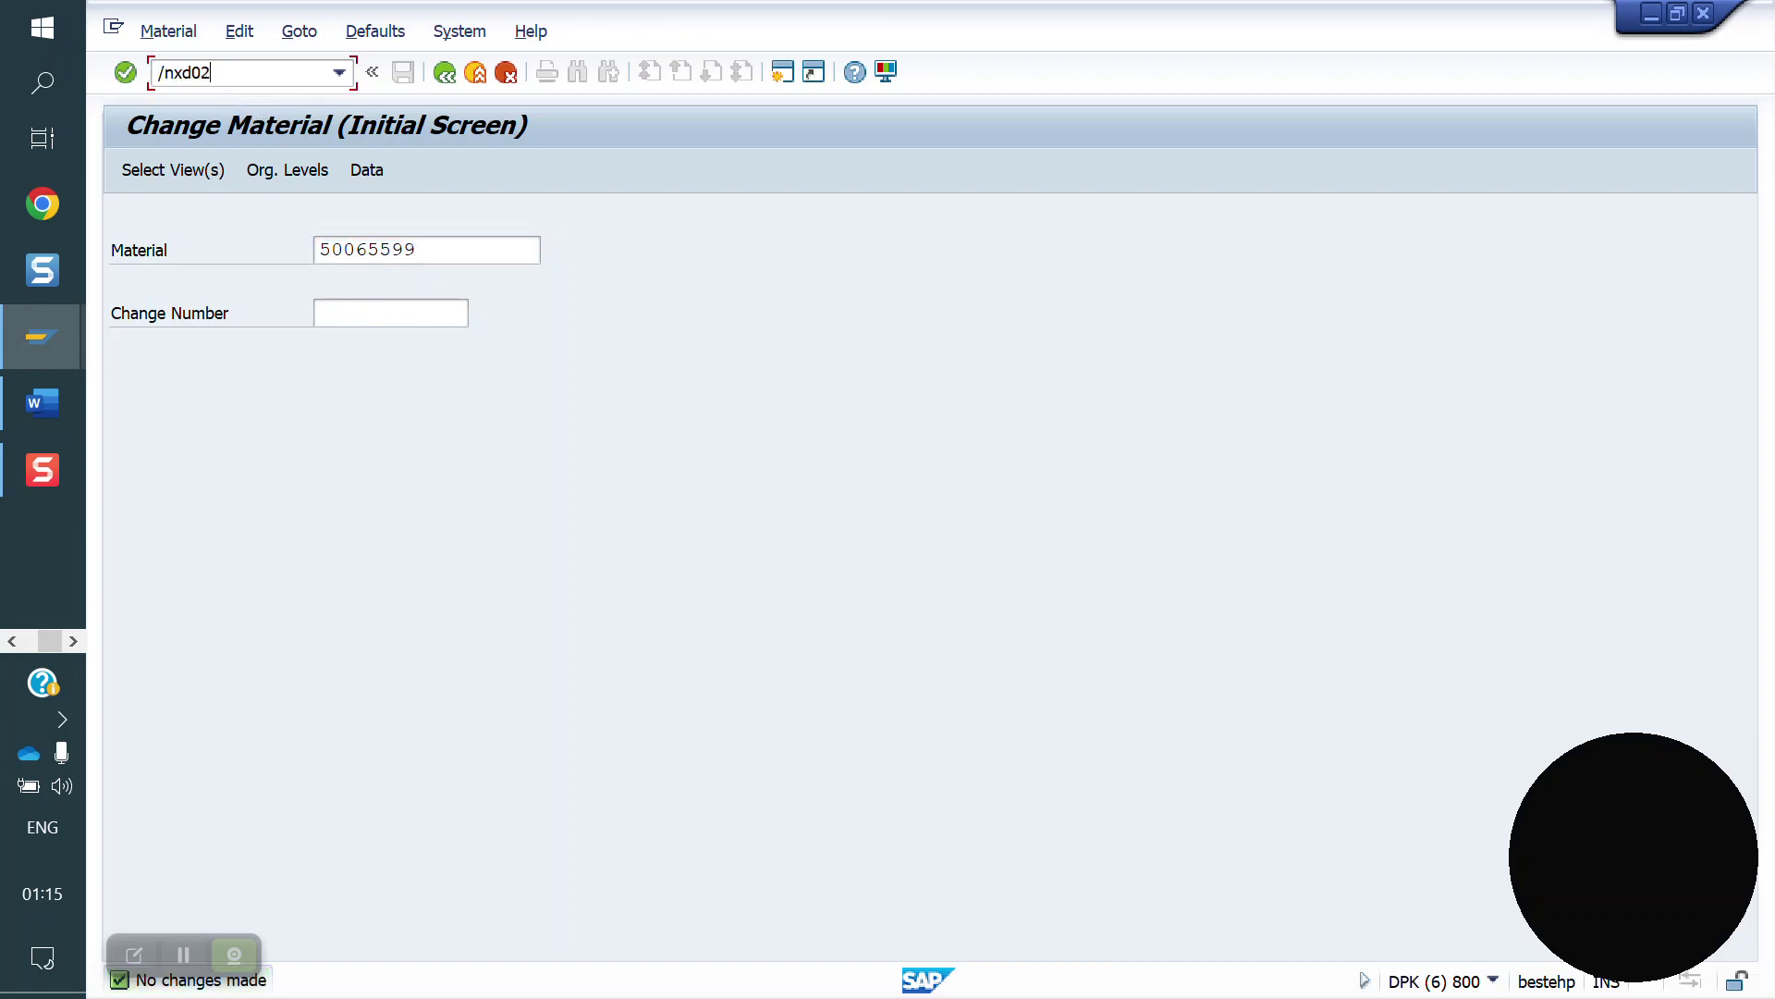
key("Return")
key("Return")
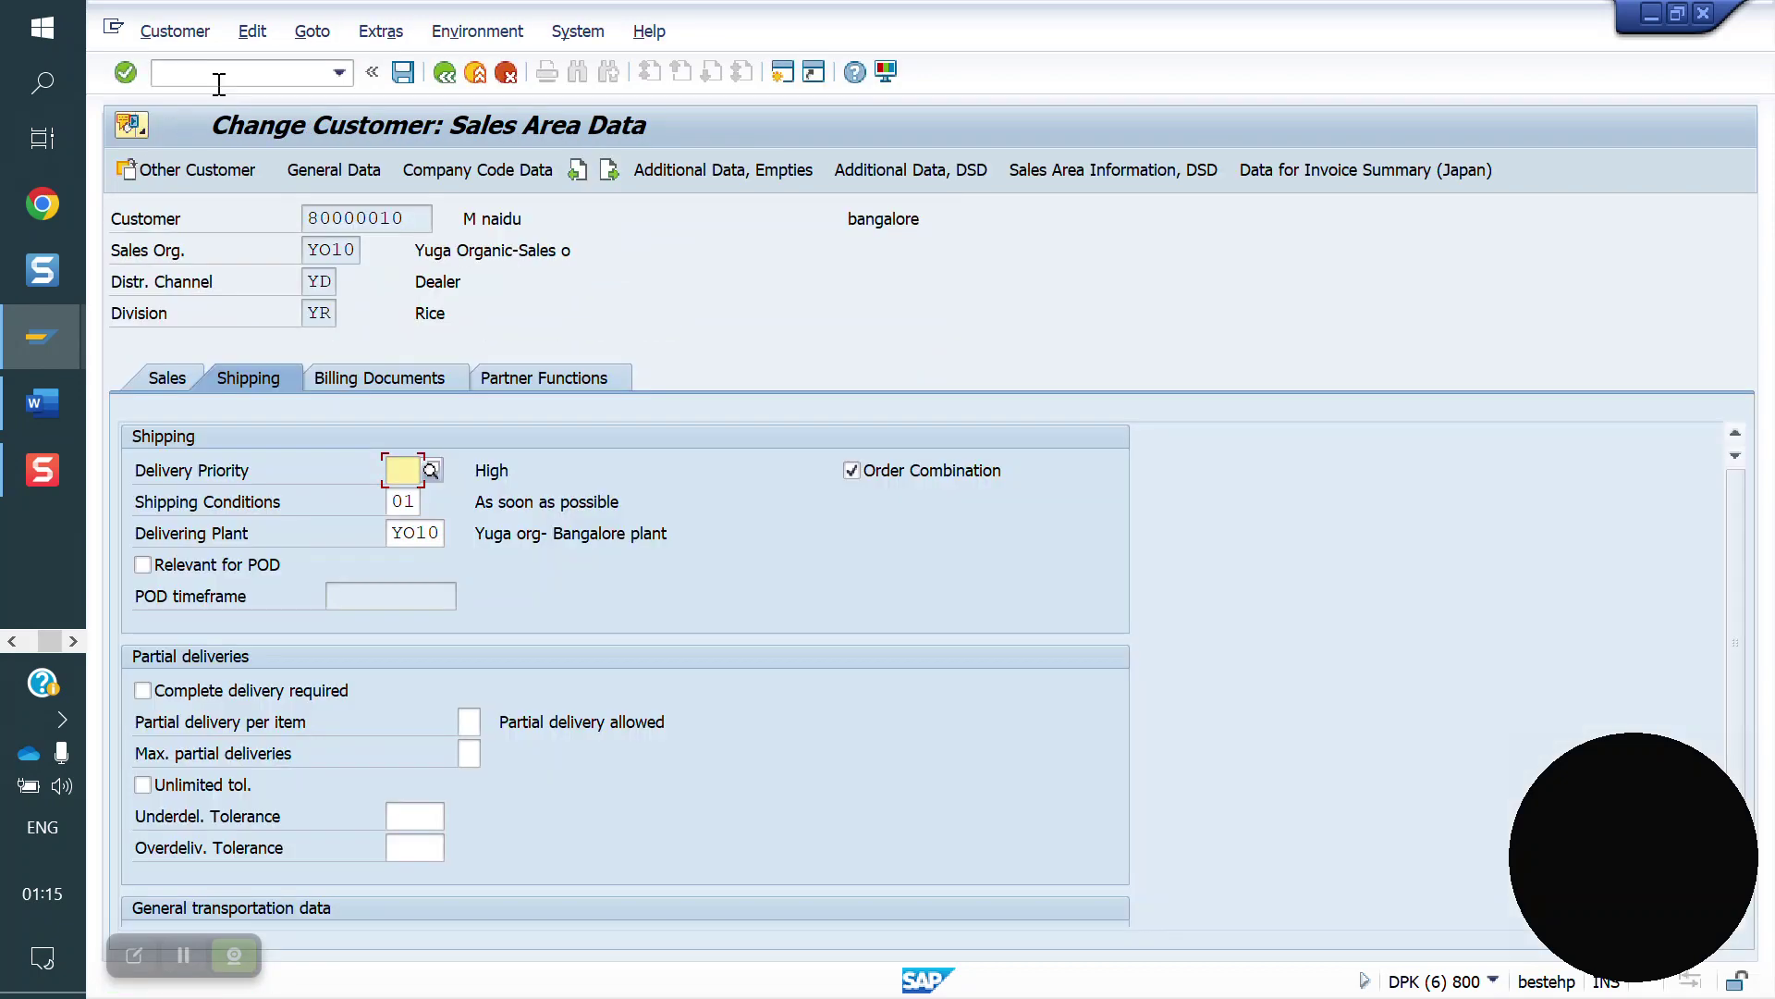
- Clear the customer's delivering plant, save the customer master and close the customer selection
left_click(436, 531)
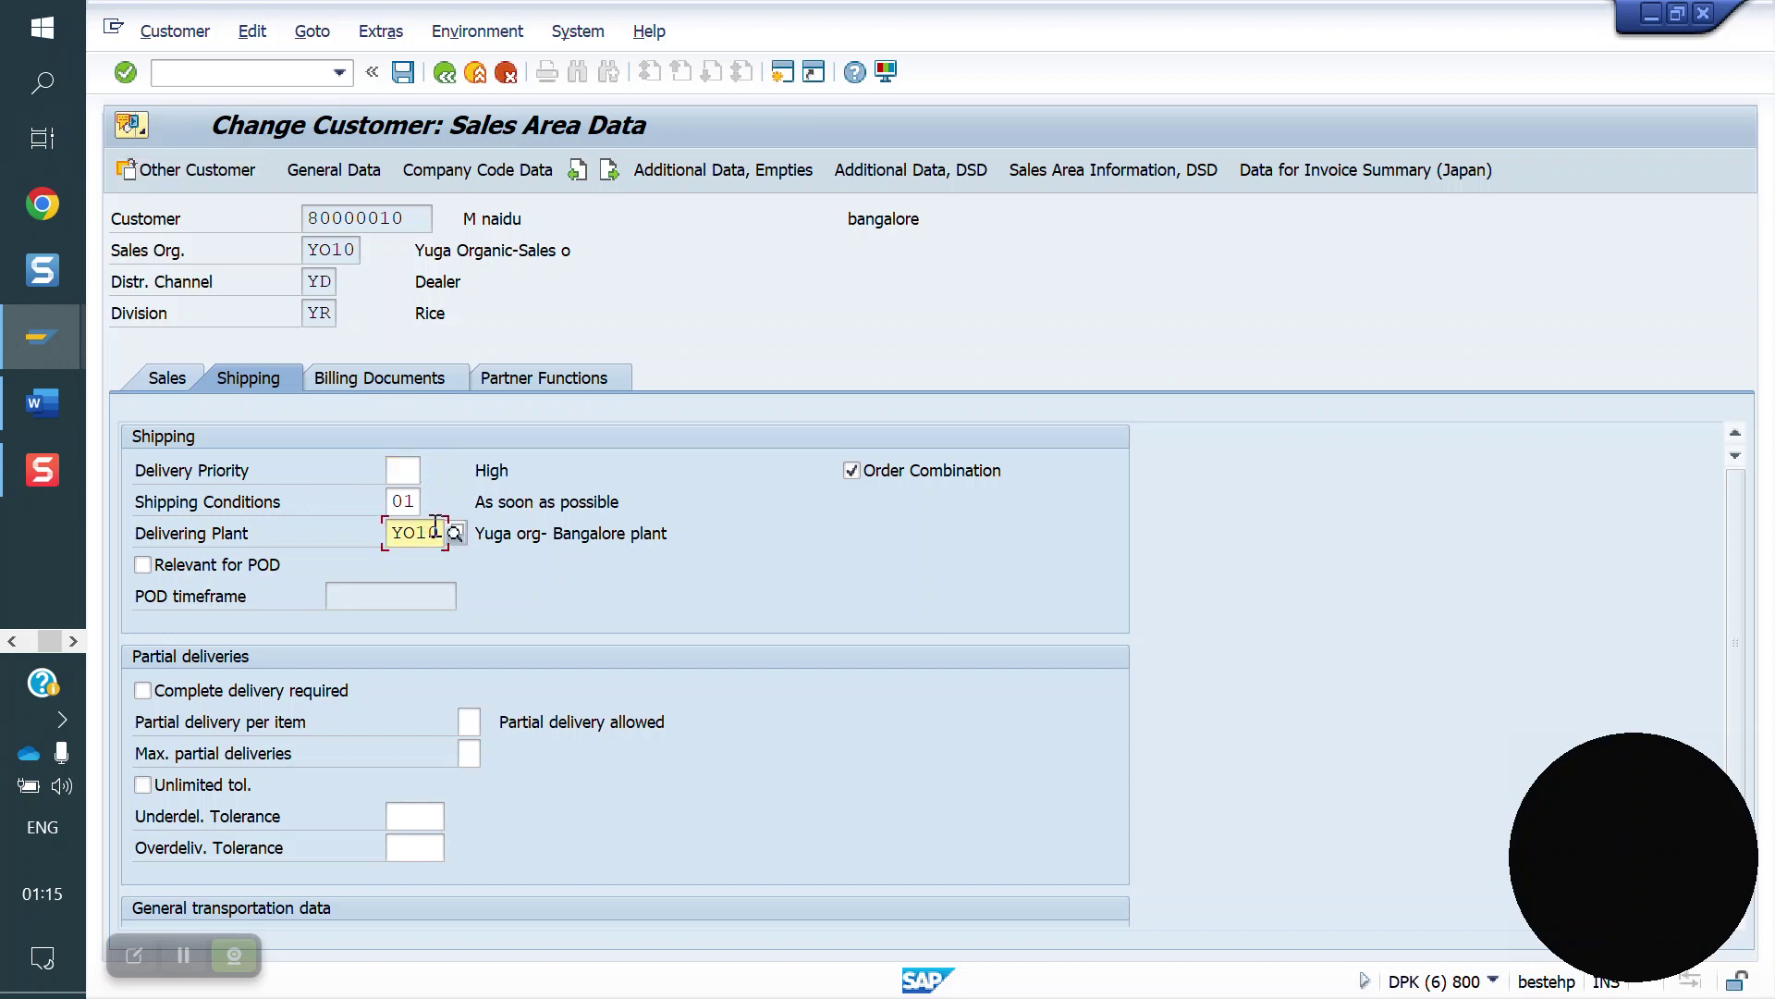
key("BackSpace")
key("BackSpace")
key("BackSpace")
key("BackSpace")
key("Return")
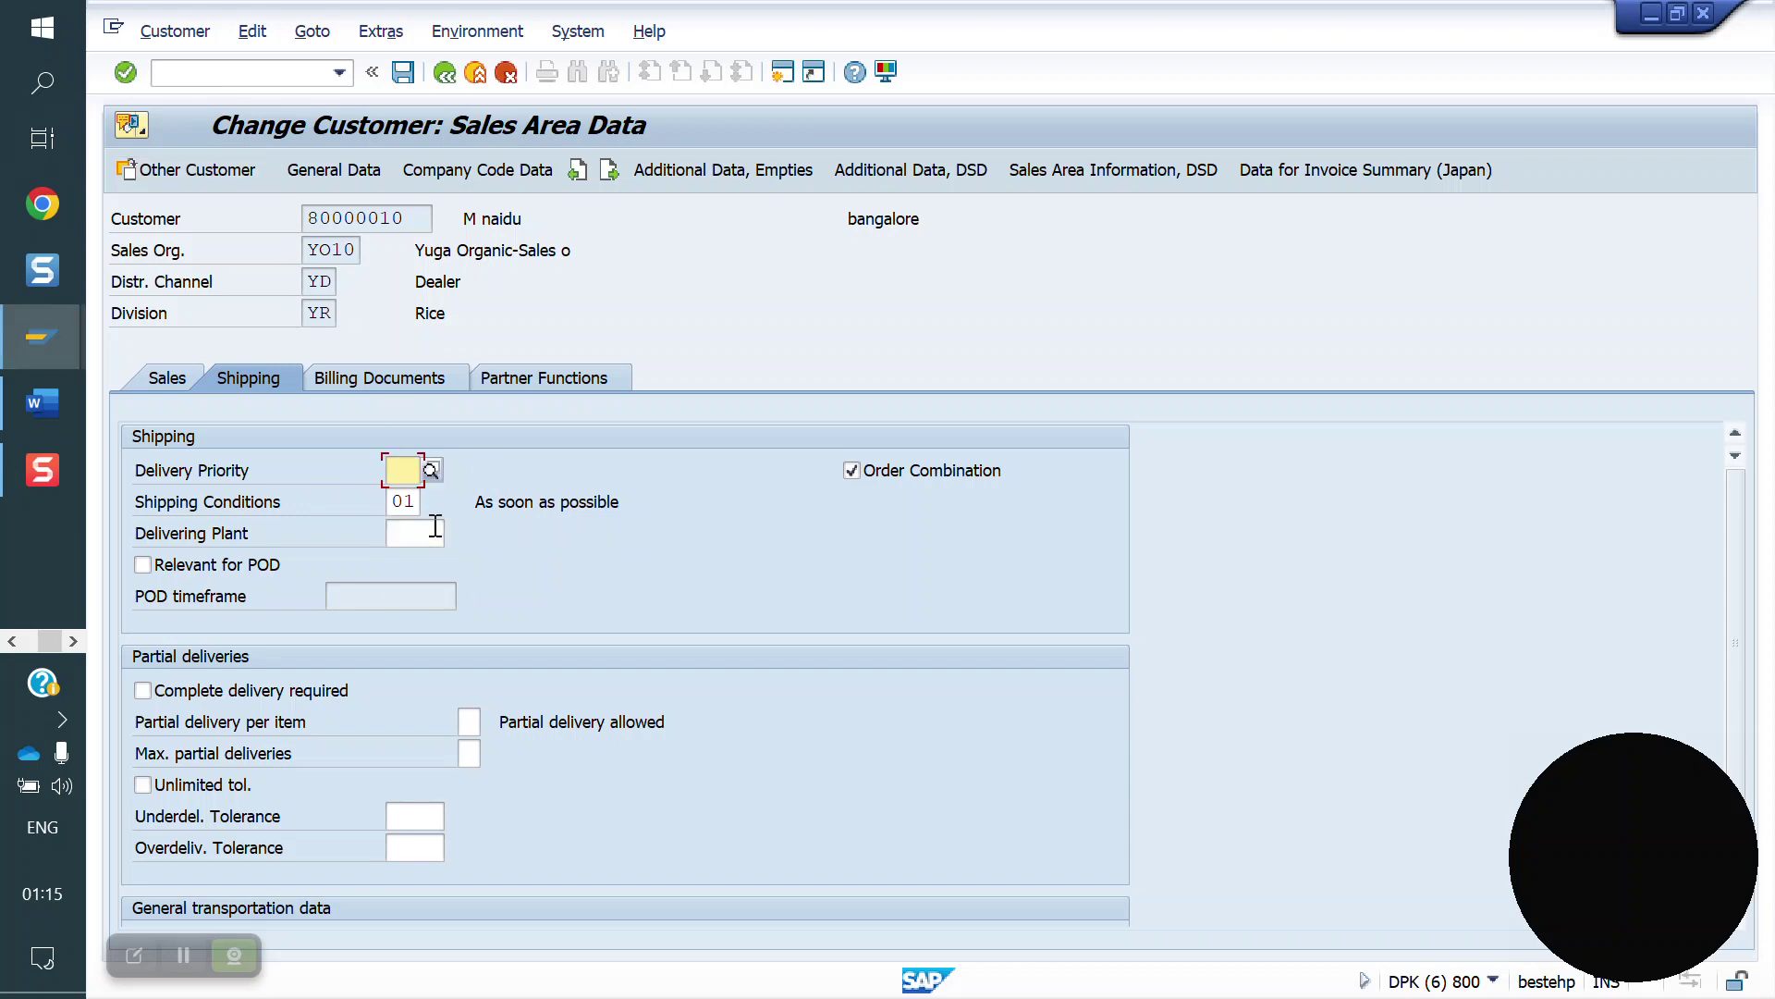
left_click(402, 73)
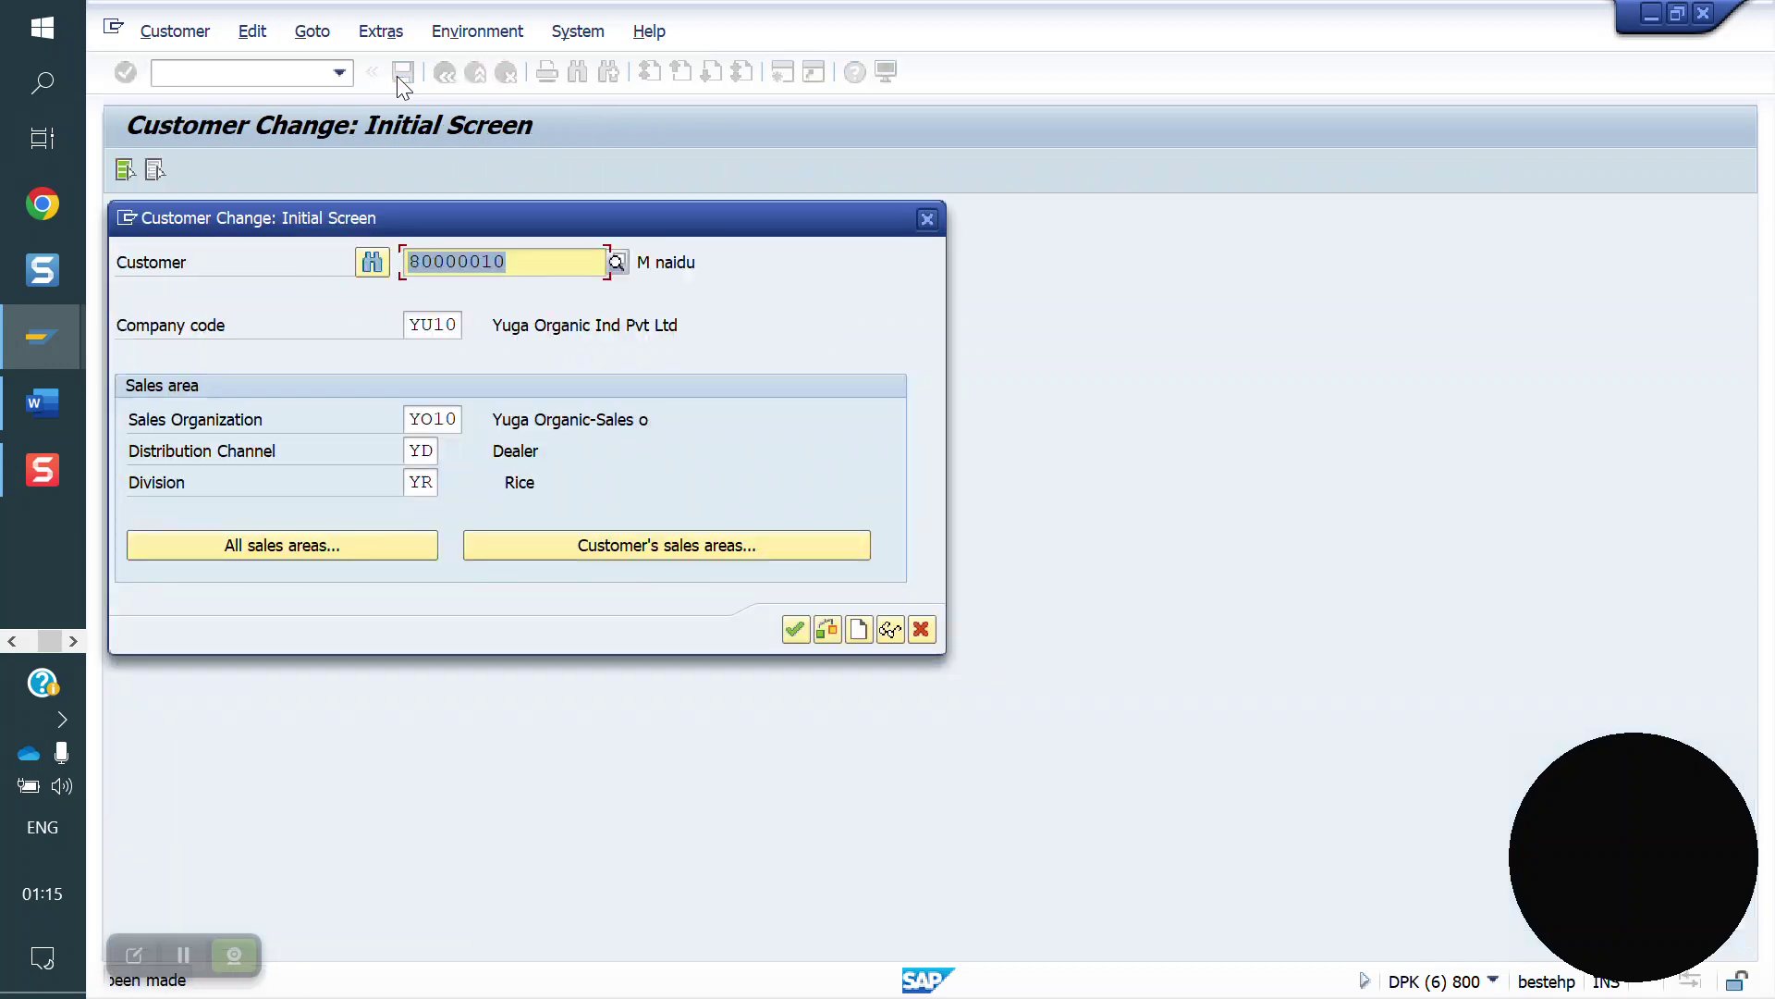
left_click(927, 227)
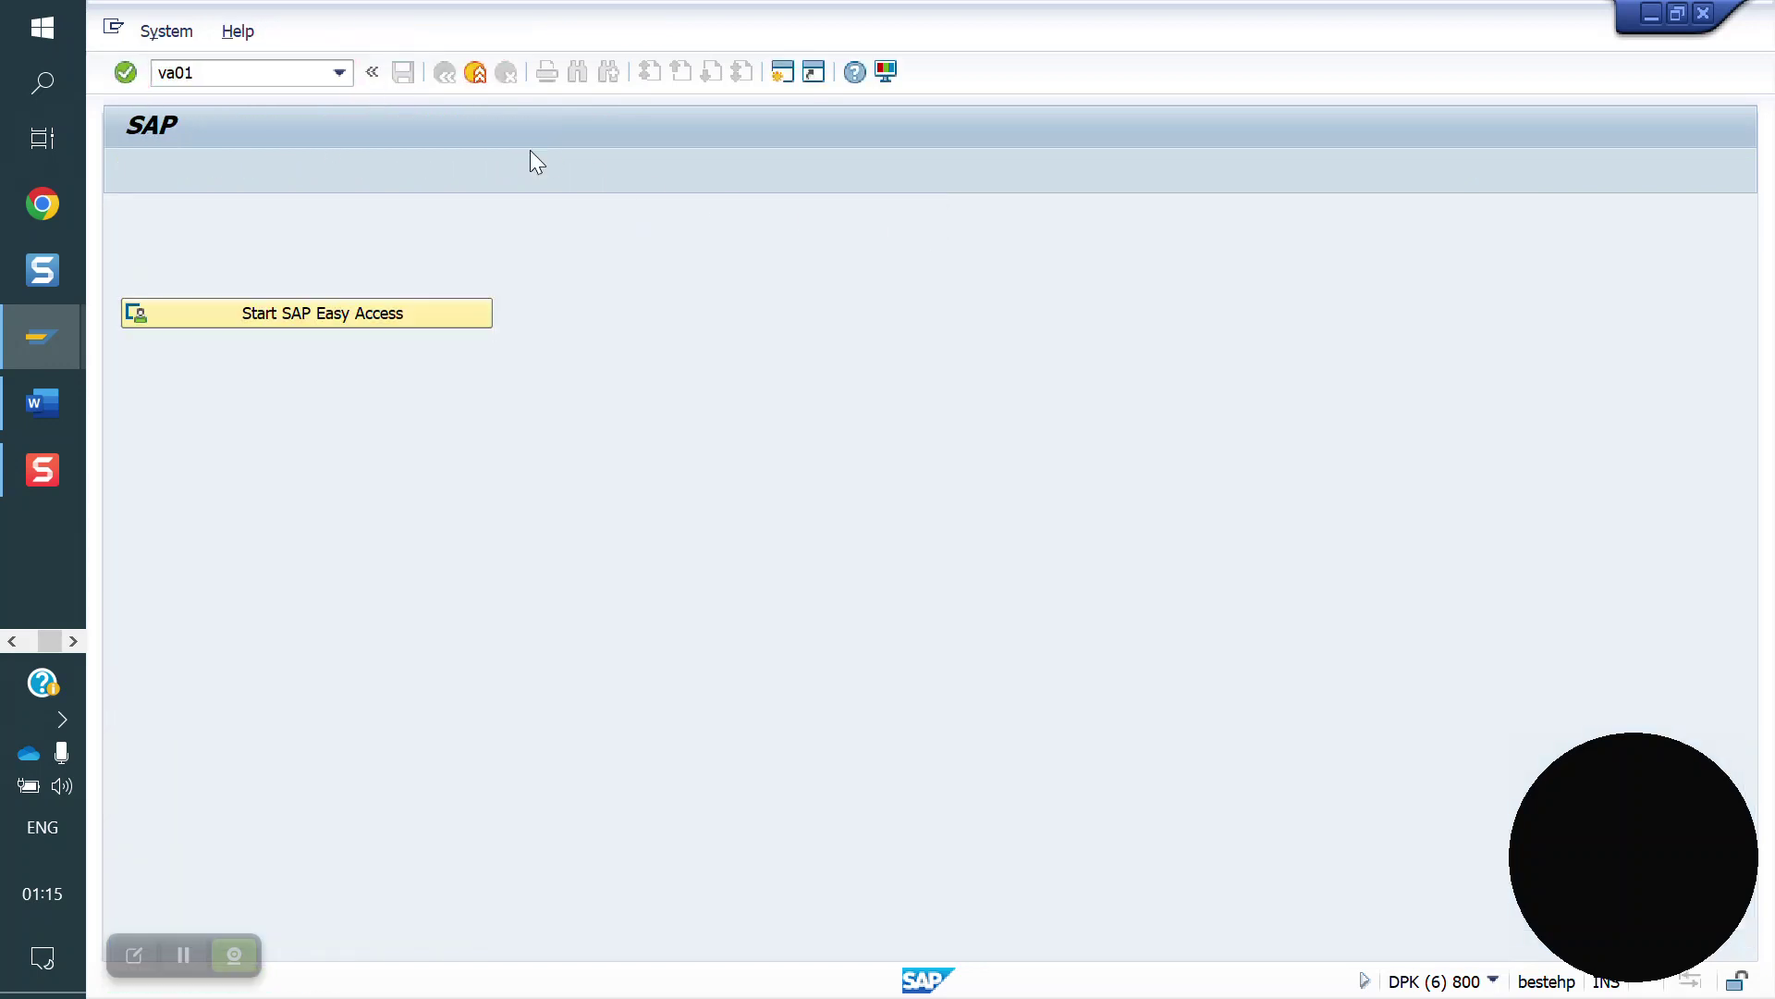
- Start another YOOR sales order in VA01 with the same sold-to customer number
key("Return")
key("Return")
type("80000010")
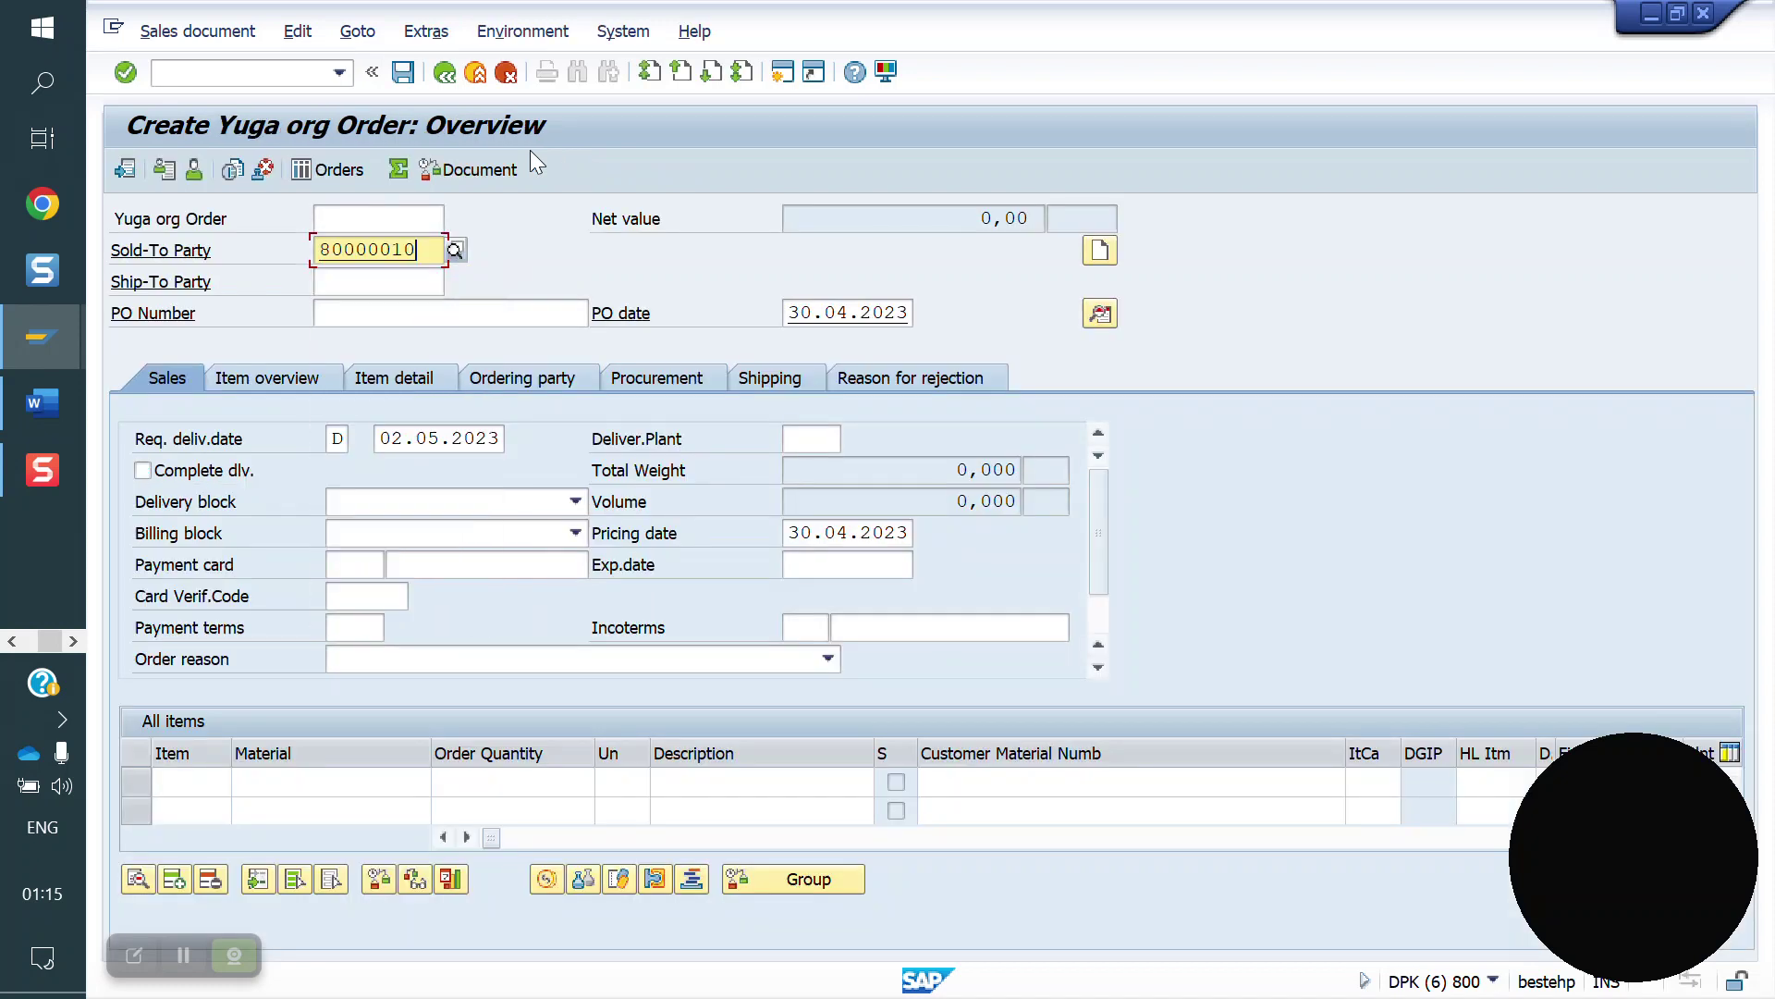
key("Return")
- Add material 50065562 to the order with an order quantity of 1
key("Down")
key("Down")
key("Return")
key("Return")
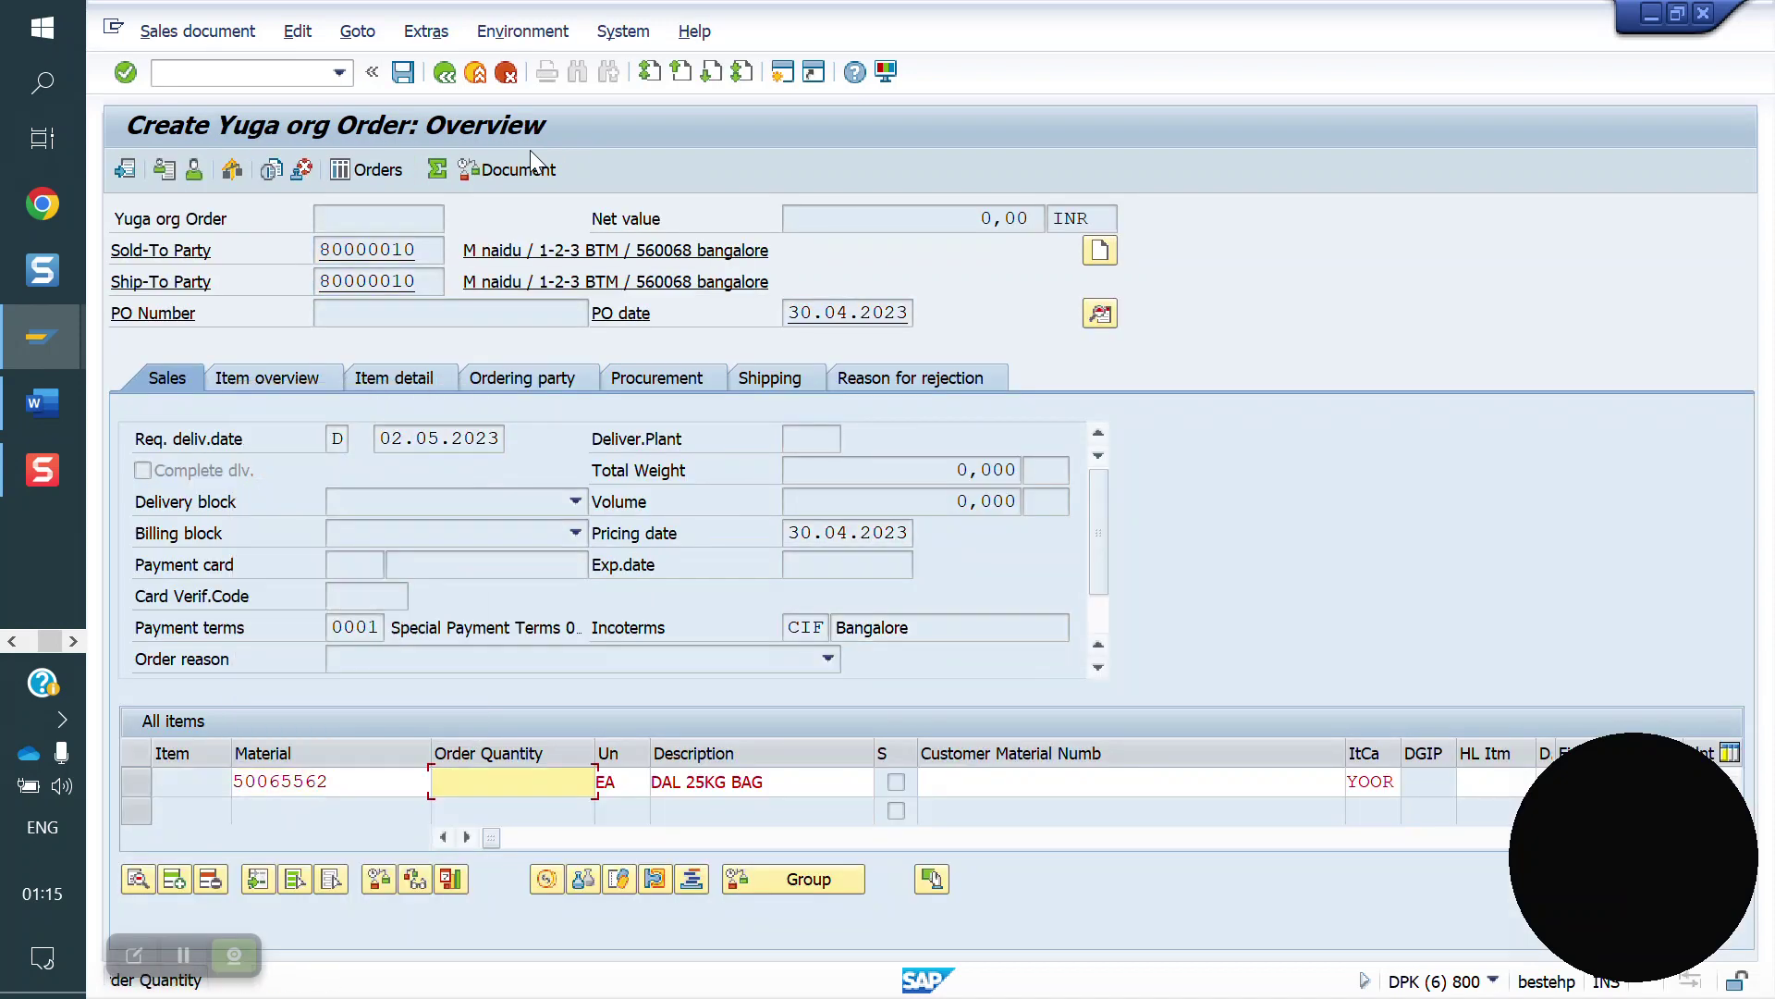
type("1")
key("Return")
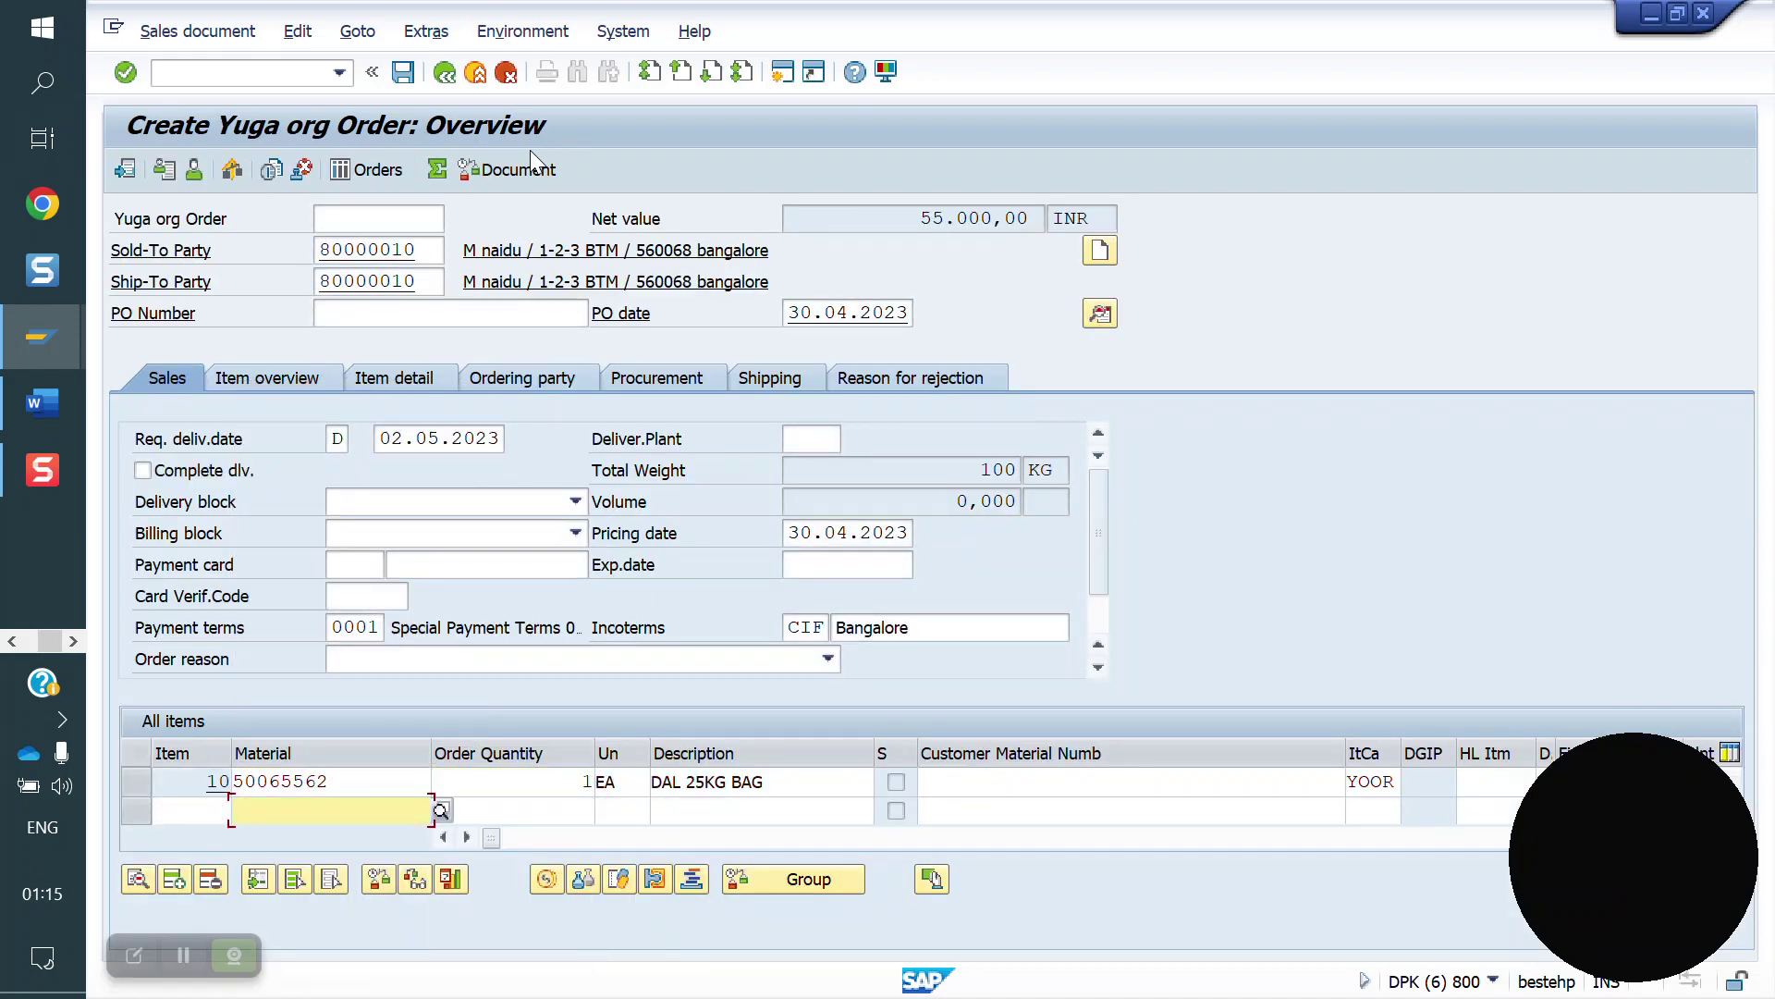
- Replace the material of item 10 with 50065599, accept the redetermination and new pricing, and check the item's plant
double_click(349, 781)
key("Delete")
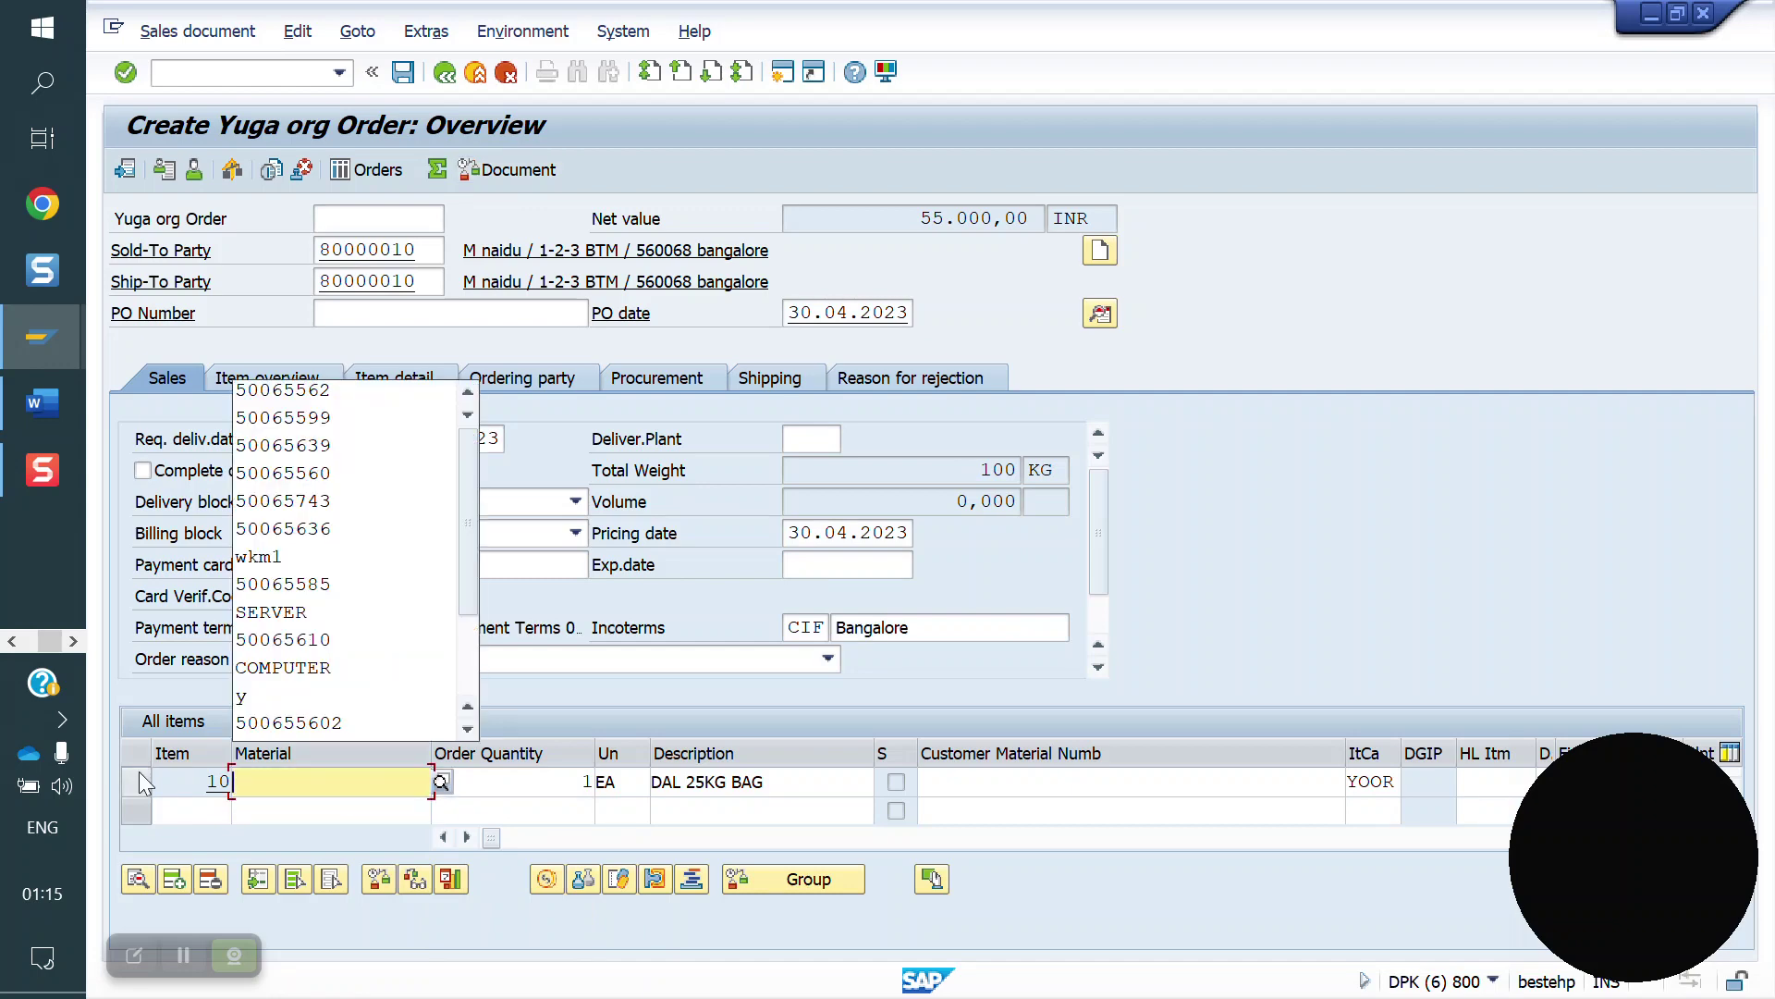
key("Down")
key("Down")
key("Return")
key("Return")
key("Return")
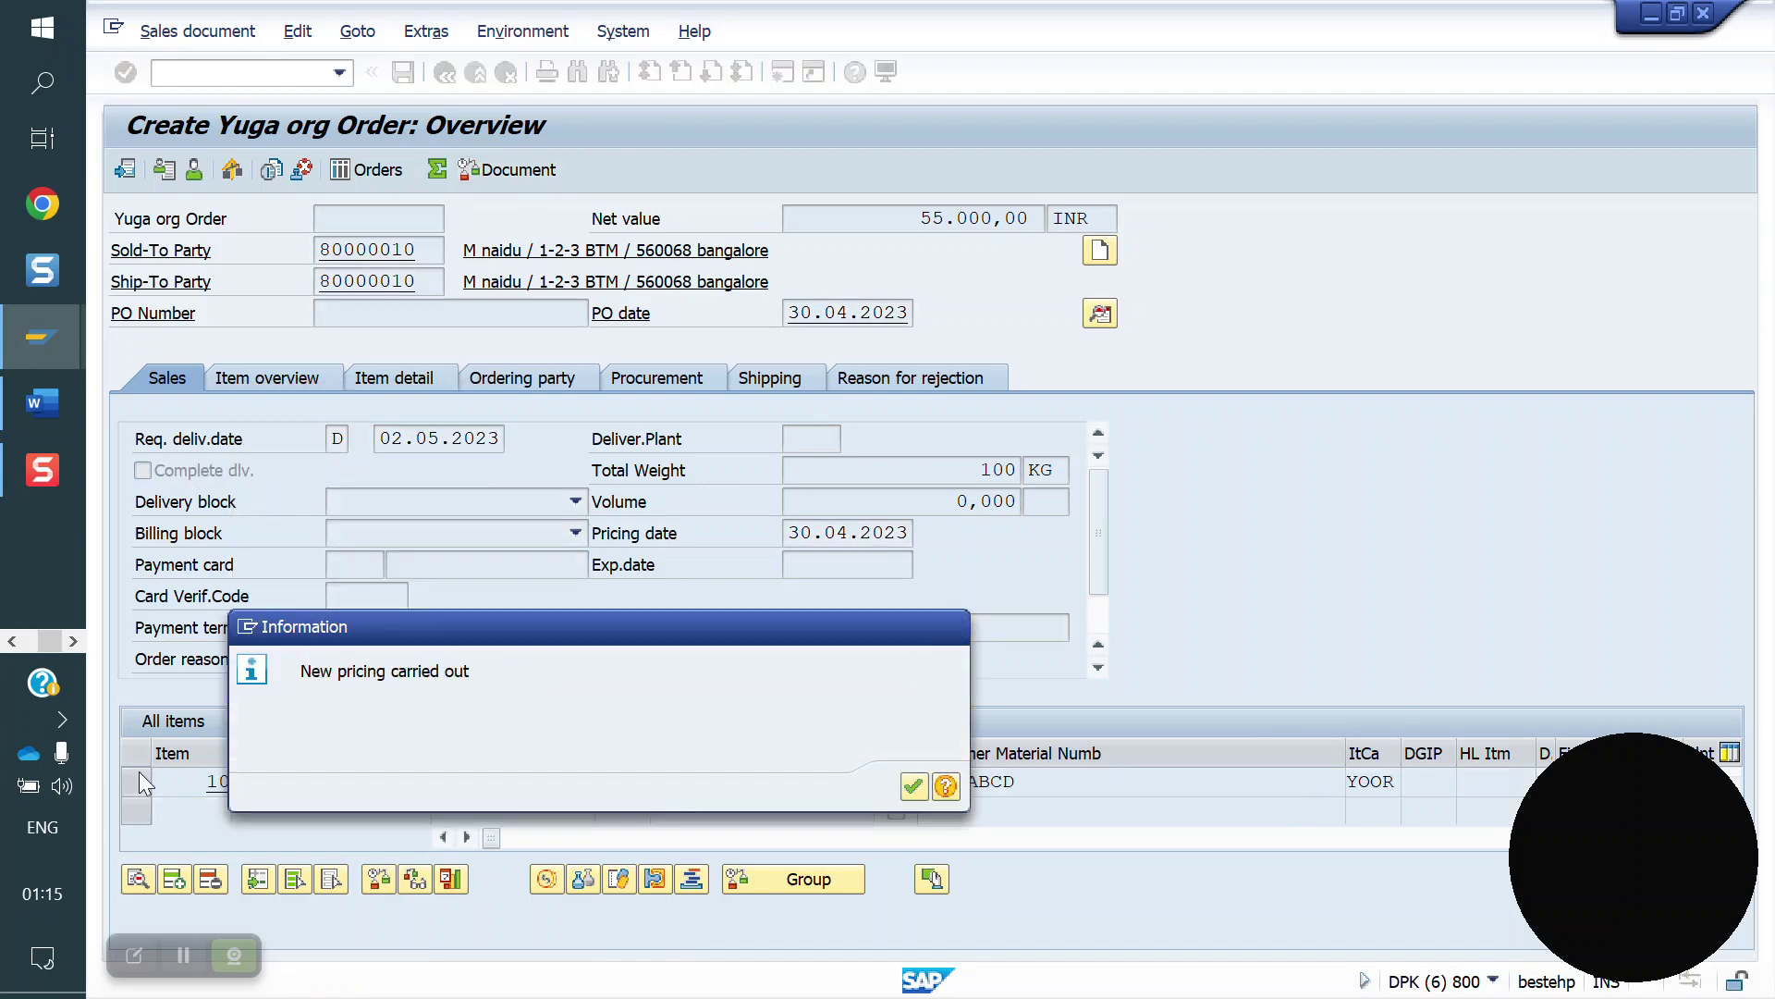
key("Return")
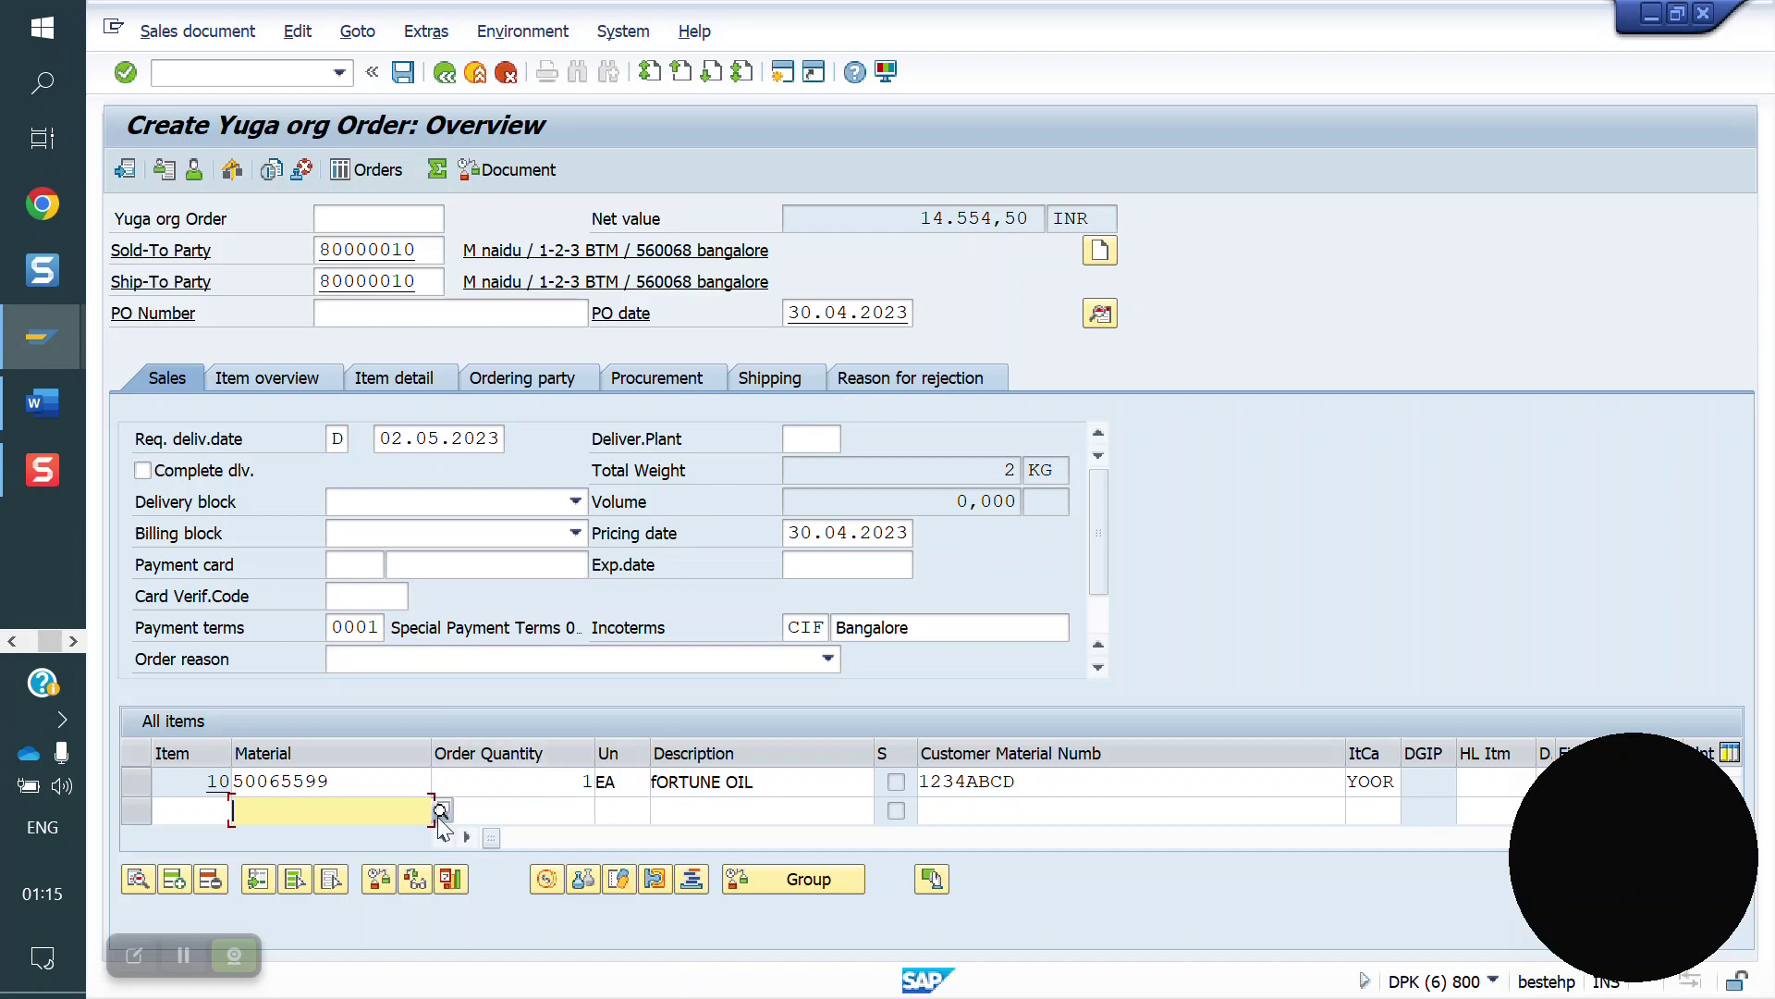
left_click_drag(490, 836, 559, 849)
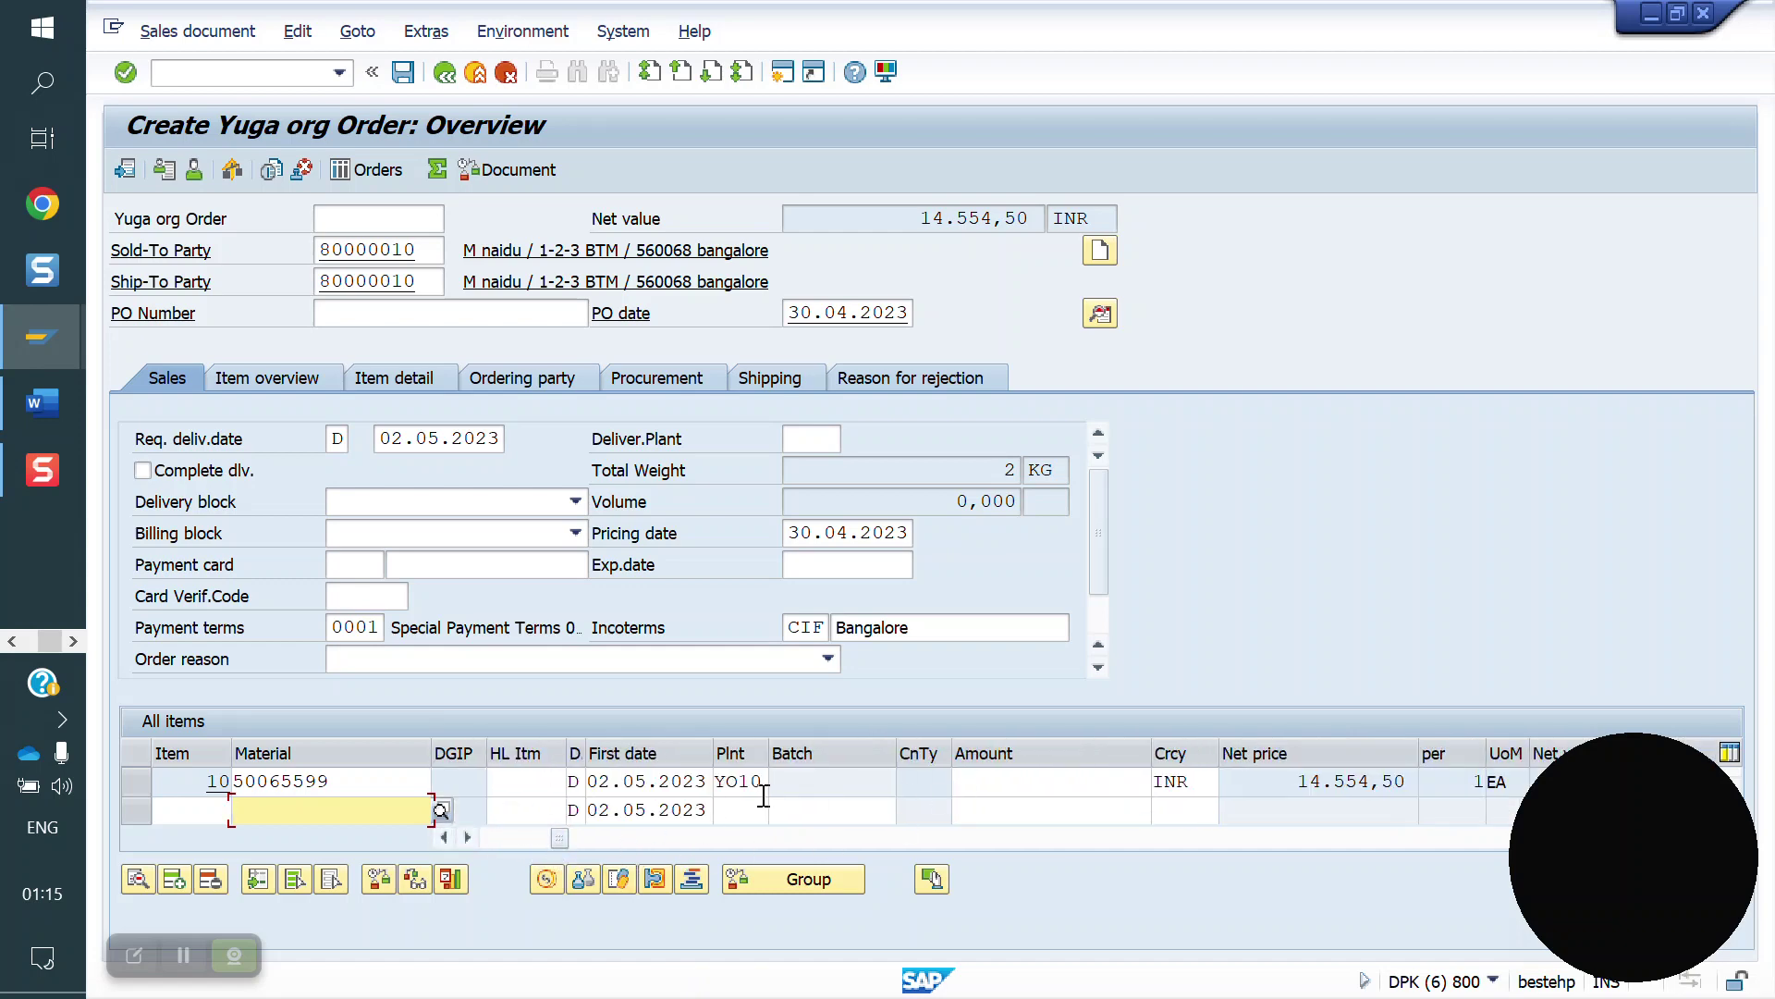
- Leave the sales order and reopen material 50065599 for change in MM02
left_click(252, 74)
type("/nmm02")
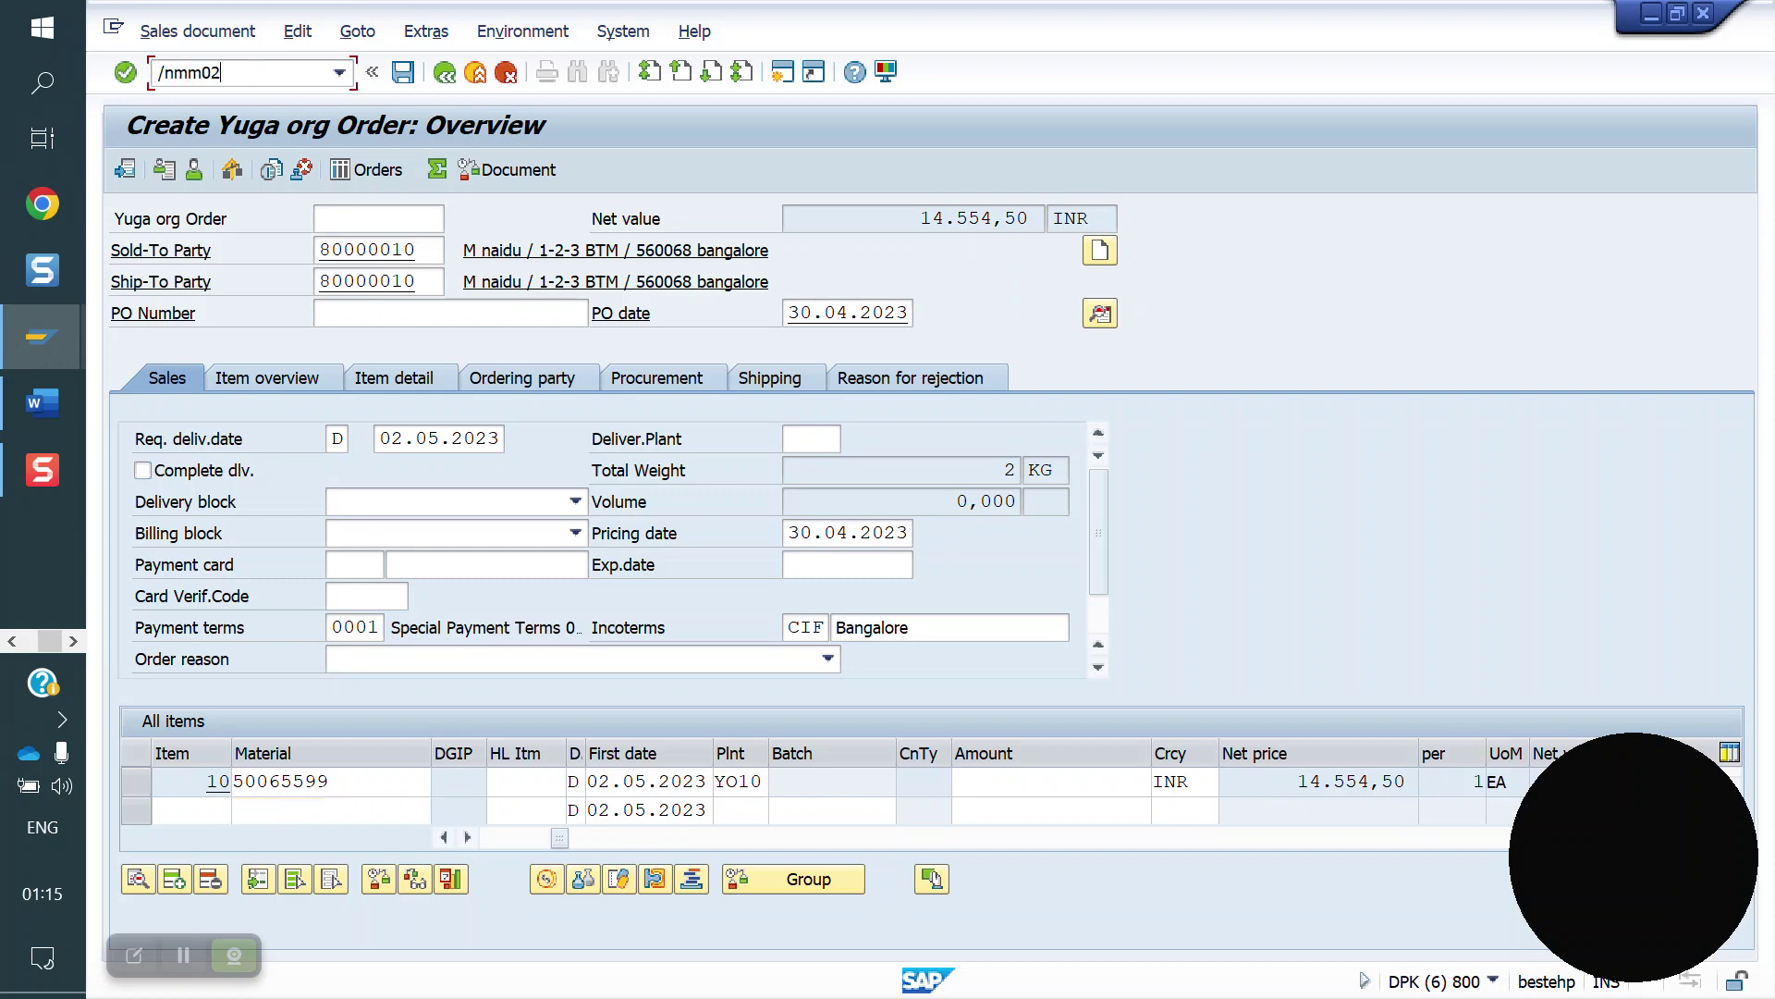
key("Return")
key("Return")
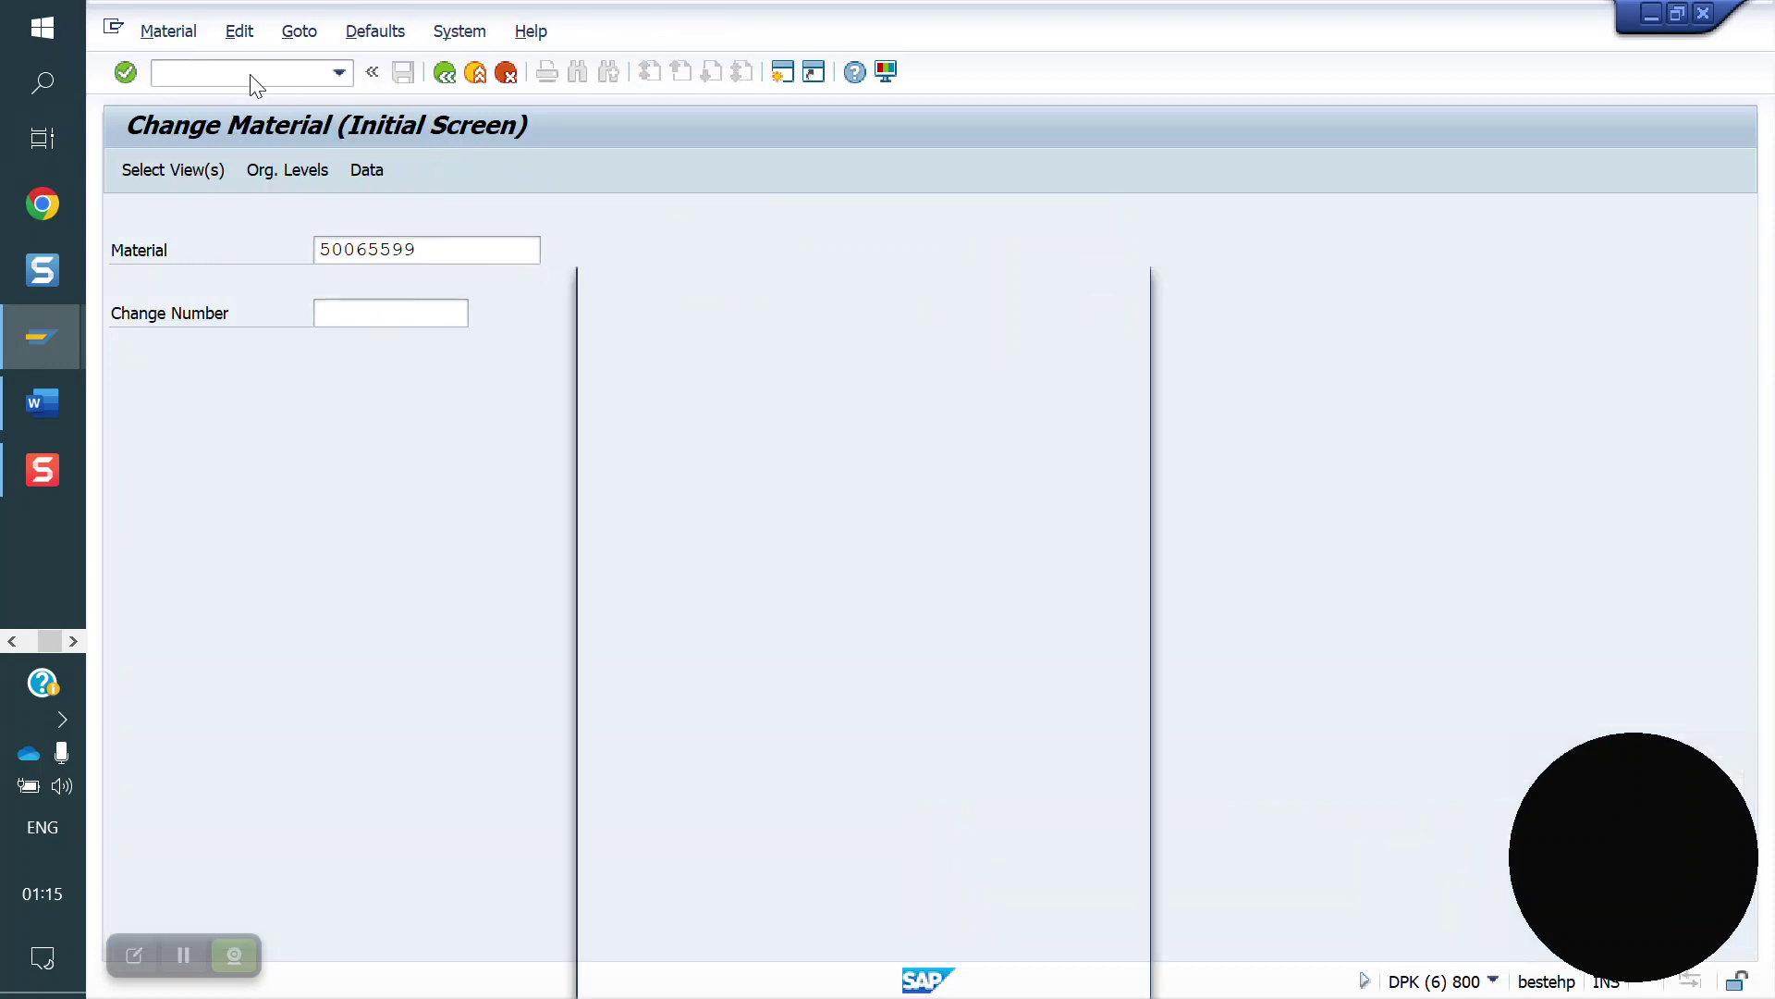
- Recheck the delivering plant in the Sales Org. Data 1 view for plant YO10, sales organization YO10 and channel YD, then close the material
left_click(596, 409)
key("Return")
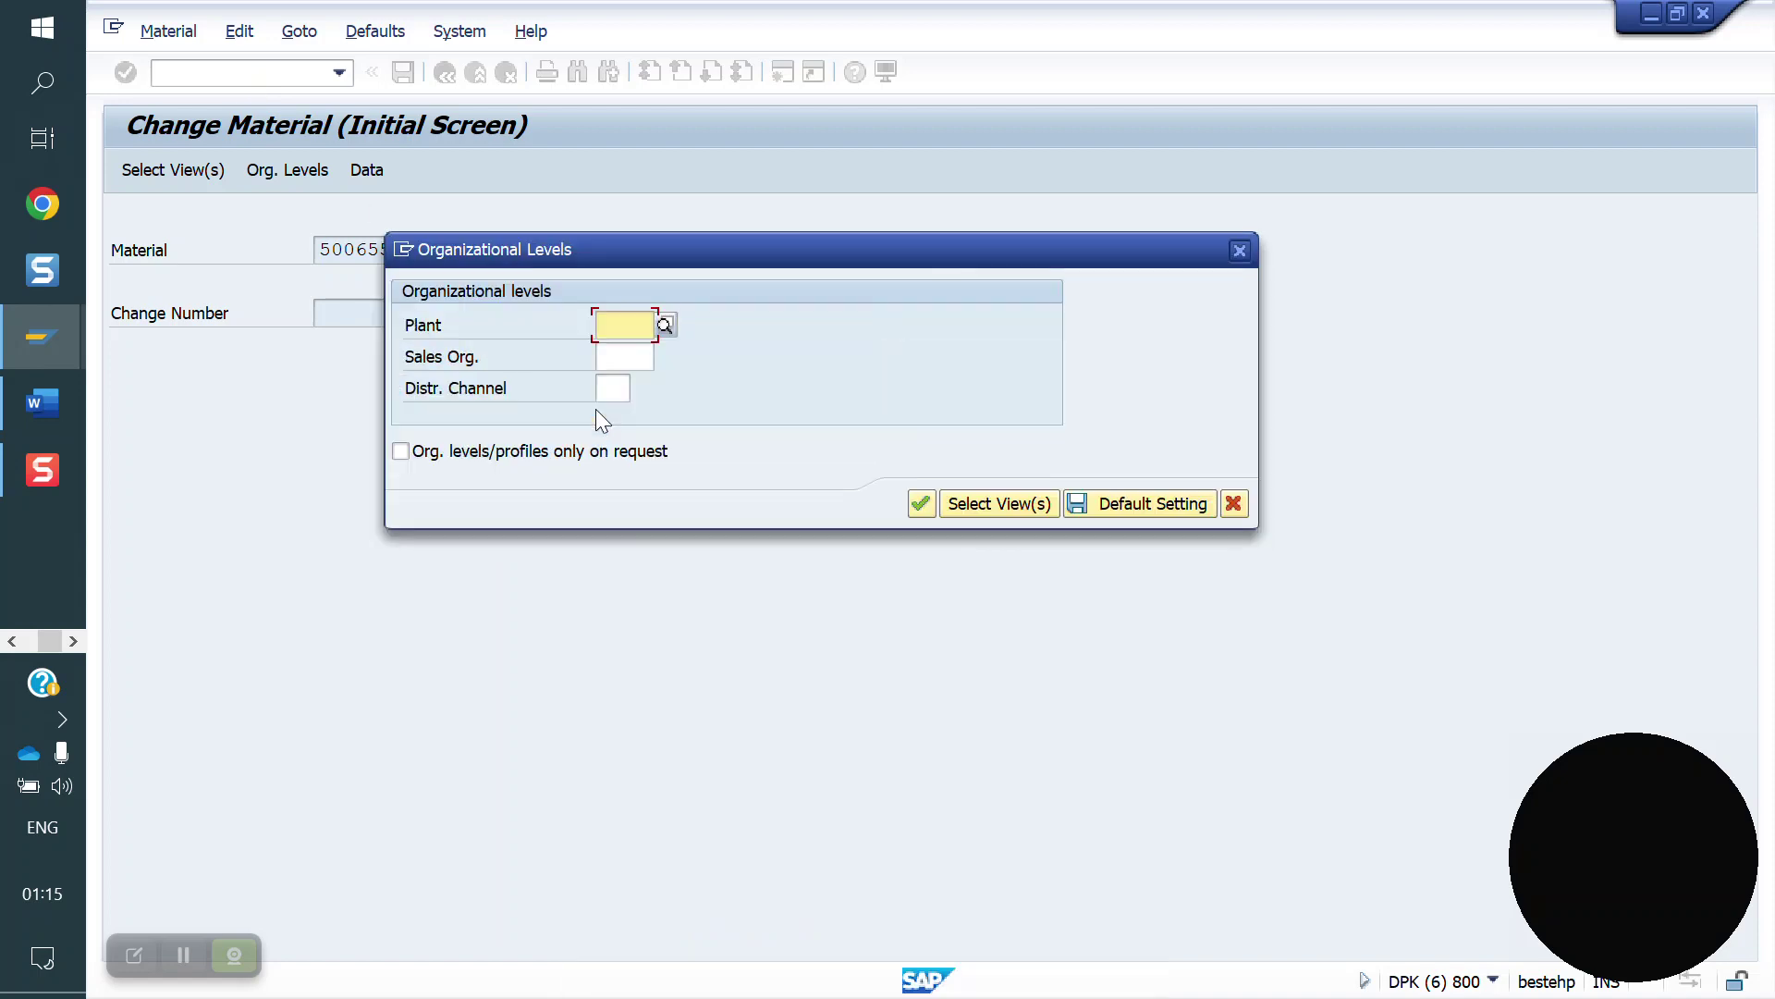
type("Y010")
key("Tab")
type("YO10")
key("Tab")
type("YD")
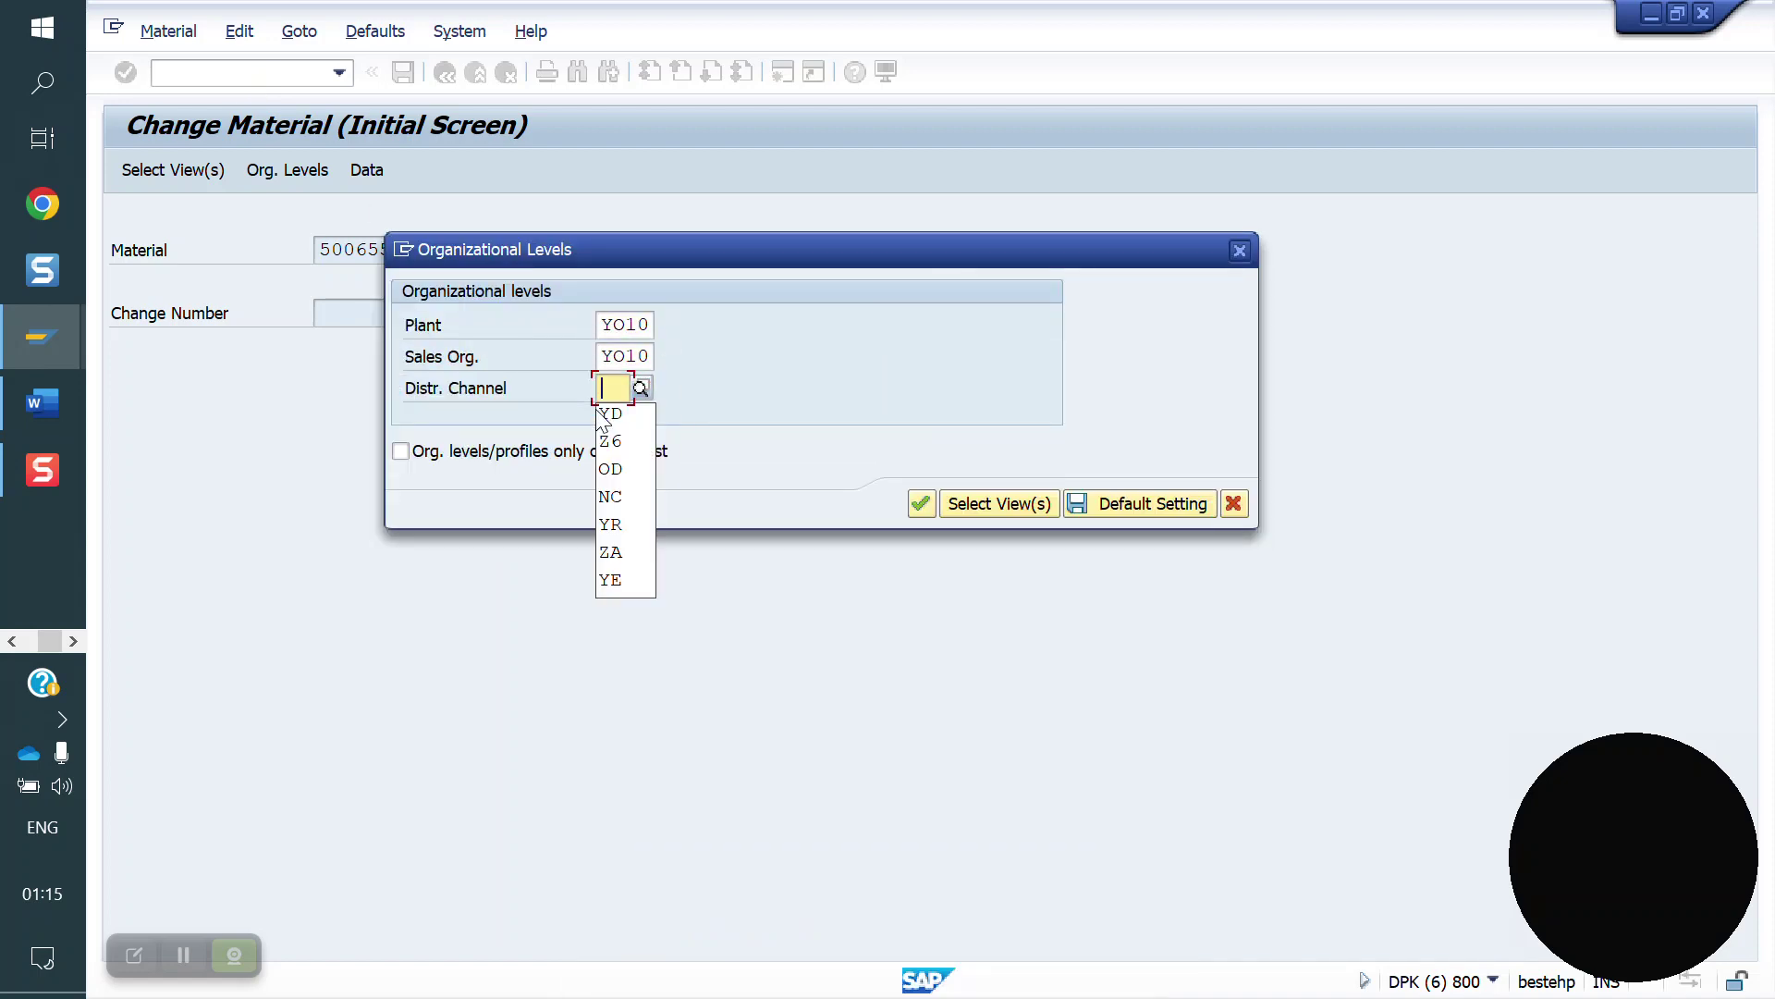
key("Return")
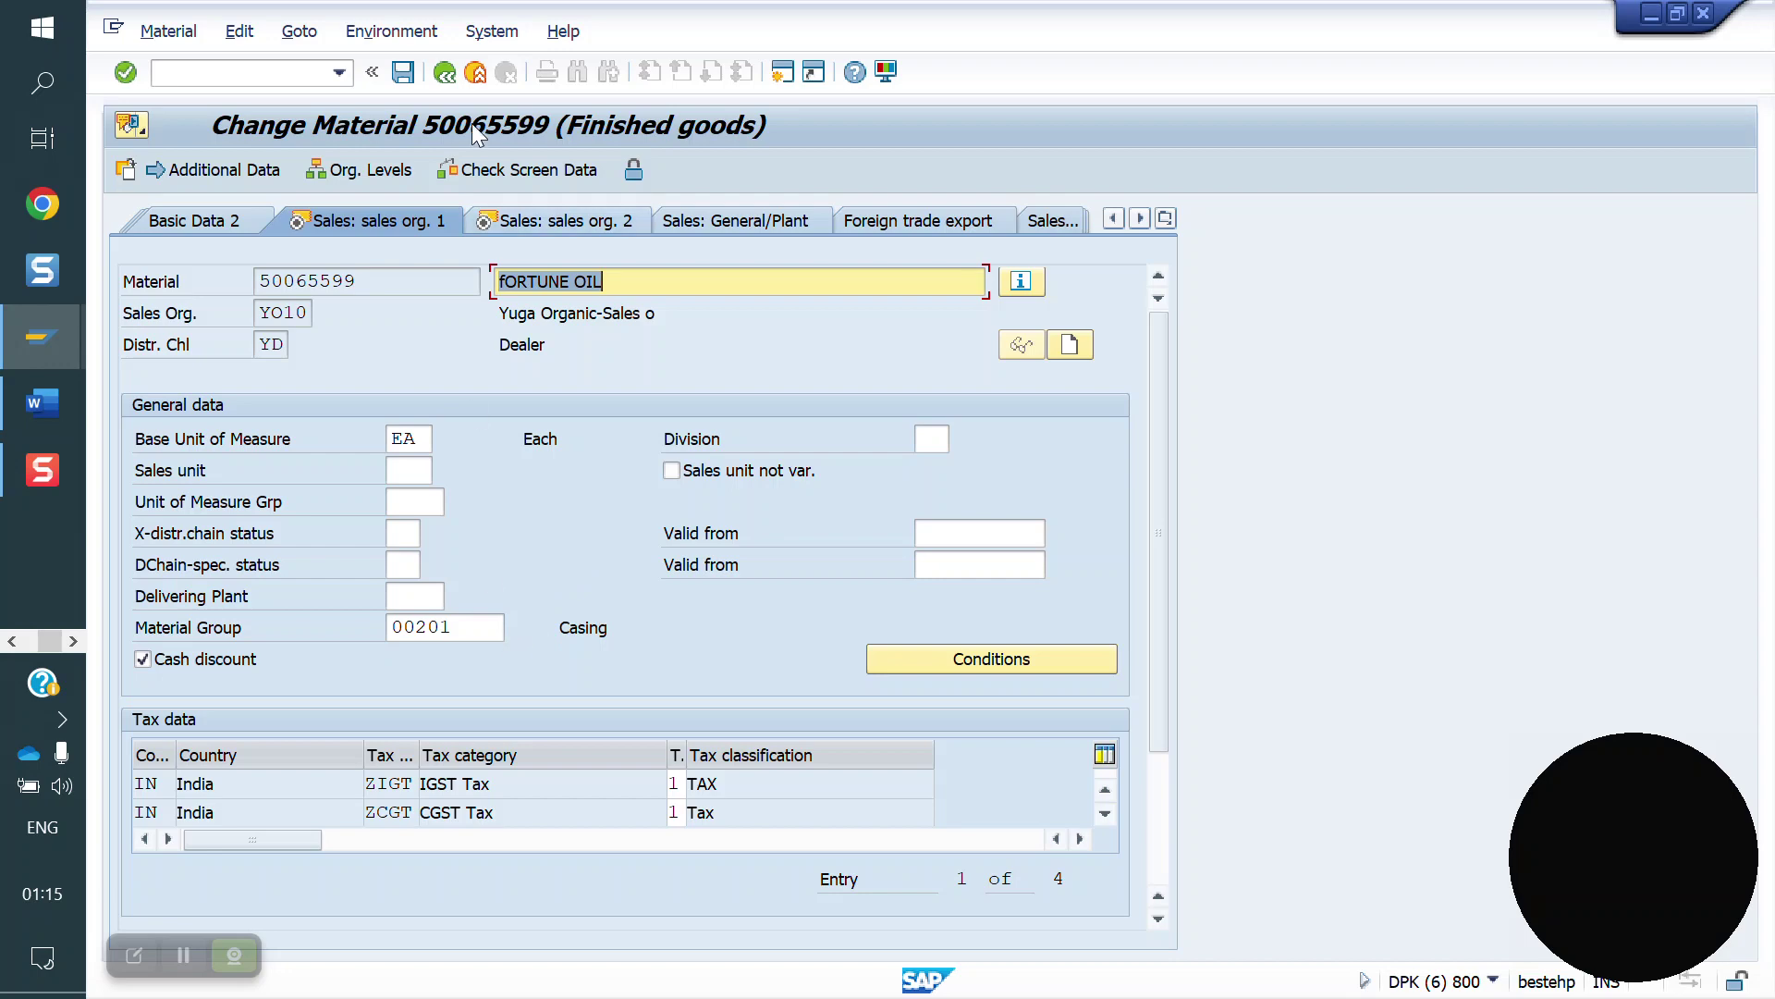
left_click(403, 72)
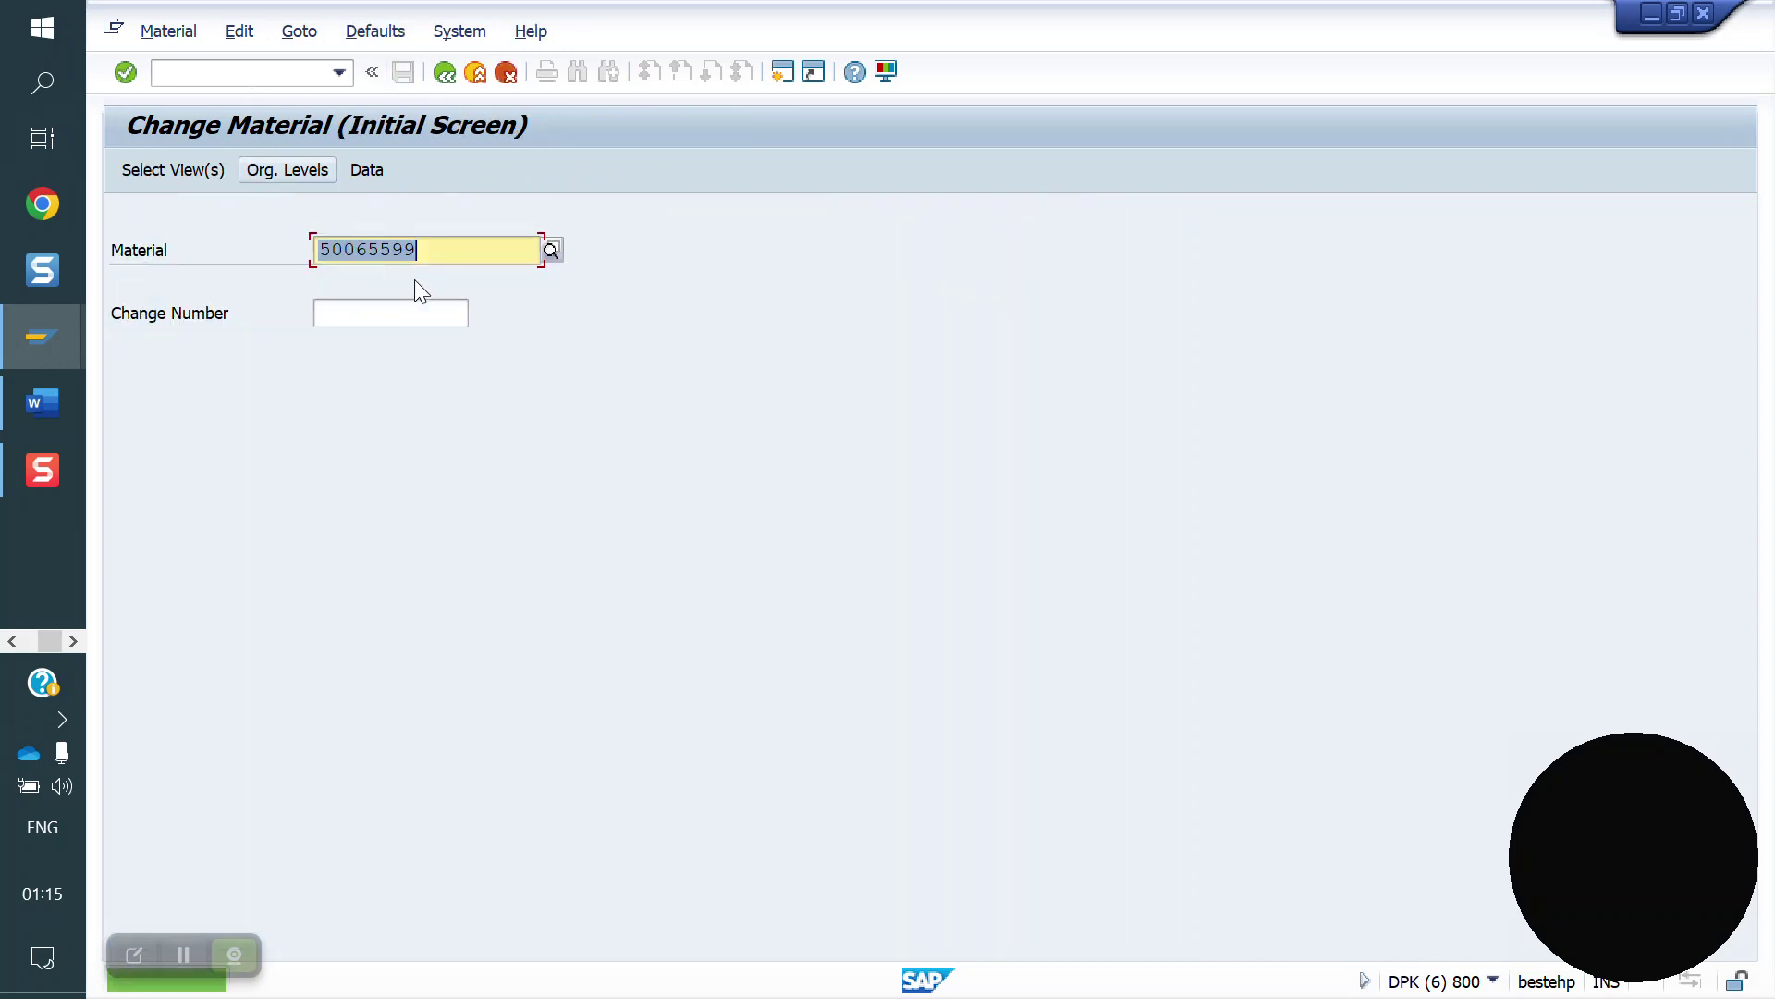
- Open the customer's sales area data for YO10, channel YD and division YR in change mode
left_click(235, 87)
type("/nc")
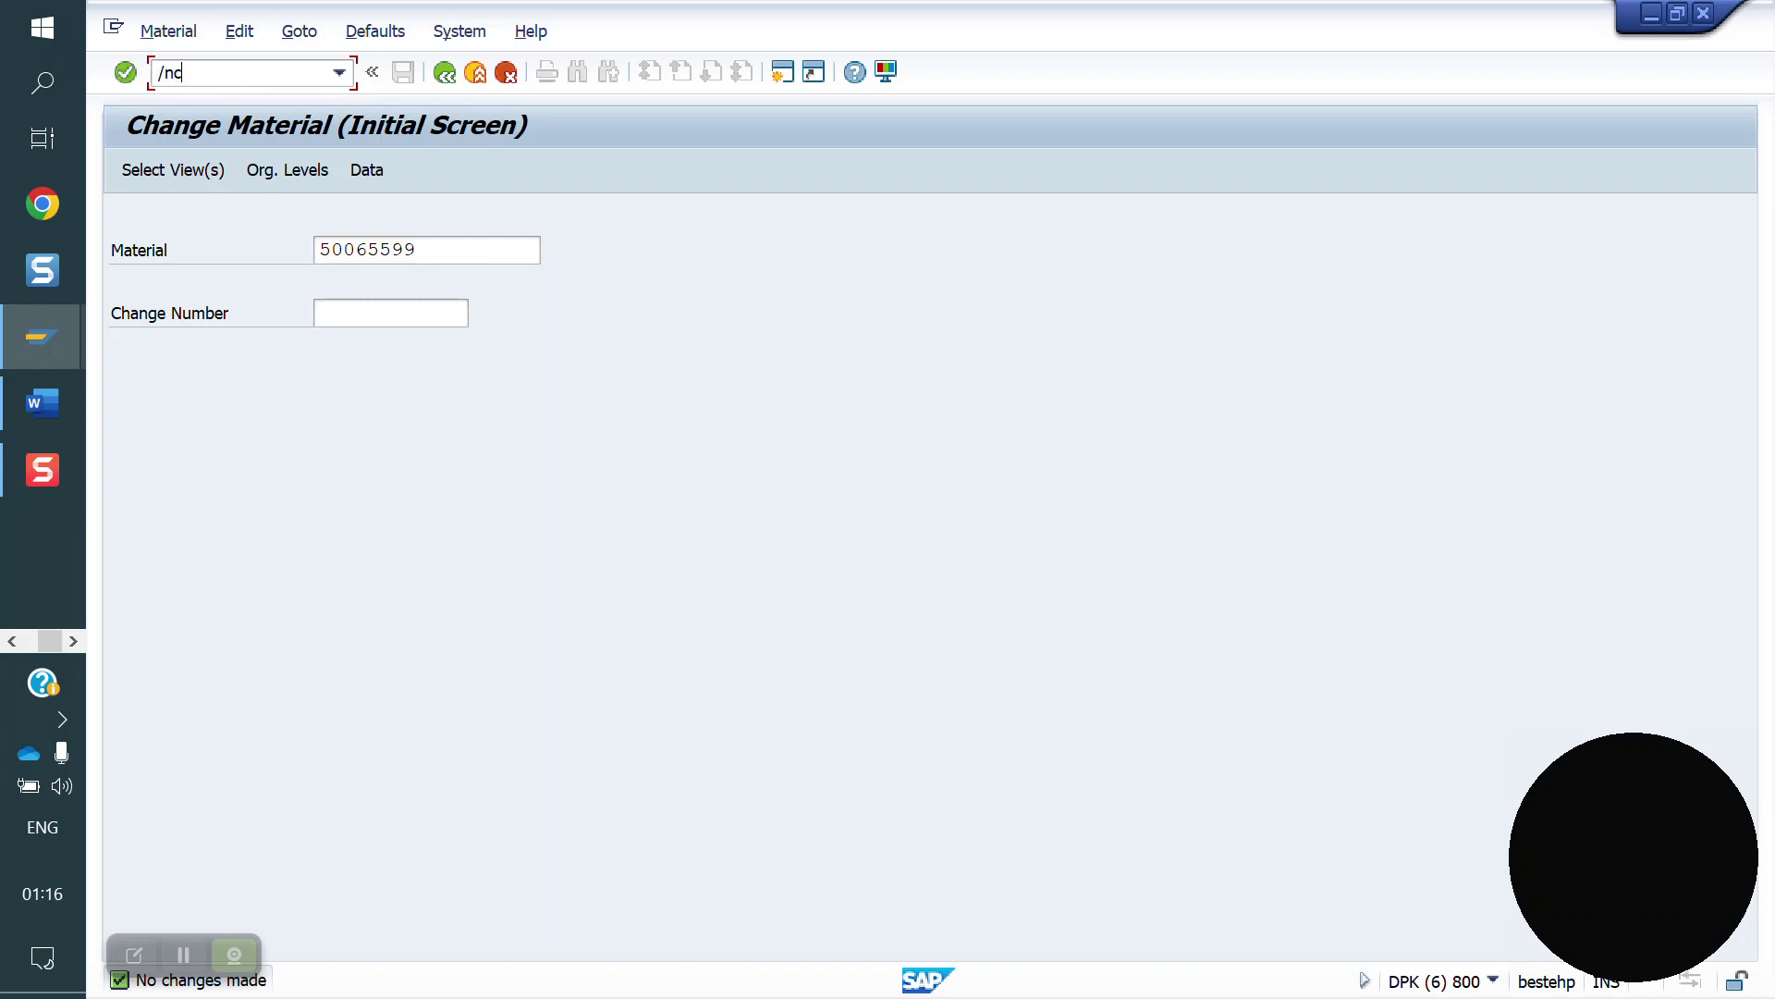
type("2")
key("Return")
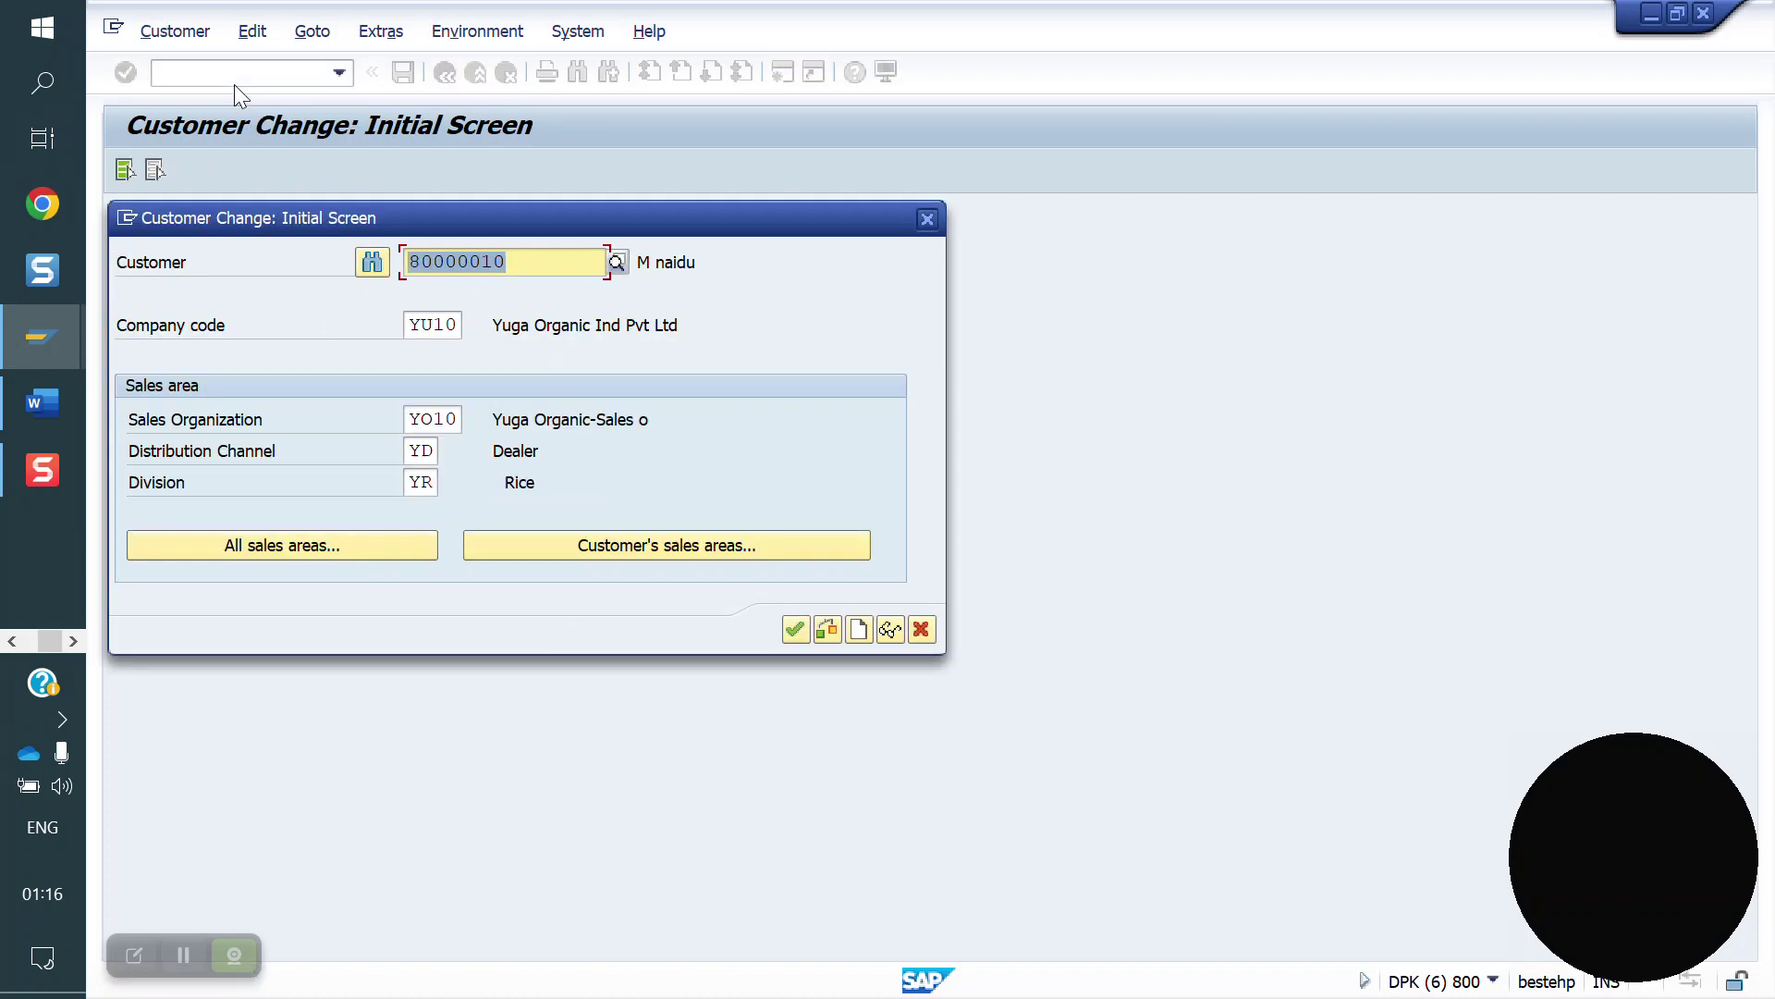
key("Return")
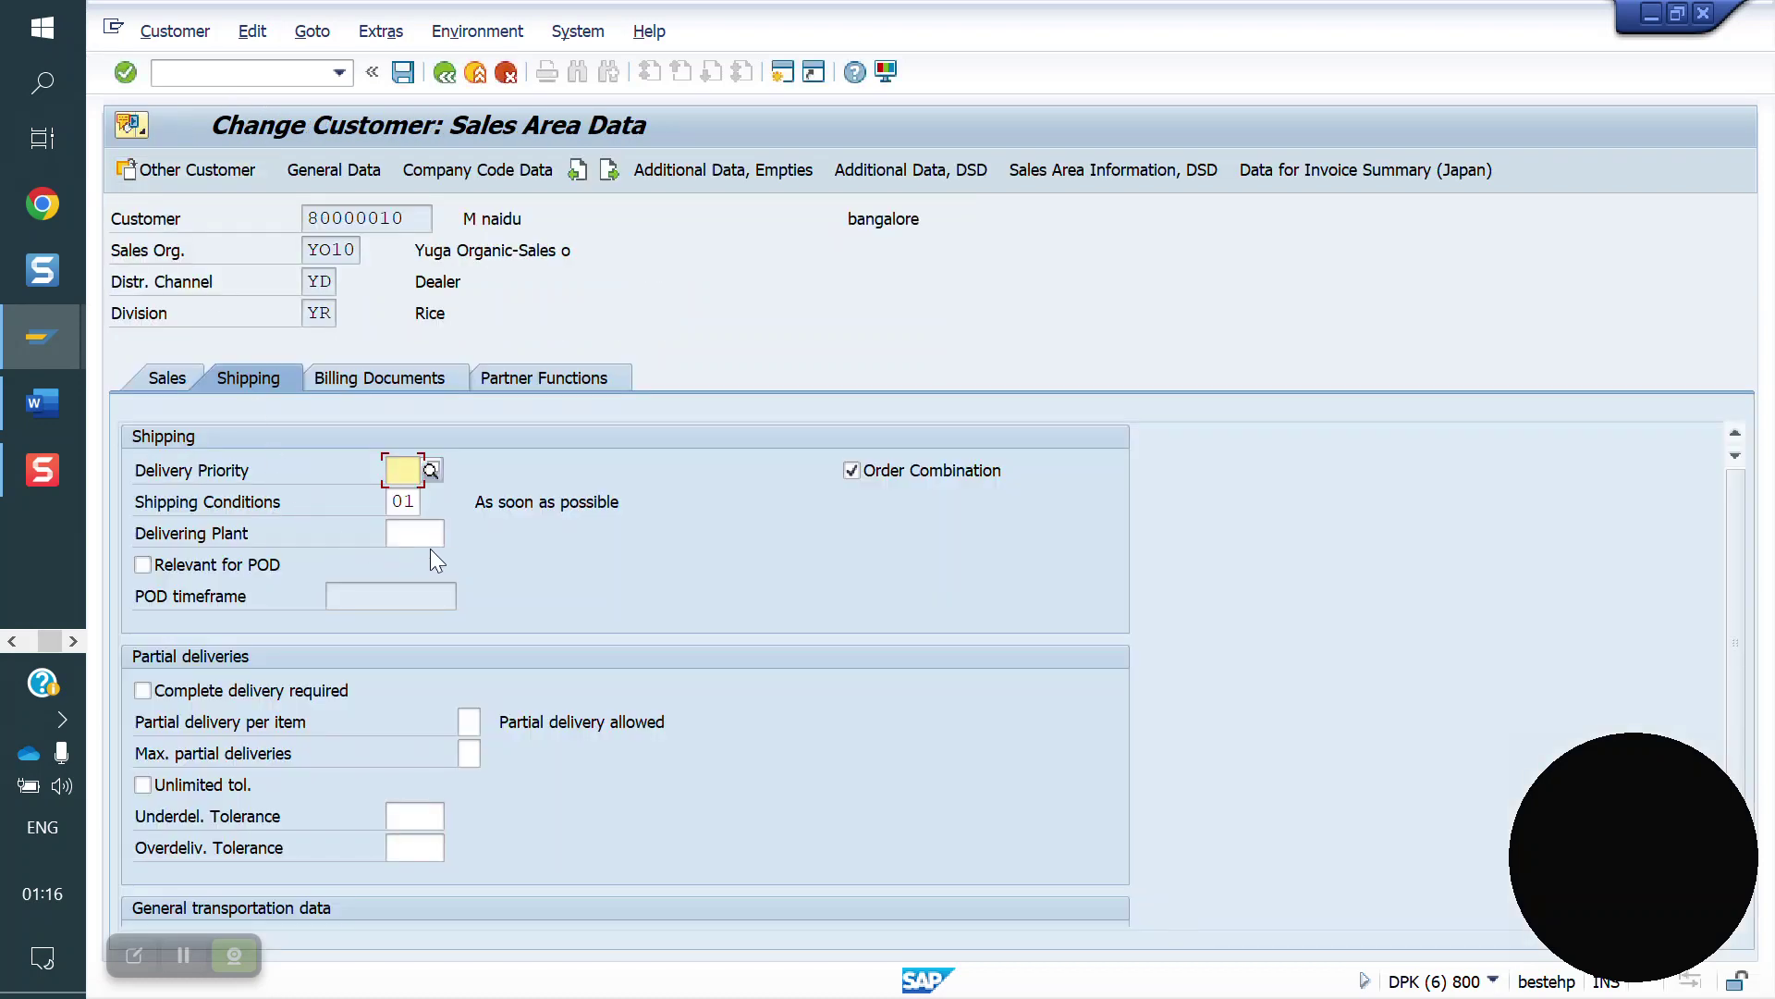
- Clear the item proposal and PP customer procedure in the customer's sales data, save, and leave the customer change transaction
left_click(180, 371)
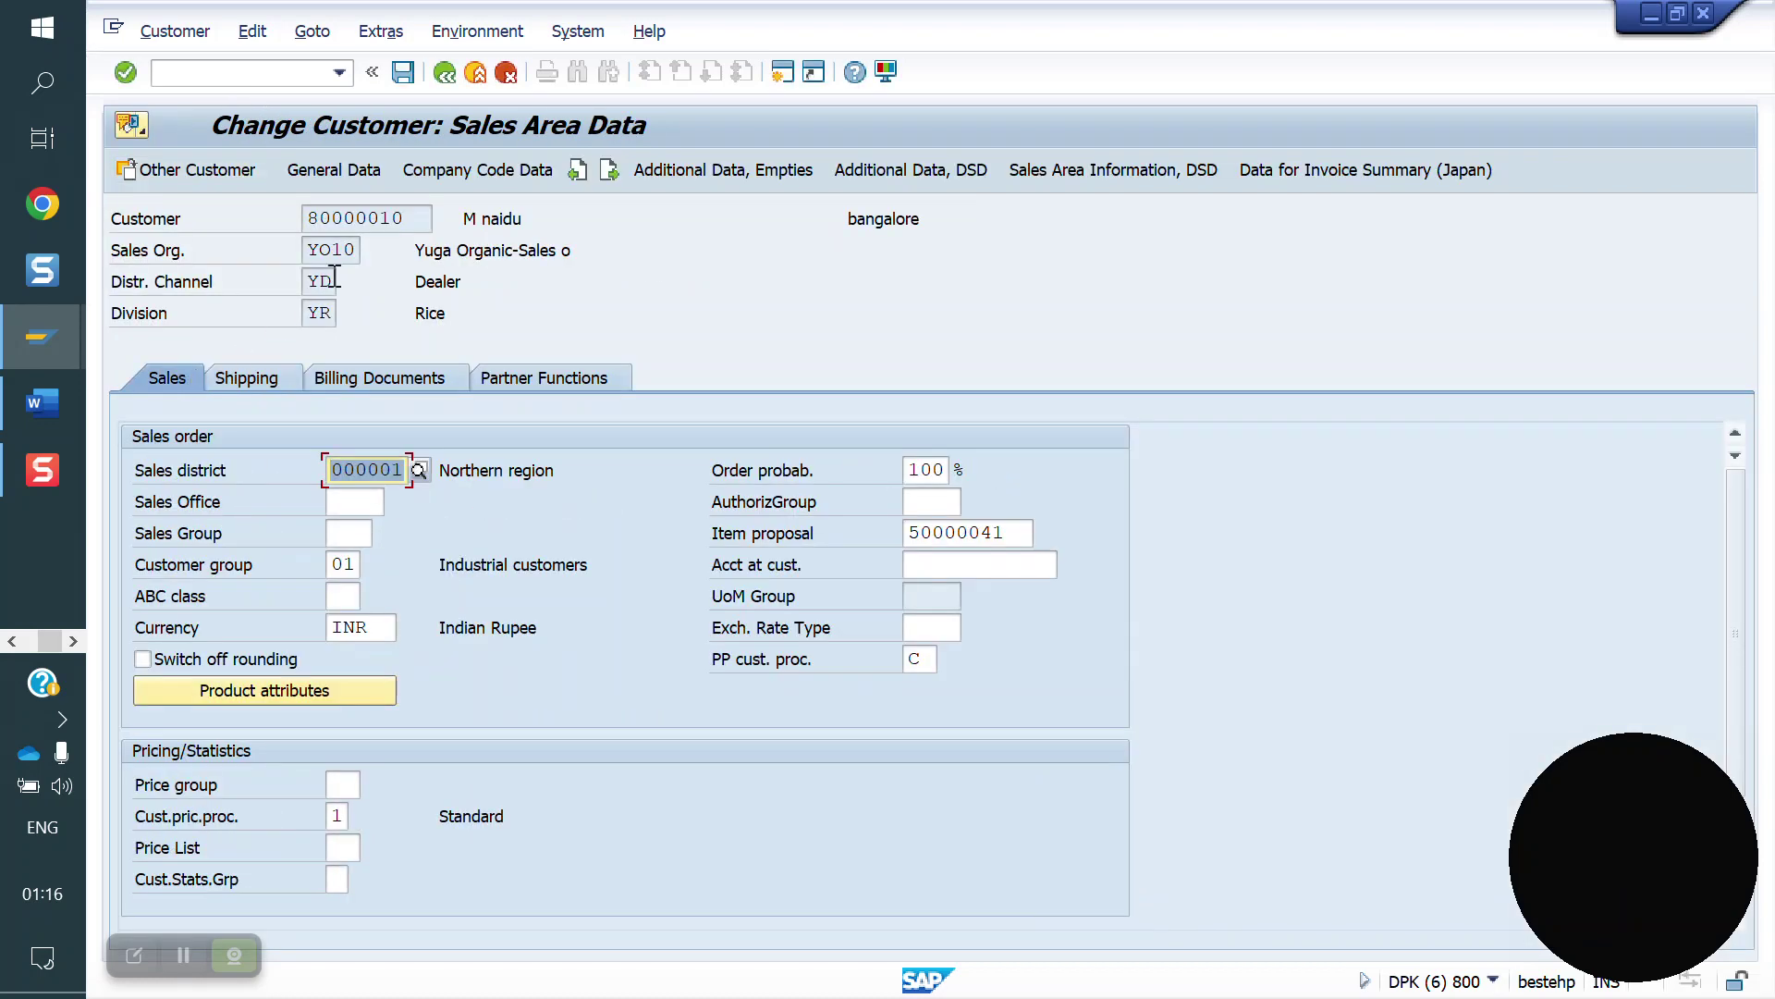
left_click(1022, 529)
left_click_drag(1021, 527, 875, 546)
key("BackSpace")
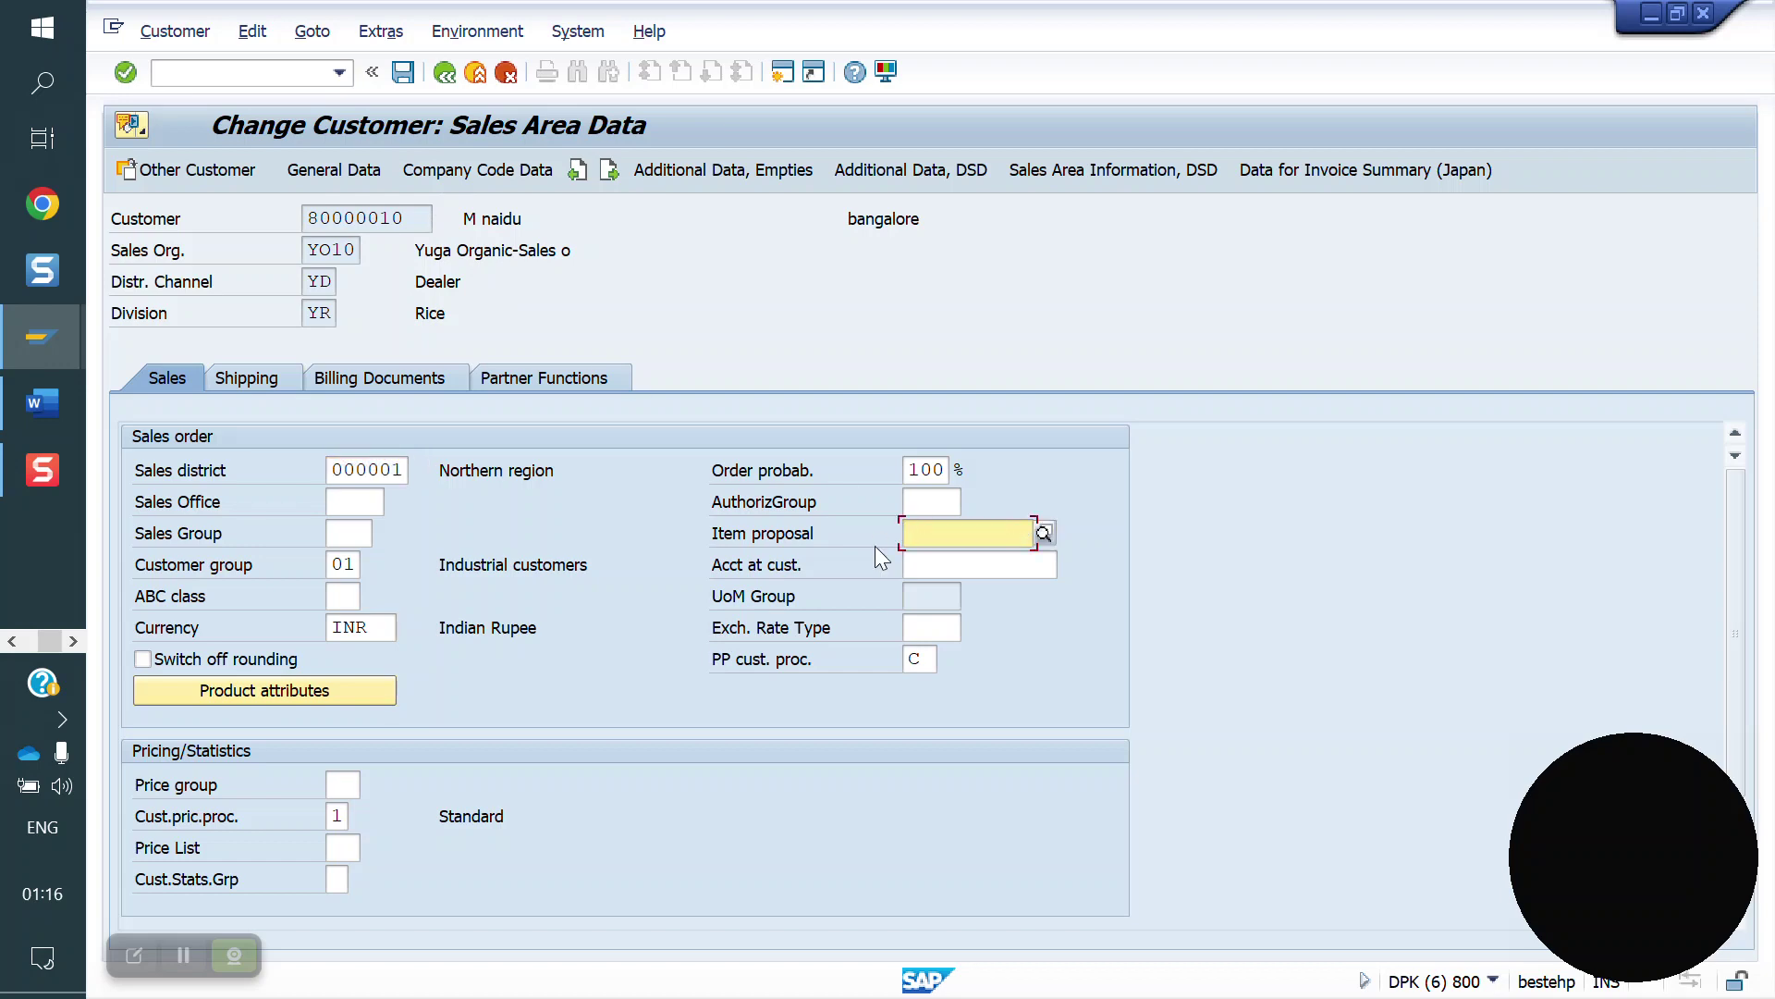
left_click(923, 658)
key("BackSpace")
key("Return")
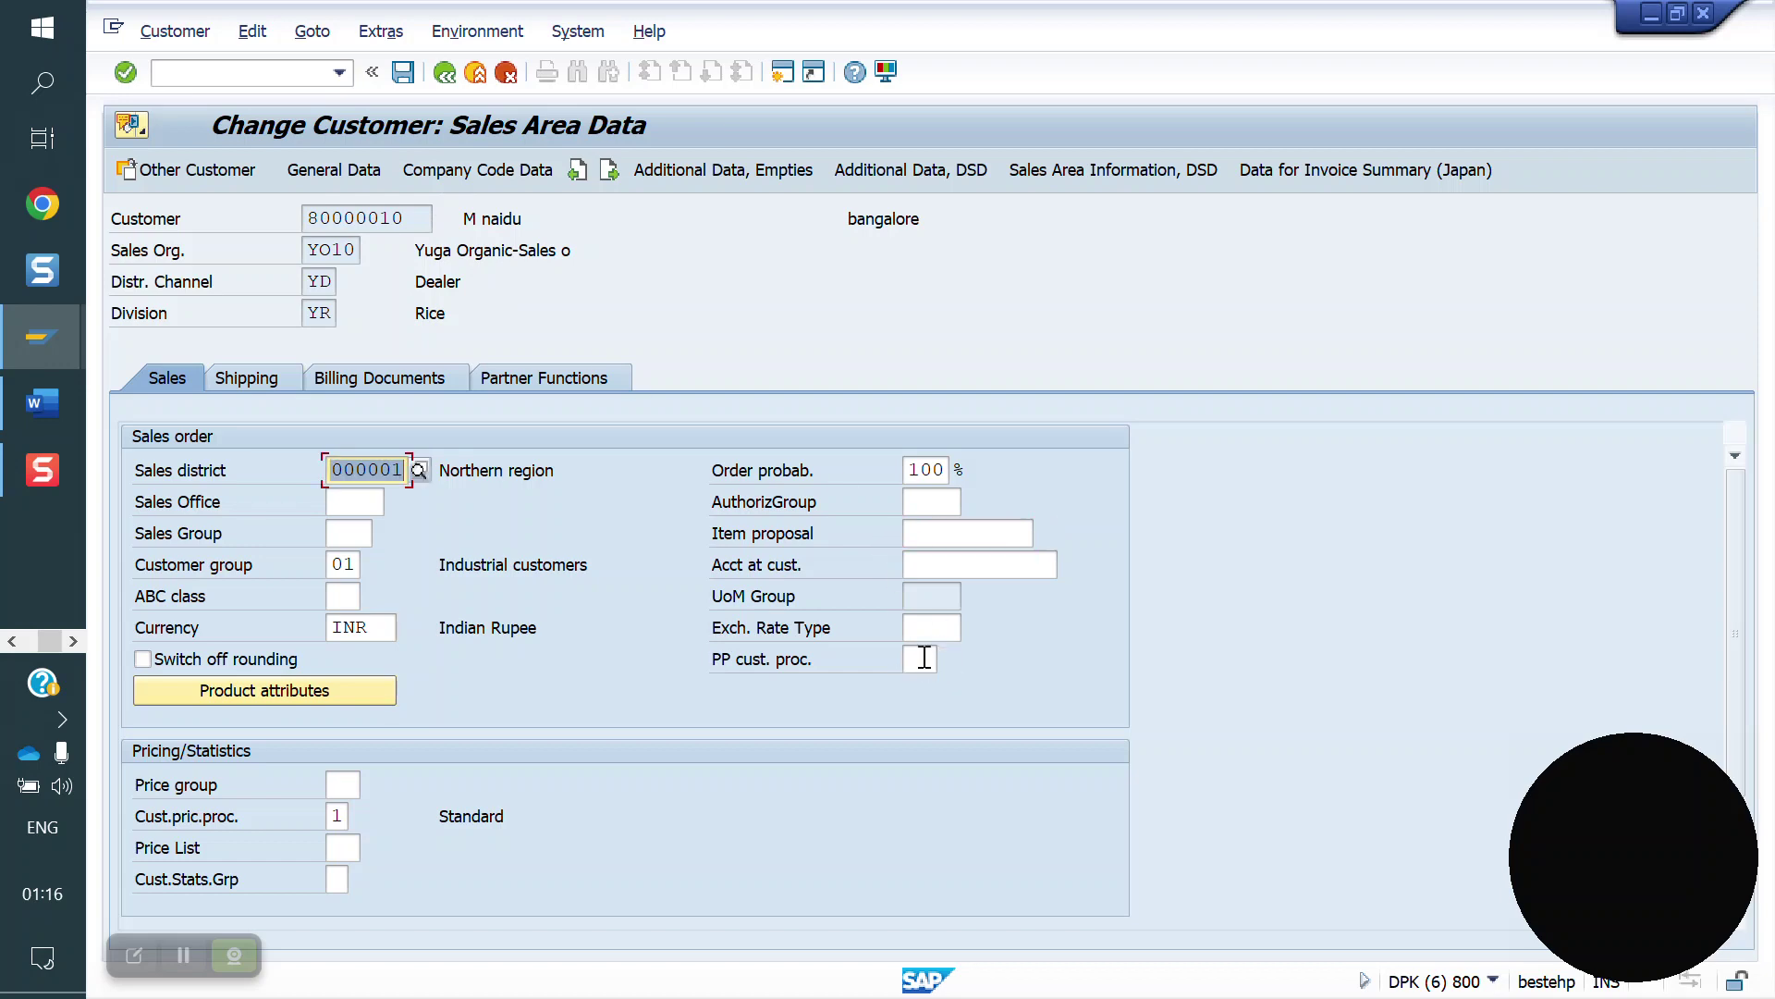
left_click(402, 74)
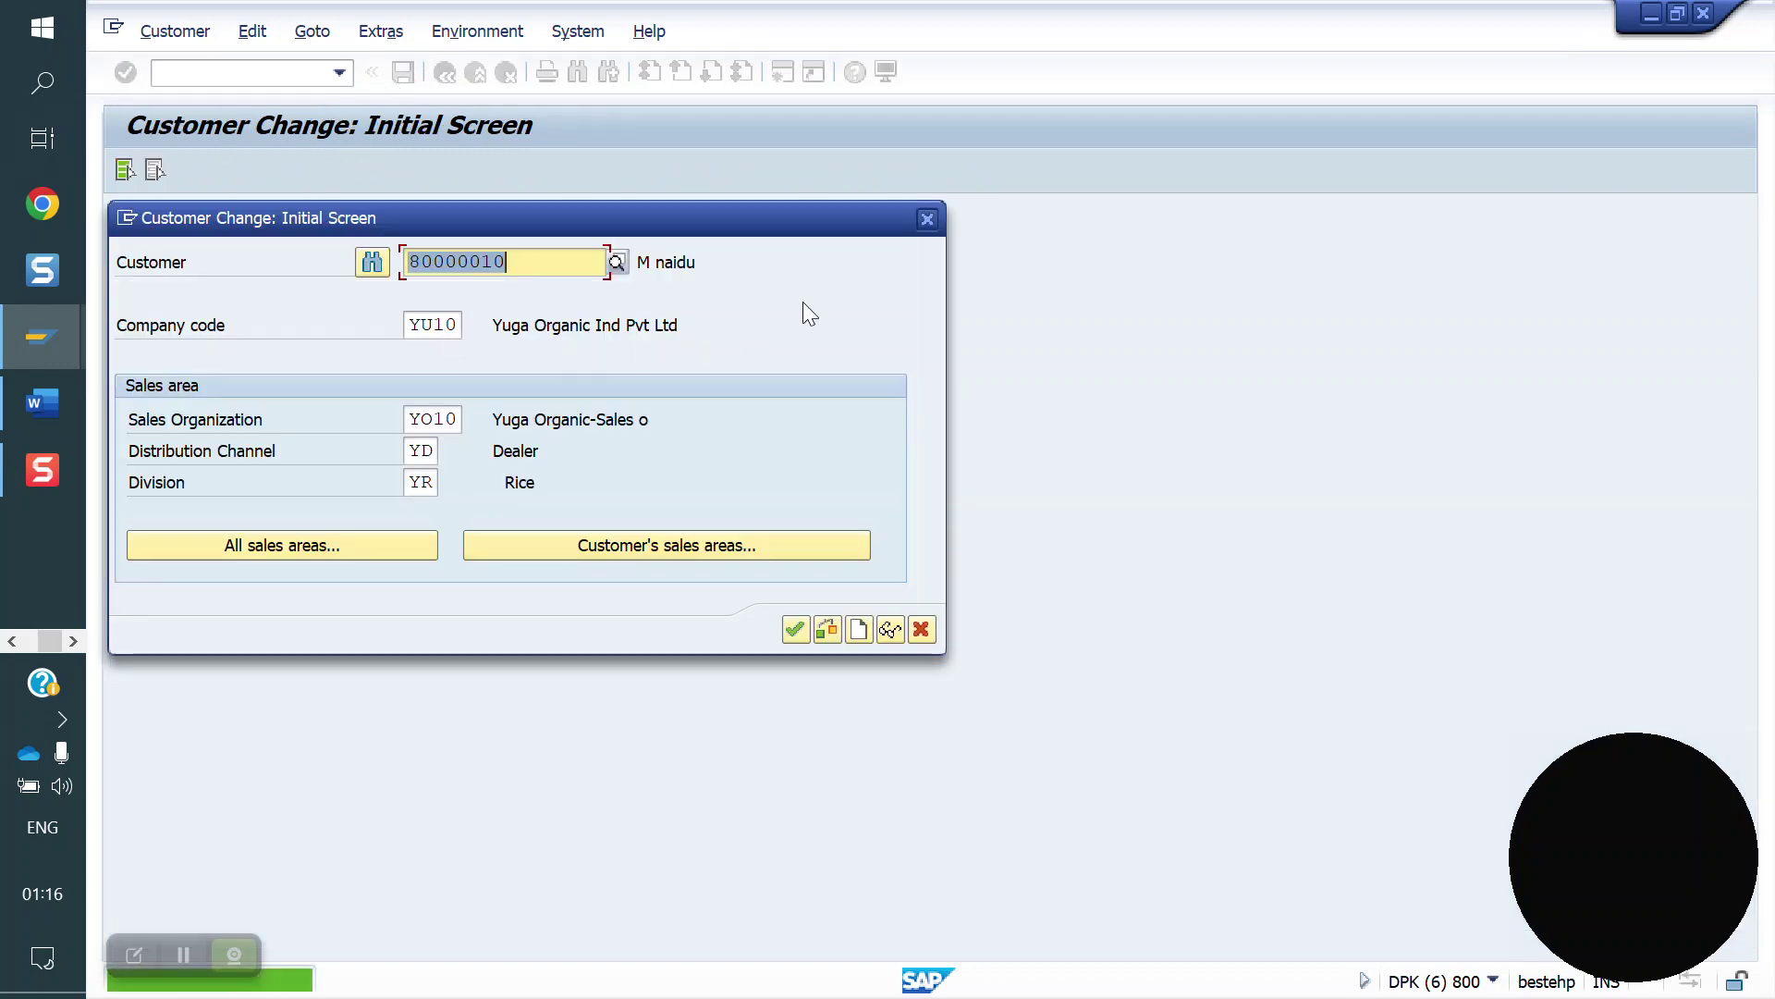
left_click(927, 220)
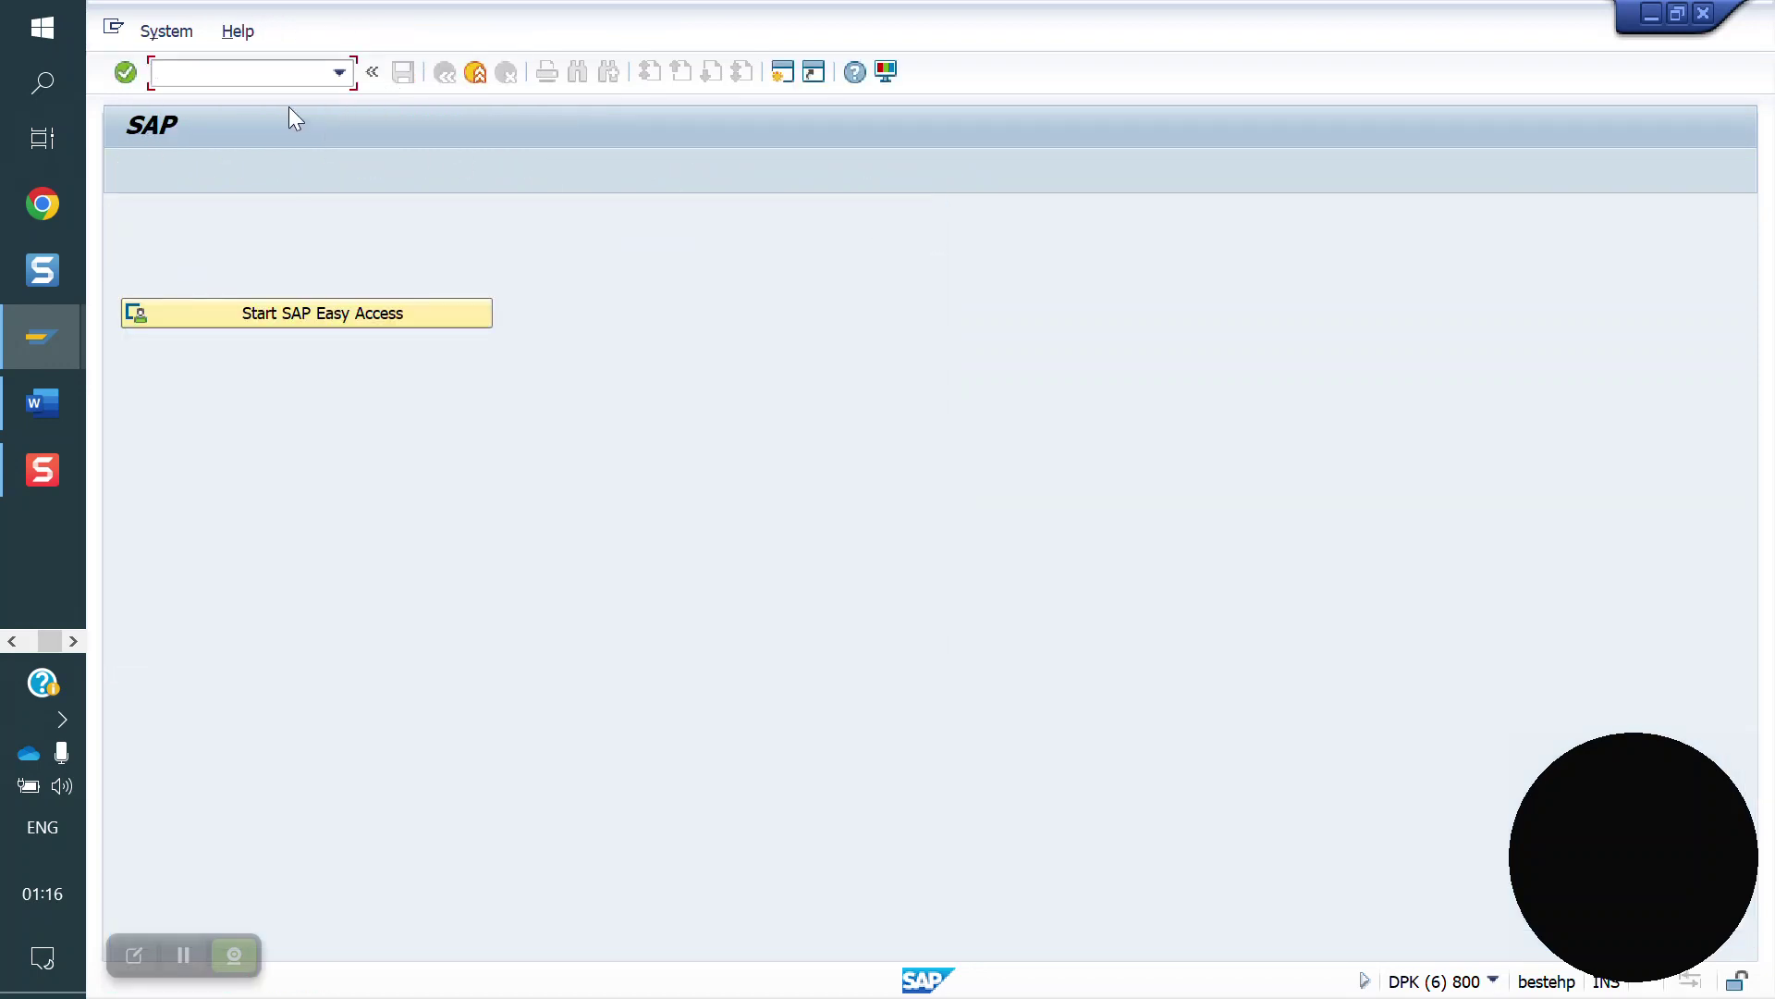
- Start a YOOR sales order in VA01 for YO10/YD/YR and enter the sold-to customer number
type("/nva01")
key("Return")
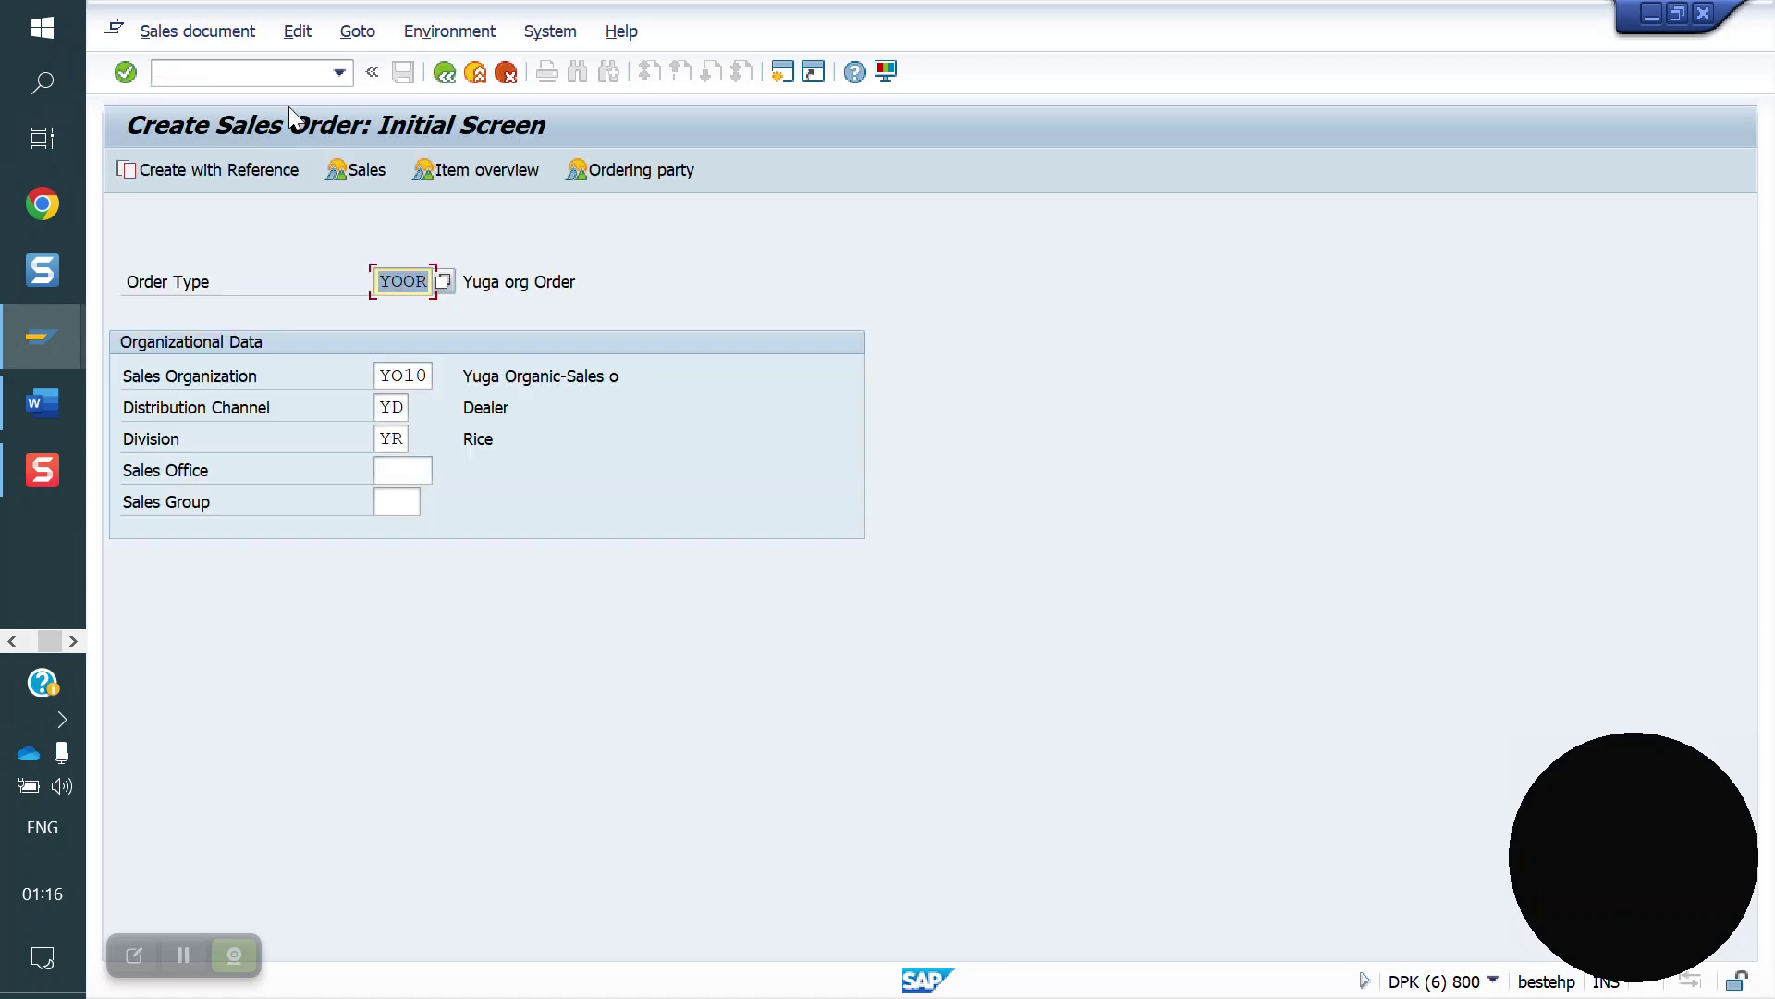
key("Return")
key("Down")
key("Return")
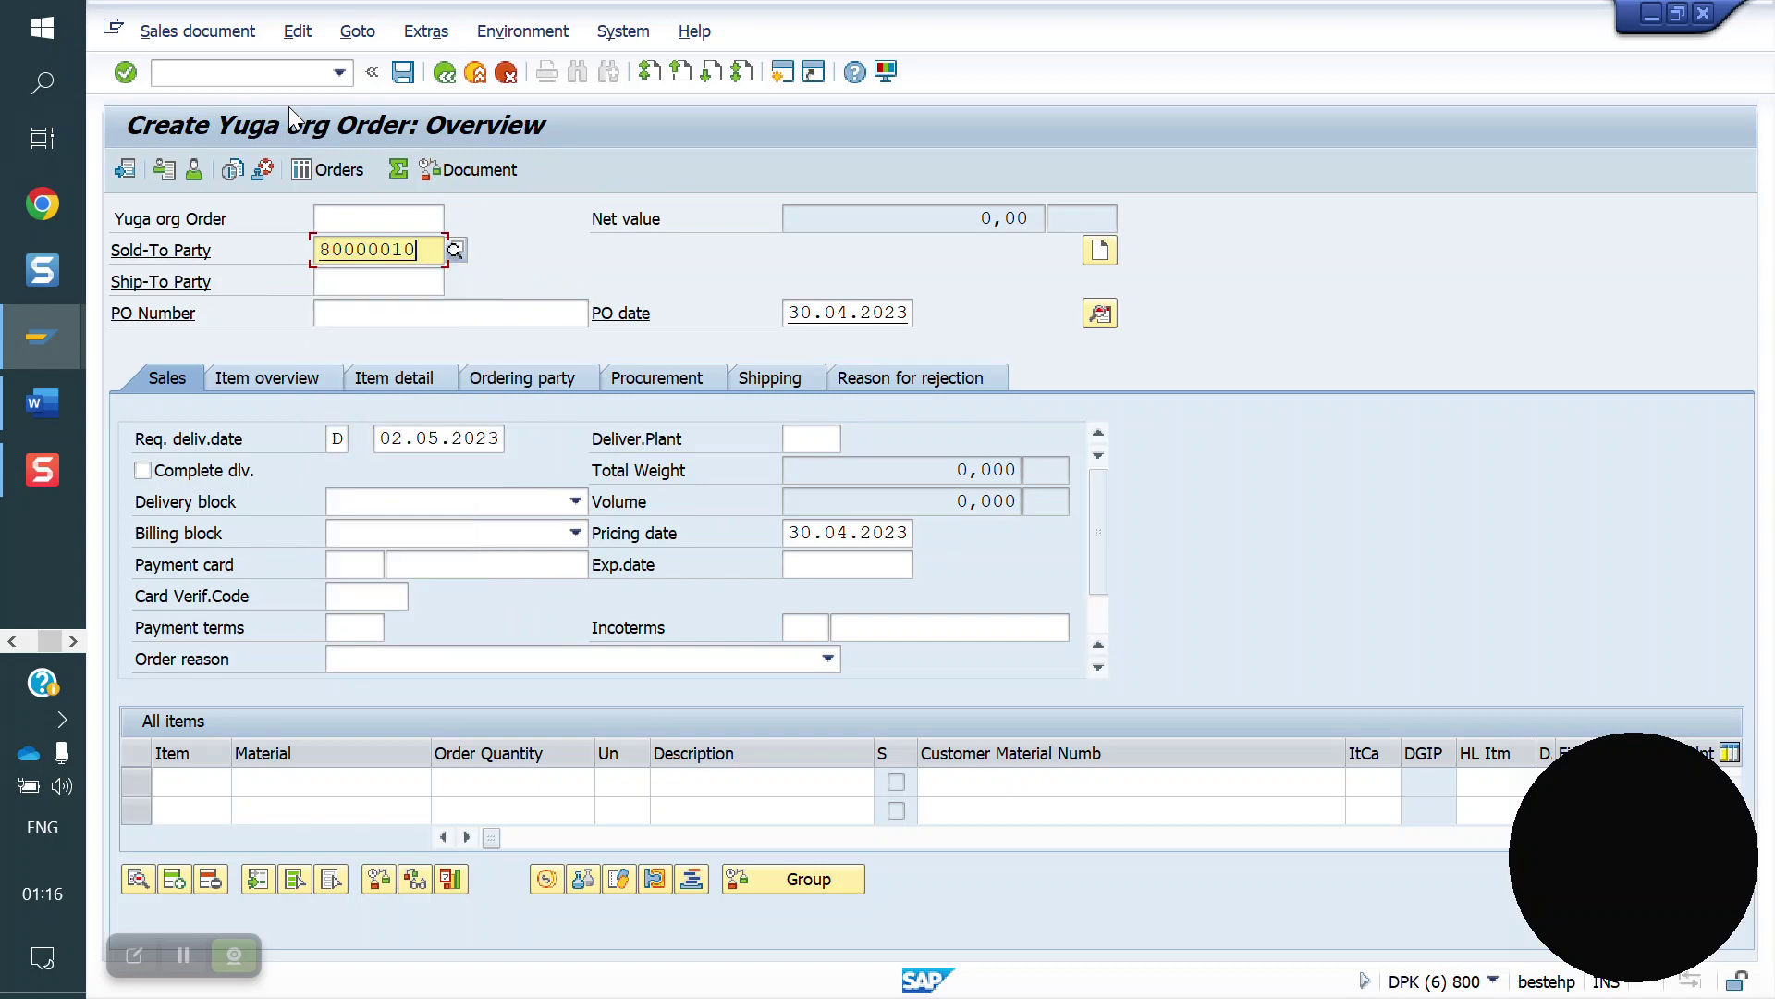
key("Return")
- Add material 50065599 to the order with a quantity of 1
key("Down")
key("Return")
key("Return")
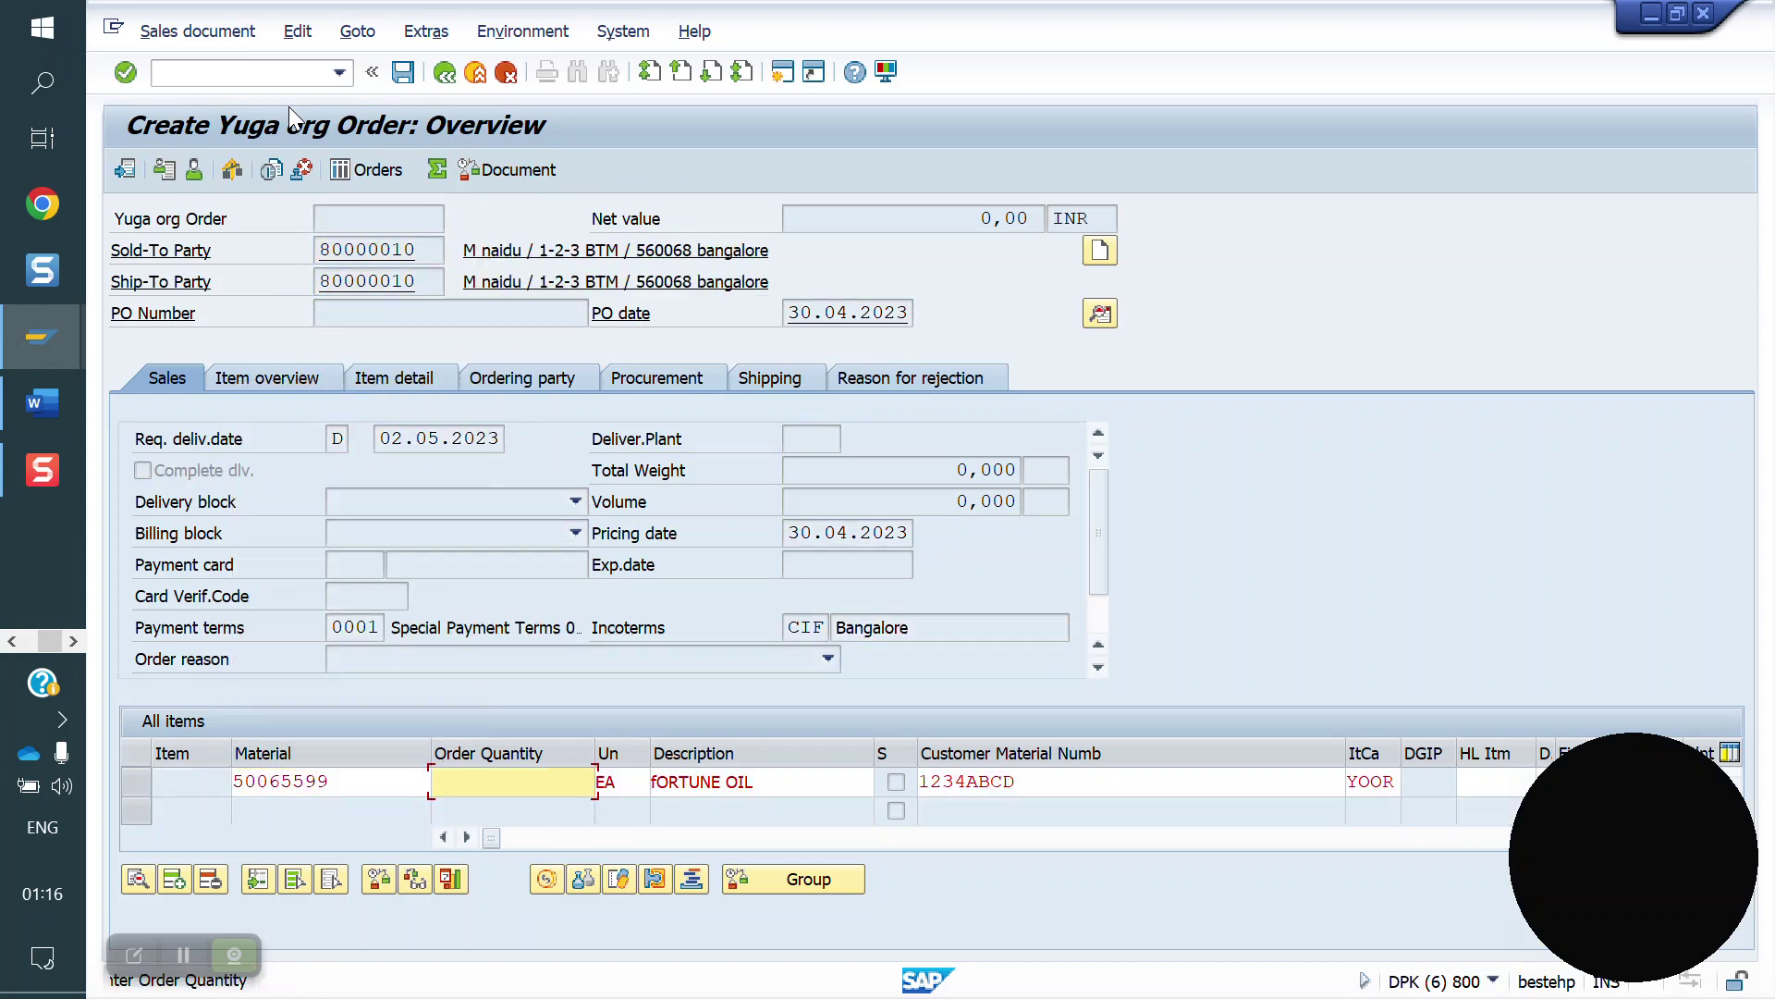
type("1")
key("Return")
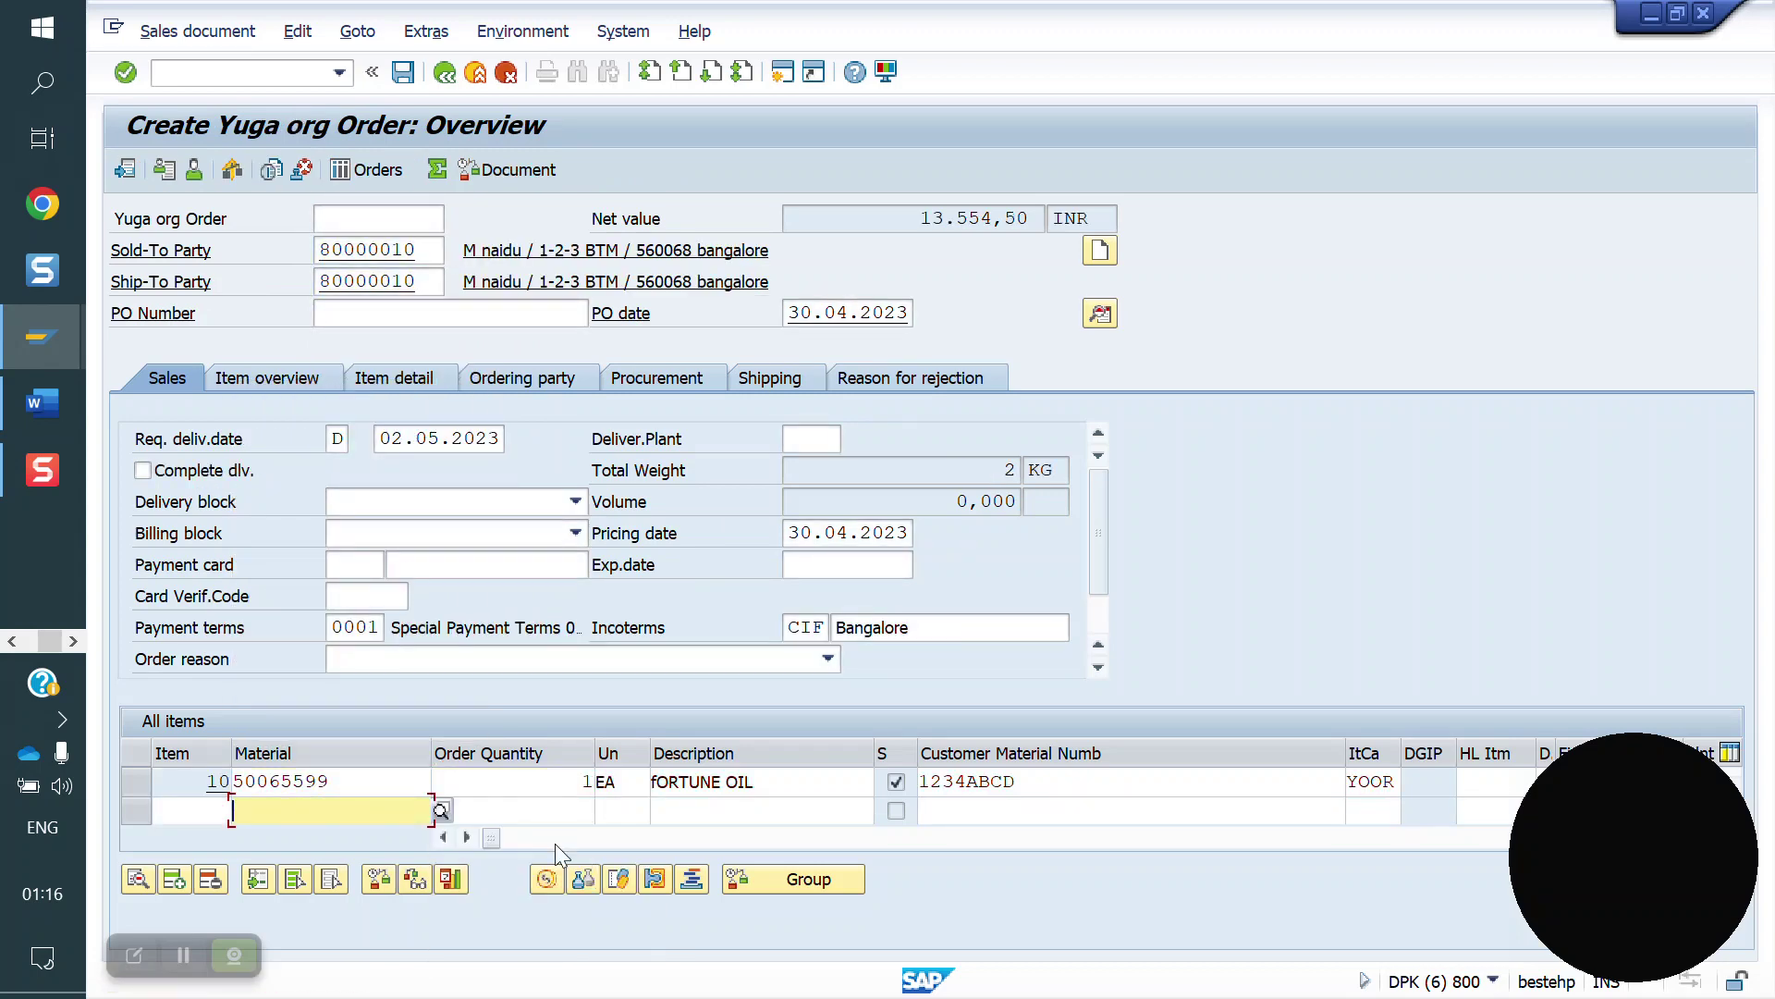
- Clear the plant of item 10 and check the order's incompletion log
left_click_drag(496, 838, 547, 854)
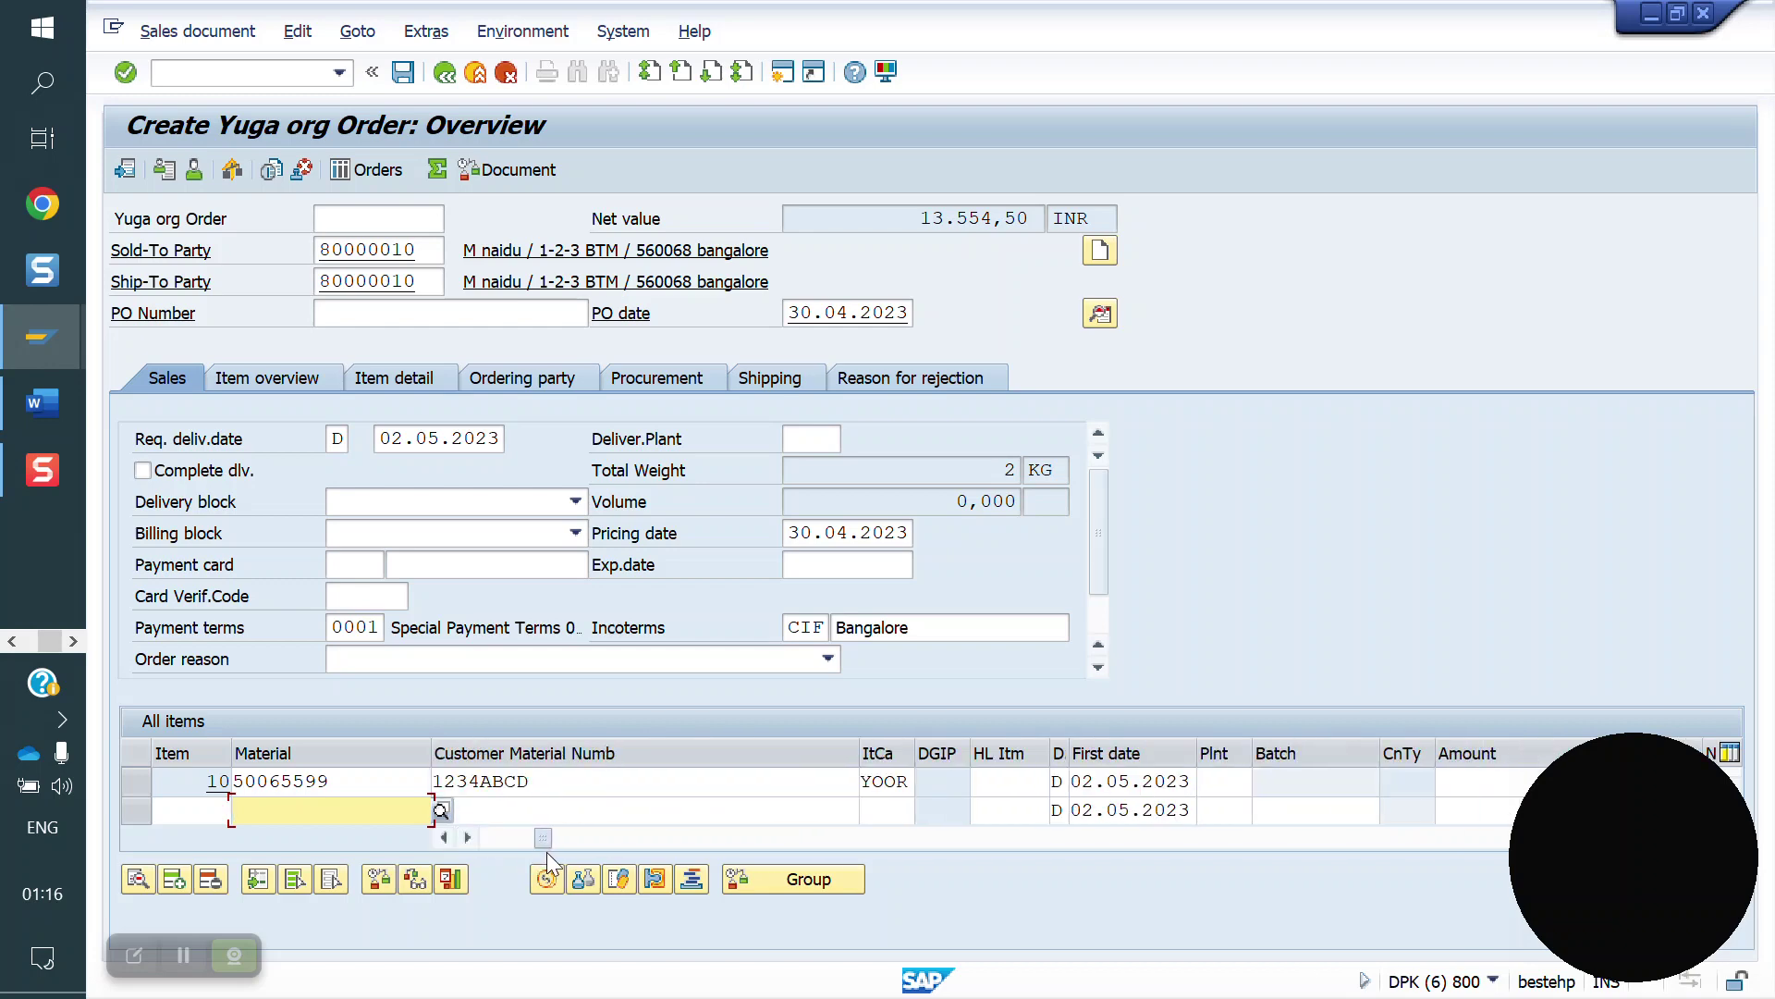
left_click(1223, 781)
key("Return")
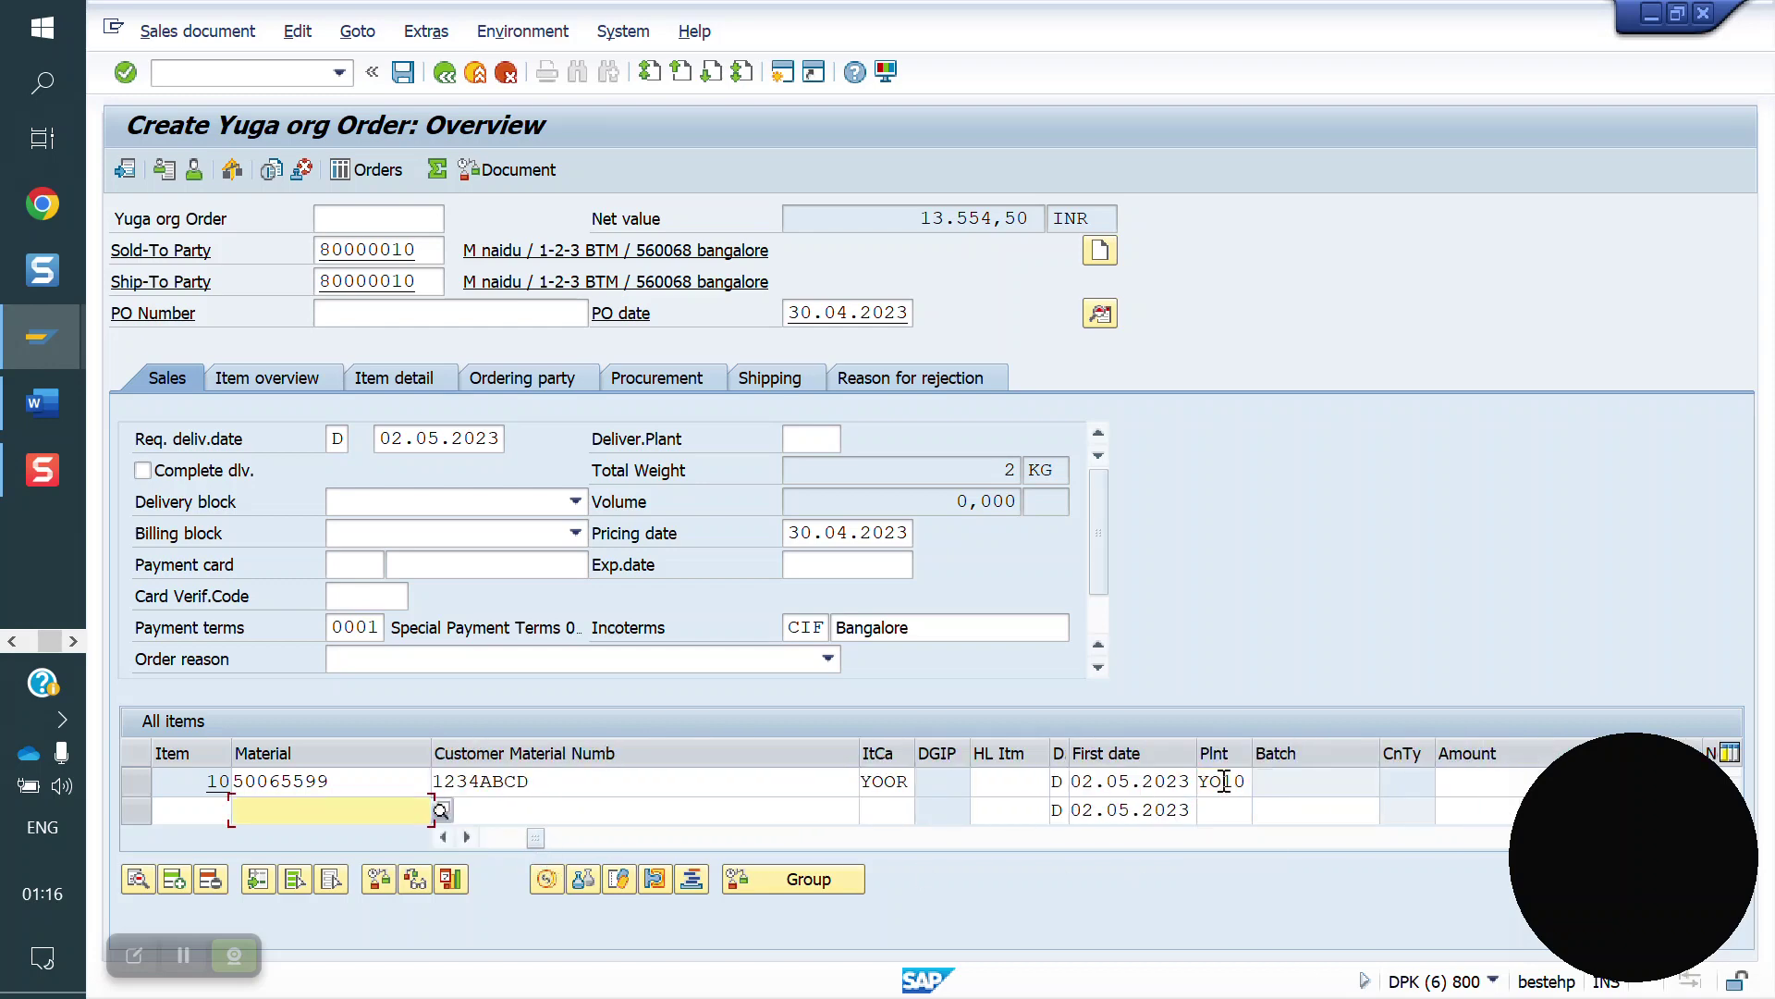
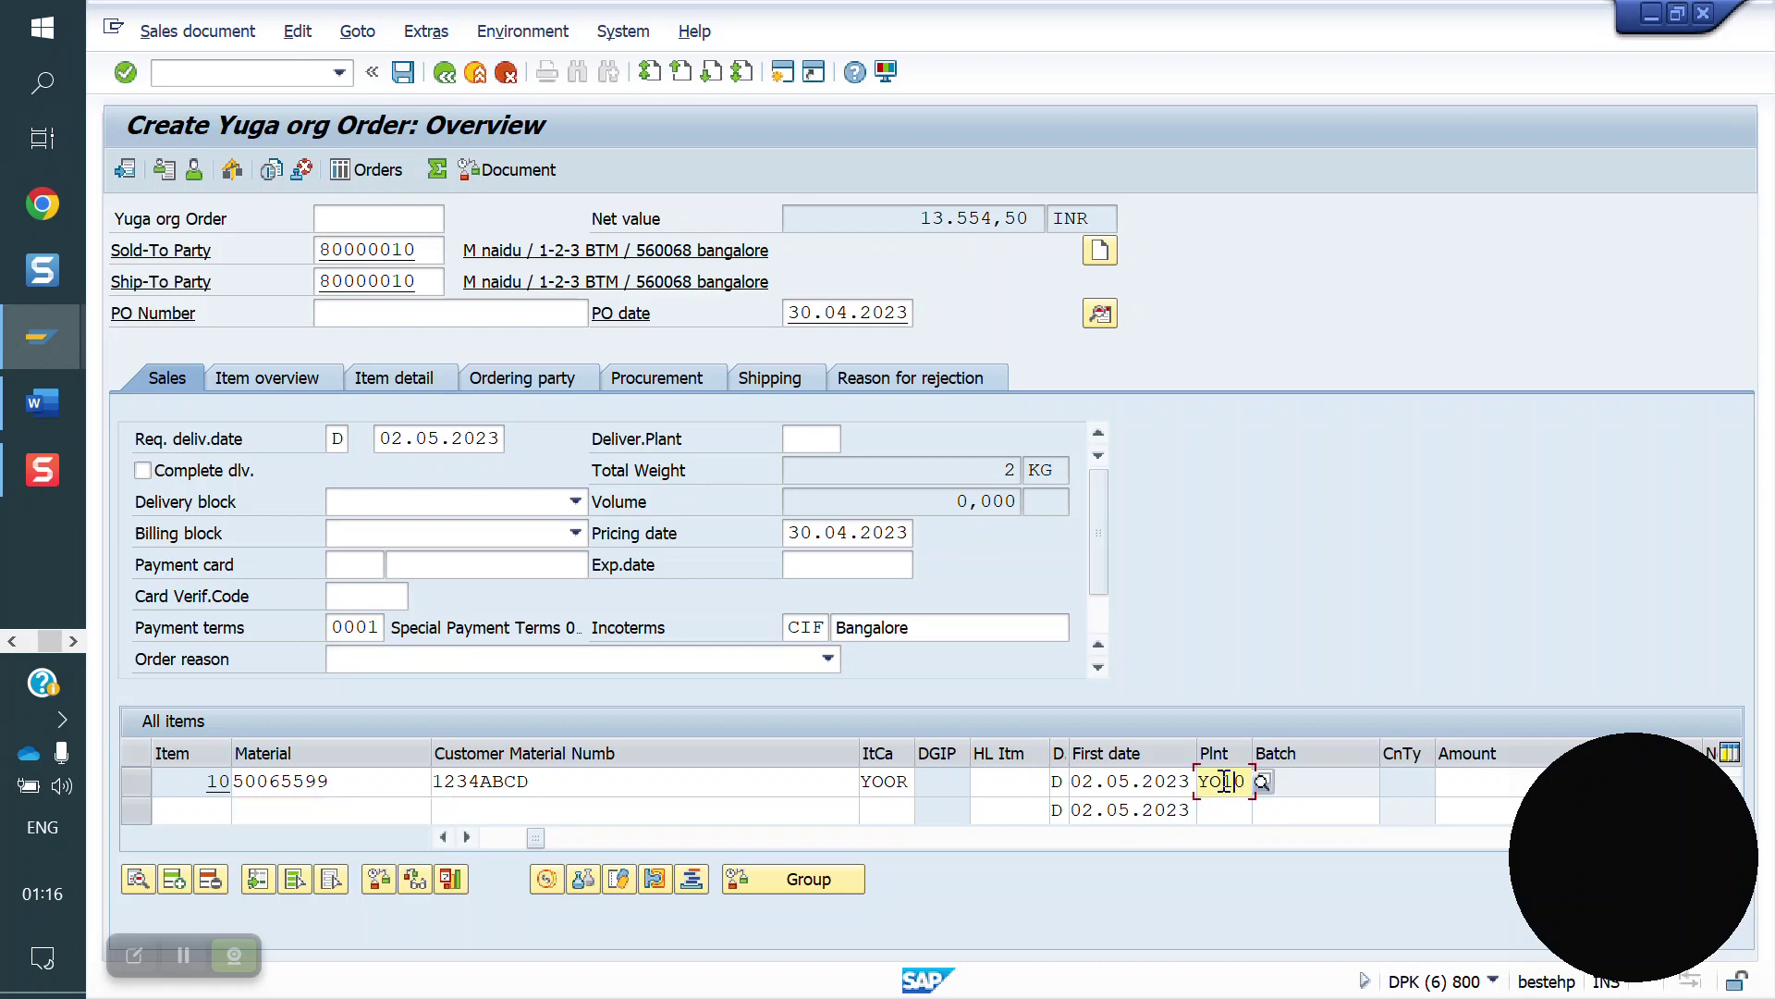
key("BackSpace")
key("BackSpace")
key("BackSpace")
key("BackSpace")
key("Return")
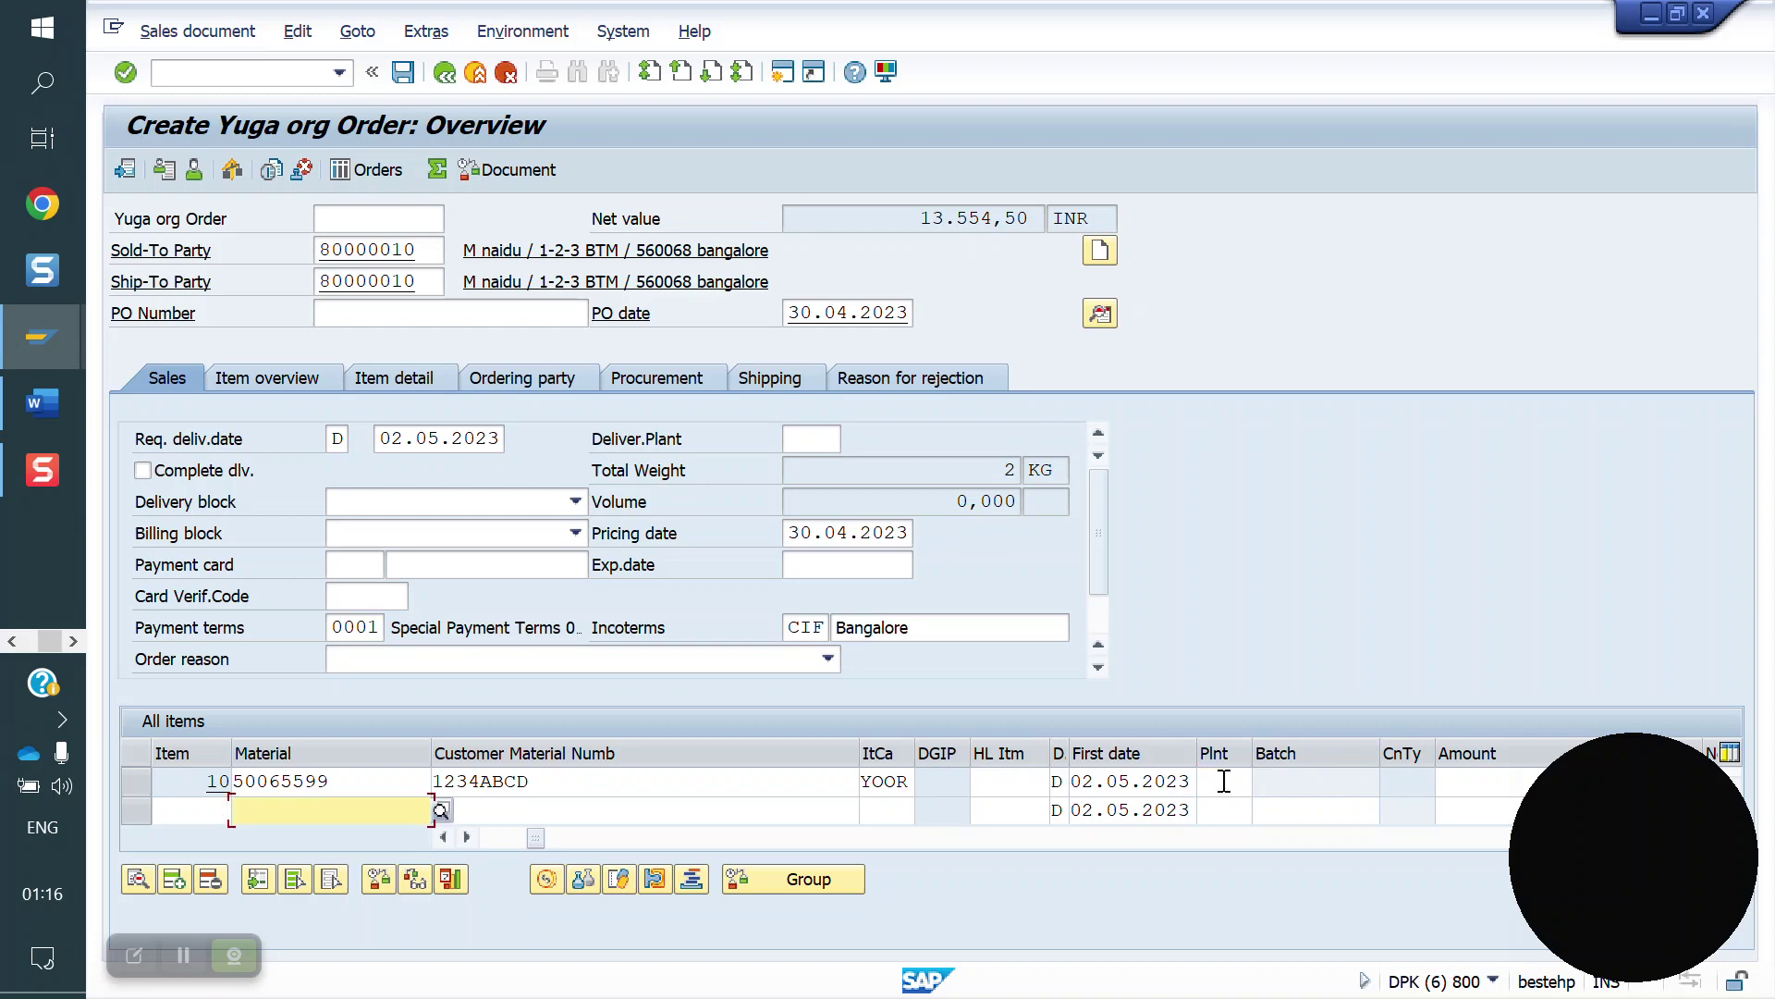
left_click(297, 33)
left_click(408, 369)
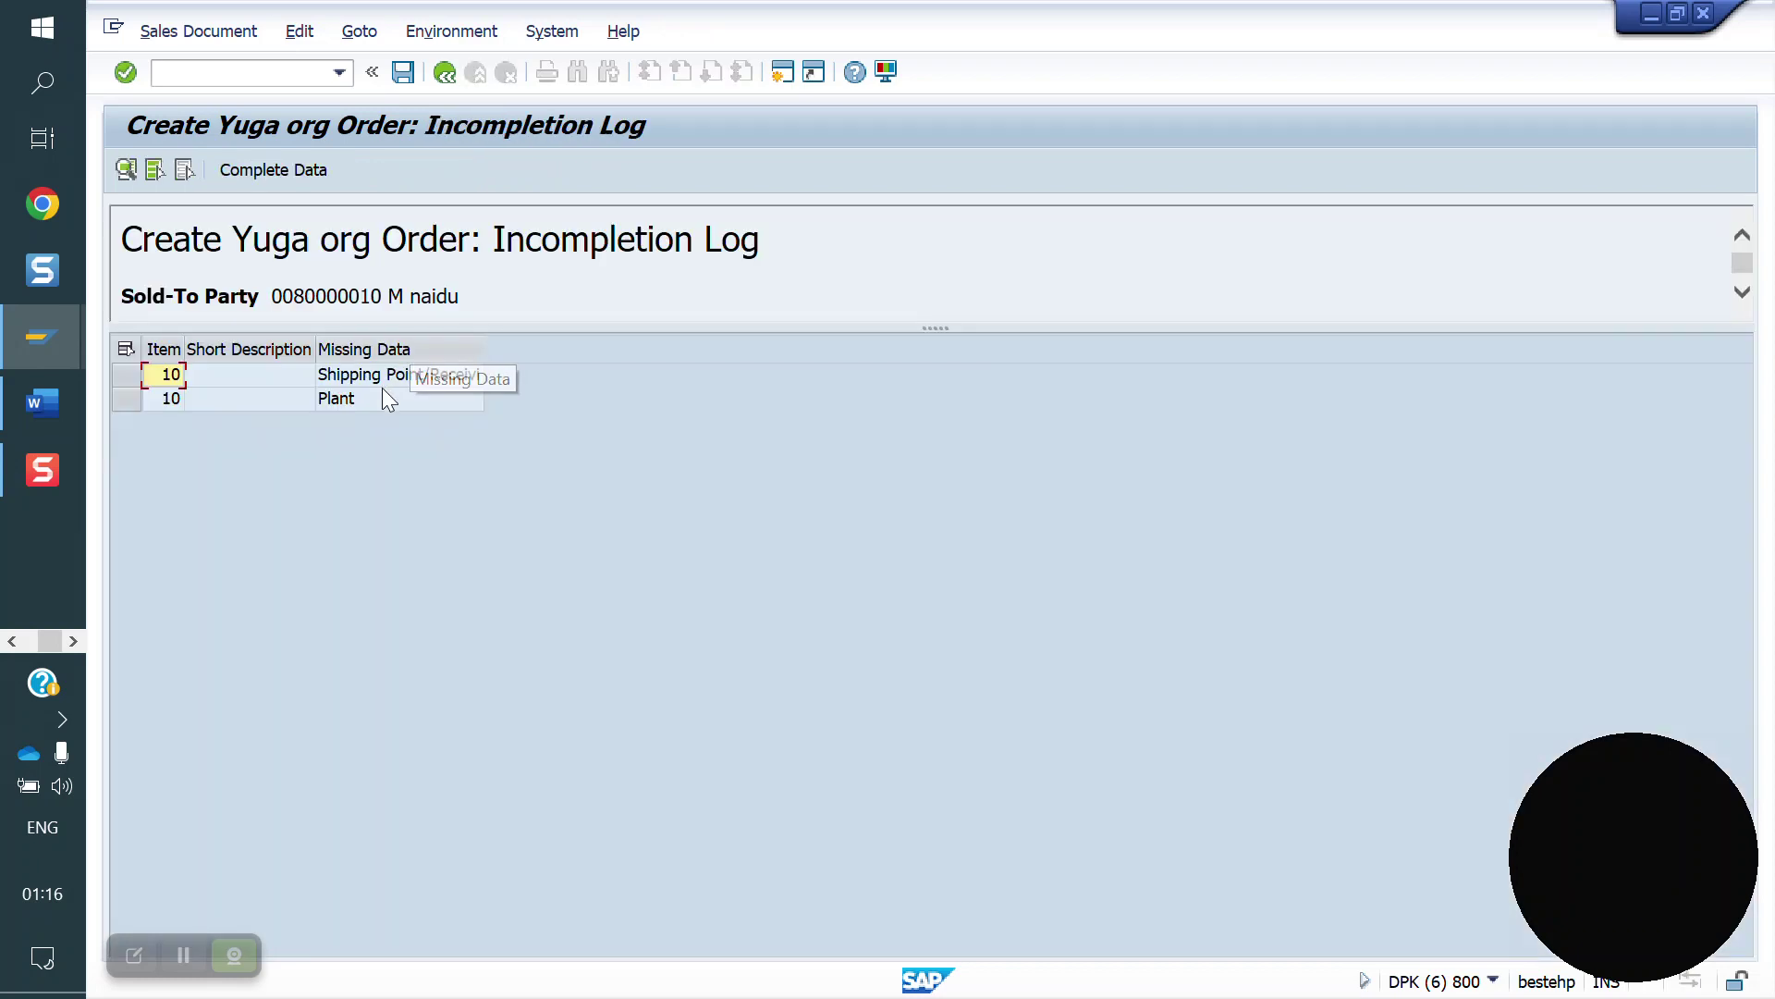
- Leave the order, open material 50065599 in MM02, and select the Sales Org. Data 1 view
left_click(261, 76)
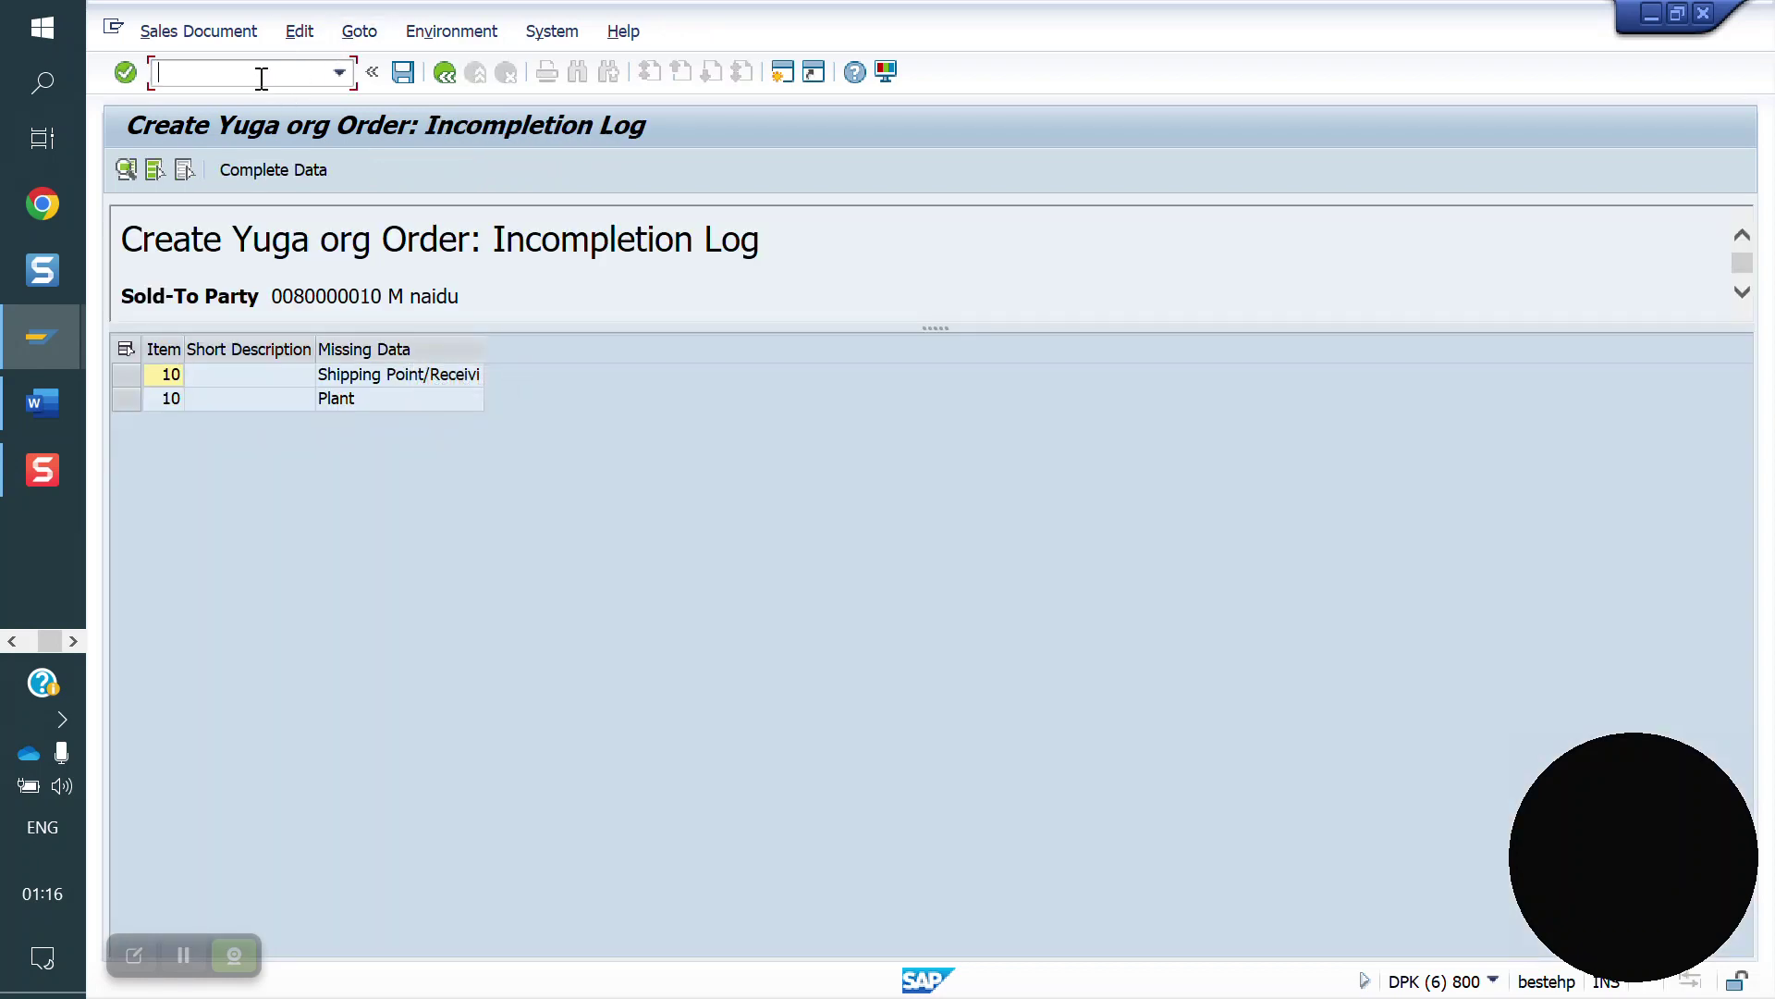
type("/nmm02")
key("Return")
key("Return")
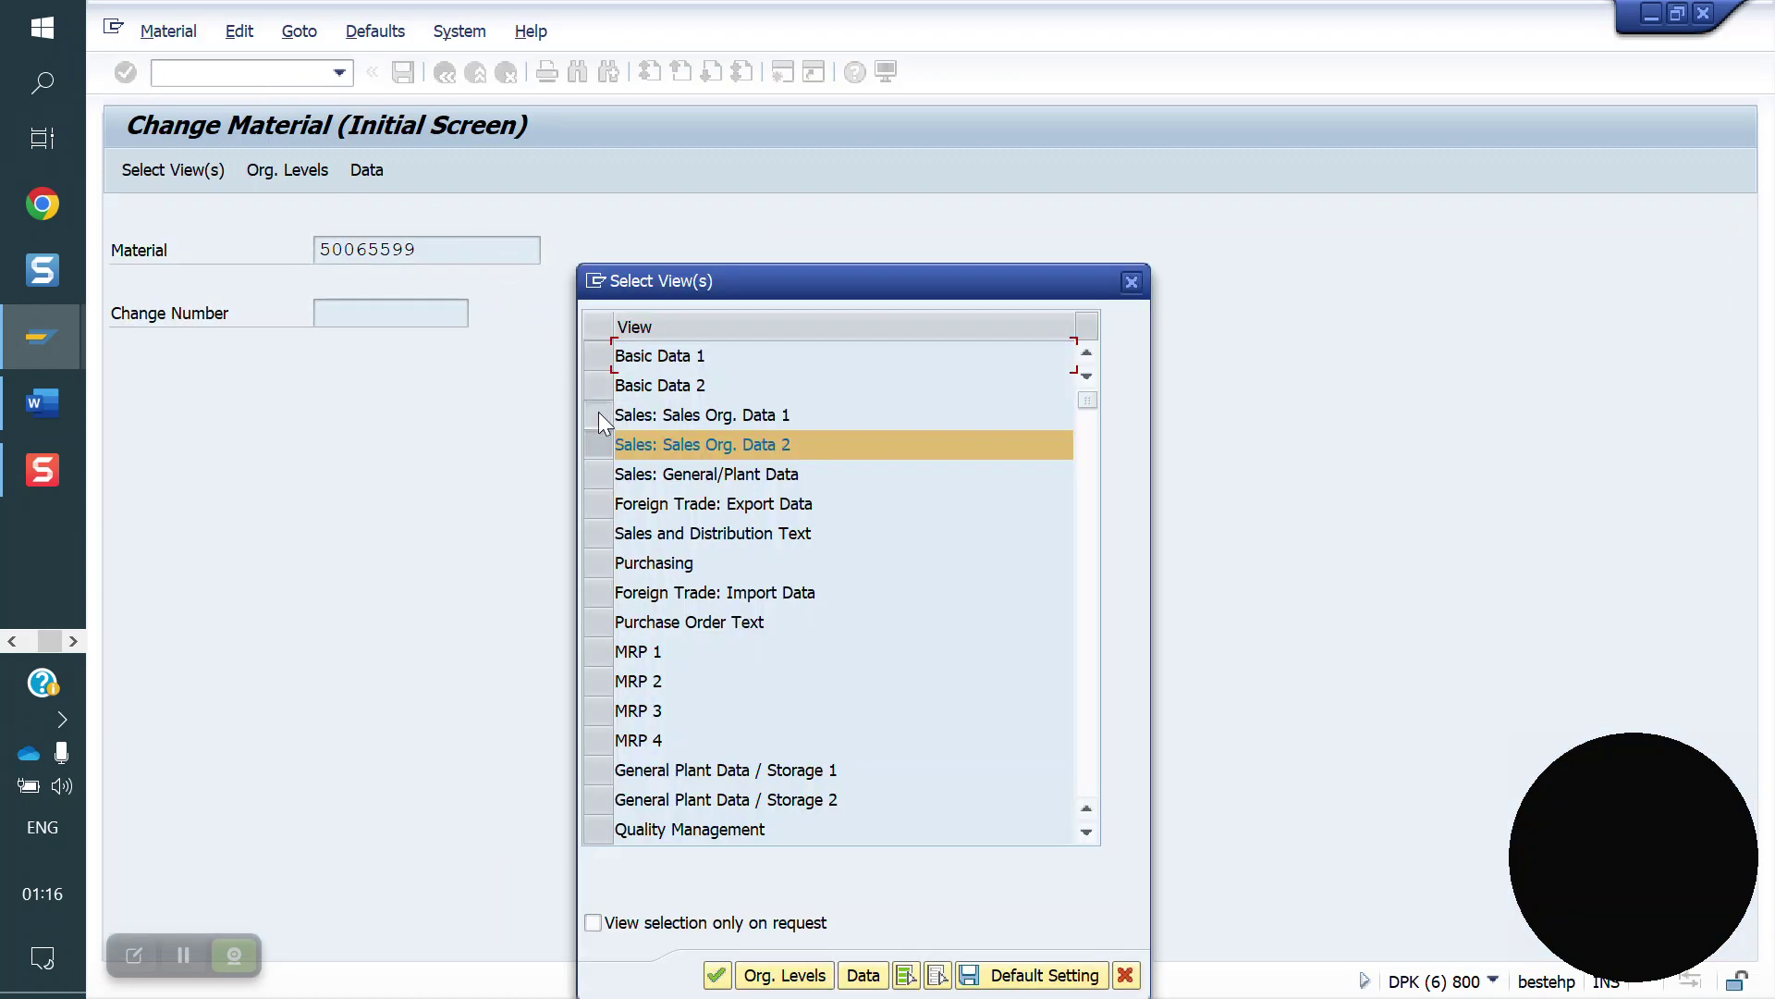
left_click(597, 414)
key("Return")
- Set the organizational levels to plant YO10, sales organization YO10 and distribution channel YD and open the material
key("Down")
key("Return")
key("Tab")
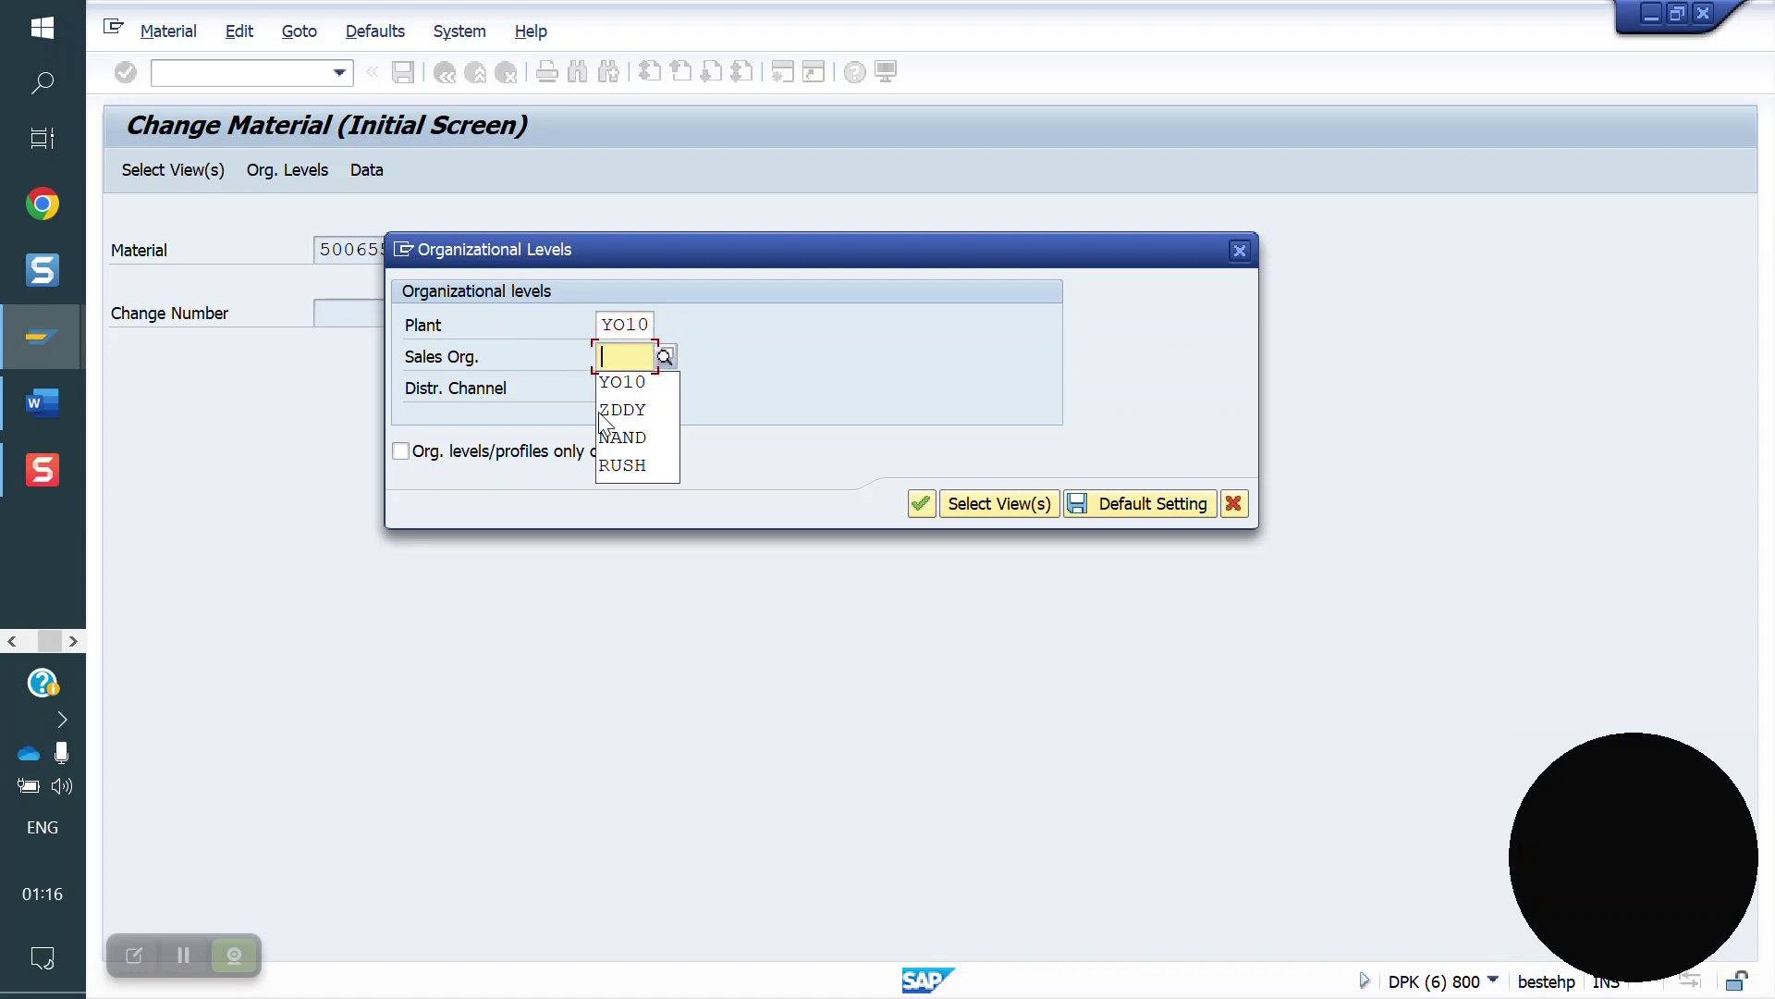
key("Down")
key("Return")
key("Tab")
key("Down")
key("Return")
key("Return")
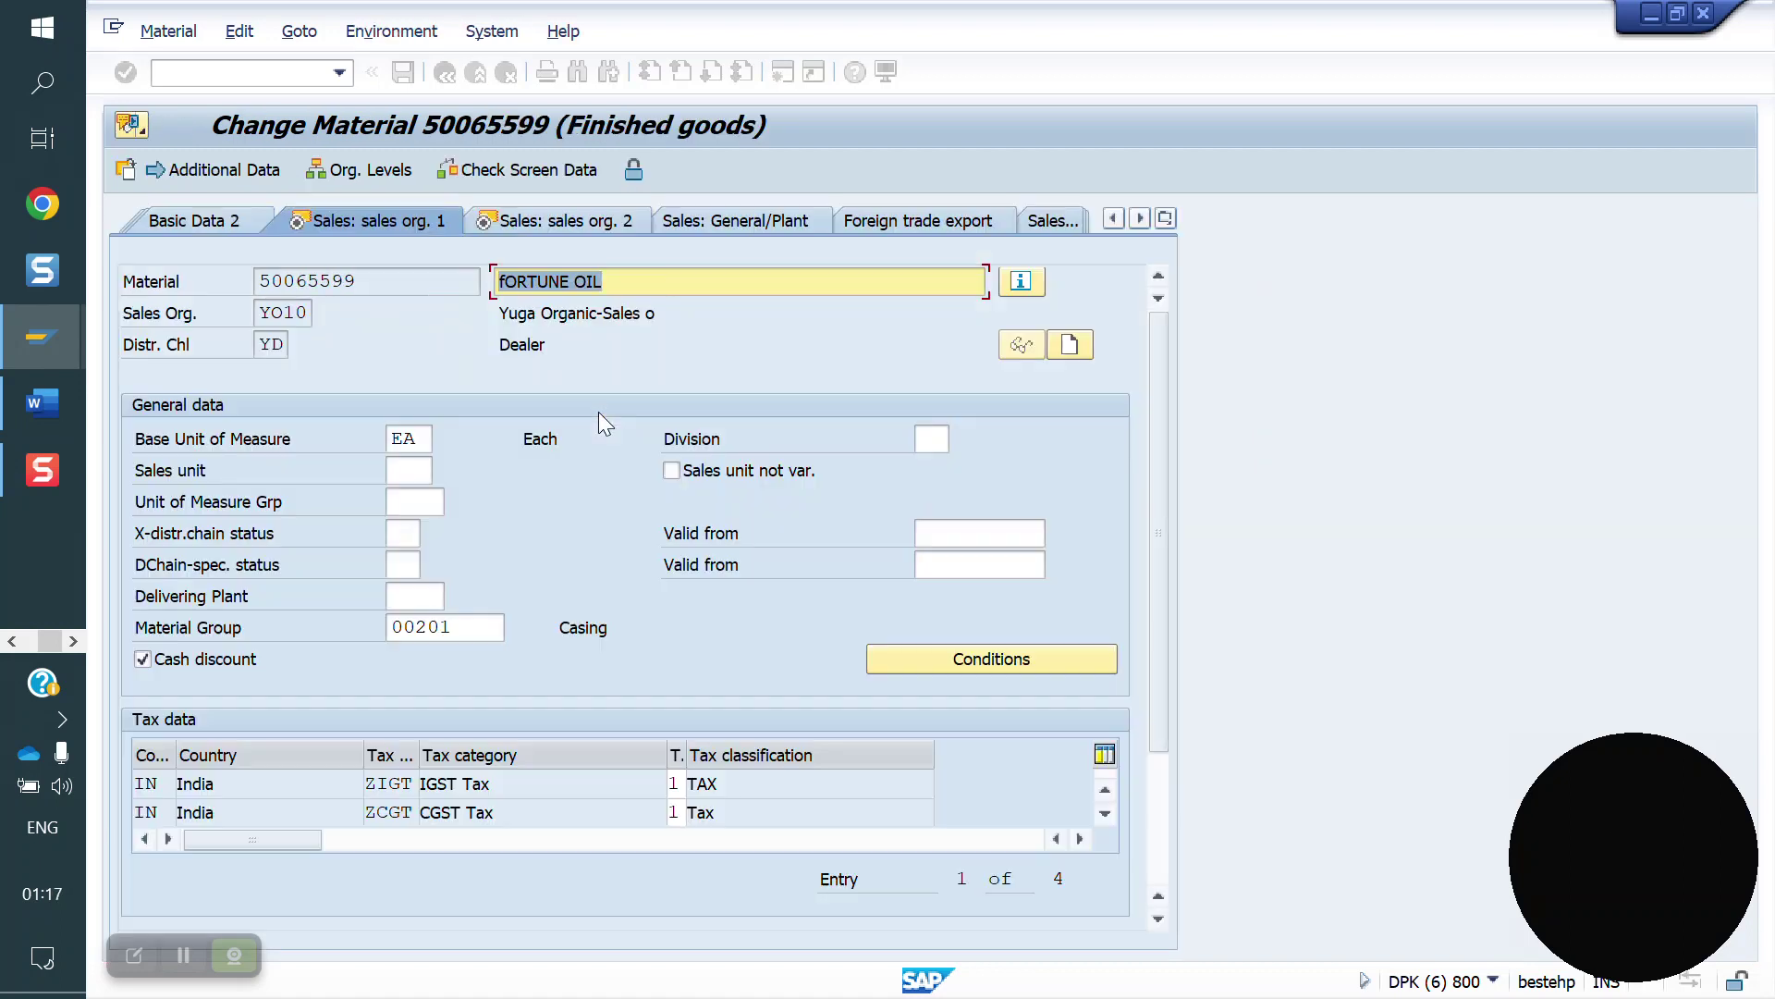
- Set the material's delivering plant to YO20 and save the material
left_click(435, 594)
key("Down")
key("Return")
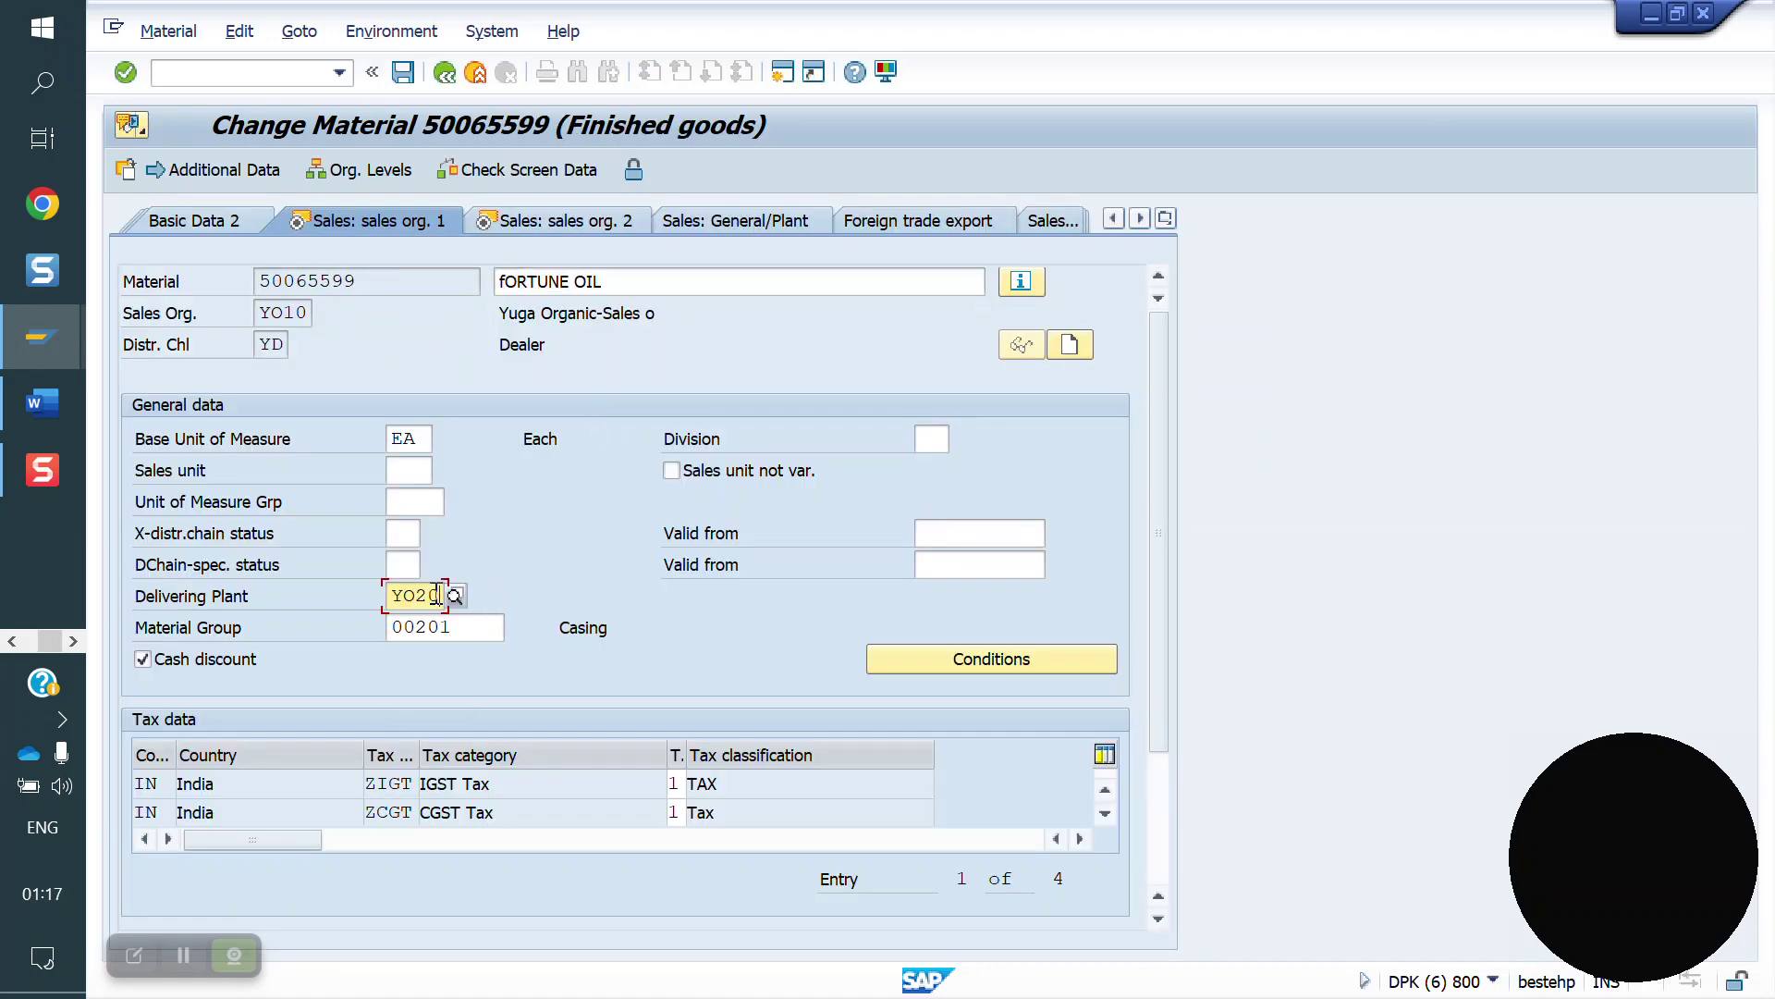
key("Return")
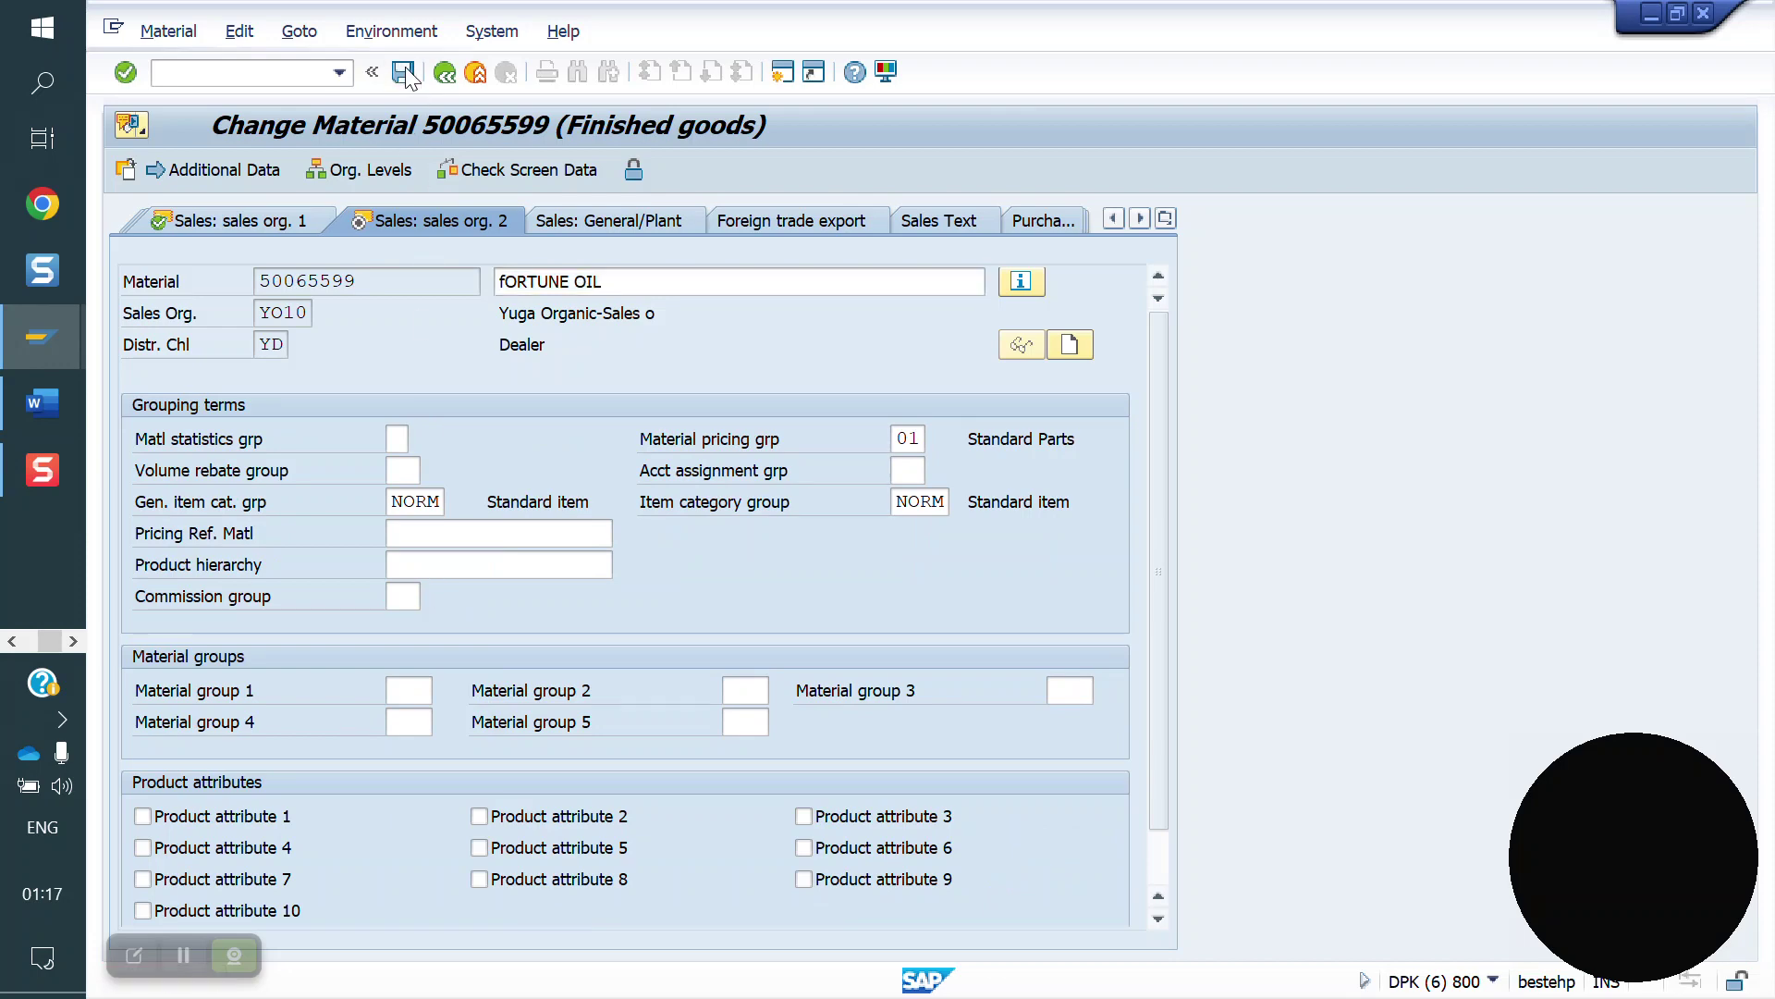
left_click(407, 76)
- Create a new YOOR sales order in VA01 and enter the sold-to customer number
left_click(214, 76)
type("/nva01")
key("Return")
key("BackSpace")
key("Down")
key("Return")
key("Return")
key("BackSpace")
key("Down")
key("Return")
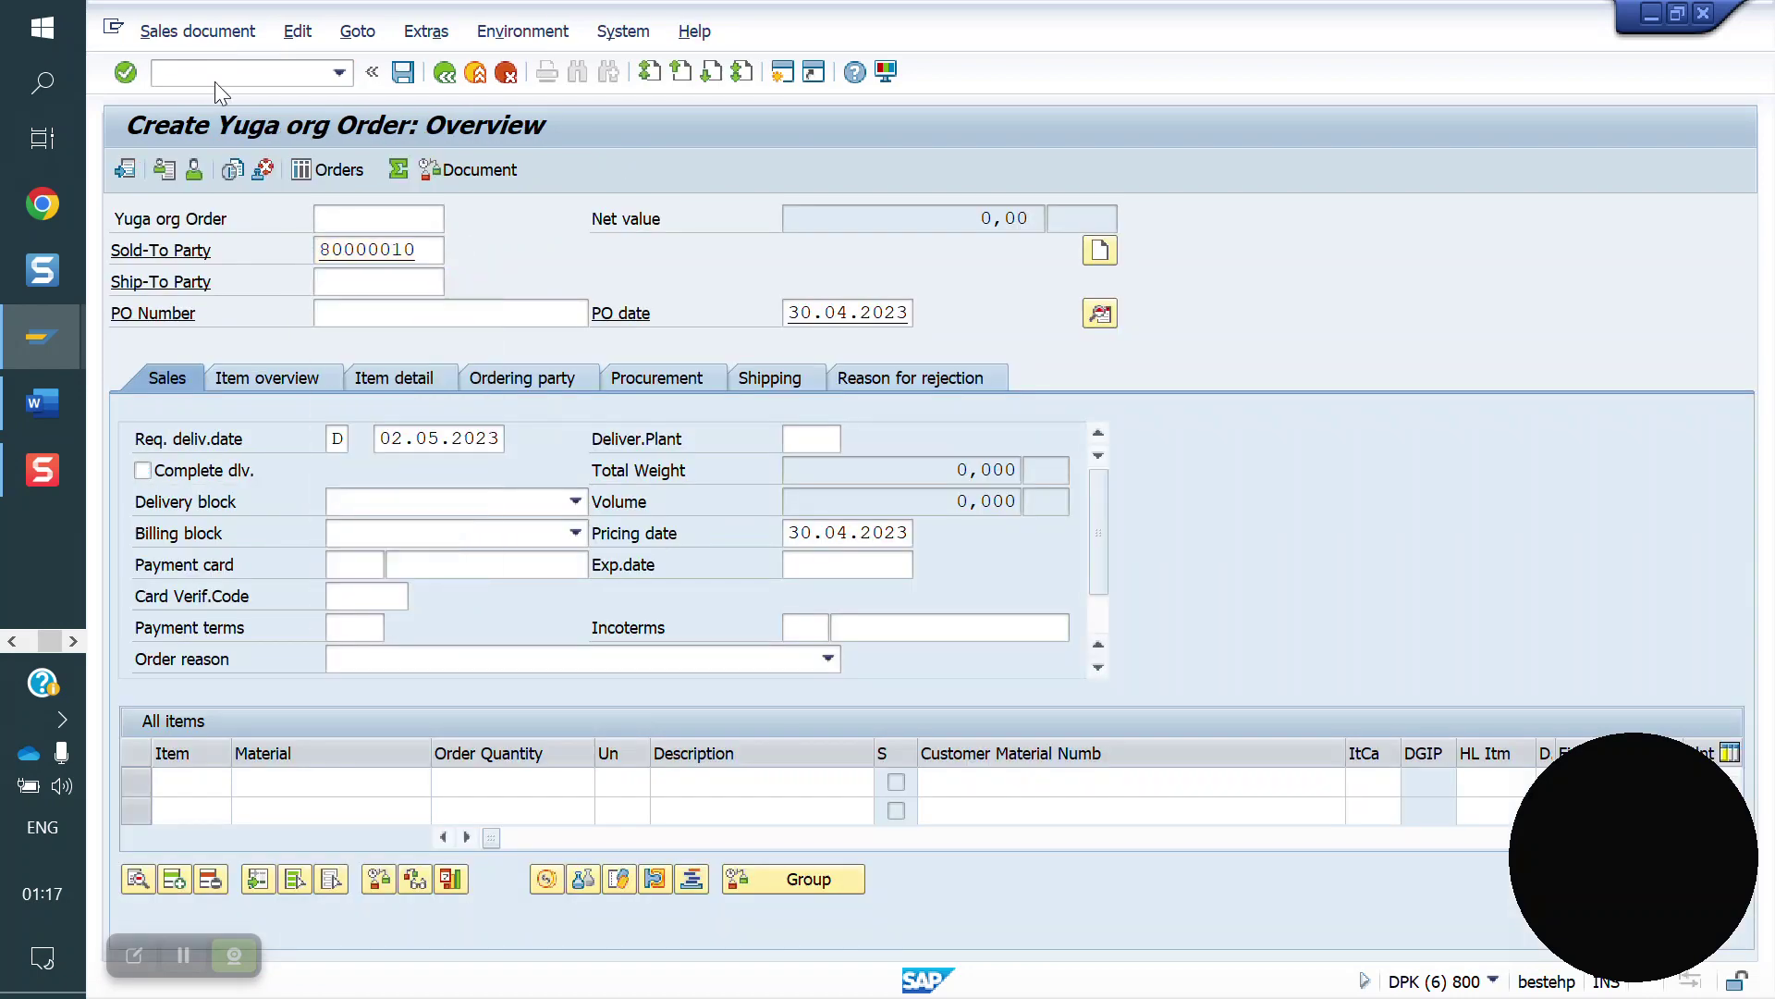
key("Return")
- Add material 50065599 with a quantity of 1, continue past the availability control, and check the item's plant
key("BackSpace")
key("Down")
key("Return")
key("Return")
key("BackSpace")
key("Down")
key("Return")
key("Return")
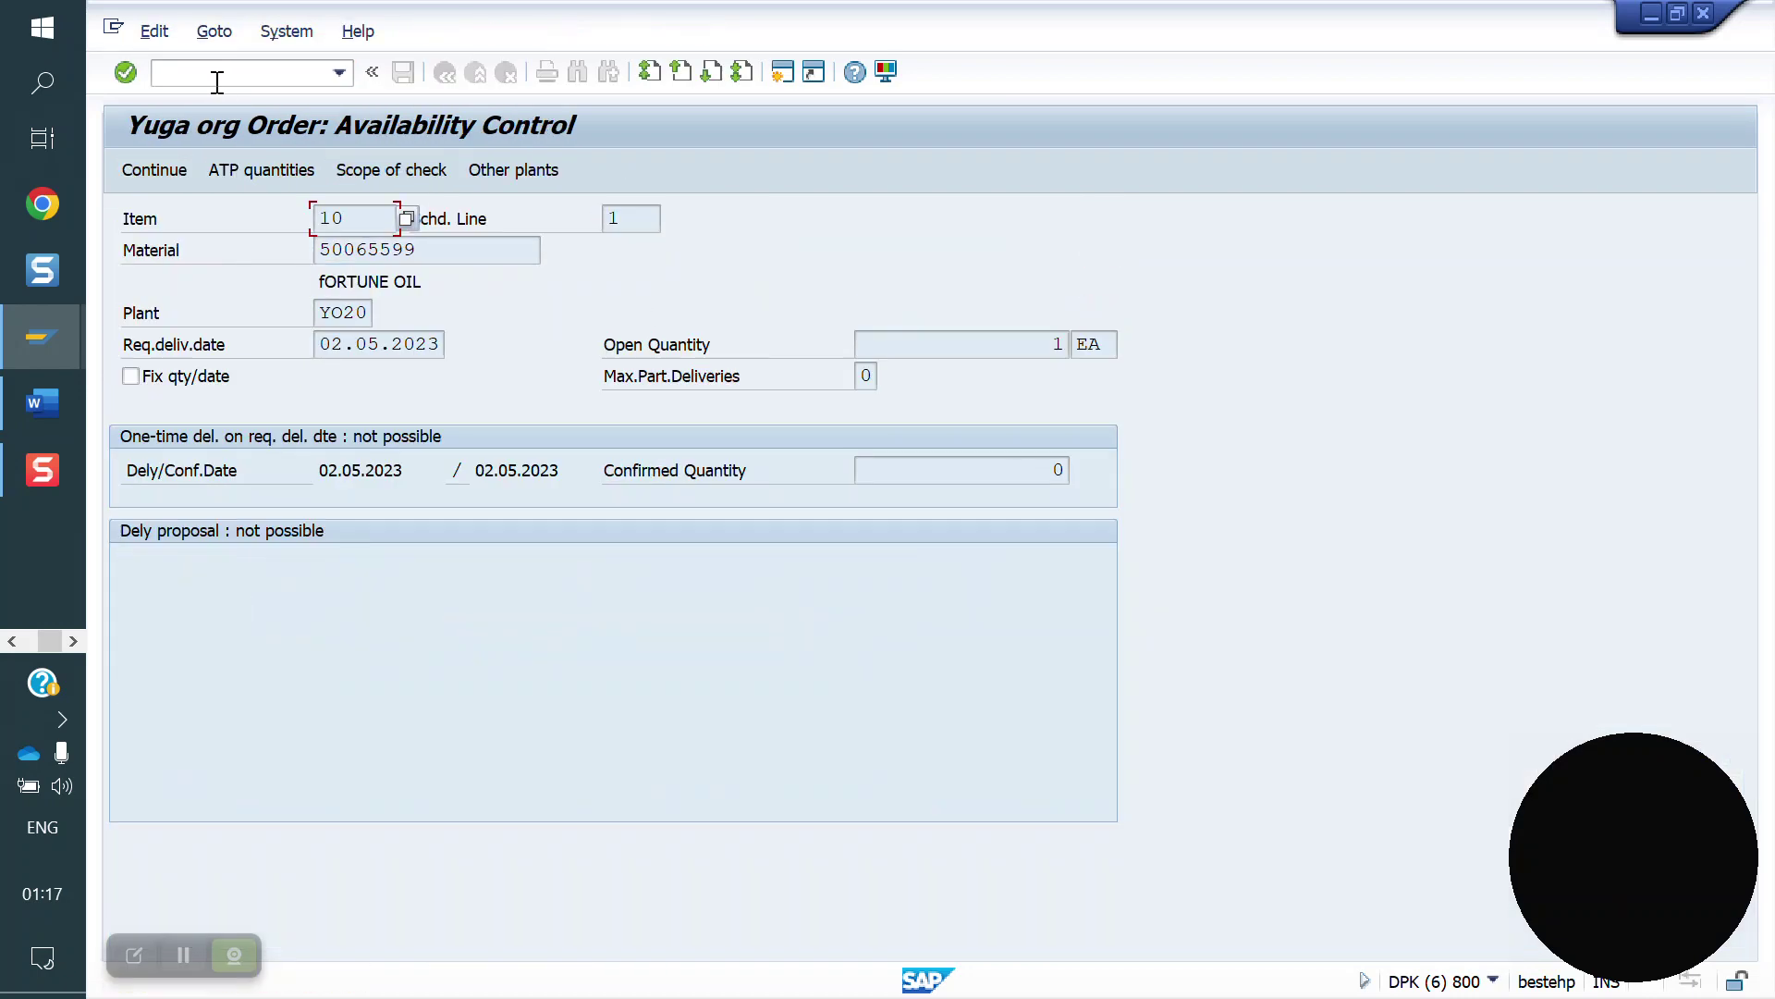
left_click(168, 179)
left_click_drag(487, 838, 550, 838)
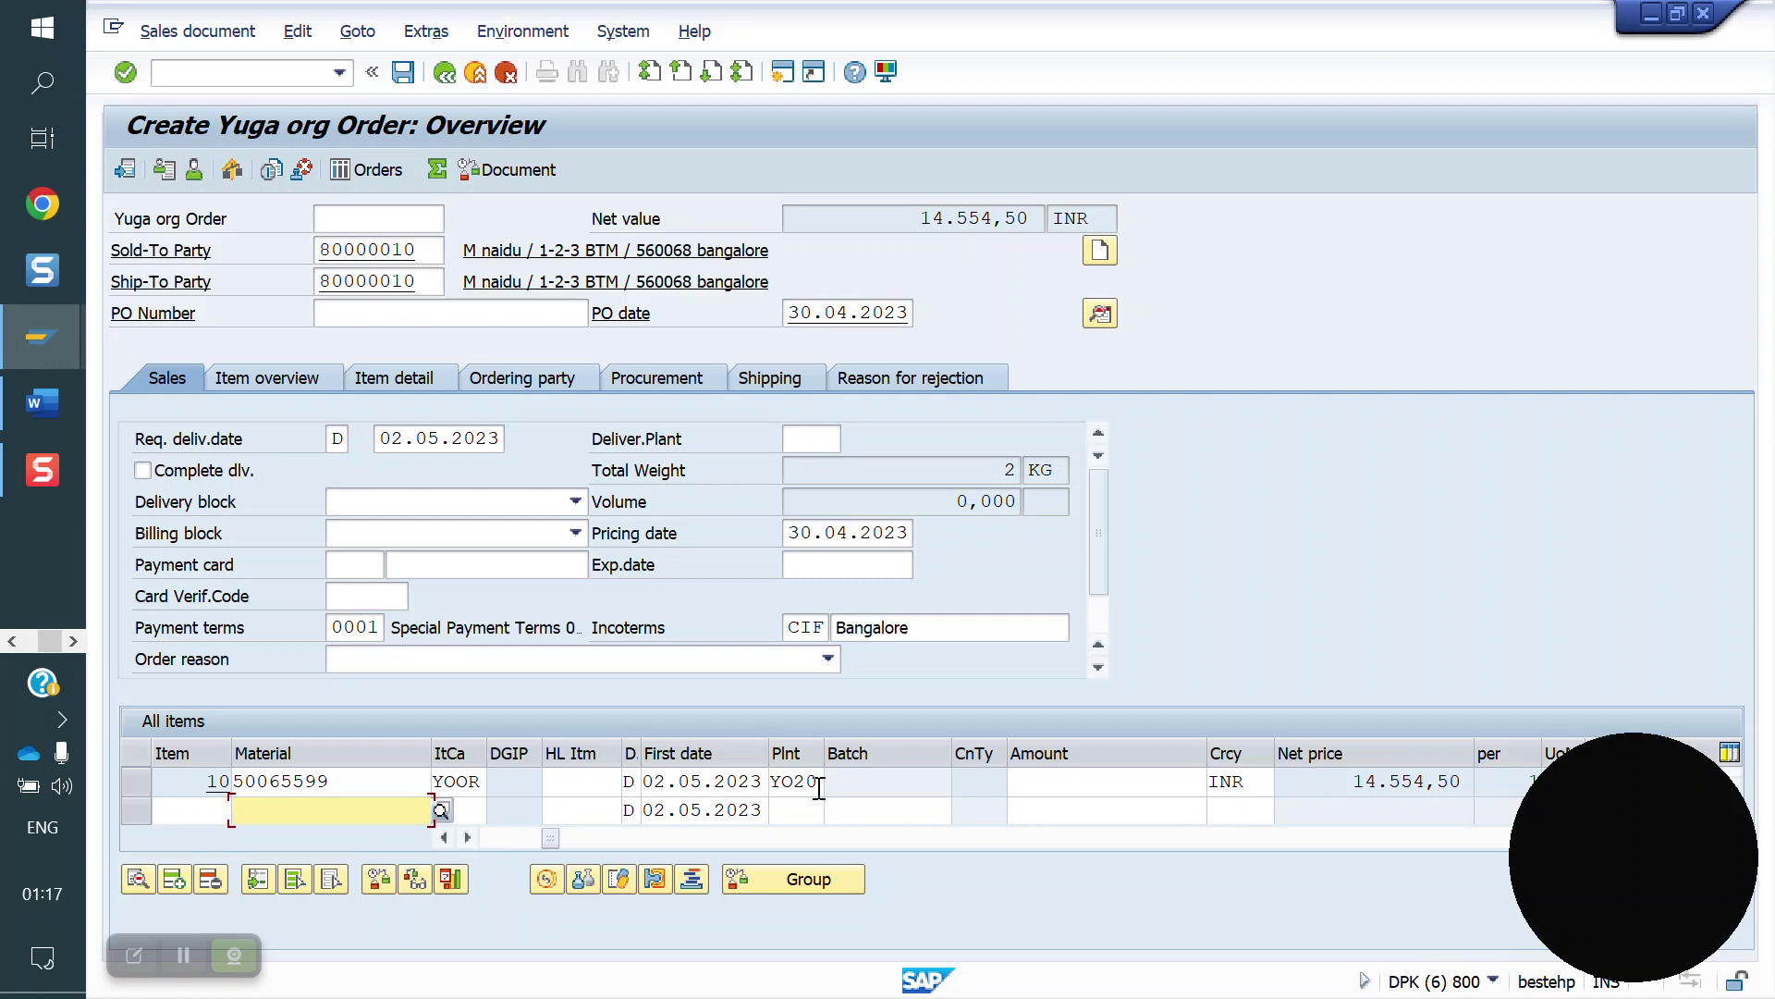
- Open the sold-to customer's shipping data from the order and switch it to change mode
left_click(195, 172)
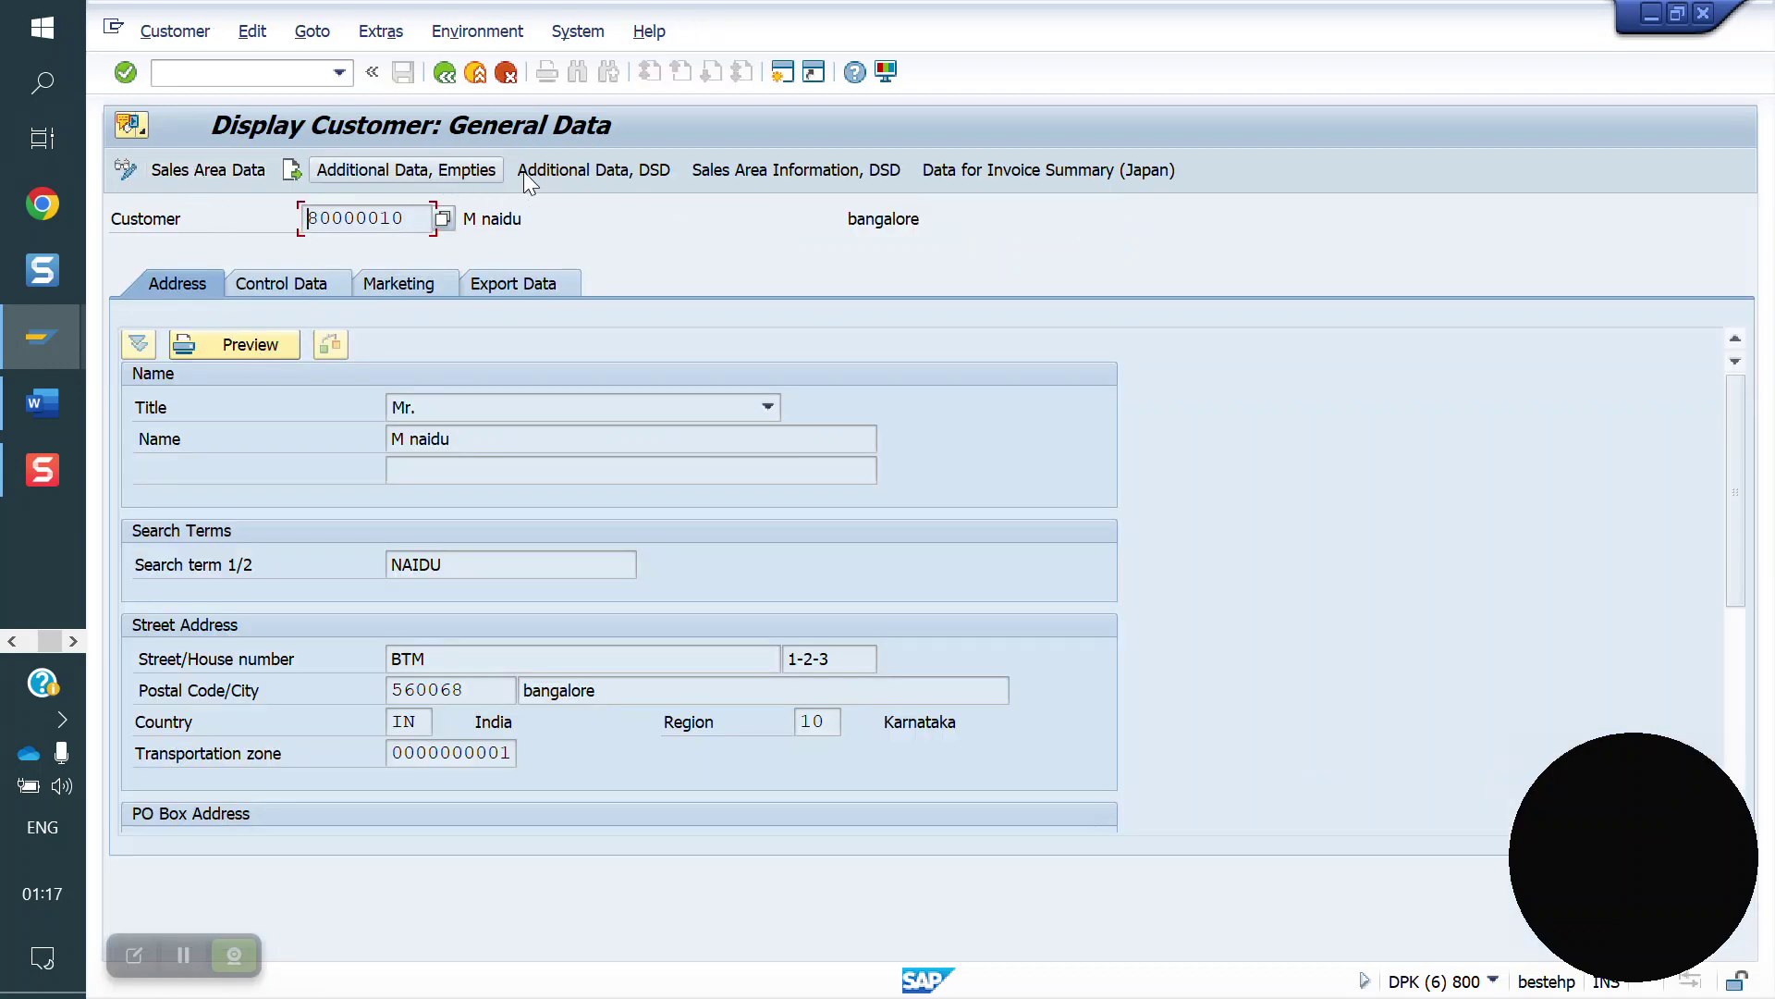
left_click(210, 172)
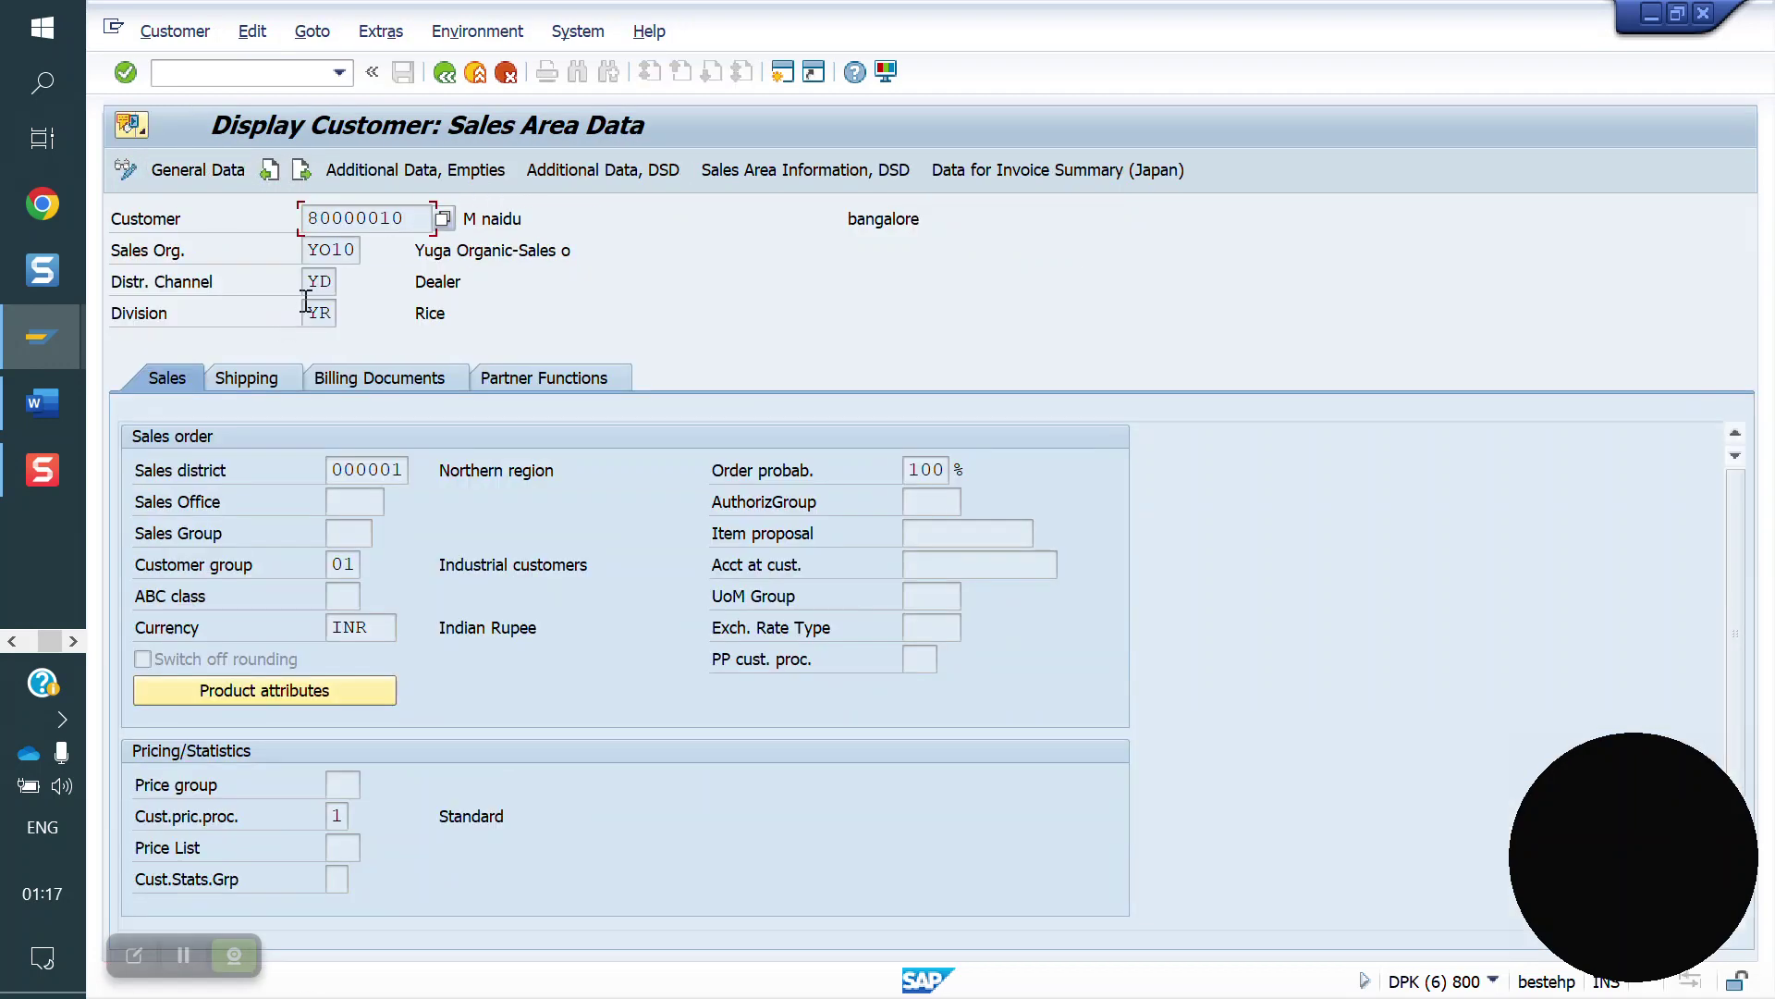
left_click(258, 372)
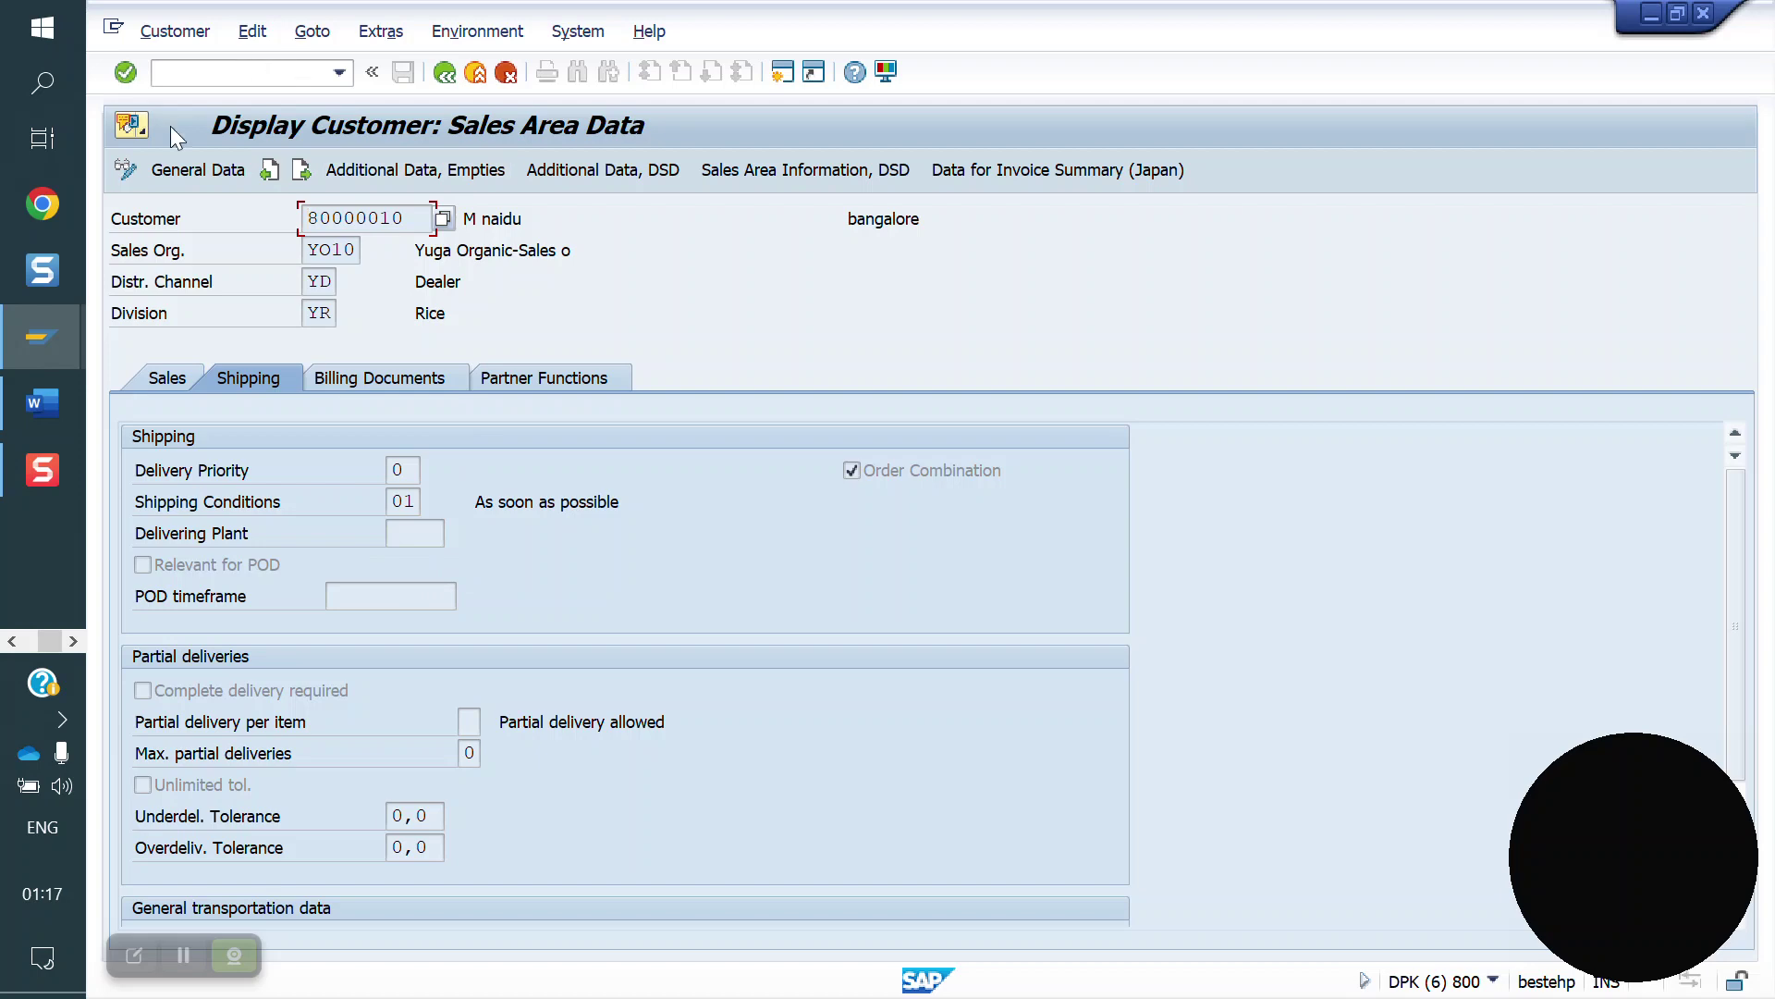
left_click(129, 166)
left_click(397, 468)
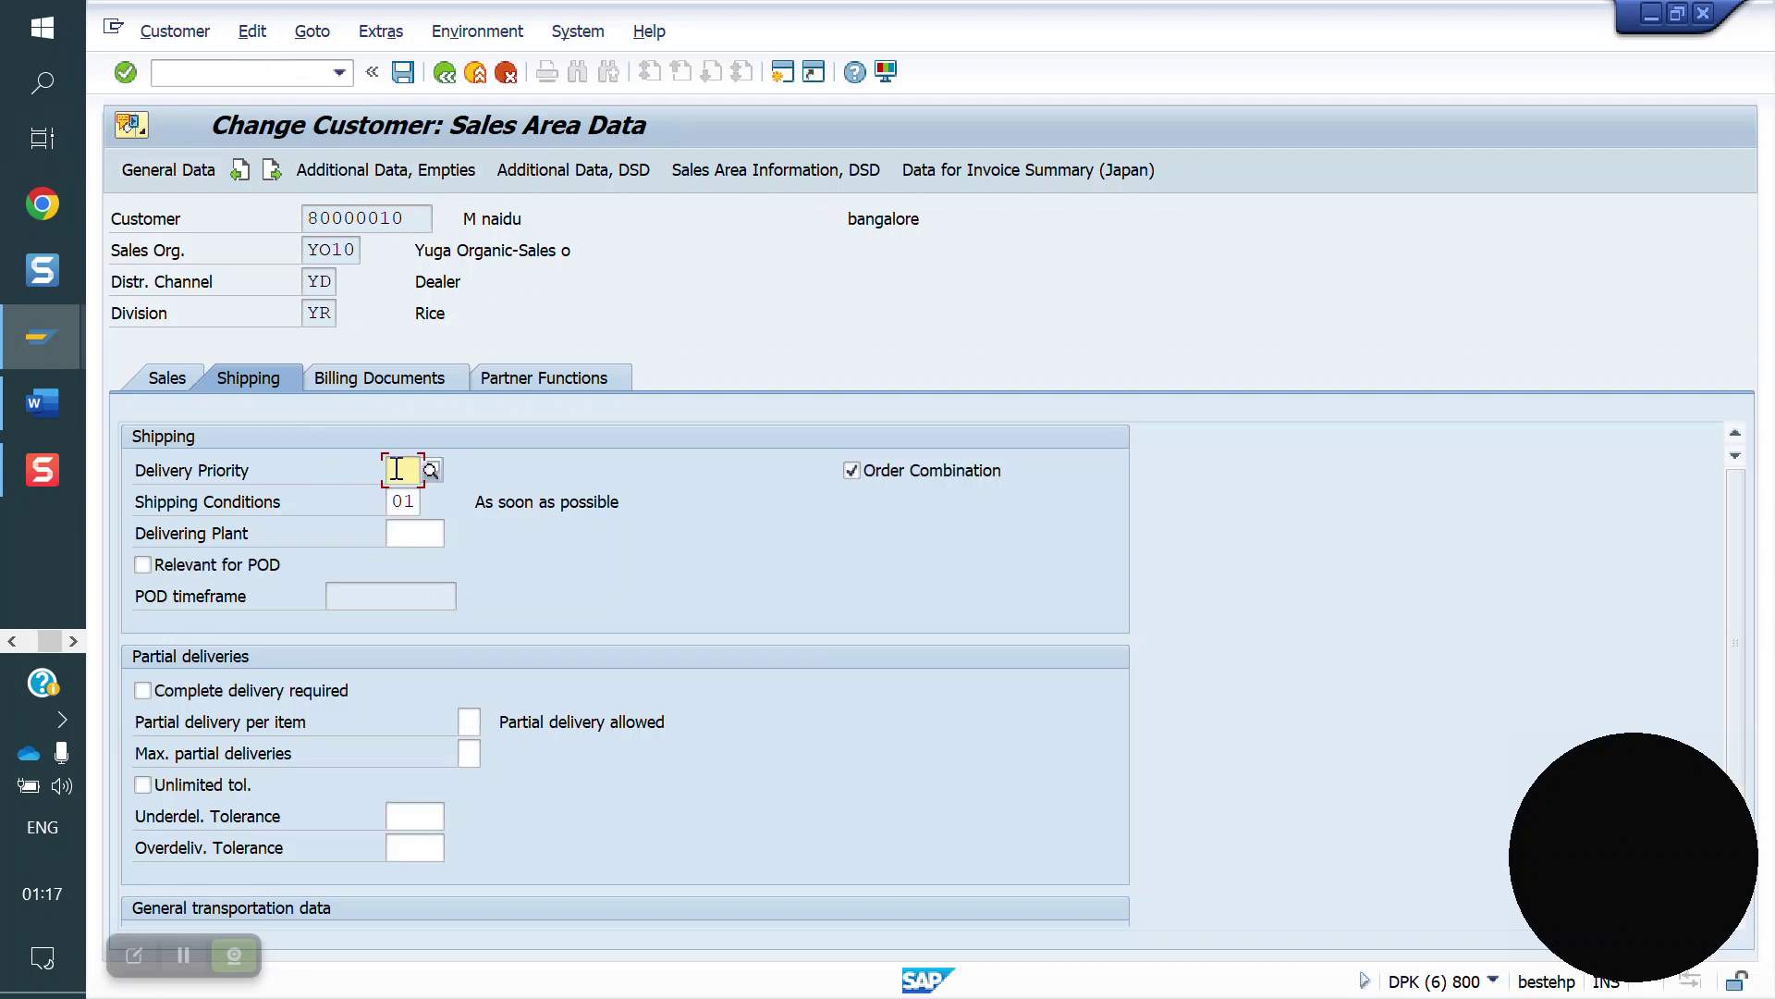
- Set the customer's delivering plant to YO10 and save the customer
left_click(434, 532)
key("Down")
key("Return")
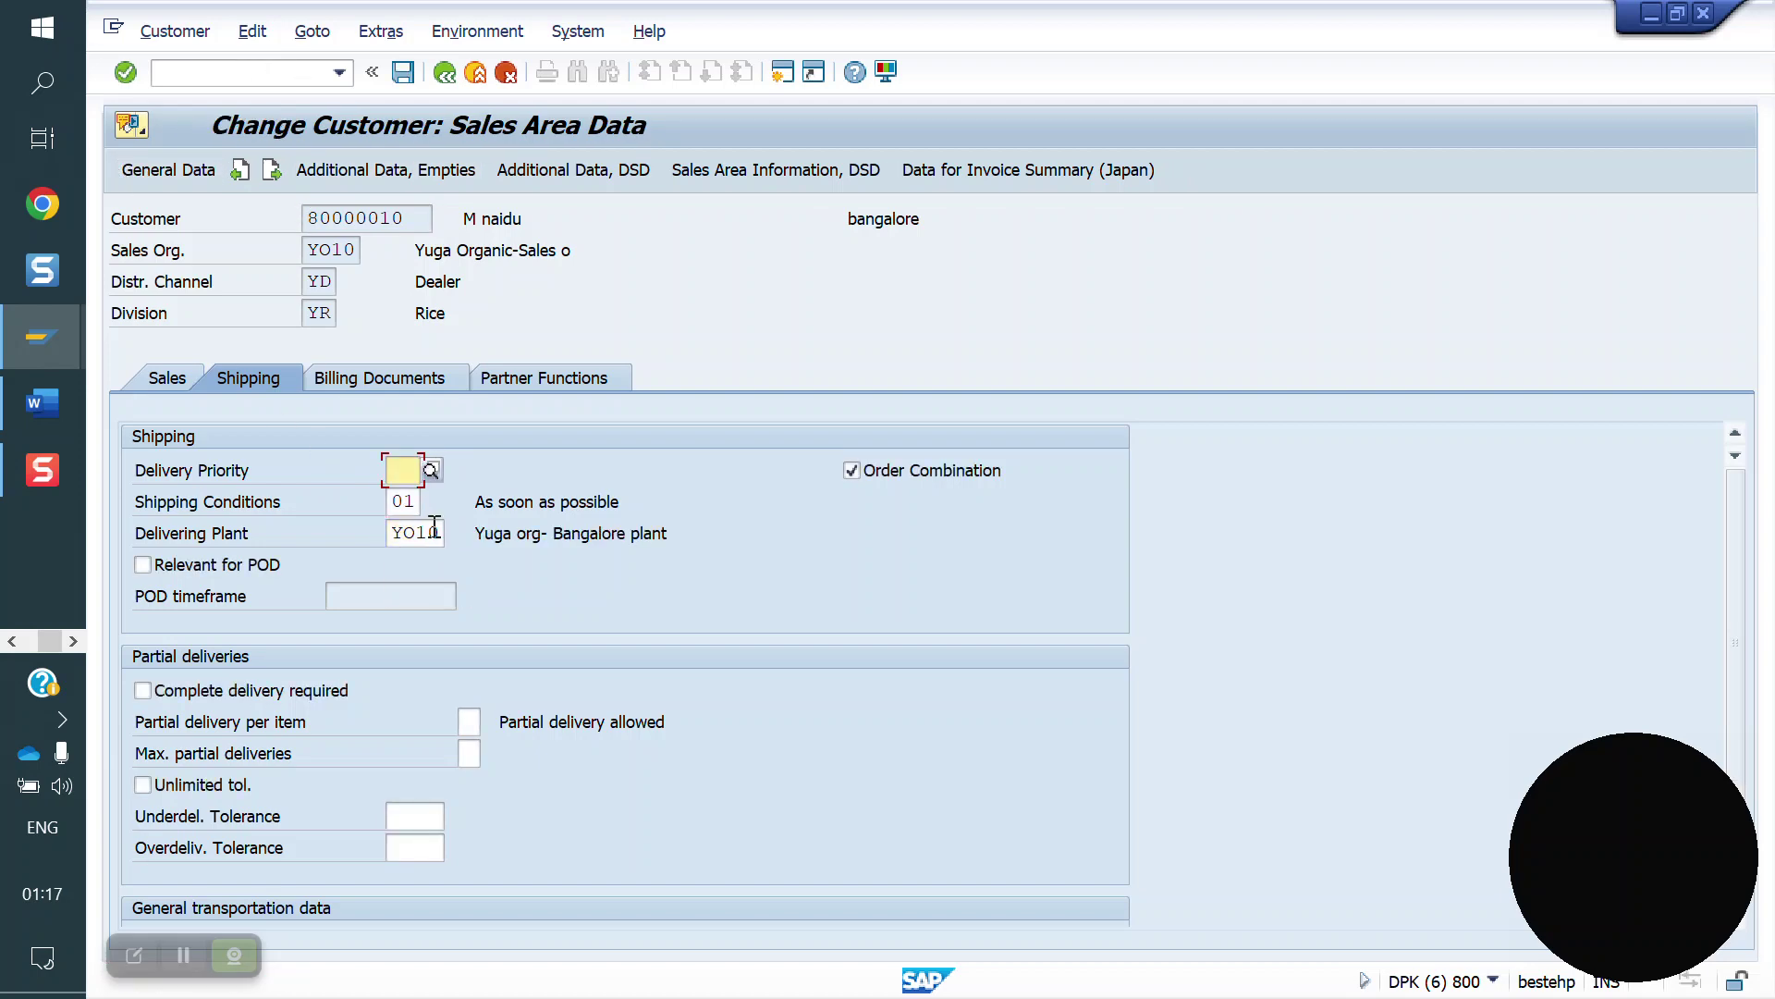
left_click(403, 74)
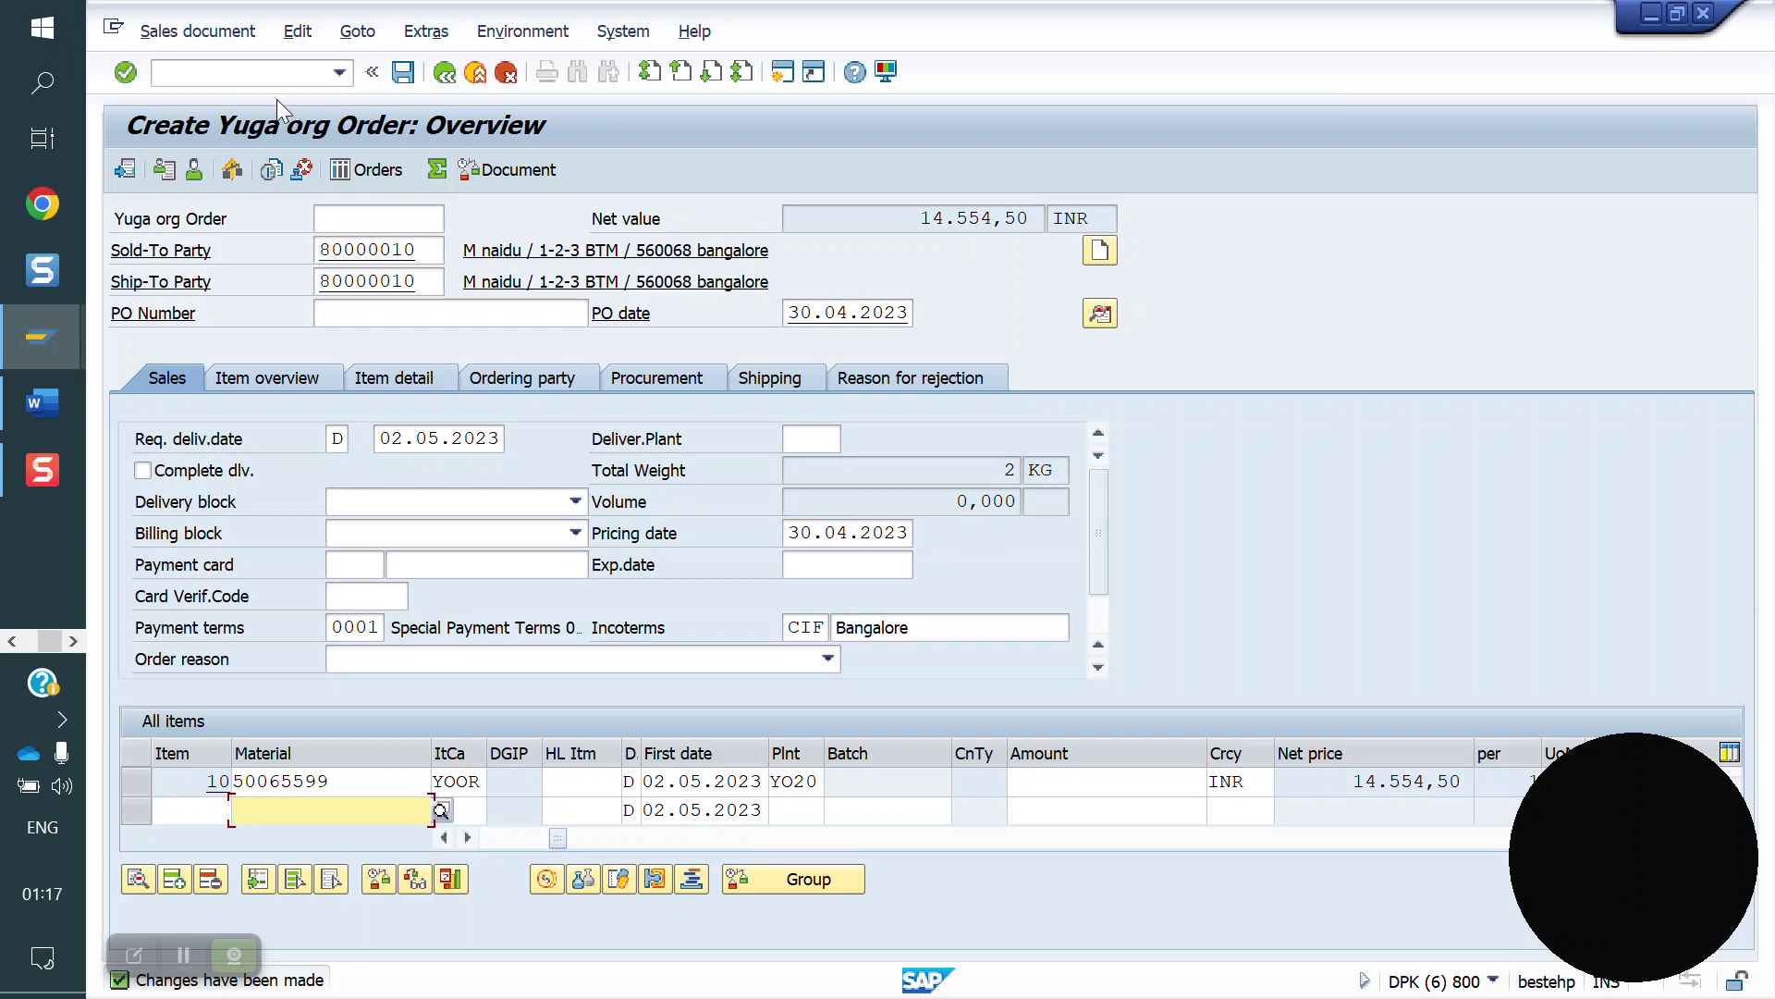
- Discard the current order, start a fresh YOOR order in VA01, and fill in the sold-to customer number
left_click(220, 72)
type("/n")
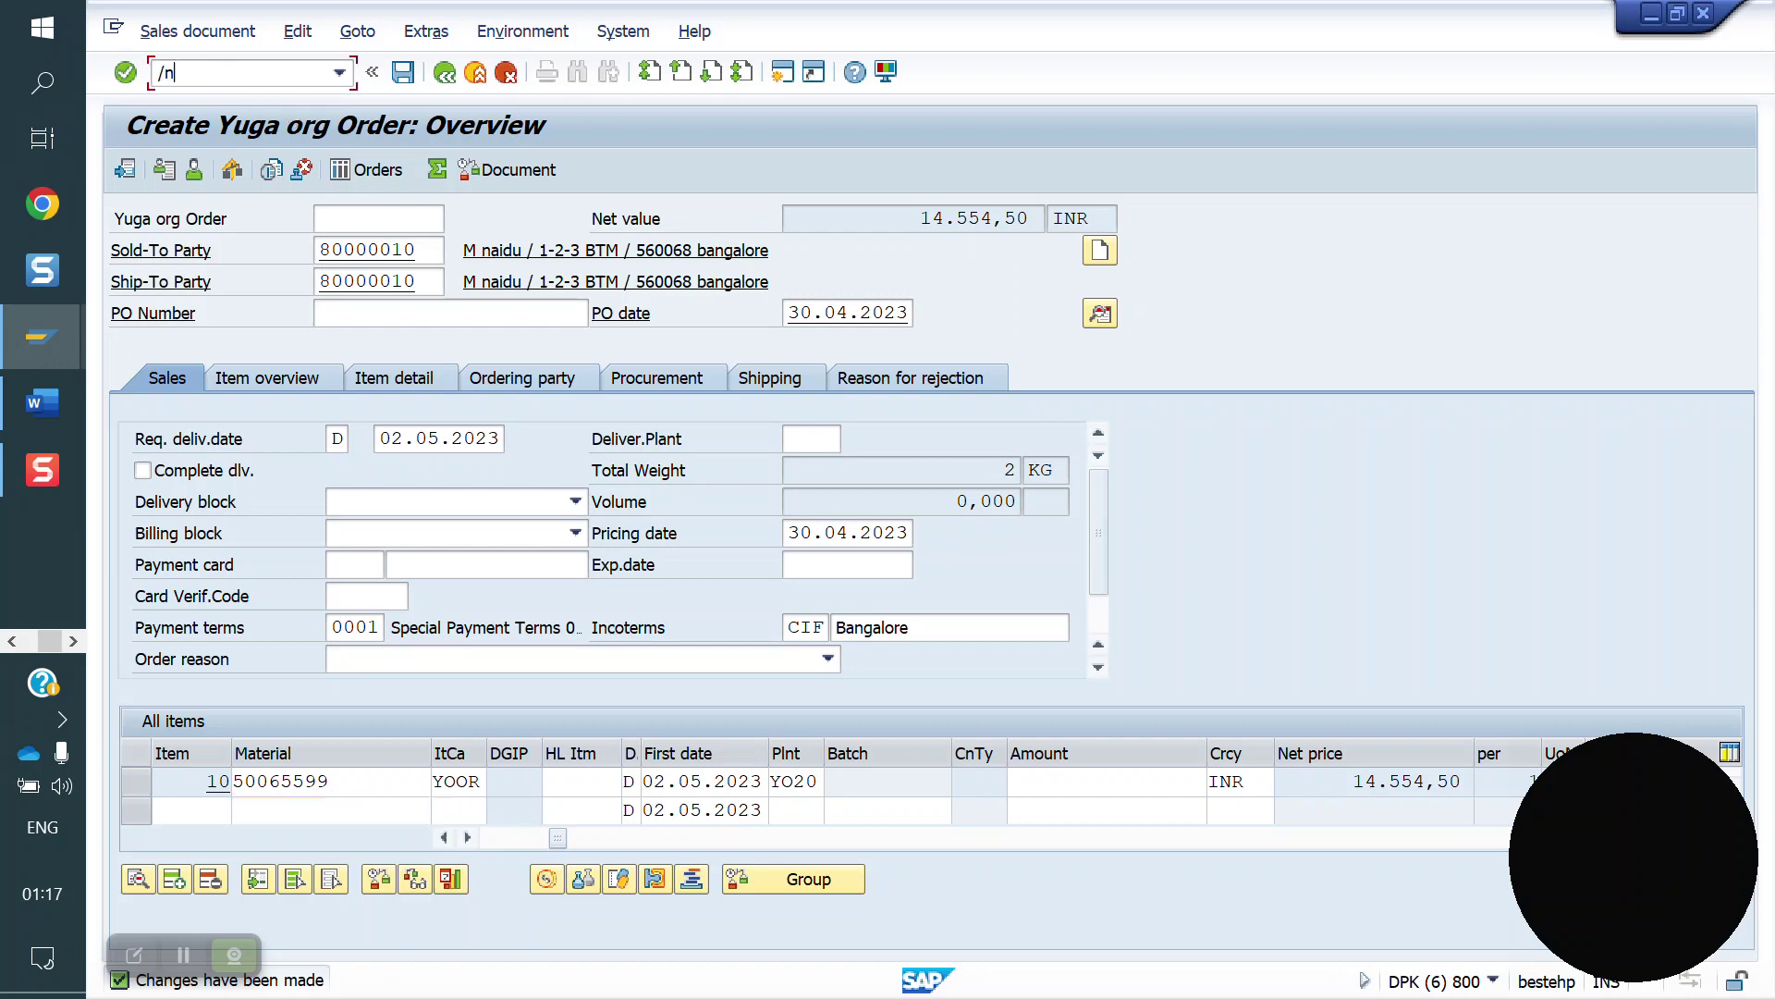
type("va01")
key("Return")
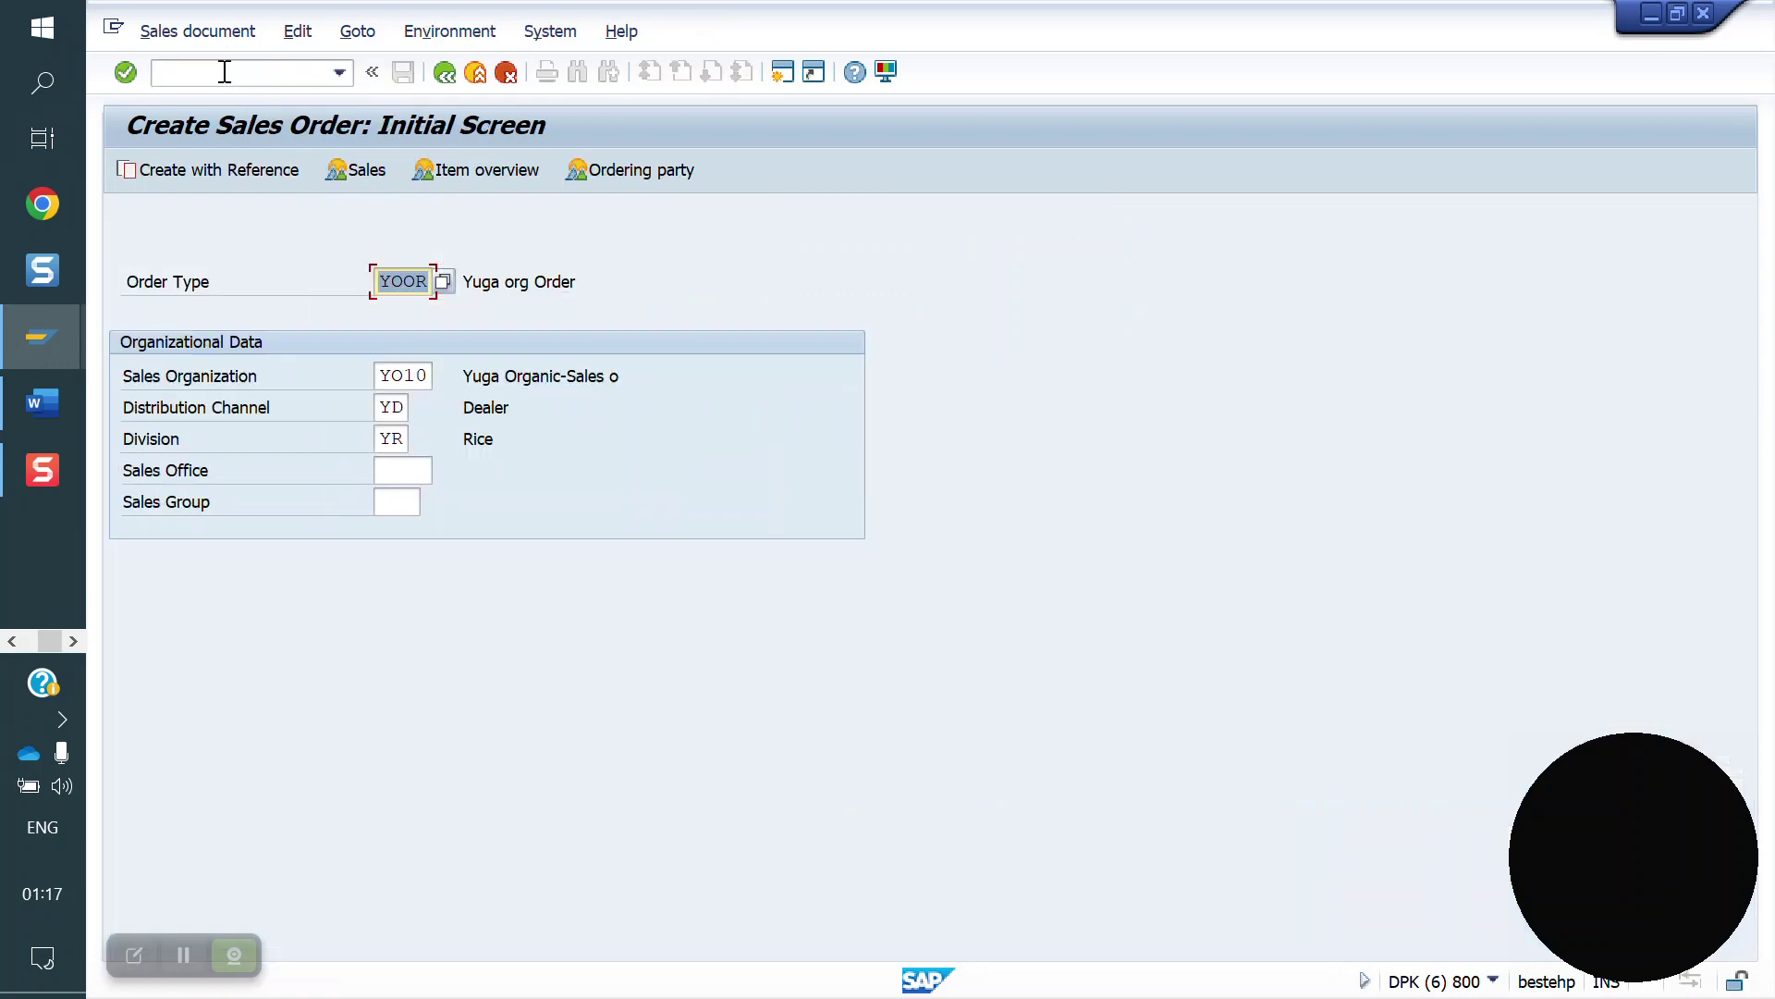
key("Return")
key("Down")
key("Return")
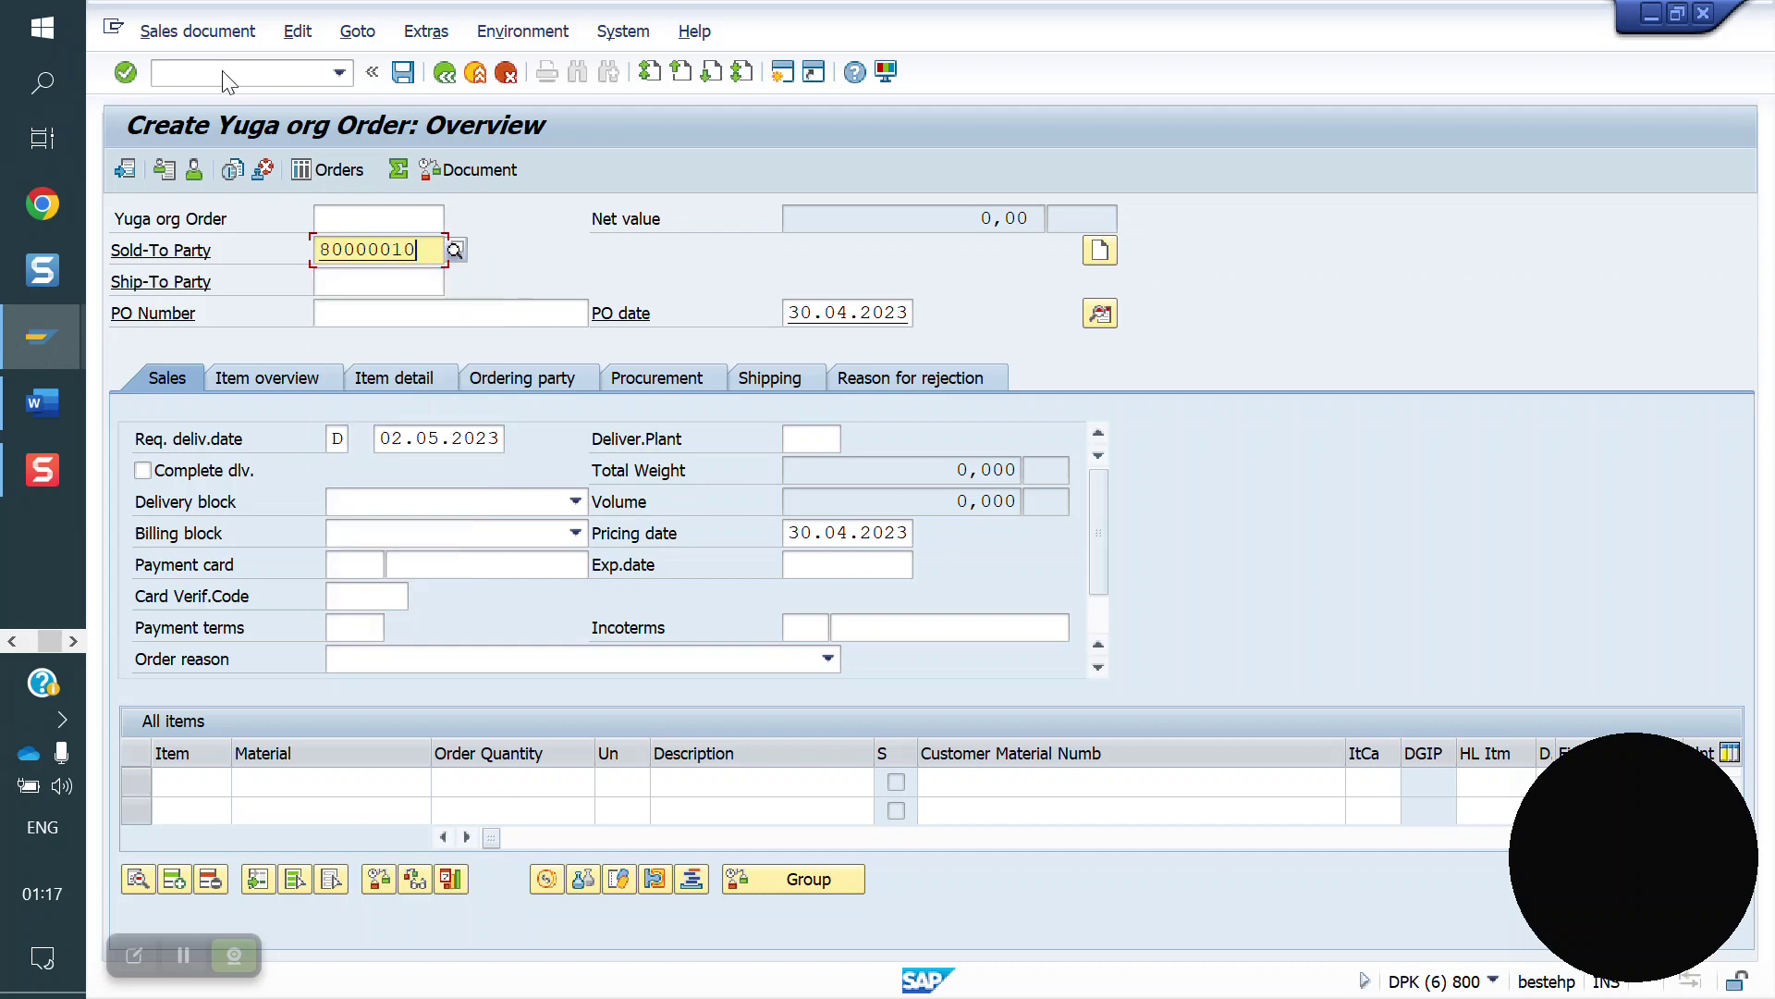
- Add material 50065599 with a quantity of 1 to the order and check the plant assigned to the item
key("Return")
key("Down")
key("Return")
key("Return")
key("Down")
key("Return")
key("Return")
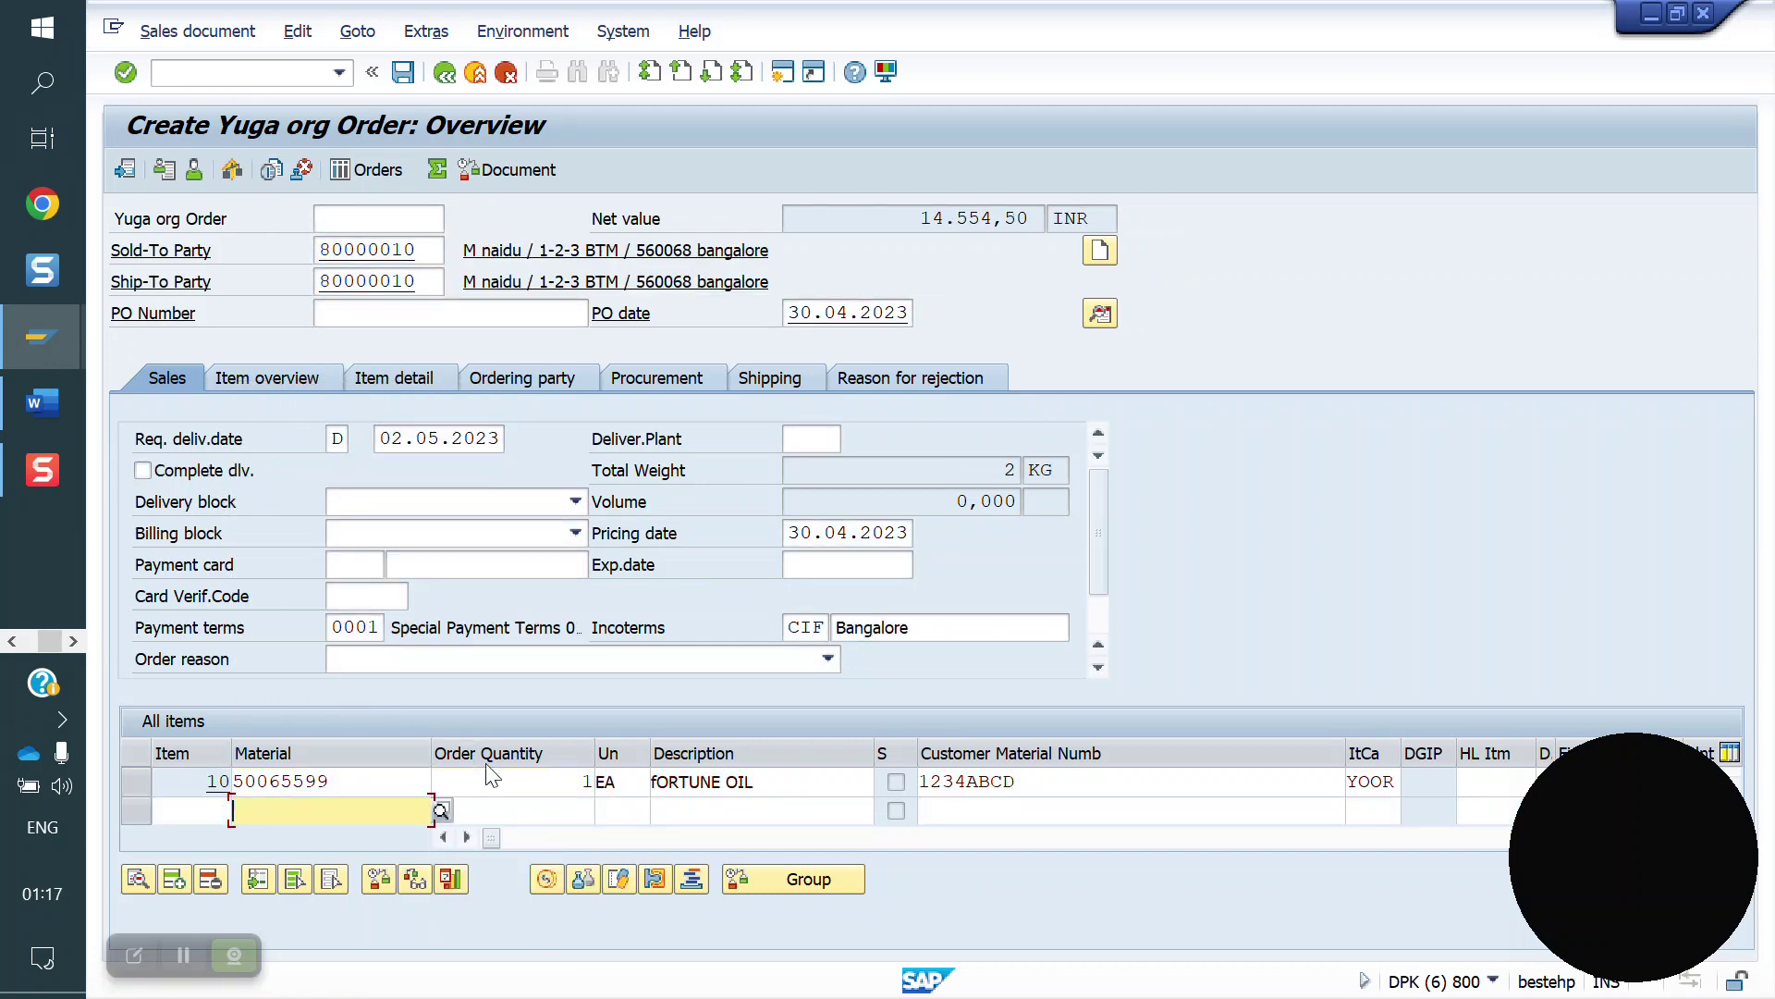
left_click_drag(490, 837, 560, 840)
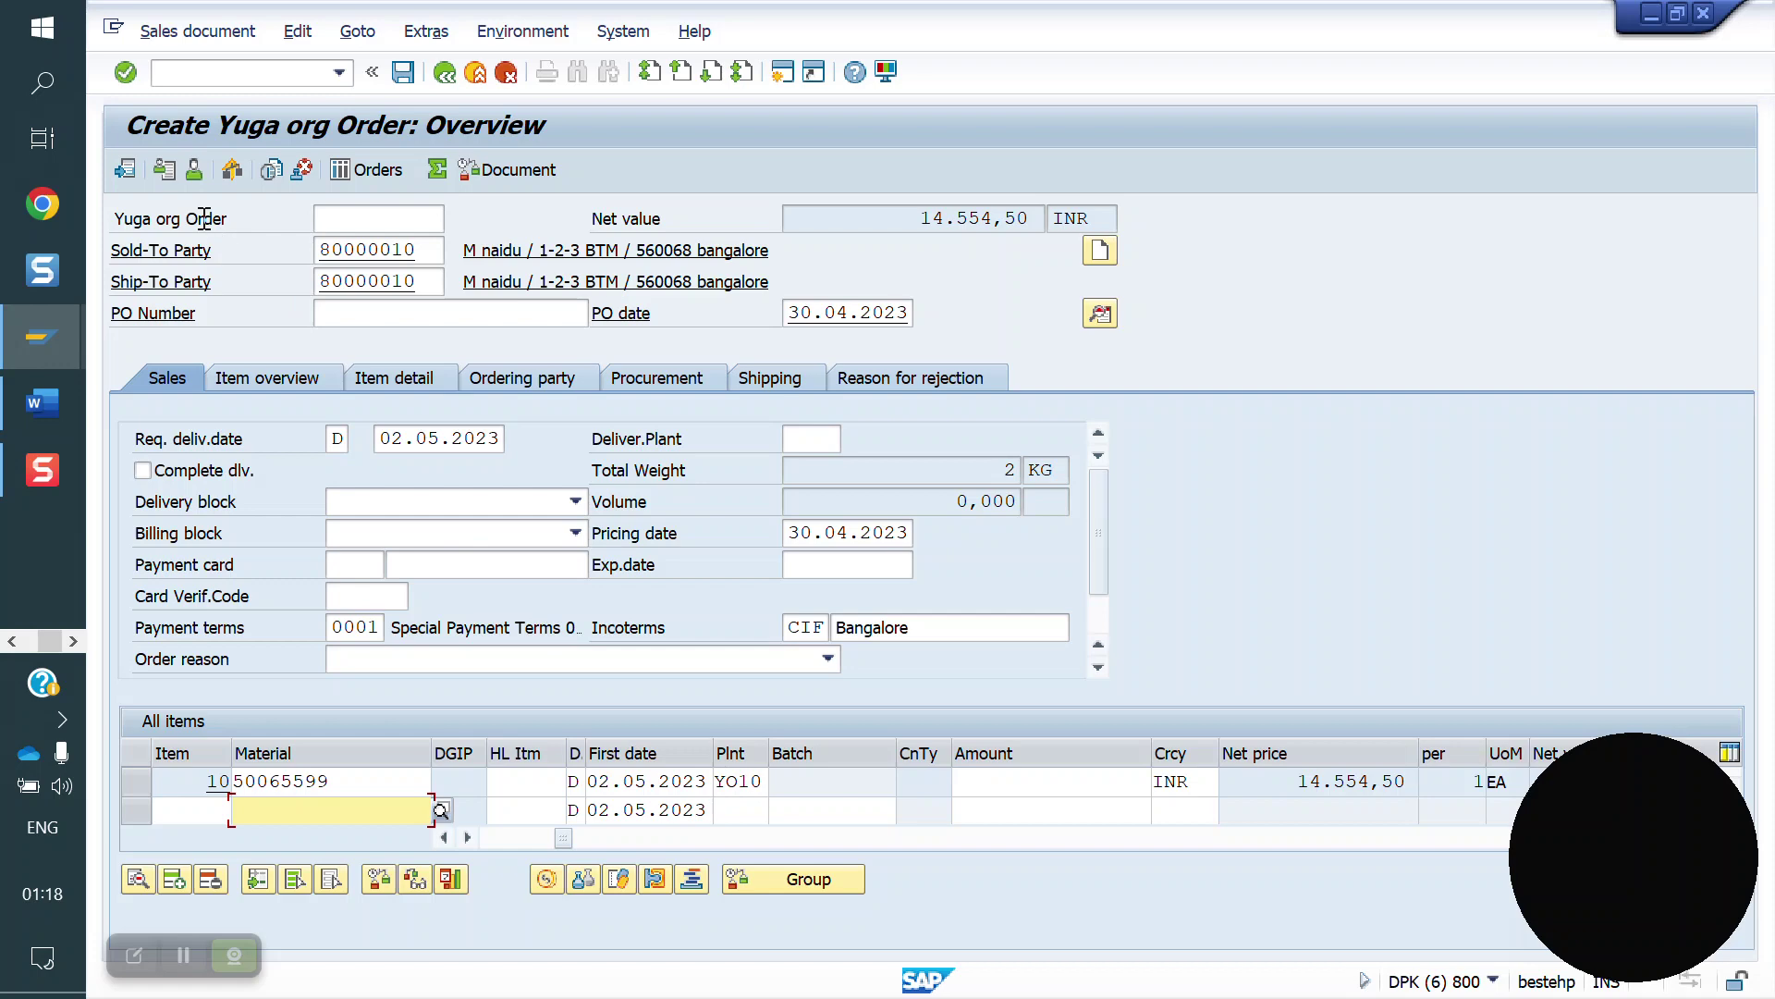
- Switch to the PDF notes in Edge and review the shipping condition and loading group rules for shipping point determination
left_click(12, 641)
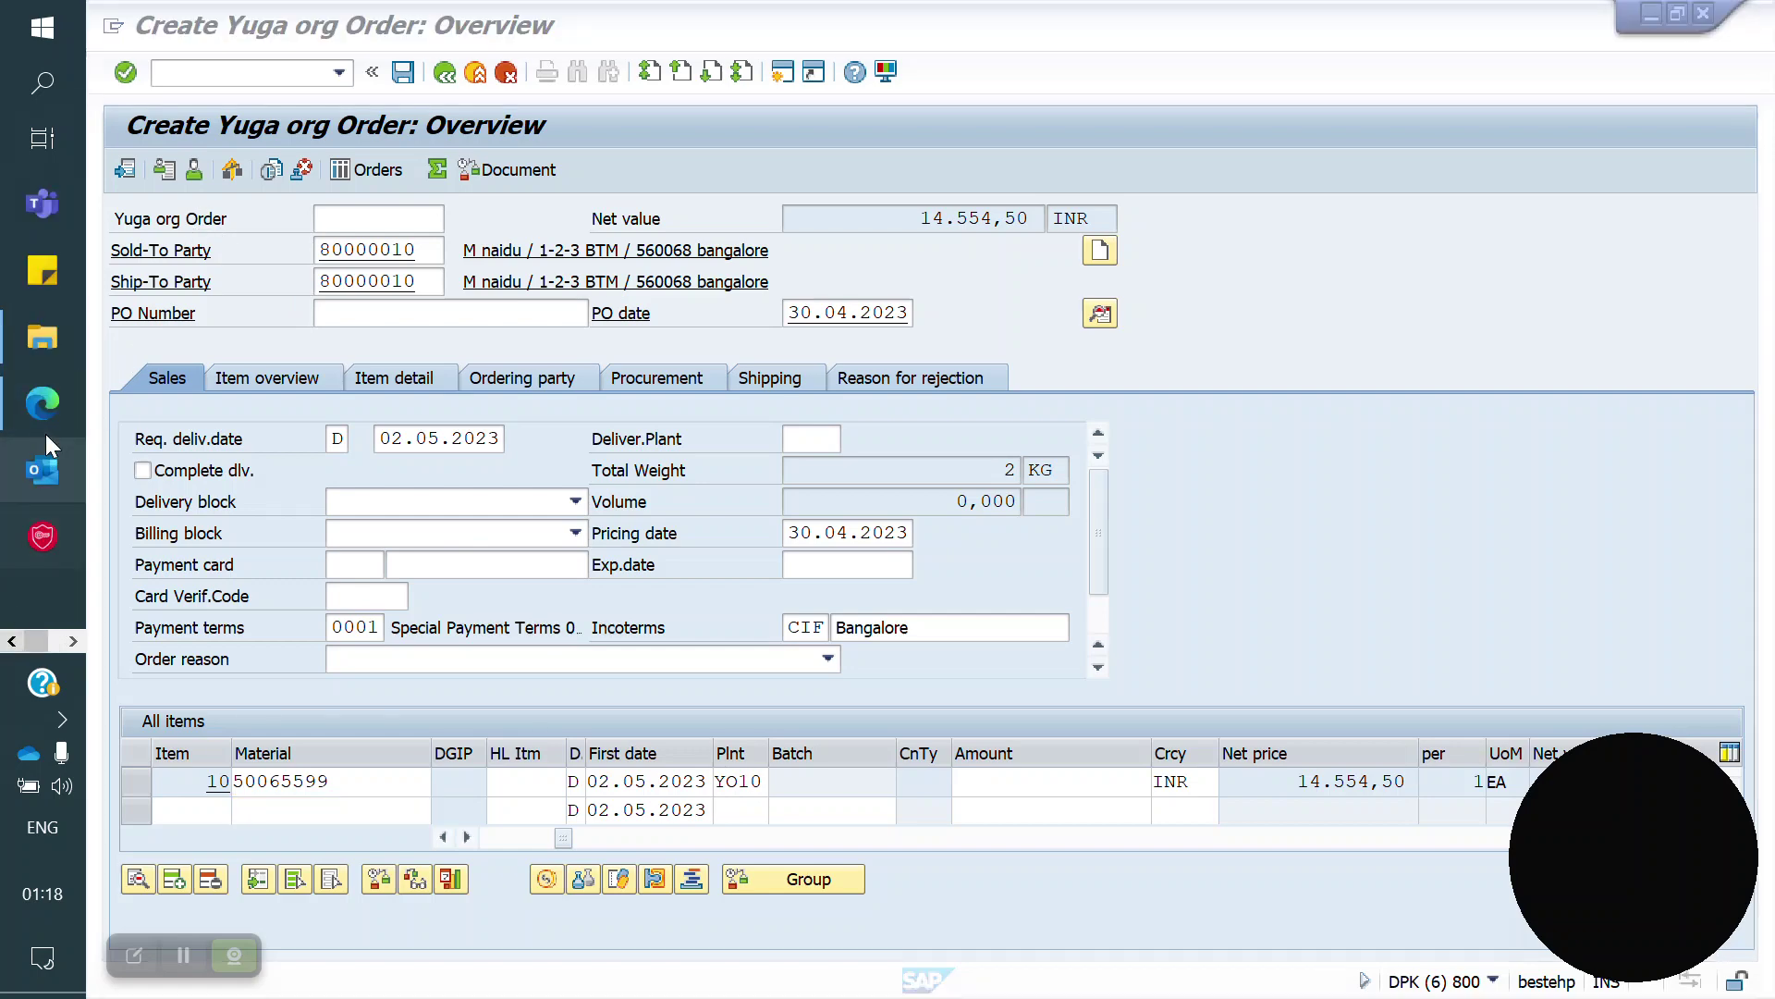
left_click(41, 398)
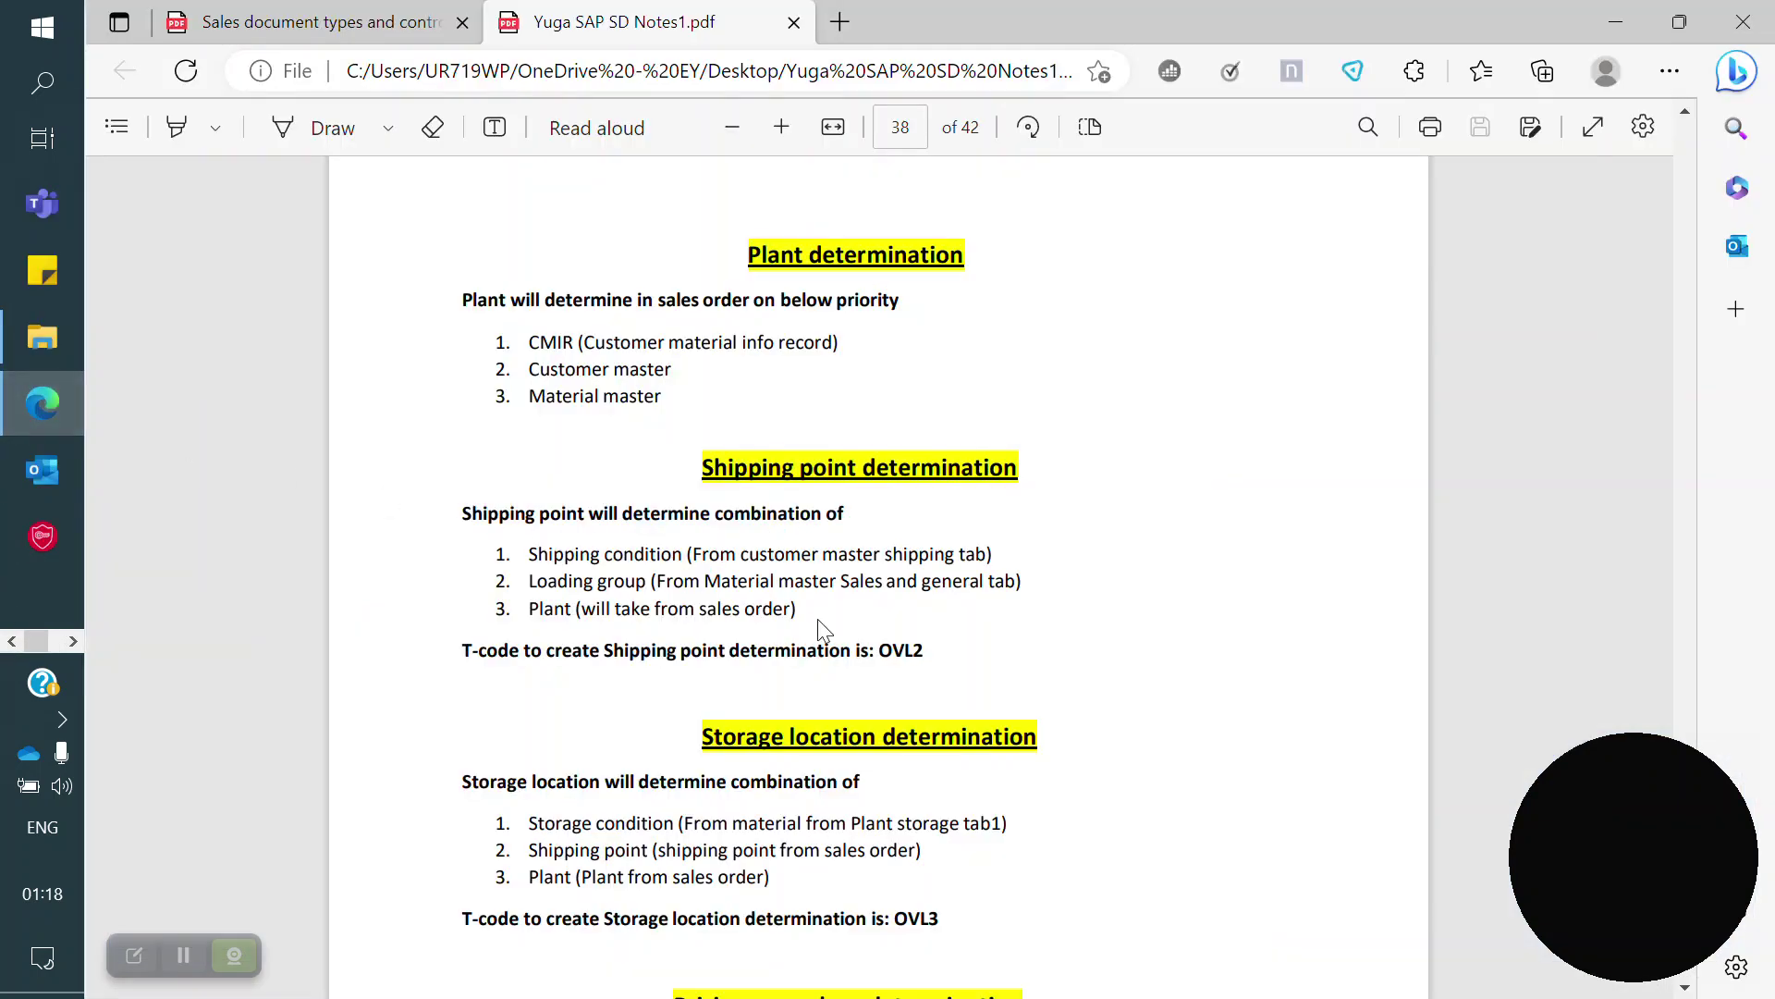
left_click_drag(527, 553, 689, 554)
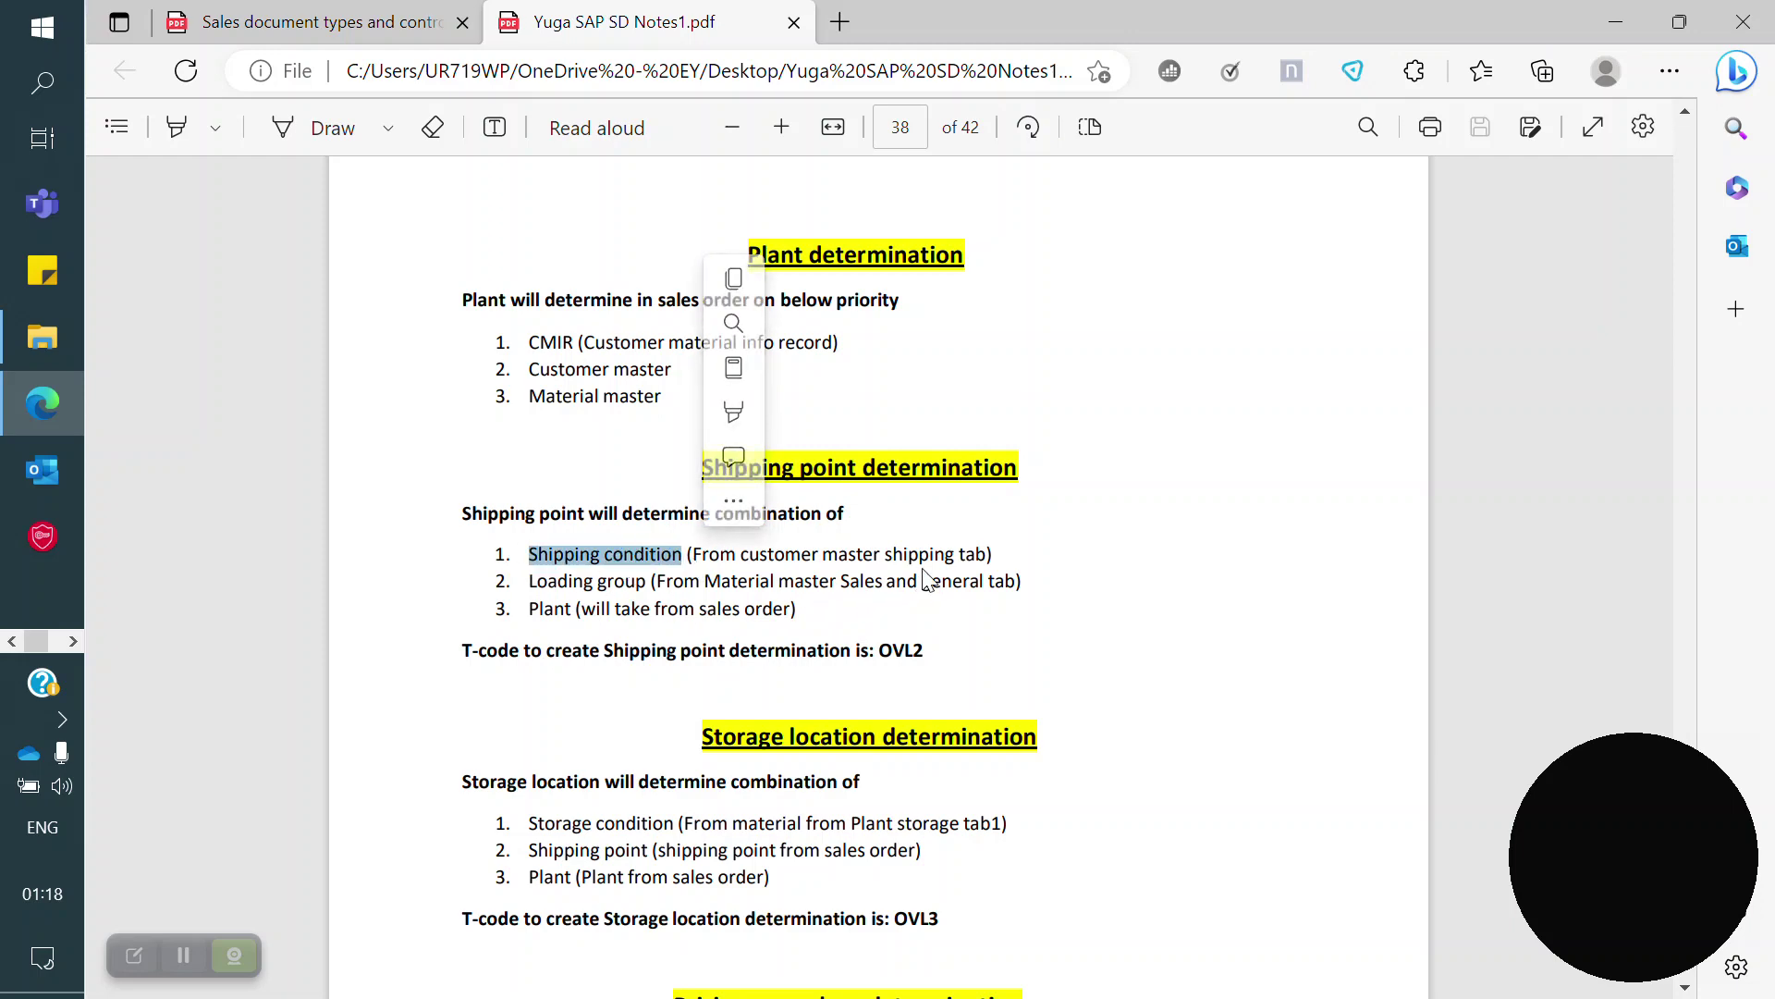
left_click_drag(988, 555, 721, 555)
left_click_drag(529, 580, 647, 583)
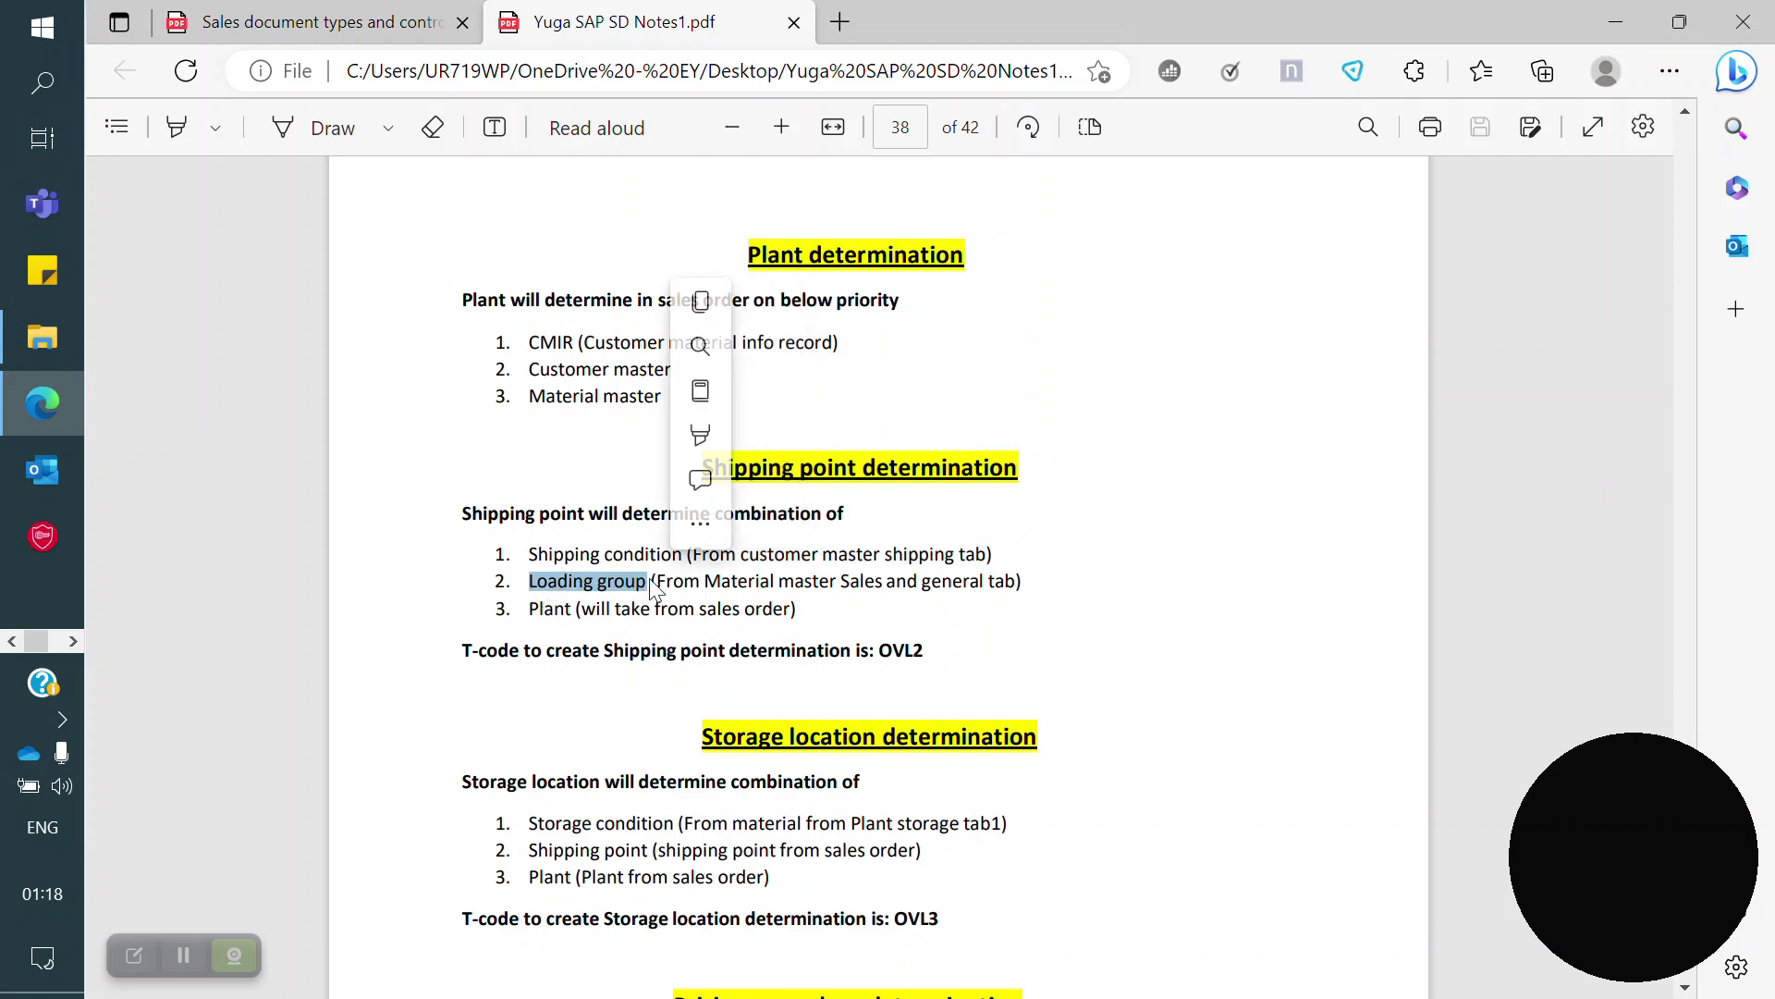
left_click_drag(762, 582, 995, 592)
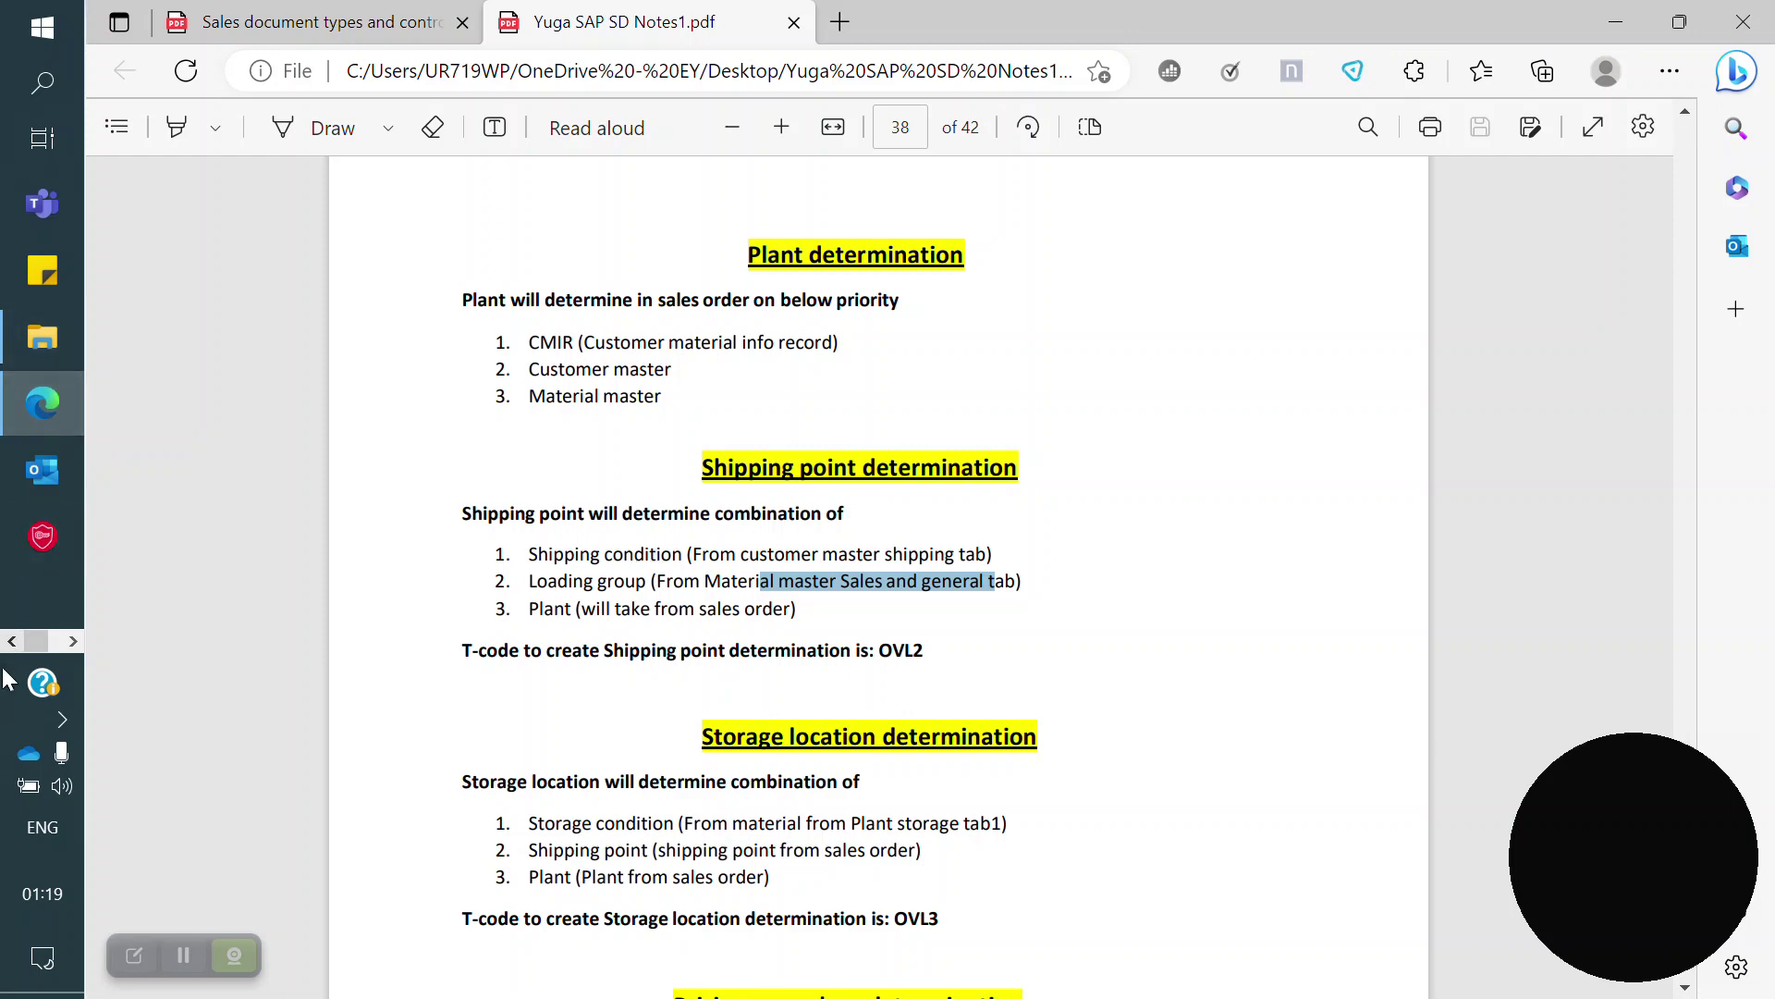
- Switch back to SAP, check the customer's shipping condition in XD02, save the customer and close the selection dialog
left_click(72, 641)
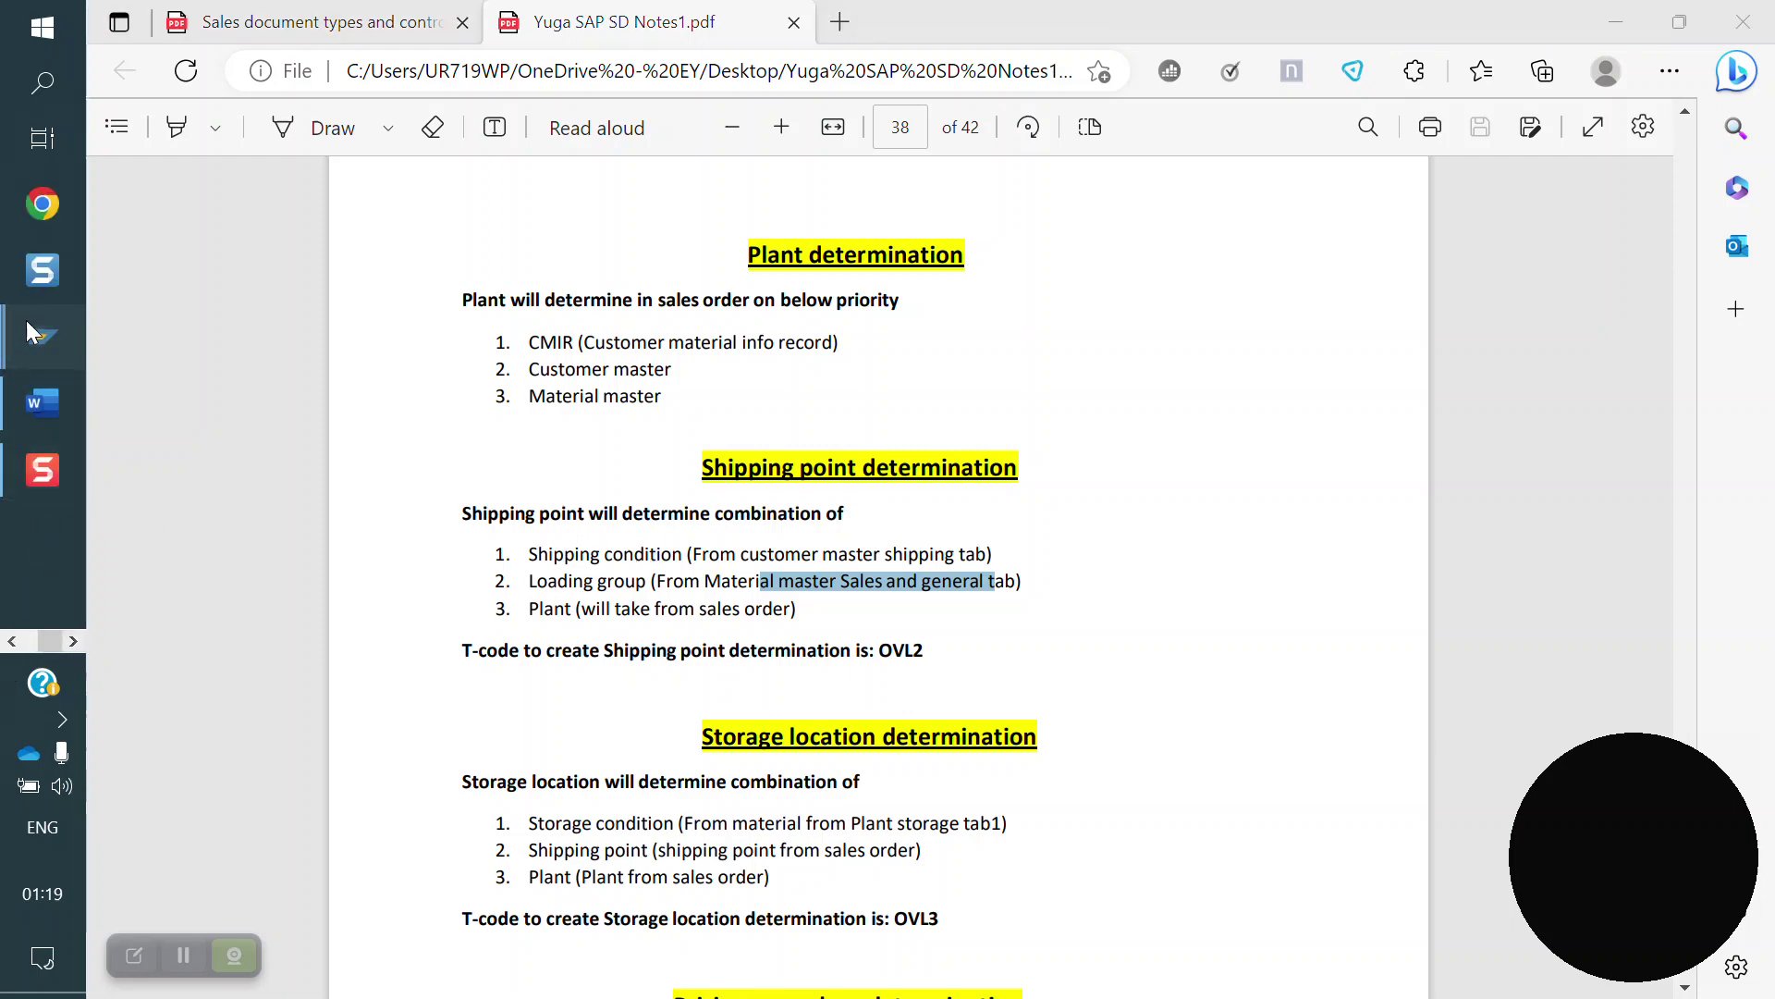
mouse_move(32, 331)
left_click(270, 580)
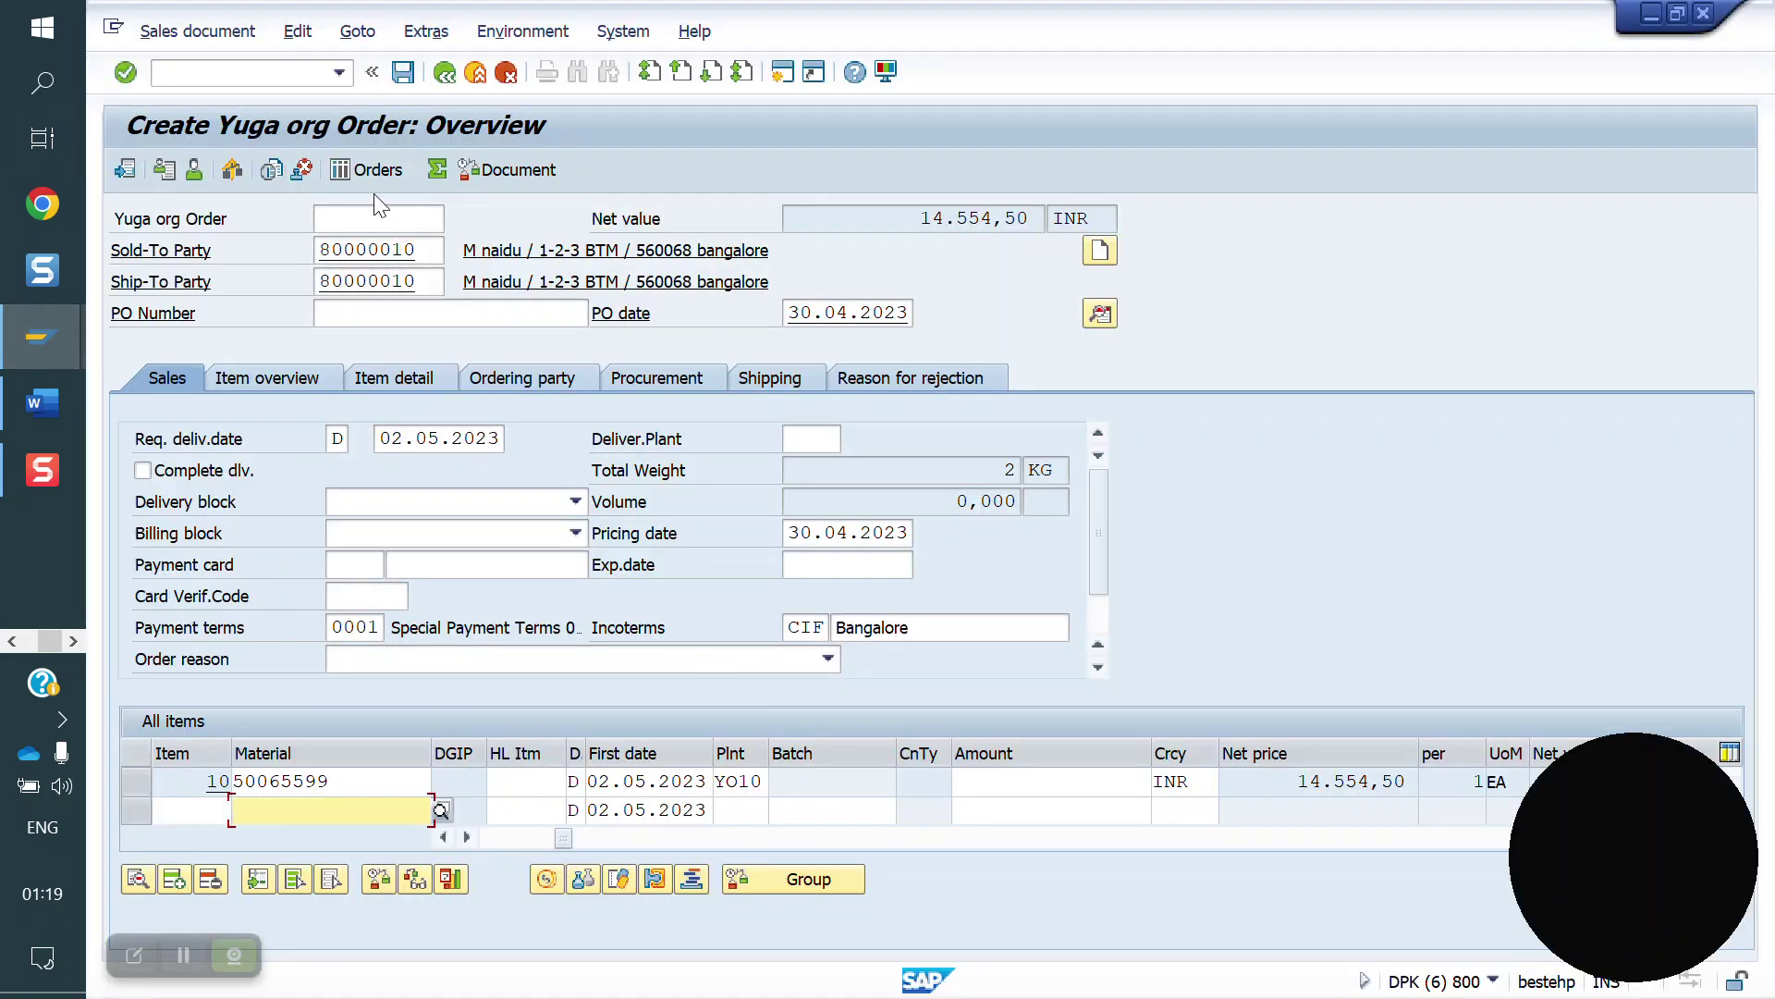
left_click(243, 76)
type("/")
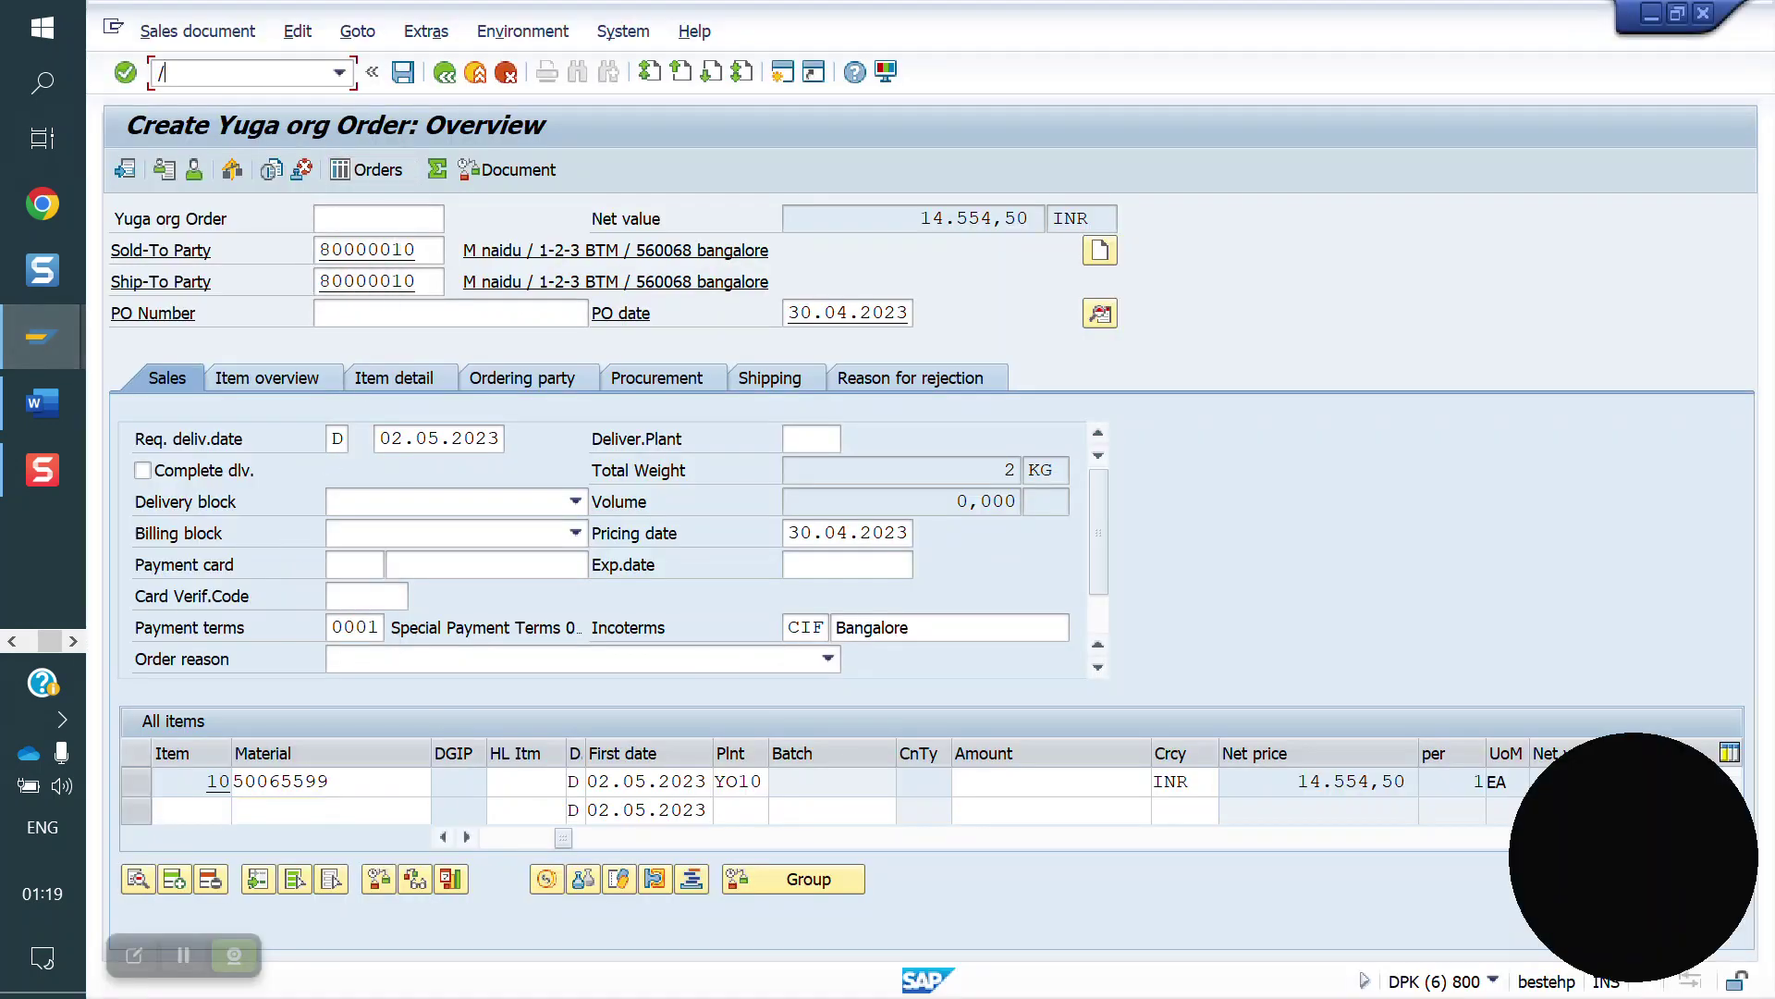
type("nxd02")
key("Return")
key("Return")
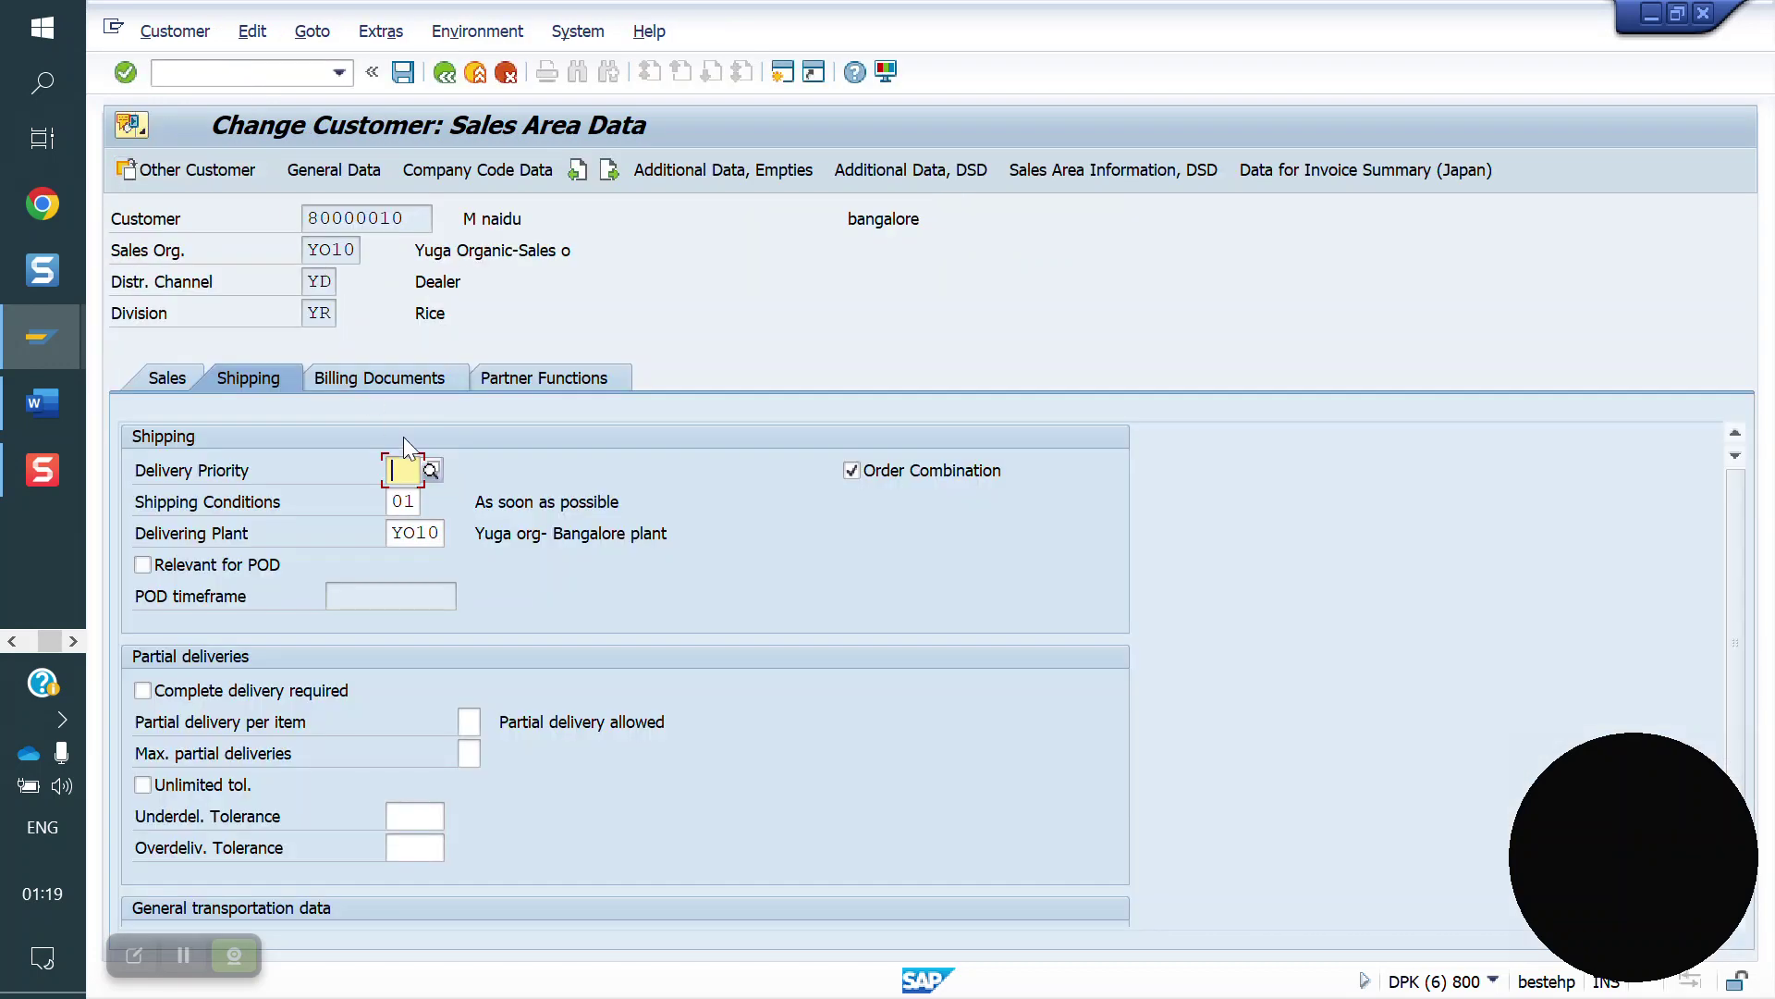
left_click(403, 72)
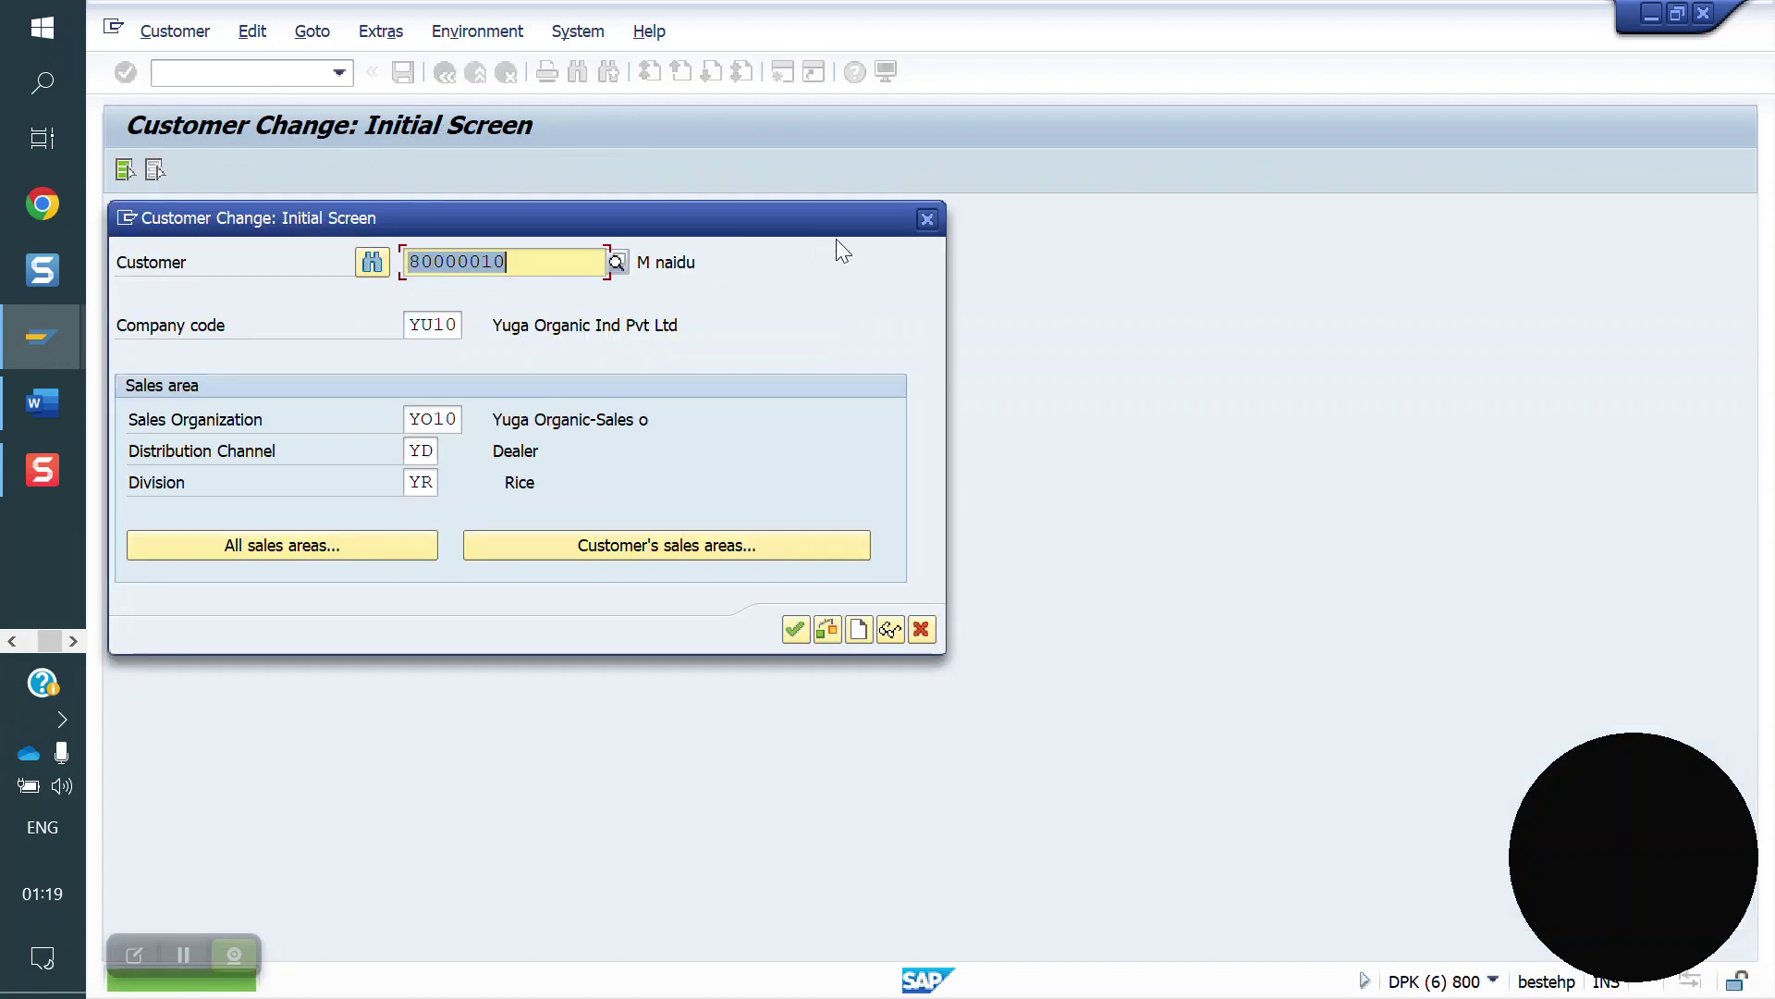
left_click(926, 219)
- Open material 50065599 in MM02 for plant YO10, sales organization YO10 and channel YD, and check the general/plant view's loading group
type("/nmm02")
key("Return")
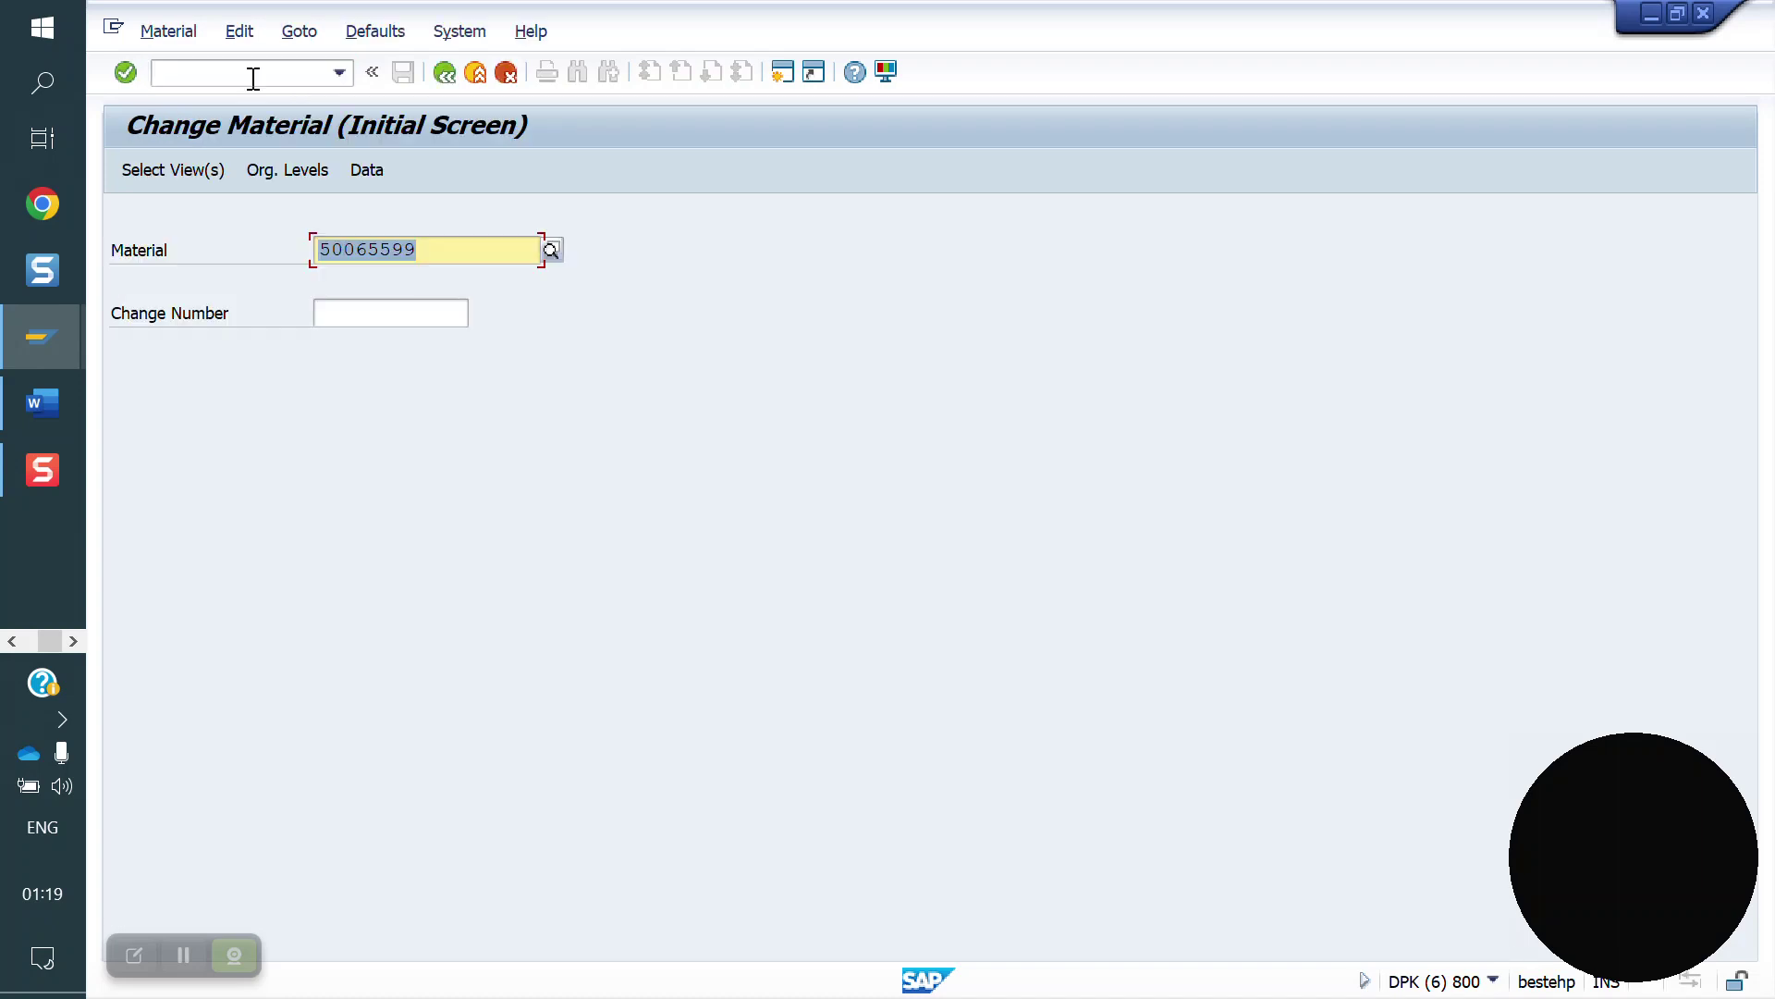
key("Return")
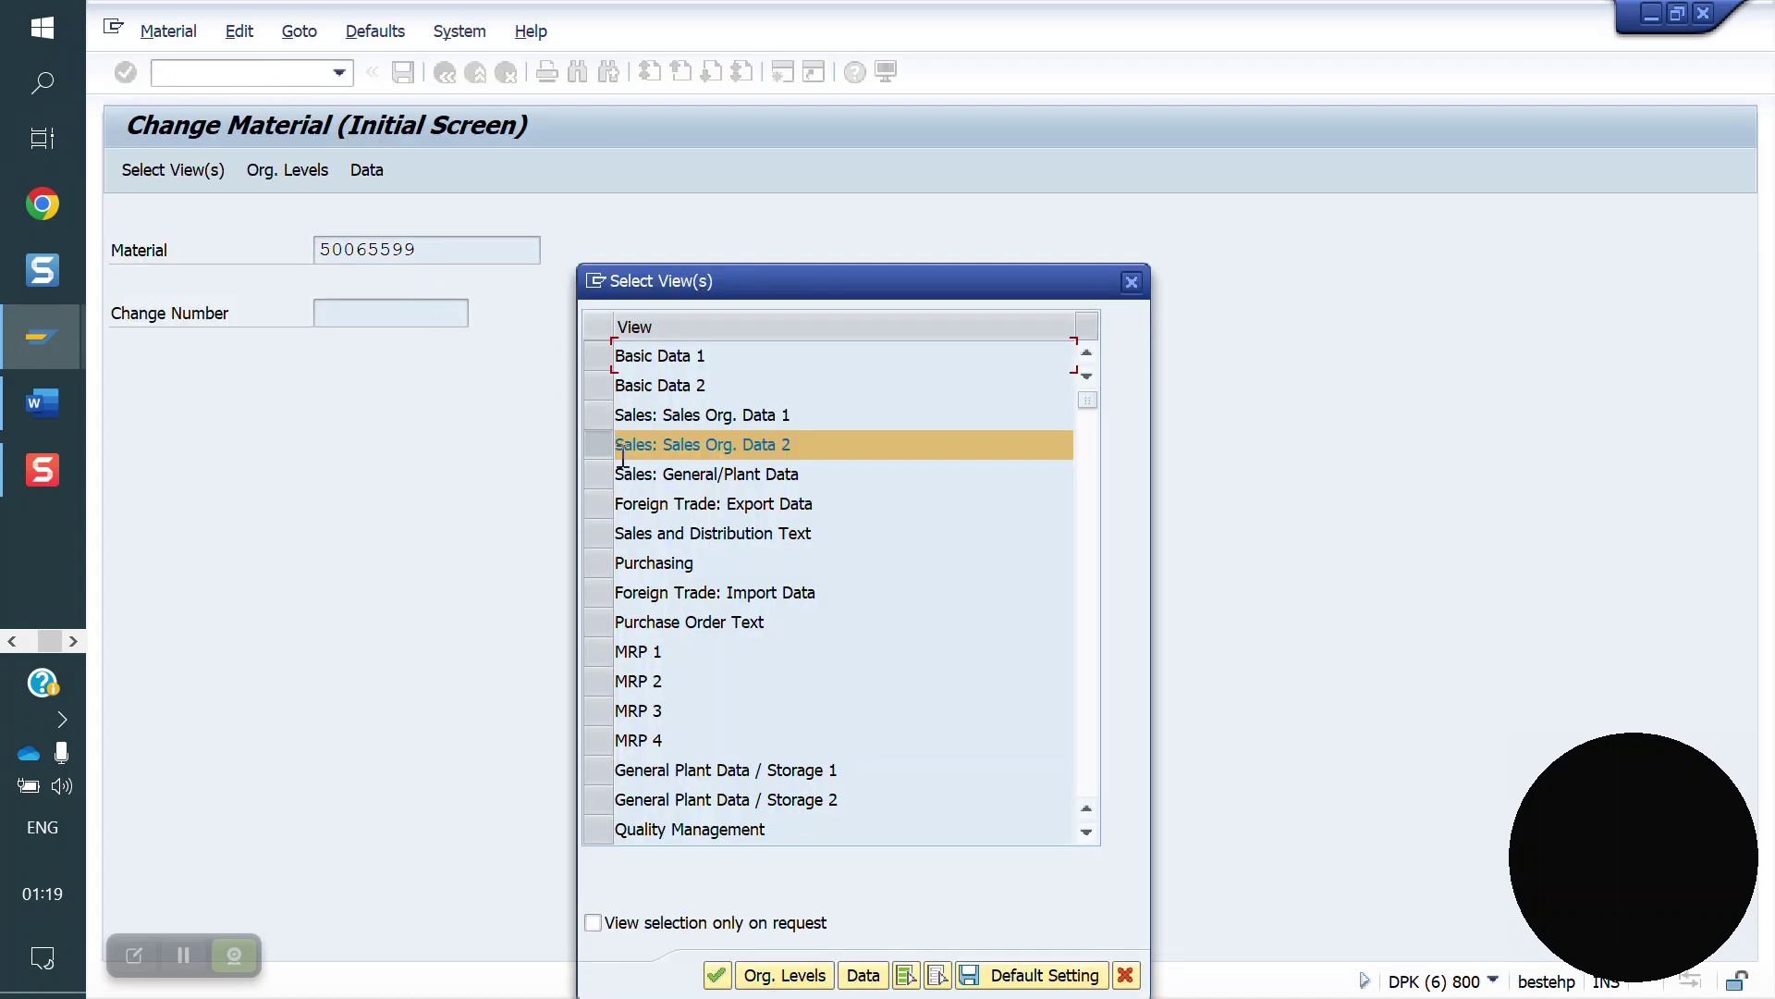
left_click(597, 468)
key("Return")
key("Down")
key("Return")
key("Tab")
key("Down")
key("Return")
key("Tab")
key("Down")
key("Return")
key("Return")
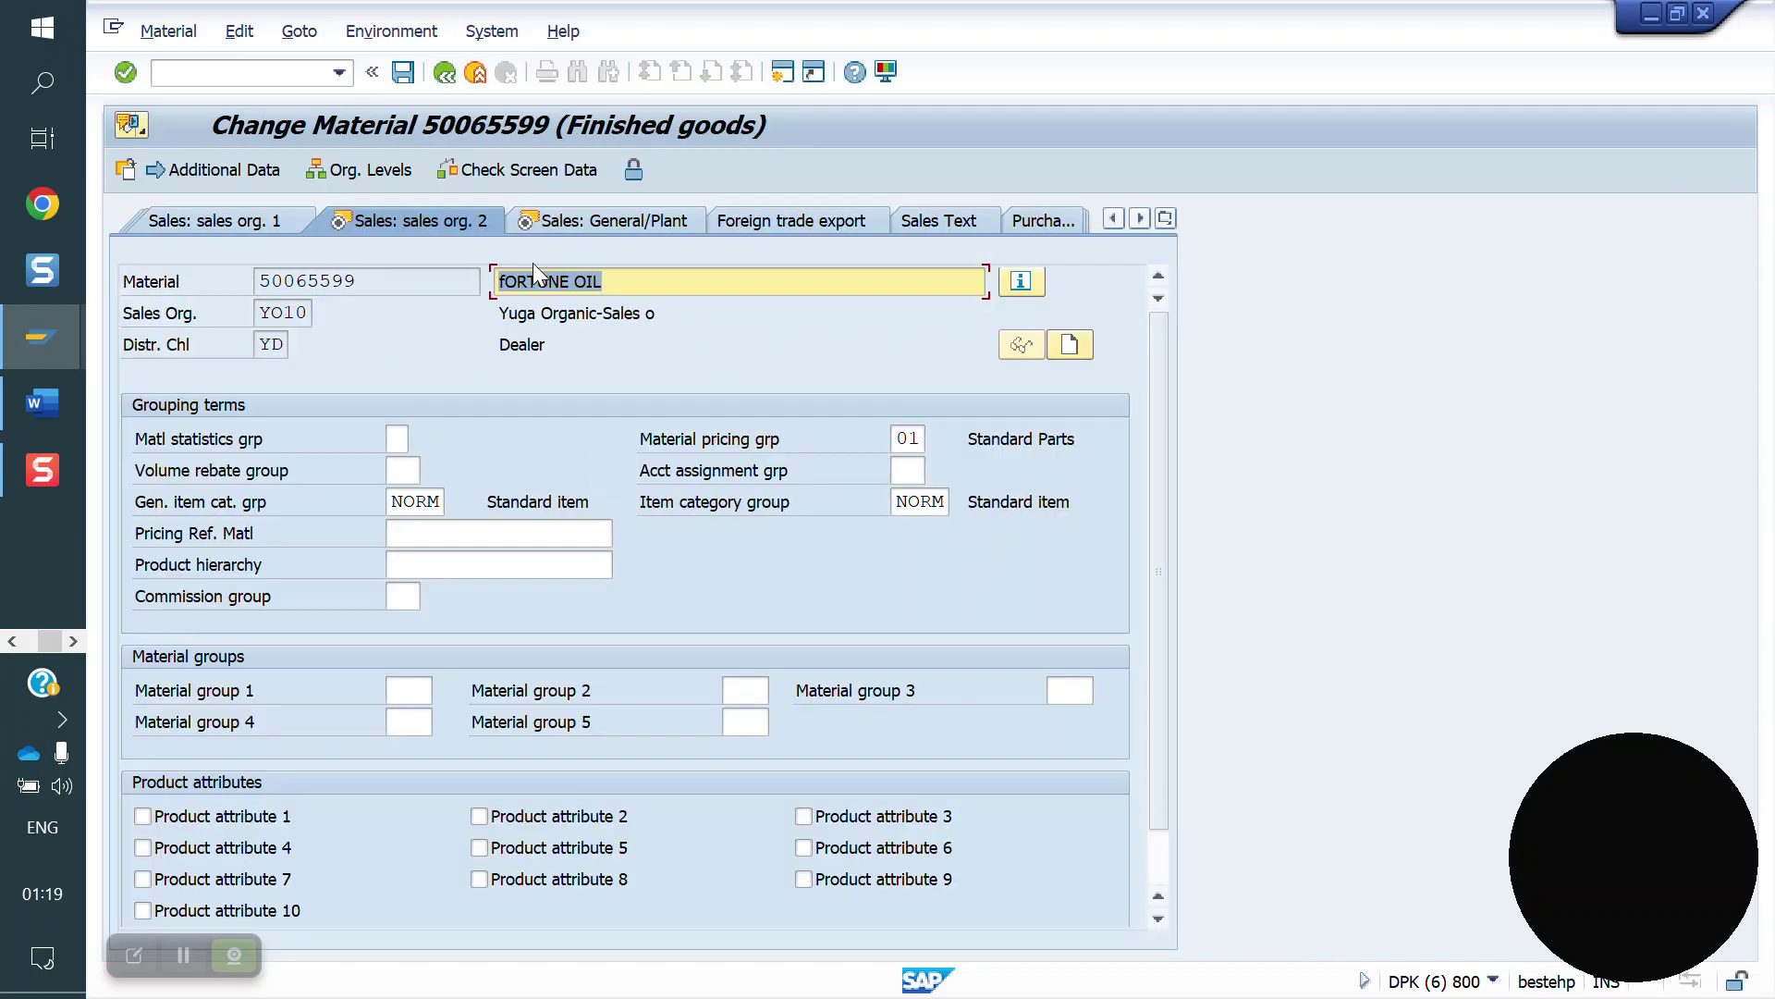
left_click(593, 218)
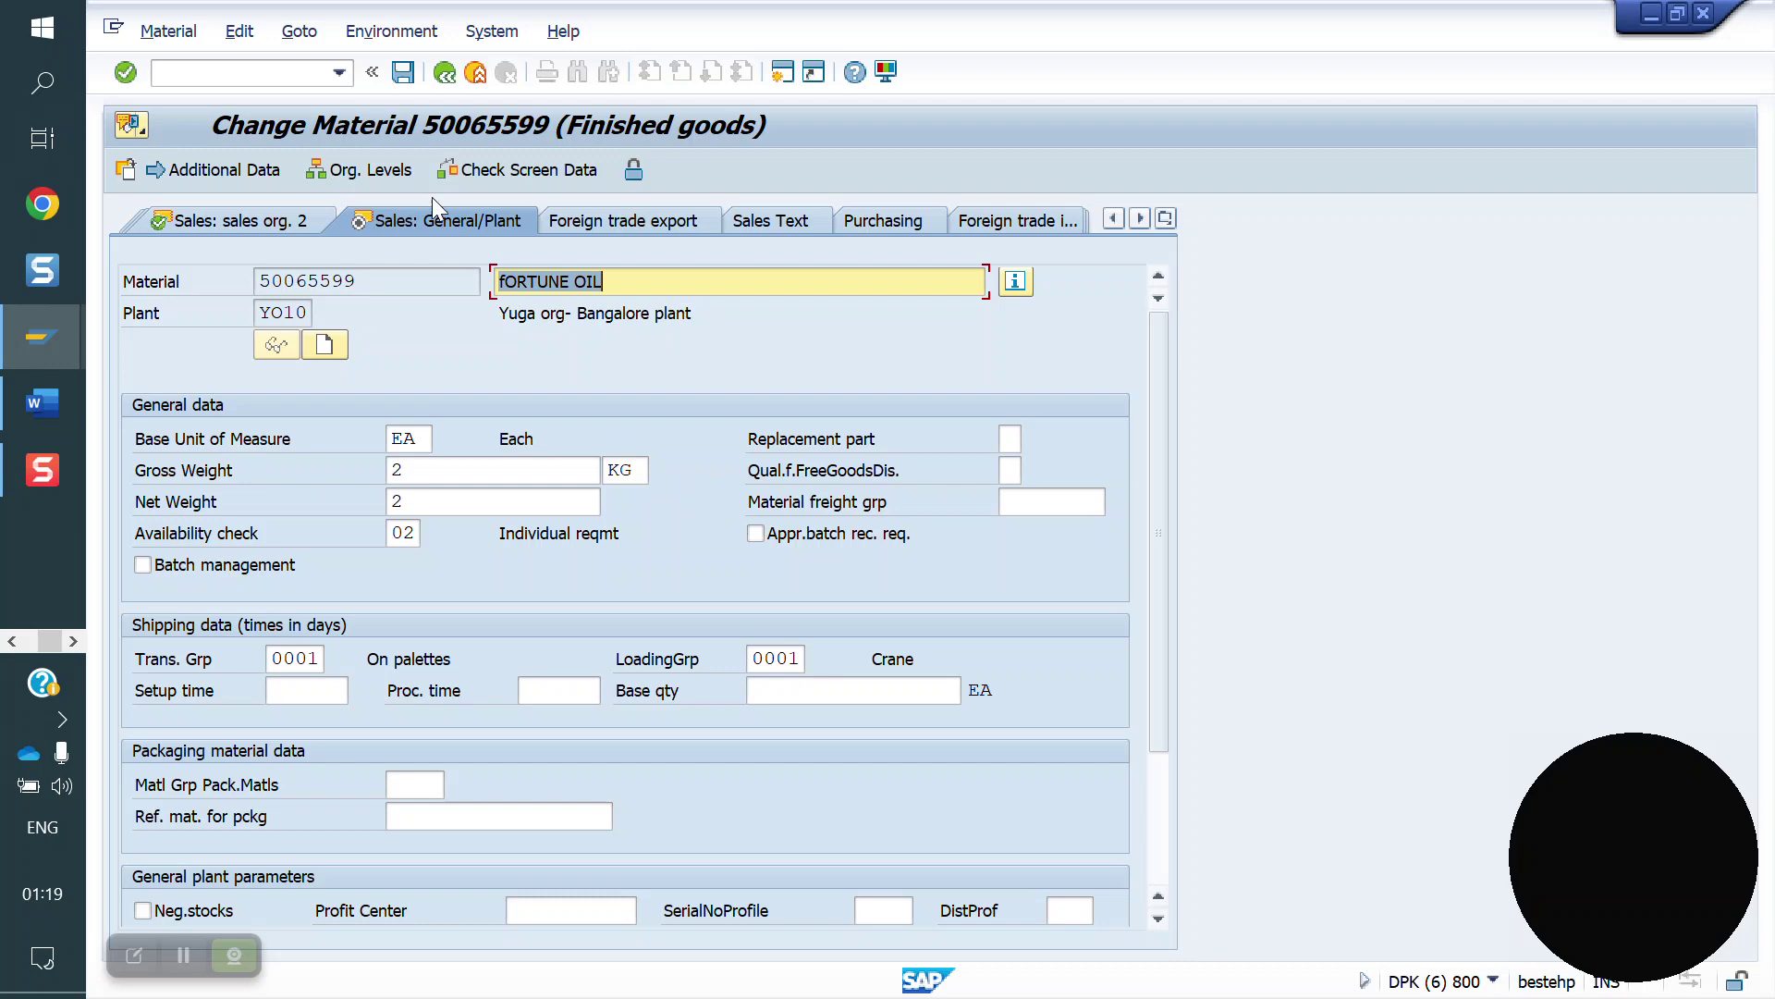
- Find the shipping point entry in OVL2 for shipping condition 01, loading group 0001 and plant YO10
left_click(257, 79)
type("/n")
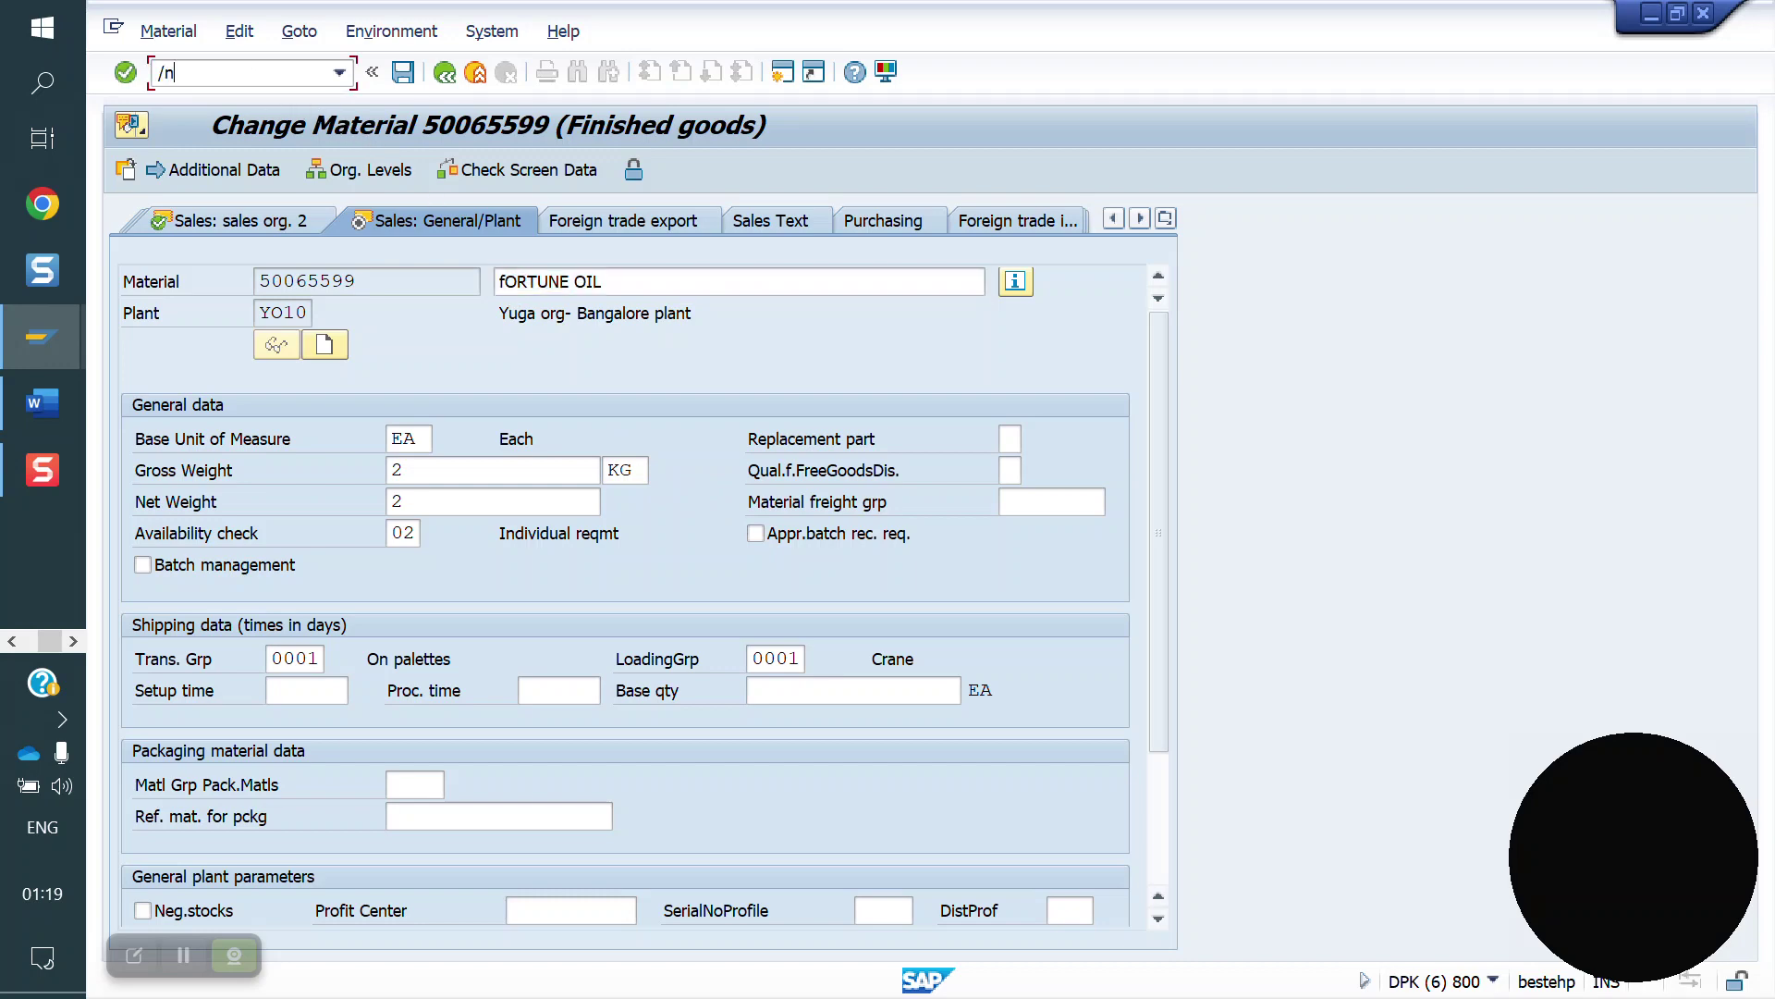
type("ovl2")
key("Return")
left_click(530, 945)
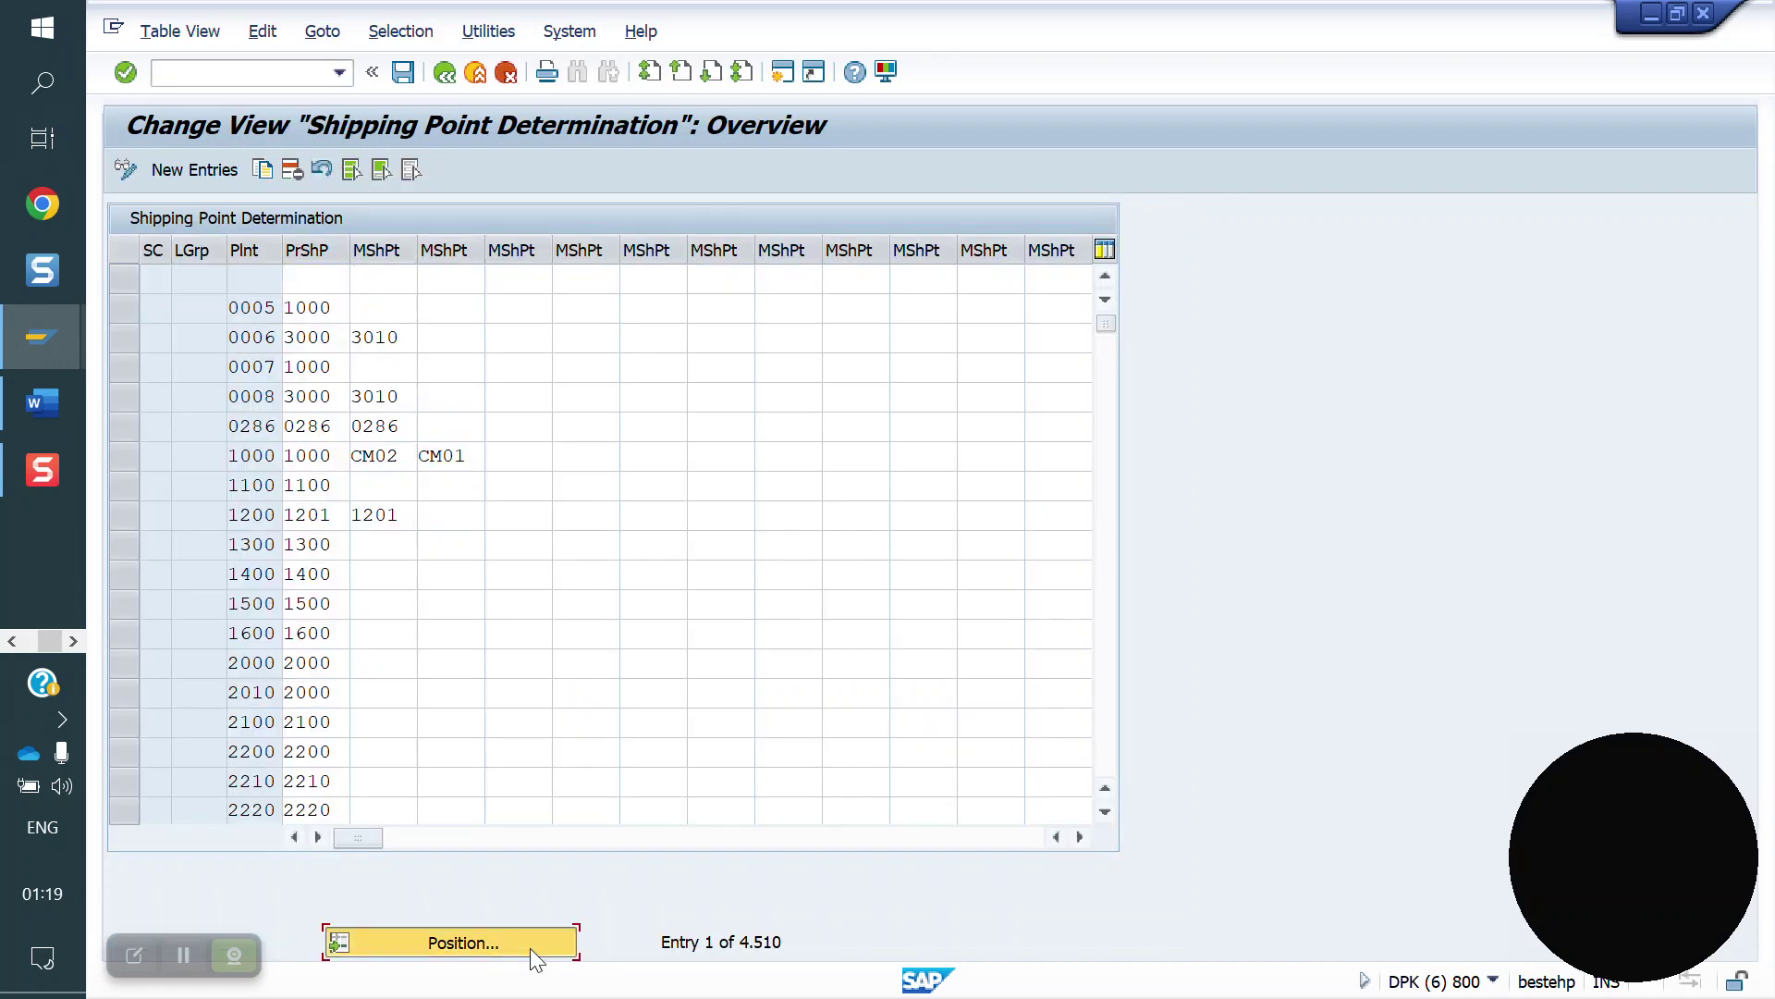
type("01")
key("Tab")
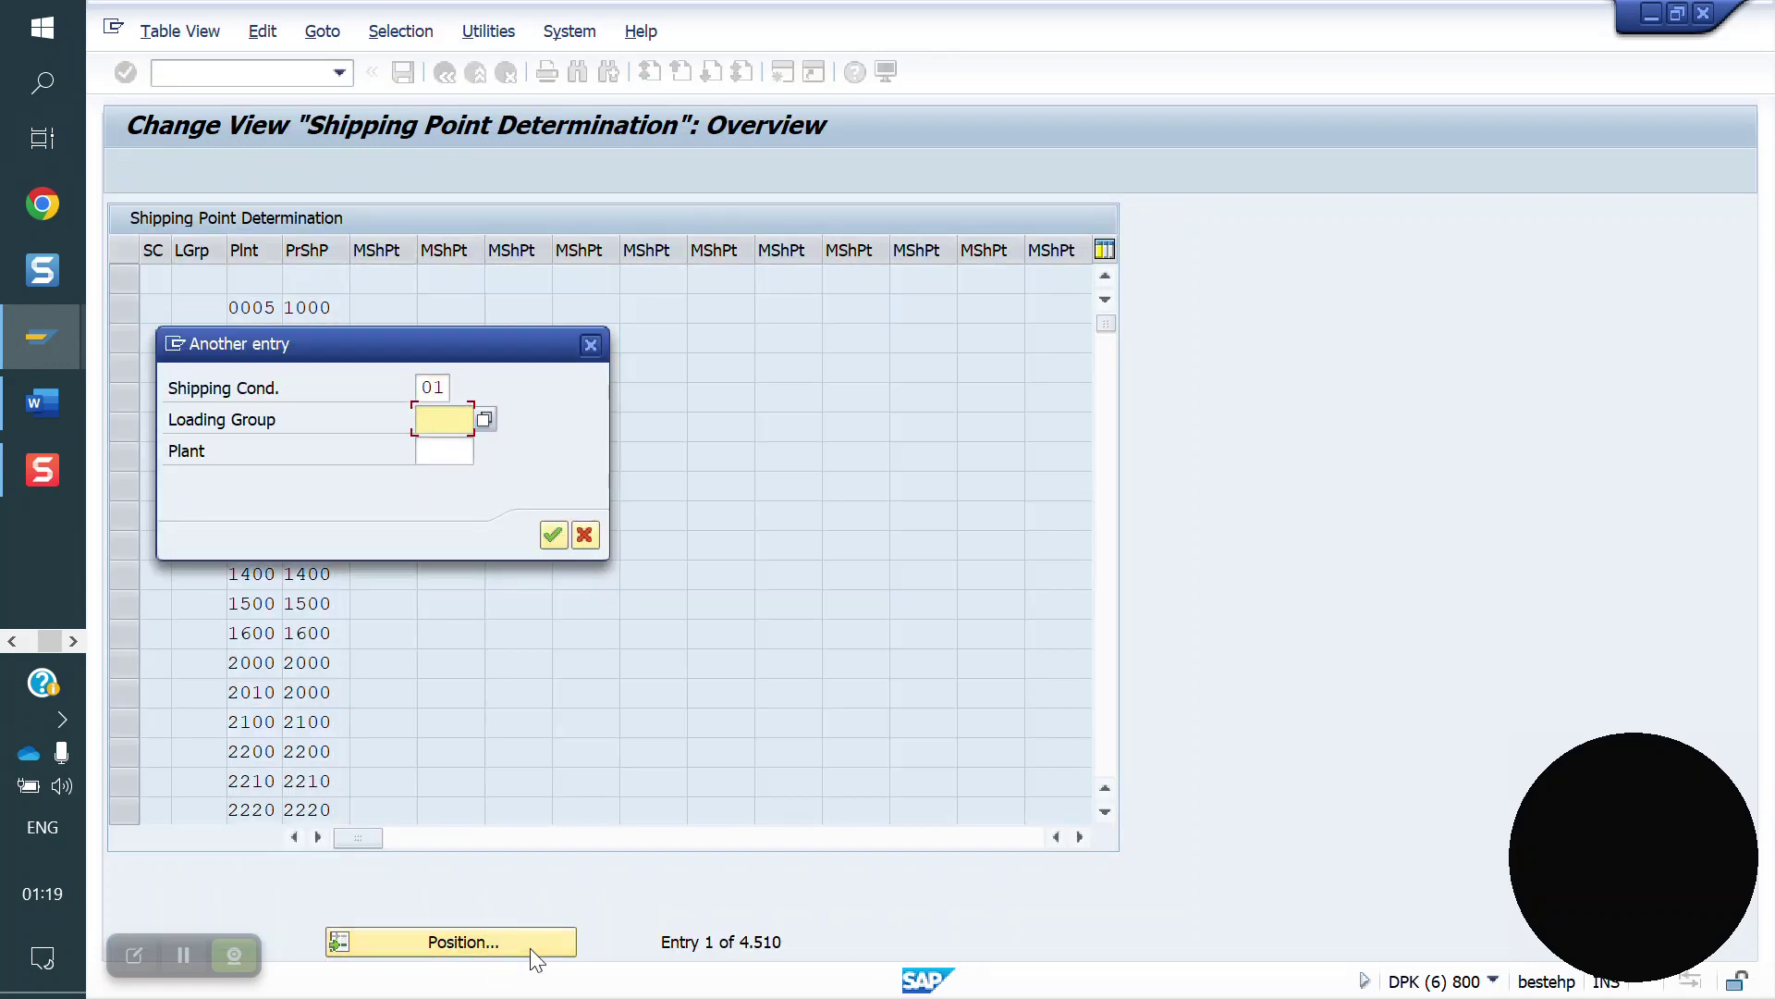
type("0001")
key("Tab")
type("yo10")
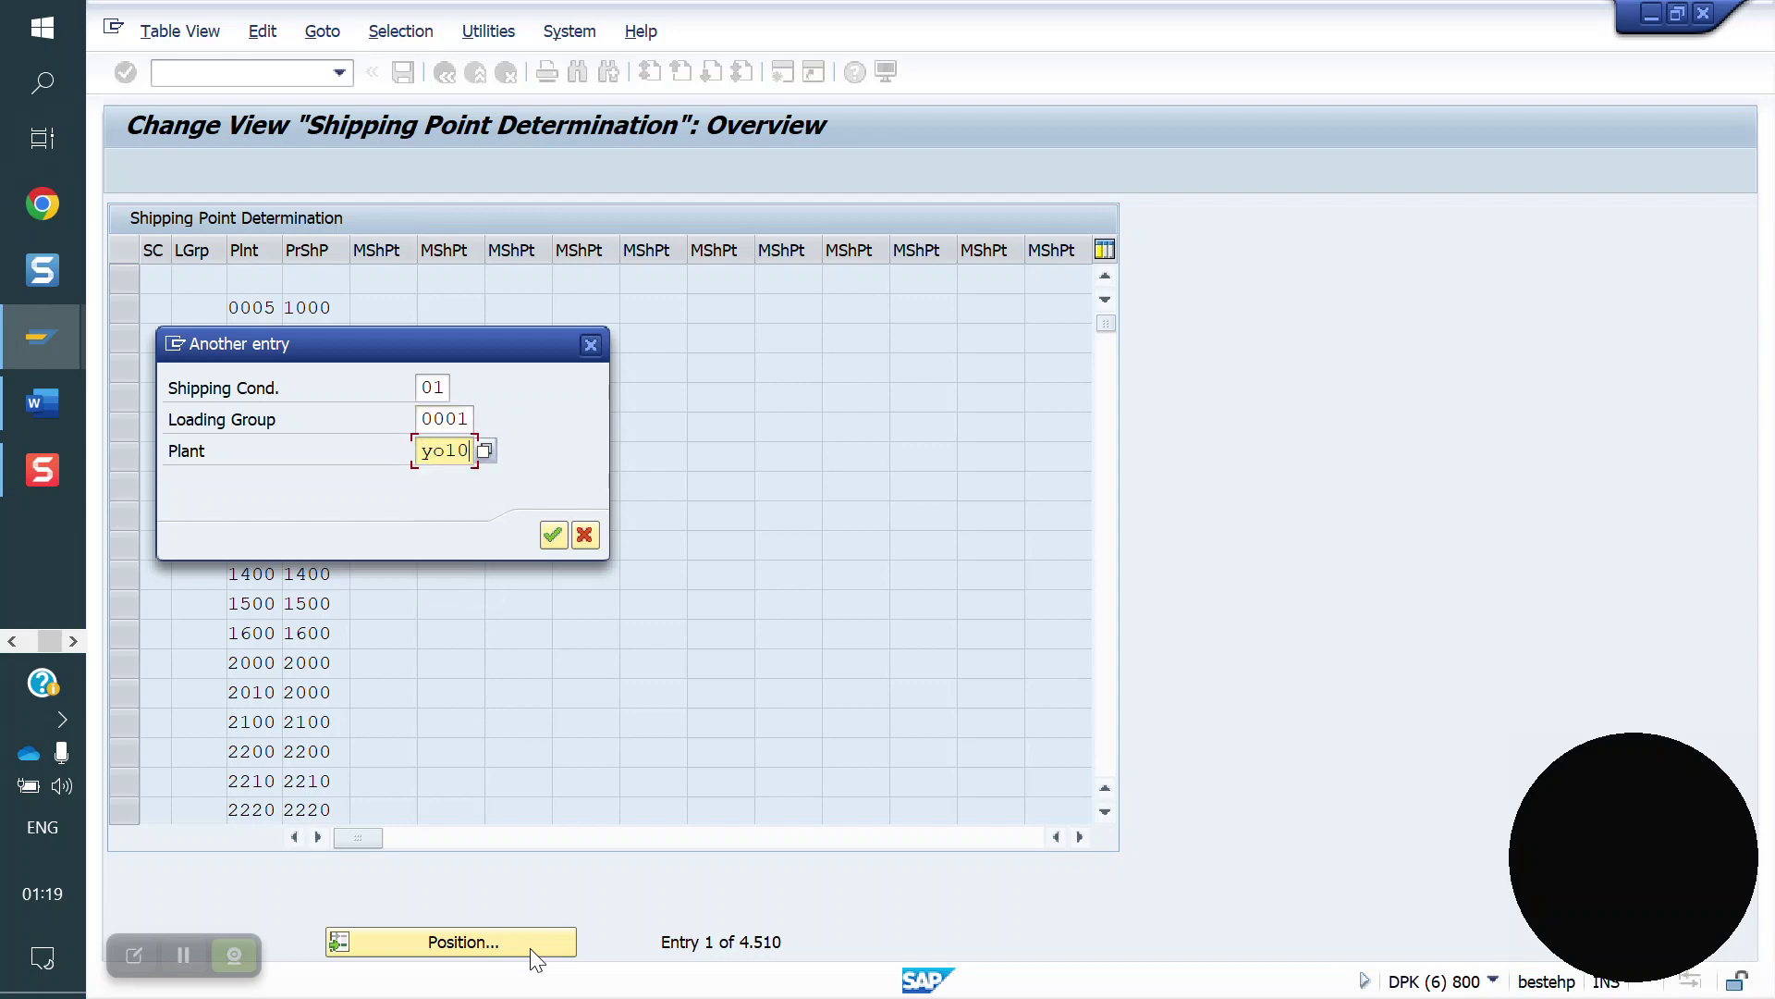
key("Return")
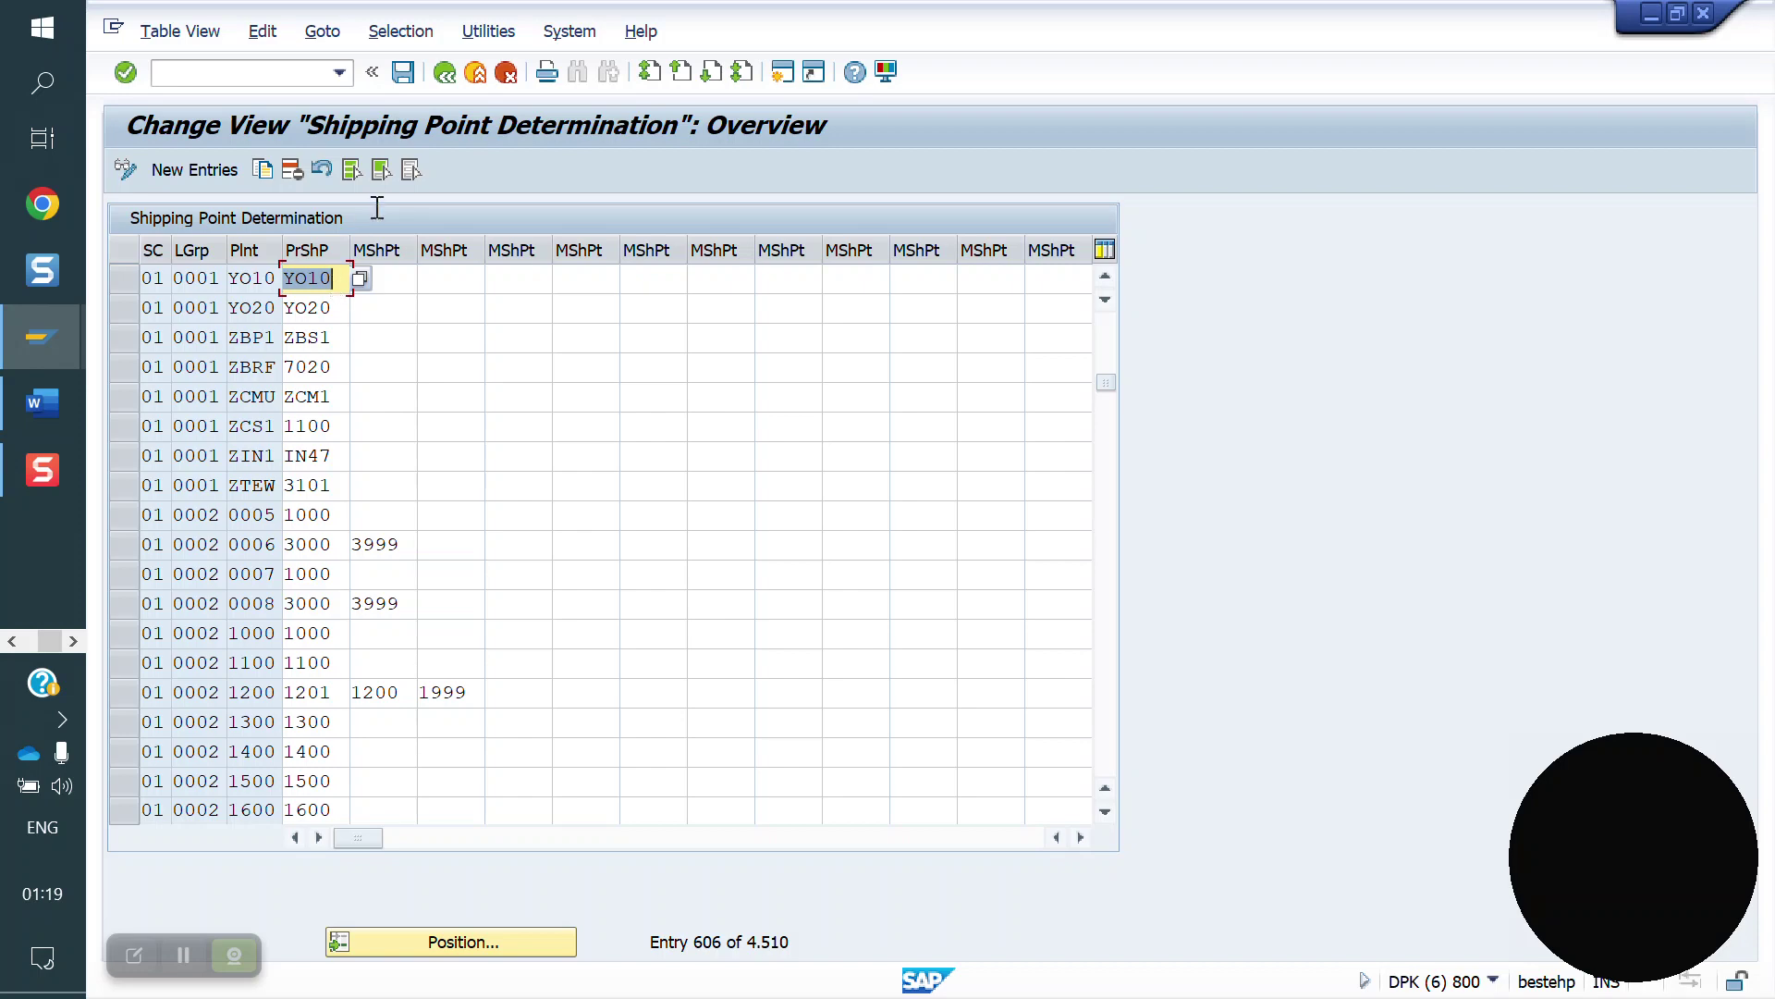
- Start a new YOOR order in VA01 and fill in the sold-to customer number
left_click(238, 74)
type("/nva")
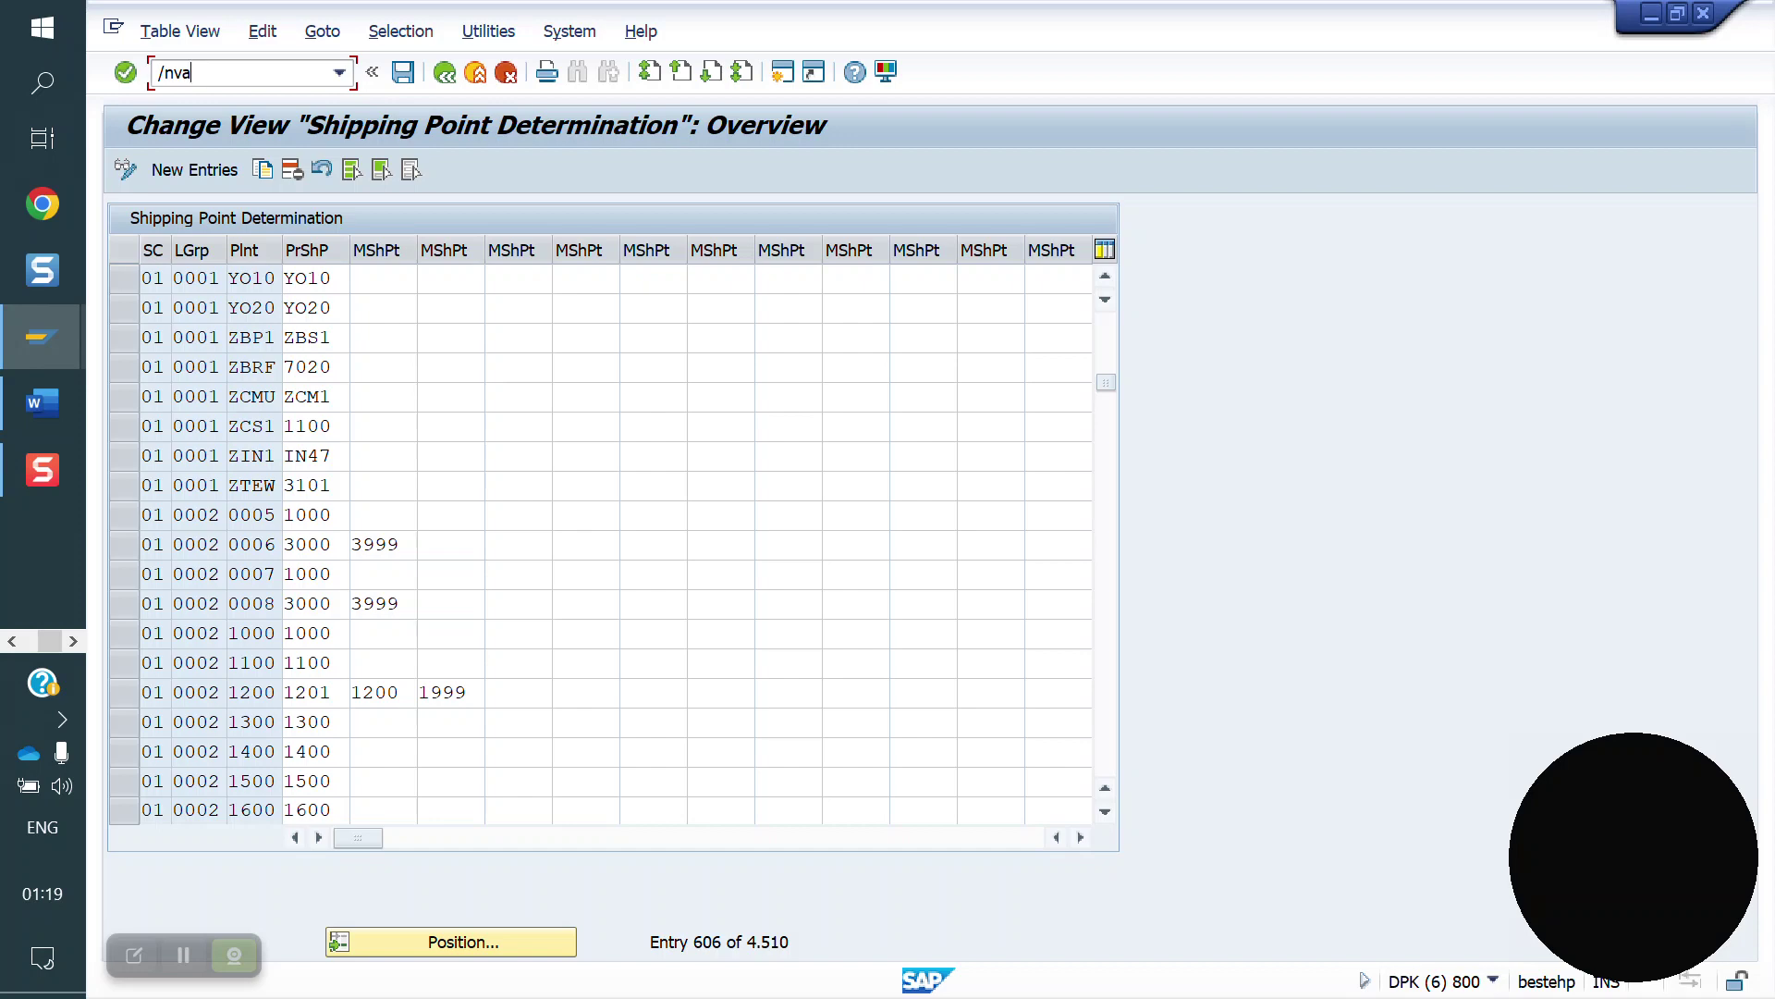
type("01")
key("Return")
type("YOOR")
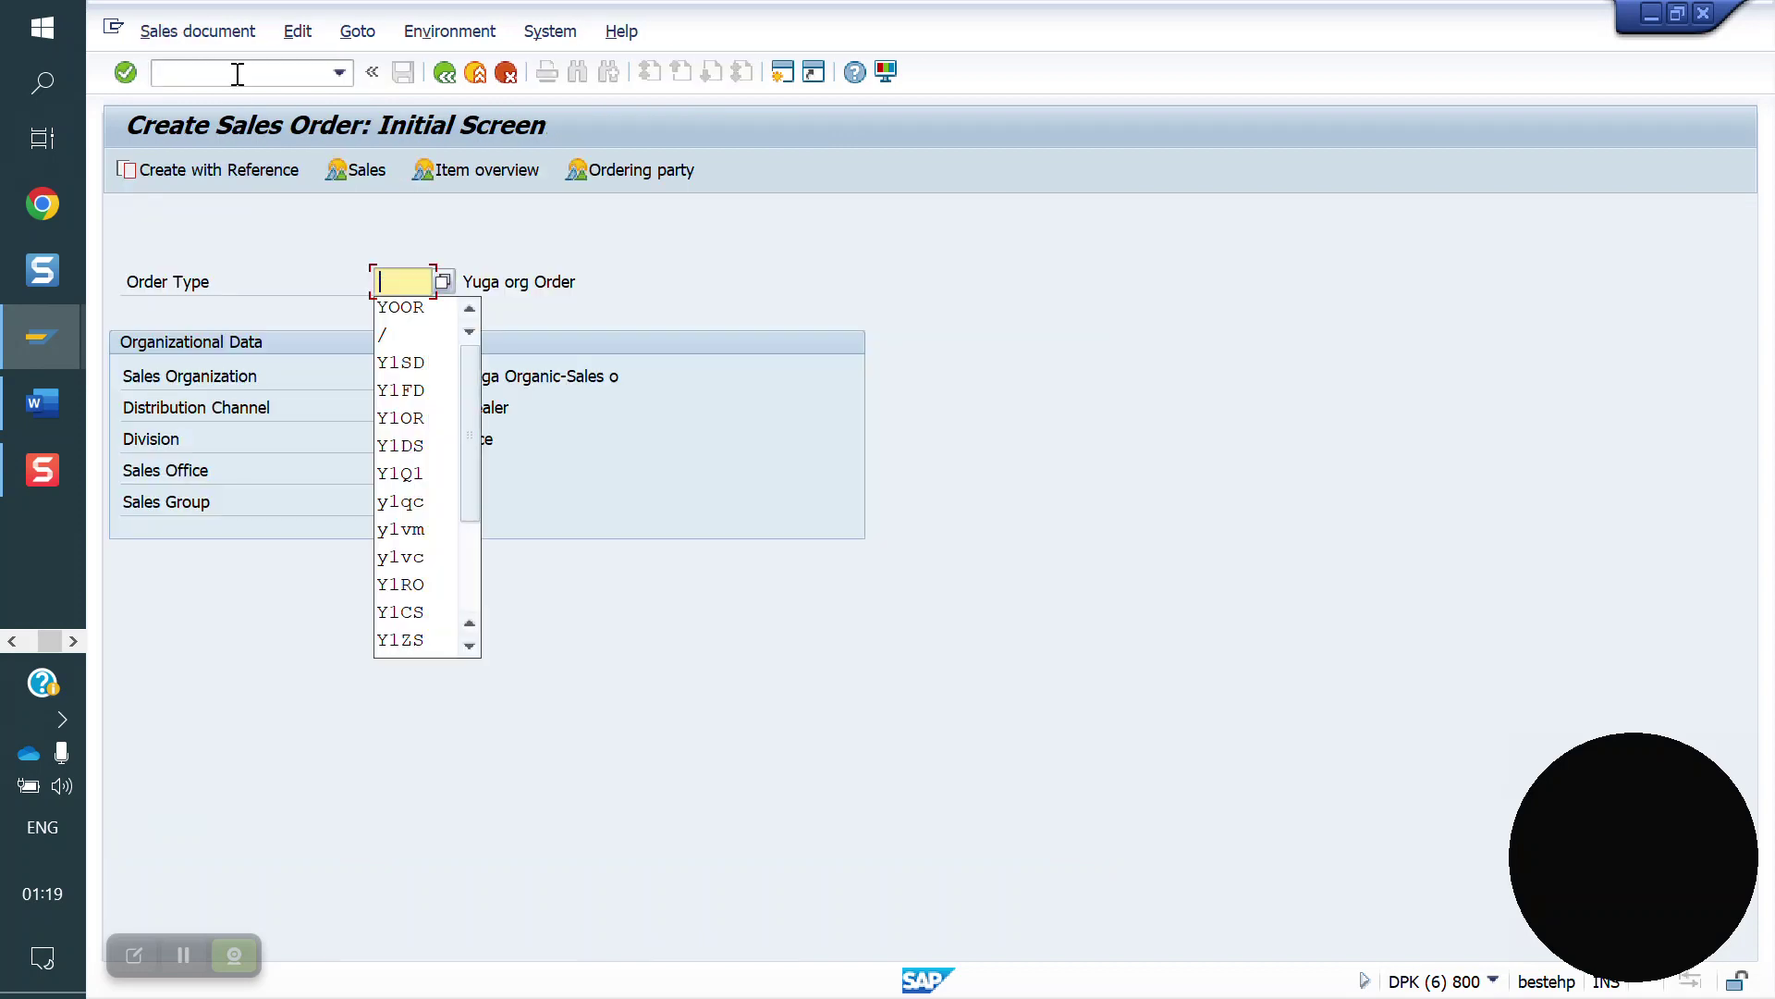
key("Return")
key("Down")
key("Return")
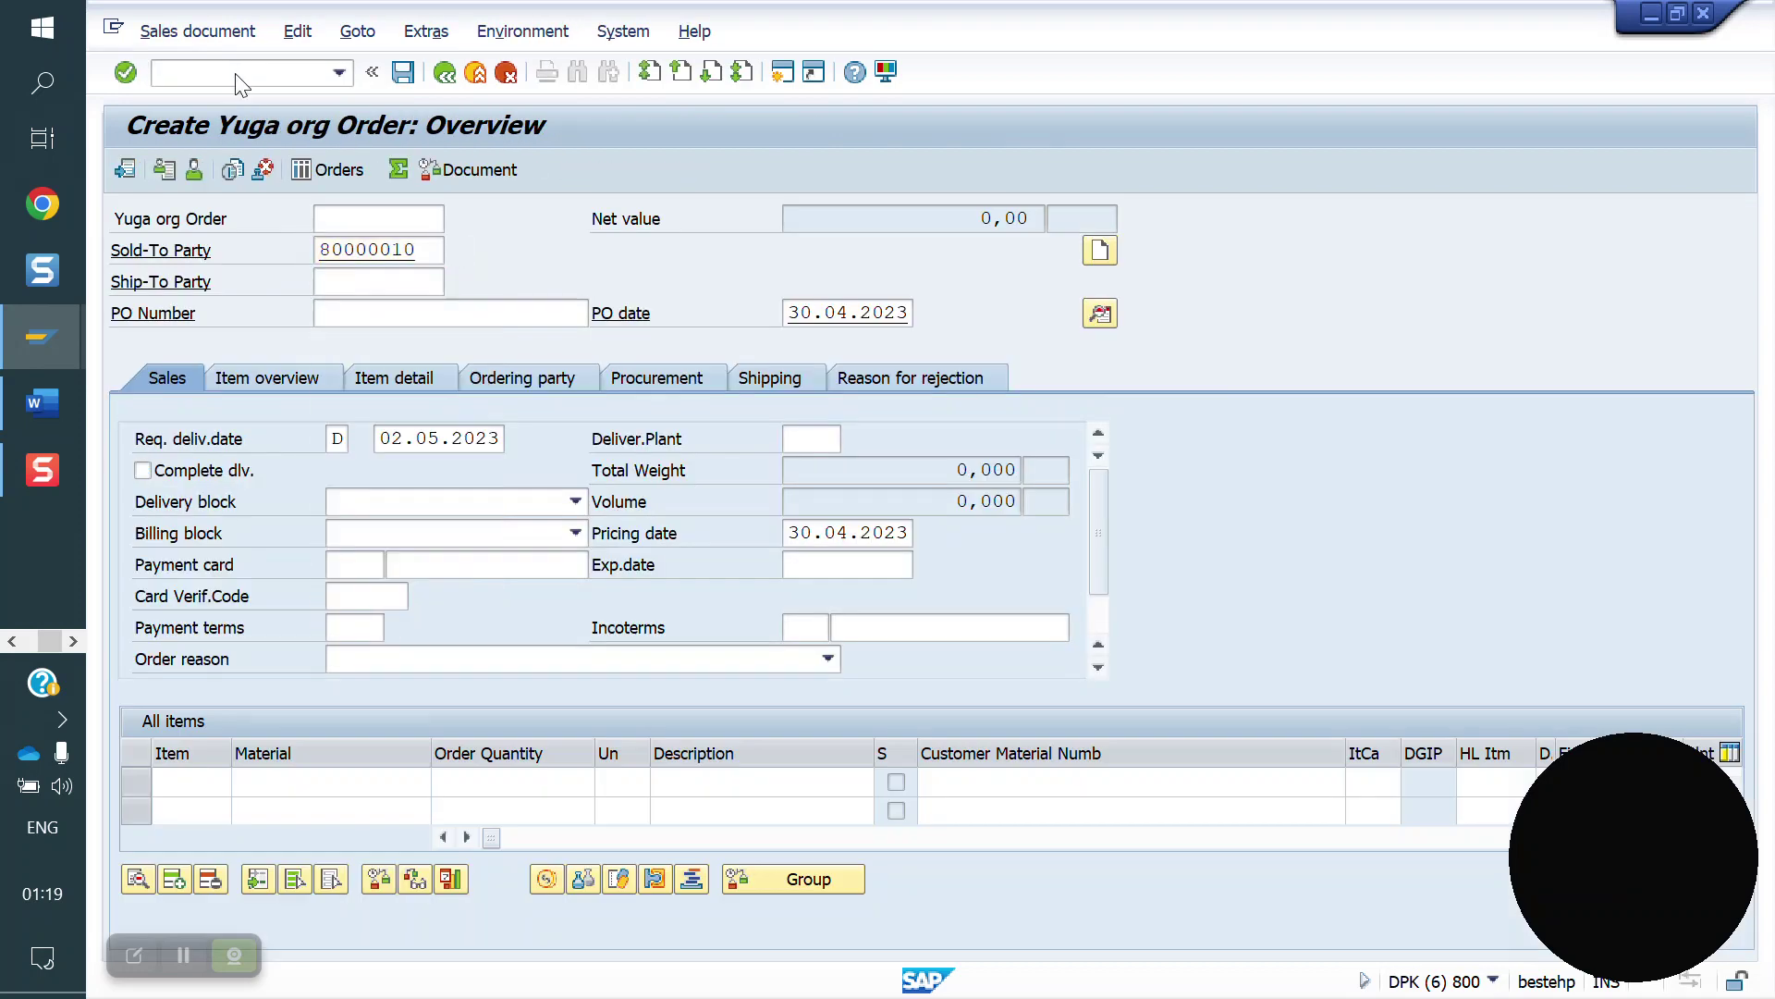
- Add material 50065599 with a quantity of 1 and check the plant and shipping point in the item's shipping data
key("Return")
key("Down")
key("Return")
type("1")
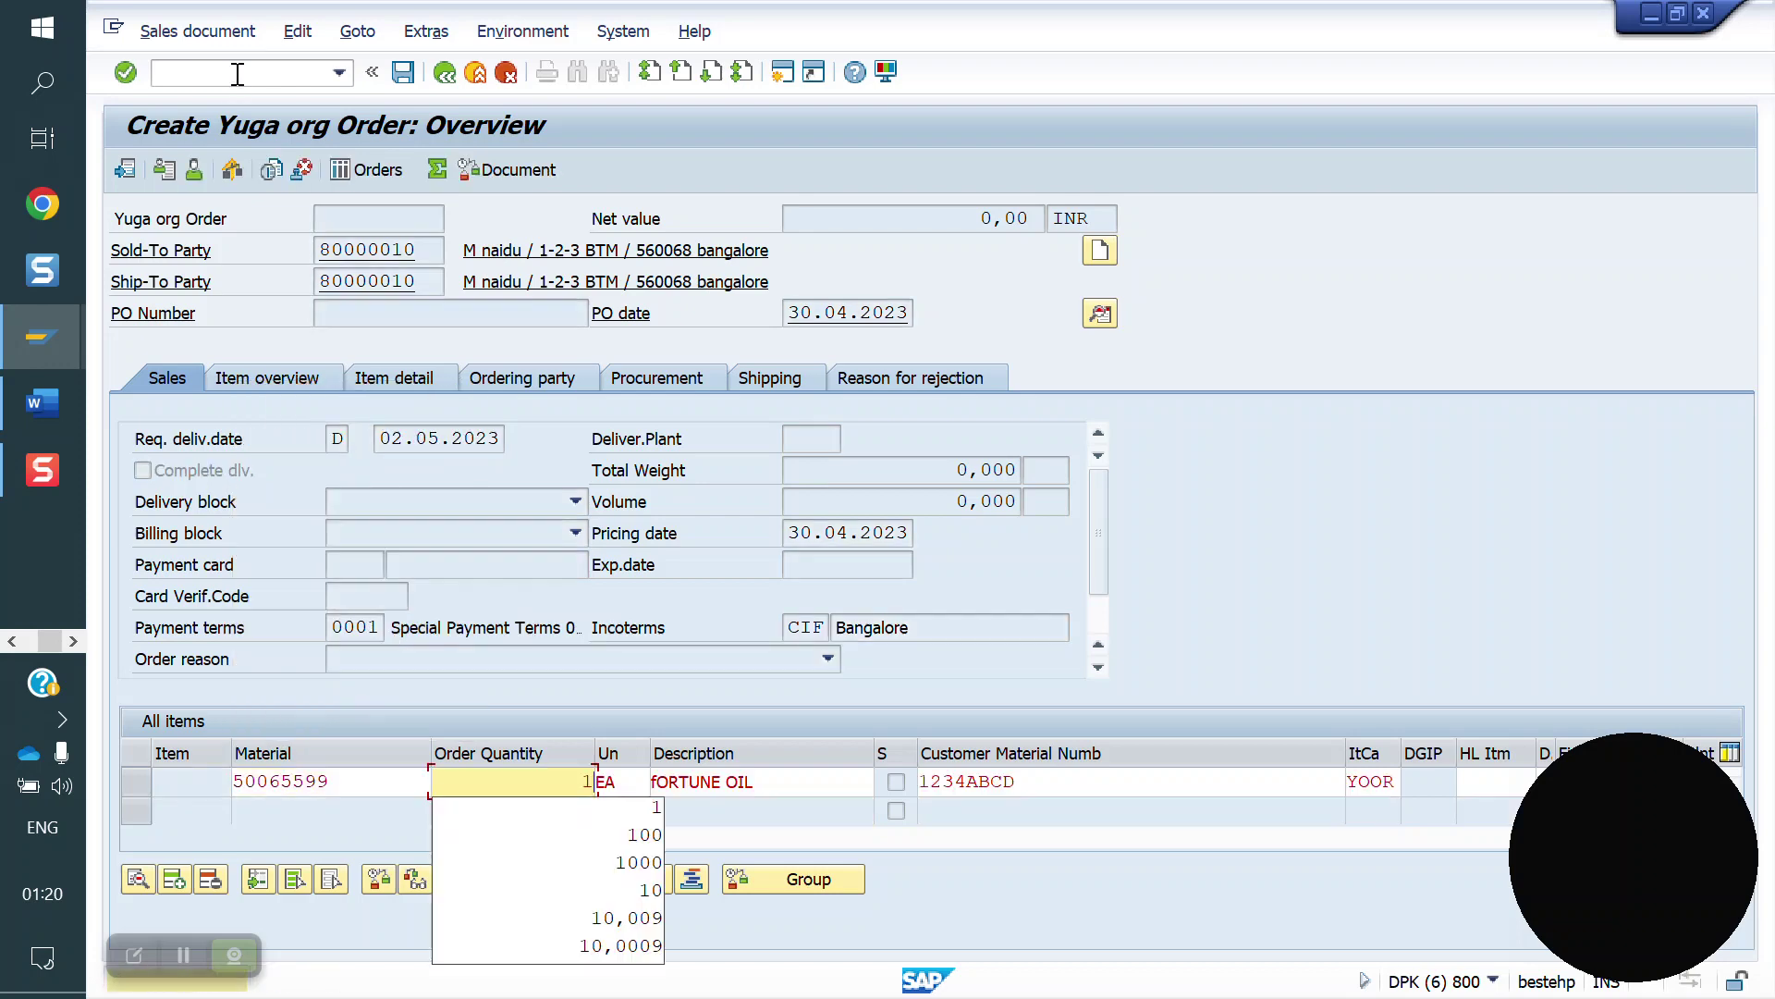
key("Return")
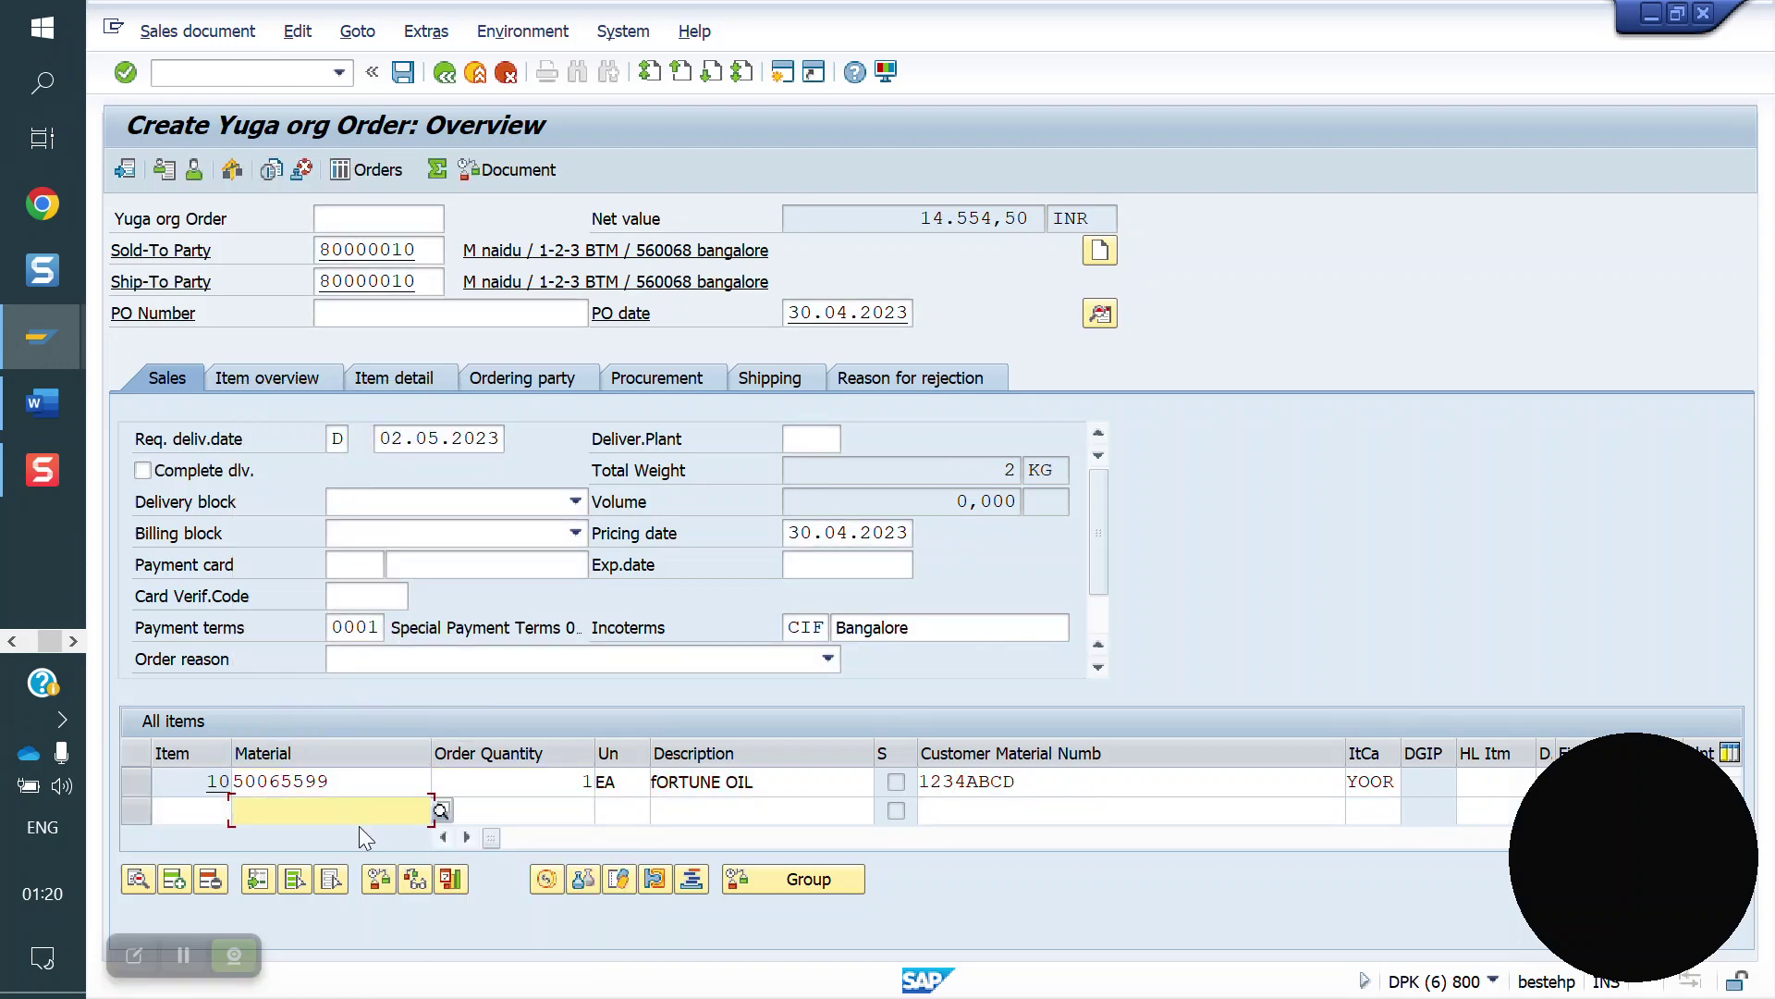
double_click(368, 785)
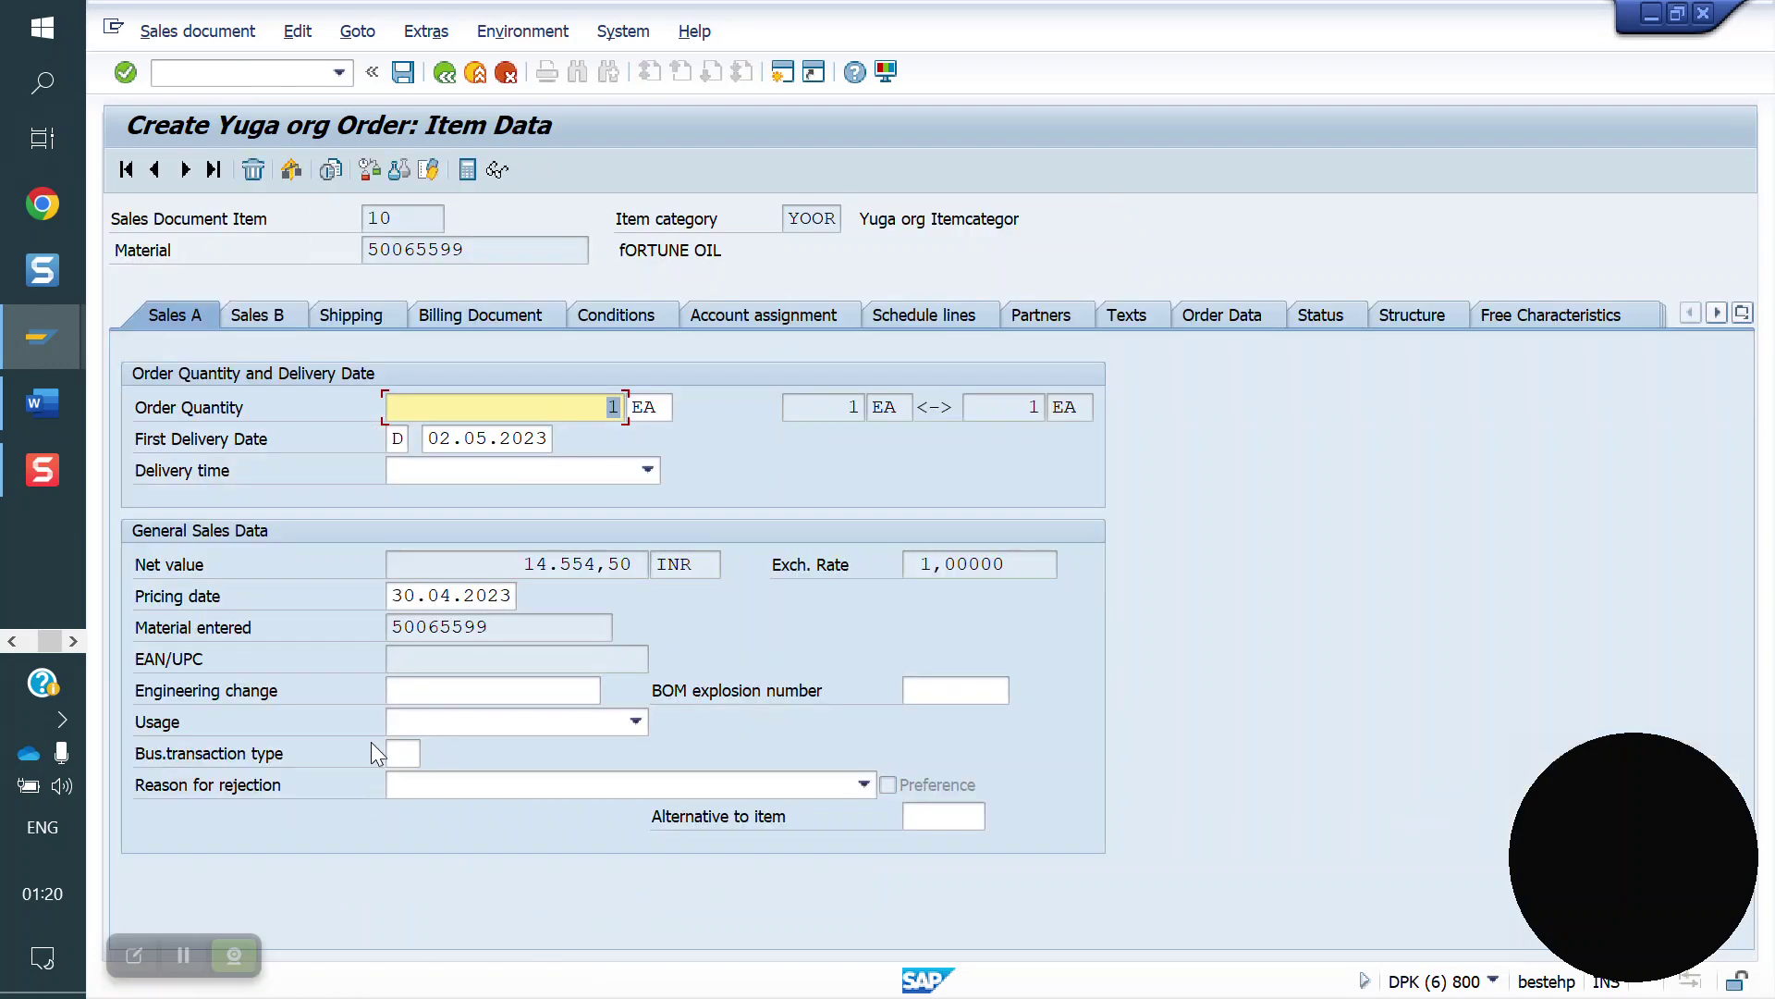
left_click(371, 318)
- Return to OVL2 and locate the entry for shipping condition 01, loading group 0001 and plant YO10
left_click(261, 74)
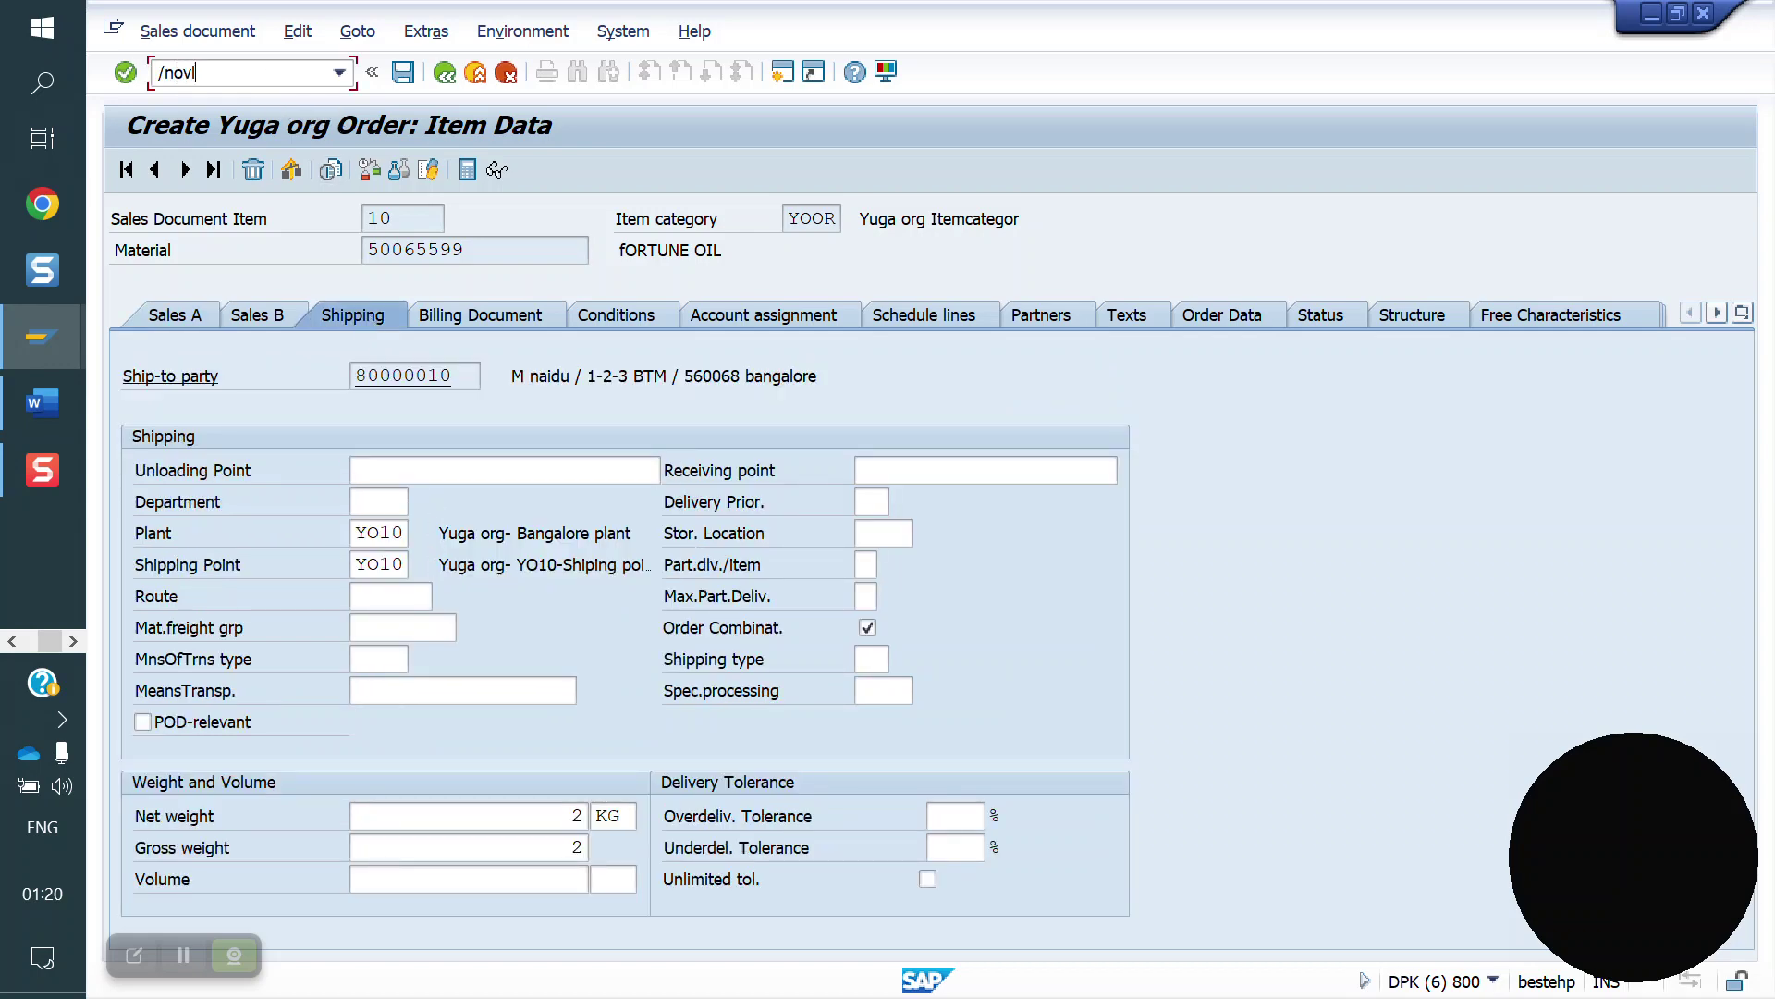
type("/novl2")
key("Return")
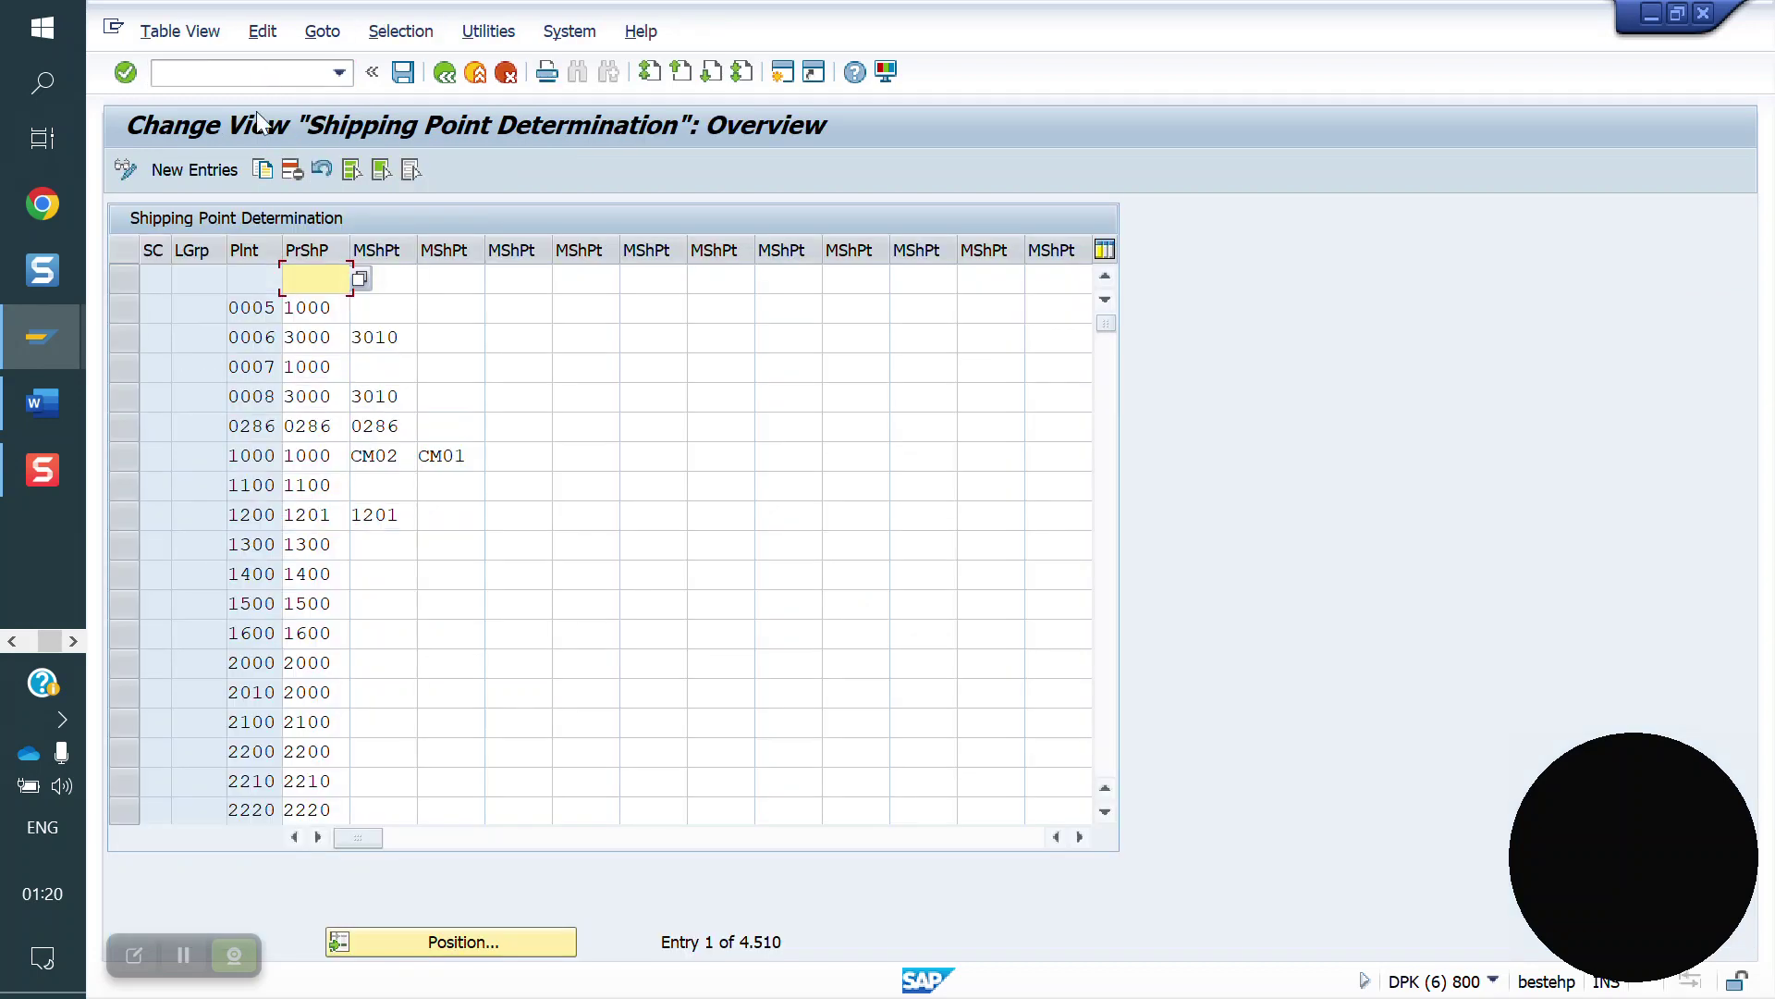
left_click(470, 957)
key("F4")
key("Return")
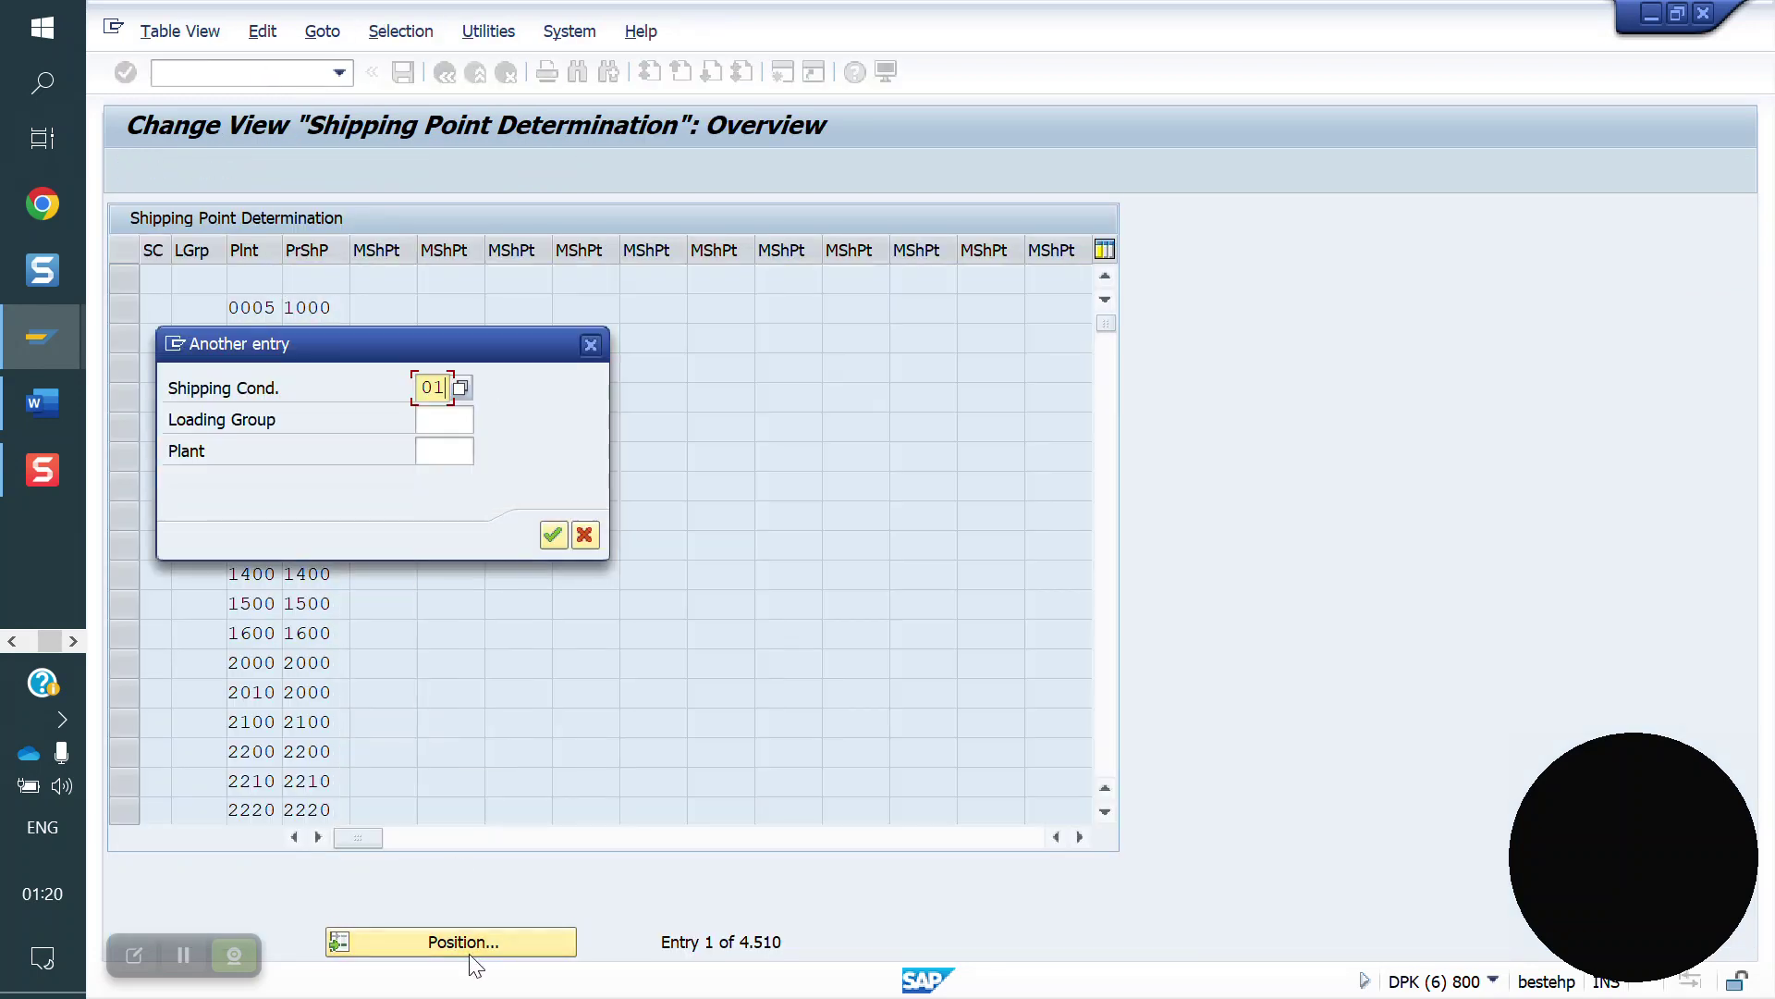
key("Tab")
key("F4")
key("Down")
key("Down")
key("Return")
key("Tab")
key("F4")
key("Down")
key("Return")
key("Return")
- Set the entry's proposed shipping point to YO20 and save it to customizing request DPKK900232
key("F4")
key("Down")
key("Return")
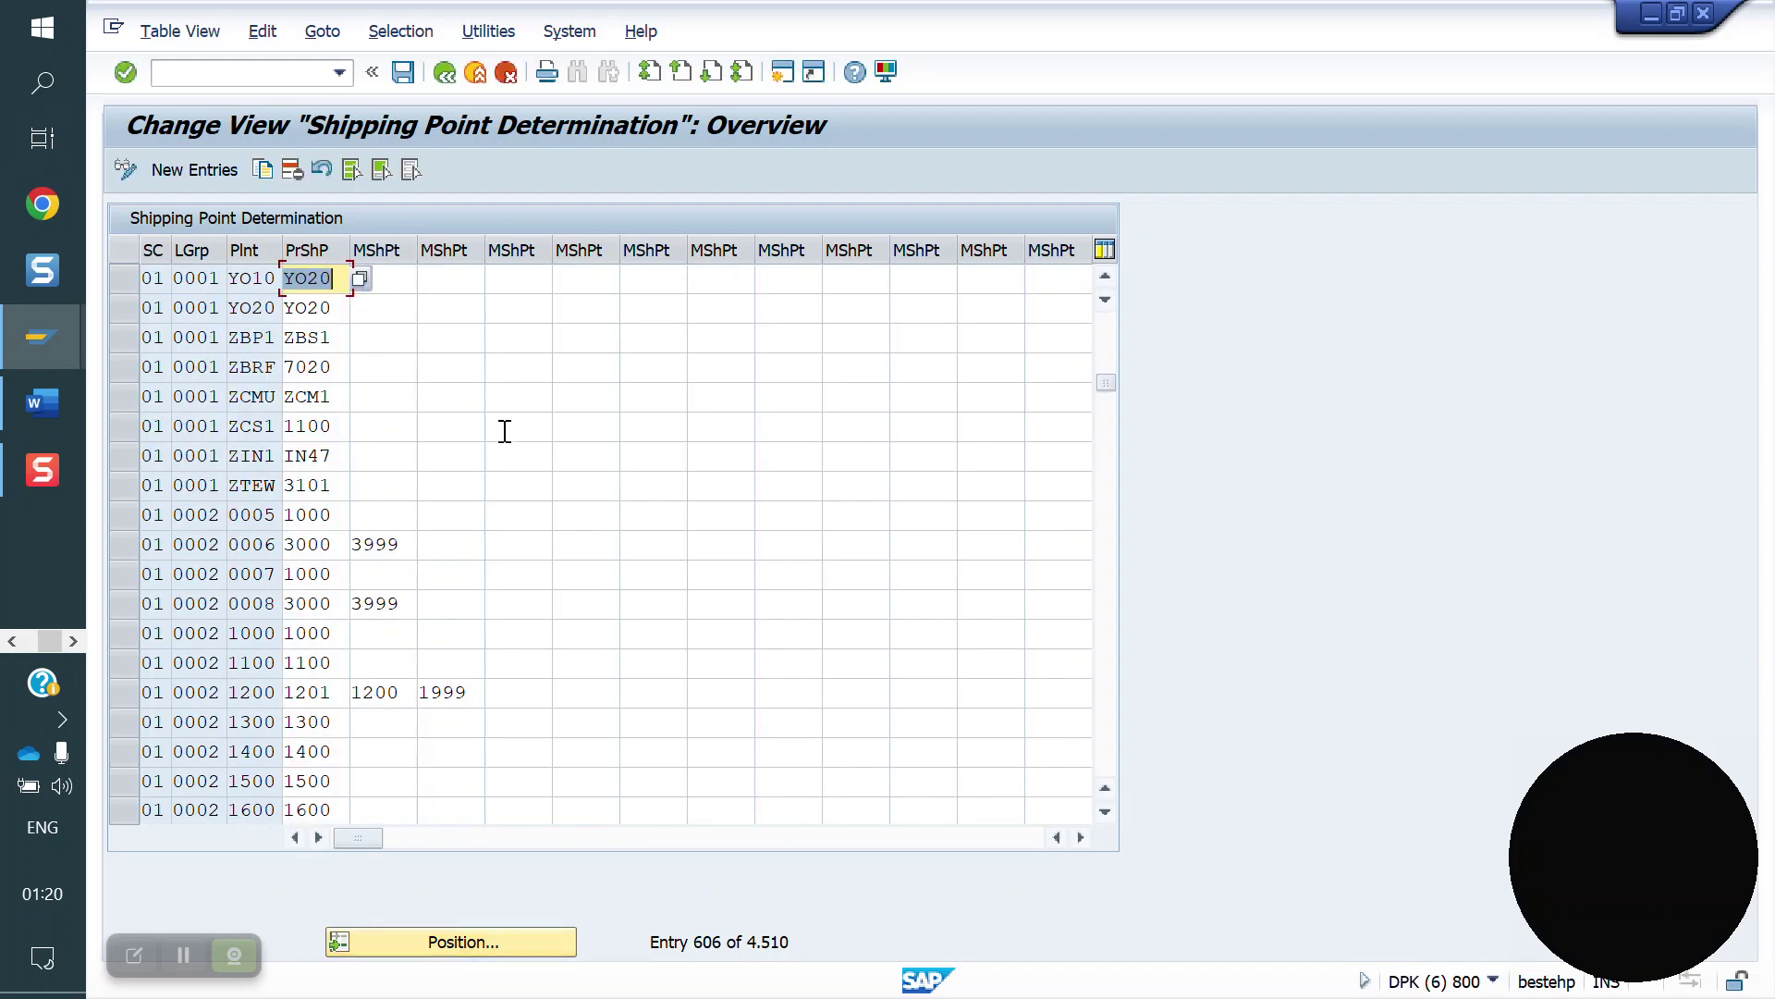
left_click(408, 76)
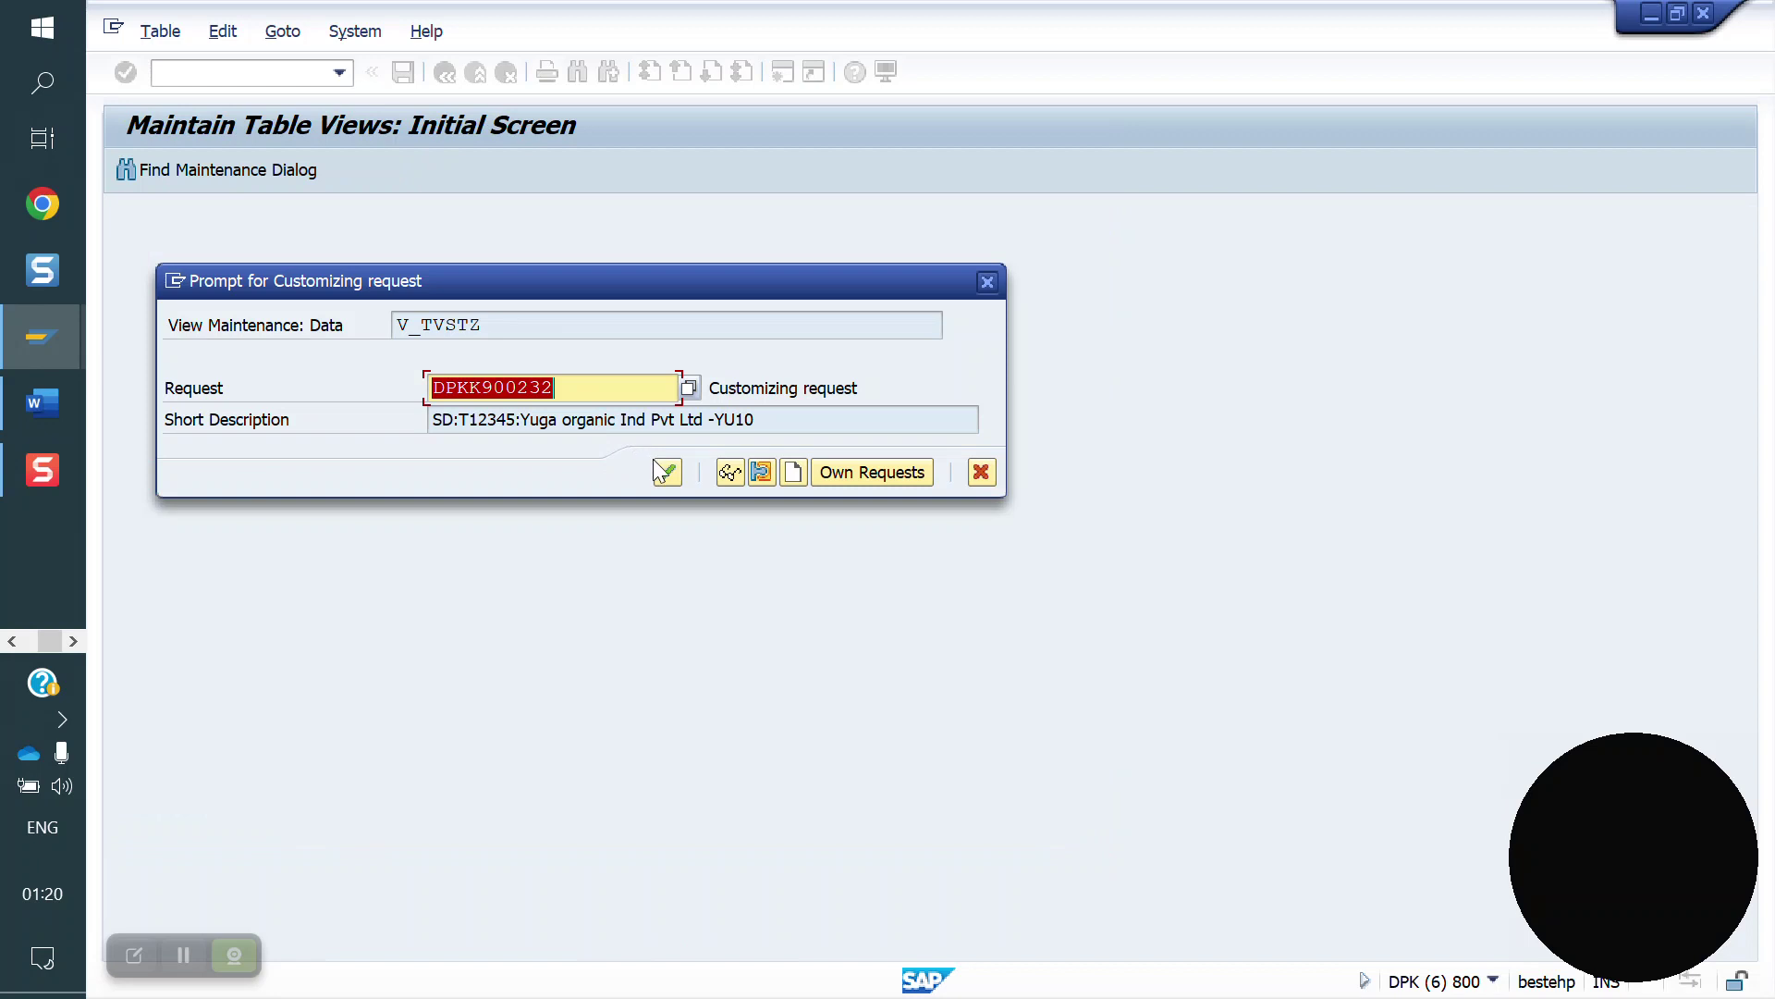
left_click(661, 472)
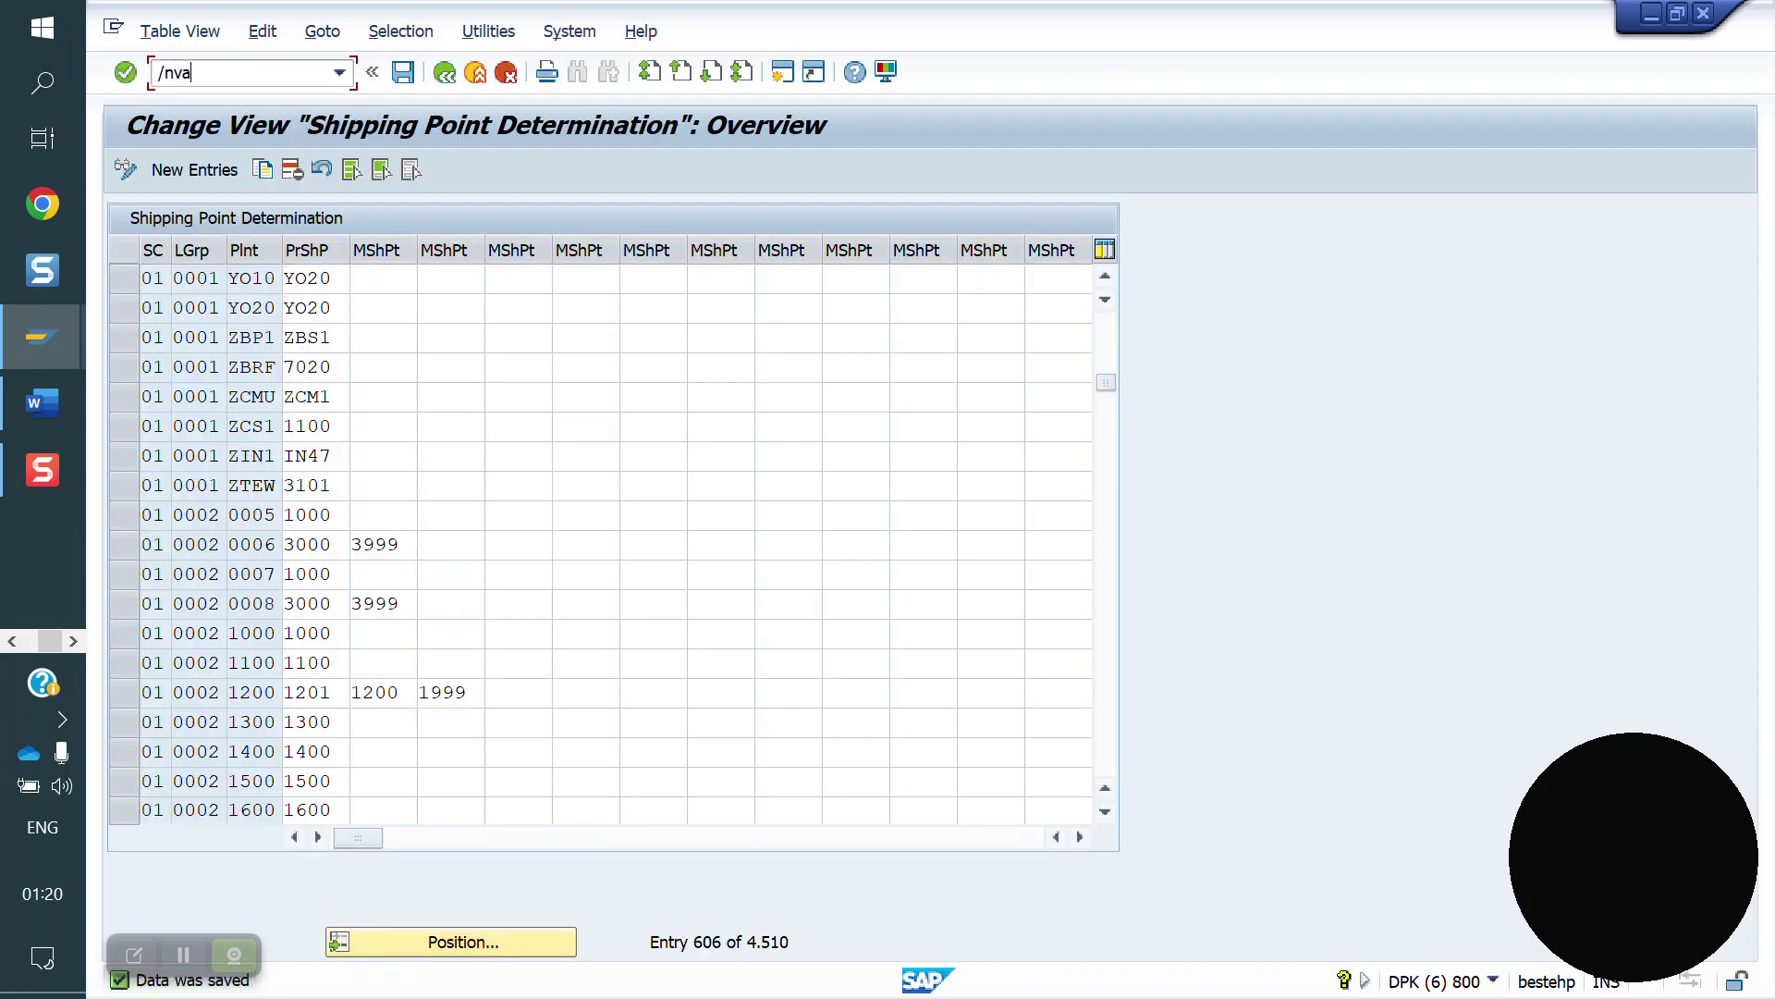
- Create another YOOR order in VA01 and enter the sold-to customer number
key("Return")
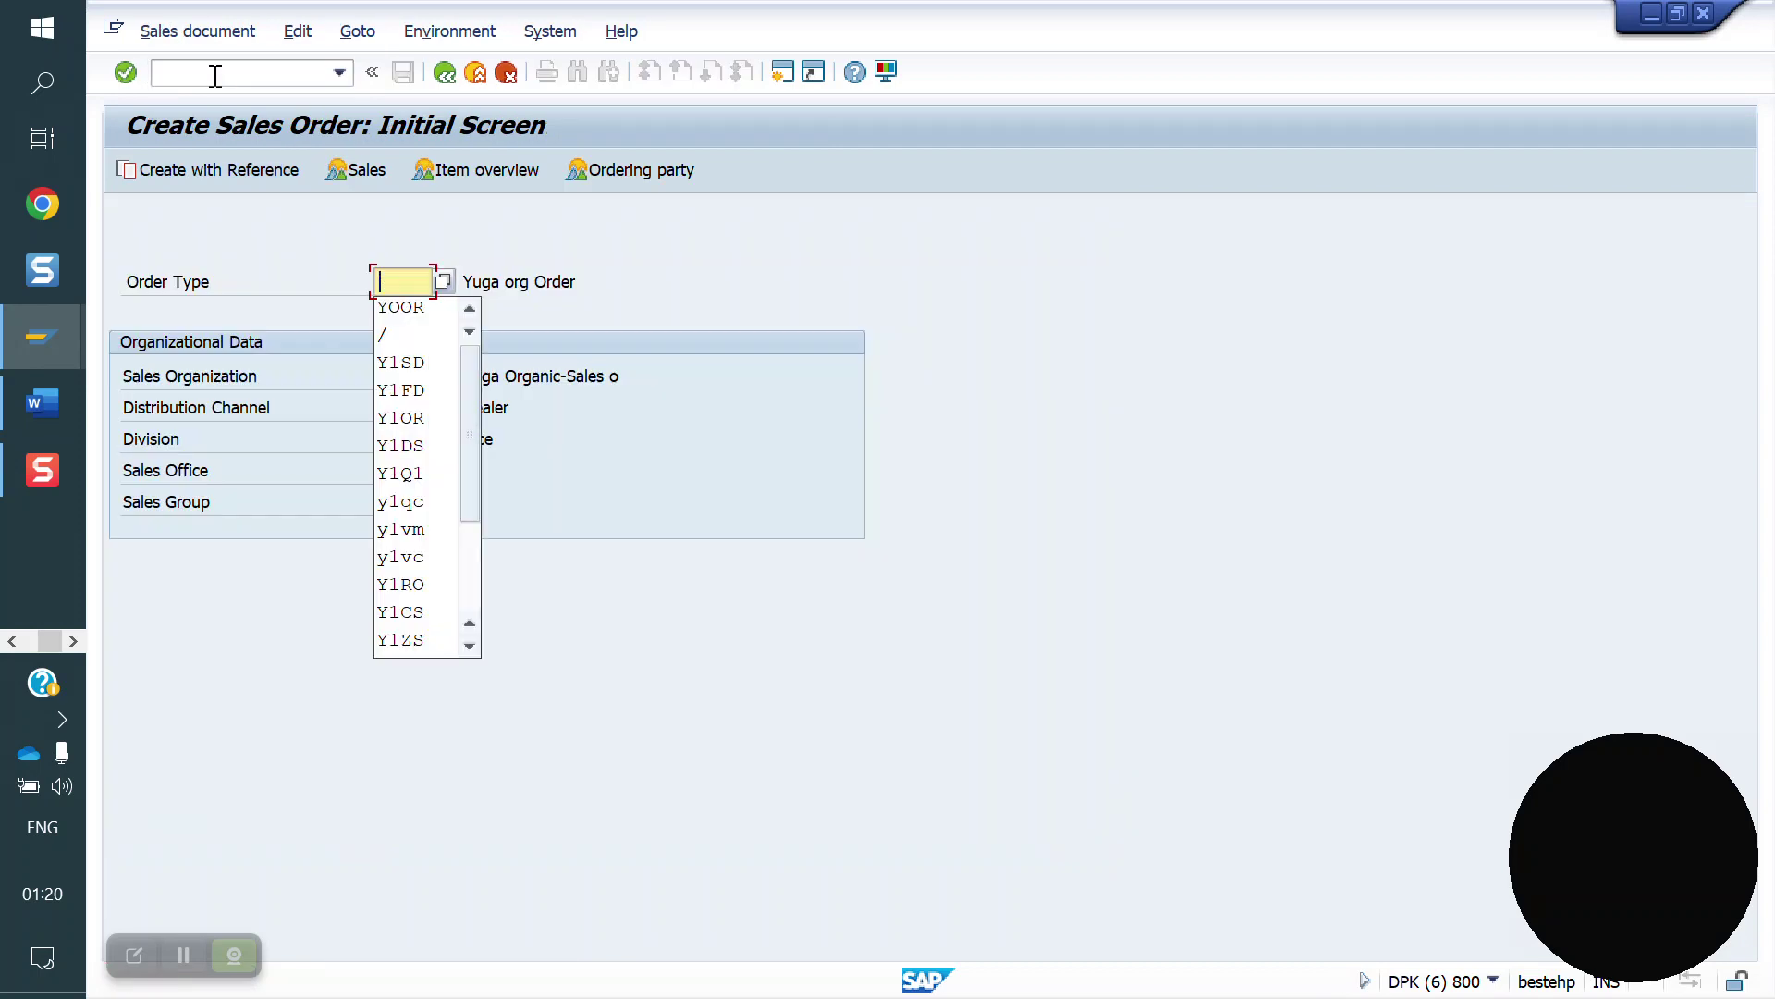
key("Return")
key("Down")
key("Return")
key("Return")
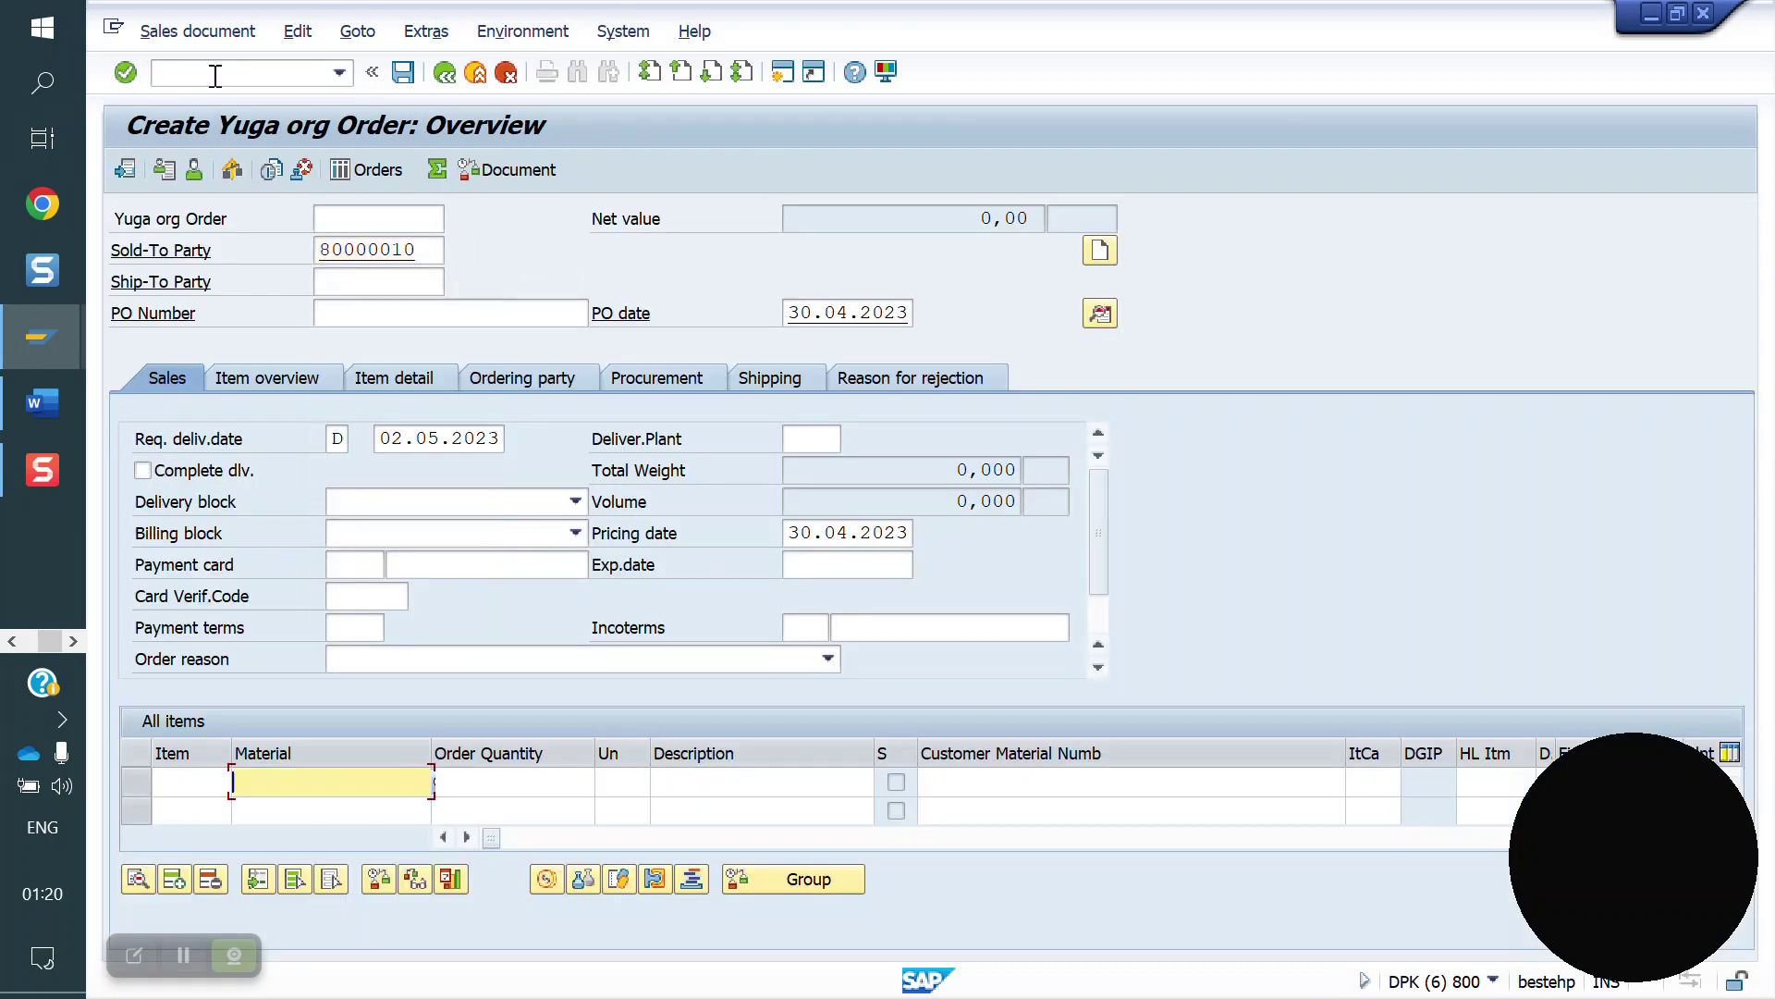
- Add material 50065599 with a quantity of 1 to the order and open the item's details
key("Down")
key("Return")
key("Return")
type("1")
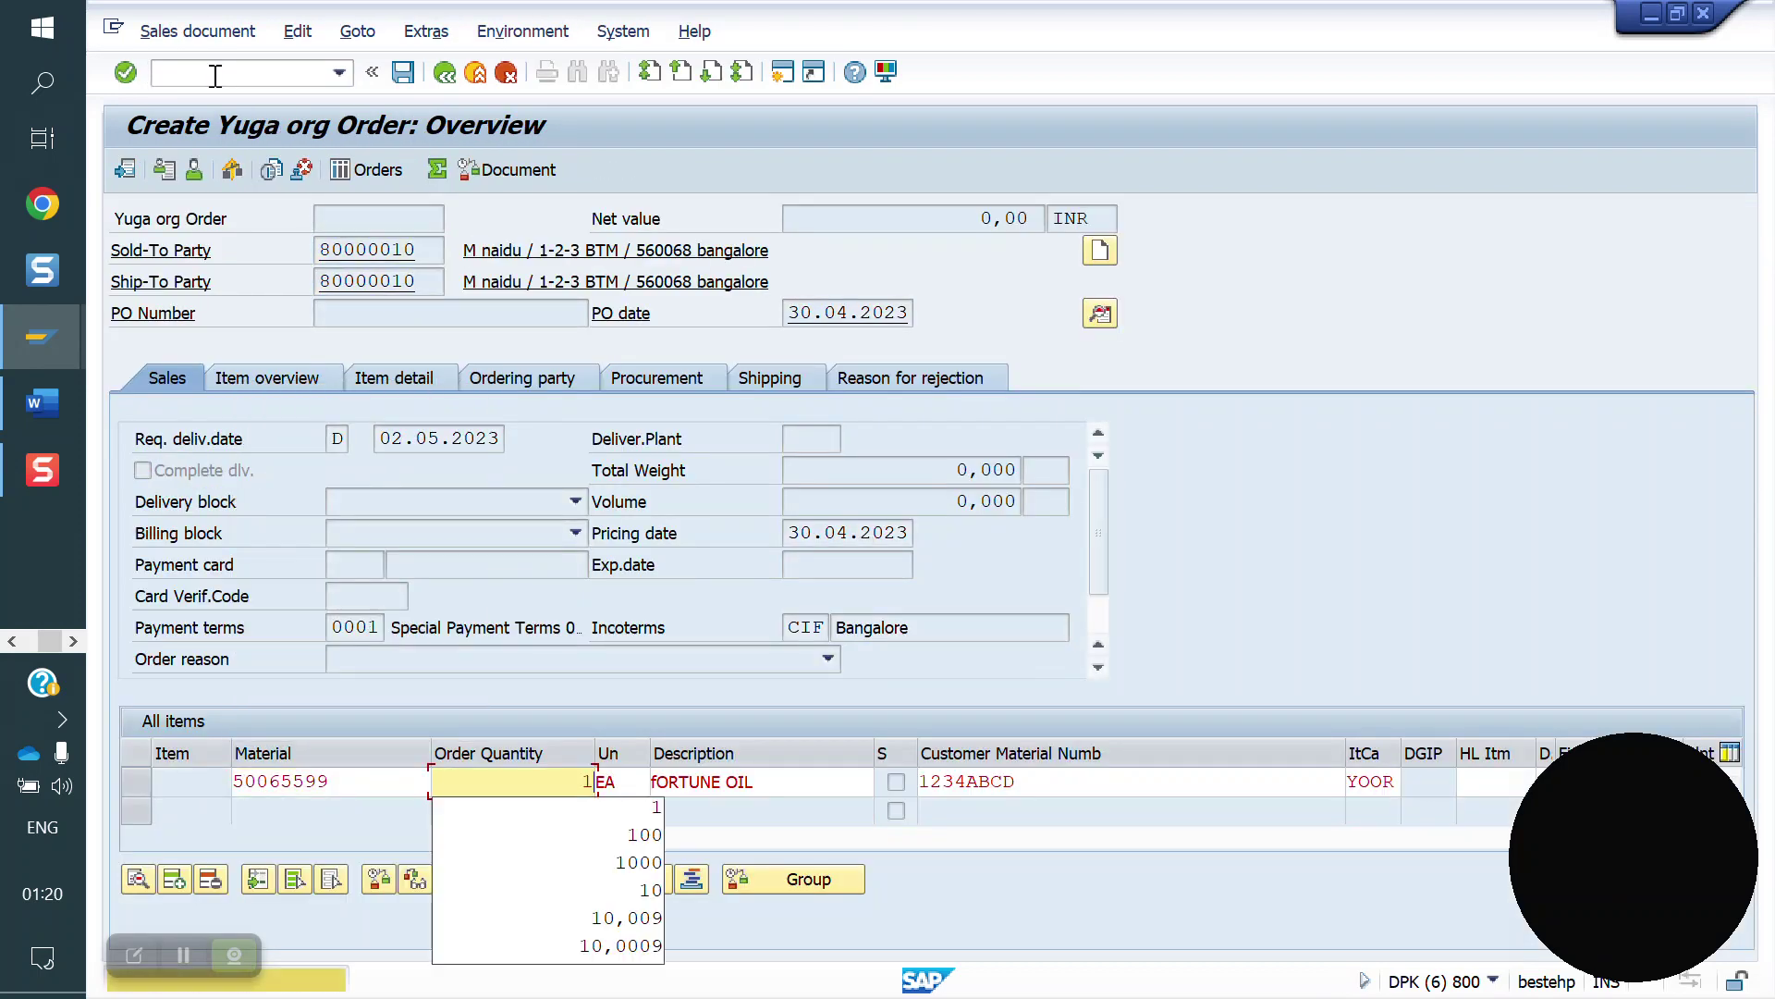
key("Return")
double_click(375, 781)
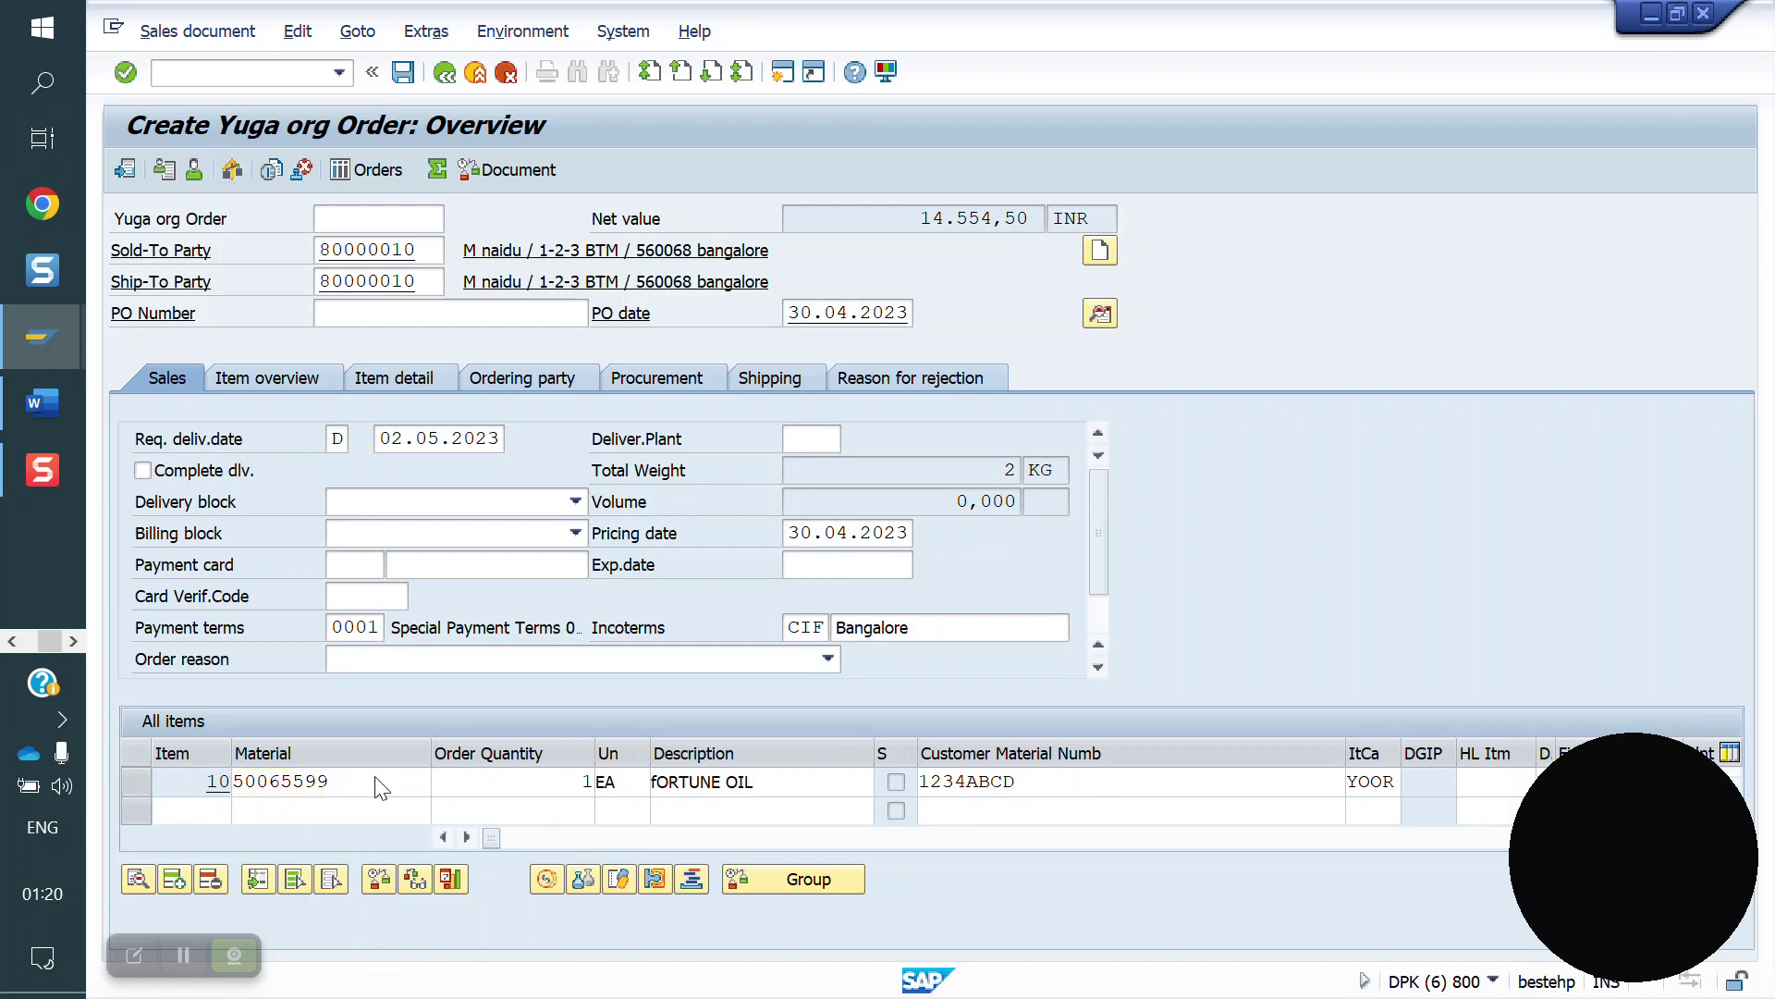
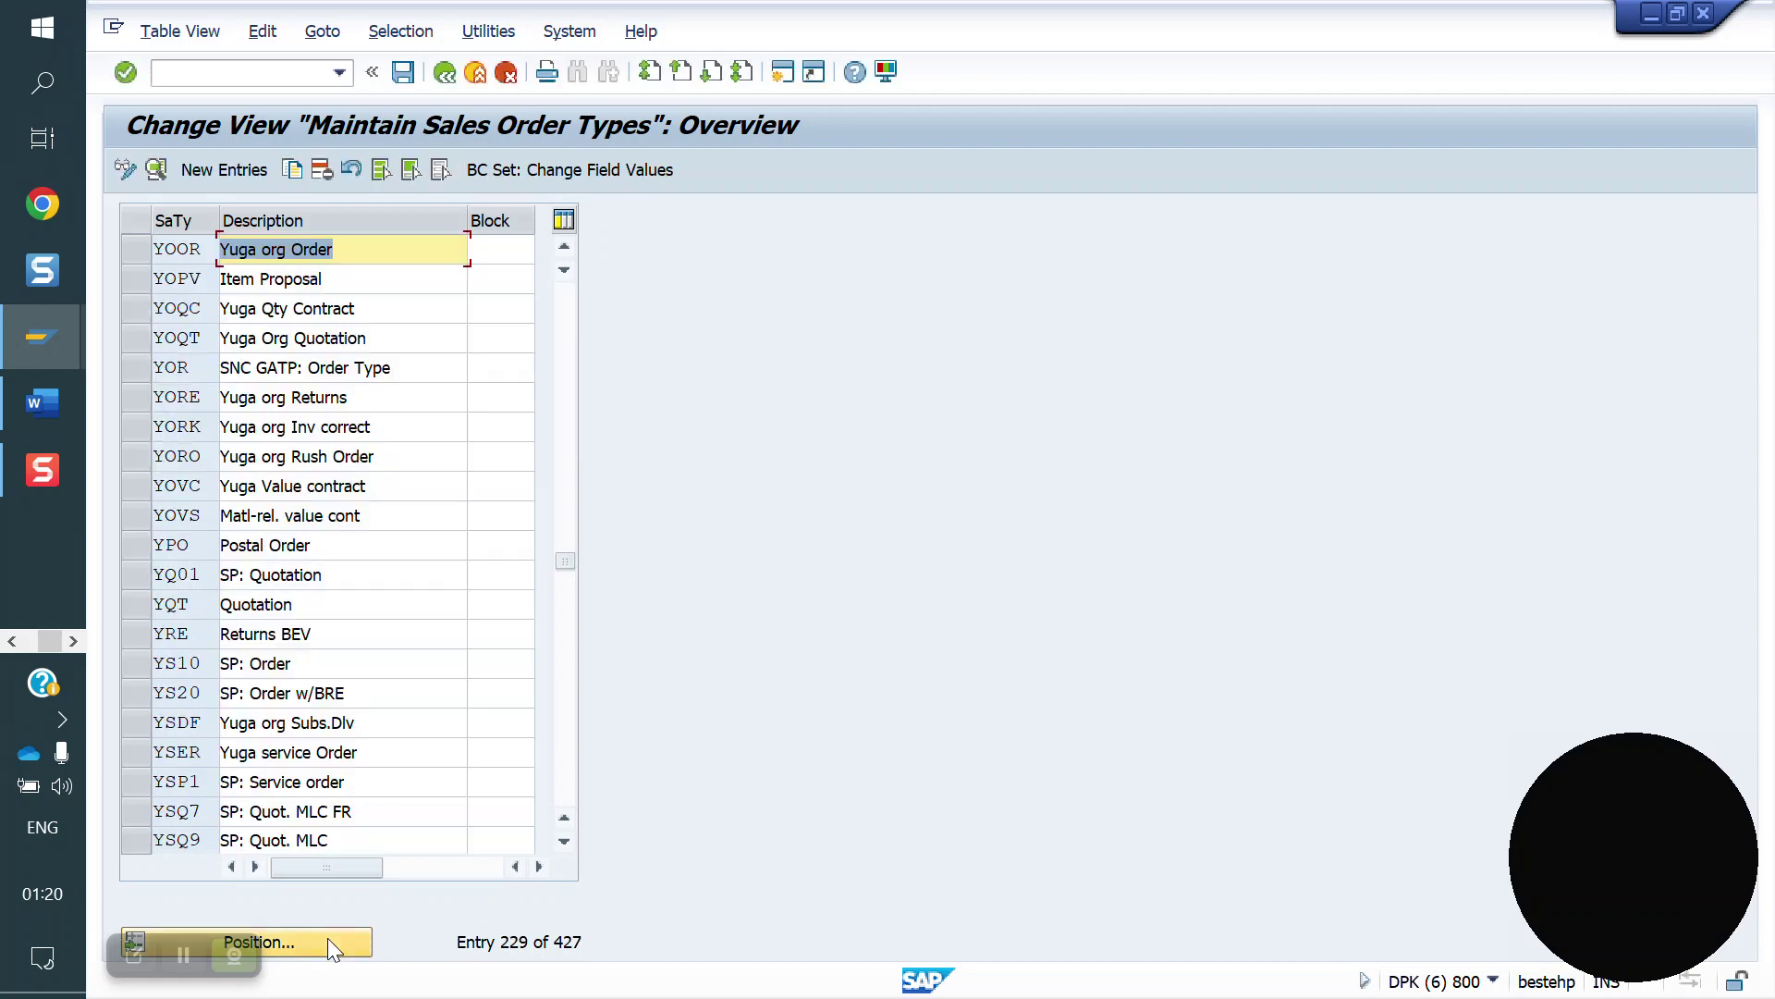
- Maintain the shipping conditions in the details of sales order type YOOR and save the change to customizing request DPKK900232
double_click(198, 249)
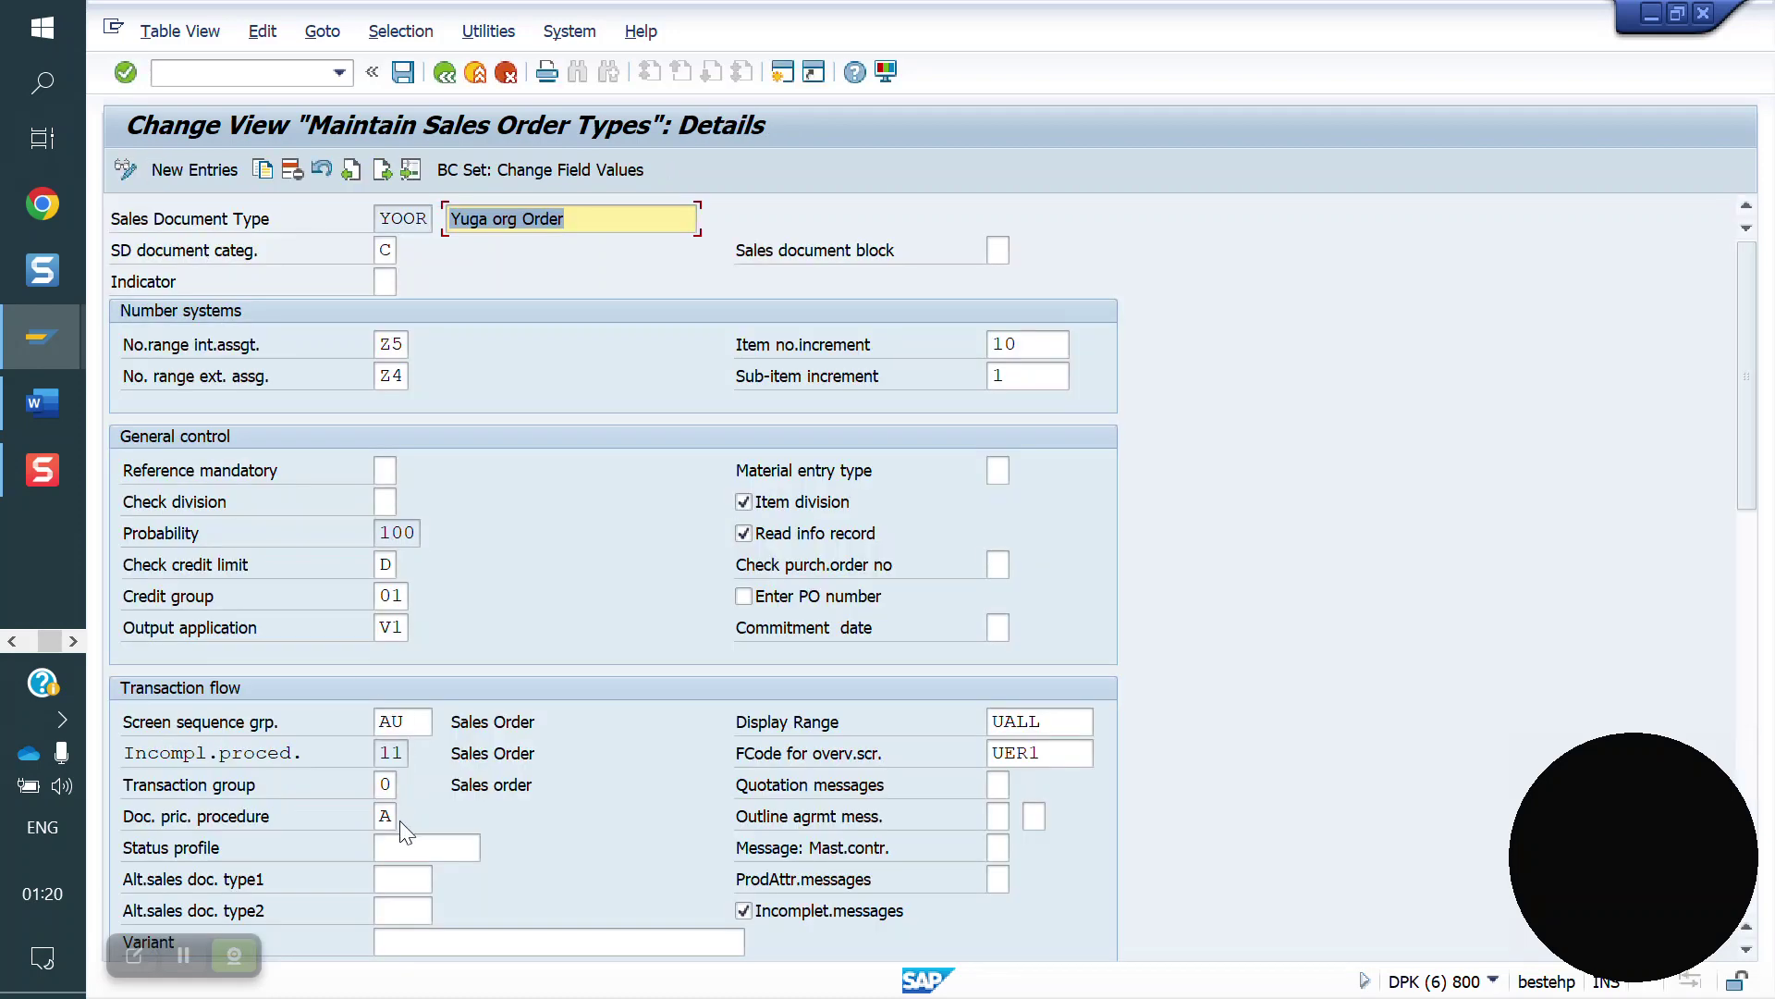
scroll(430, 656, "down", 5)
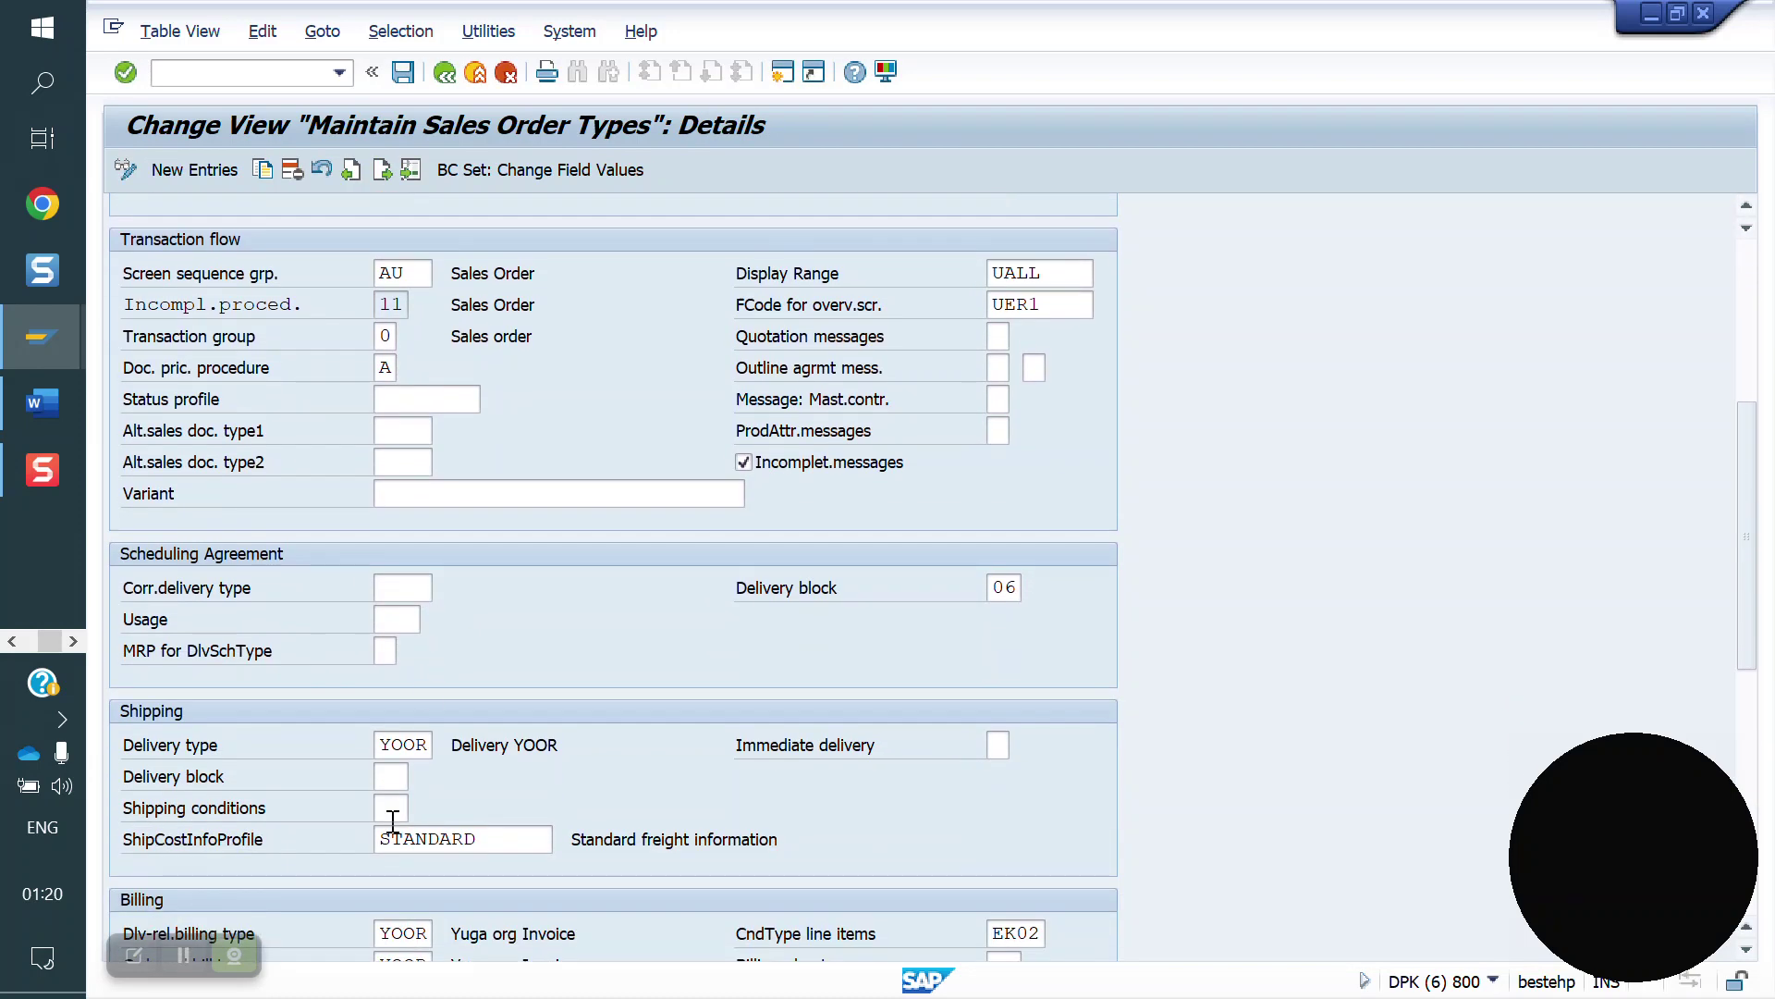
left_click(393, 818)
type("01")
key("Return")
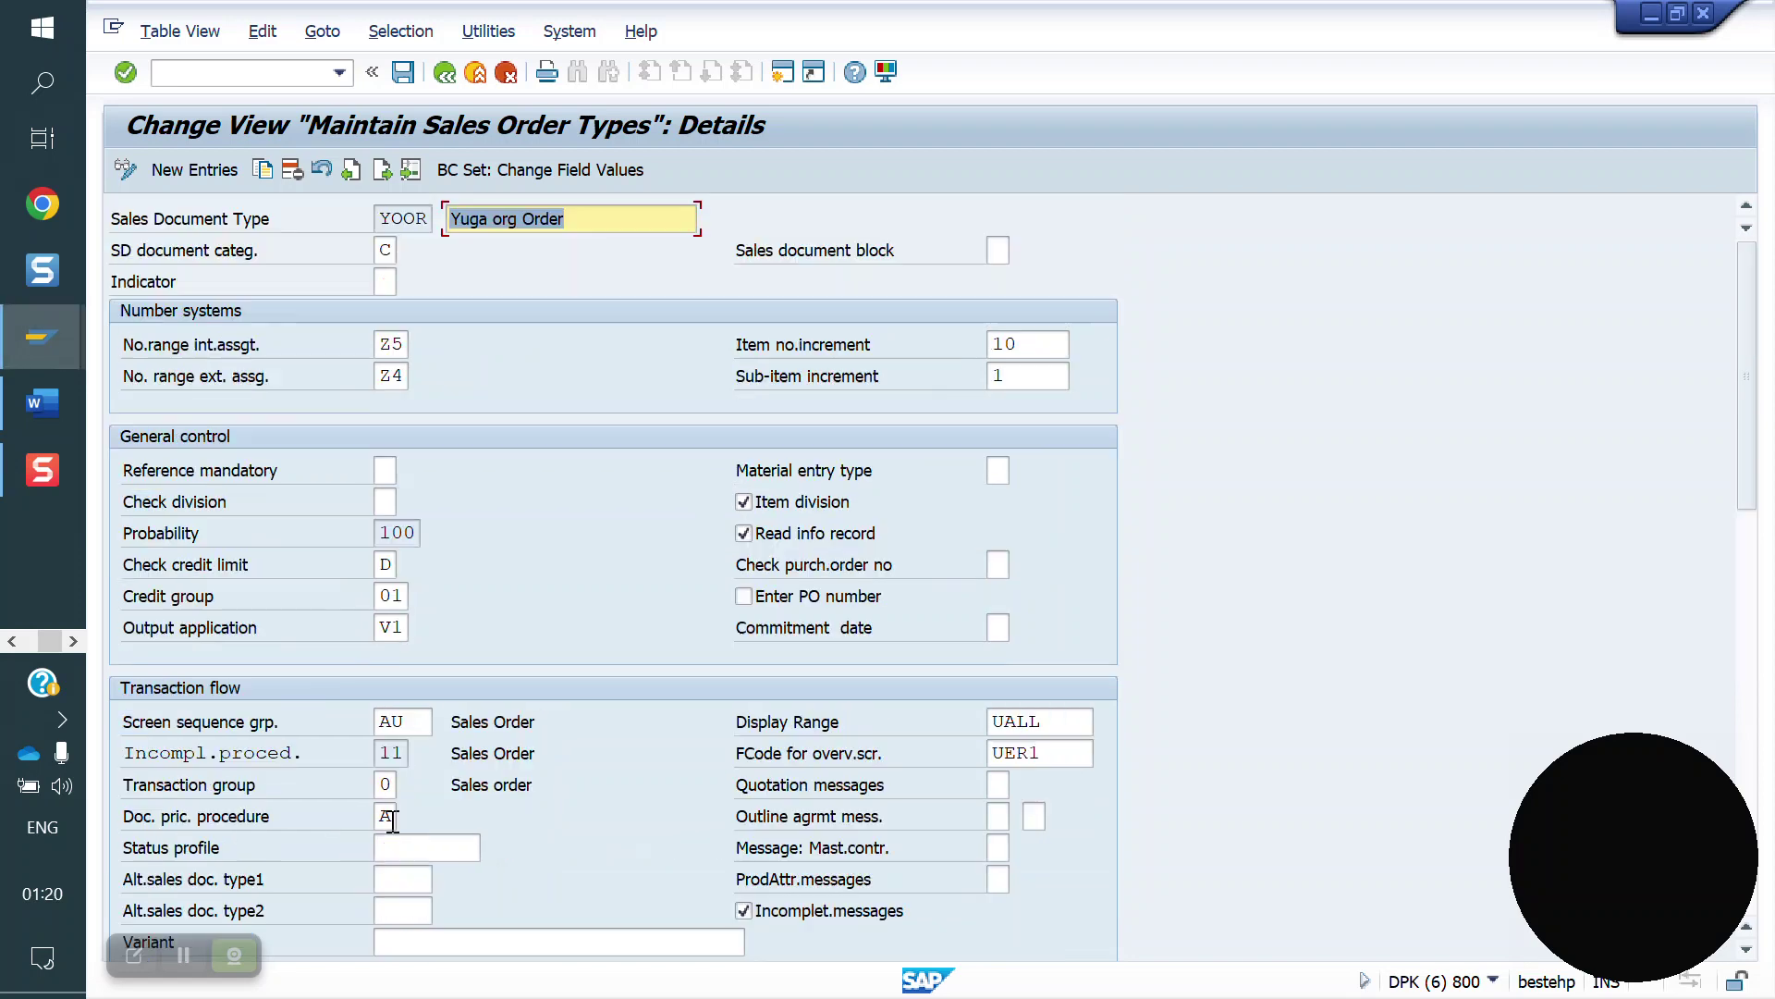
left_click(402, 71)
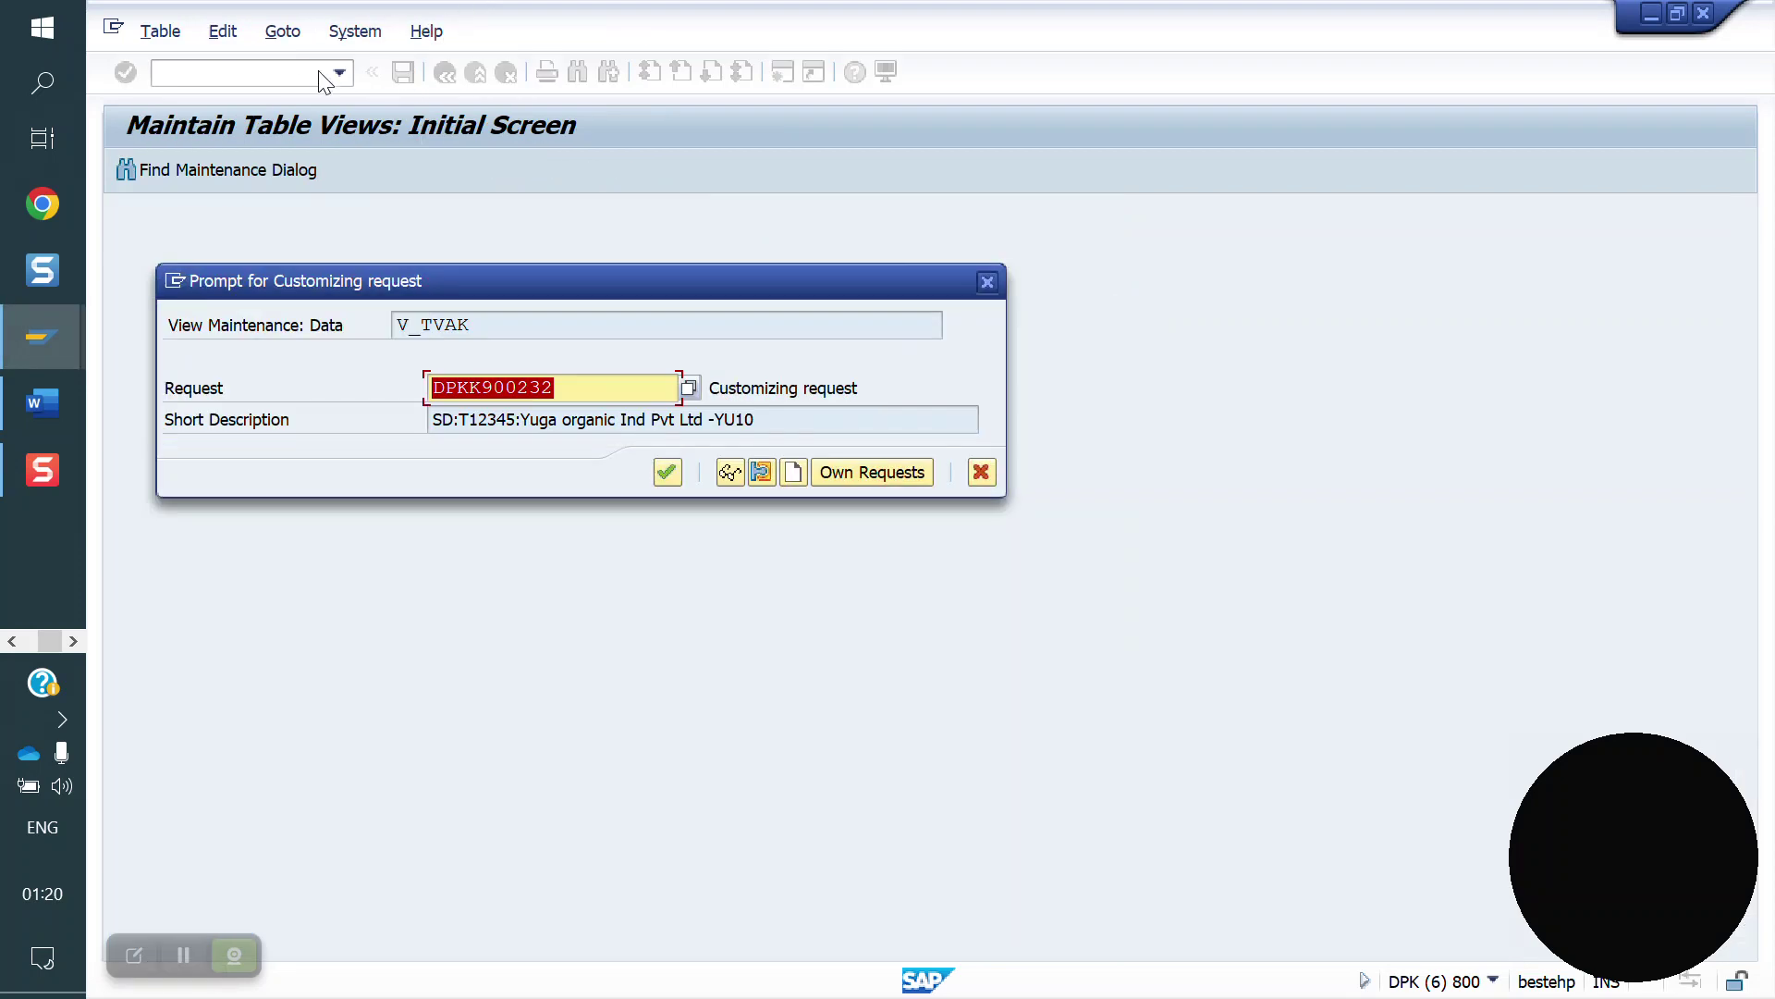
left_click(667, 473)
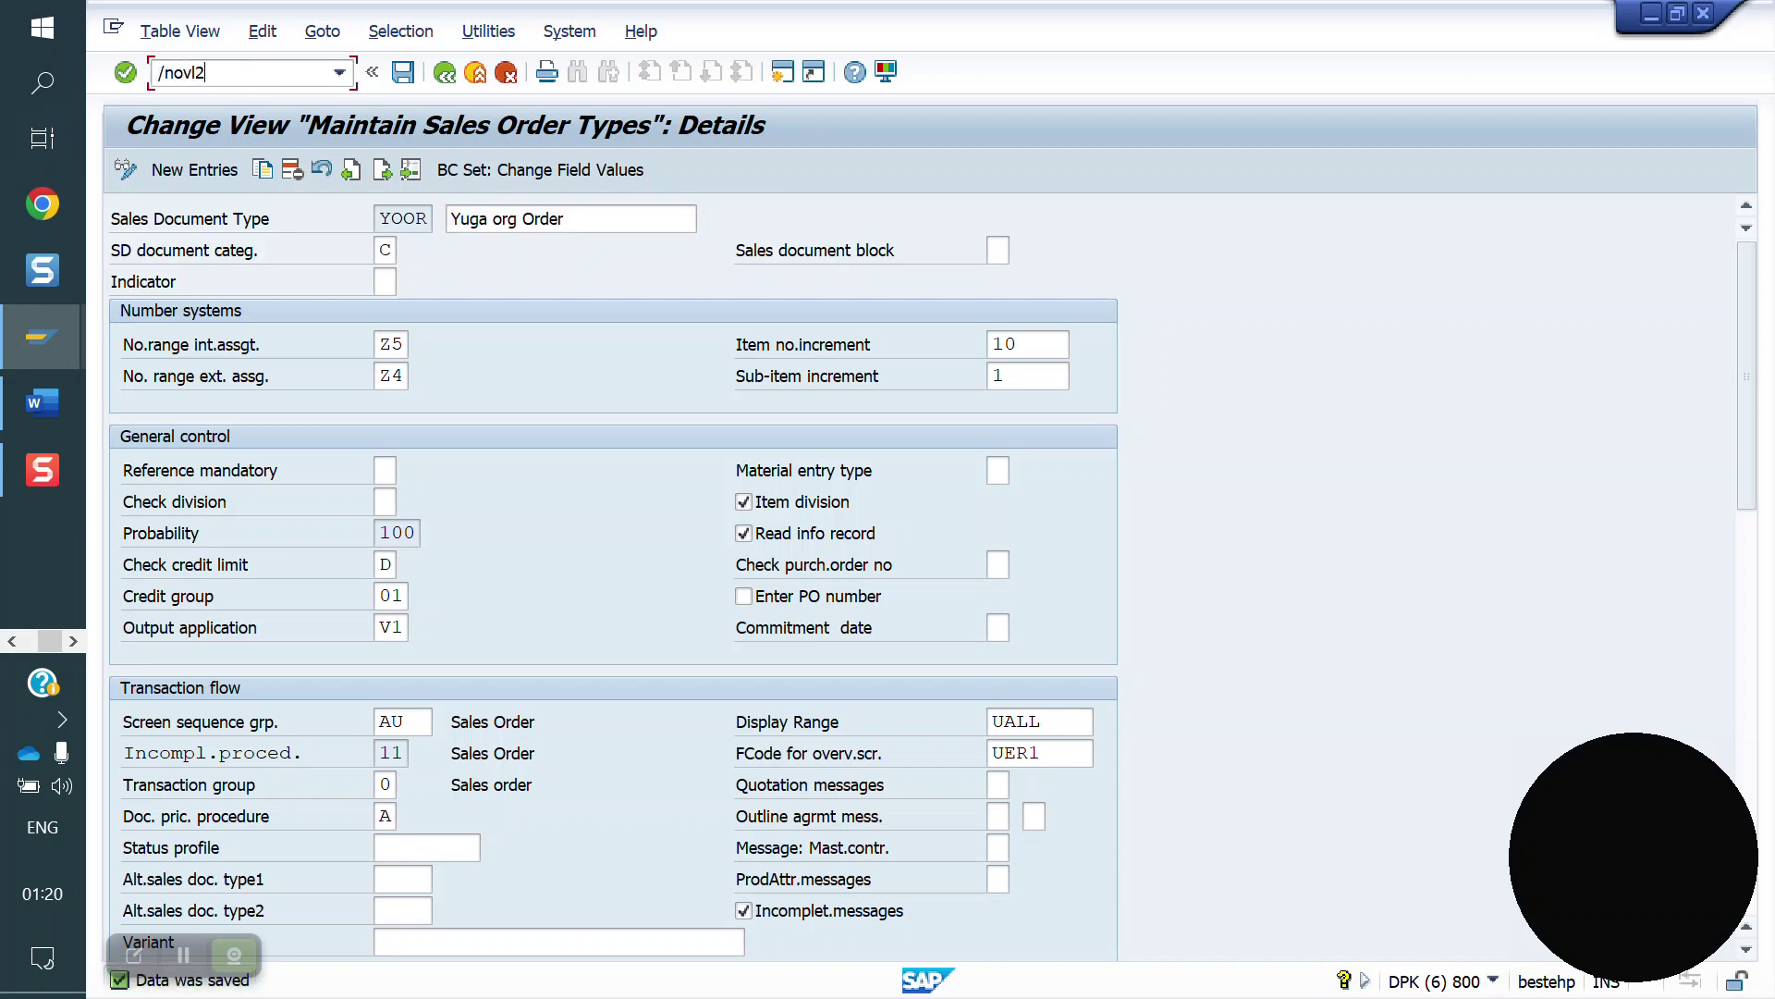
- Return to OVL2 and check the proposed shipping point for shipping condition 03, loading group 0001 and plant YO10
key("Return")
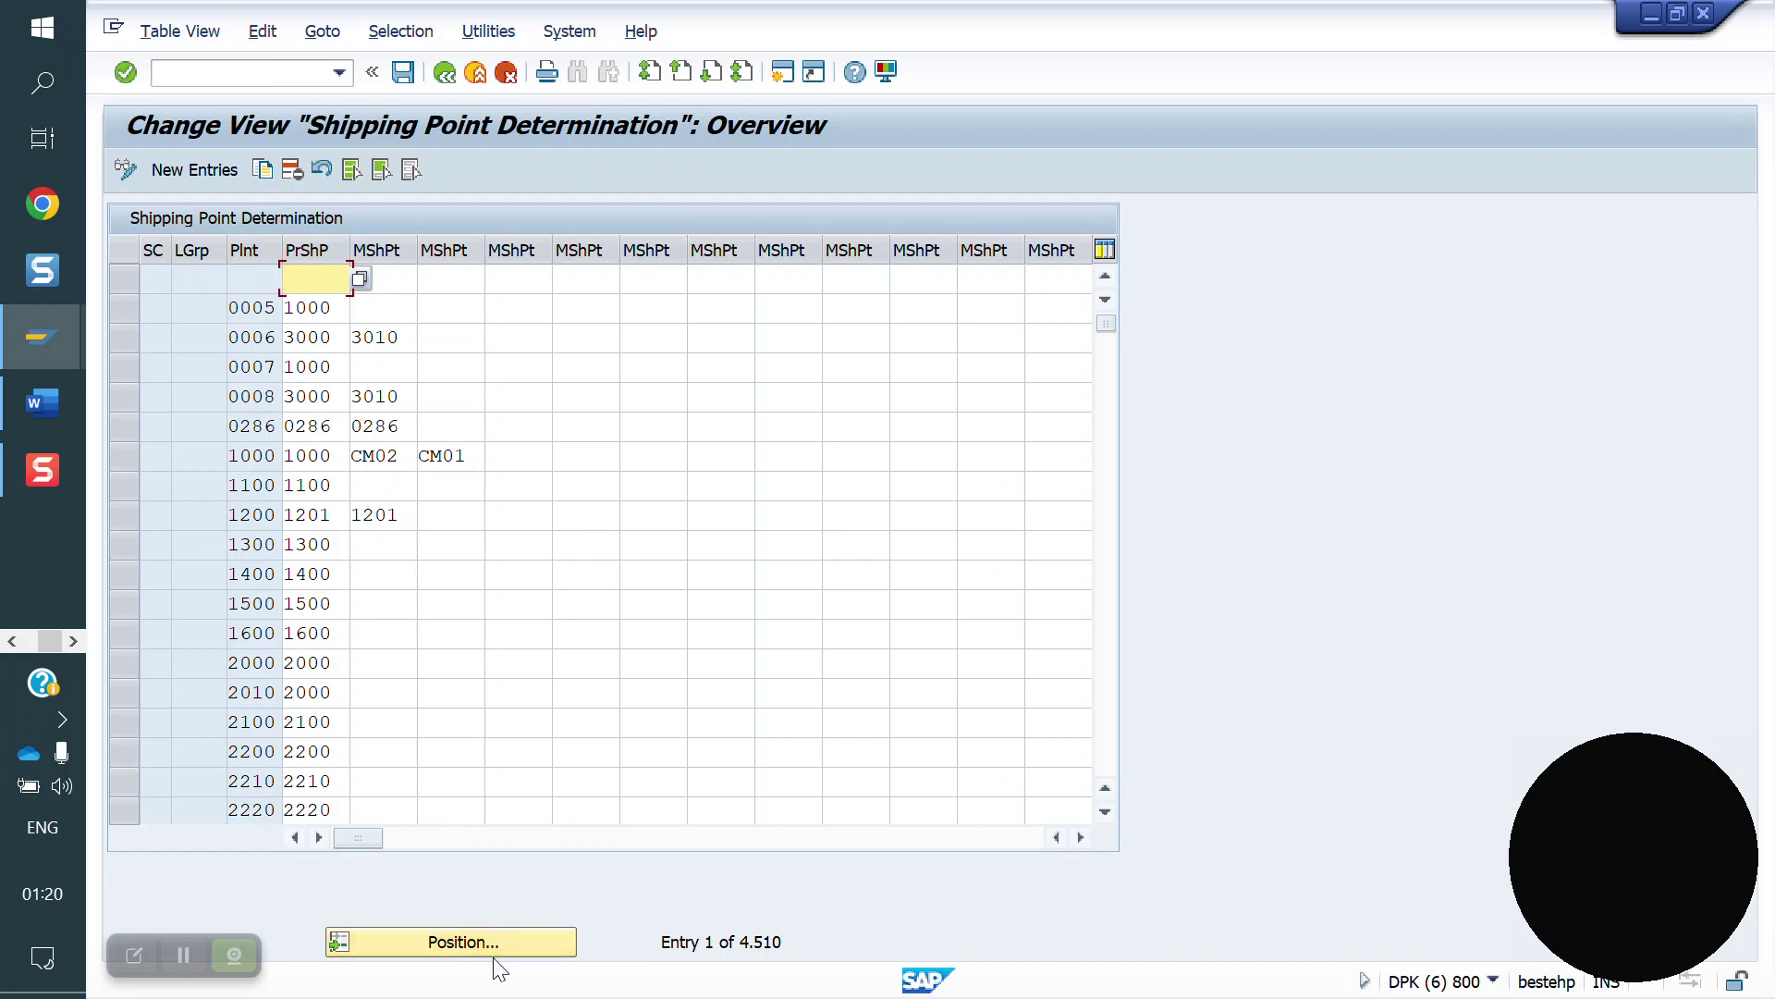
left_click(519, 943)
type("03")
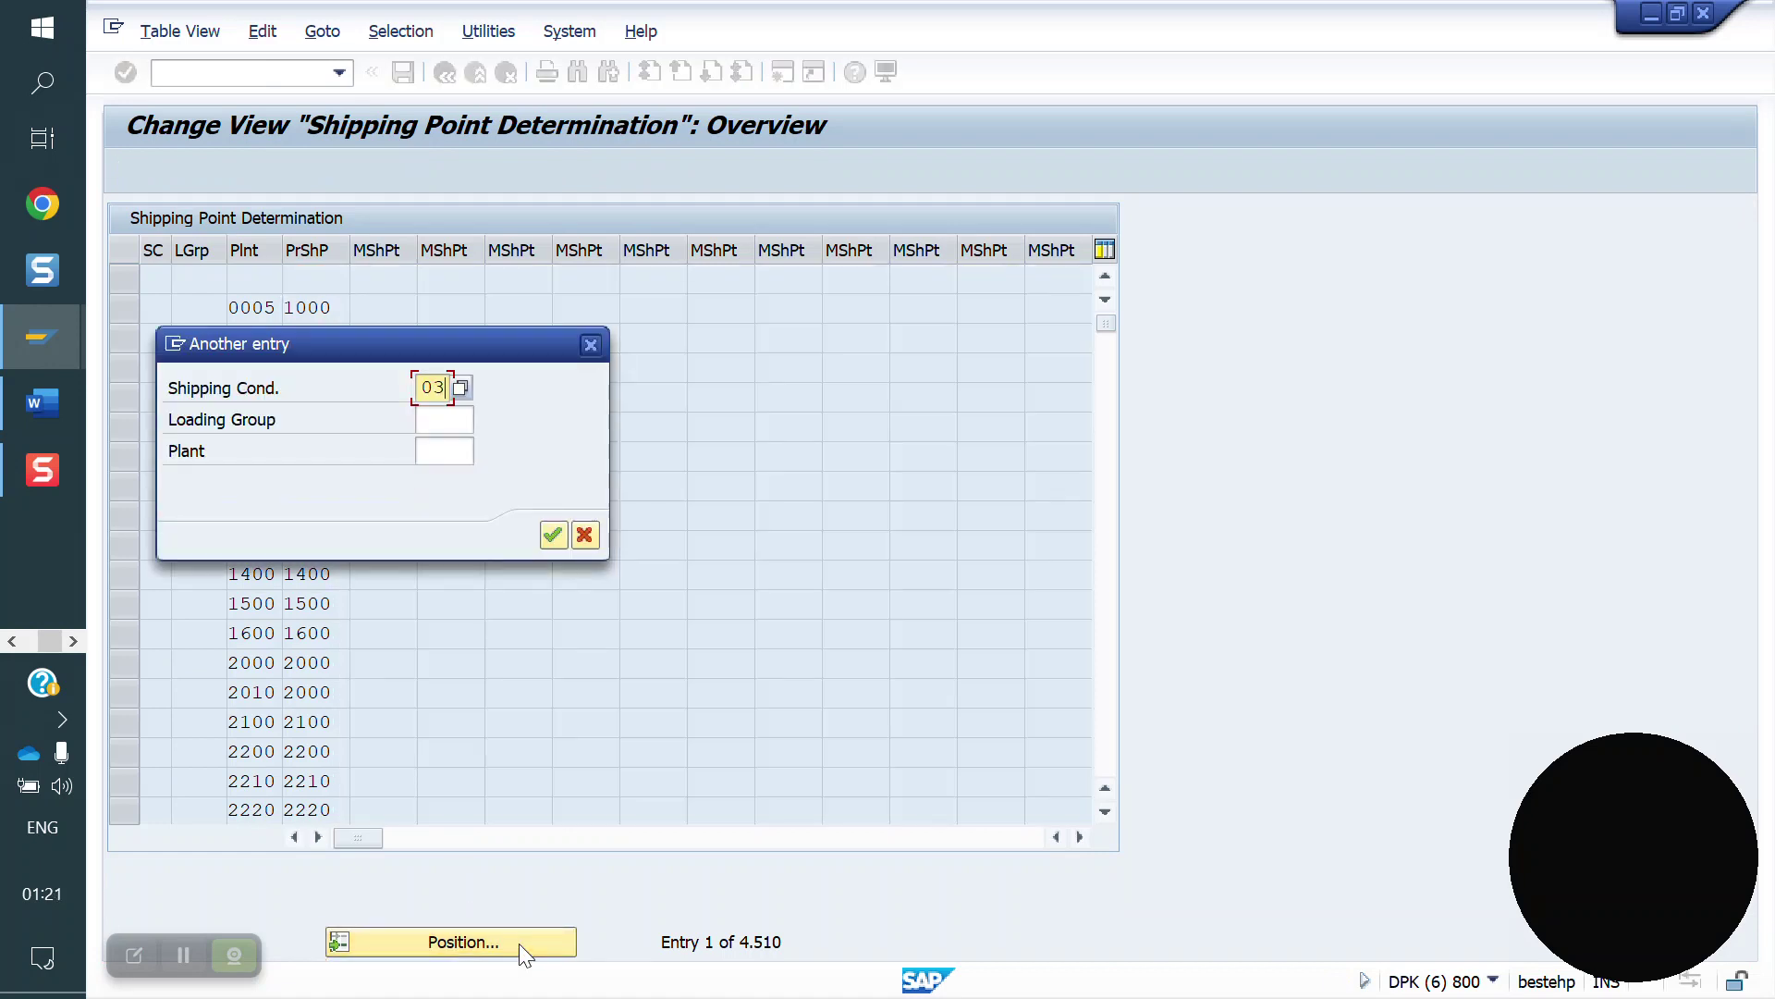
key("Tab")
type("00")
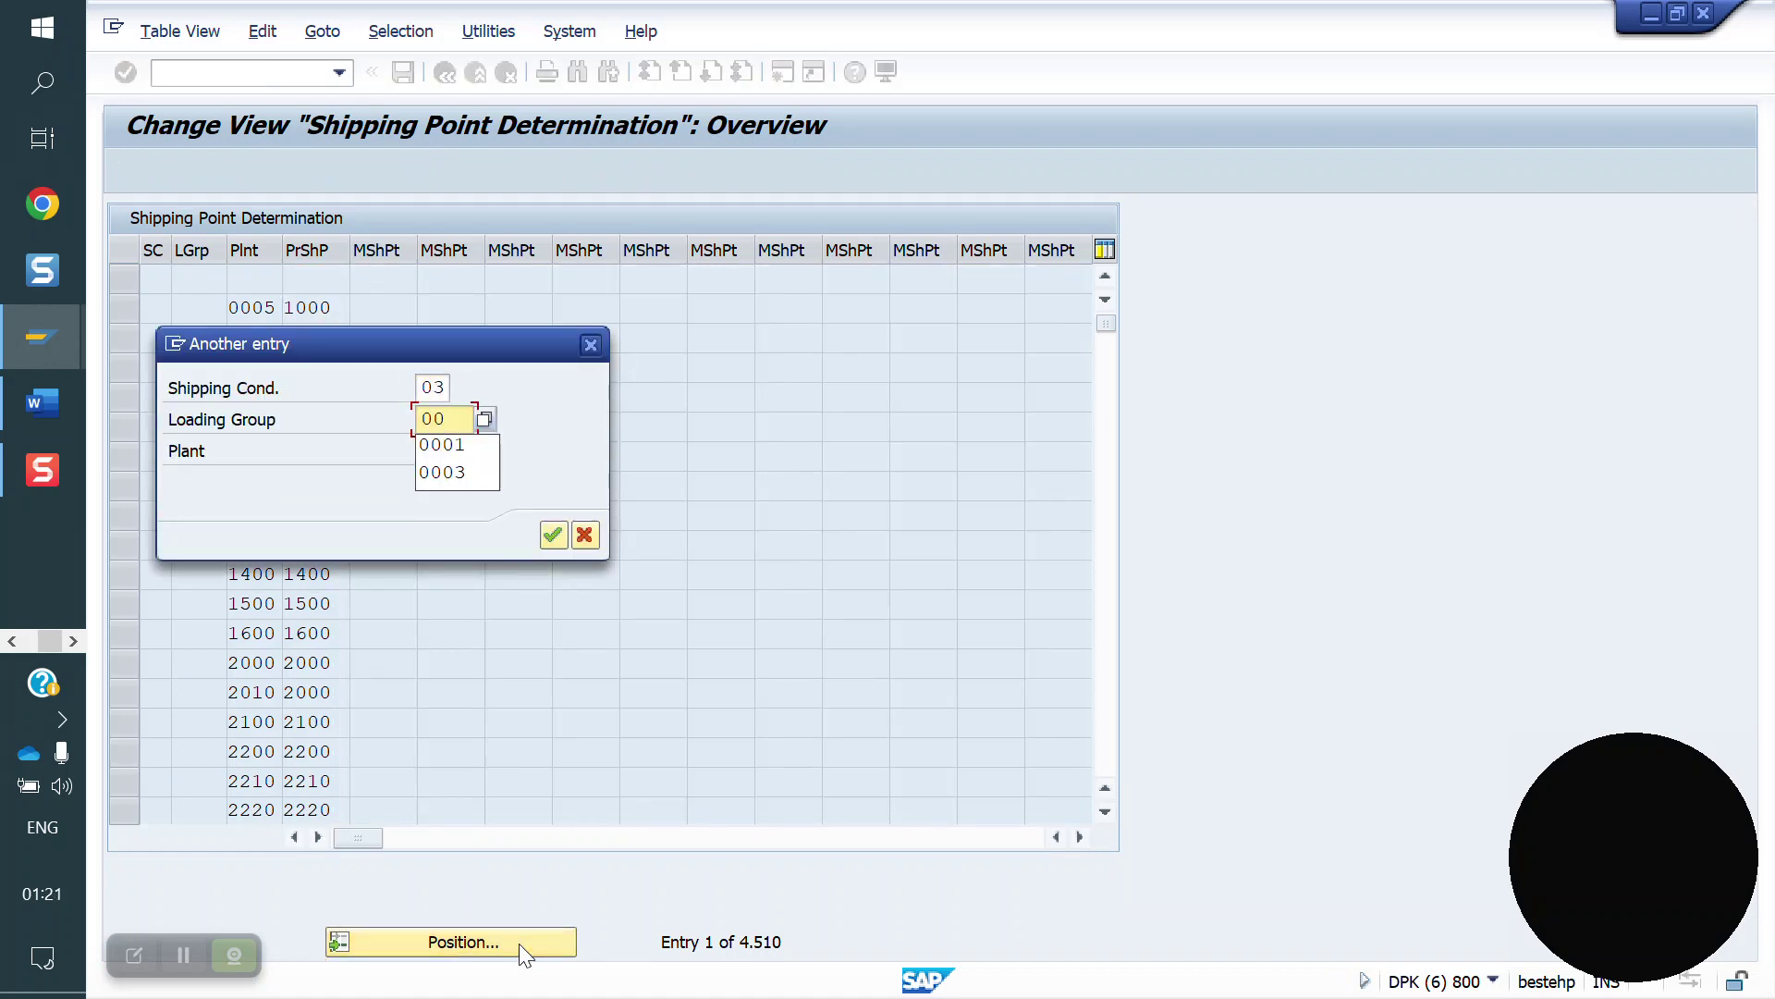
type("01")
key("Tab")
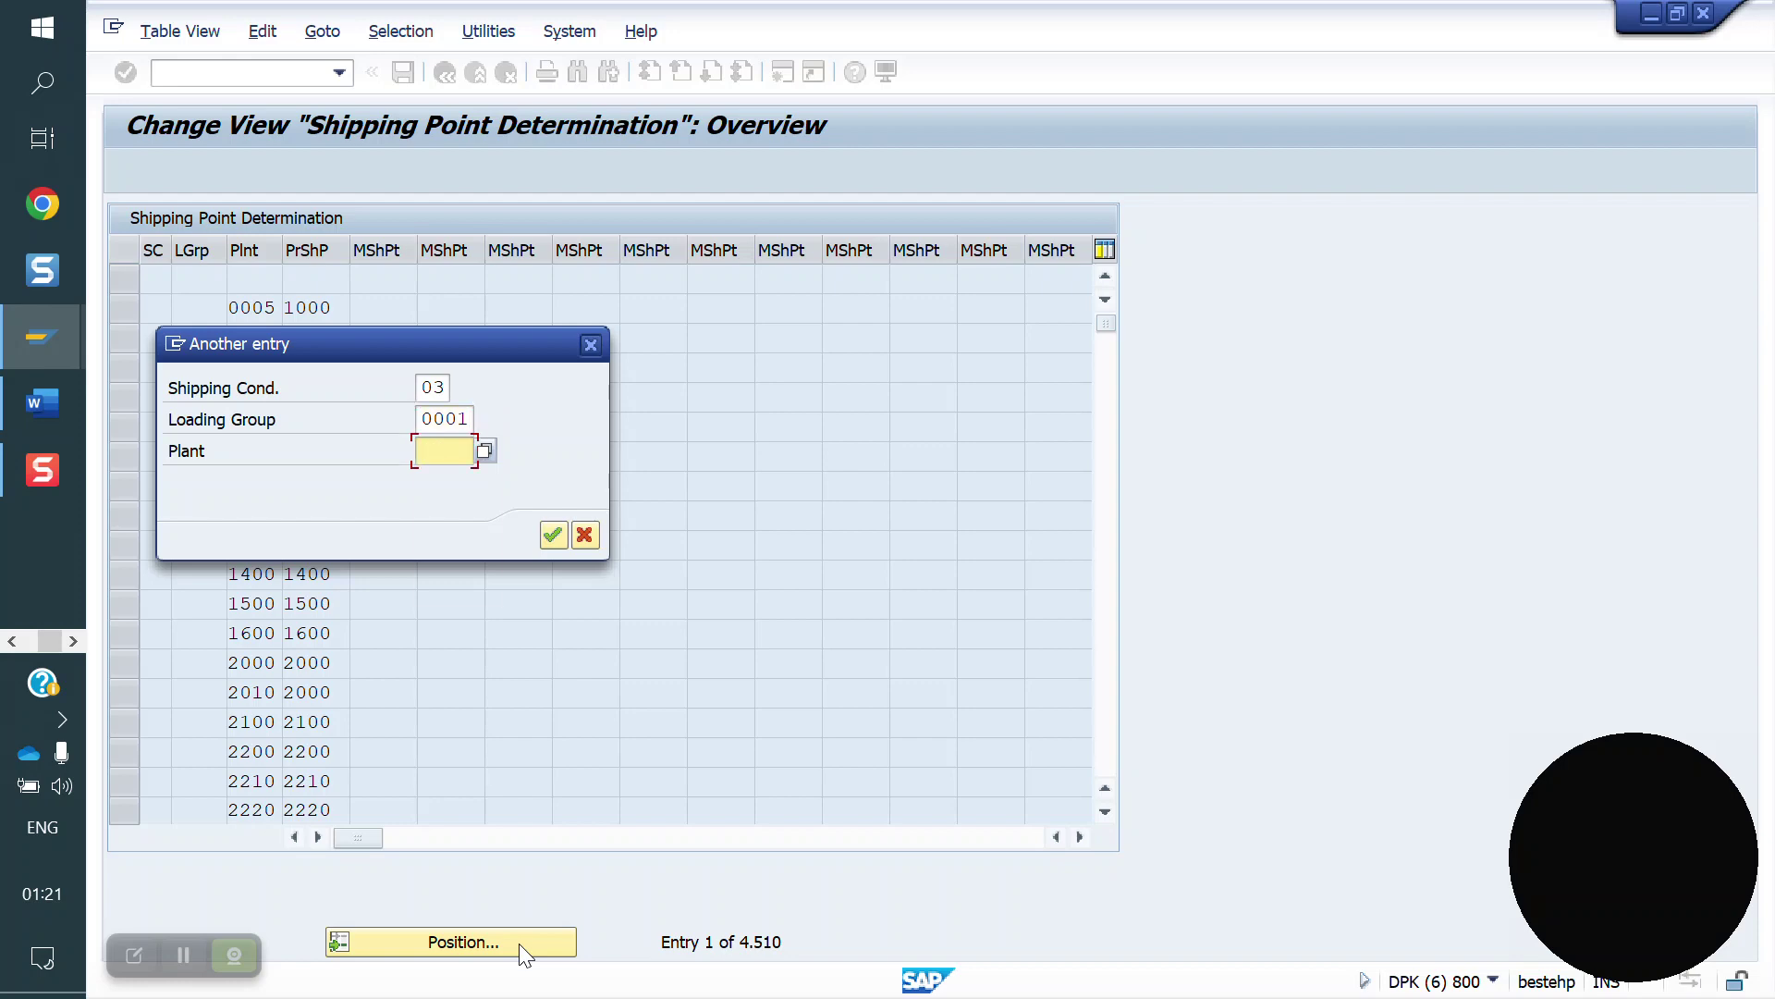
type("yo10")
key("Return")
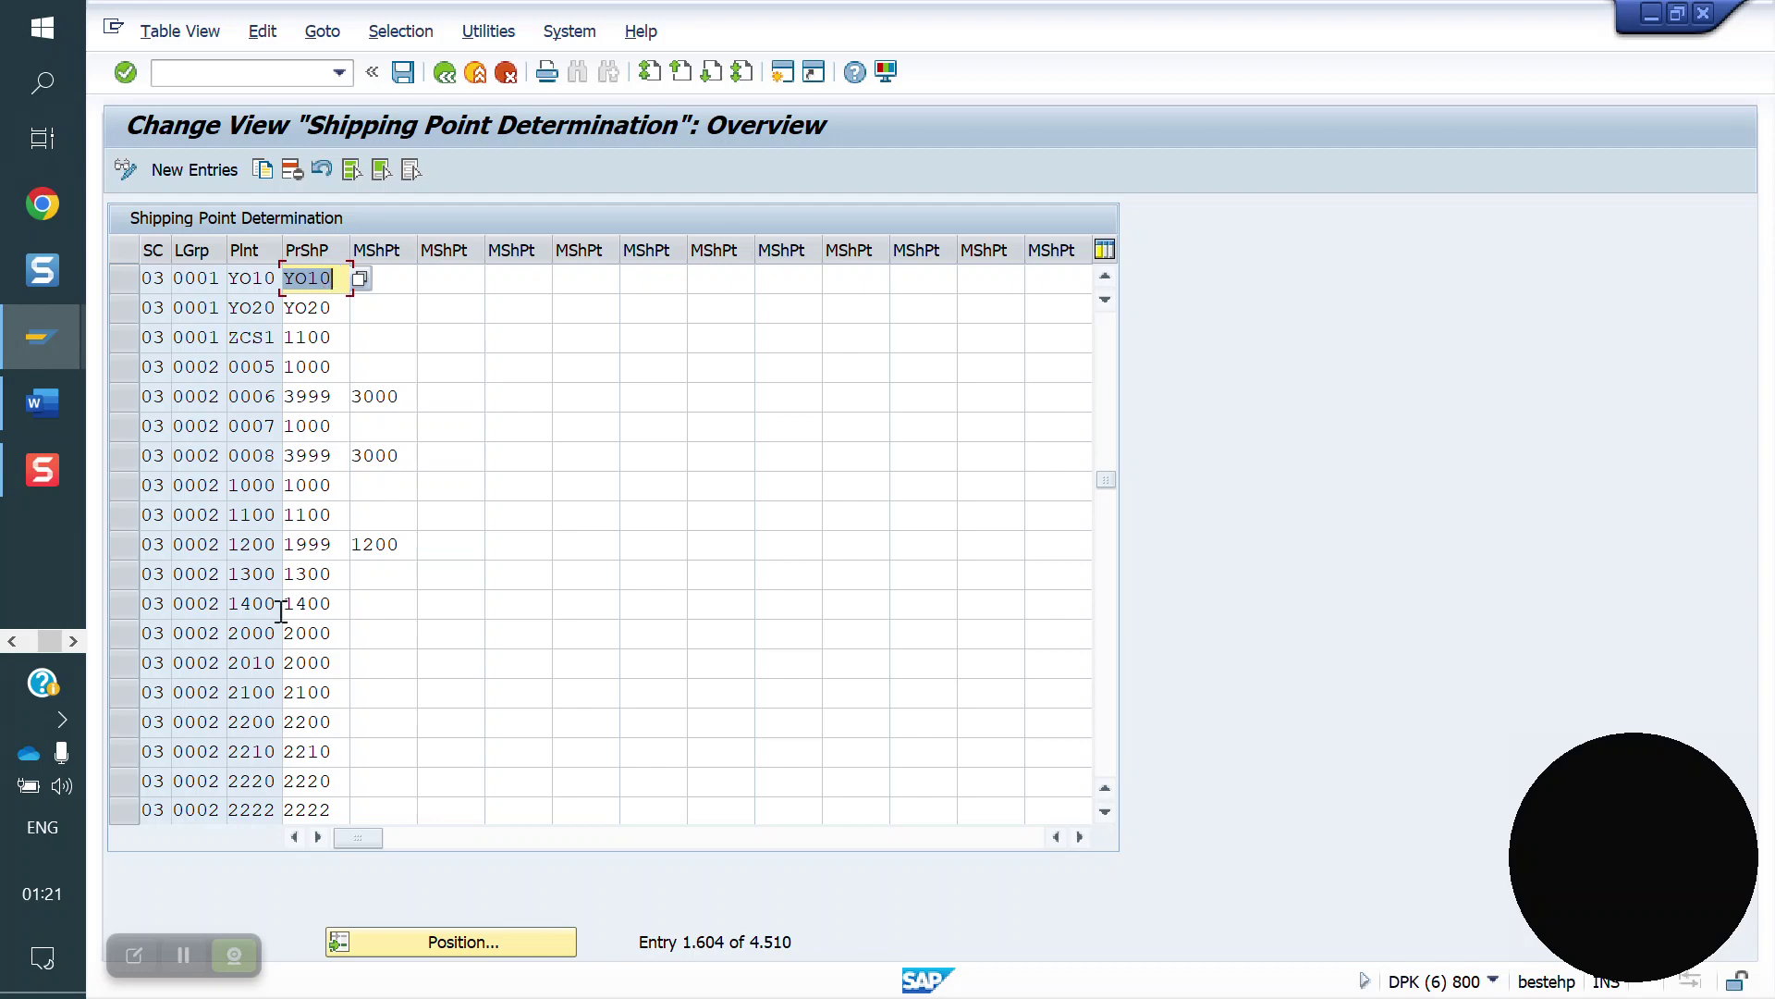
scroll(280, 612, "up", 4)
scroll(280, 613, "up", 2)
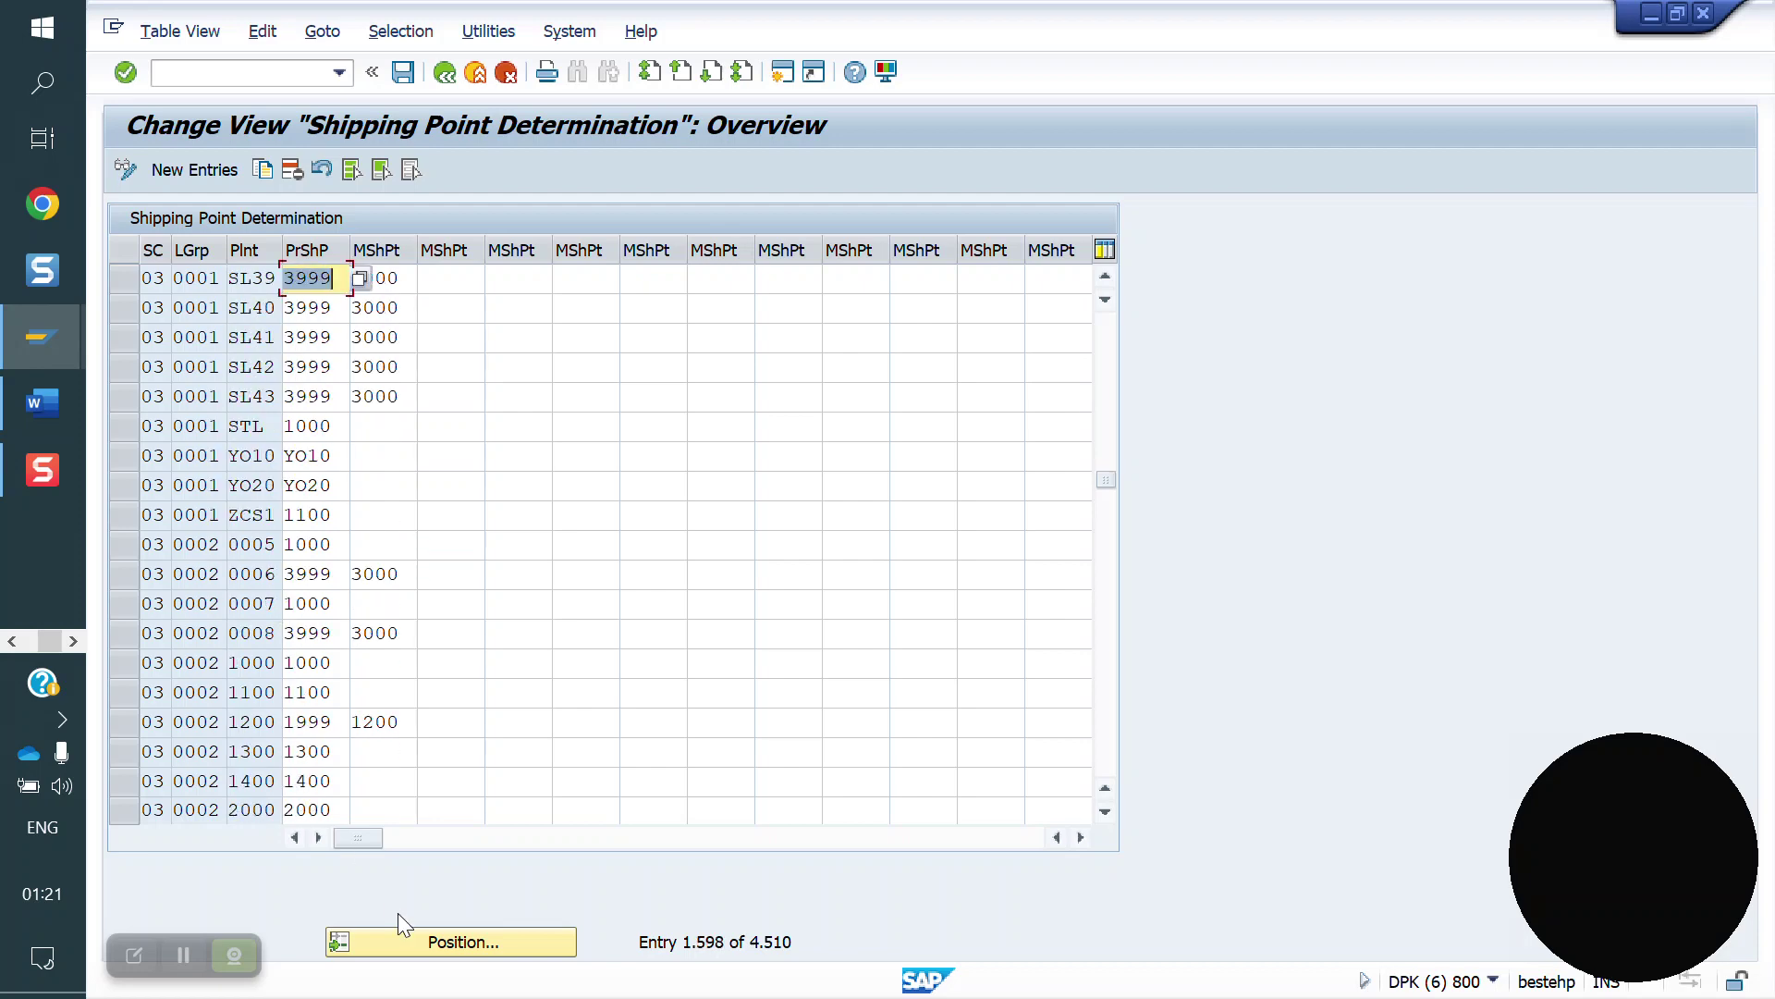
- Check the proposed shipping point for shipping condition 01, loading group 0001 and plant YO10
left_click(447, 945)
type("01")
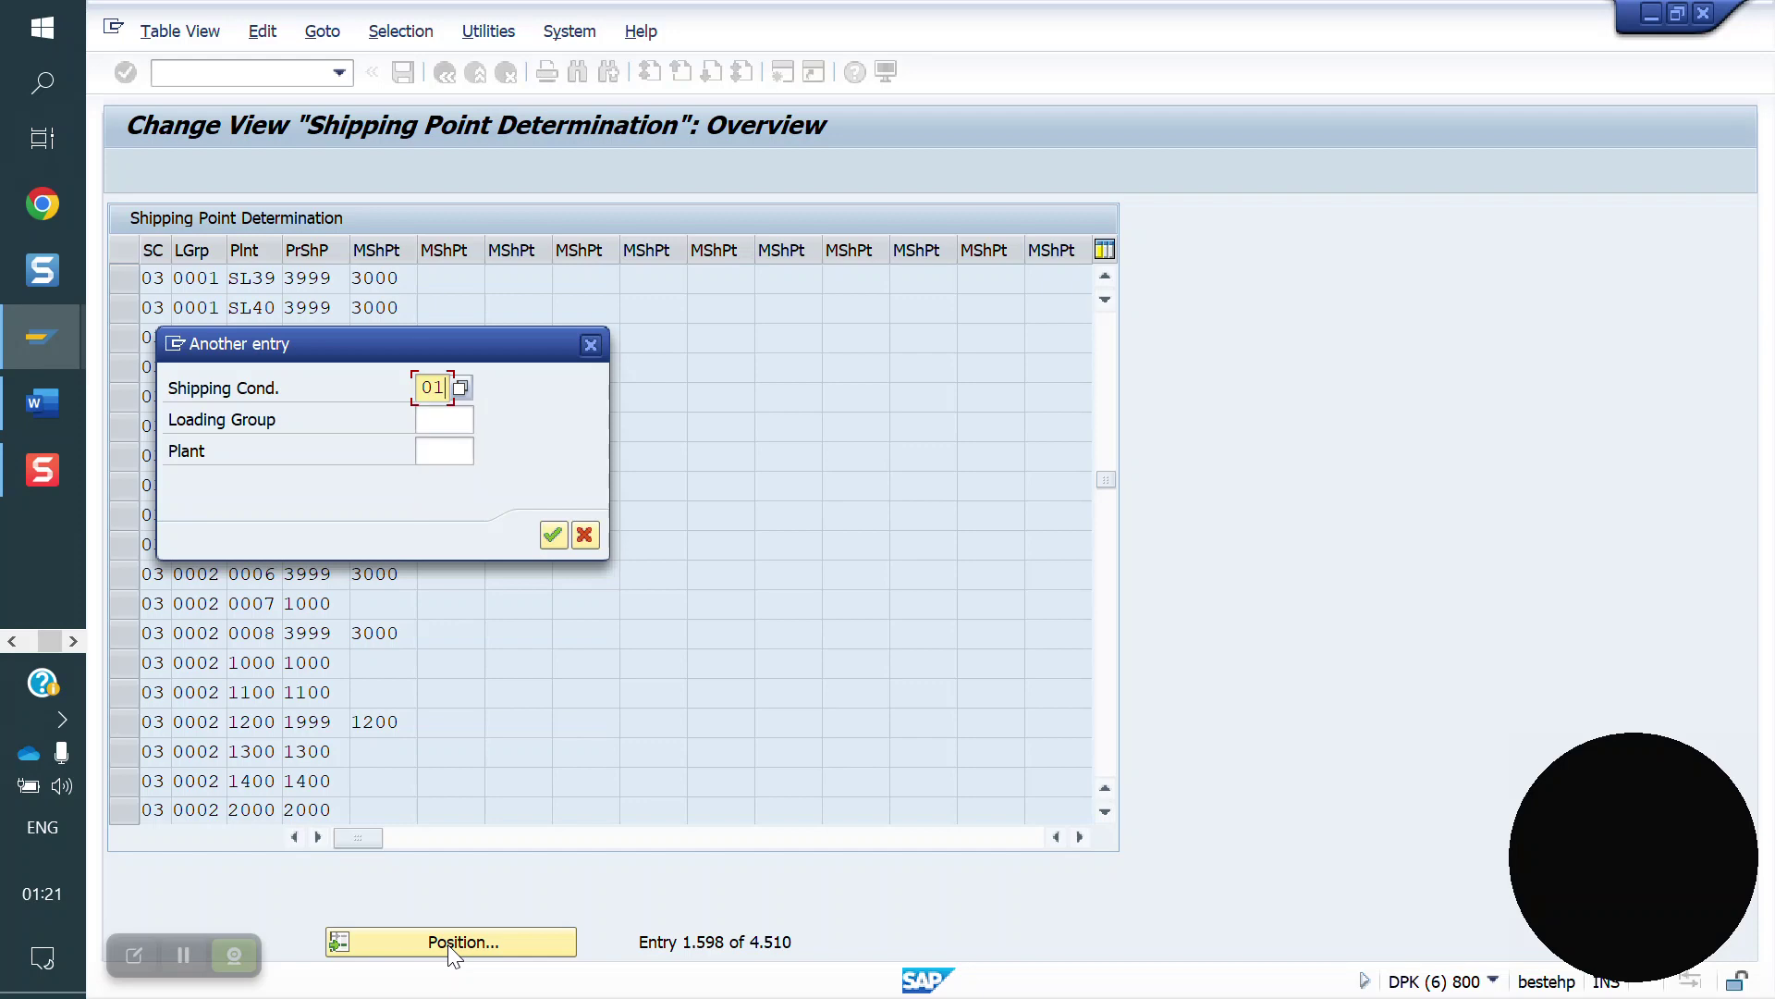
key("Tab")
type("0001")
key("Tab")
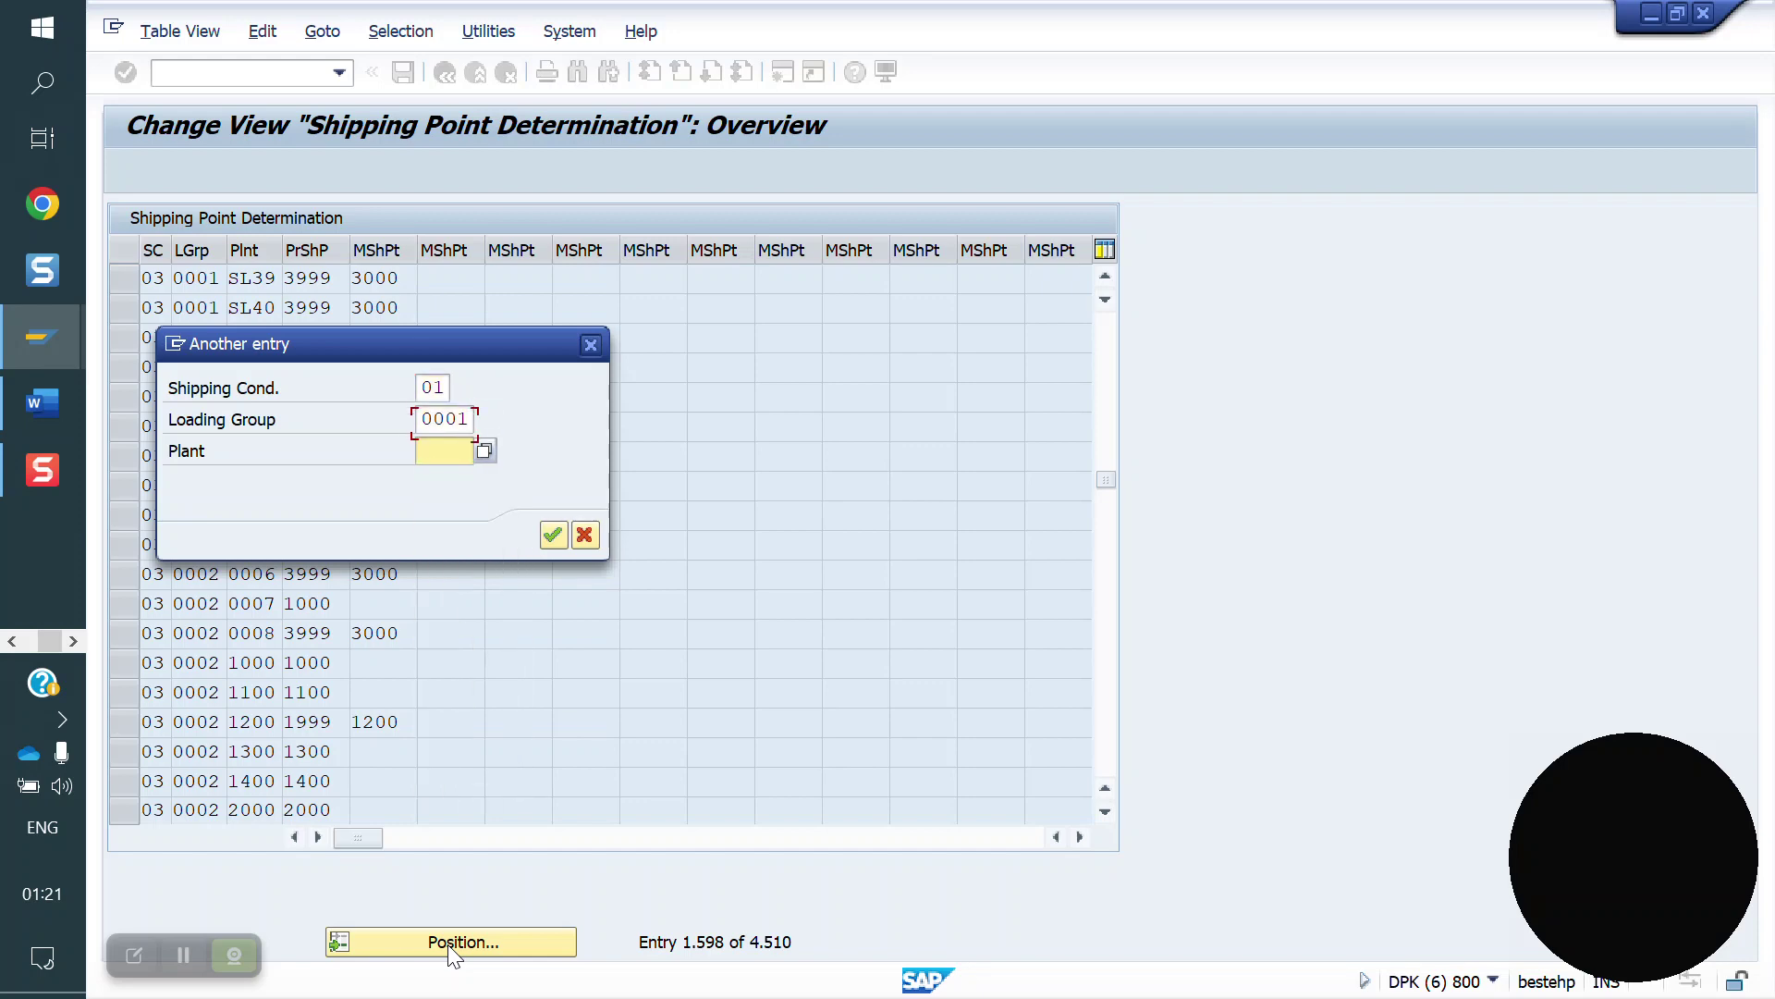
key("Down")
key("Down")
key("Down")
key("Return")
key("Return")
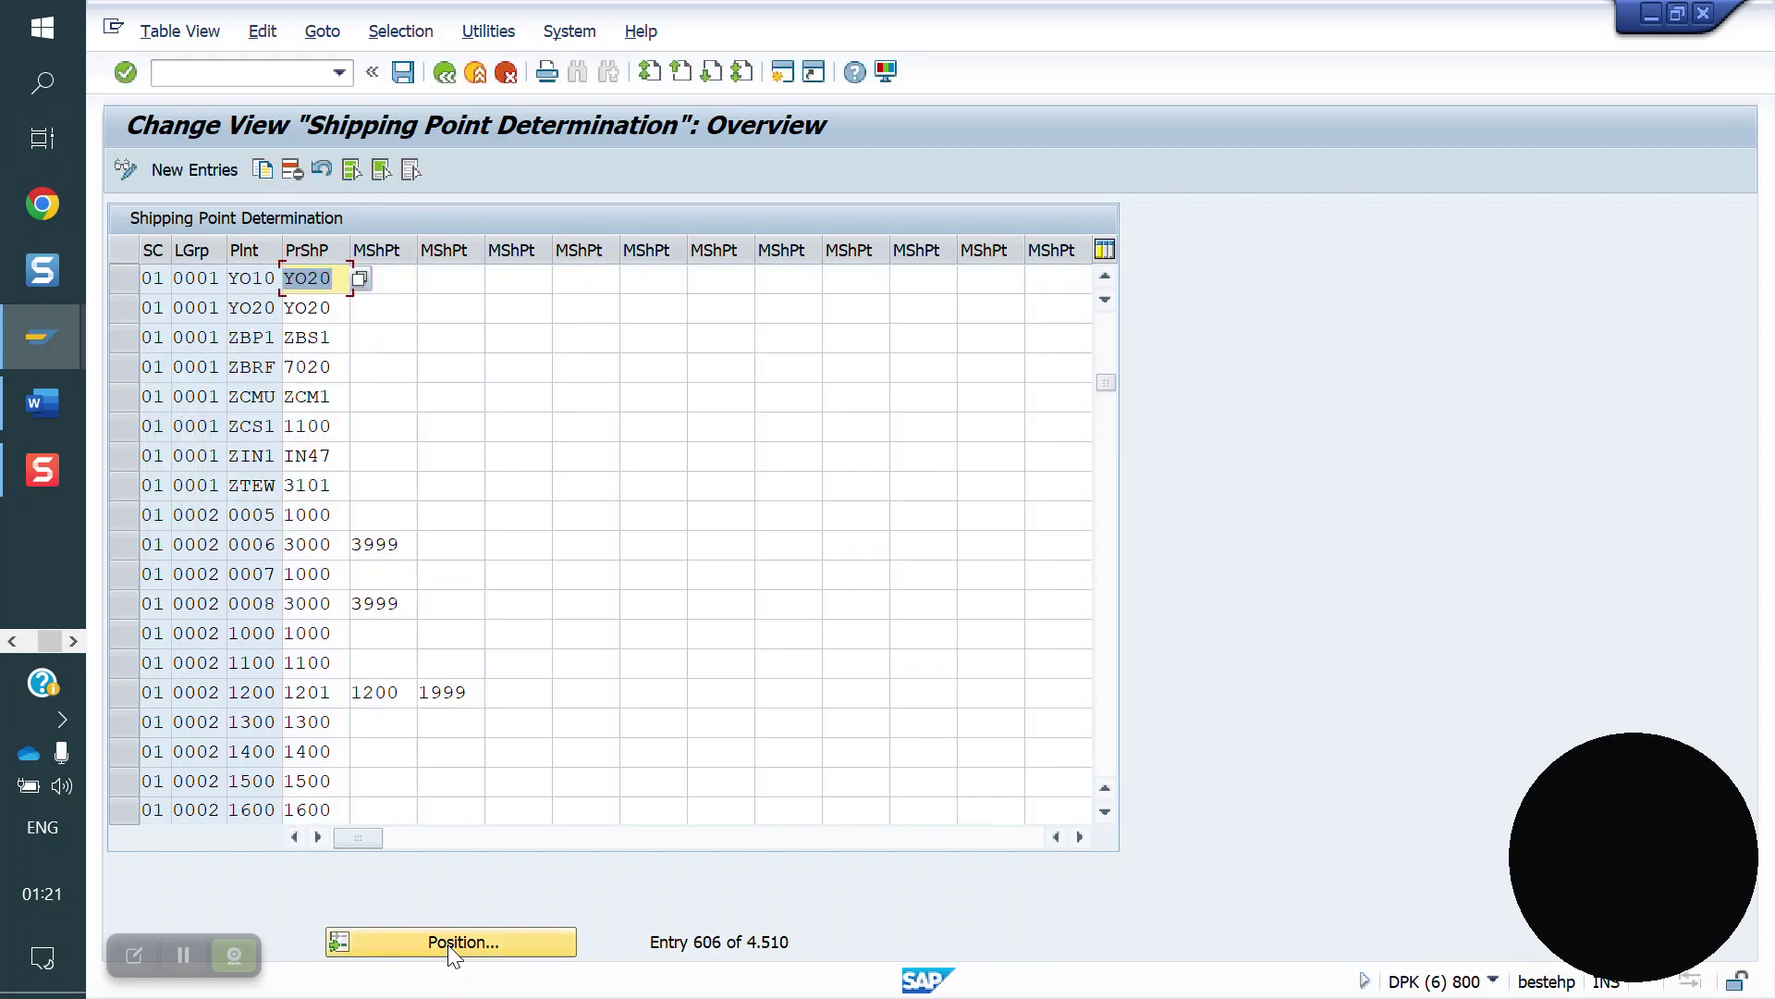
- Start a new YOOR order in VA01 for sales area YO10, YD, YR and enter the sold-to customer number
left_click(229, 82)
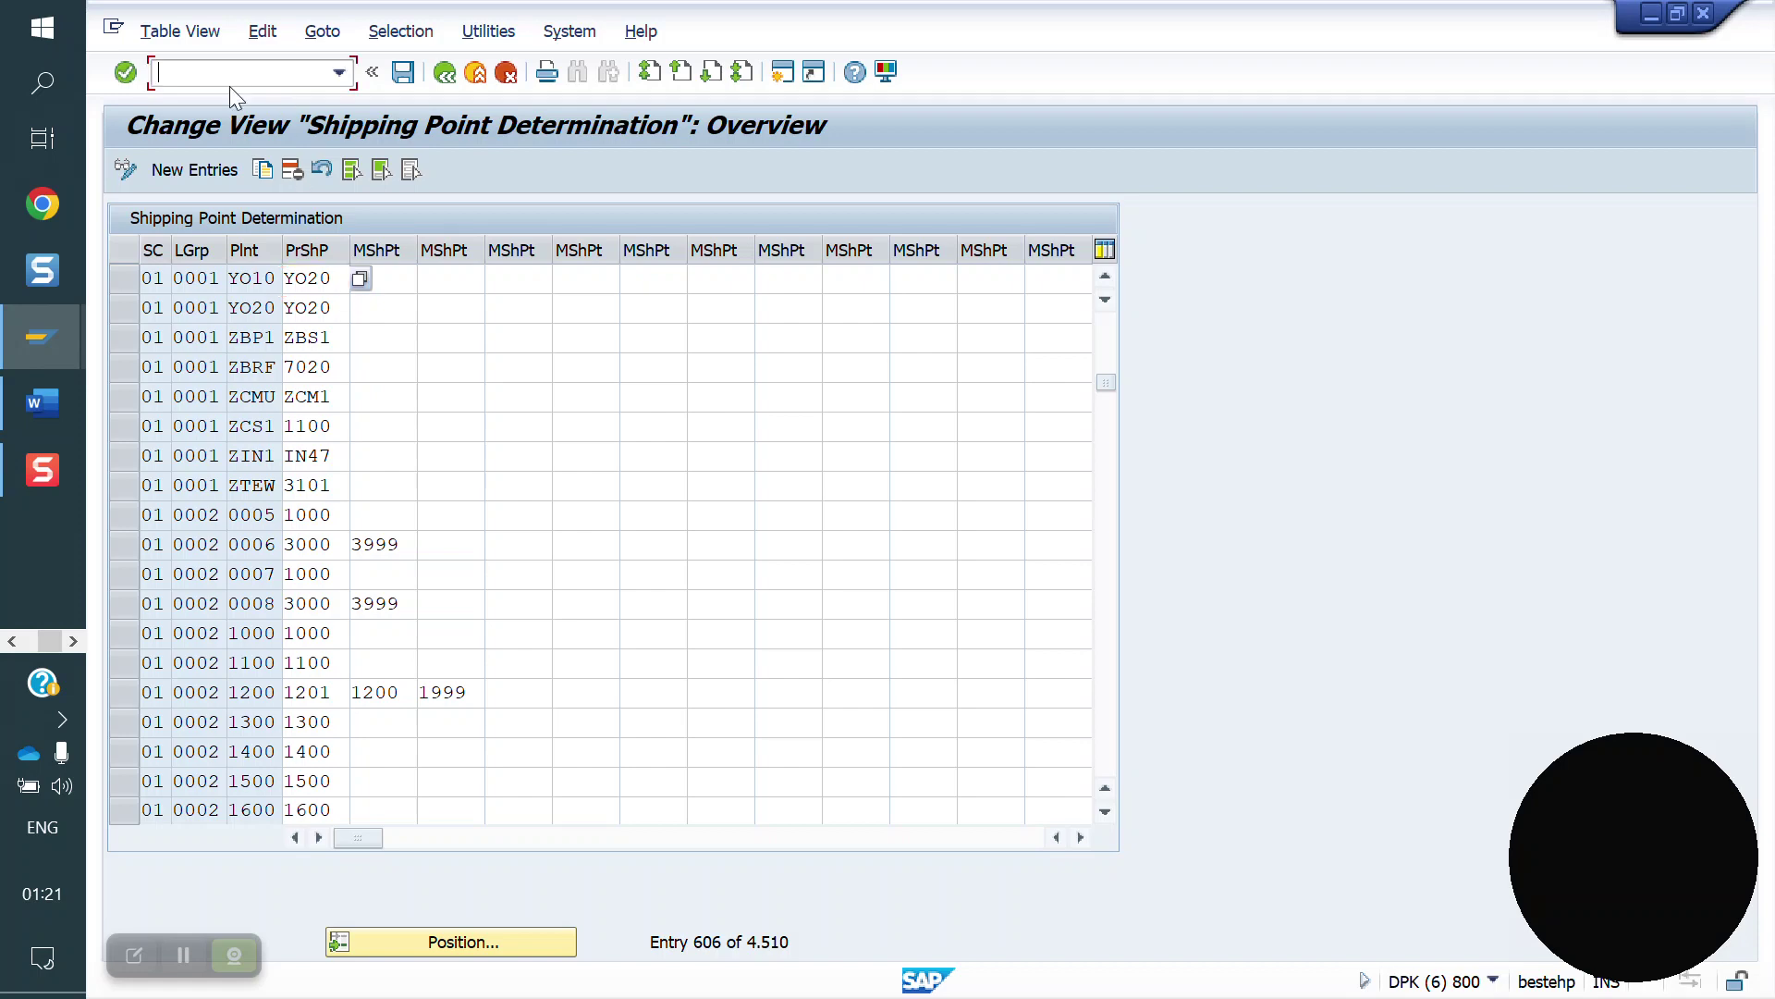
type("/nva021")
key("Return")
type("va")
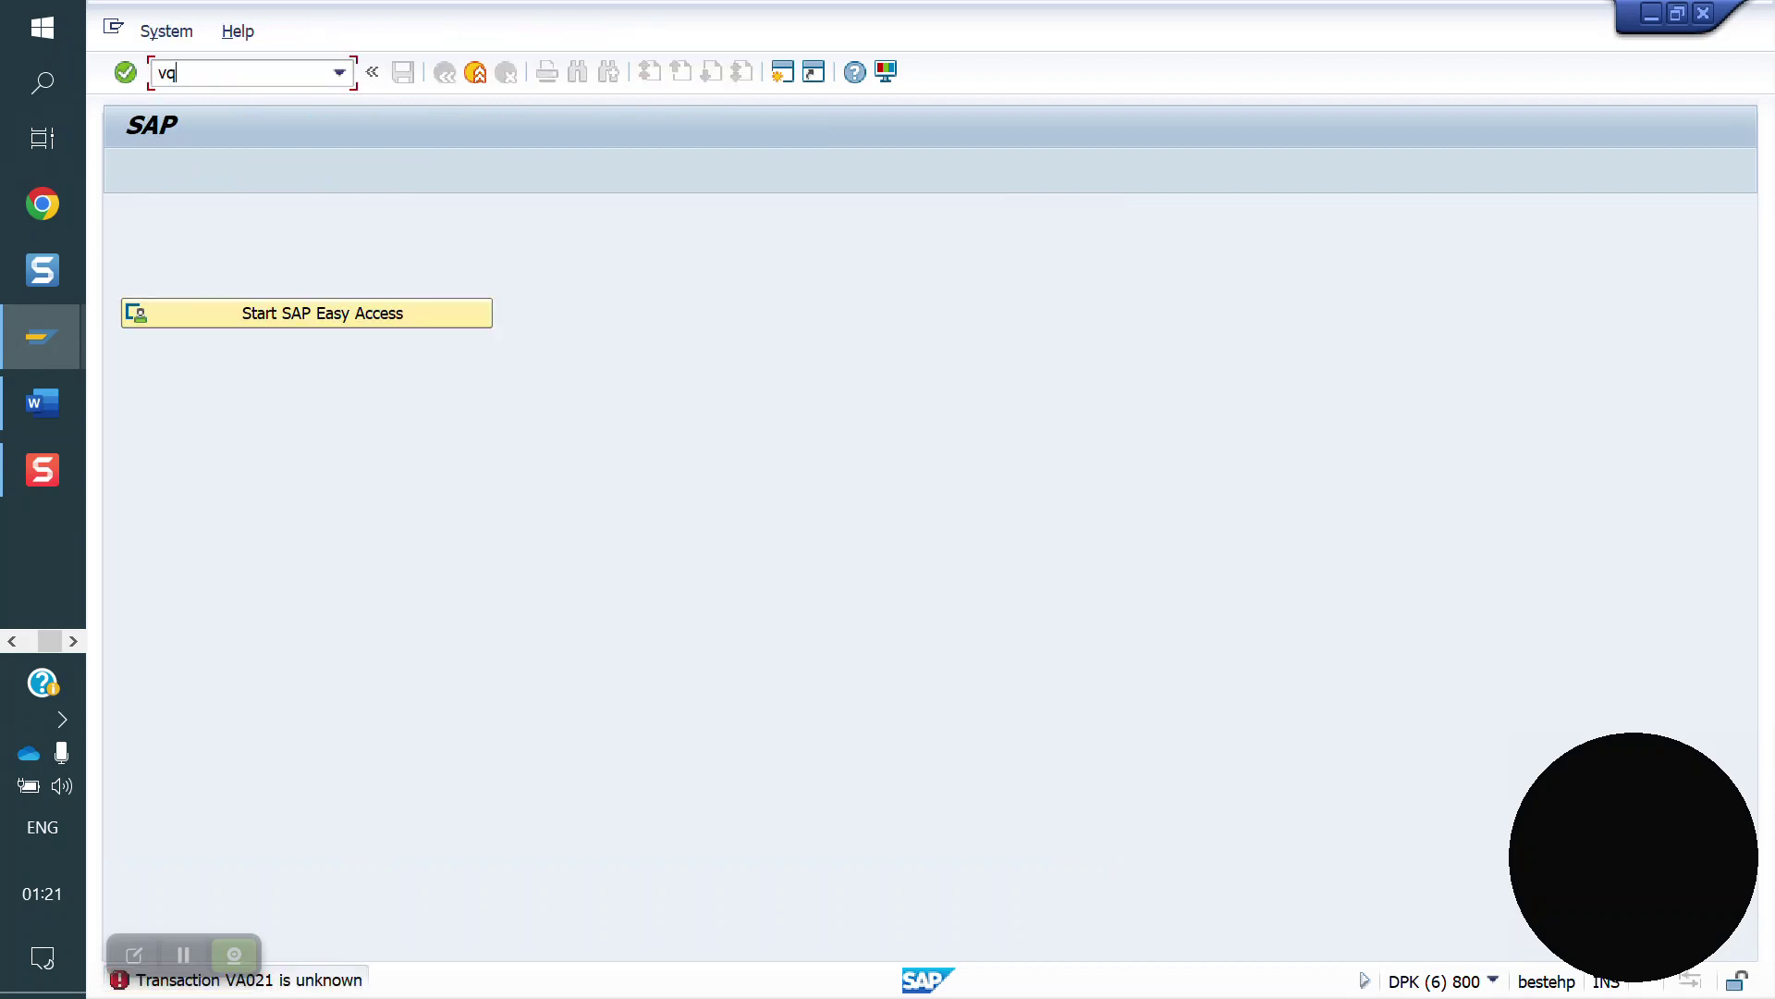
key("Return")
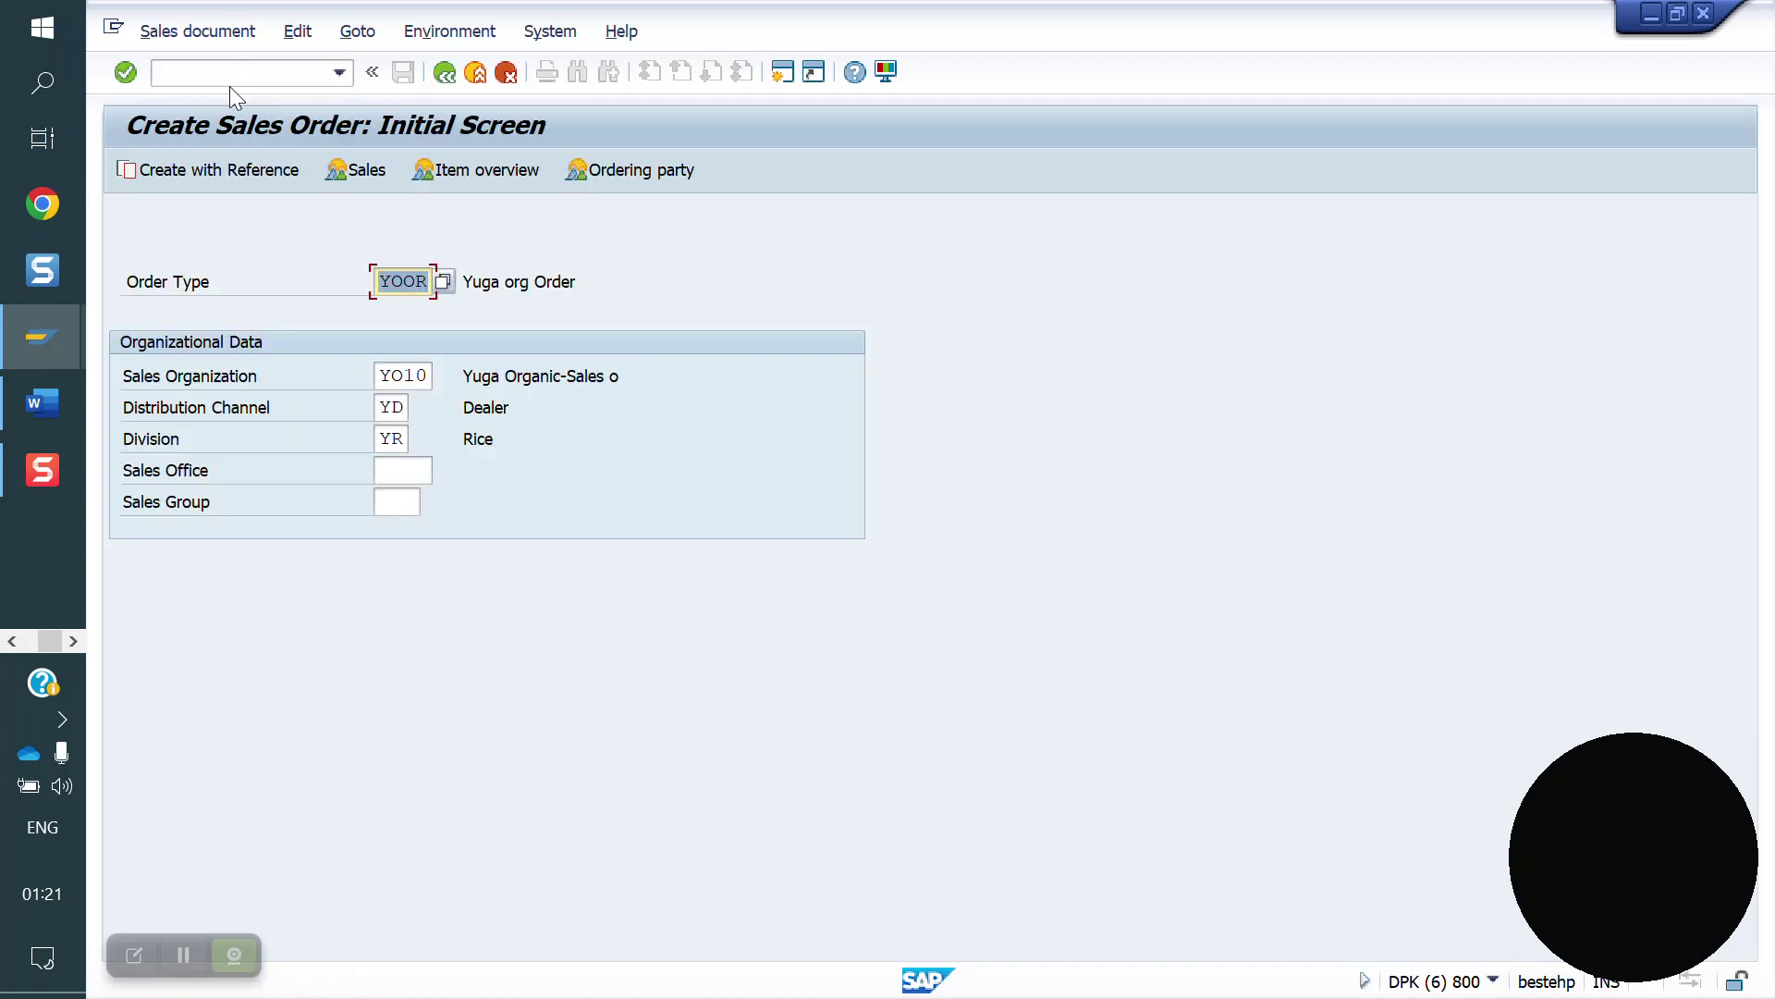
key("Return")
key("Down")
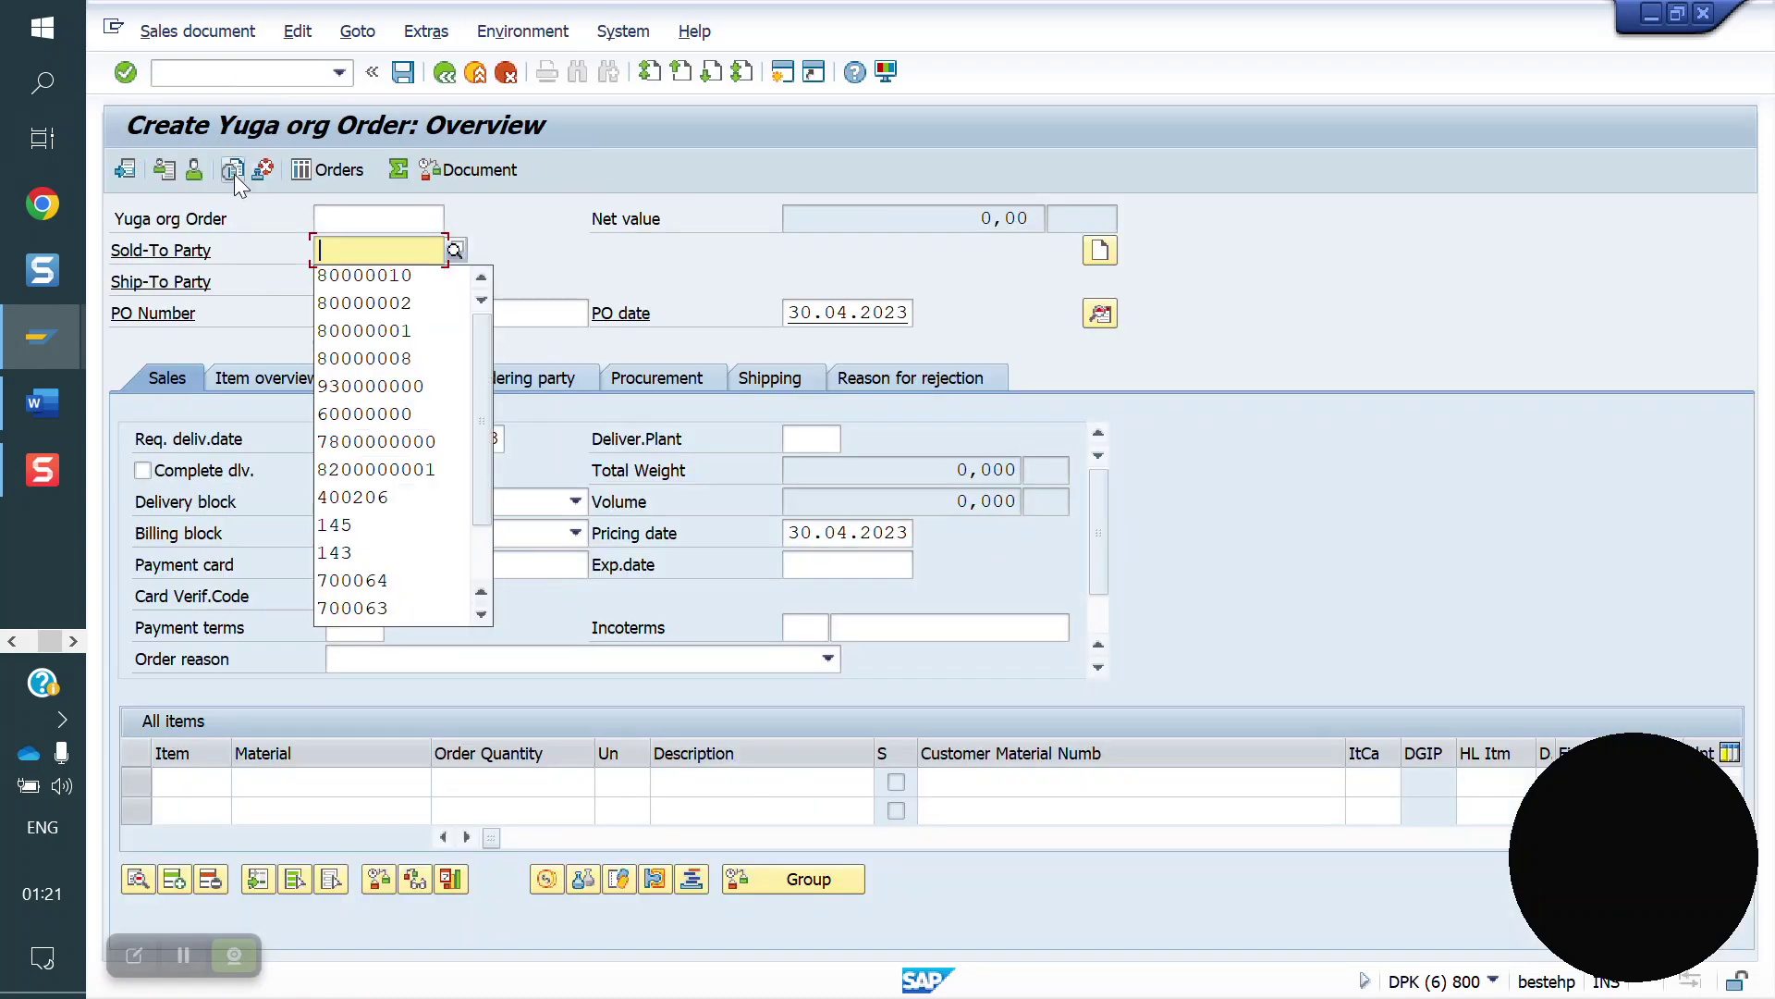
key("Return")
key("Return")
- Add material 50065599 with a quantity of 1 to the new order
key("Down")
key("Return")
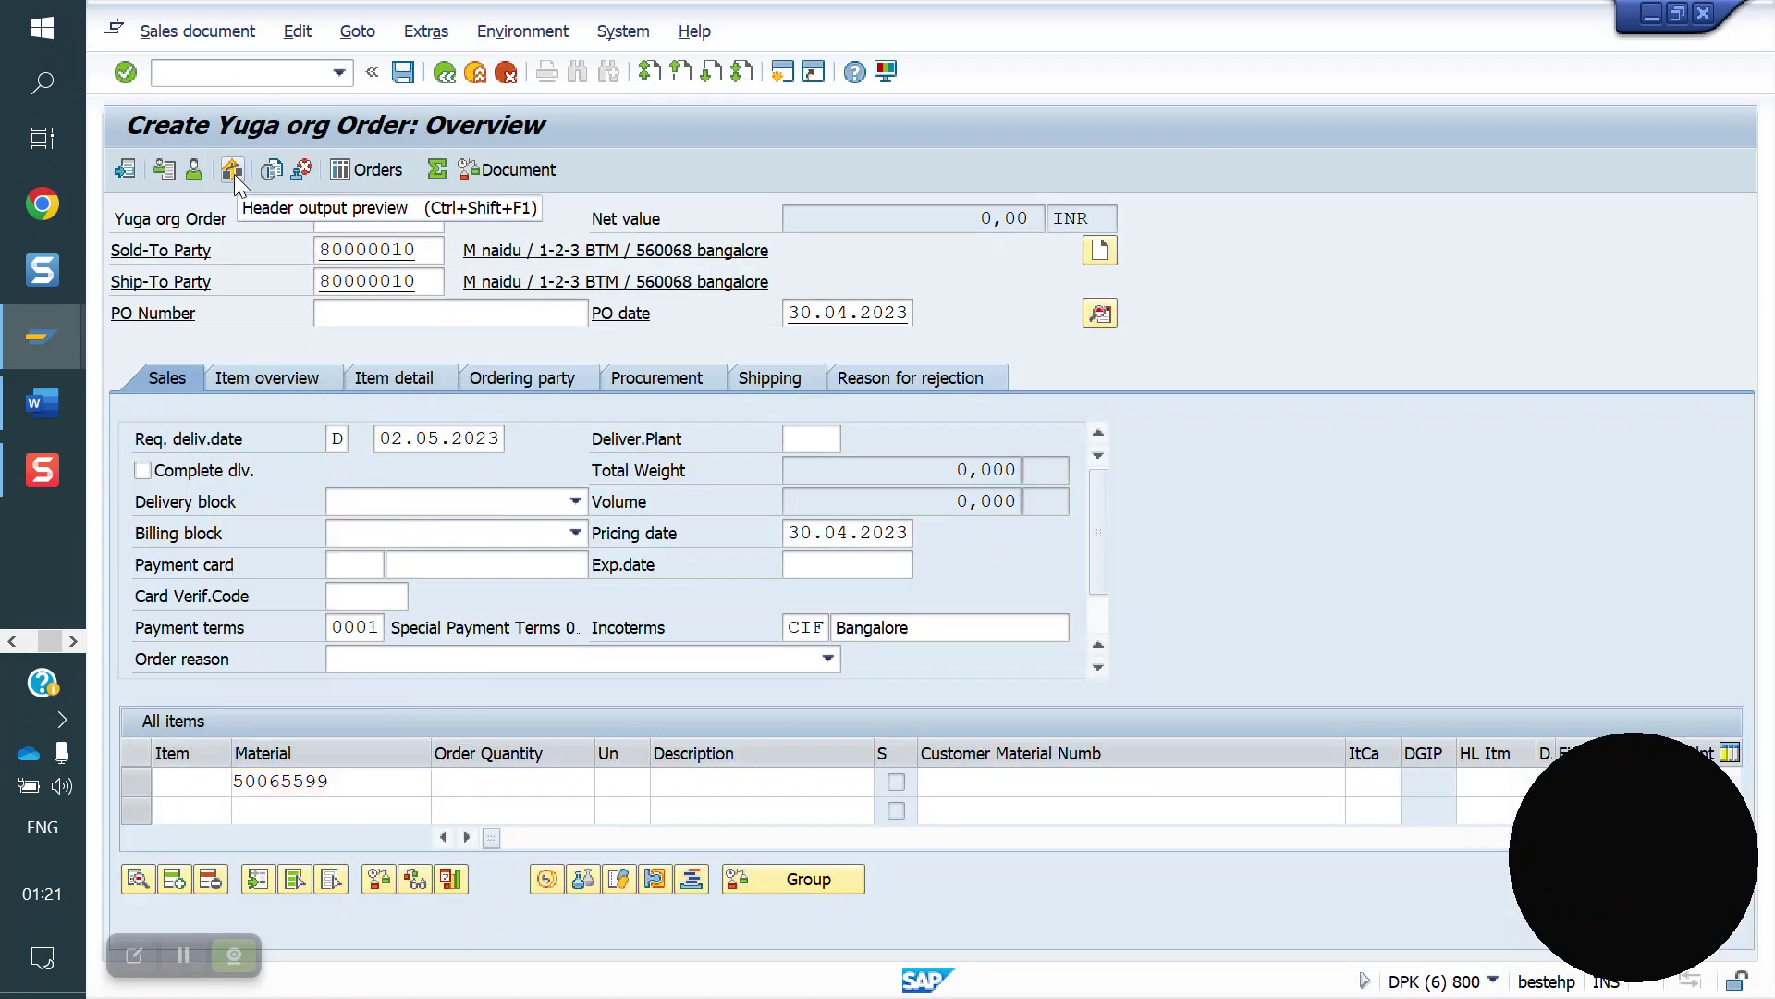
key("Return")
key("Down")
key("Return")
key("Return")
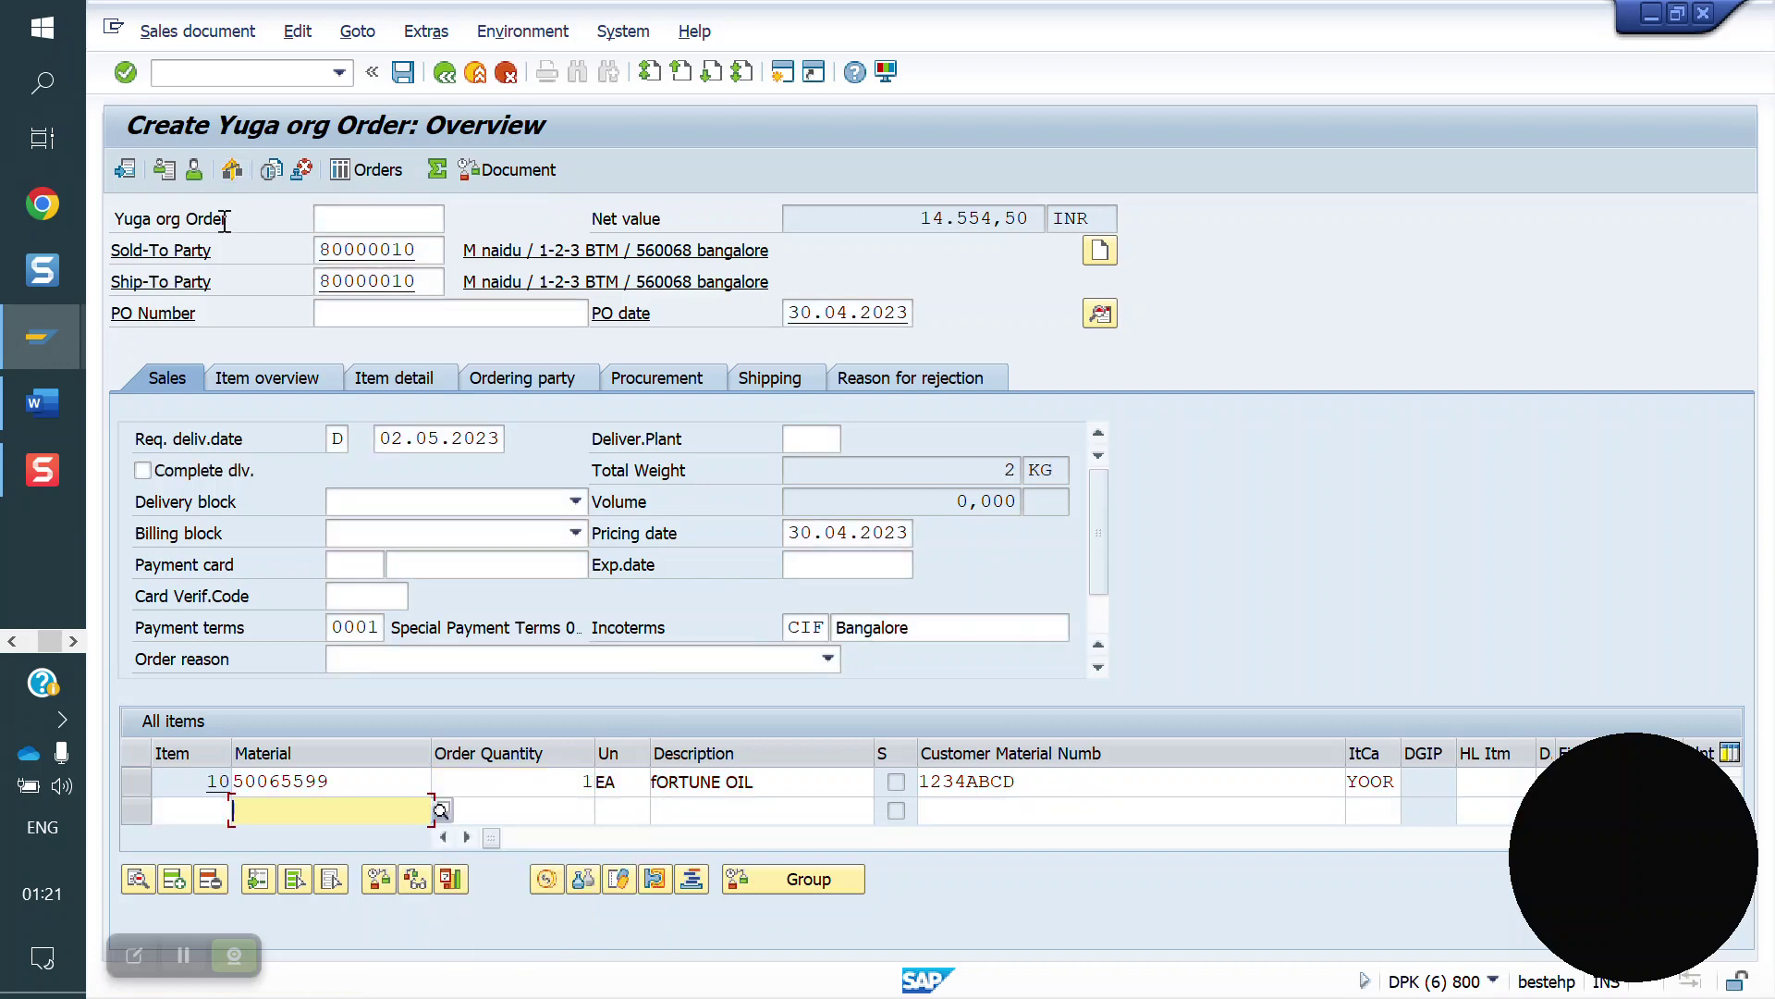
- Check the shipping conditions and delivering plant in the sold-to customer's sales area data, then return to the order
left_click(161, 249)
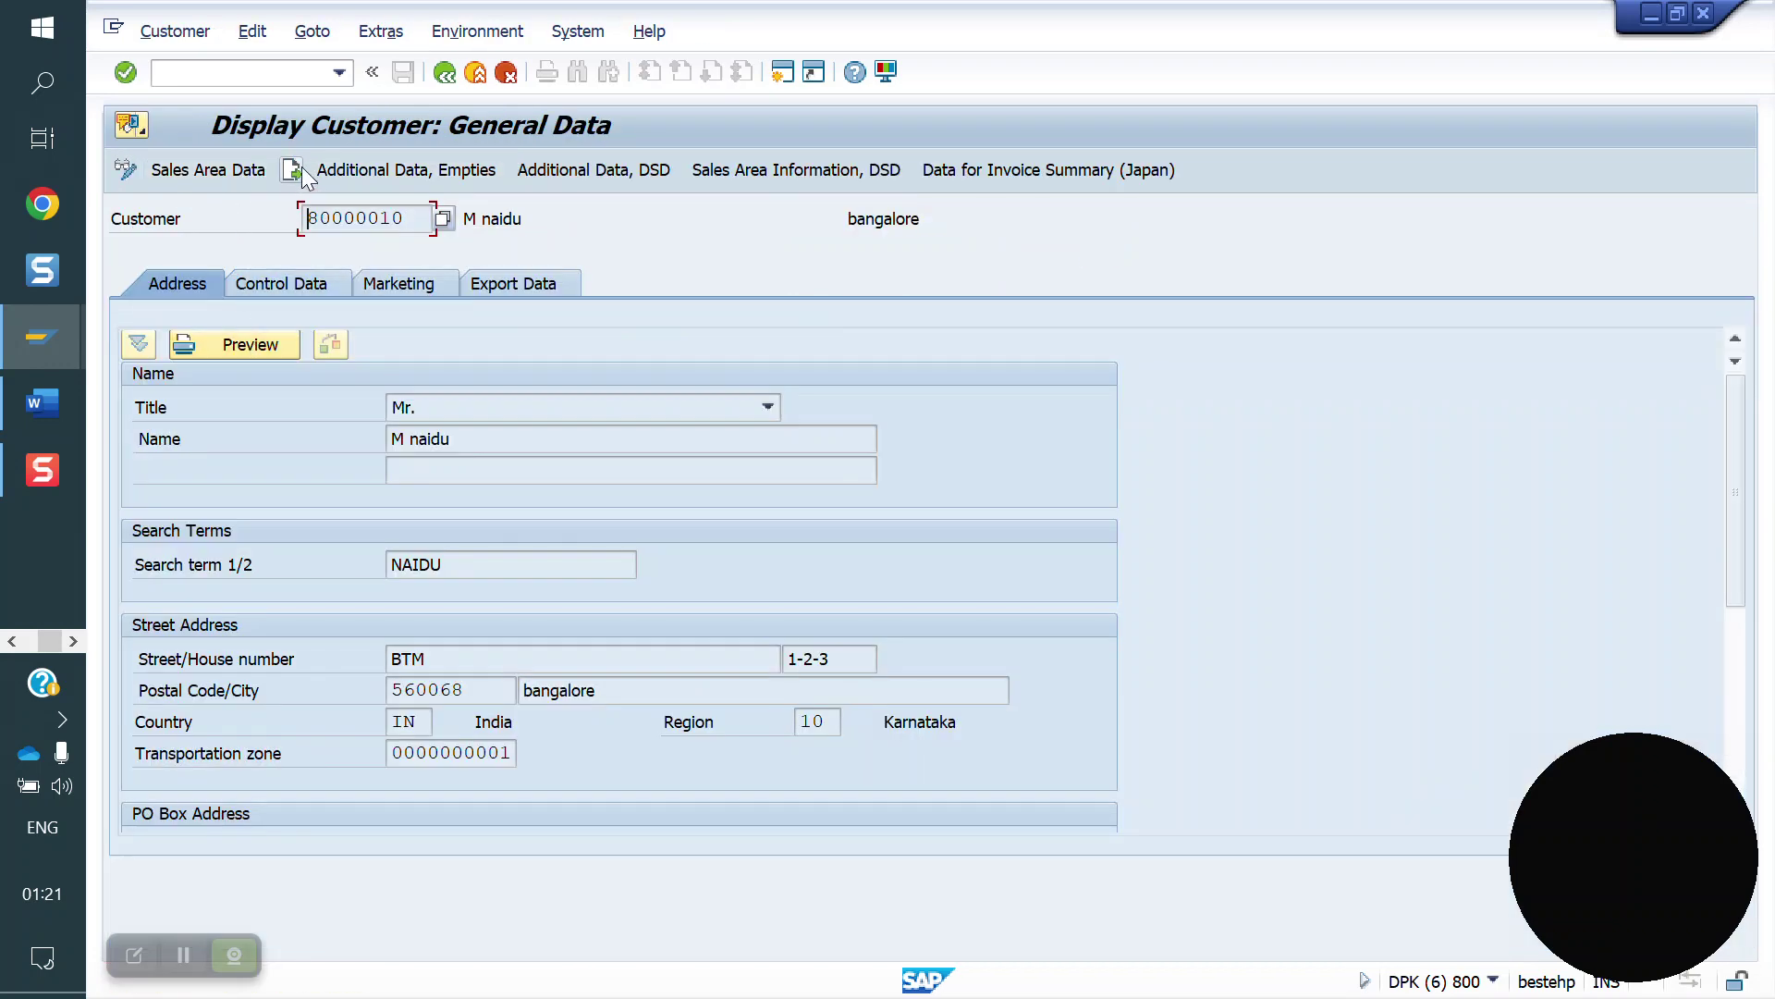
left_click(163, 170)
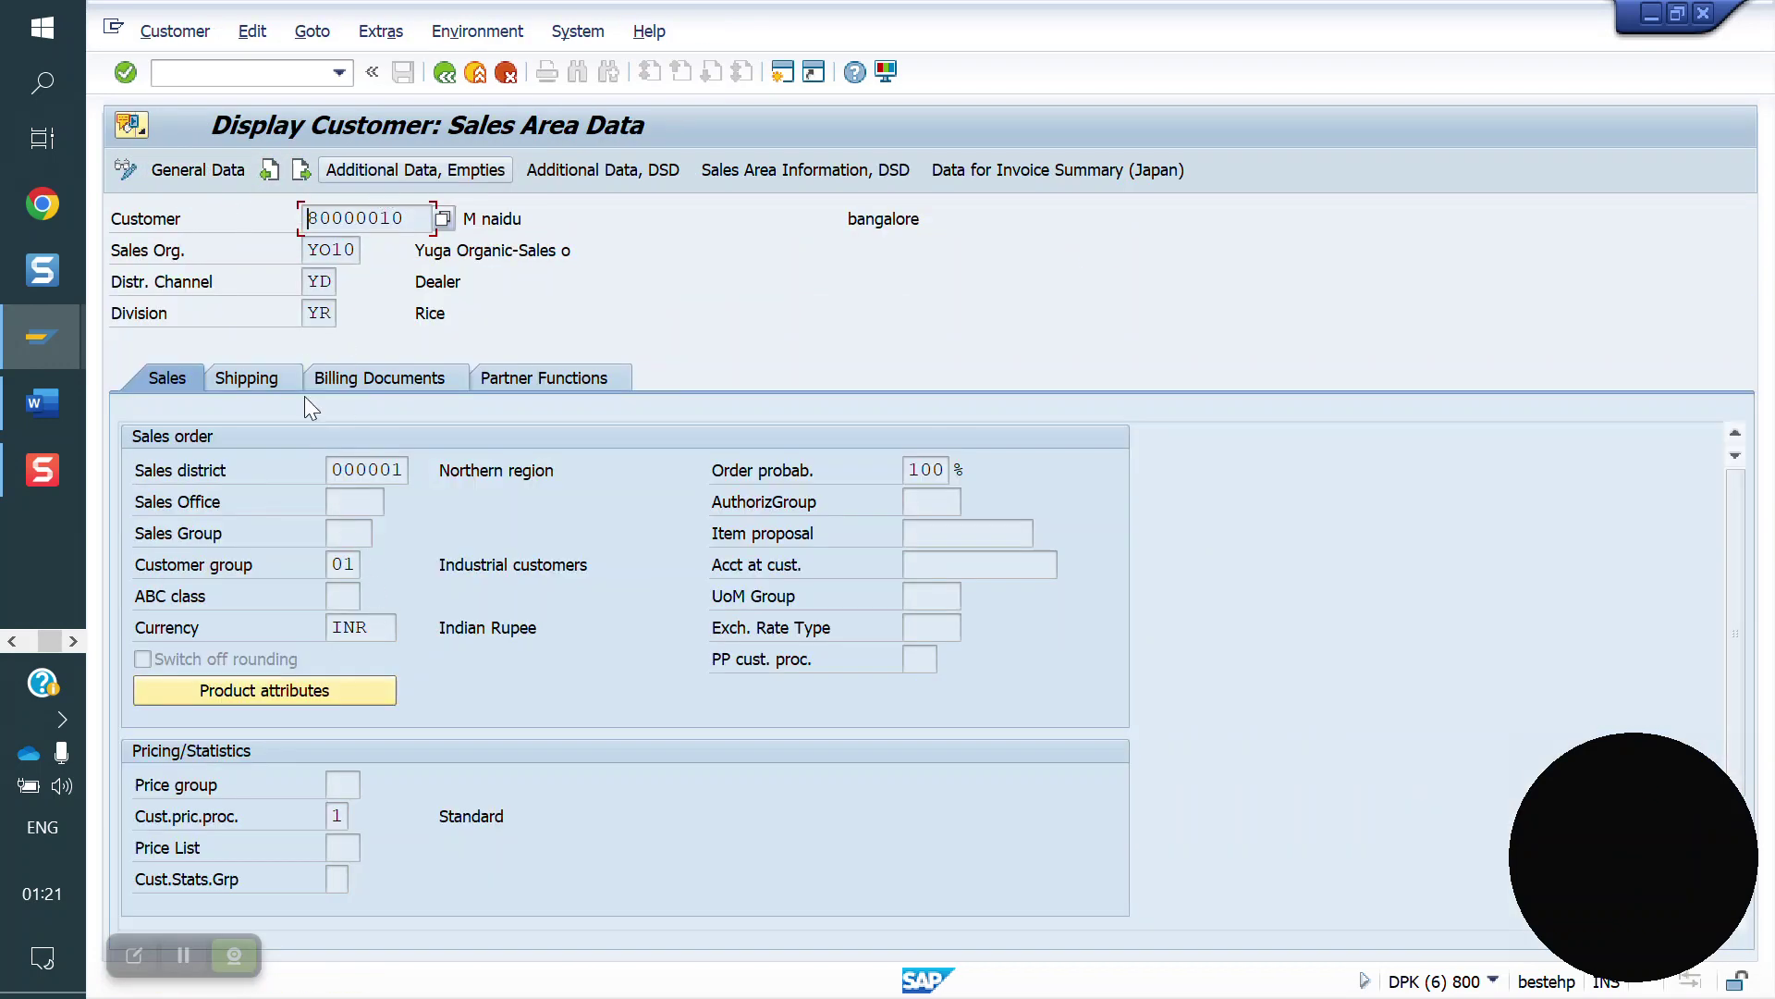
left_click(262, 379)
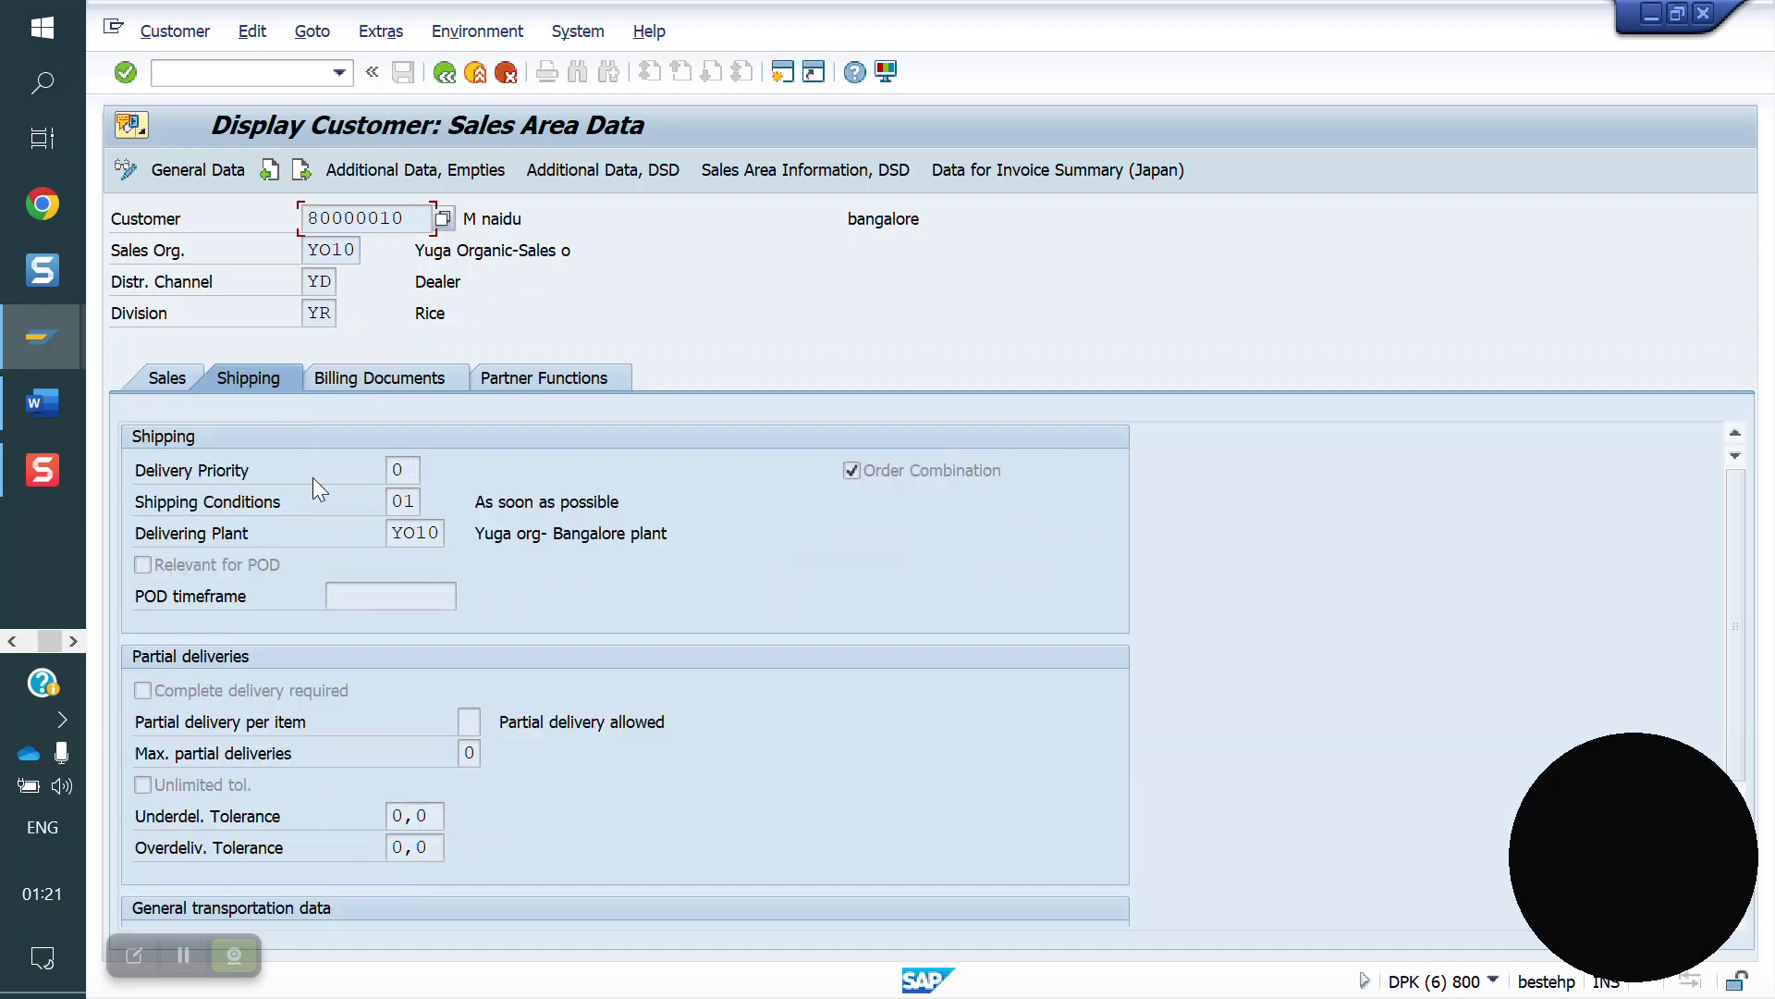
left_click(445, 79)
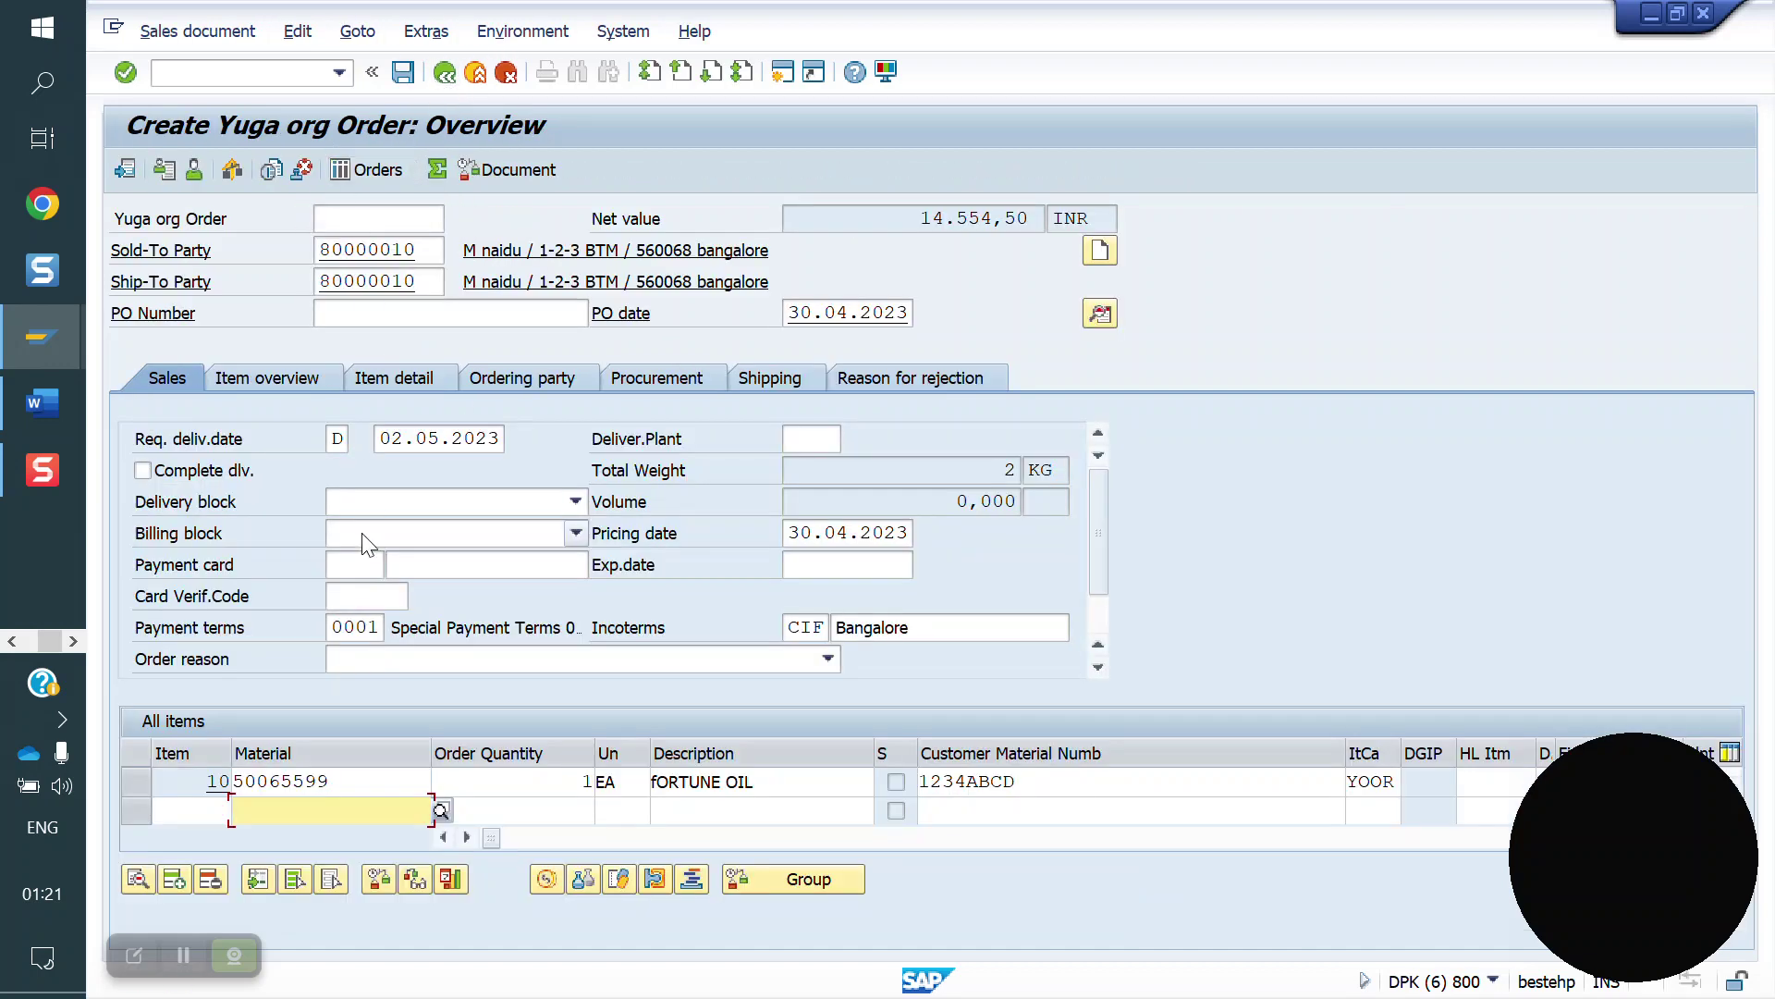
- Check the plant and shipping point in the shipping data of order item 10
double_click(356, 781)
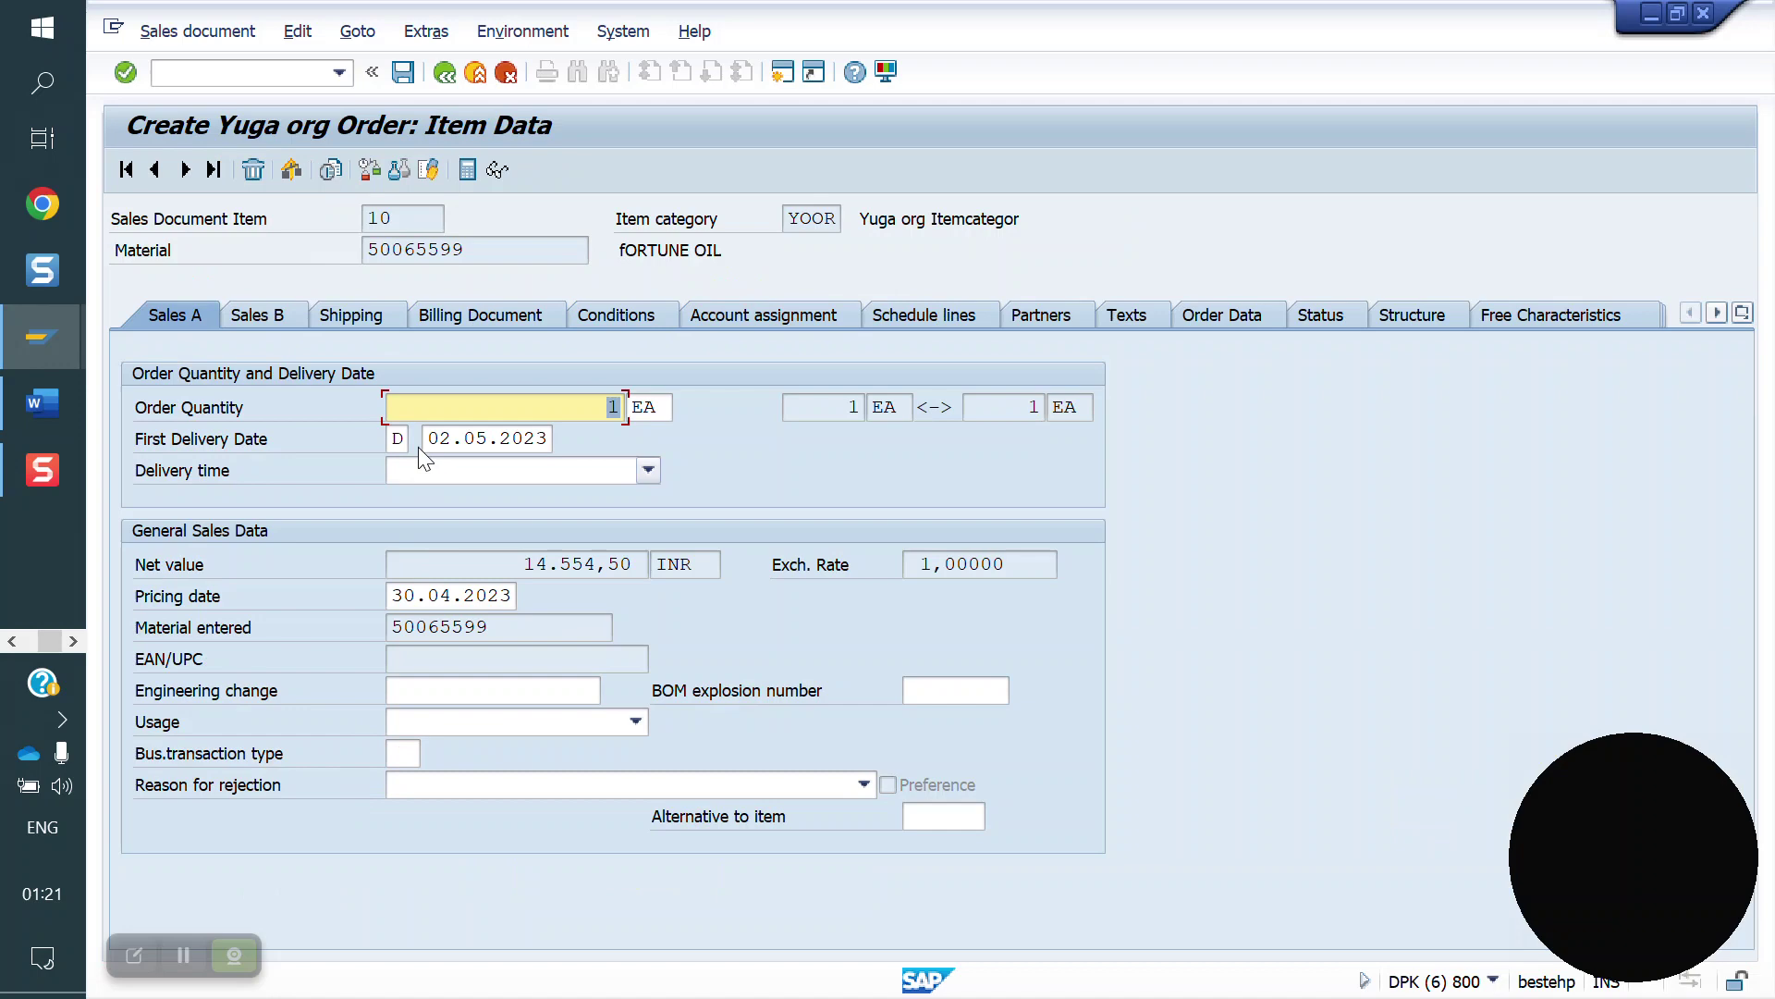
left_click(372, 324)
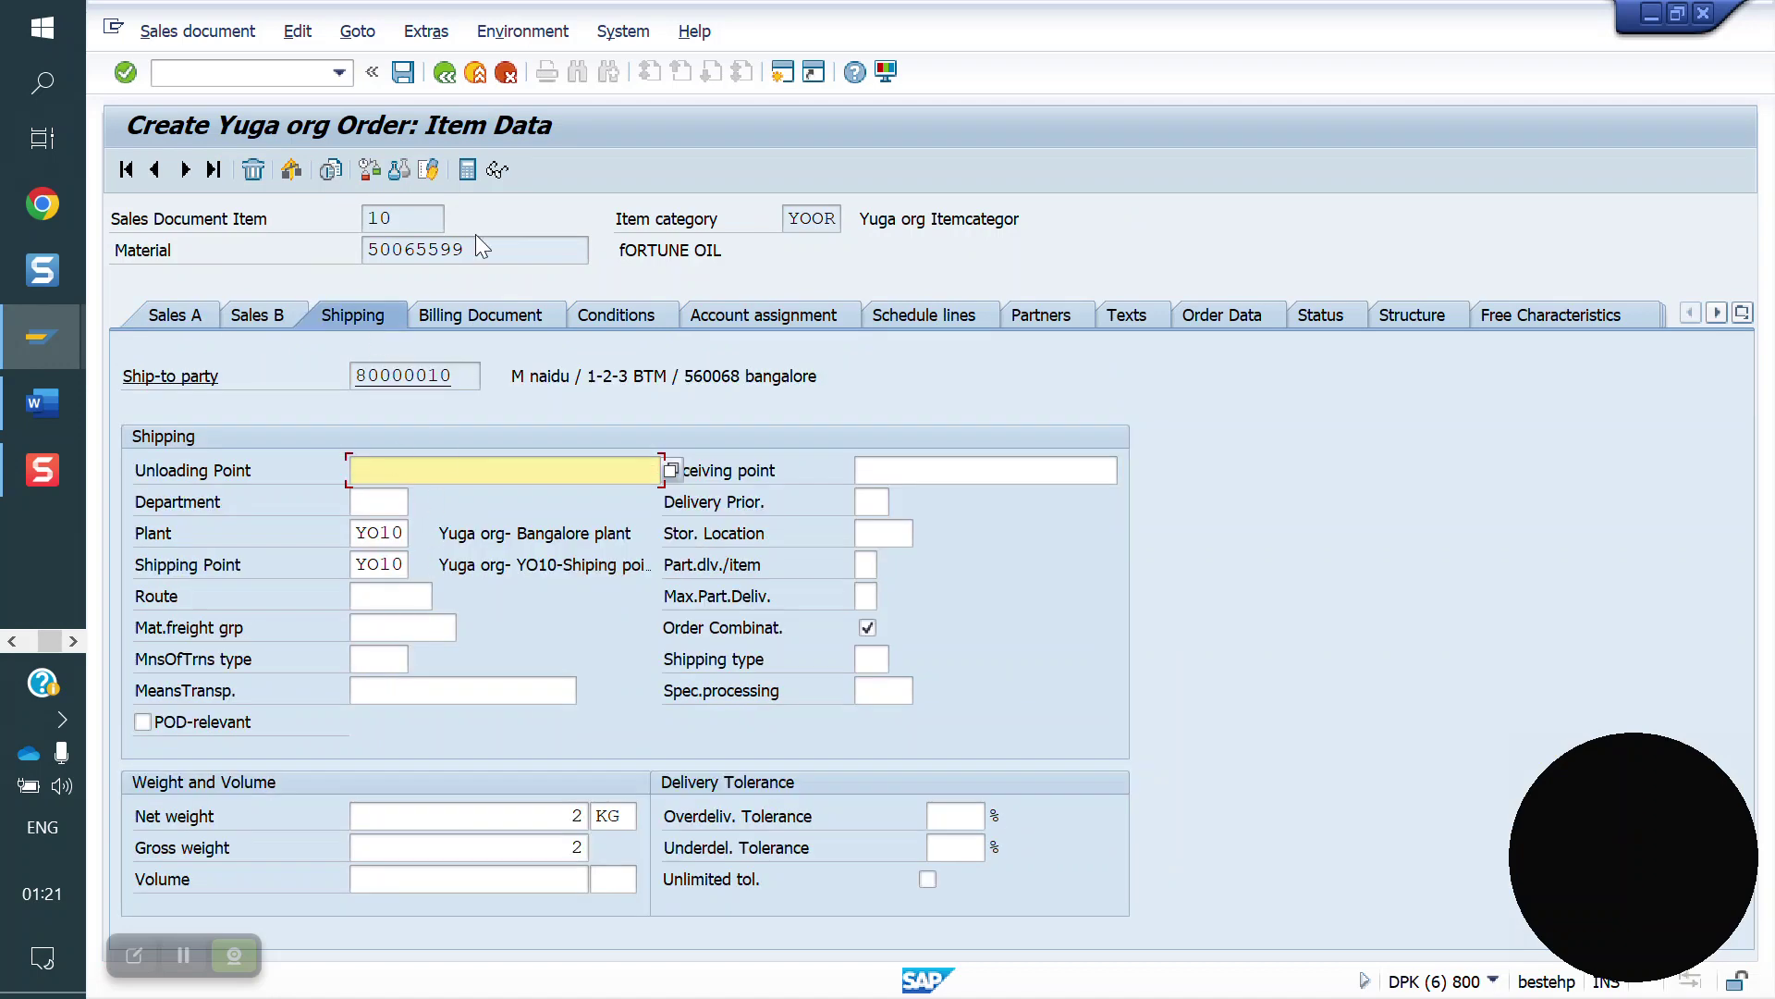
left_click(397, 568)
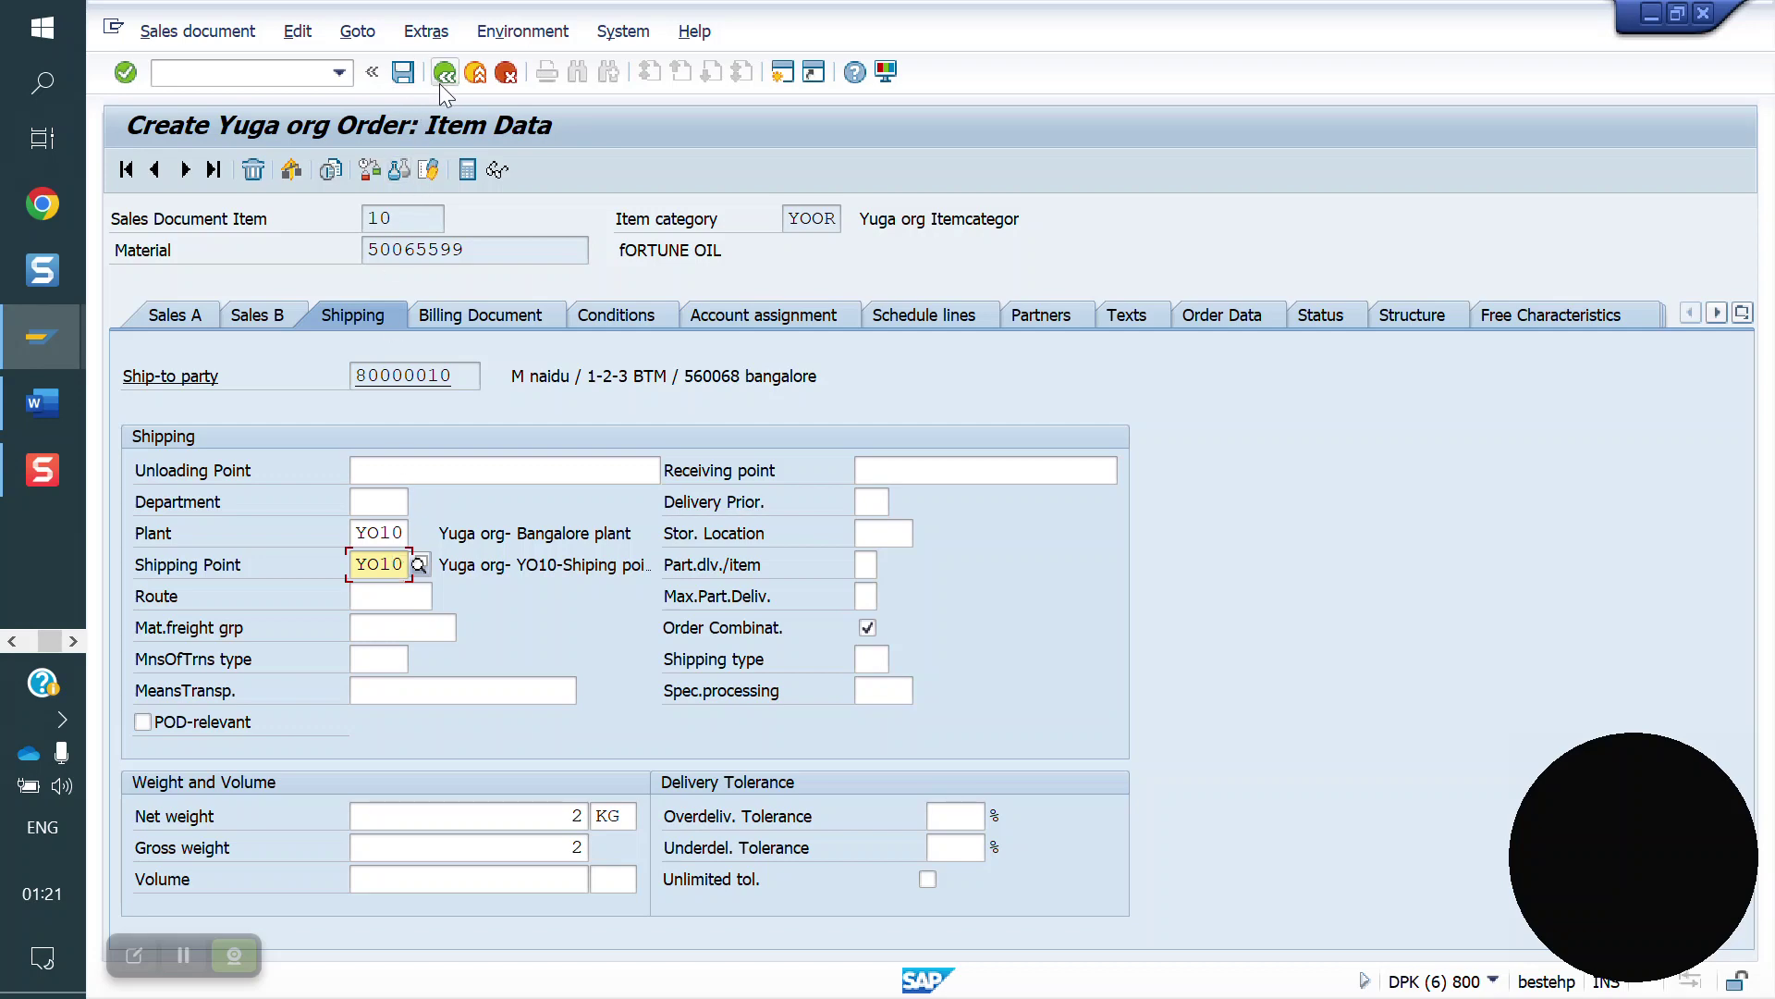
- Open the shipping point determination table with transaction OVL2 in a new session
left_click(251, 73)
type("/o0vl")
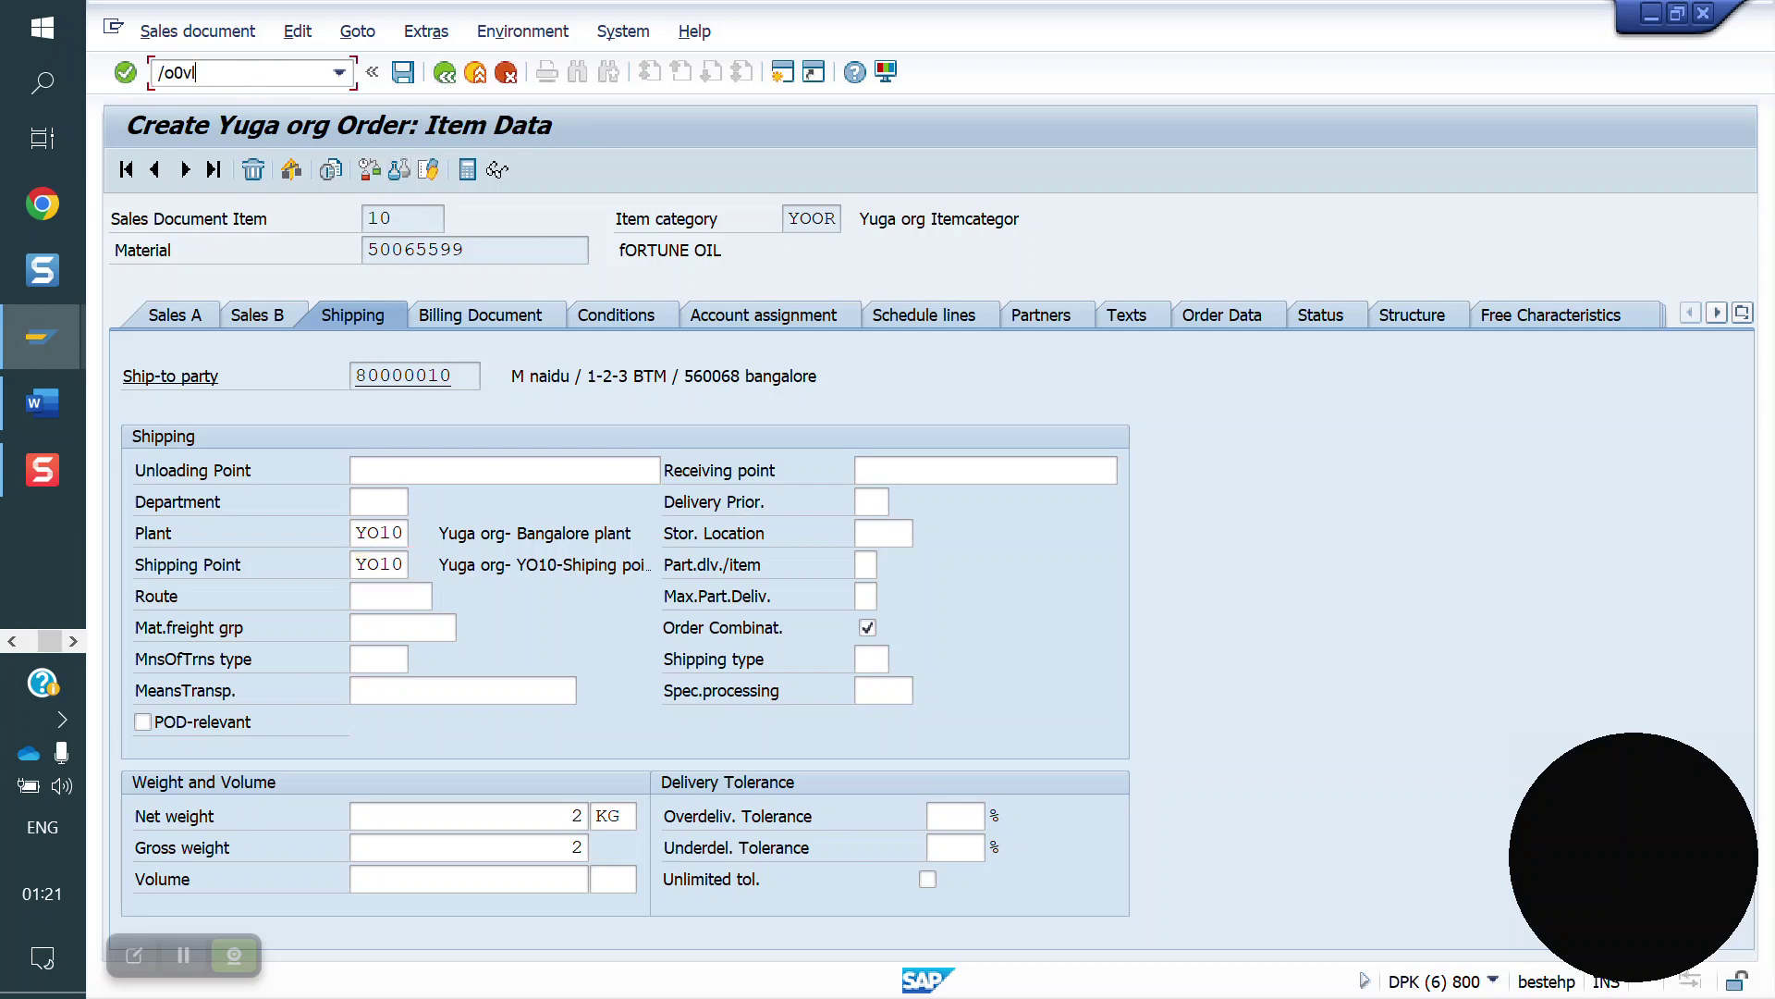
type("2")
key("Return")
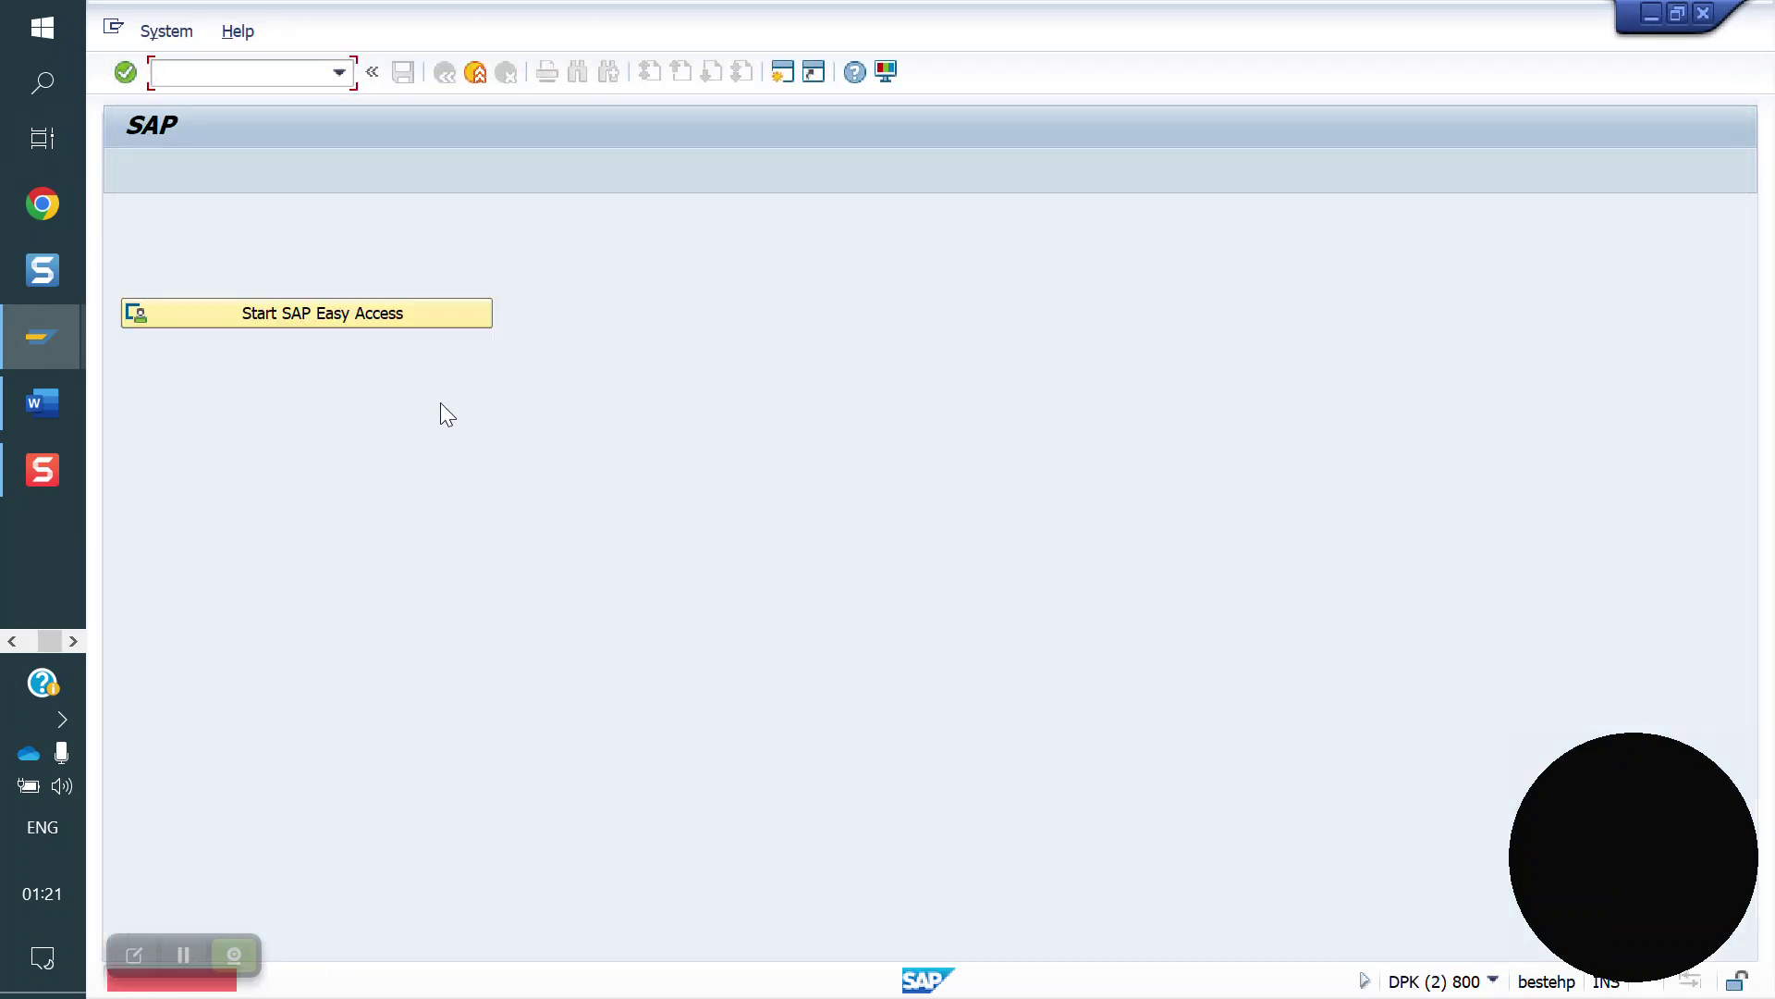
type("/nv")
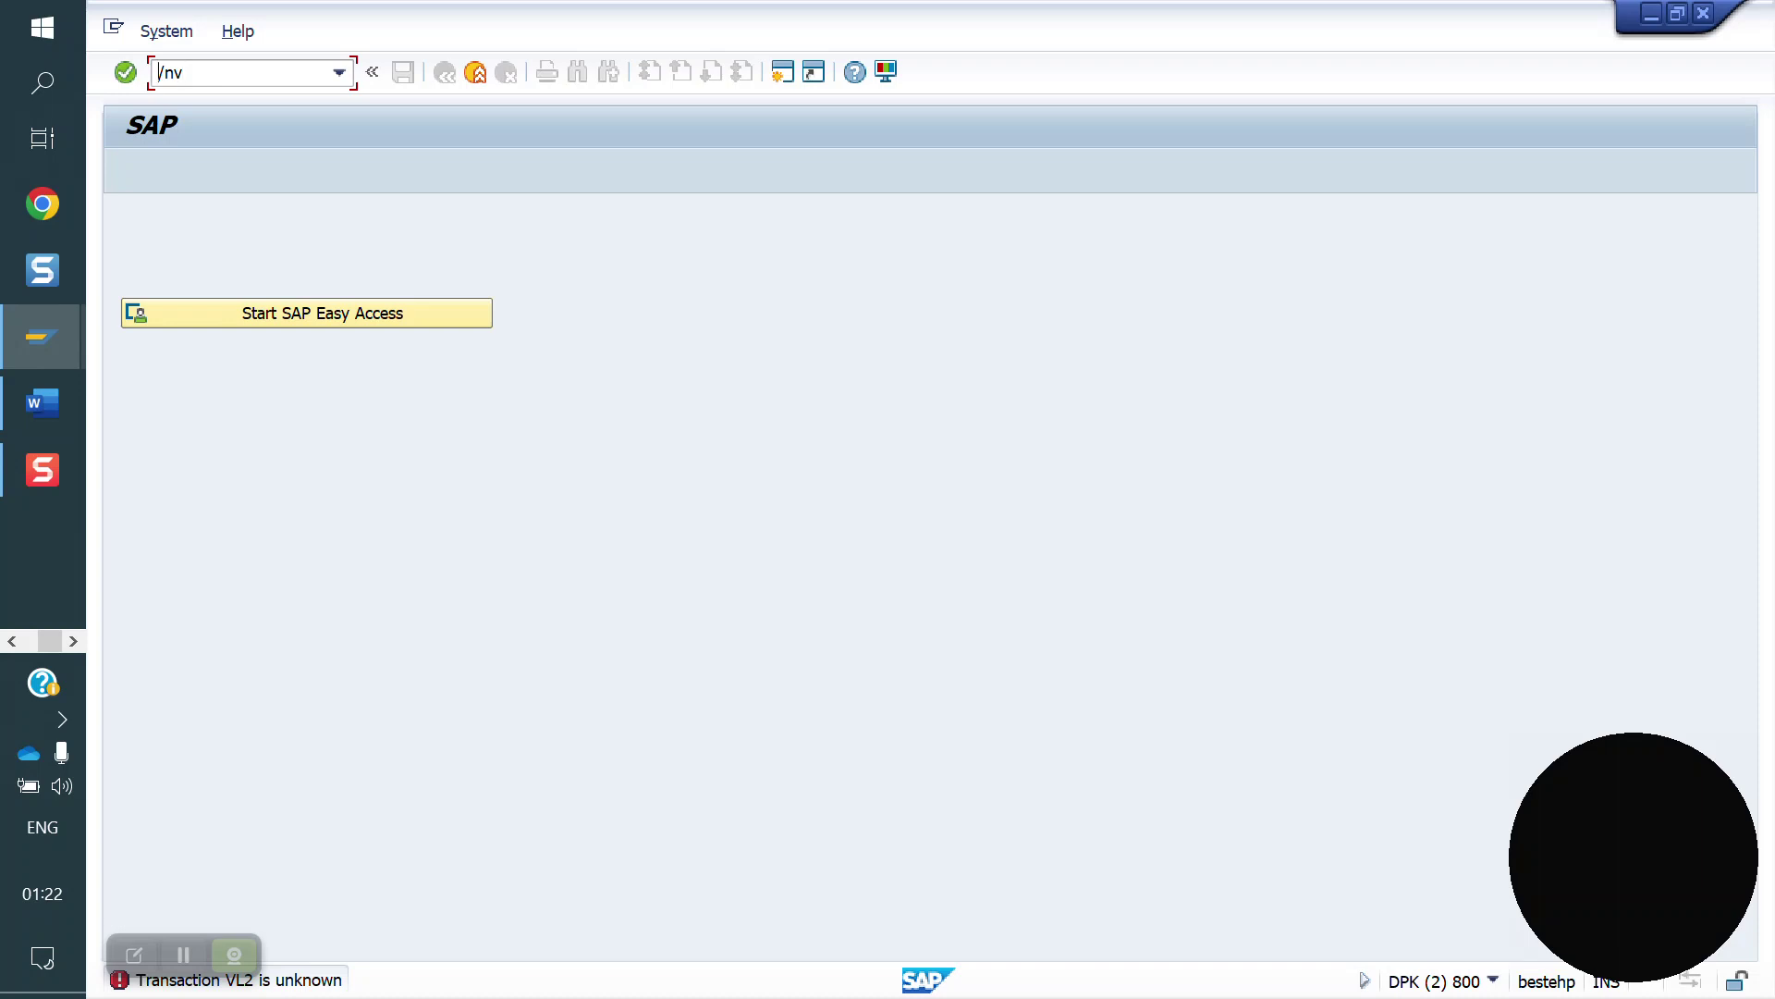
type("ovl2")
key("BackSpace")
key("BackSpace")
key("BackSpace")
key("BackSpace")
key("BackSpace")
key("BackSpace")
type("/novl2")
key("Return")
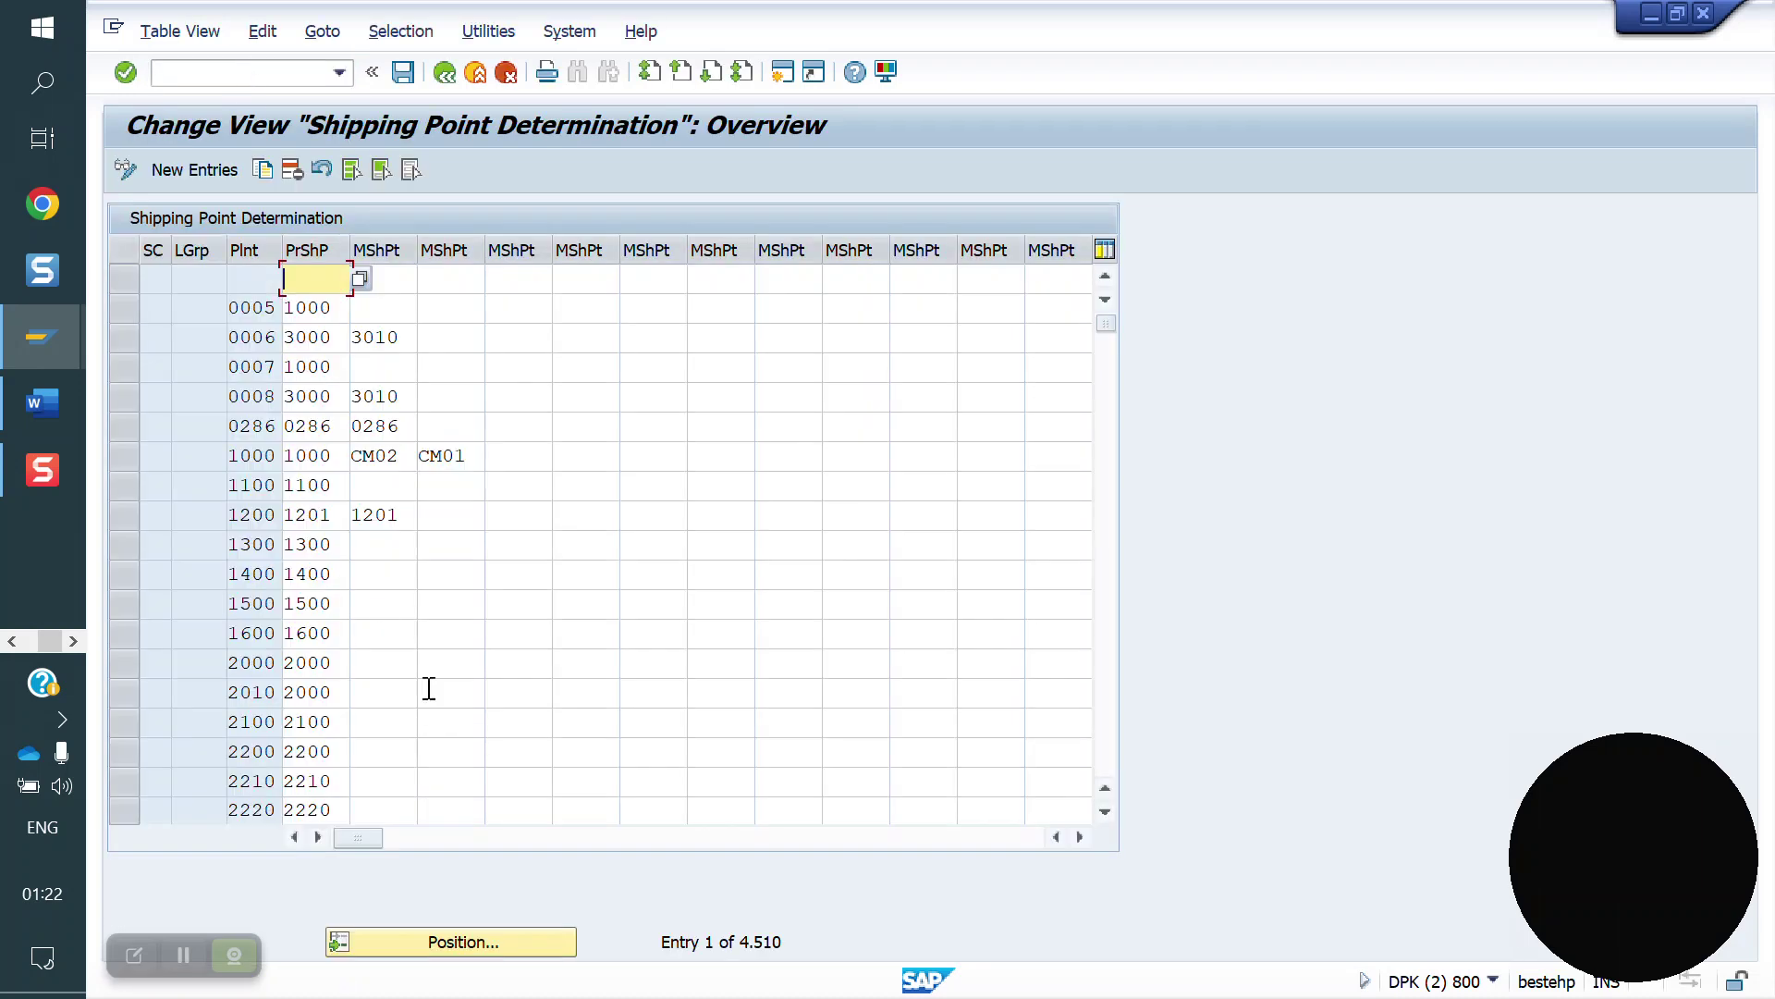
- Look up the shipping point entry for shipping condition 01, loading group 0001 and plant YO10
left_click(480, 940)
key("Down")
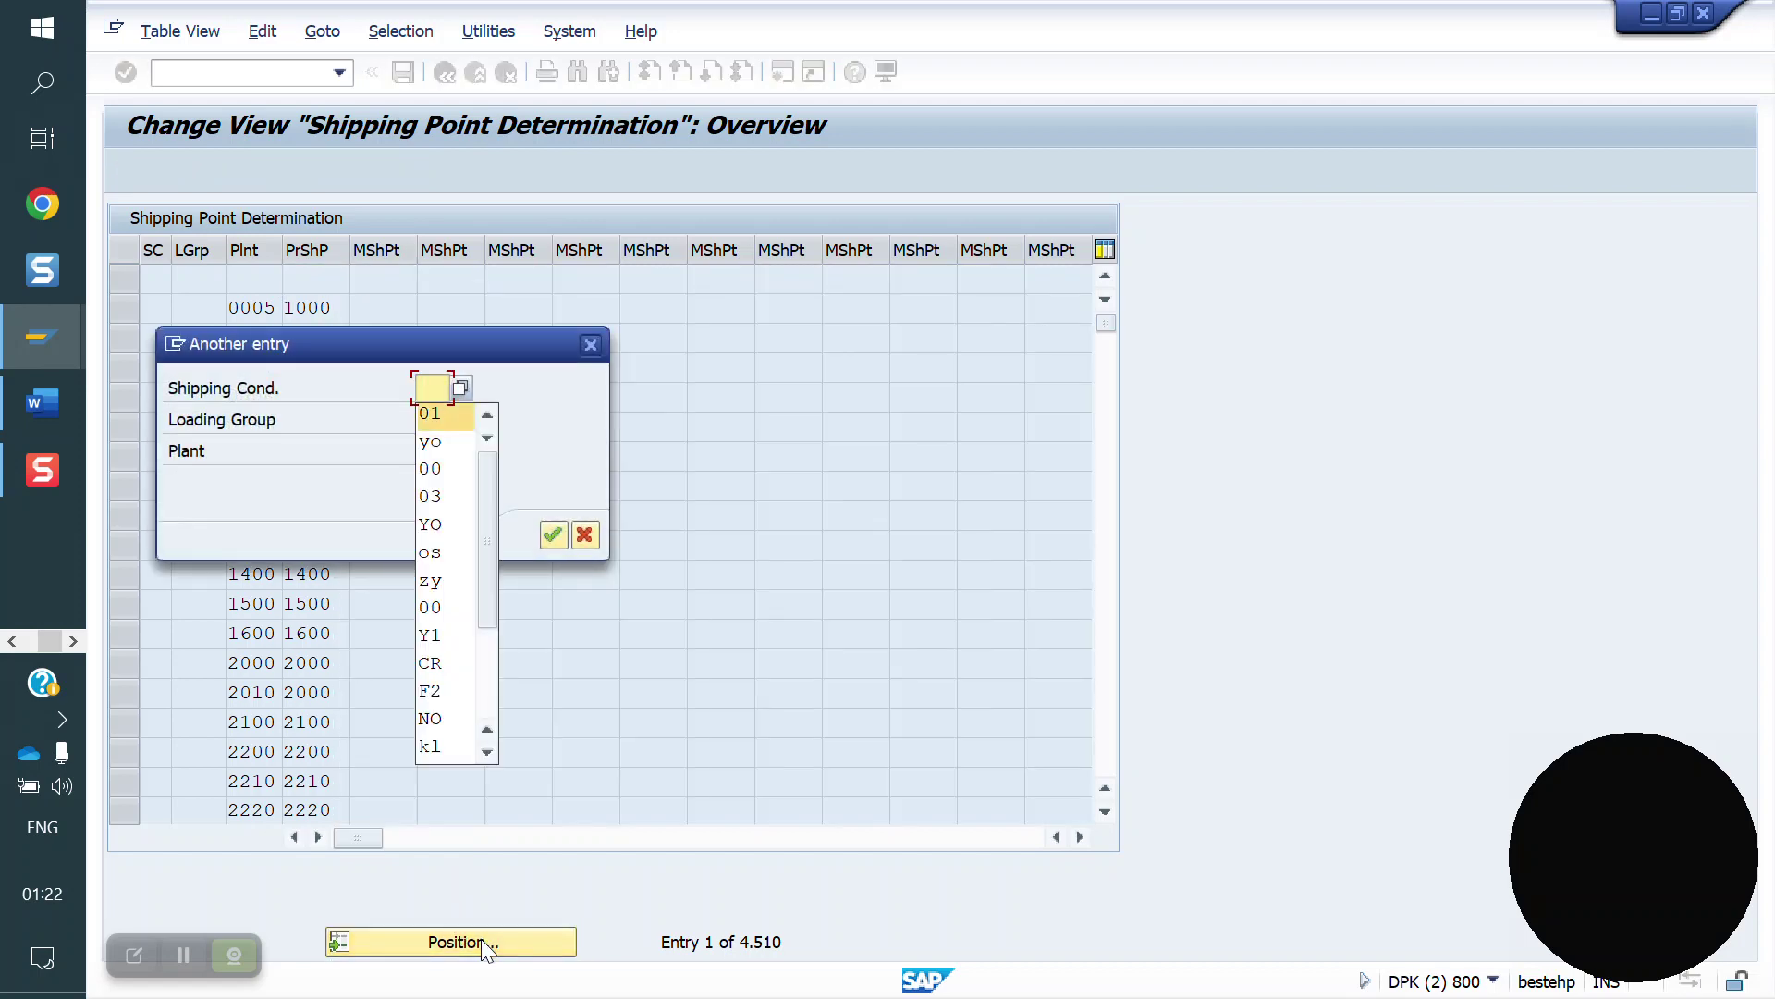
key("Tab")
key("Down")
key("Down")
key("Down")
key("Tab")
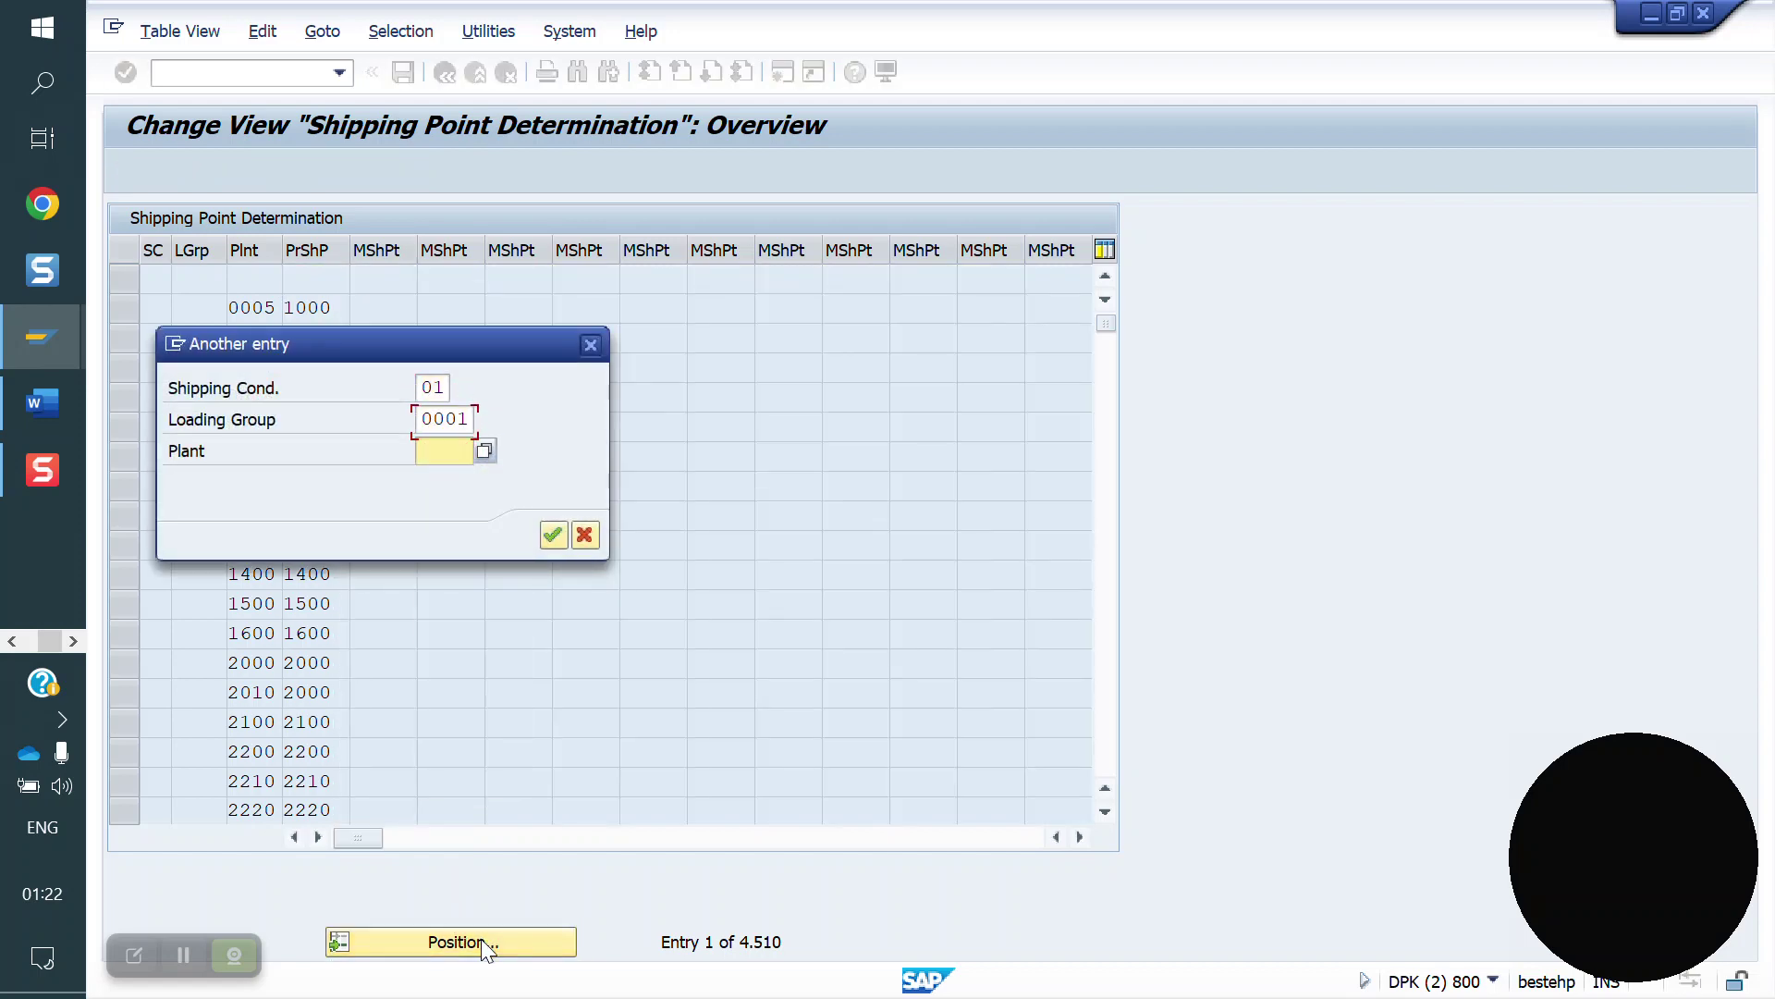
key("Down")
key("Down")
key("Return")
key("Return")
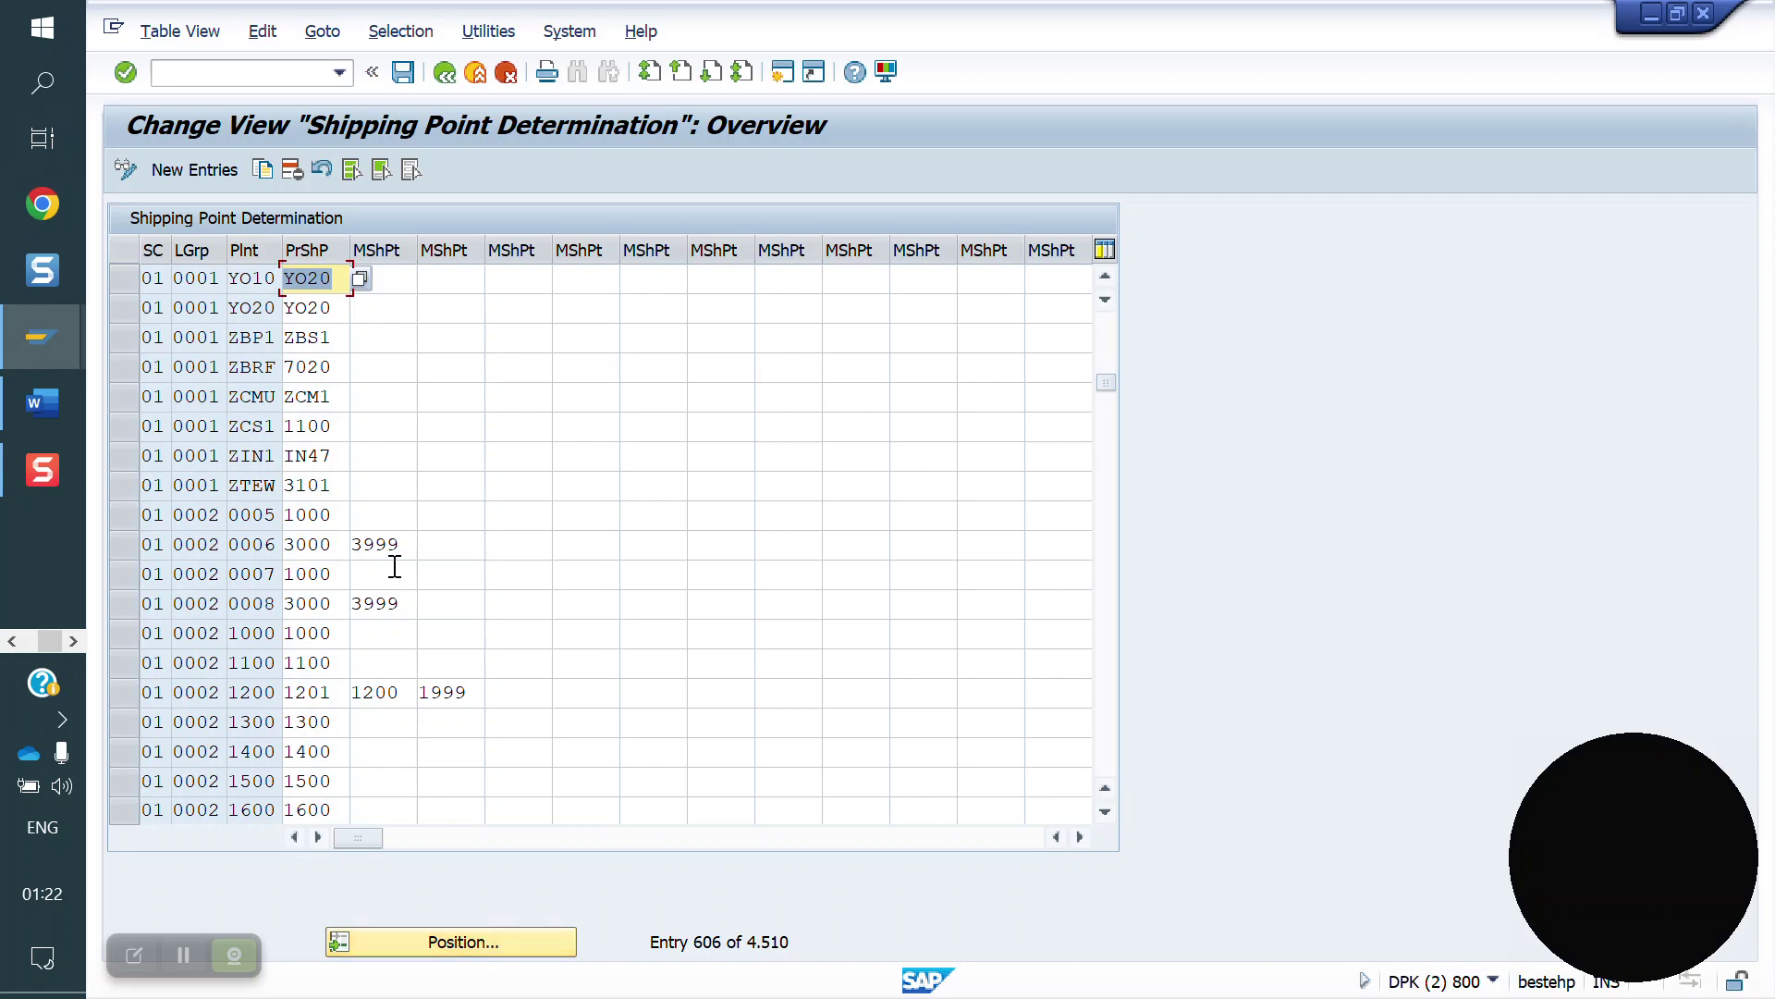
- Look up the shipping point entry for shipping condition 03, loading group 0001 and plant YO10
left_click(493, 938)
key("Down")
key("Down")
key("Down")
key("Down")
key("Return")
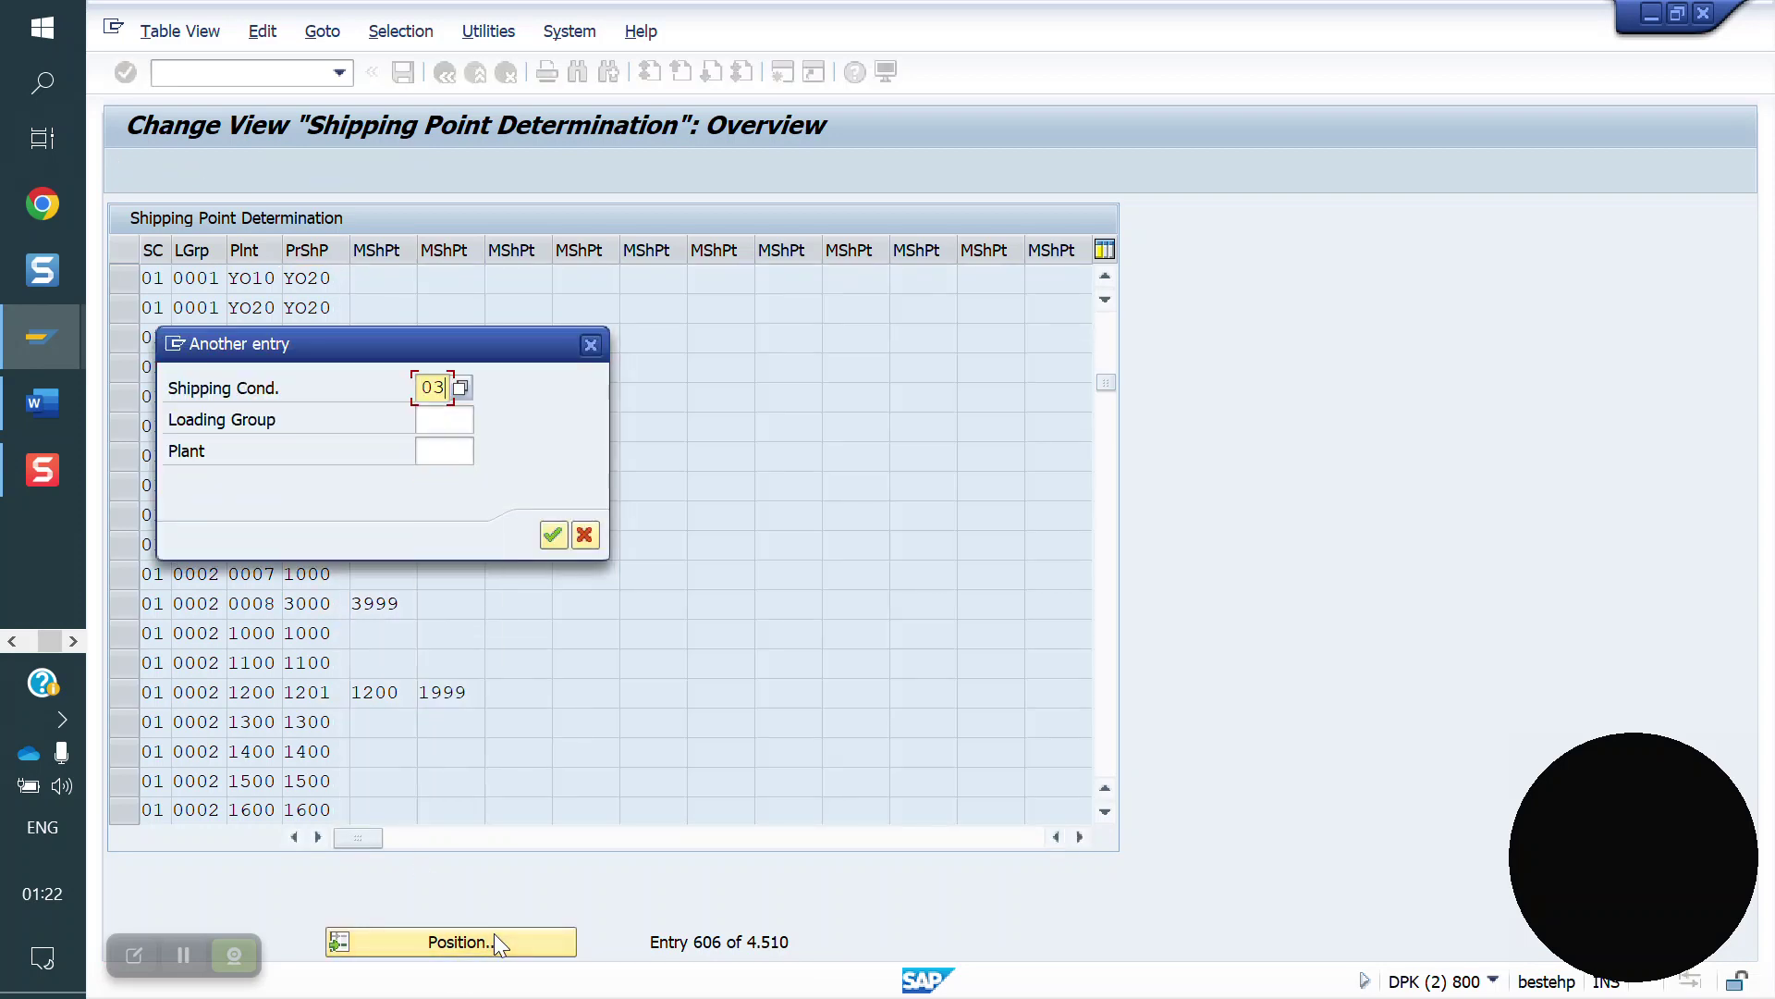
key("Tab")
key("Down")
key("Down")
key("Down")
key("Down")
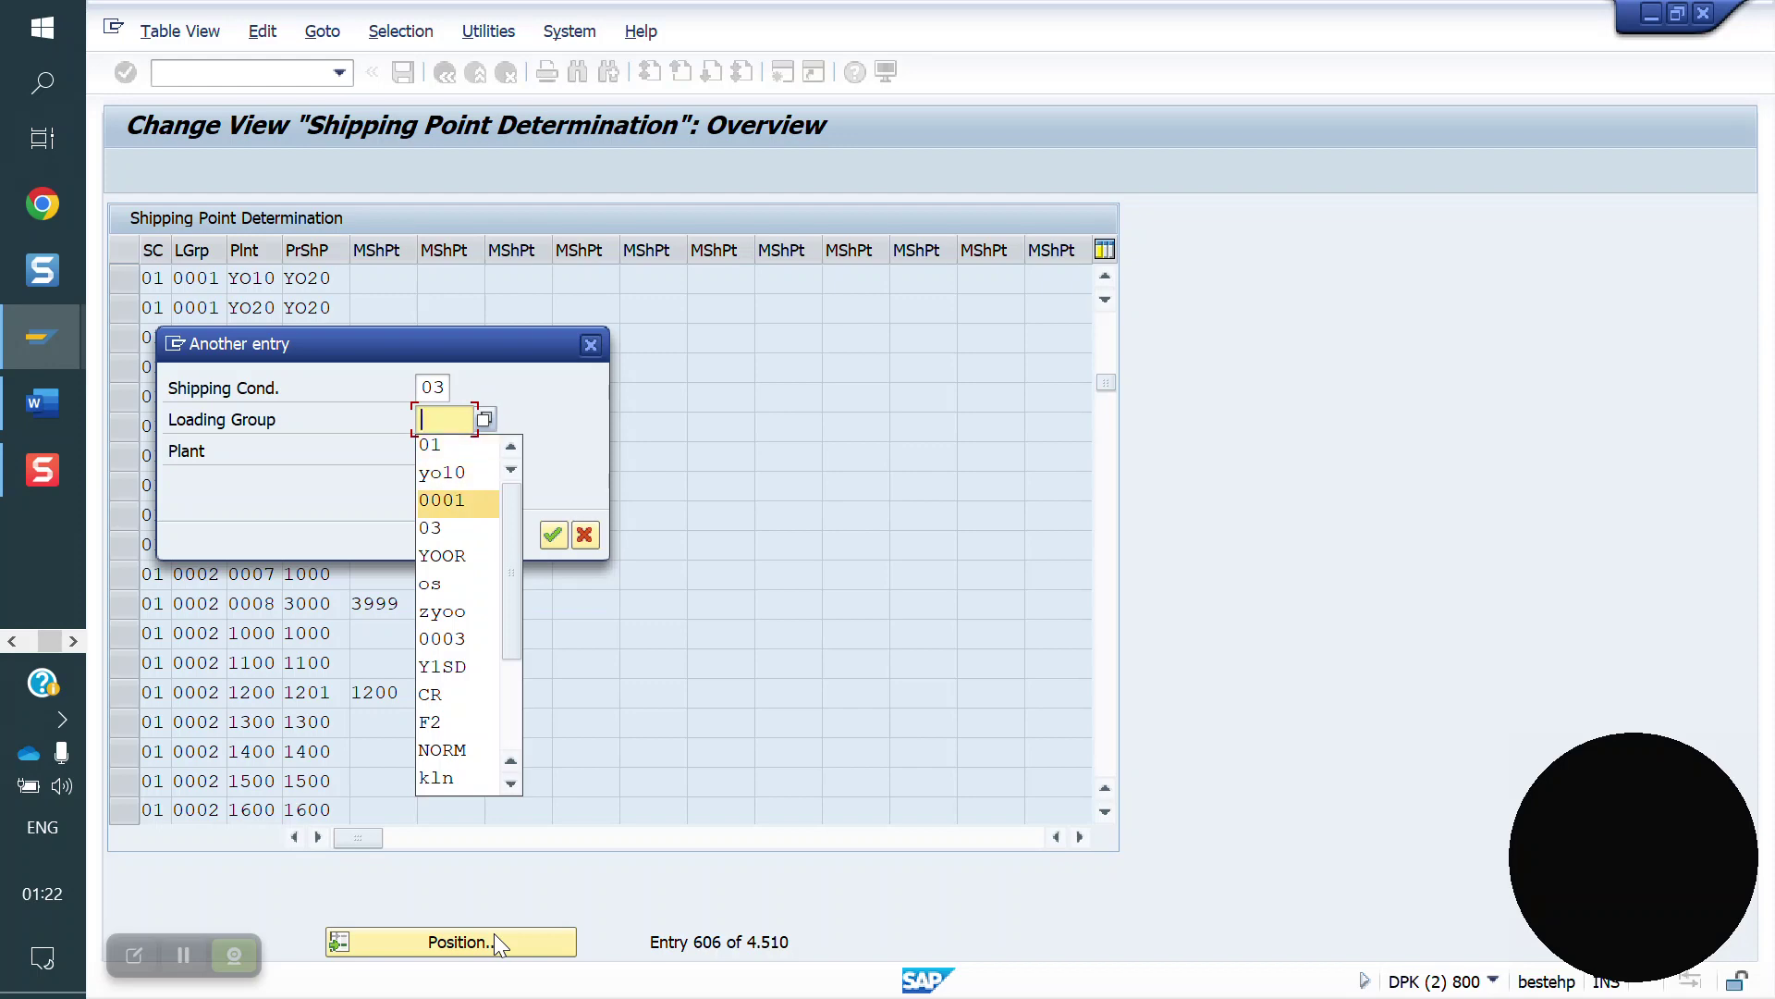
key("Return")
key("Tab")
key("Down")
key("Down")
key("Down")
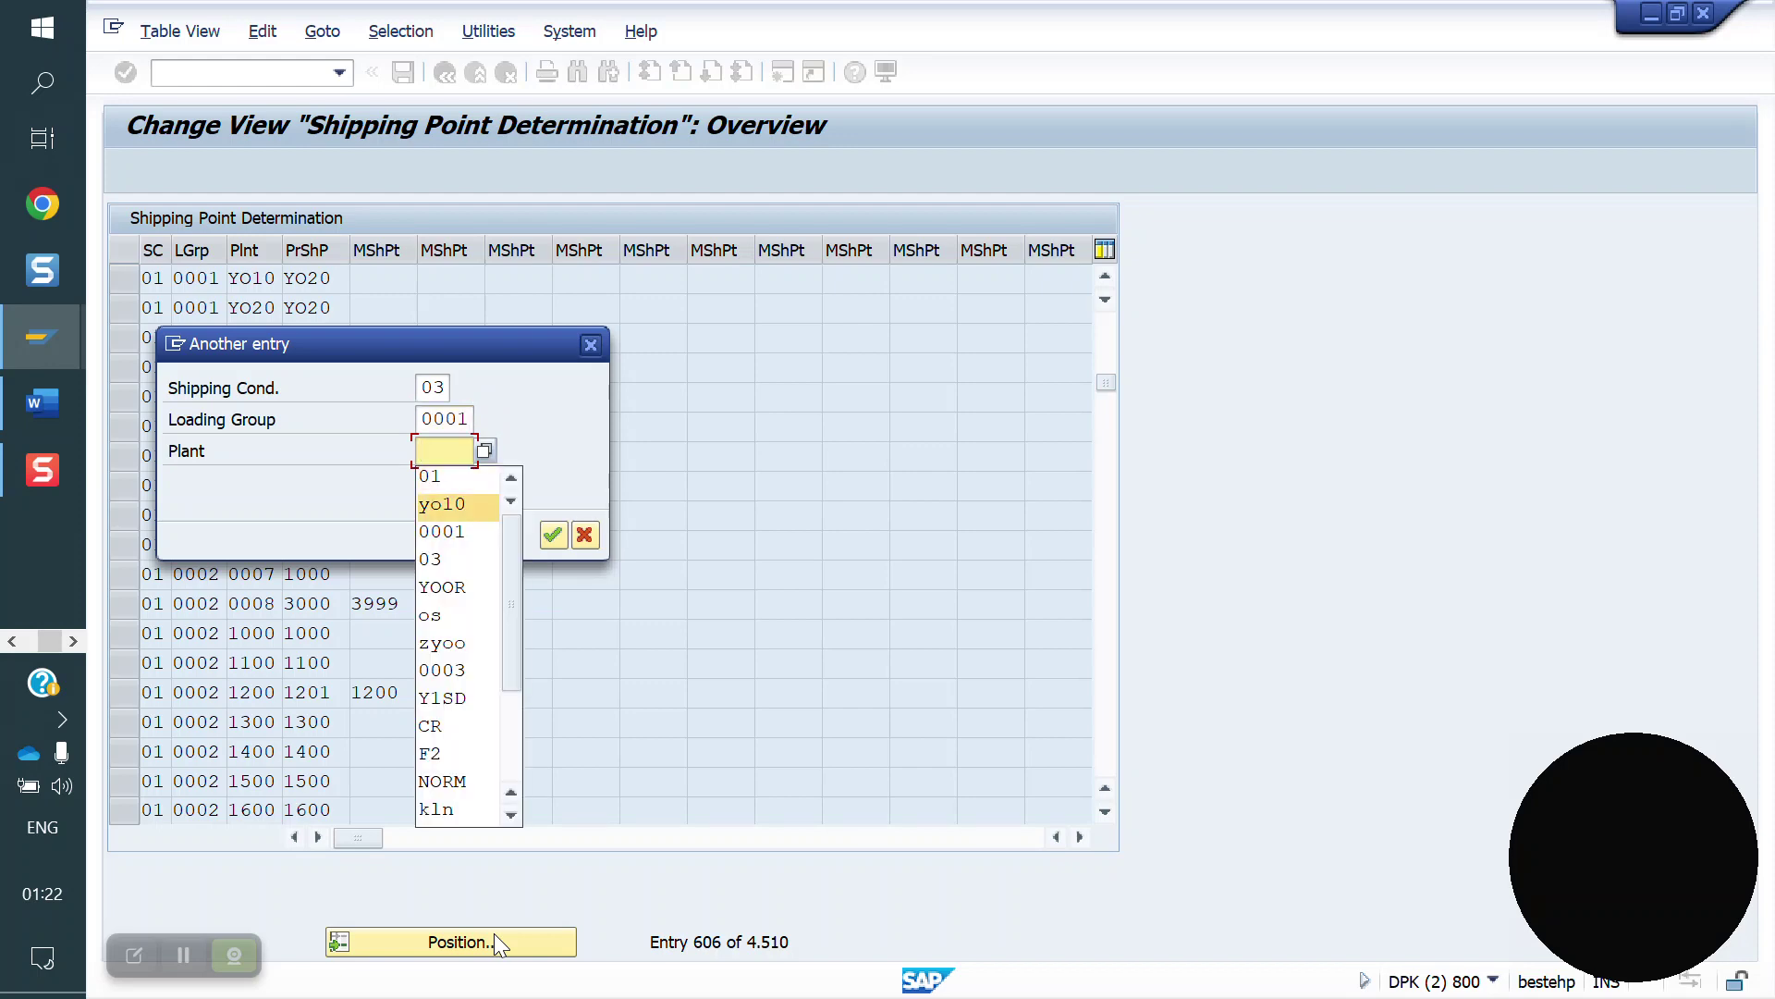
key("Return")
key("Return")
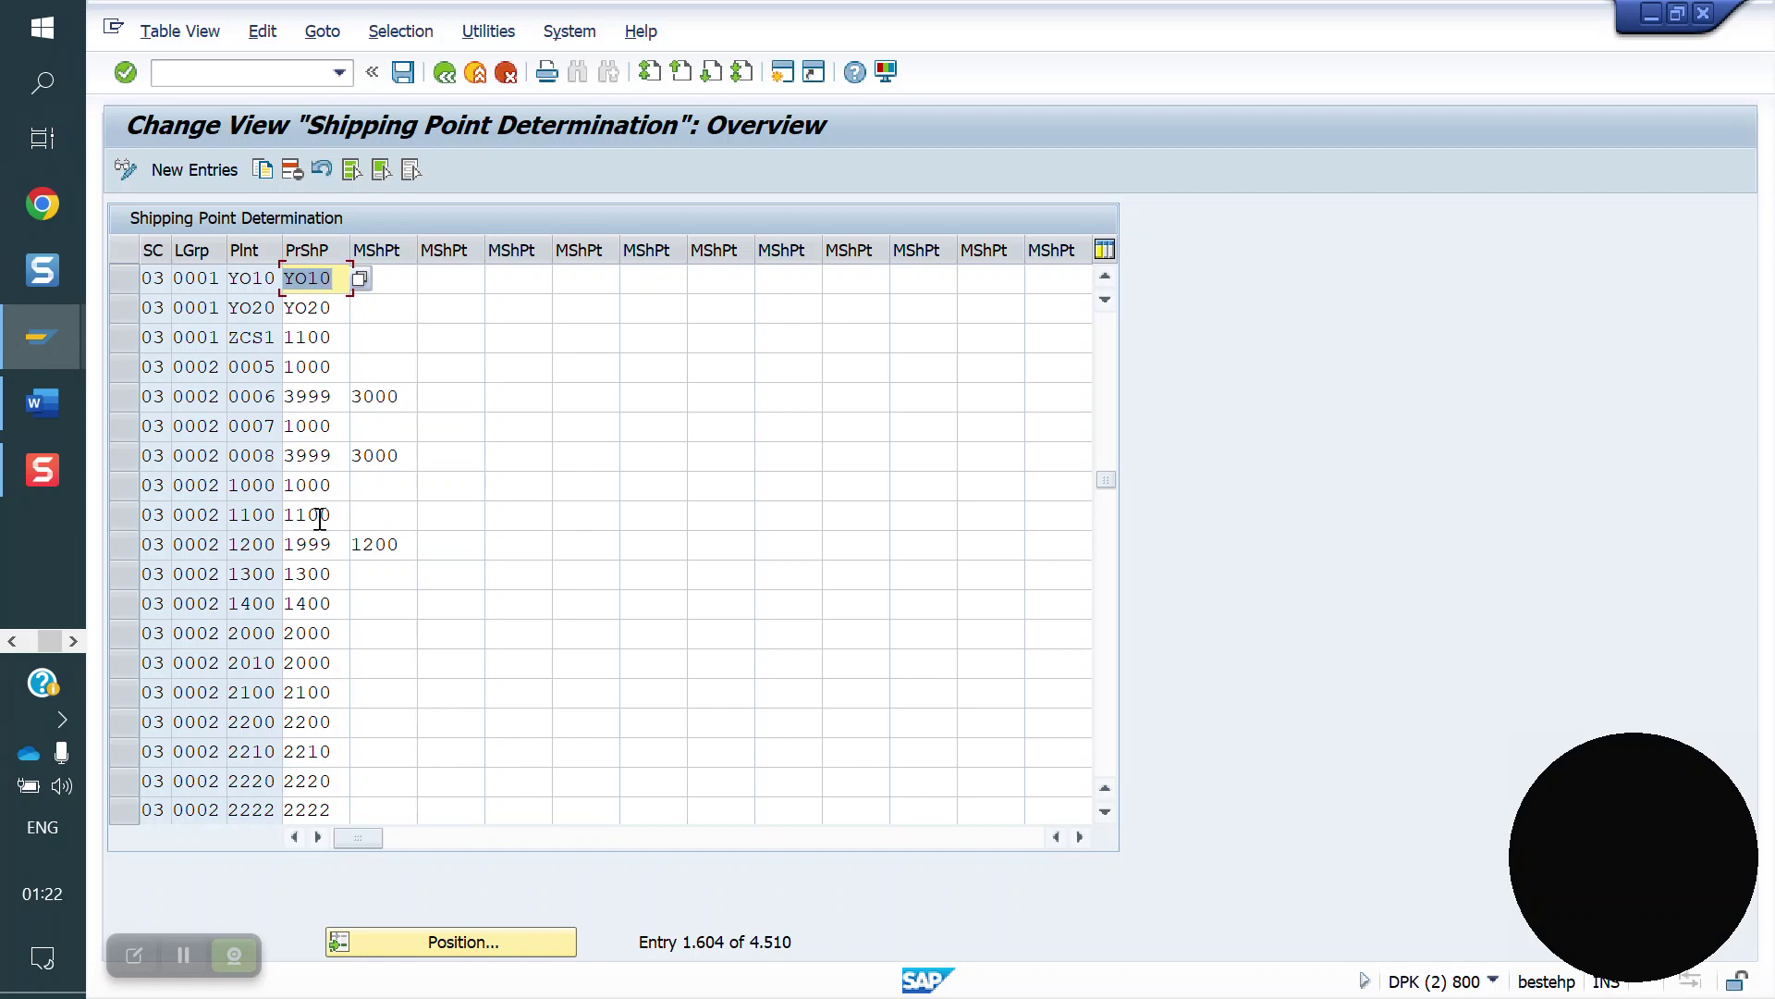
- Switch to the SD notes PDF in Edge and review the storage condition and shipping point rules under Storage location determination
left_click(15, 641)
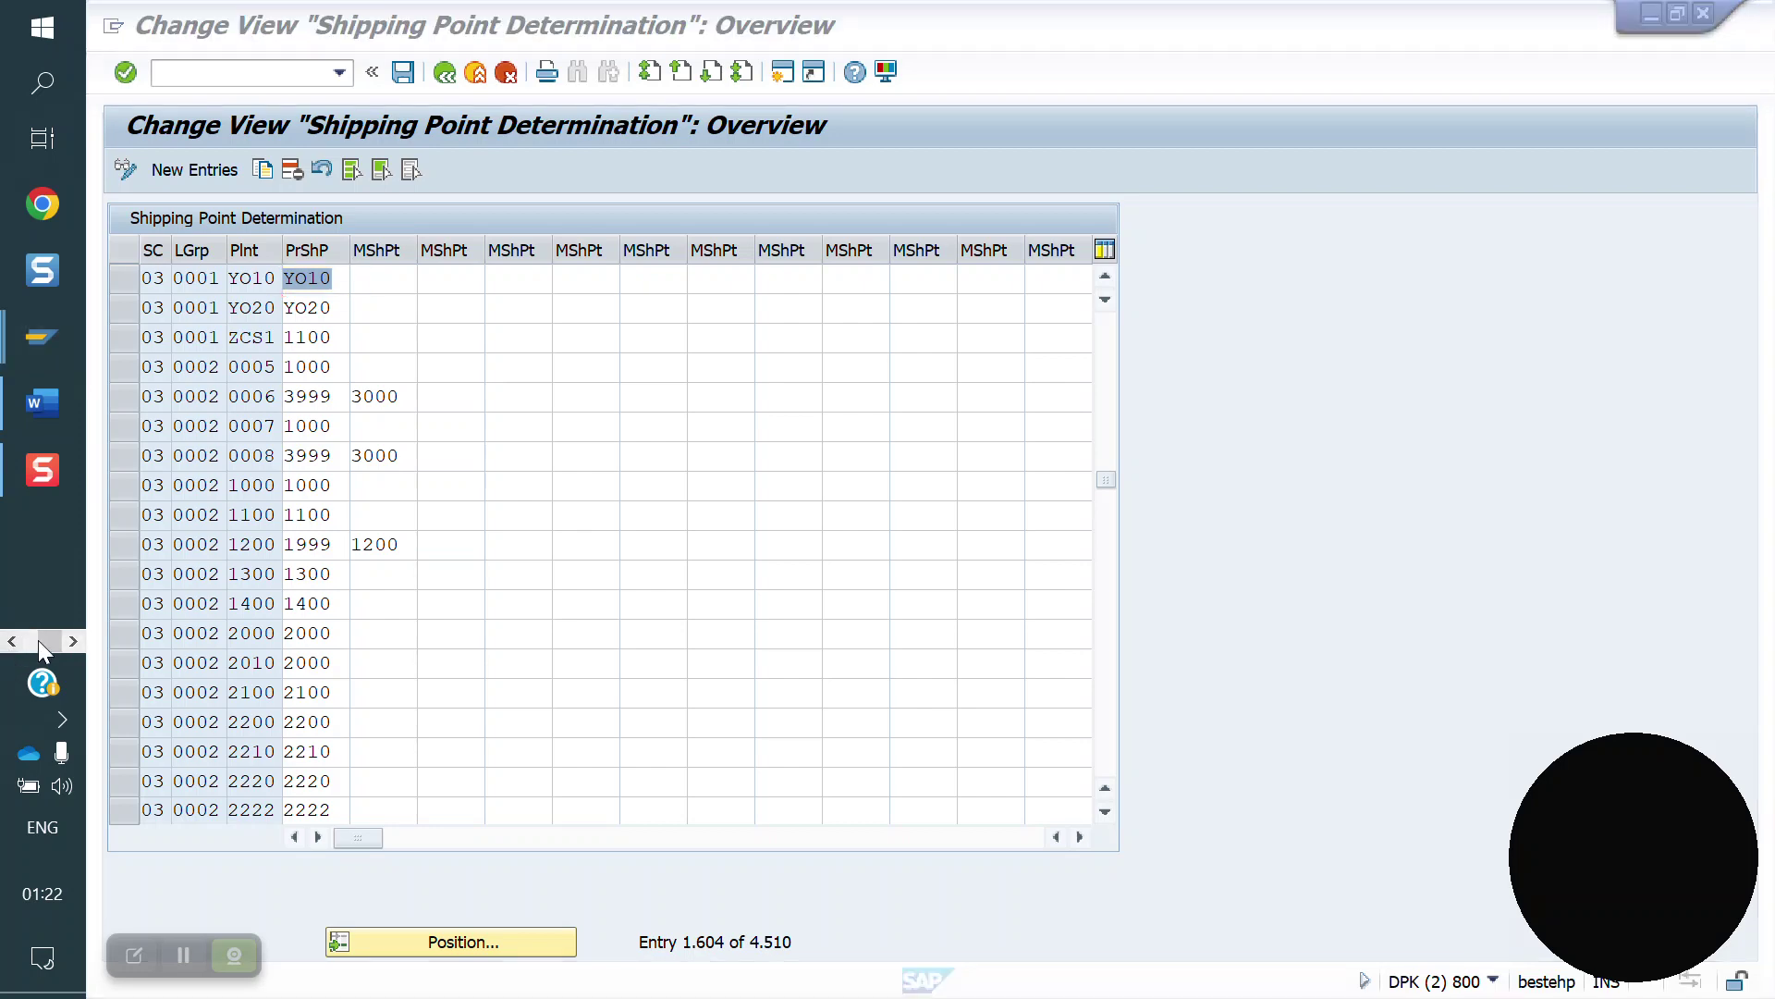
left_click(71, 638)
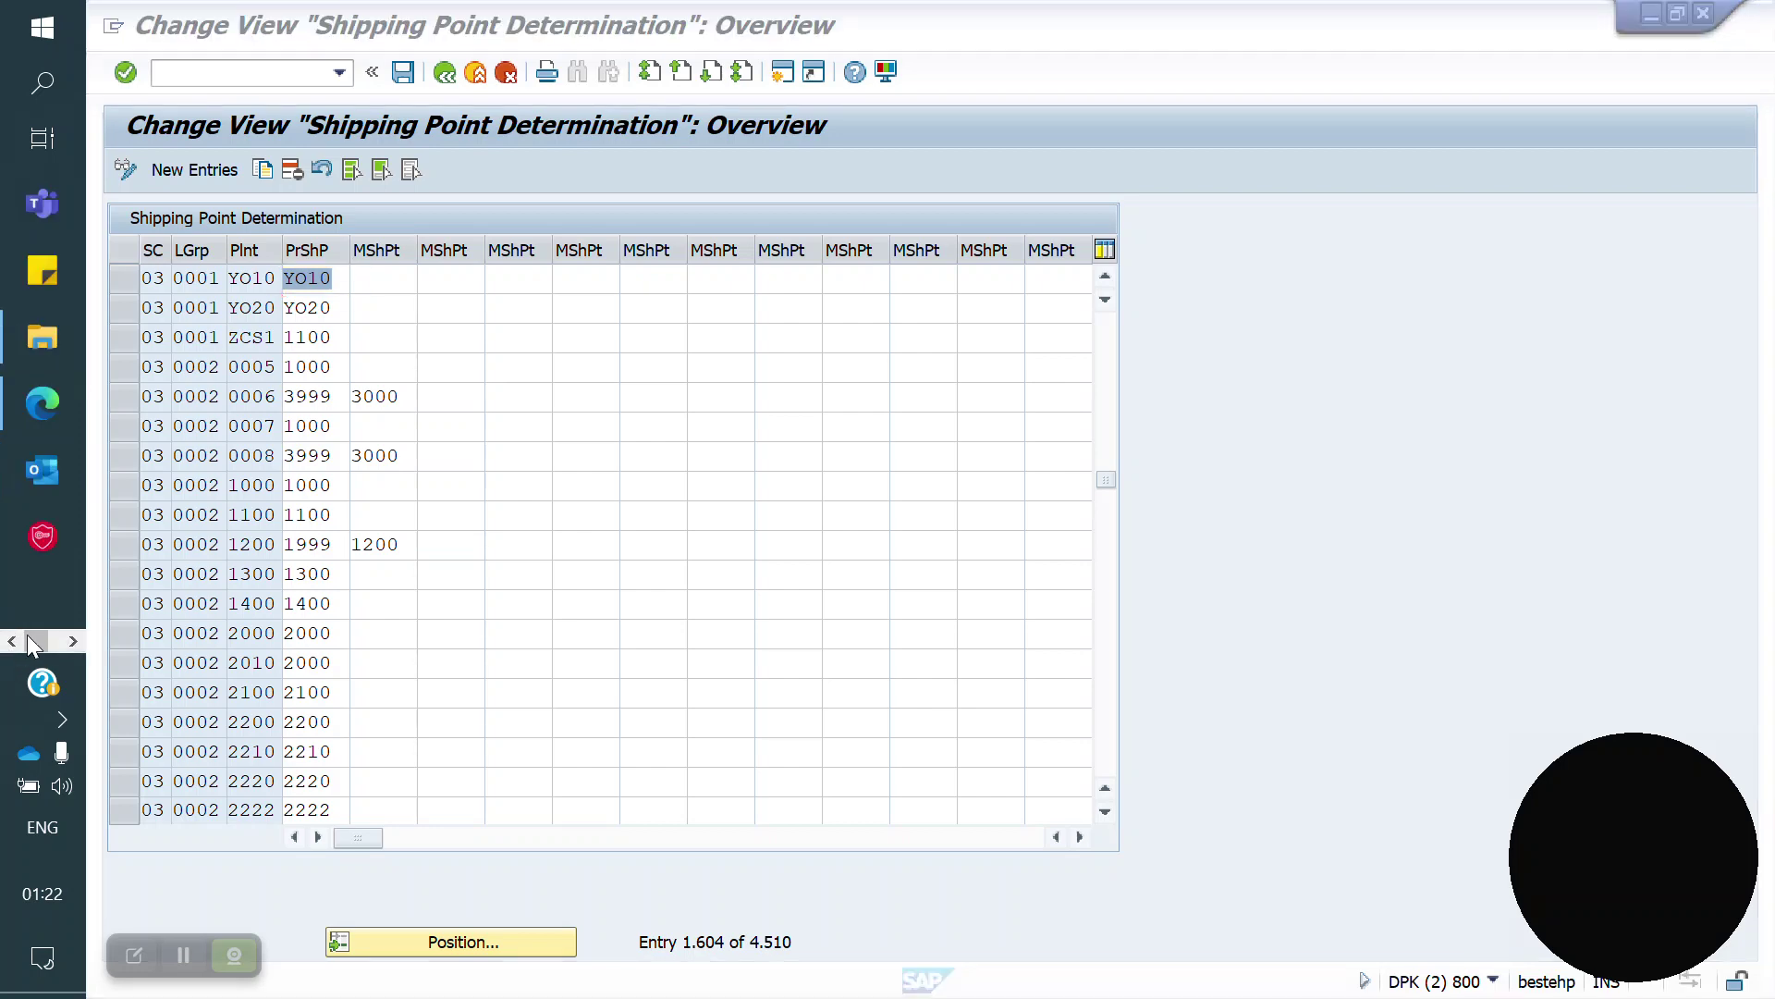
left_click(42, 403)
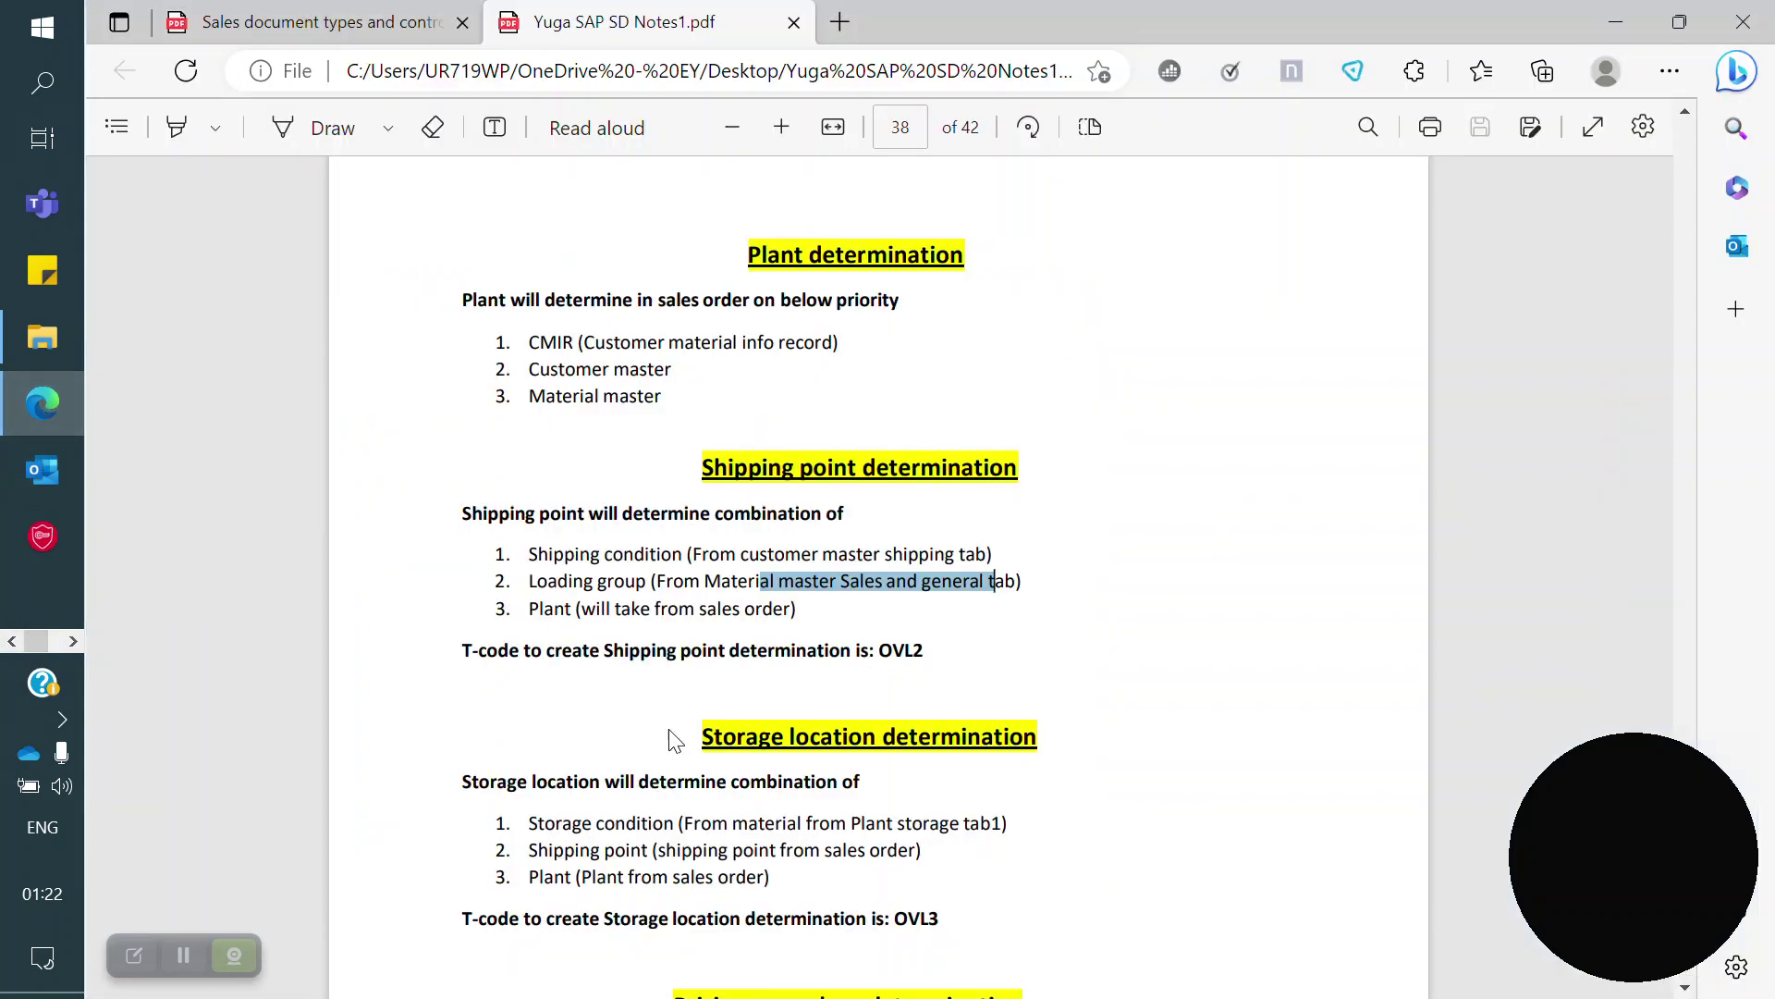
scroll(706, 770, "down", 2)
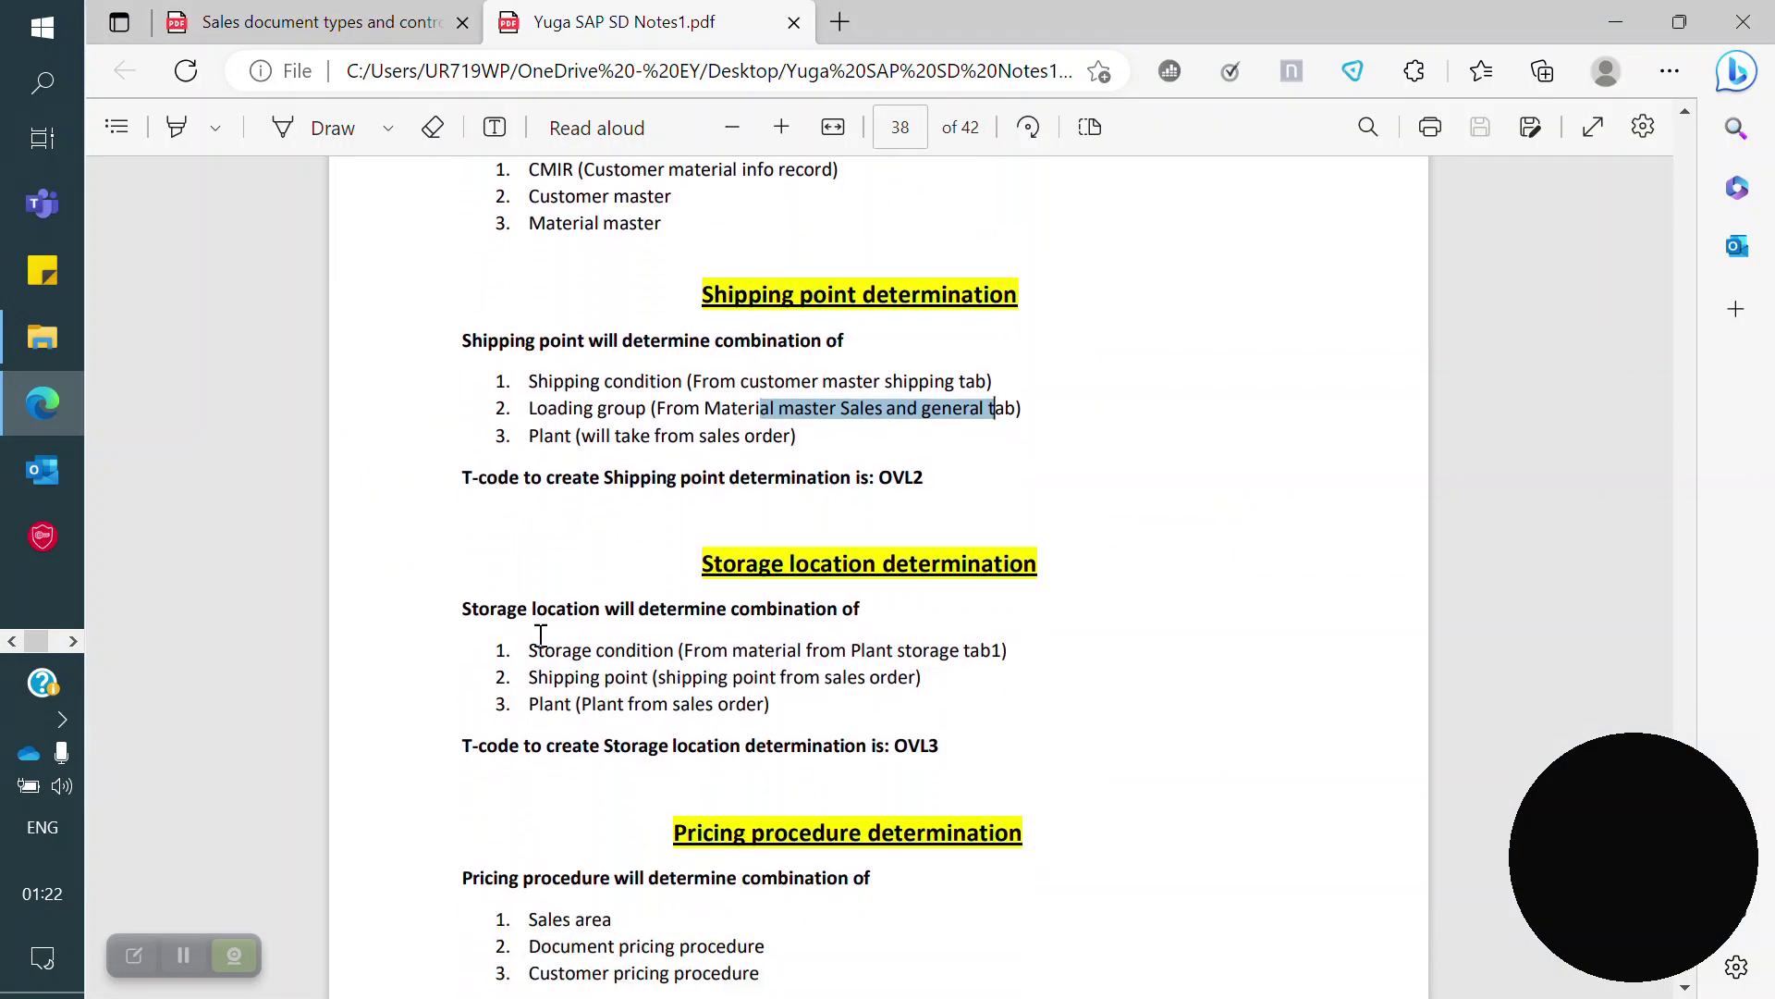
left_click(533, 650)
left_click_drag(533, 650, 676, 651)
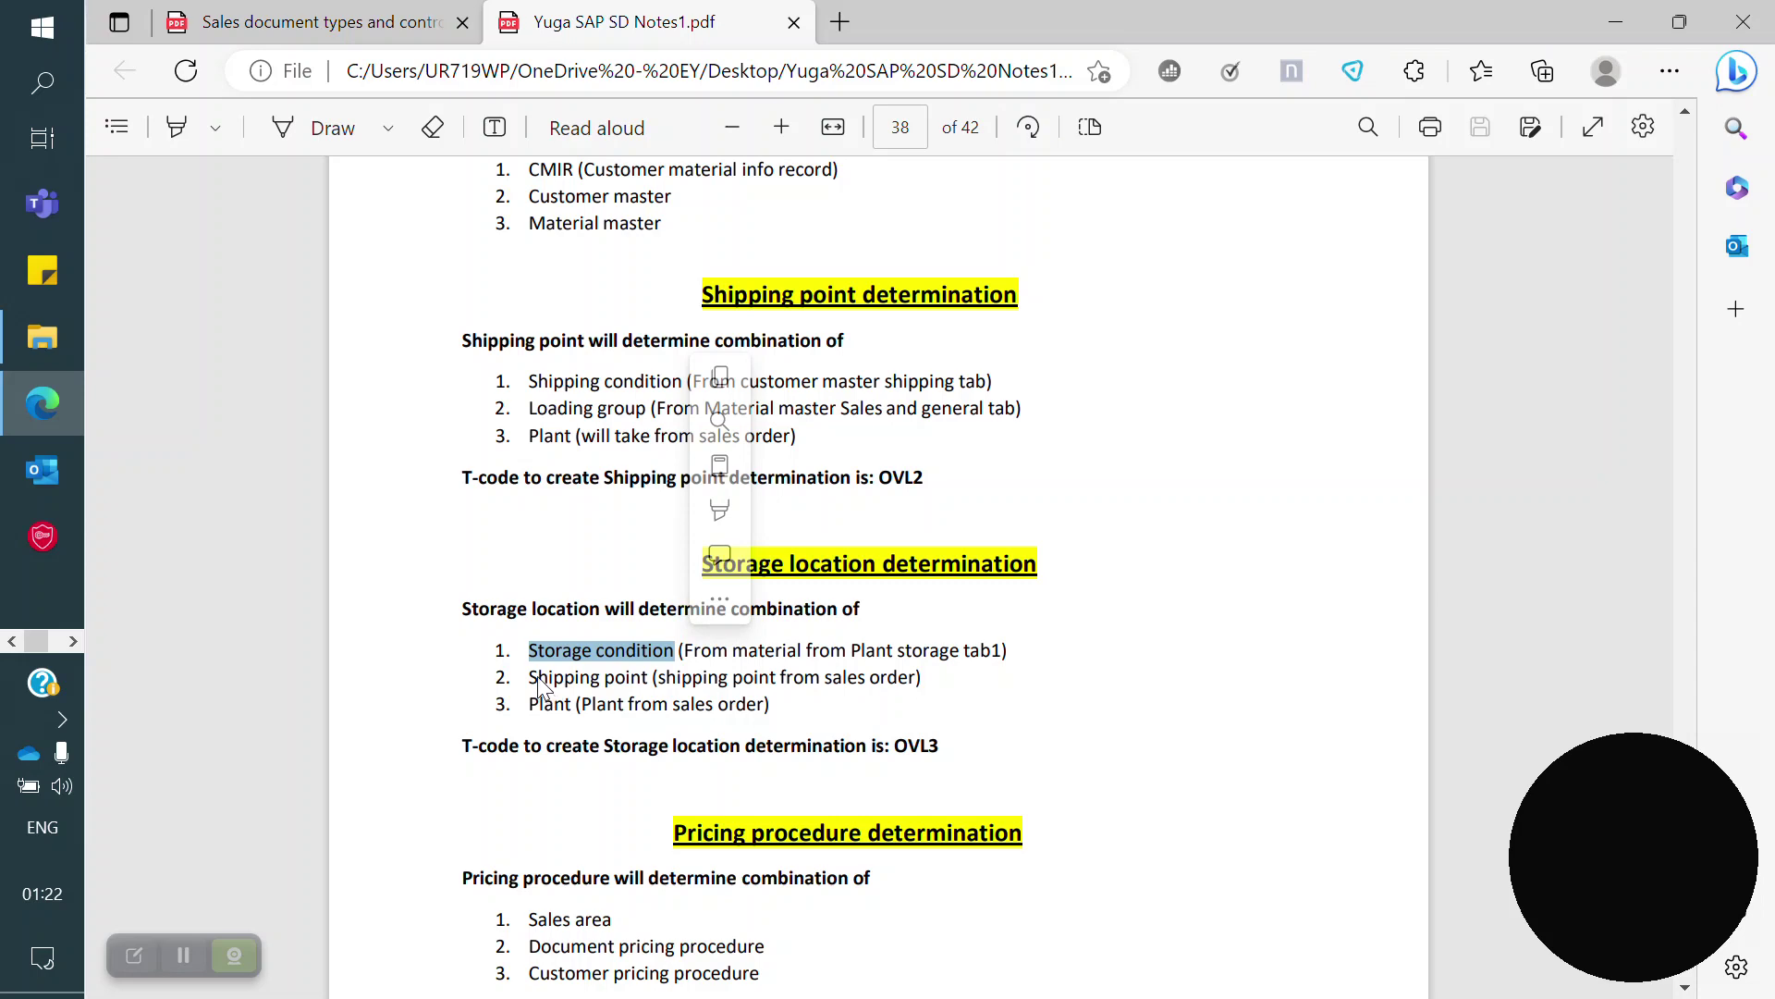
left_click_drag(530, 676, 645, 678)
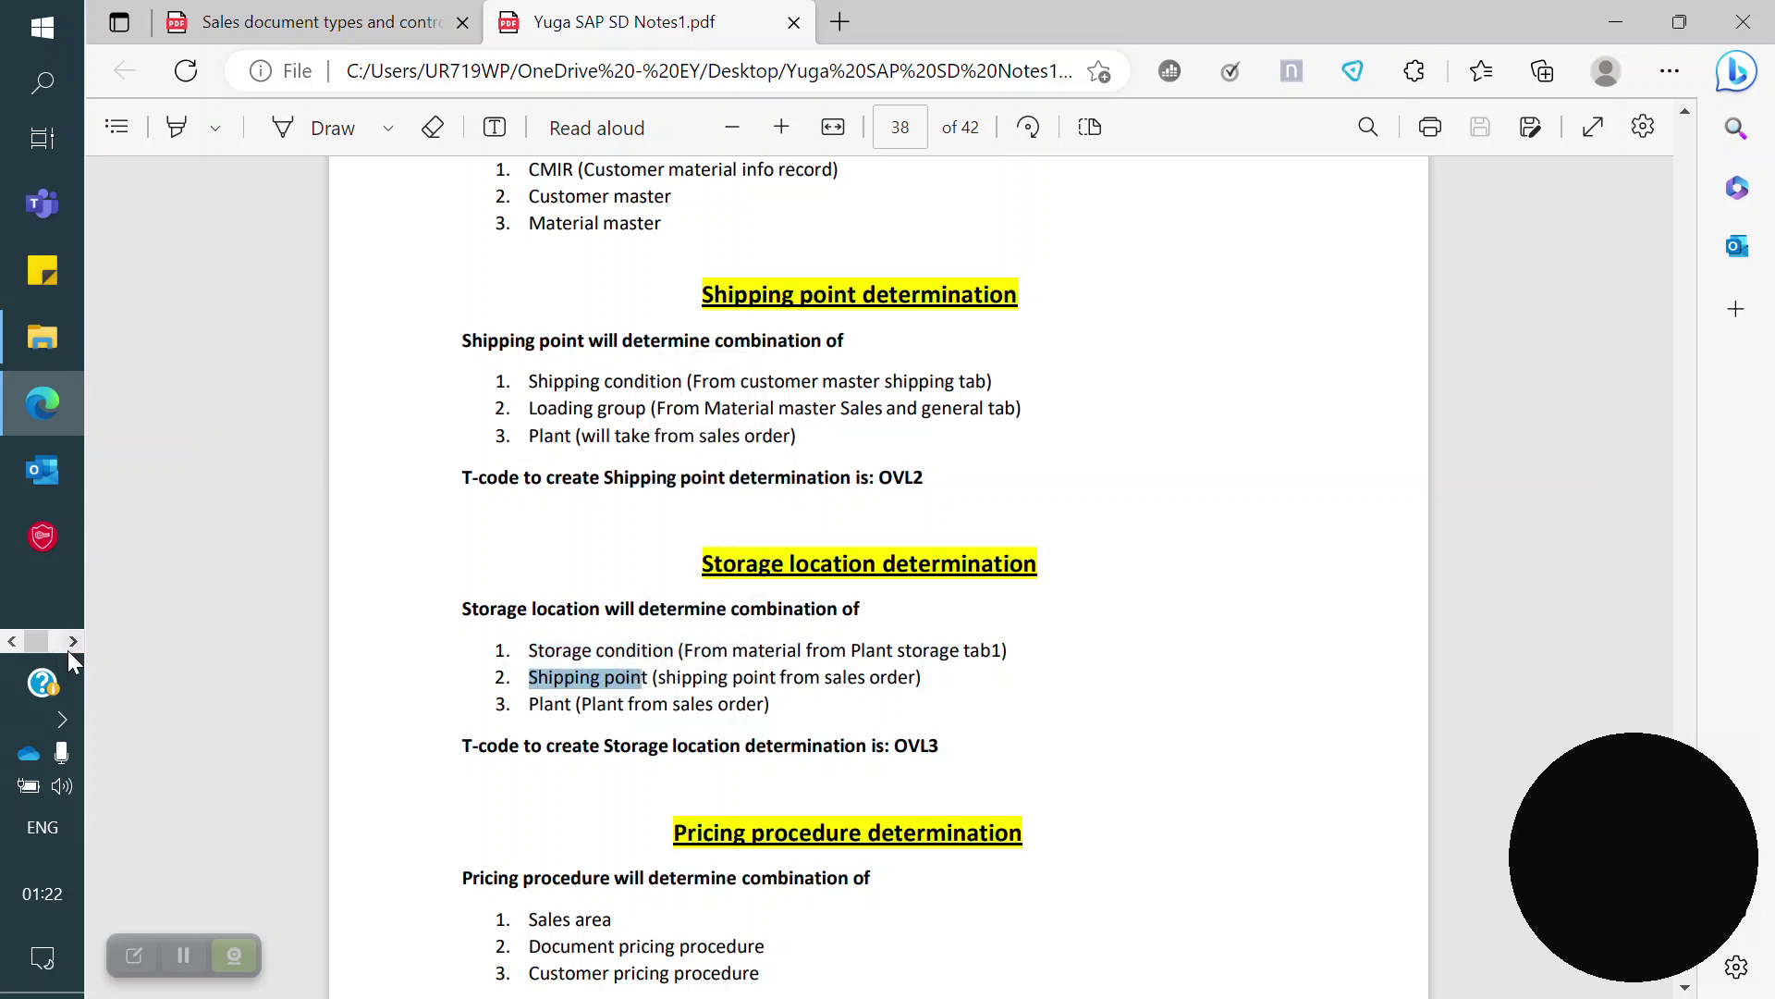
- Switch back to SAP's Activities Due for Shipping session and open the picking location determination table with transaction OVL3
left_click(73, 641)
mouse_move(39, 339)
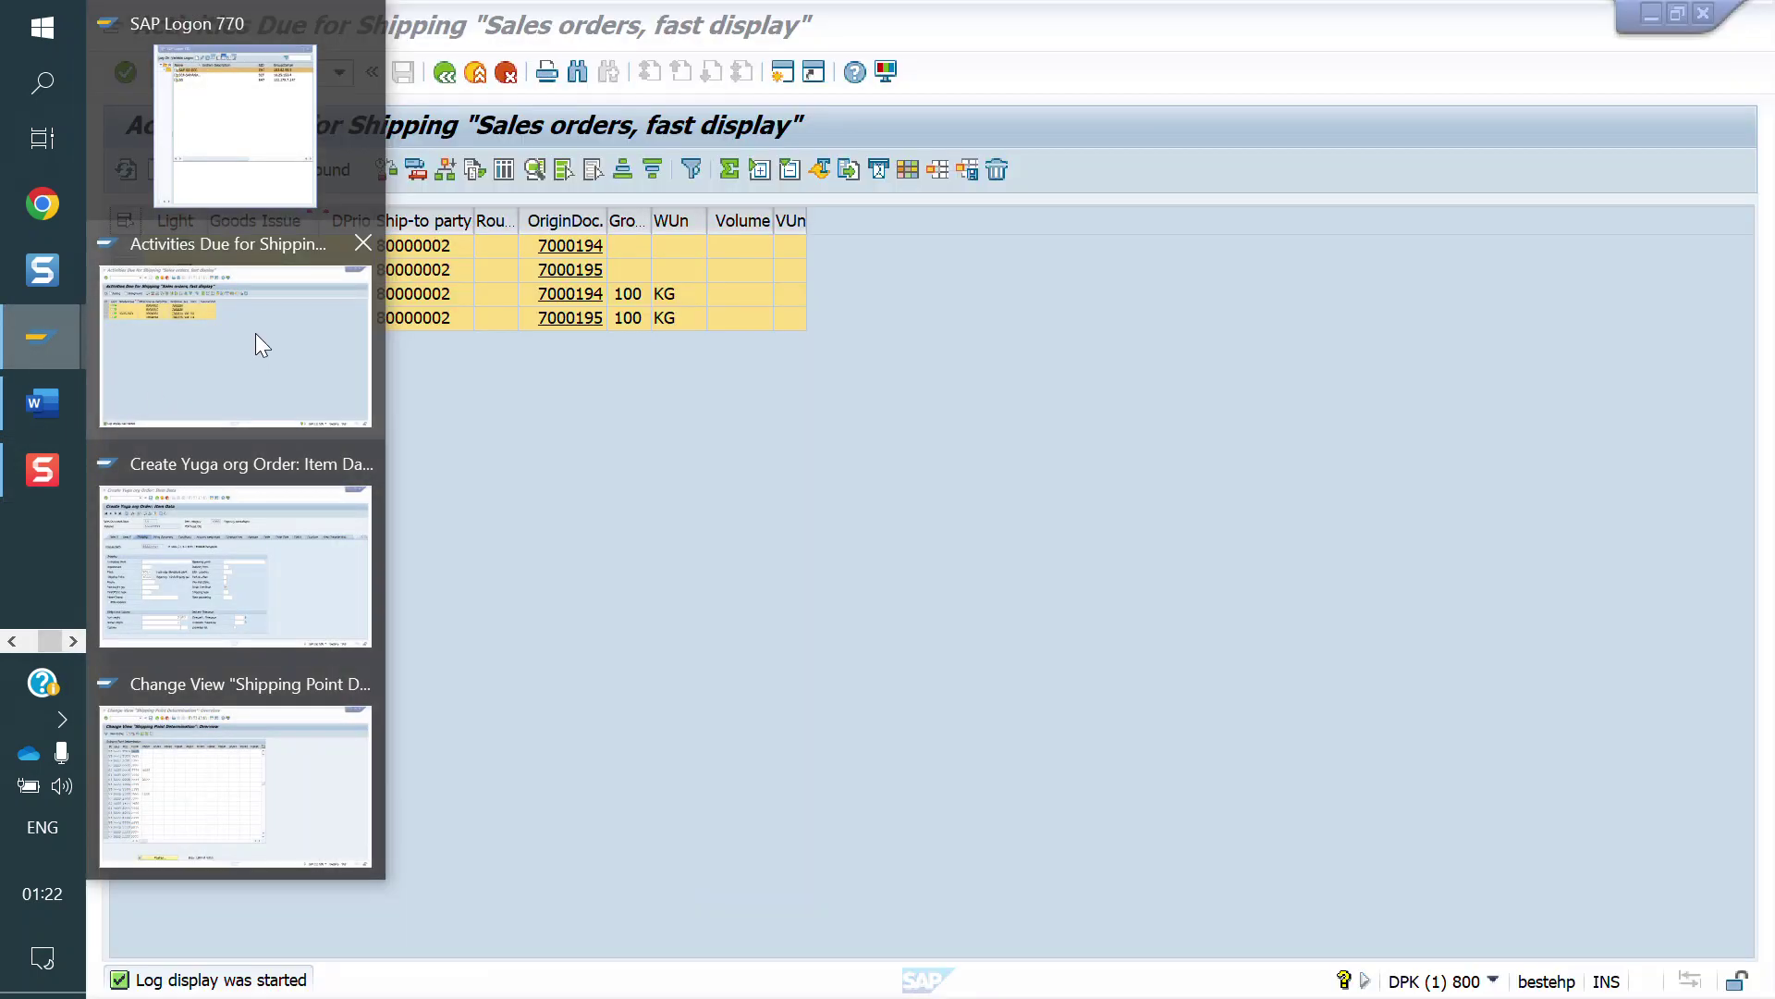
left_click(255, 334)
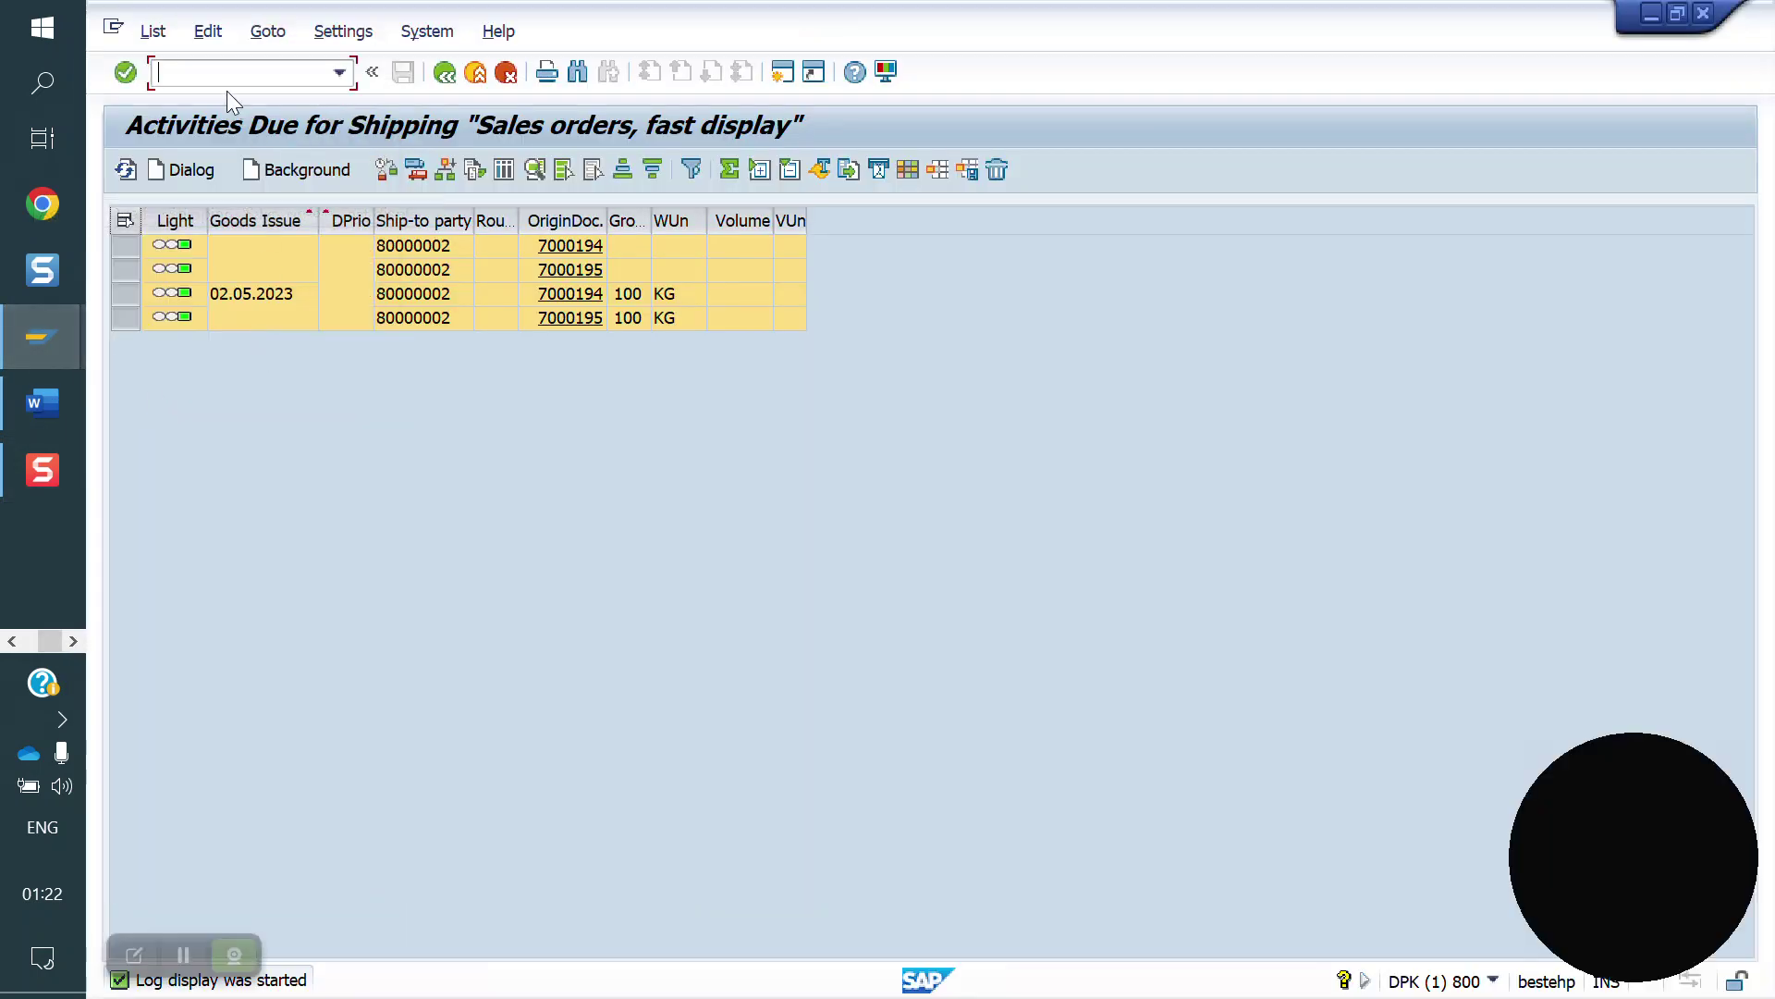
type("/novl3")
key("Return")
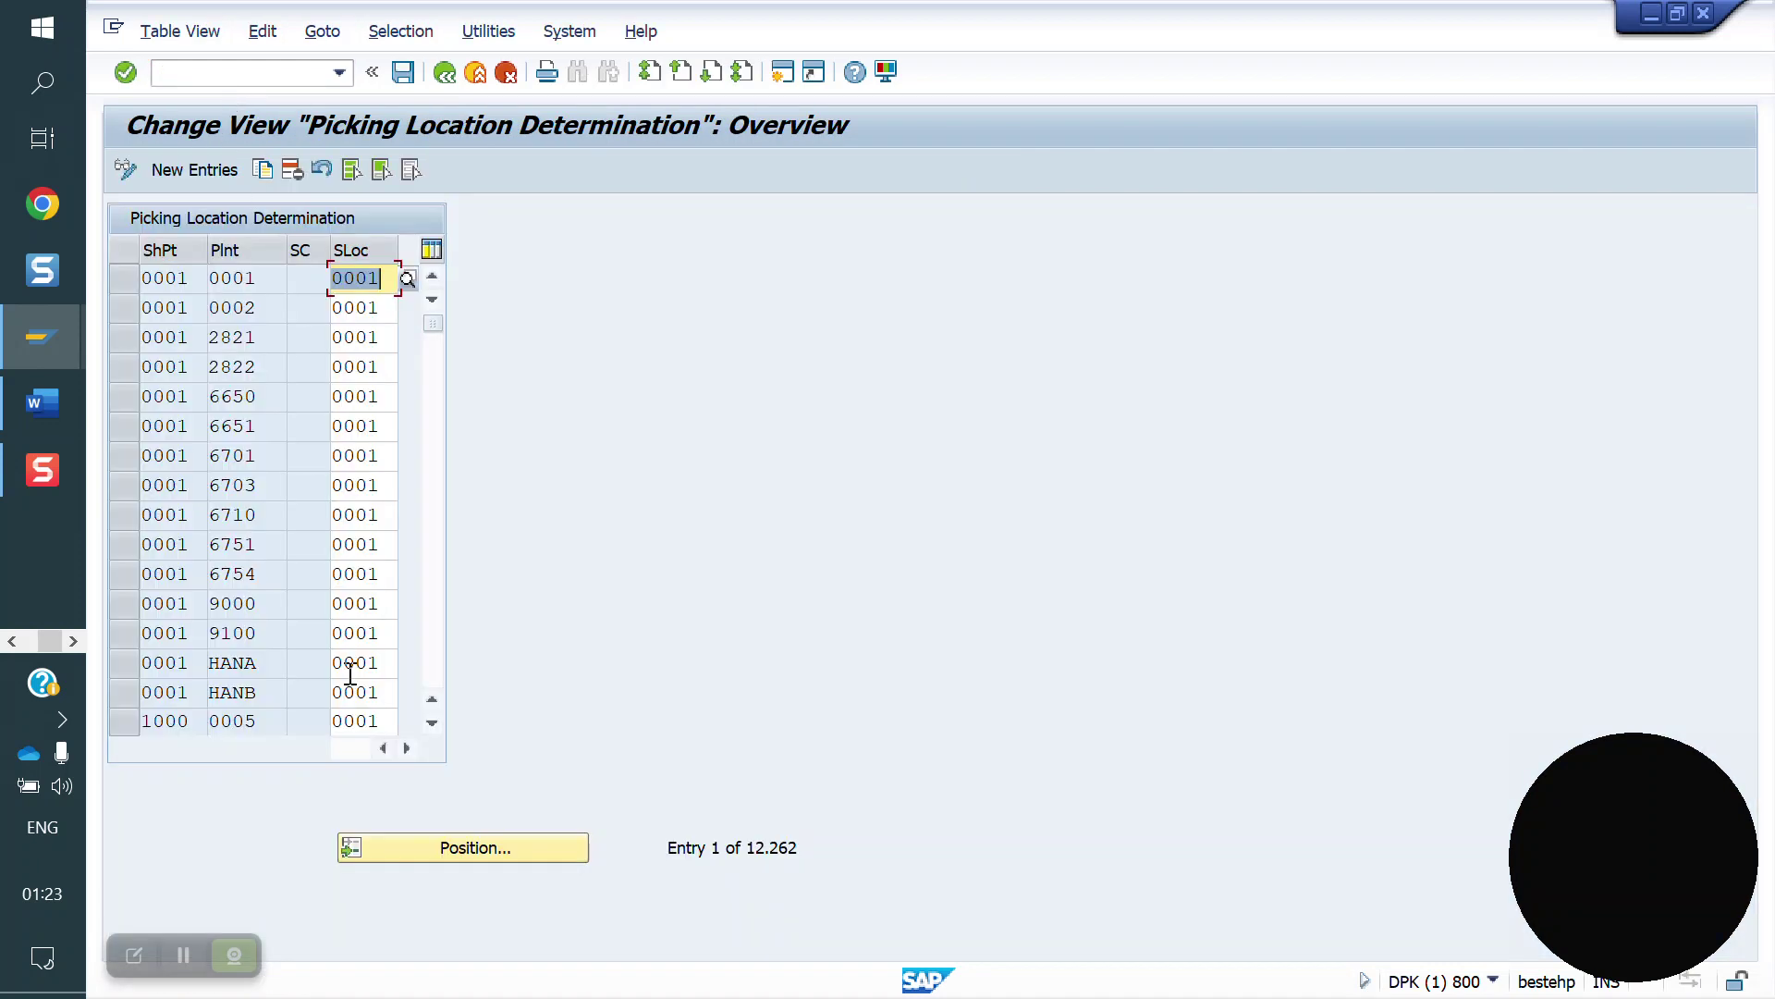
- Locate the picking location entry for shipping point YO10, plant YO10 and storage condition 01
left_click(483, 849)
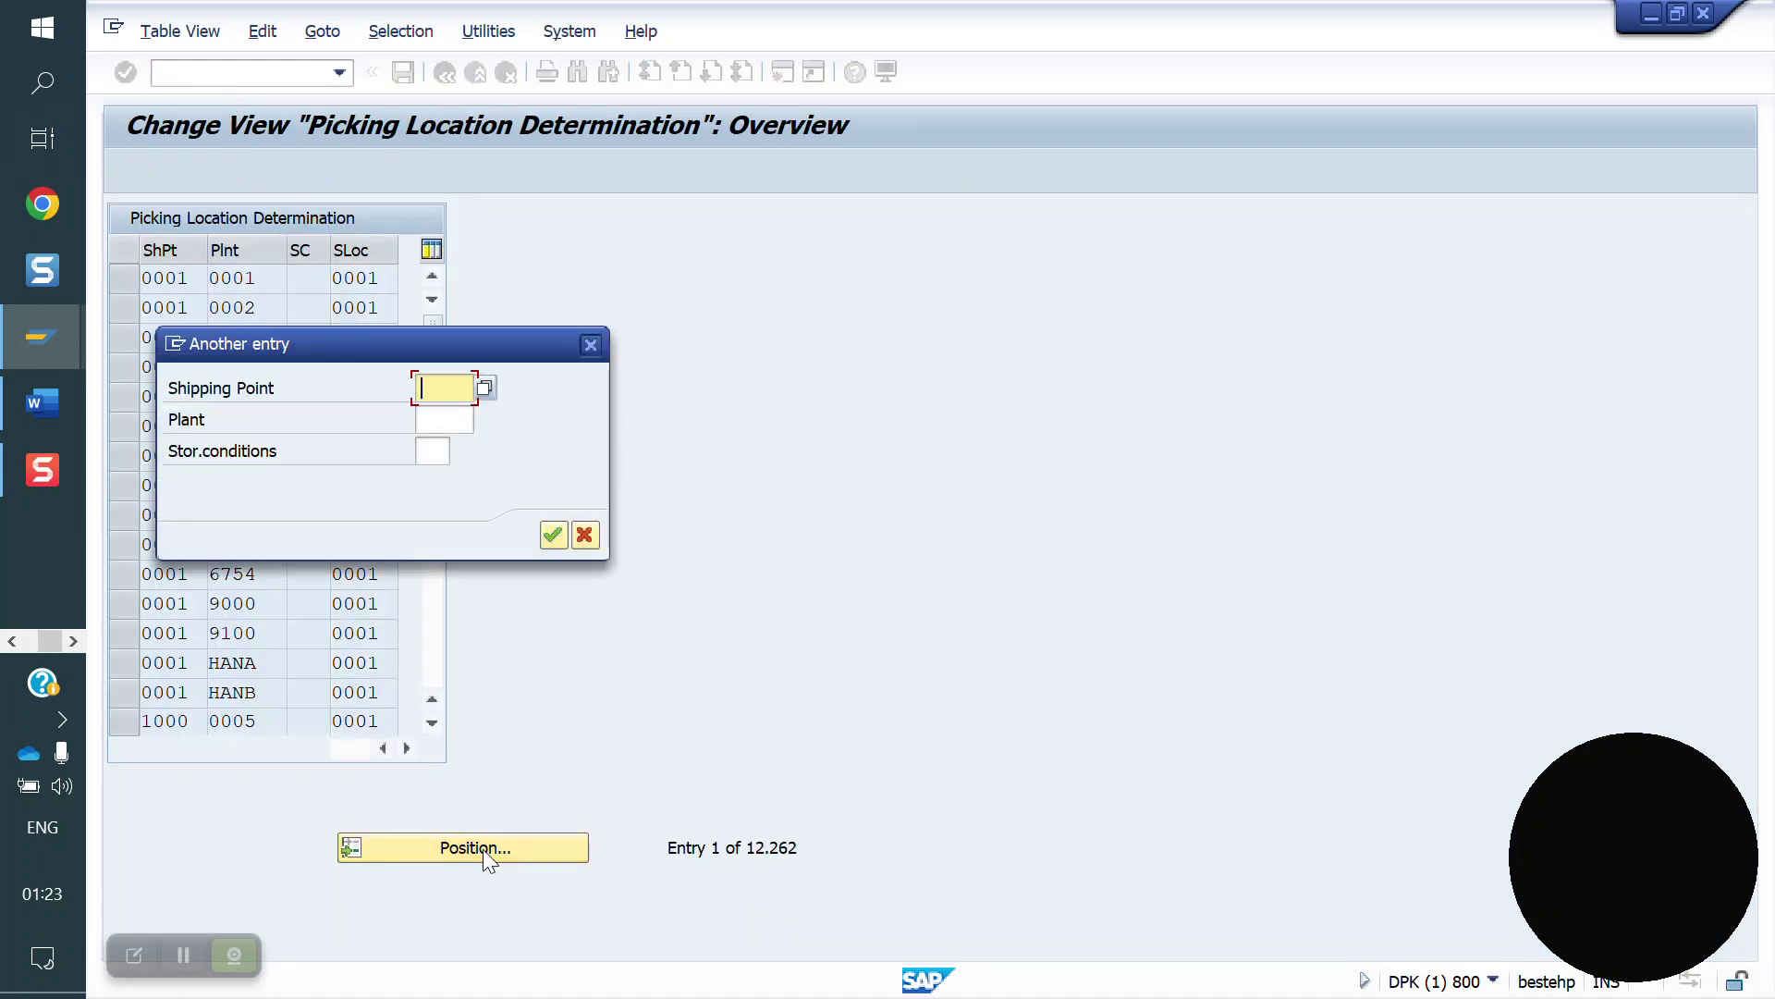
type("yo10")
key("Tab")
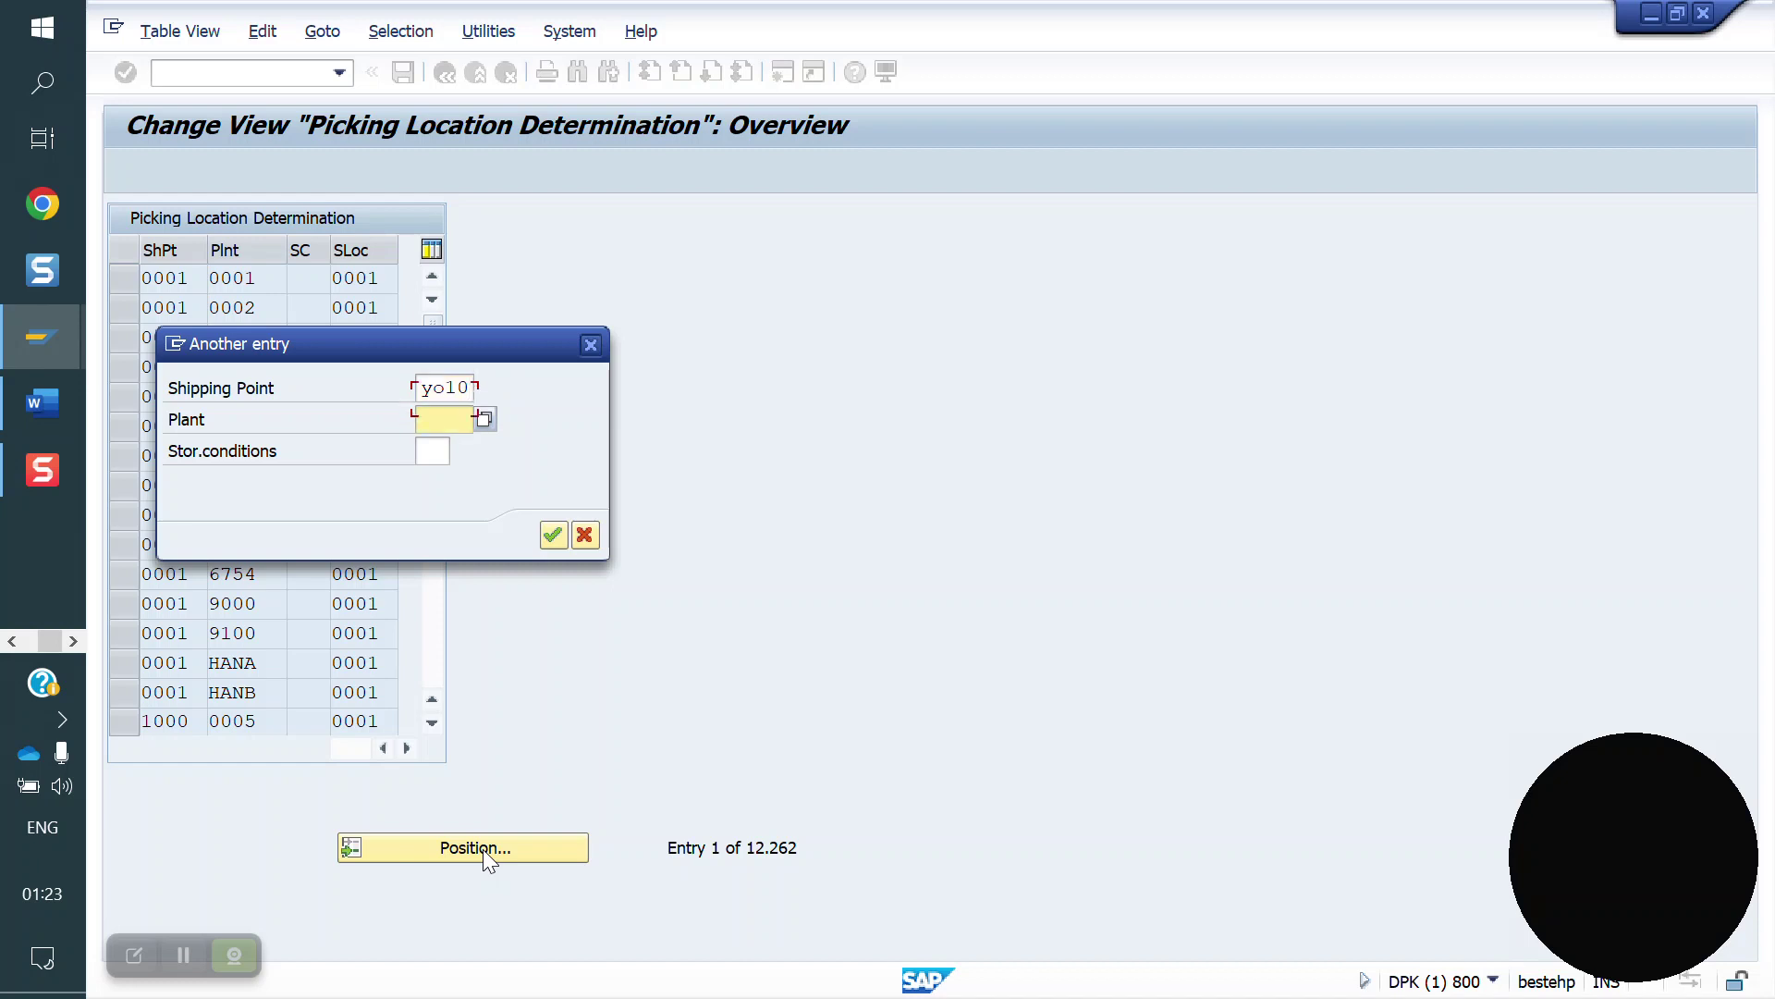
type("yo10")
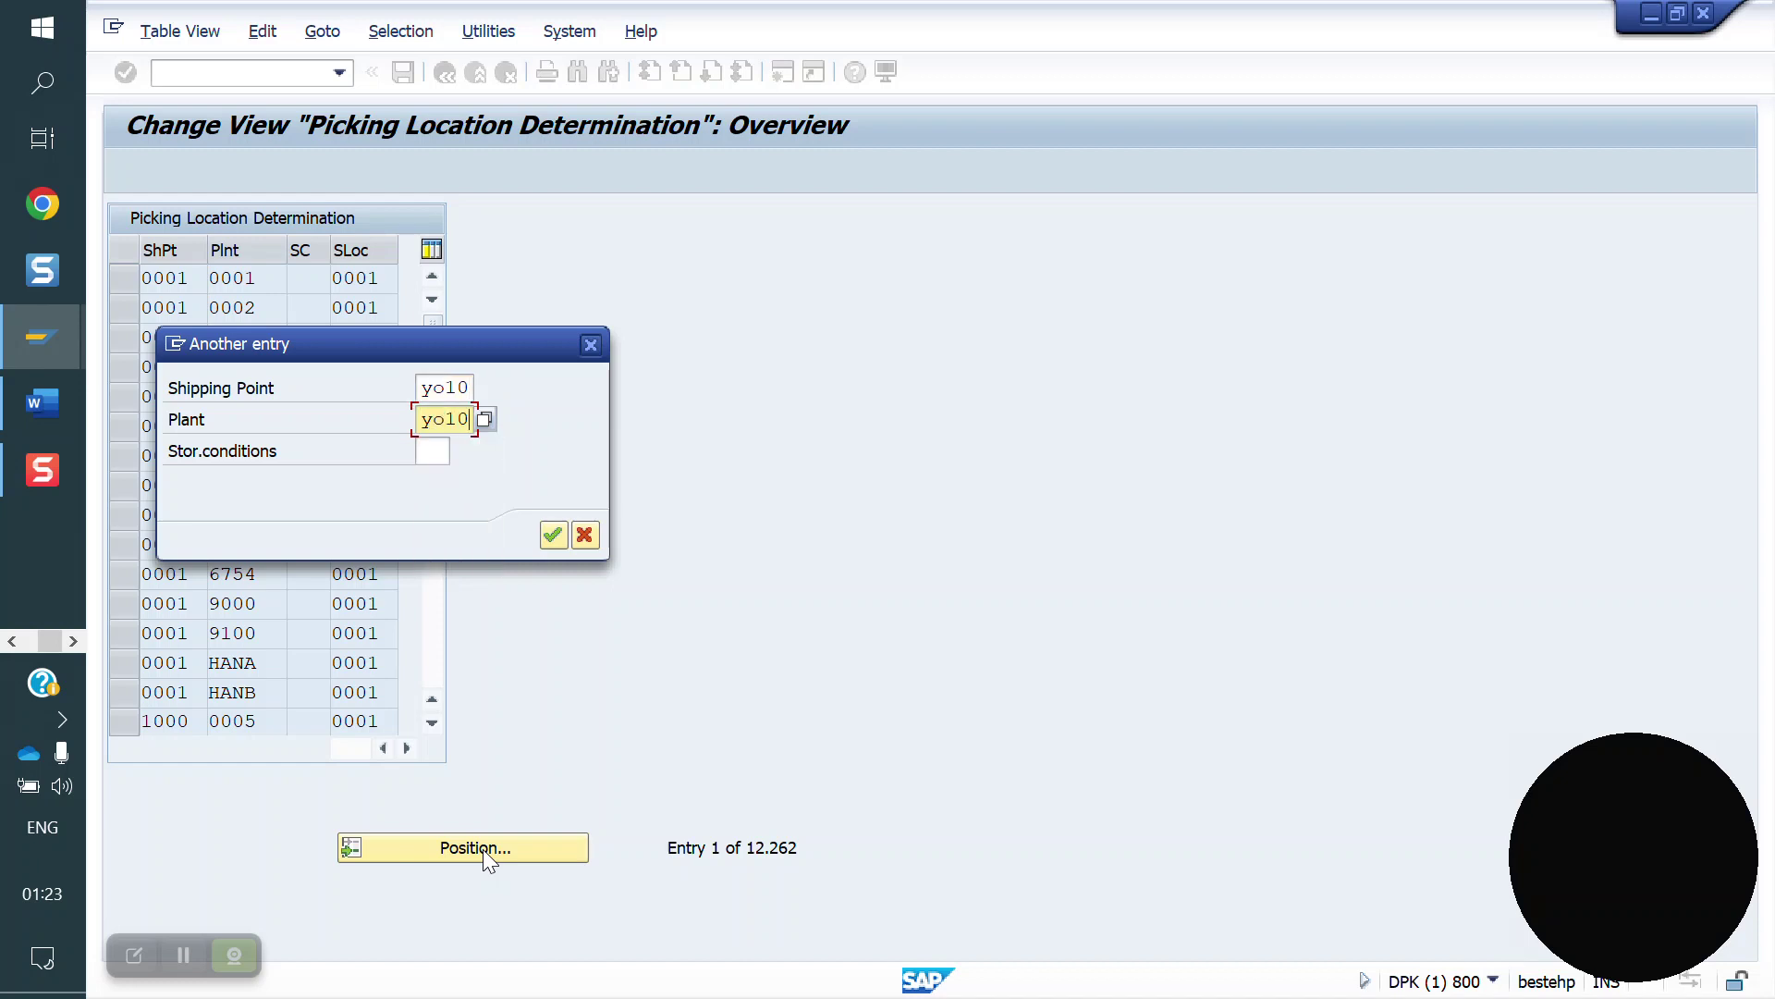
key("Tab")
type("01")
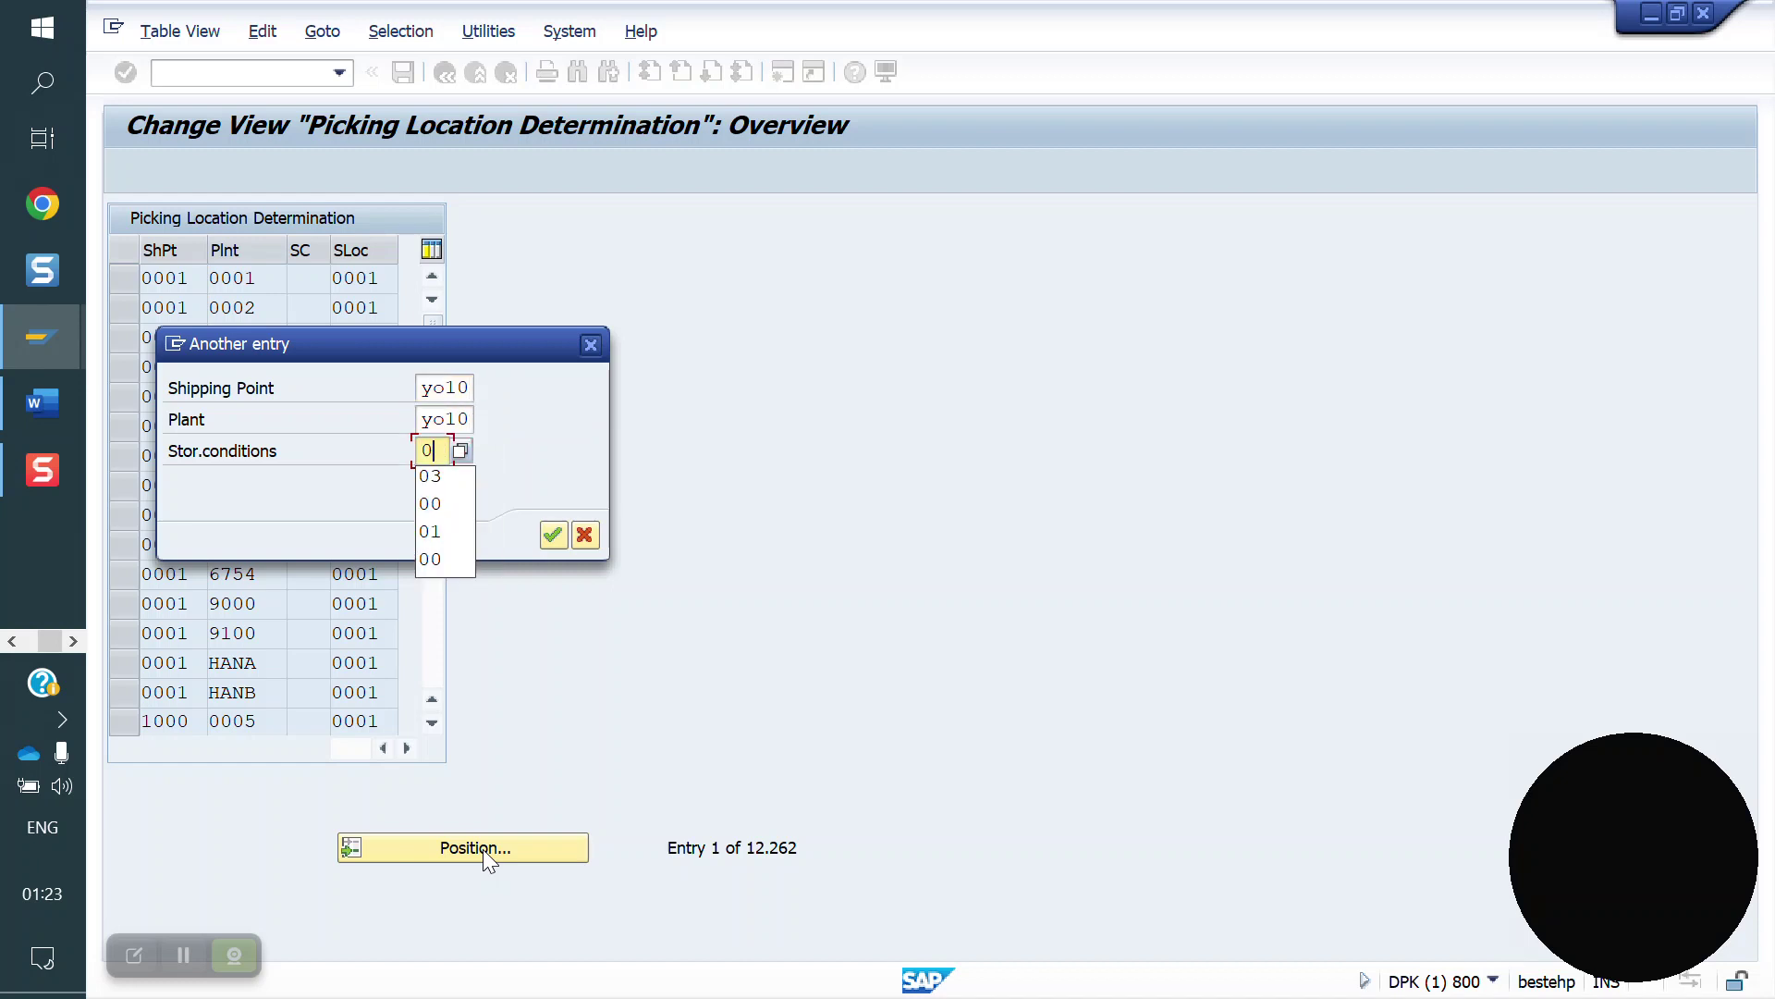
key("Return")
- Clear the storage location of the YO10/YO10 entry with storage condition 01 and save the table
key("BackSpace")
key("BackSpace")
key("BackSpace")
key("BackSpace")
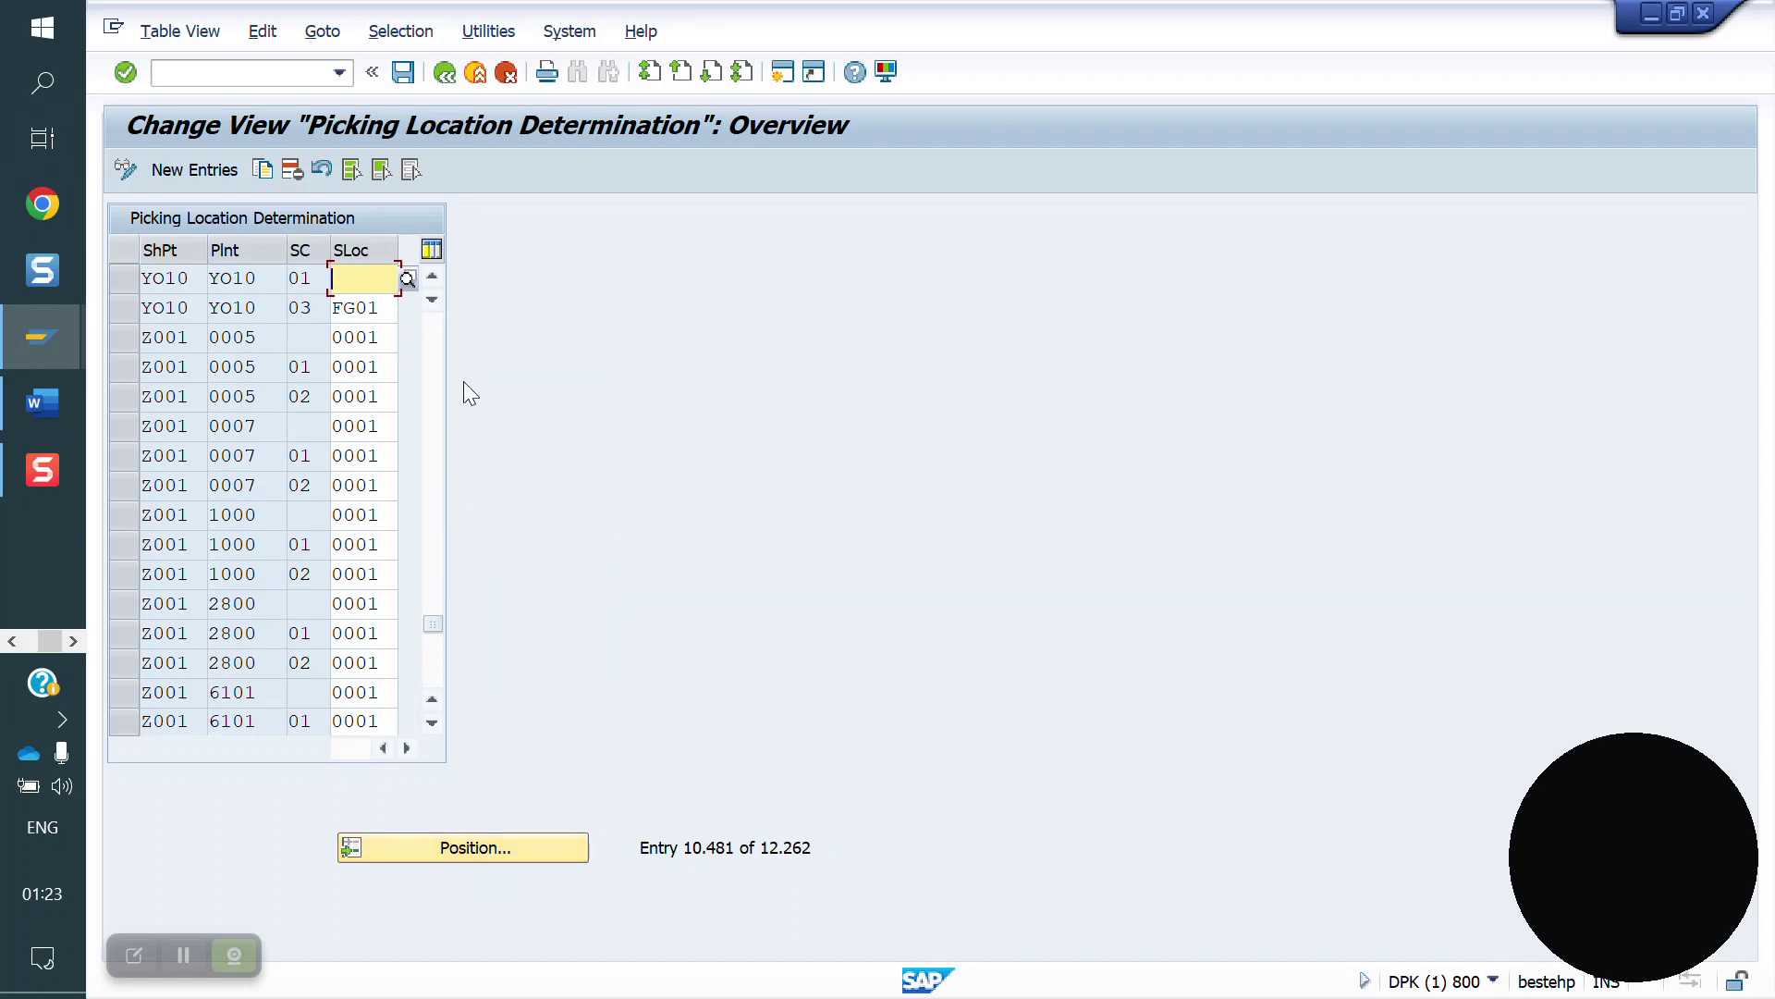
left_click(403, 71)
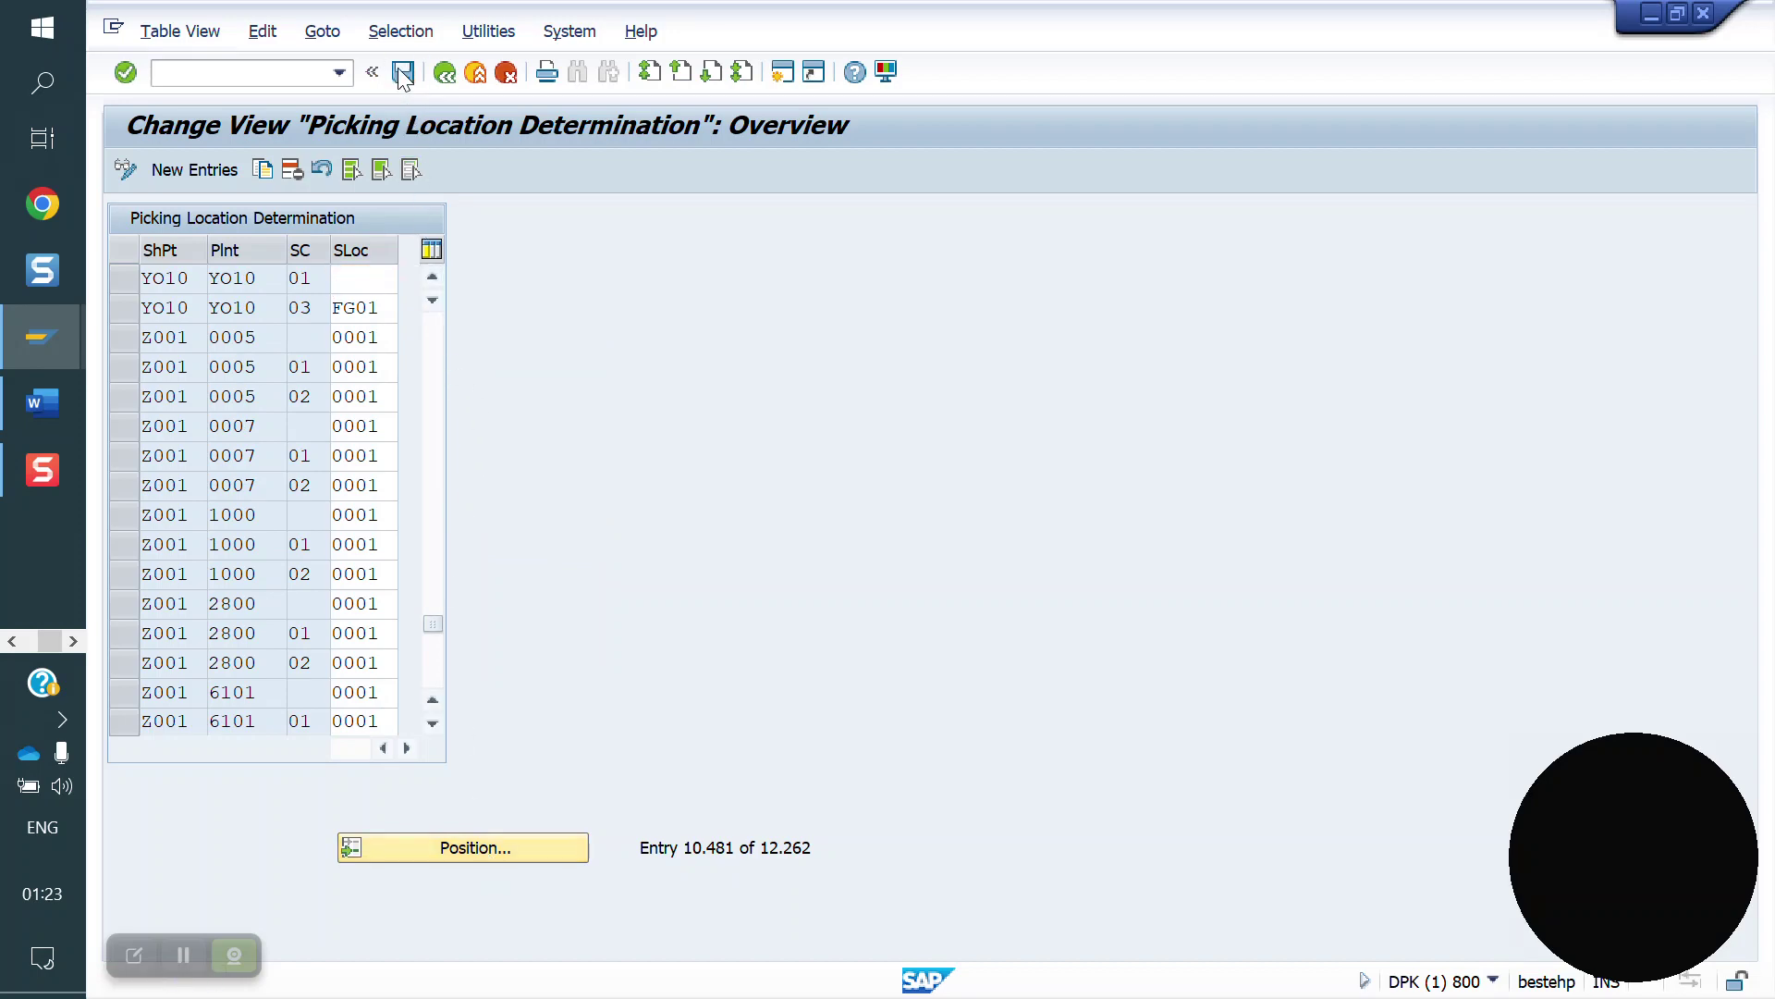
left_click(666, 472)
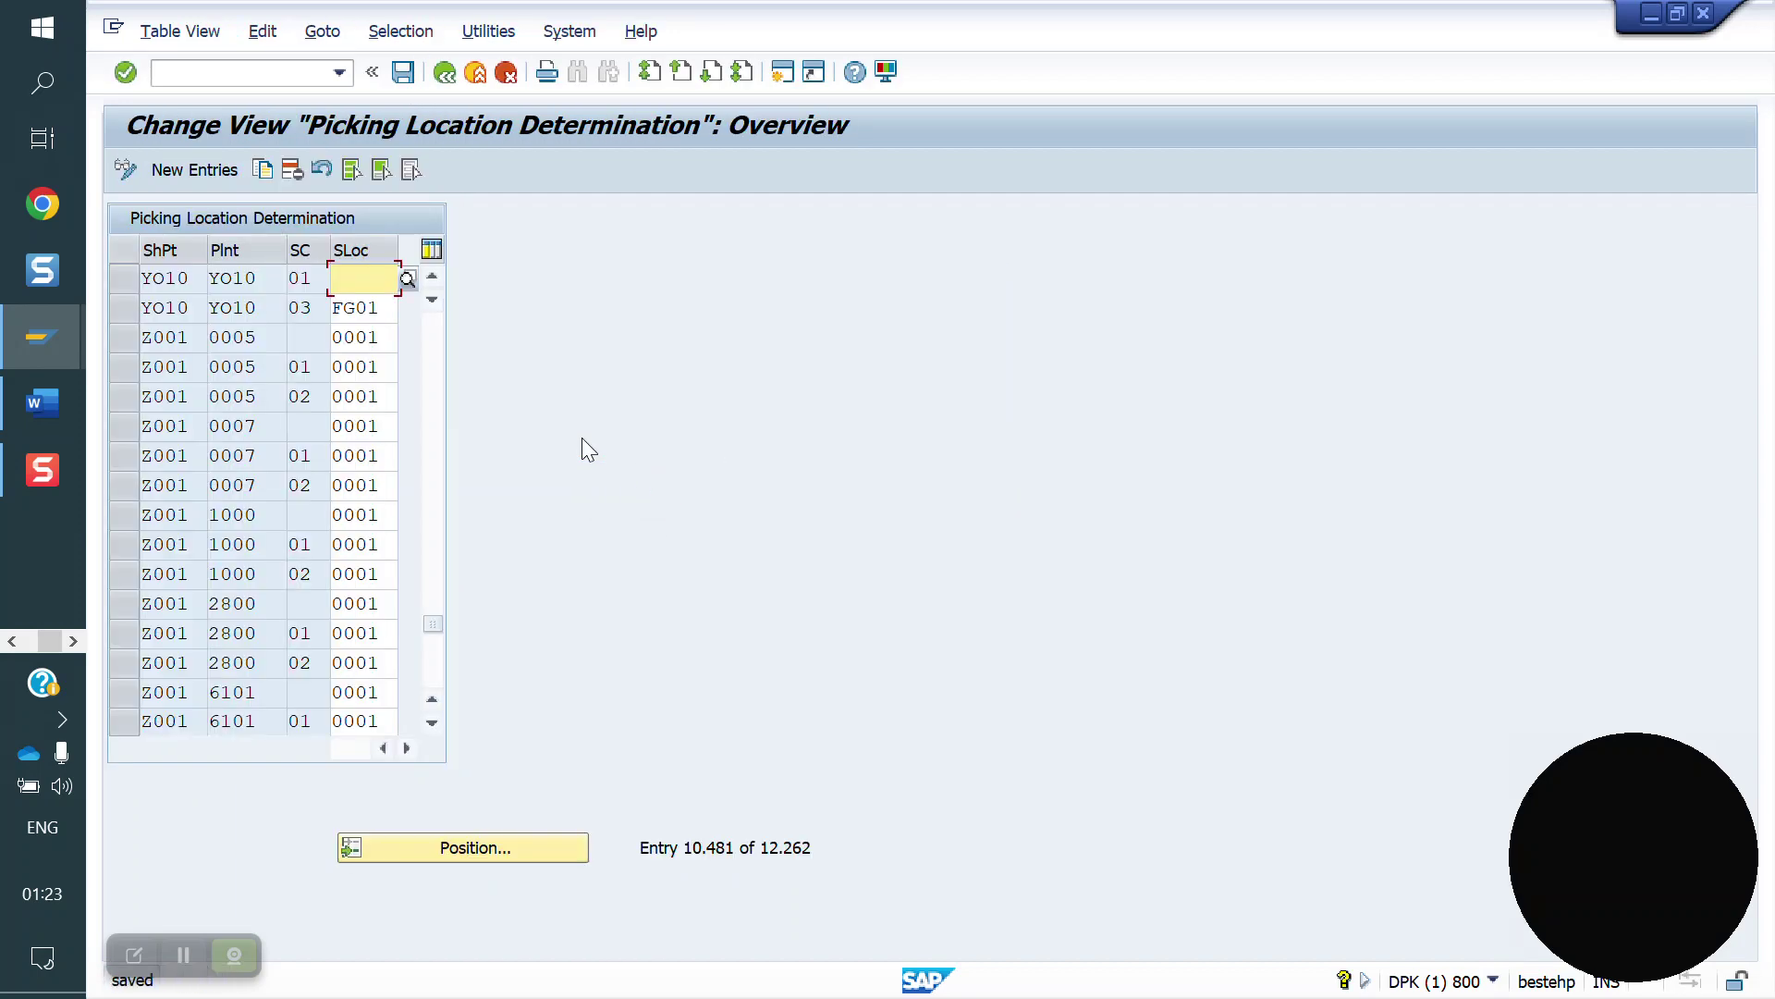
- Clear the storage location of the YO10/YO10 entry with storage condition 03 and save the table
left_click(390, 308)
key("BackSpace")
key("BackSpace")
key("BackSpace")
key("BackSpace")
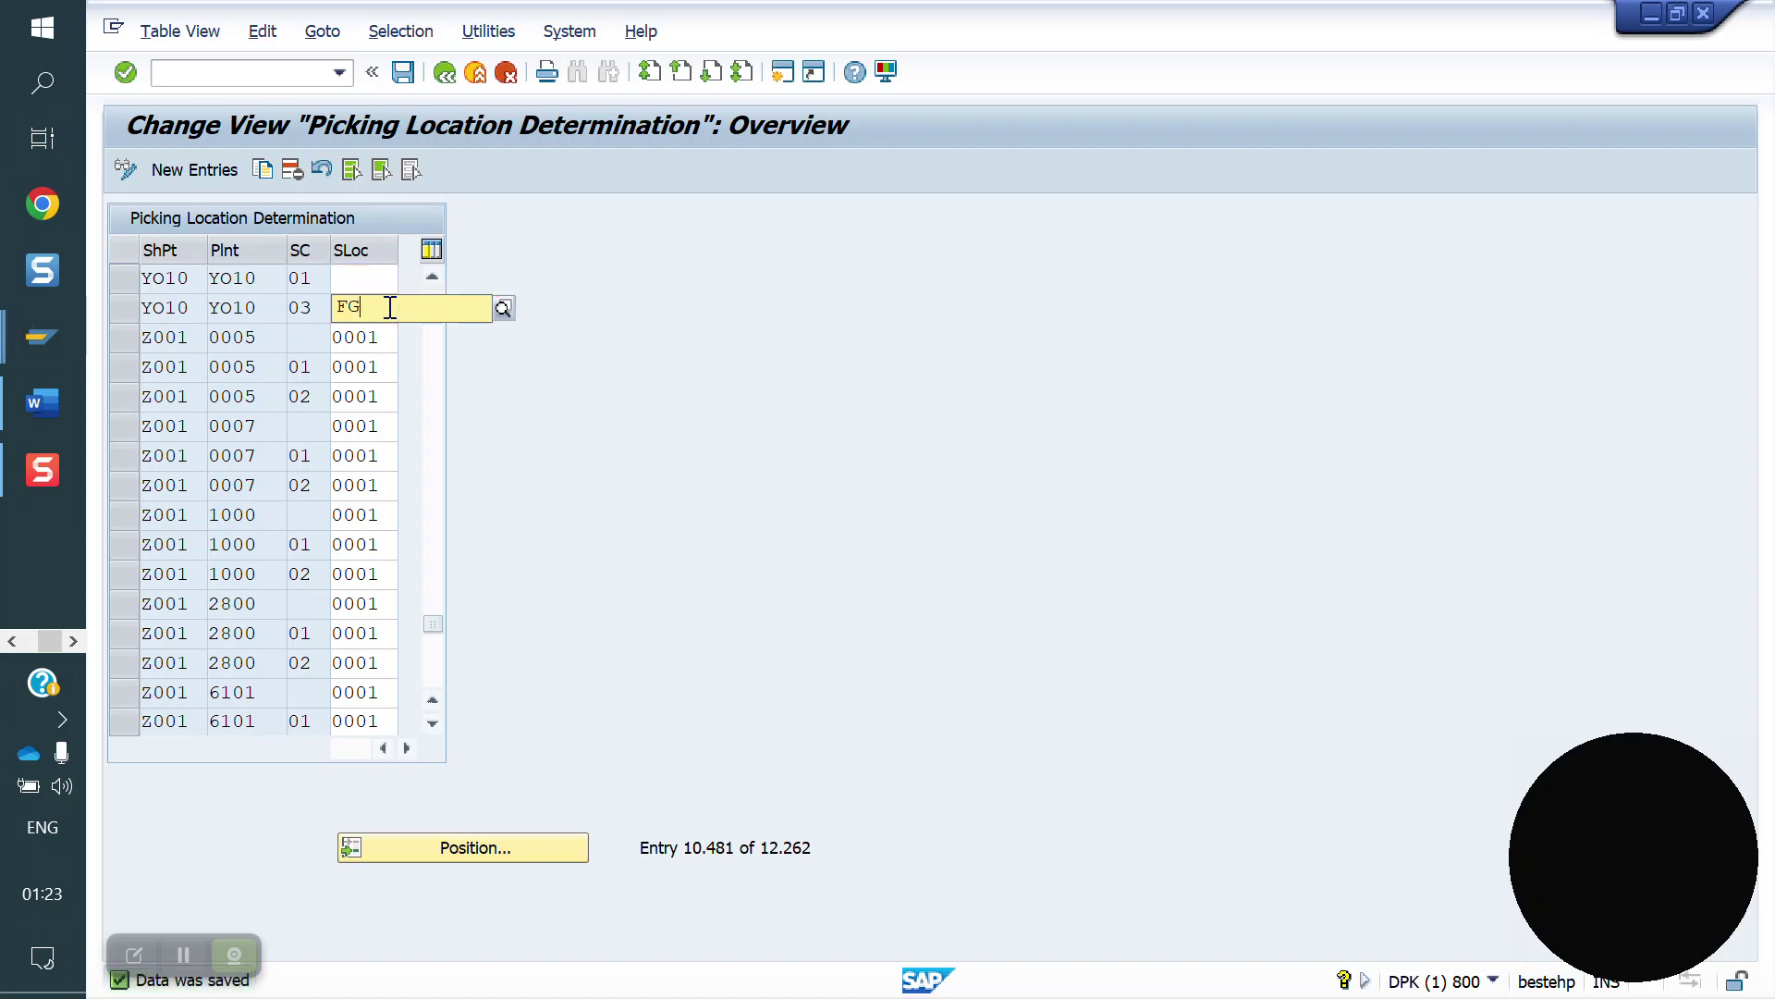
left_click(403, 72)
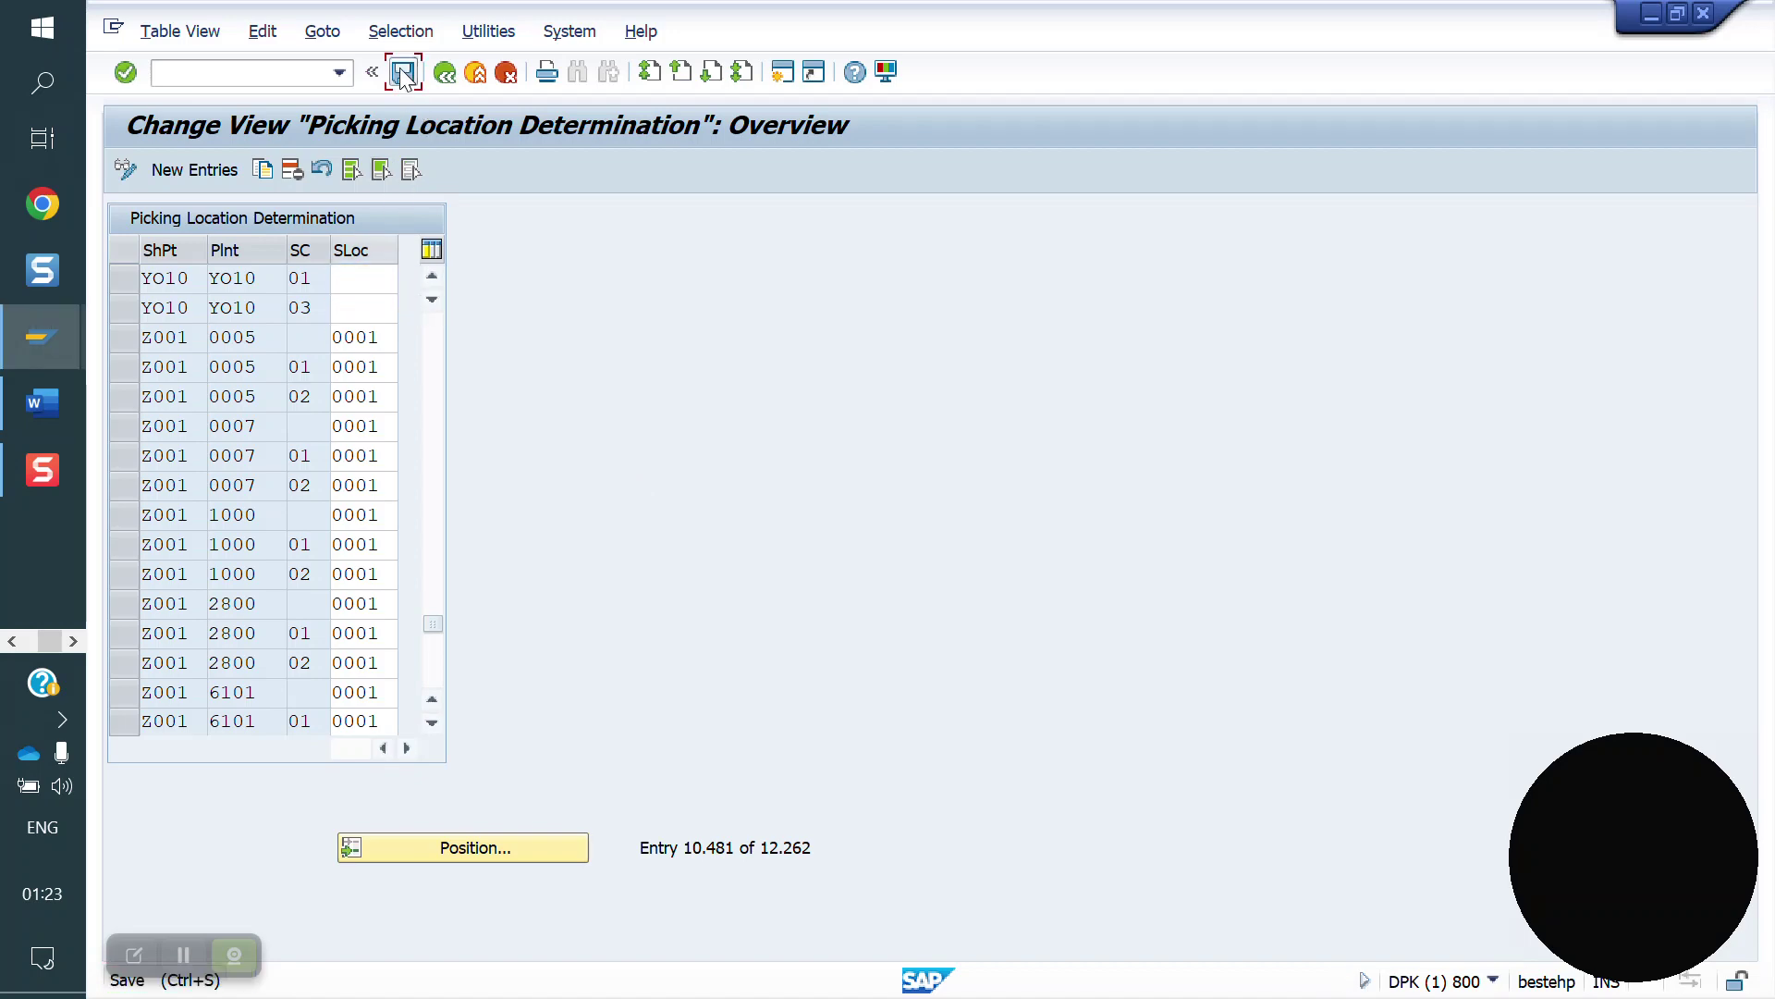
- Start a new Yuga org order in VA01 and enter the sold-to customer number
left_click(210, 71)
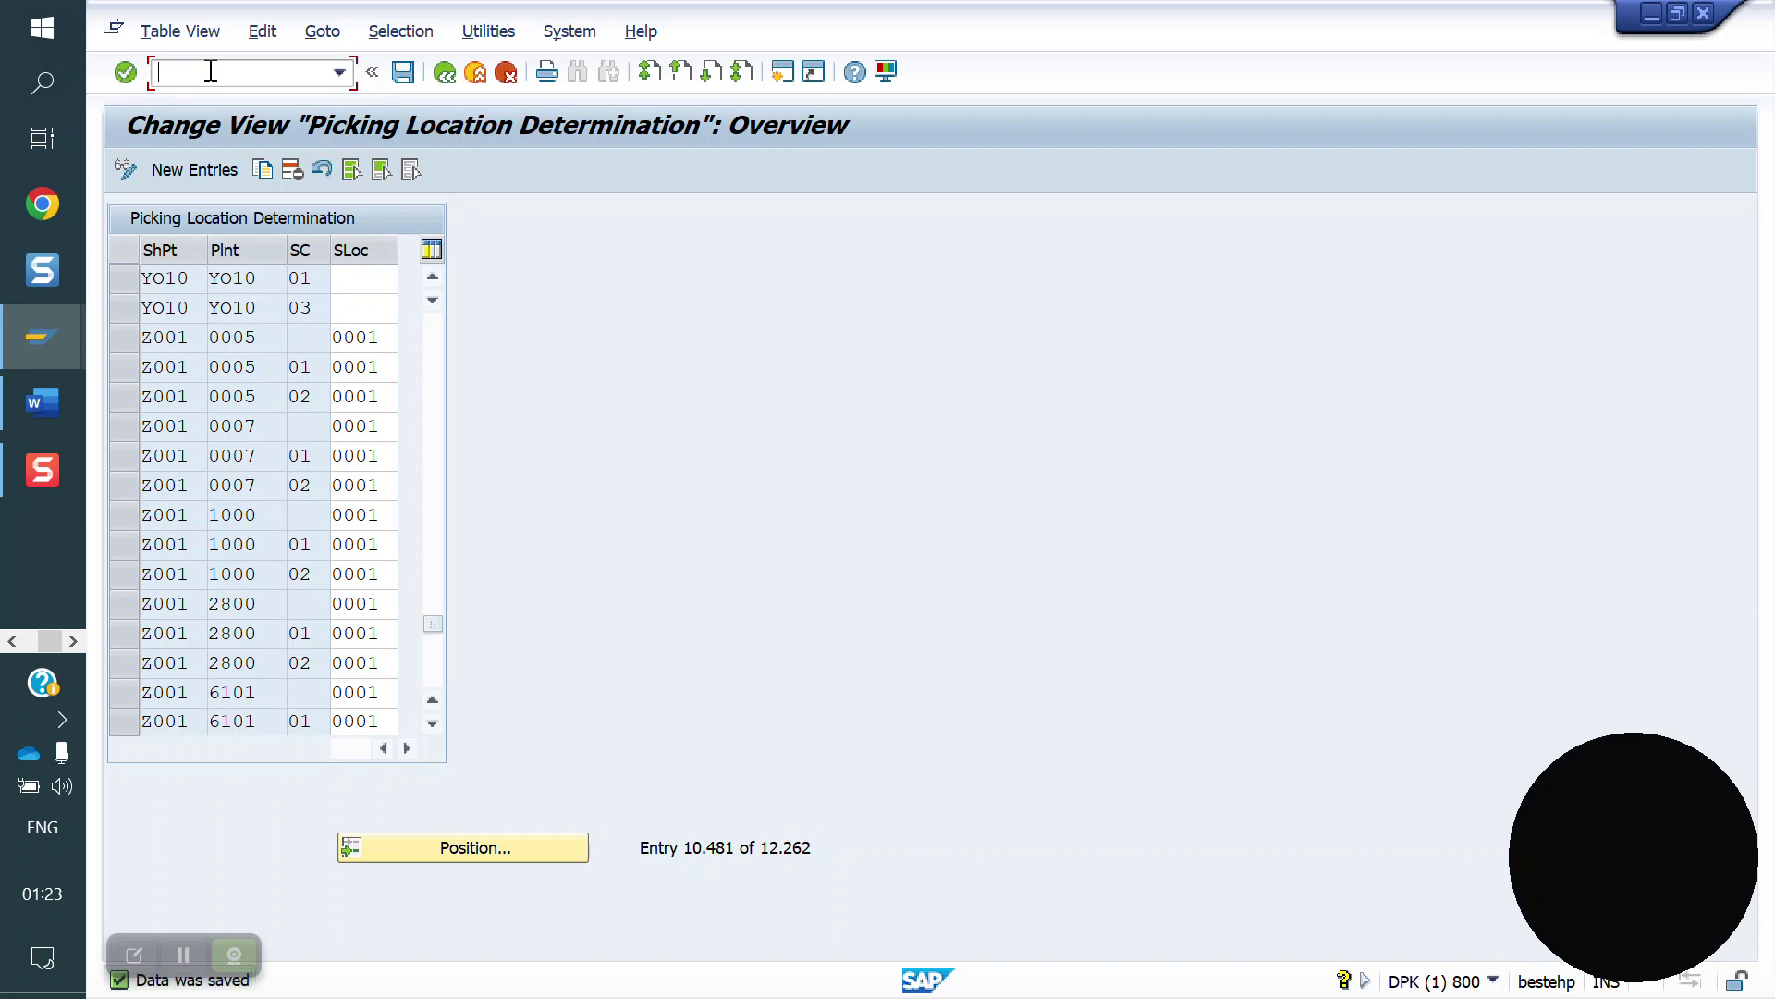
type("/nva01")
key("Return")
key("Return")
key("Return")
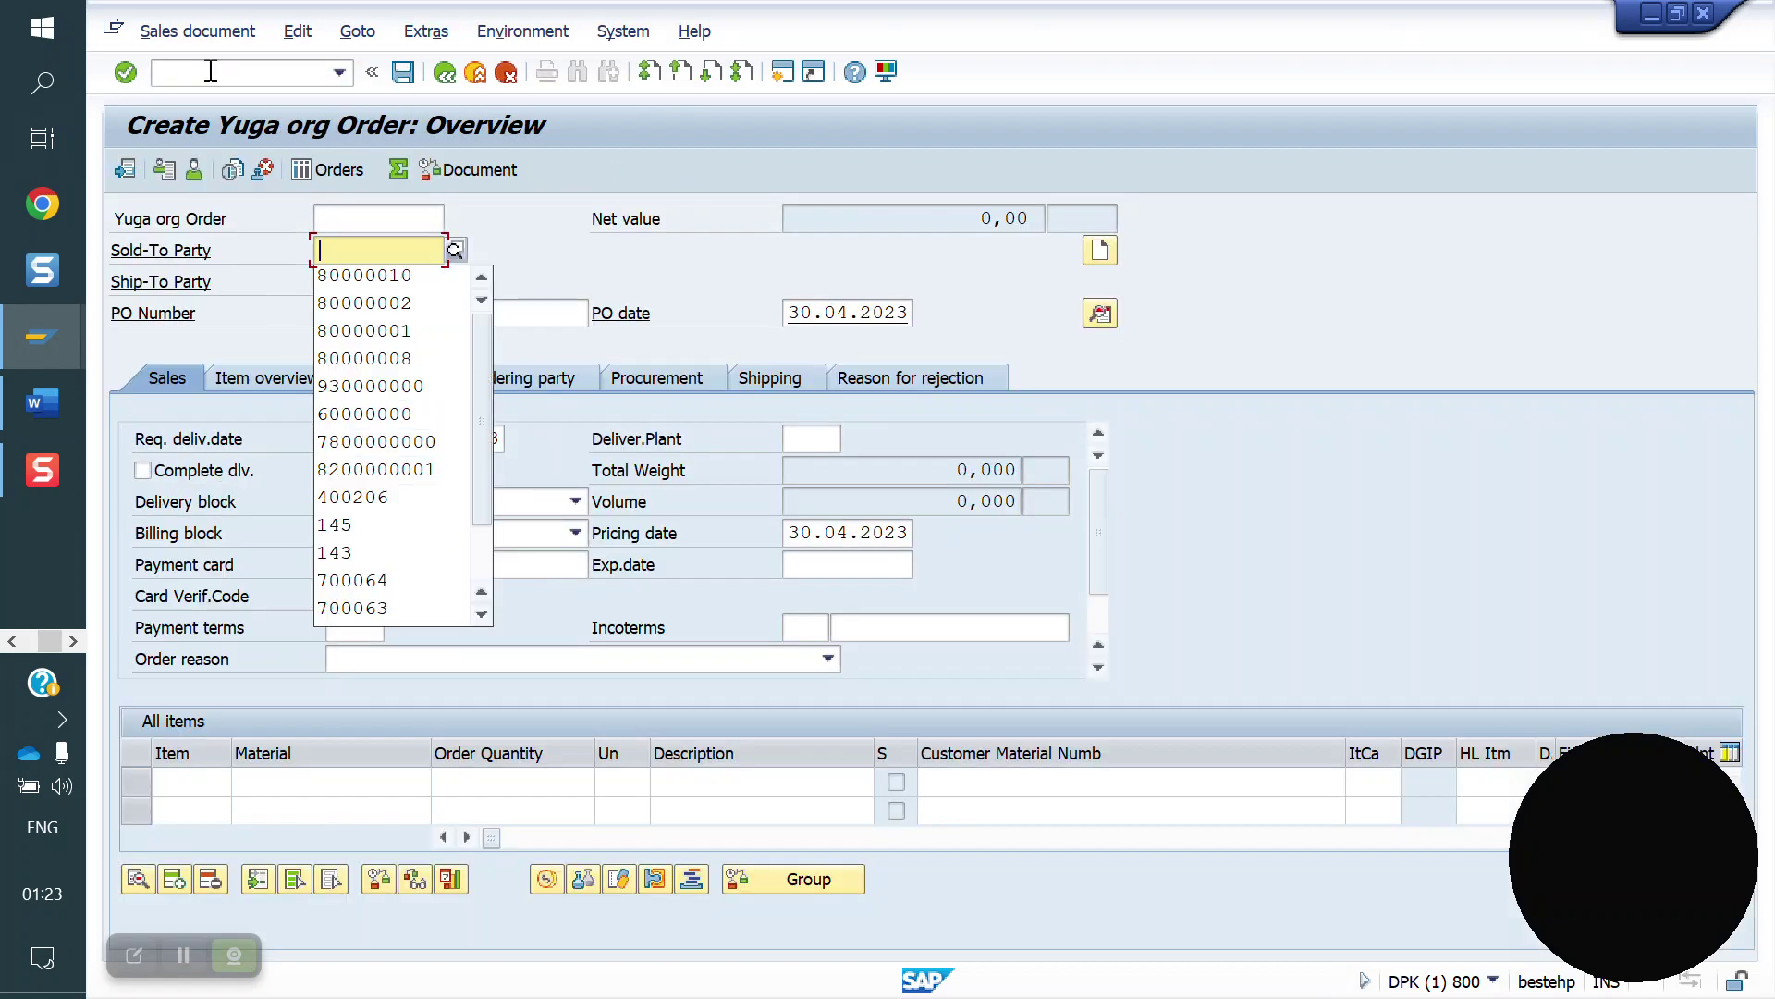
key("Down")
key("Return")
key("Return")
- Add material 50065599 with a quantity of 1 as the order's first item
key("Down")
key("Return")
key("Return")
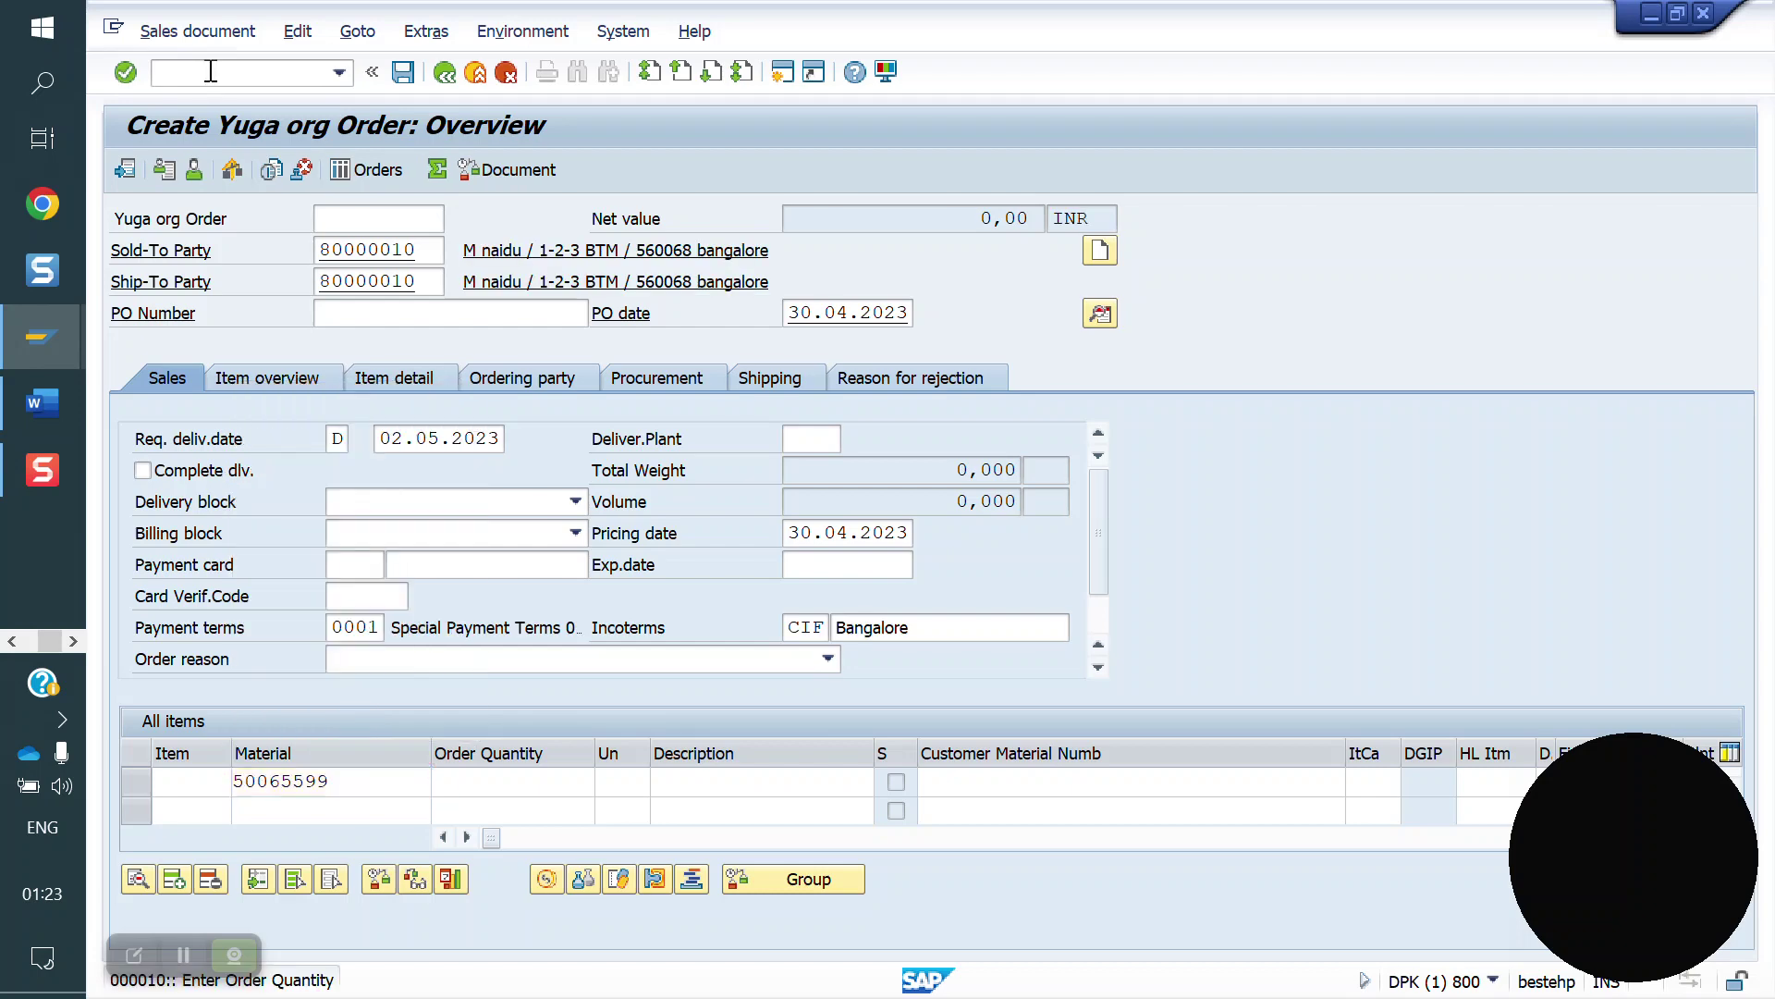
key("Down")
key("Return")
key("Return")
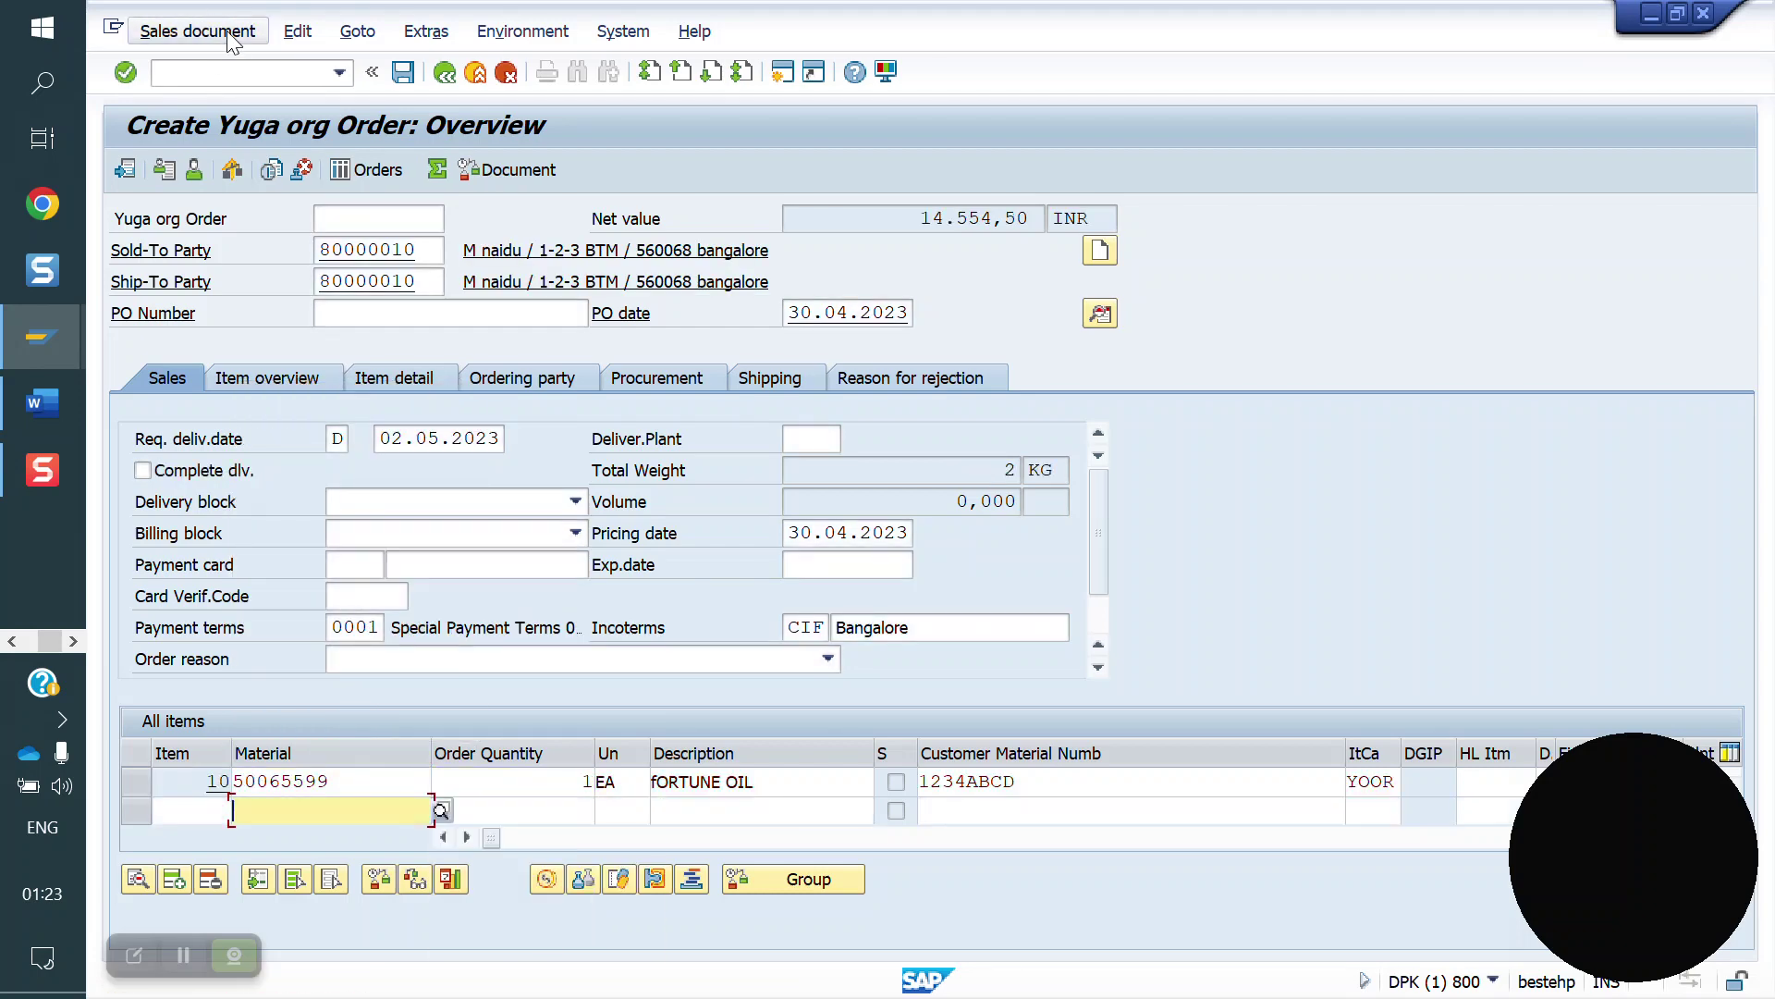
- Create the outbound delivery directly from the new sales order
left_click(226, 31)
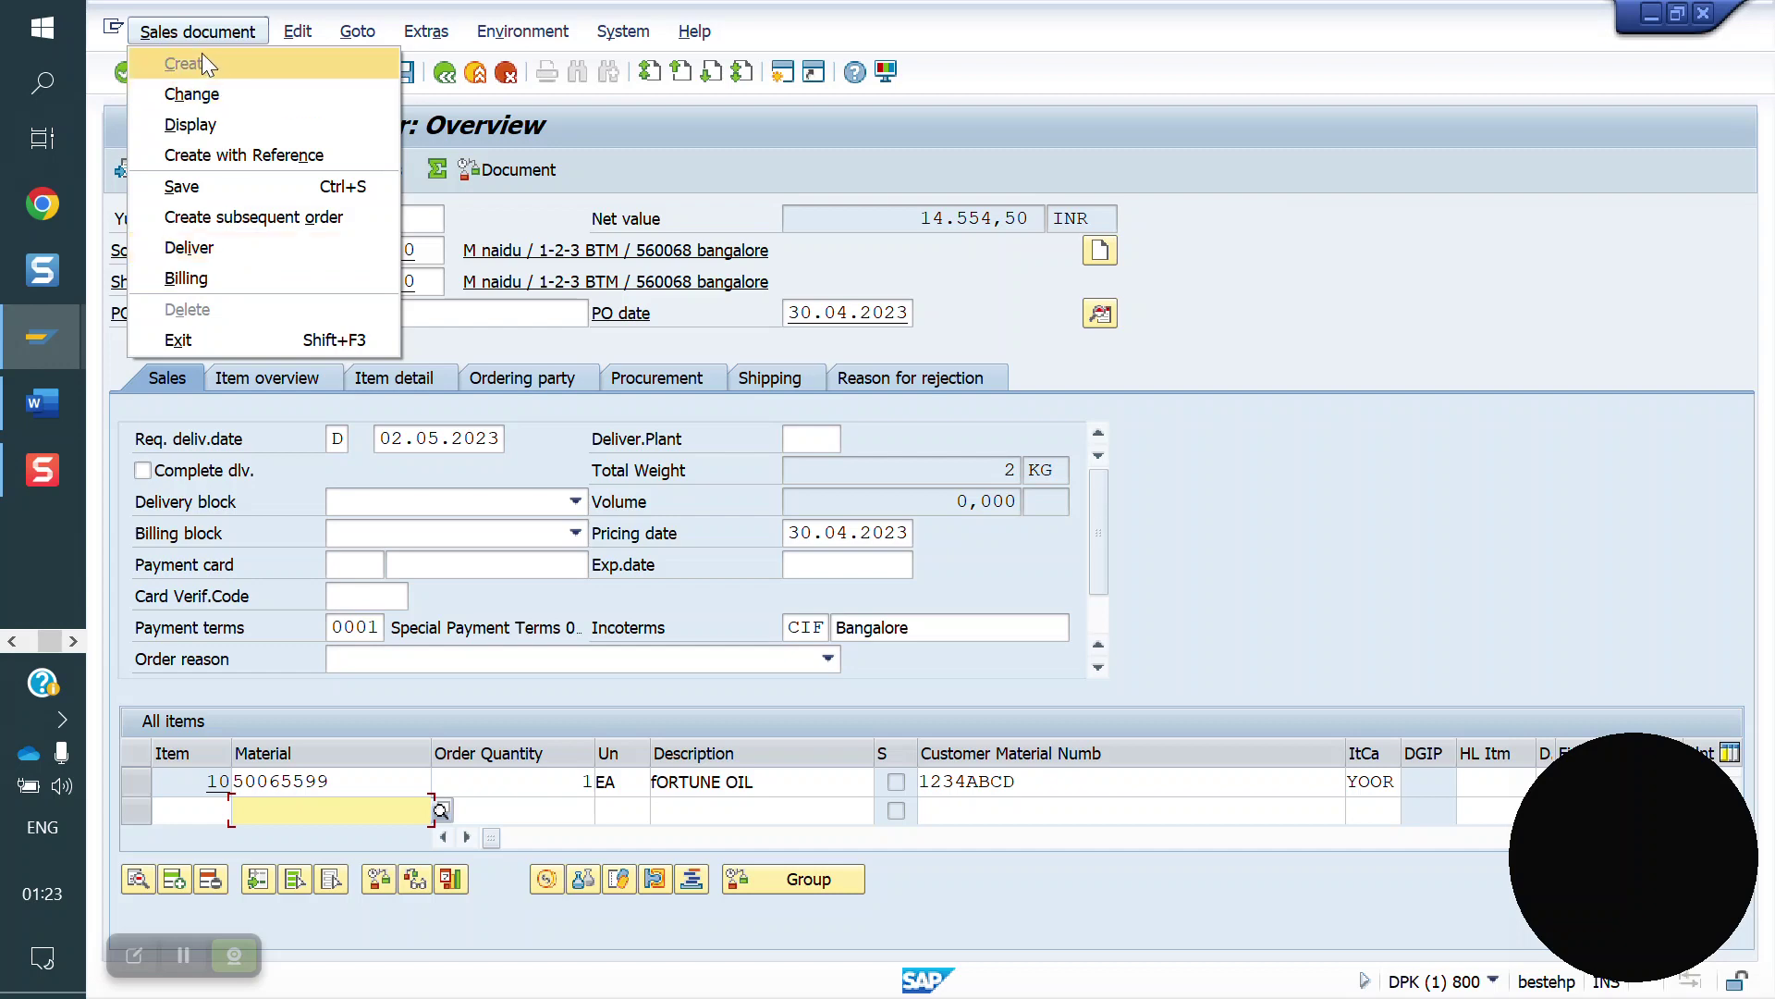
left_click(240, 247)
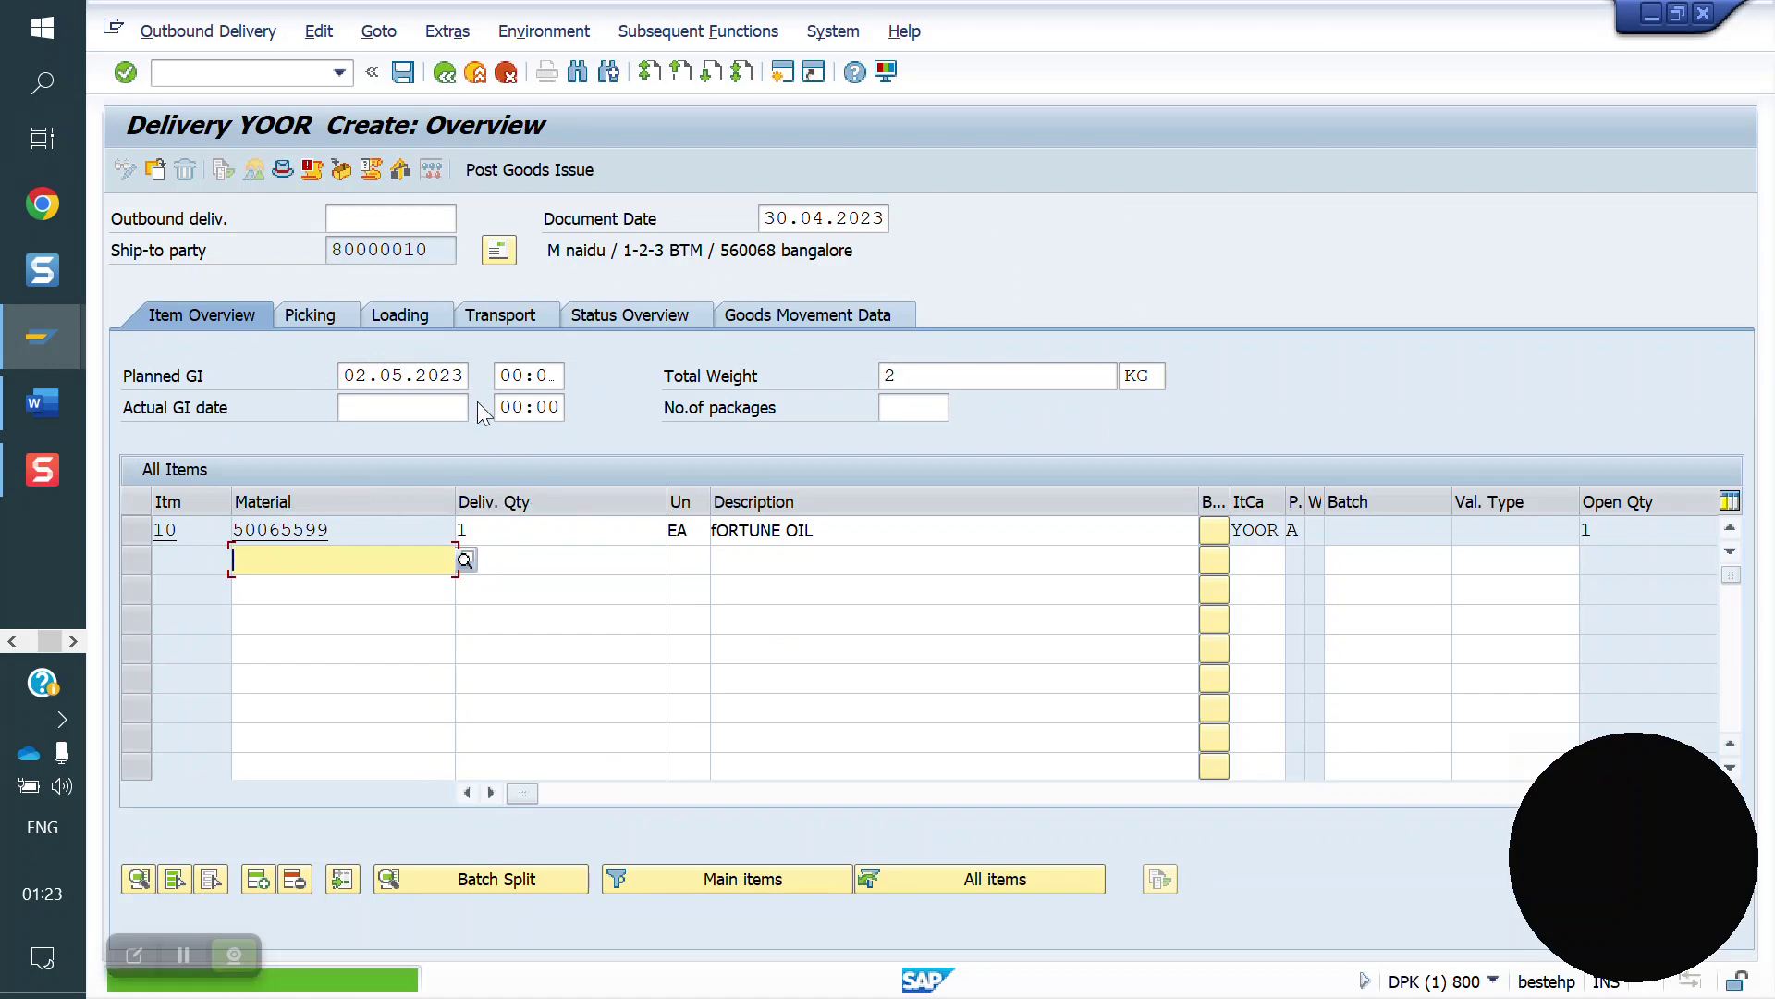
- Enter storage location FG01 and a picked quantity of 1 for the delivery item's picking data
left_click(337, 327)
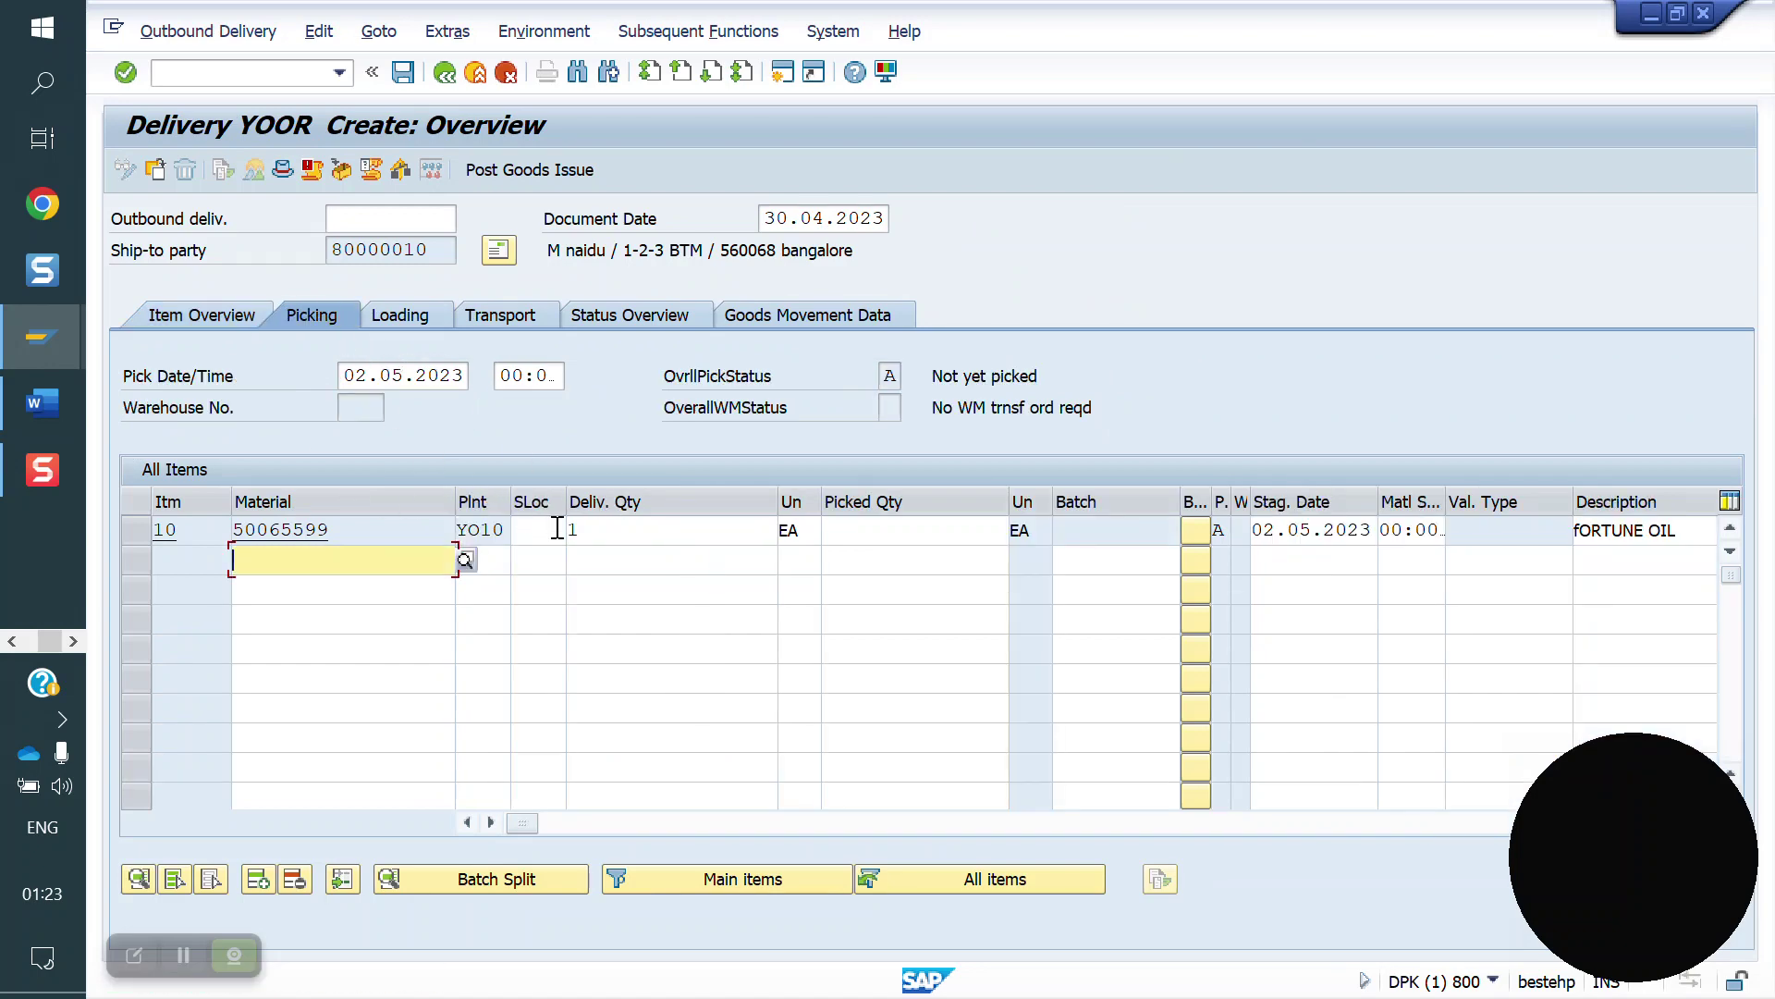
left_click(555, 529)
left_click(539, 555)
key("Tab")
type("1")
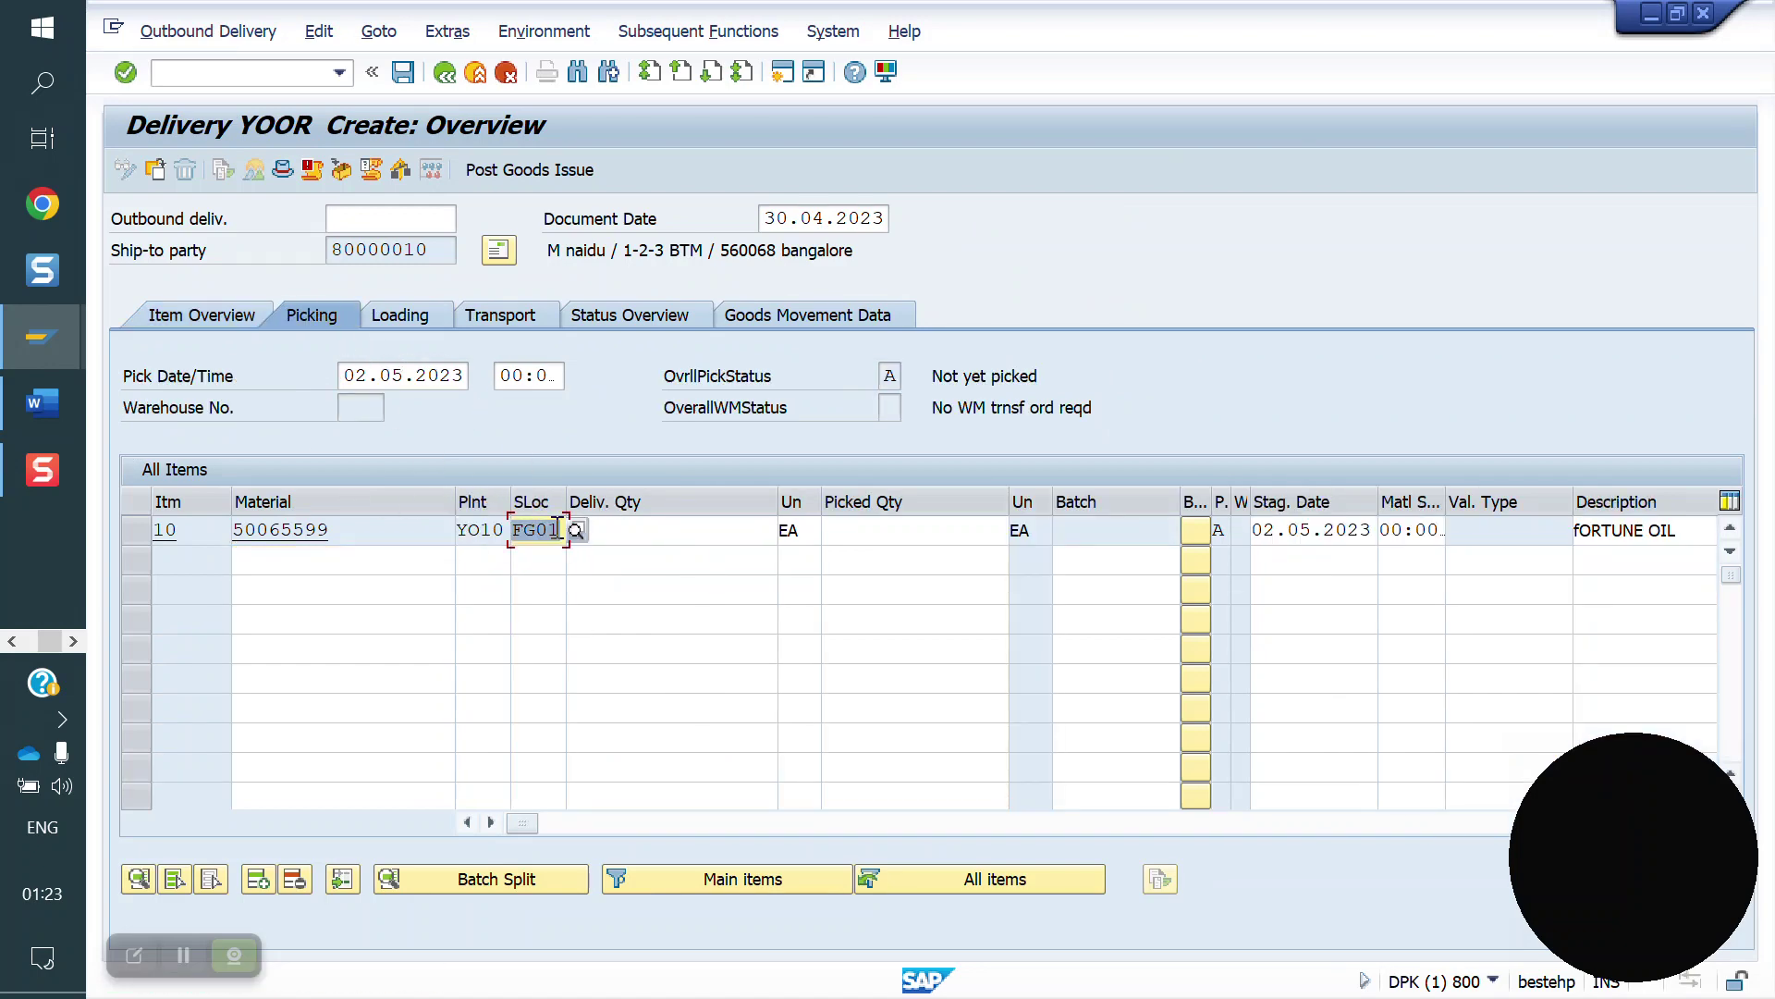
left_click(869, 532)
type("1")
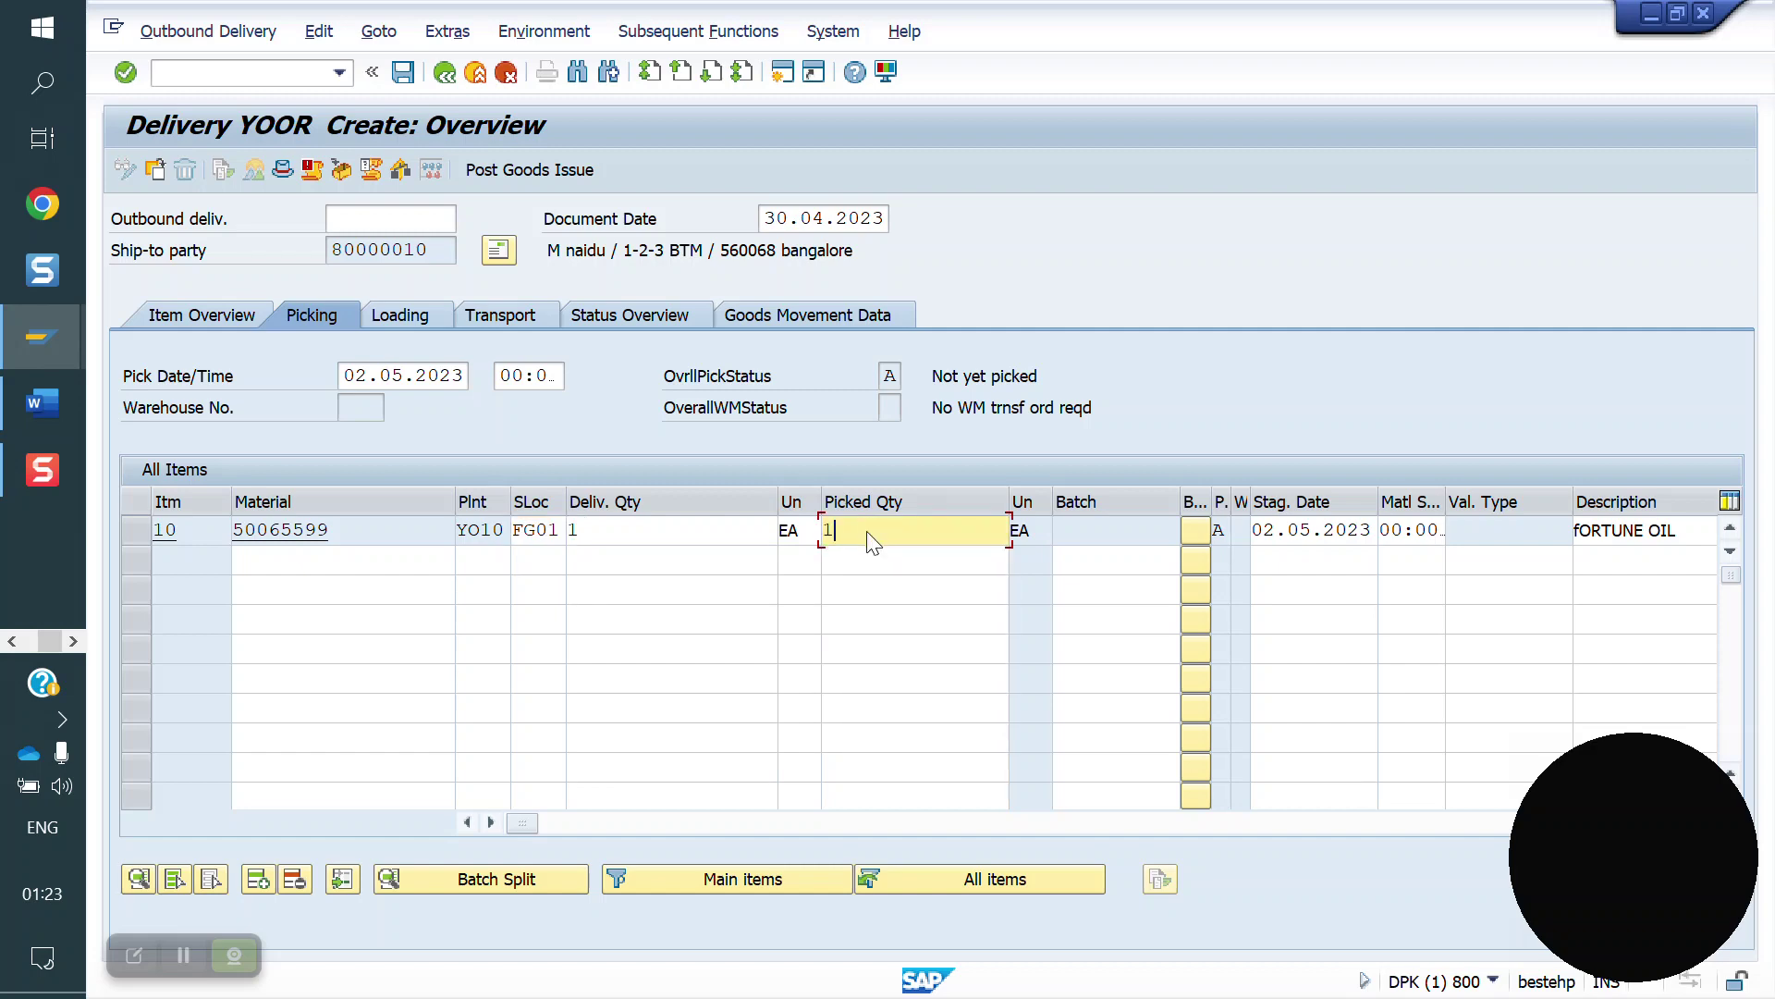
key("Return")
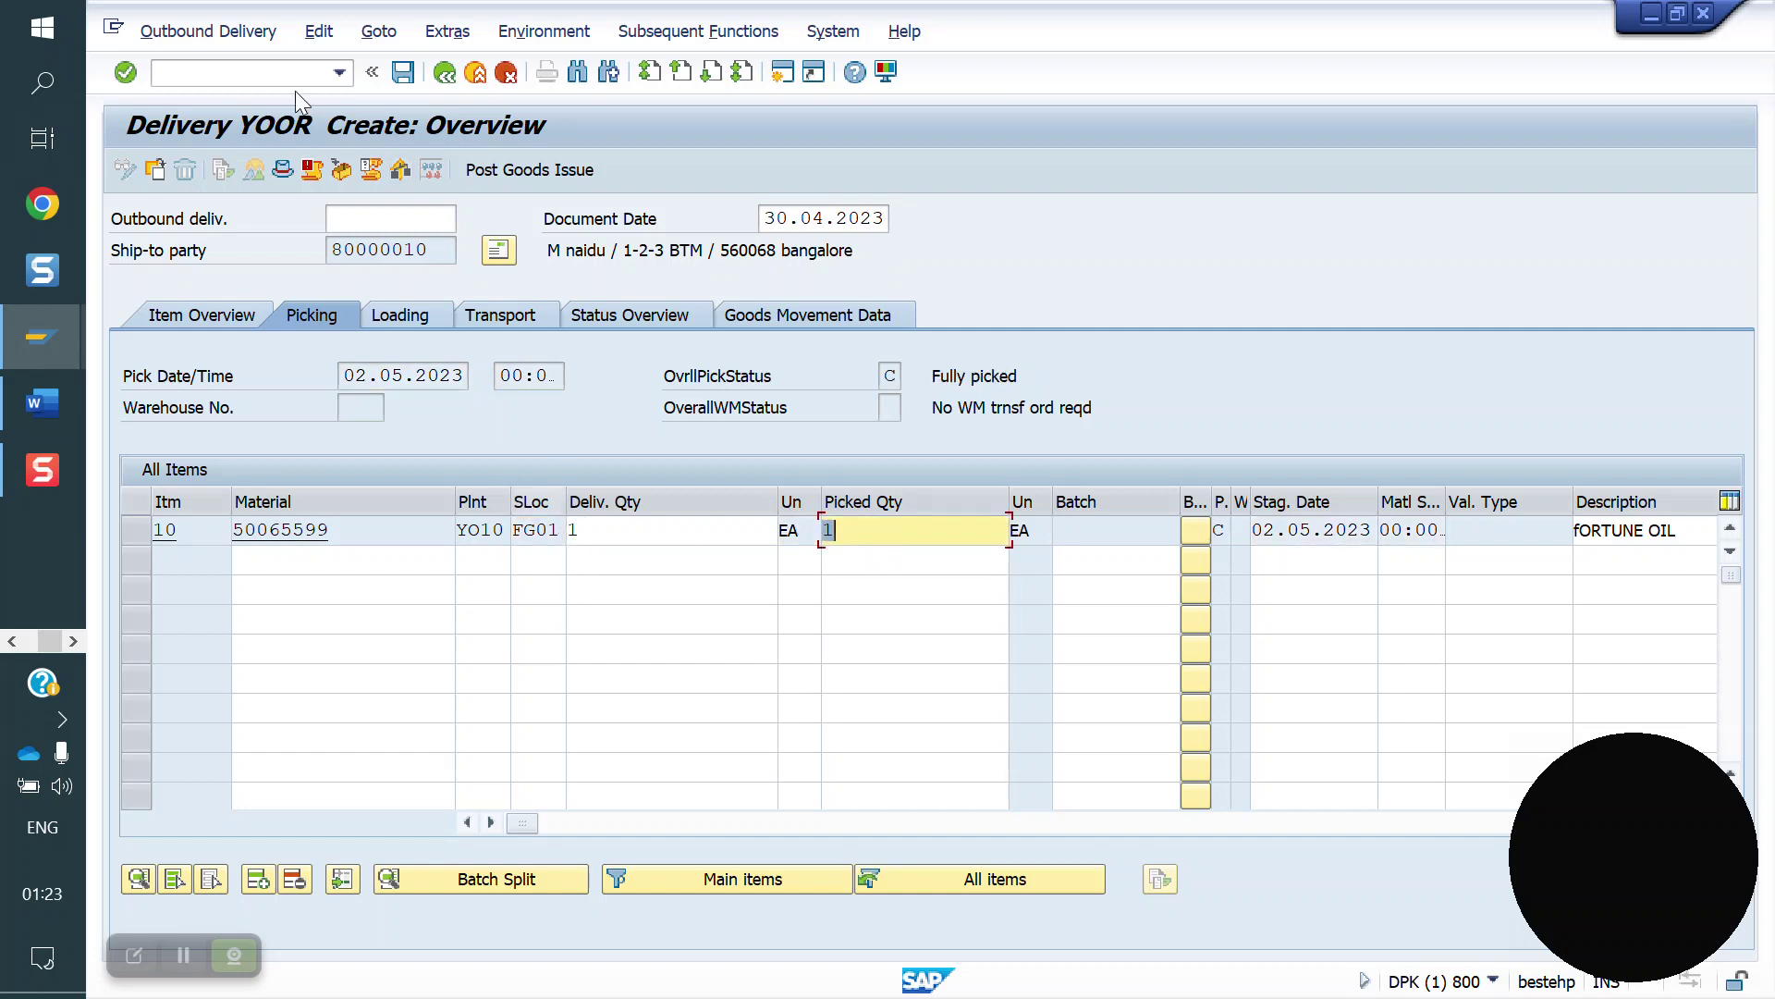
- Open material 50065599 in MM02 and select only the General Plant Data / Storage 1 view
left_click(250, 71)
type("/nmm02")
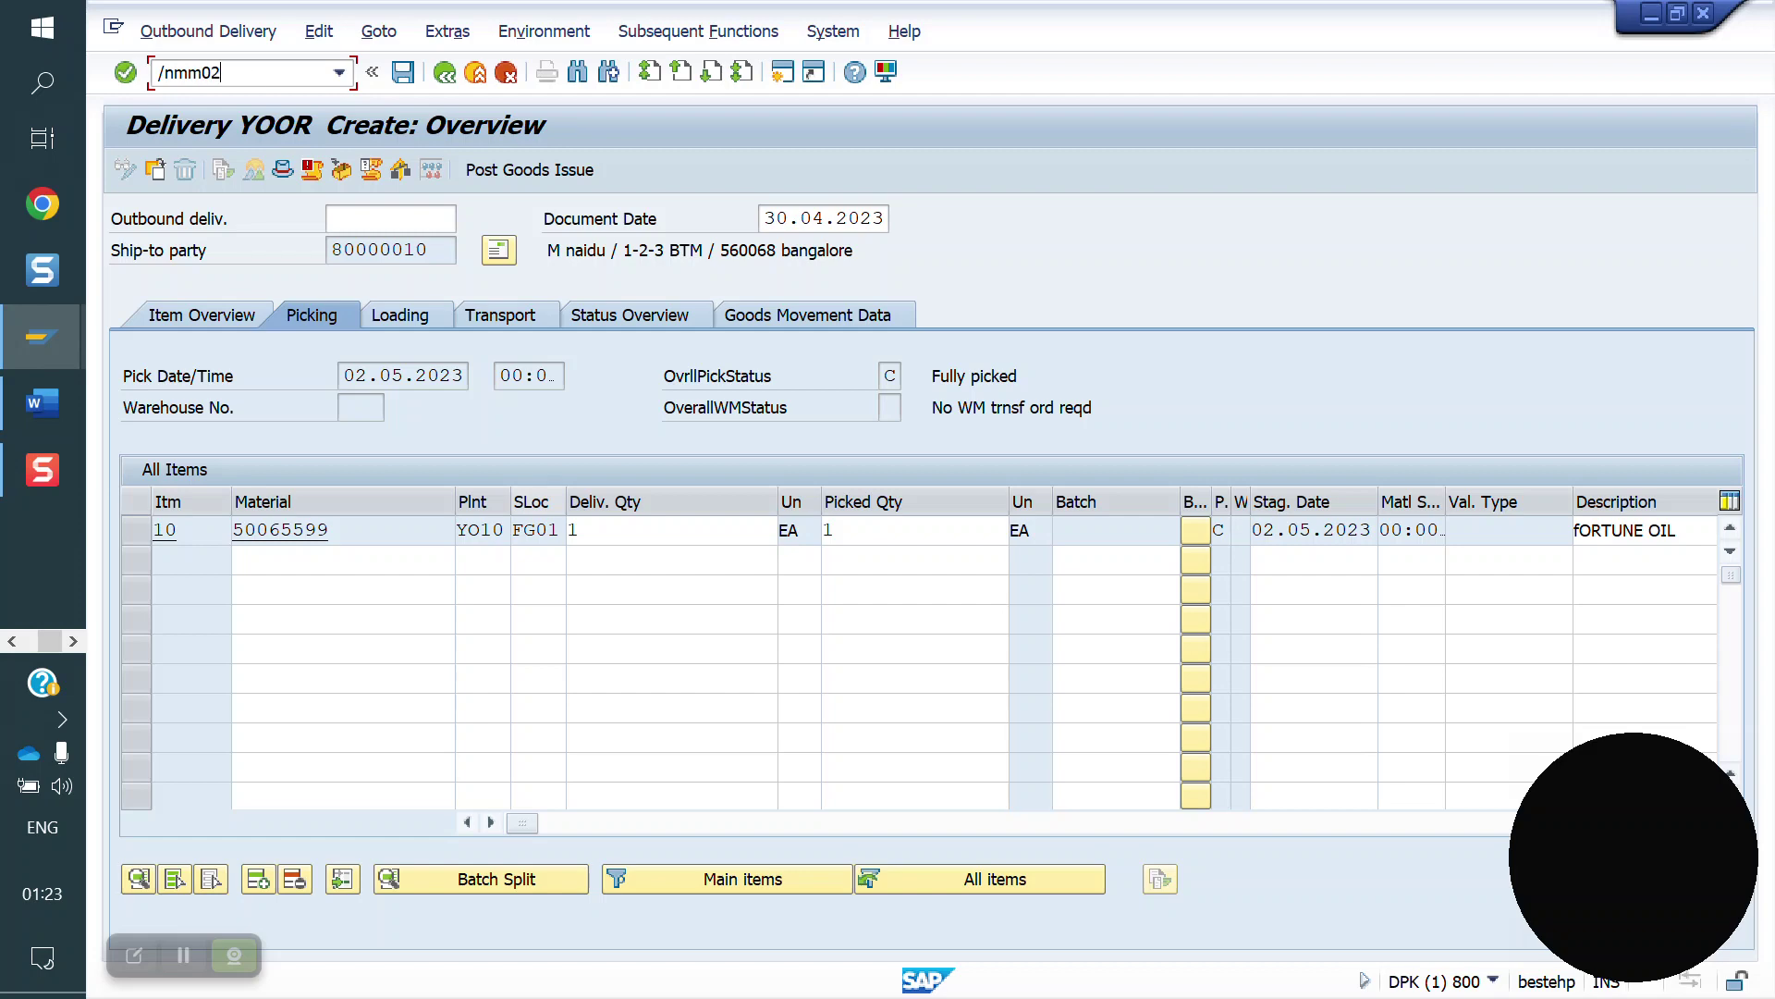
key("Return")
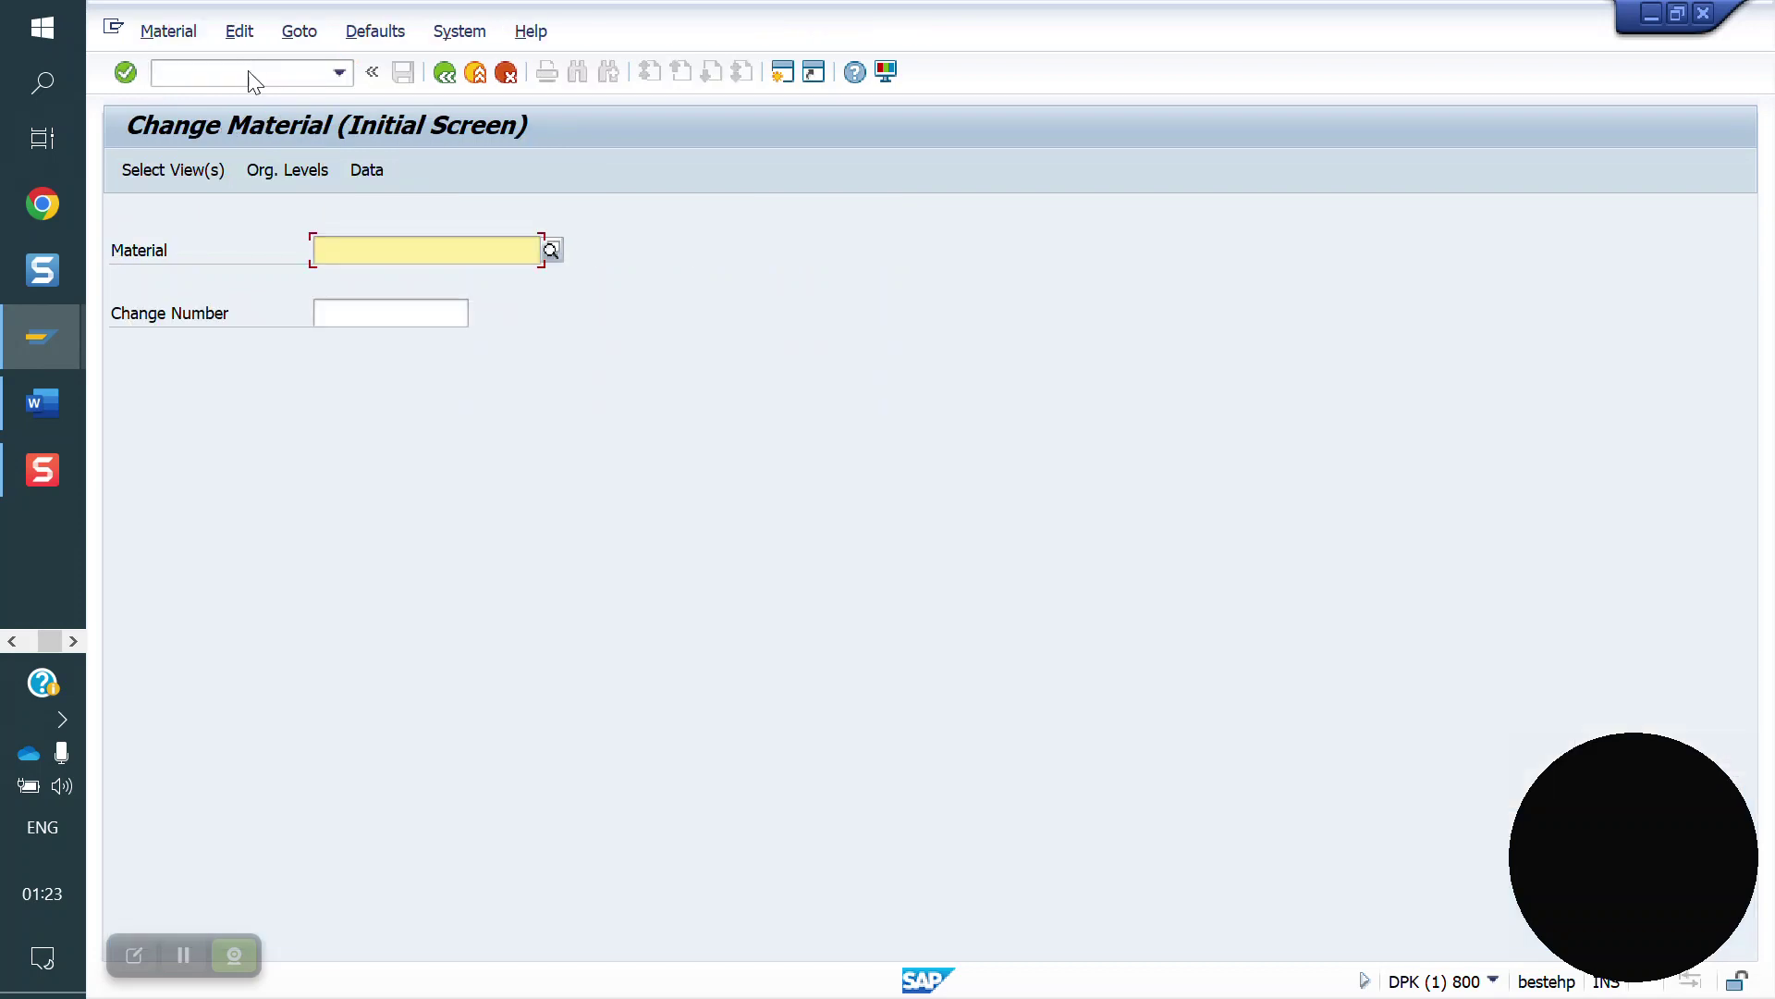
key("Down")
key("Return")
key("Return")
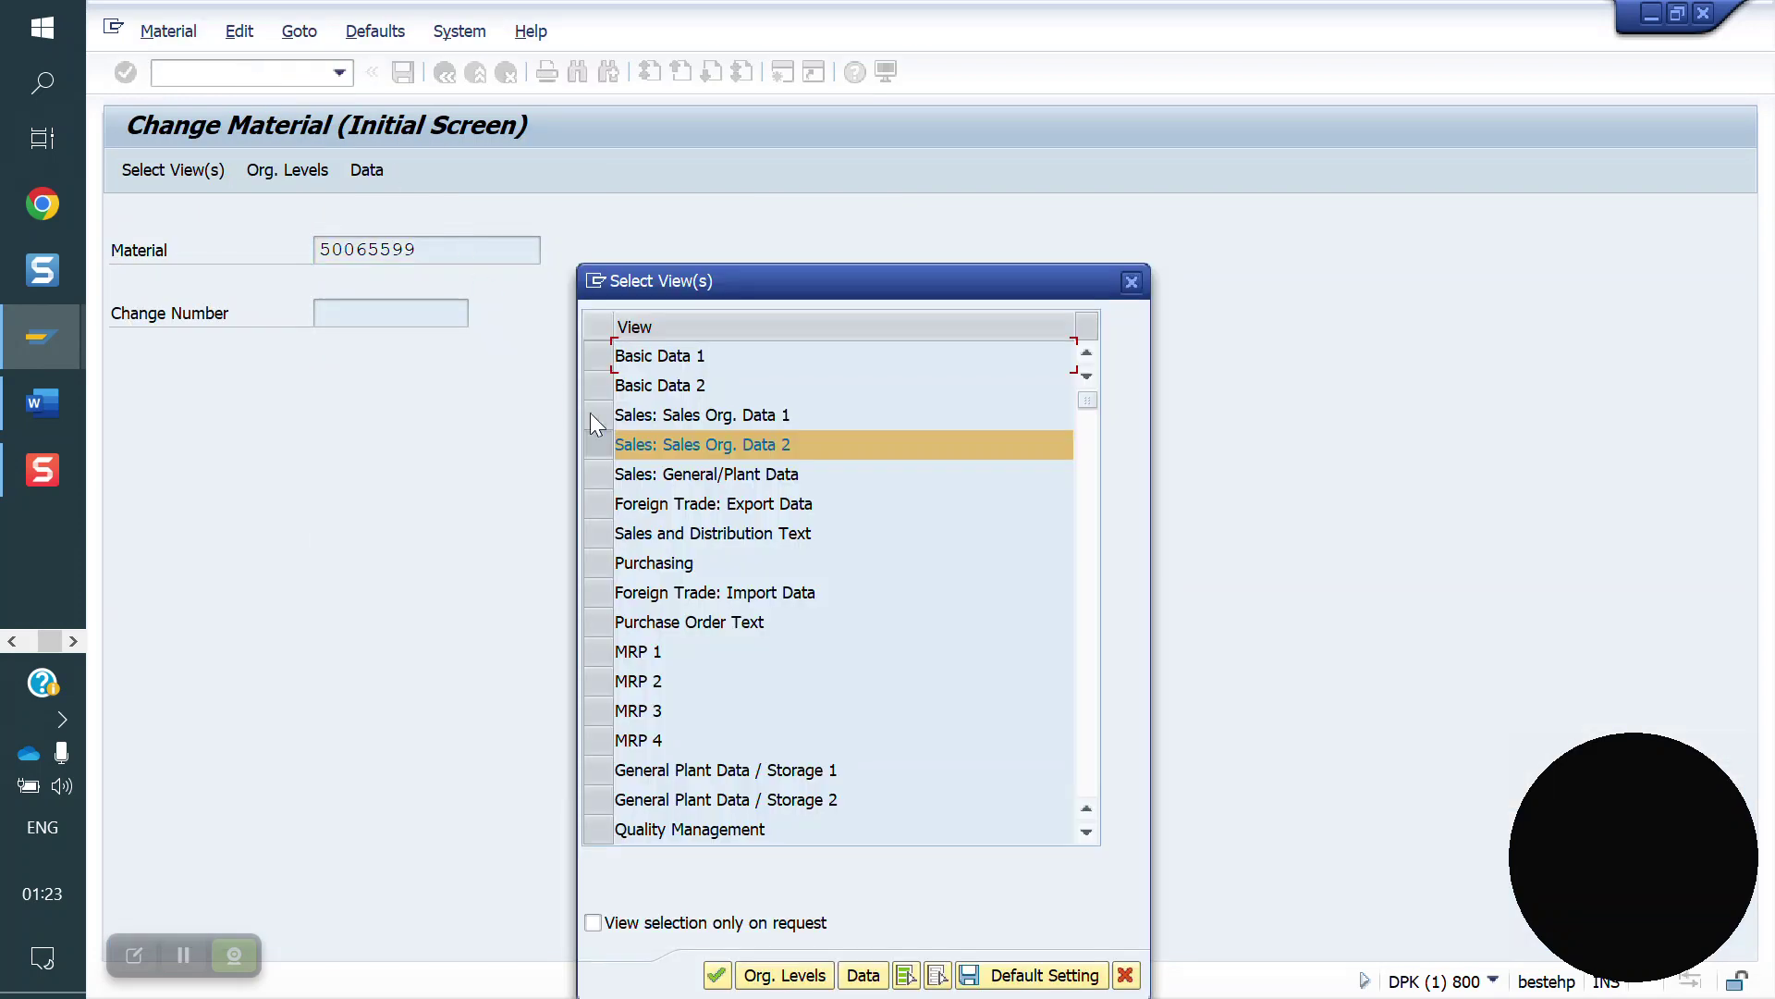
left_click(605, 441)
left_click(604, 769)
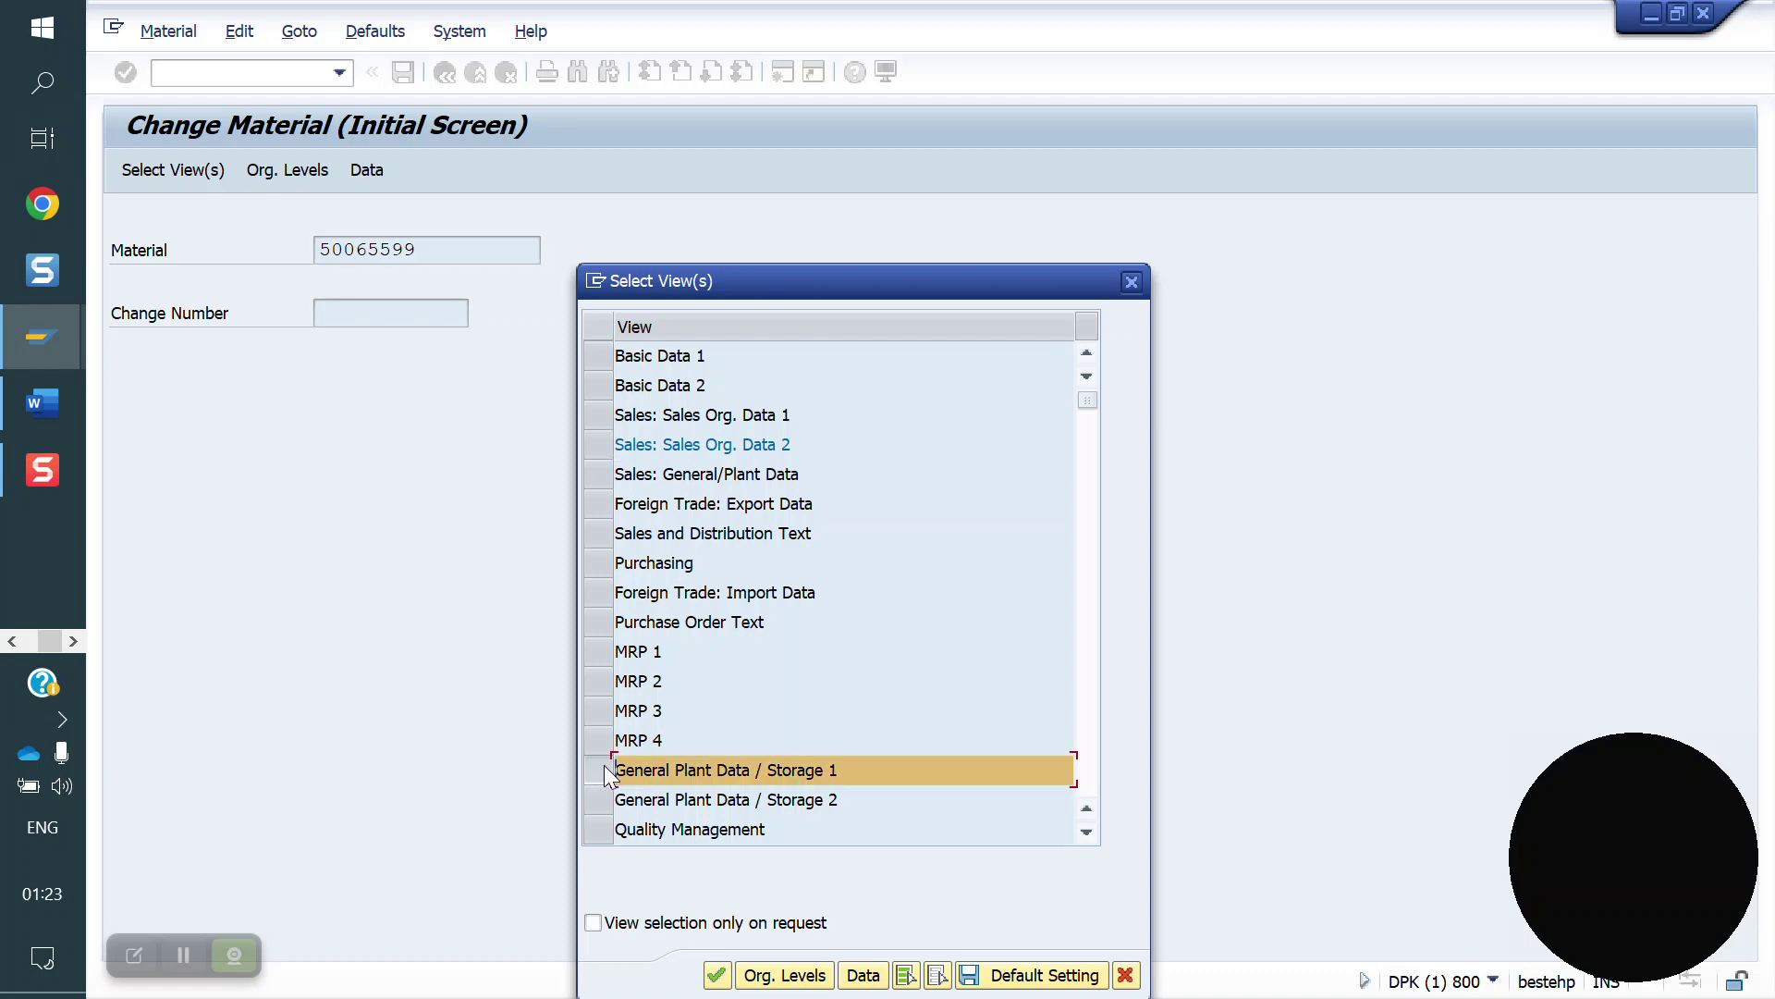
- Choose plant YO10 and storage location FG01 as organizational levels to view the material's storage condition
key("Return")
key("Down")
key("Down")
key("Return")
key("Tab")
key("Down")
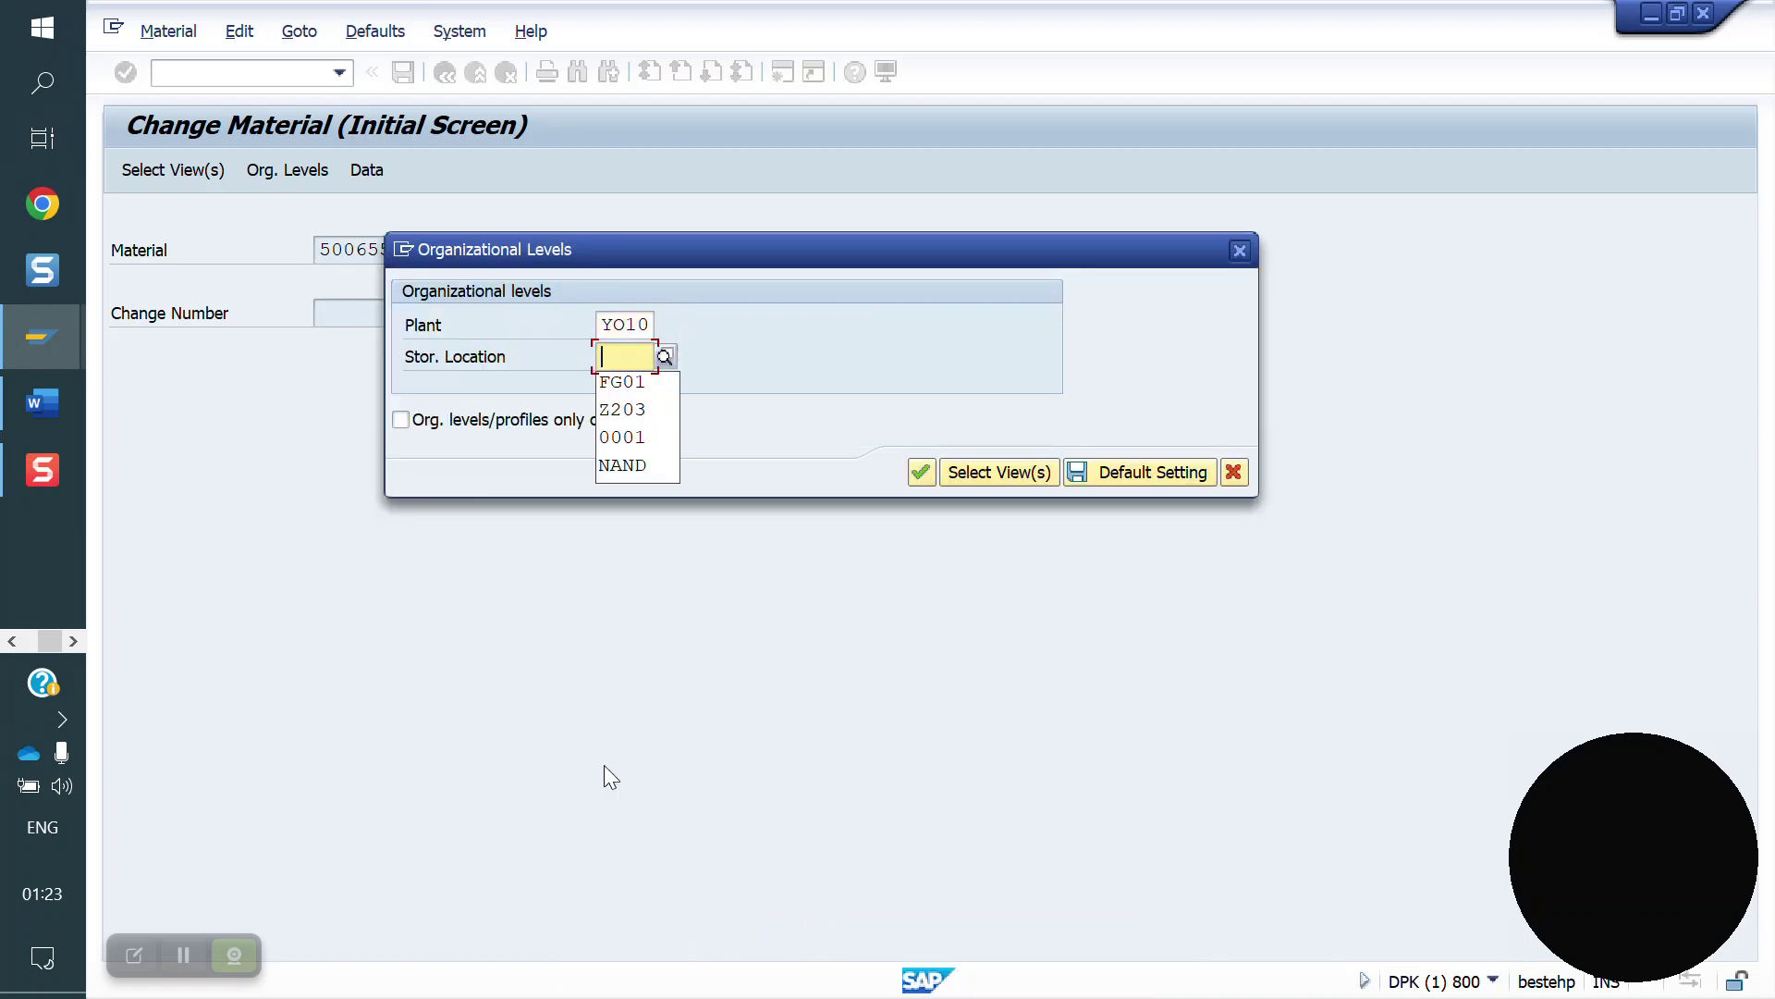
key("Down")
key("Return")
key("Return")
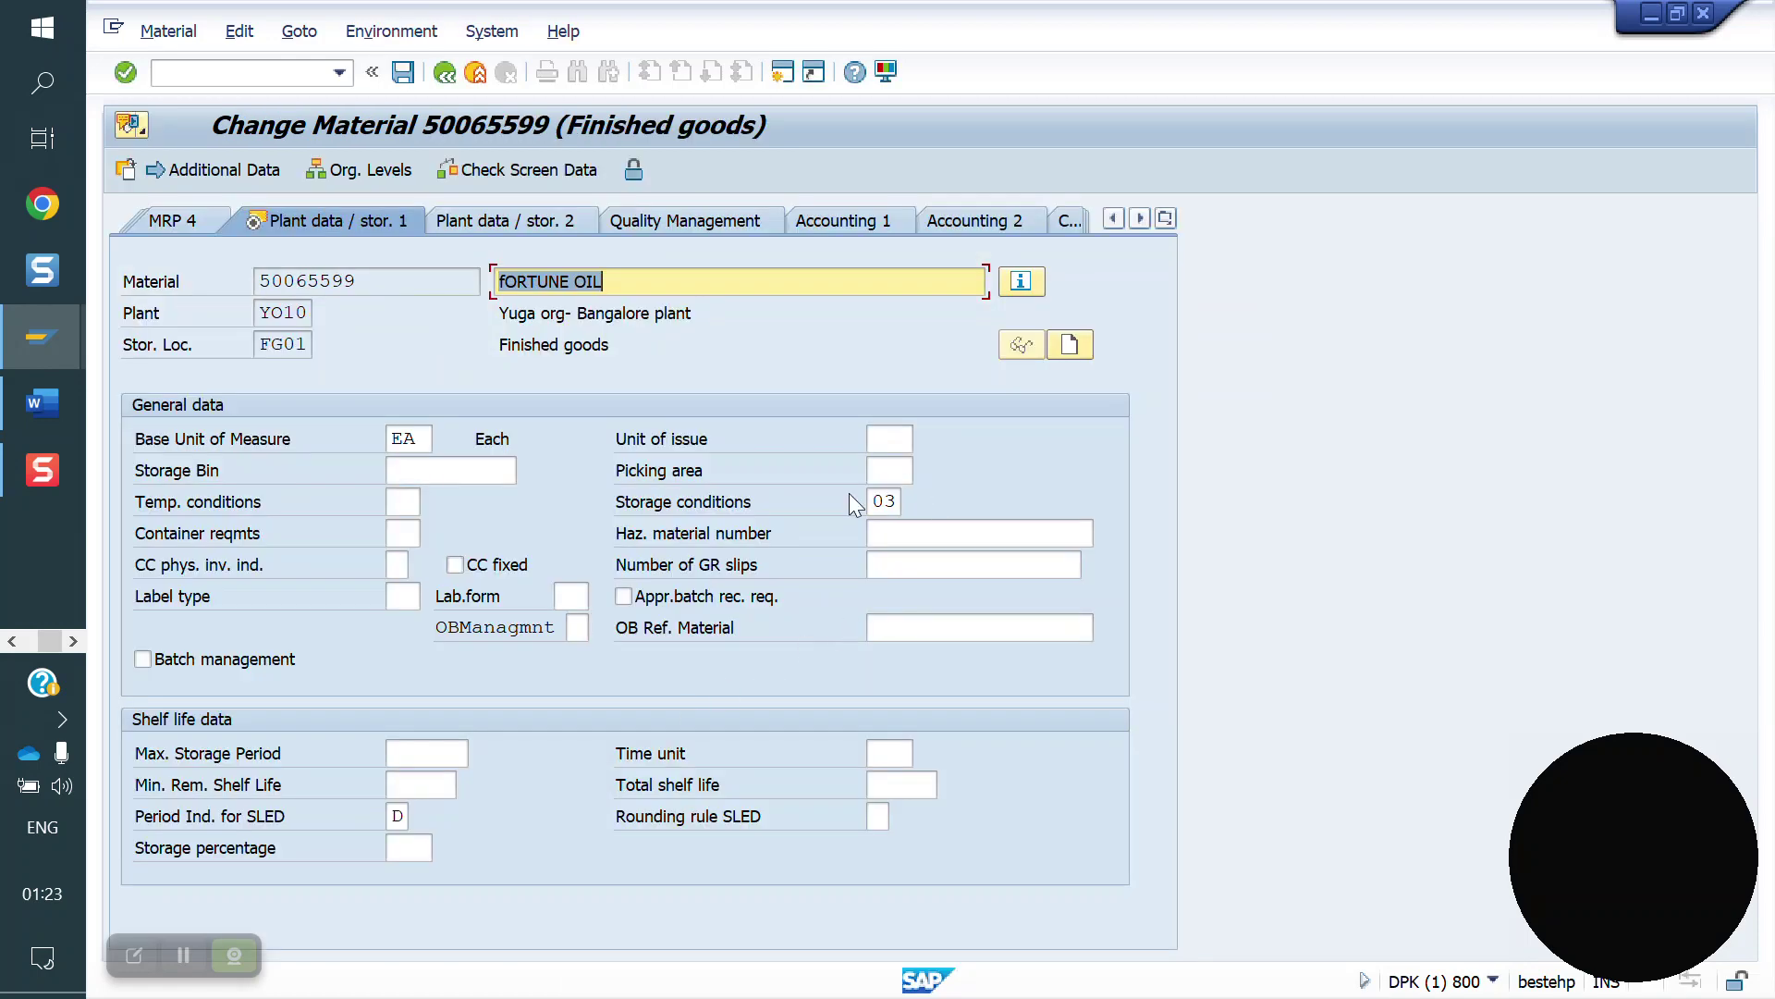
- Open OVL3 in a new session and locate the entry for shipping point YO10, plant YO10 and storage condition 03
left_click(258, 70)
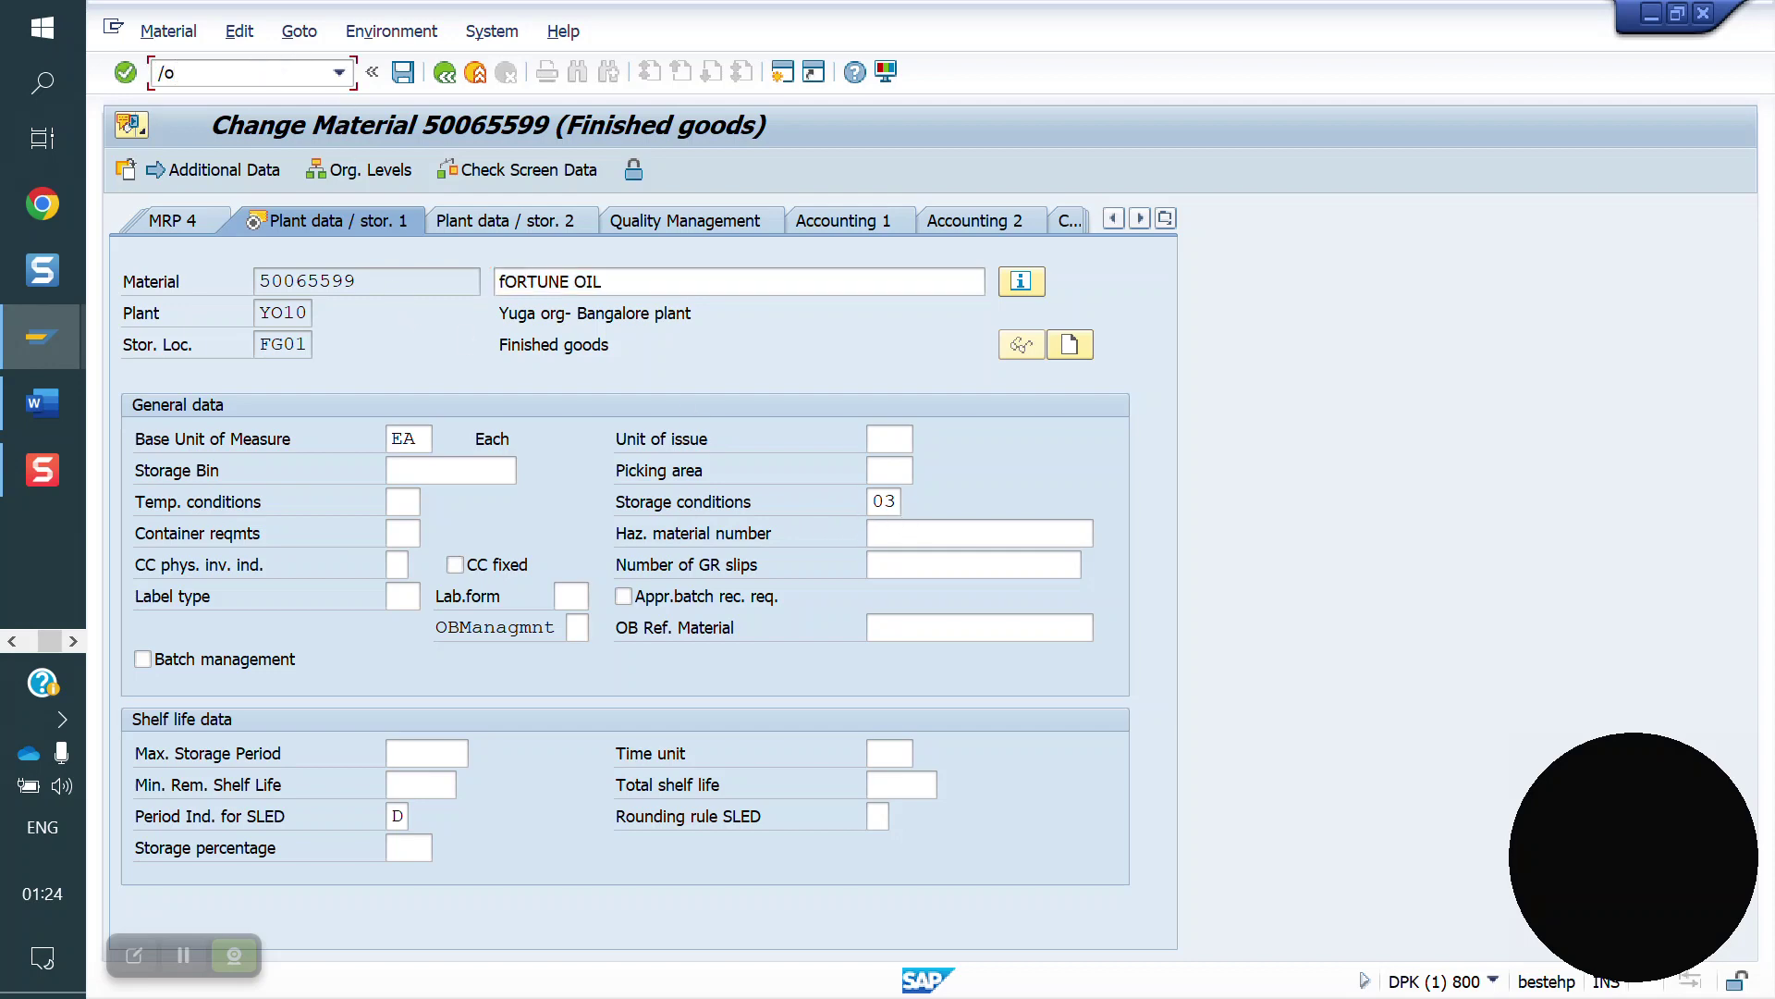
type("ov")
type("l2")
key("Return")
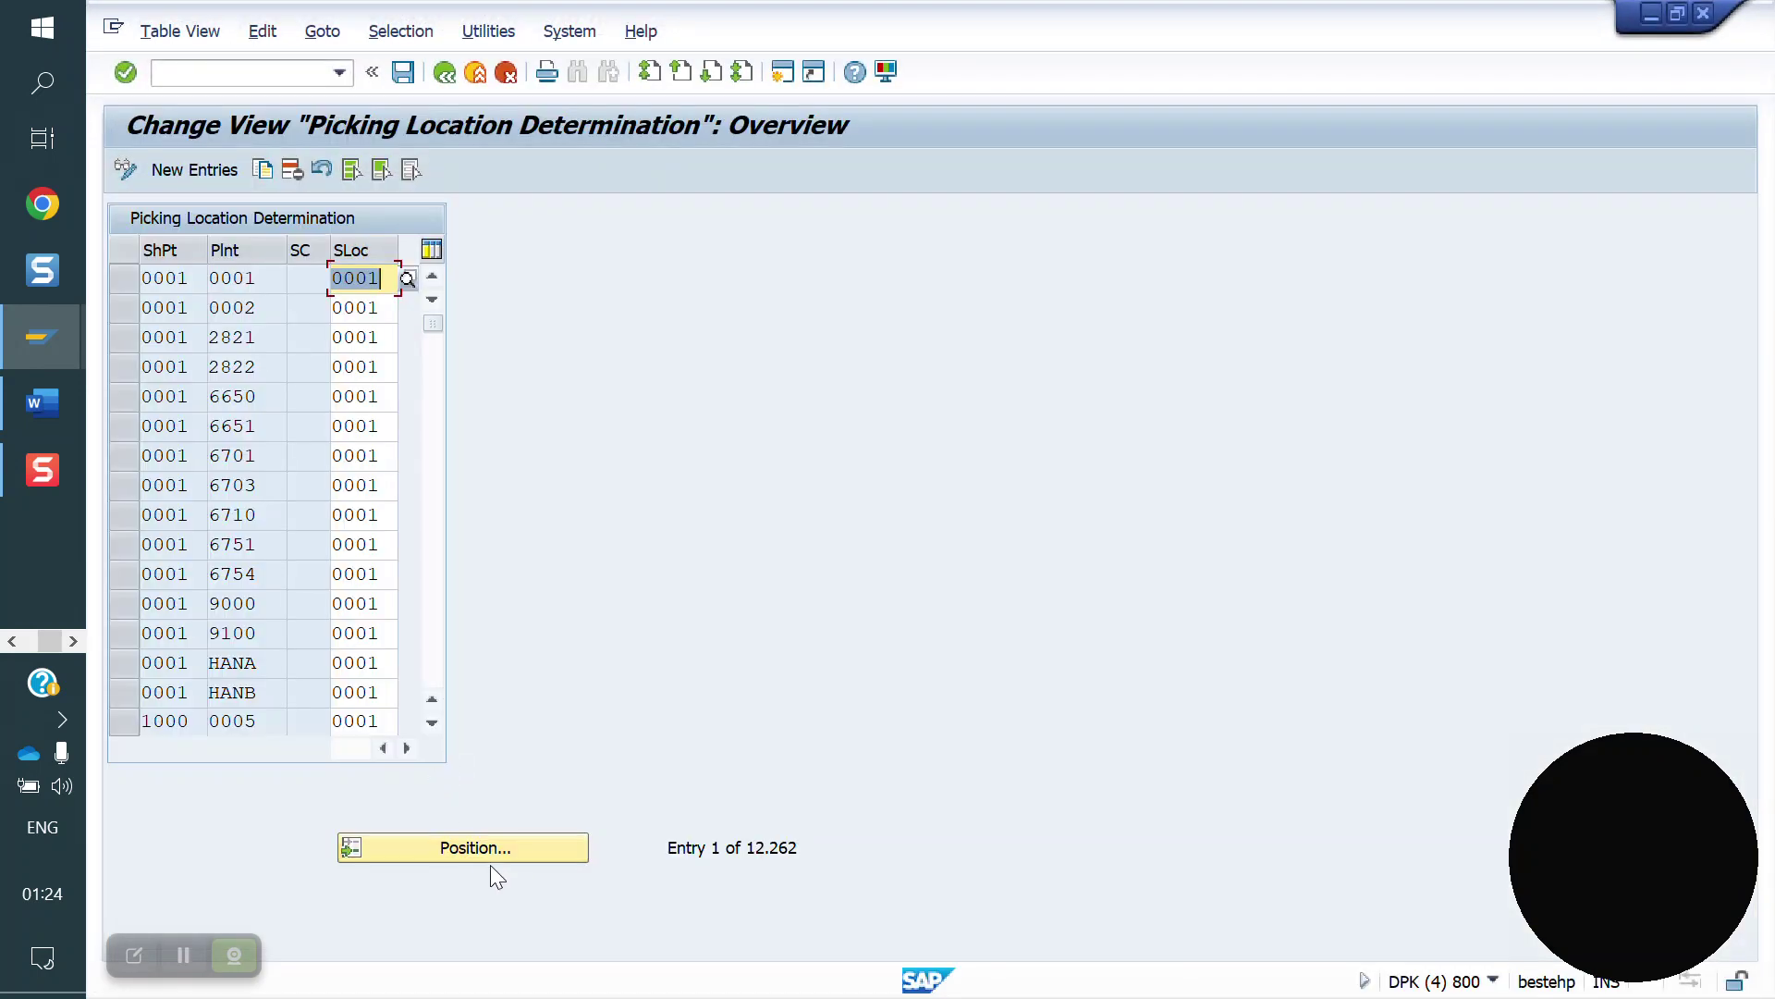
left_click(542, 852)
type("y")
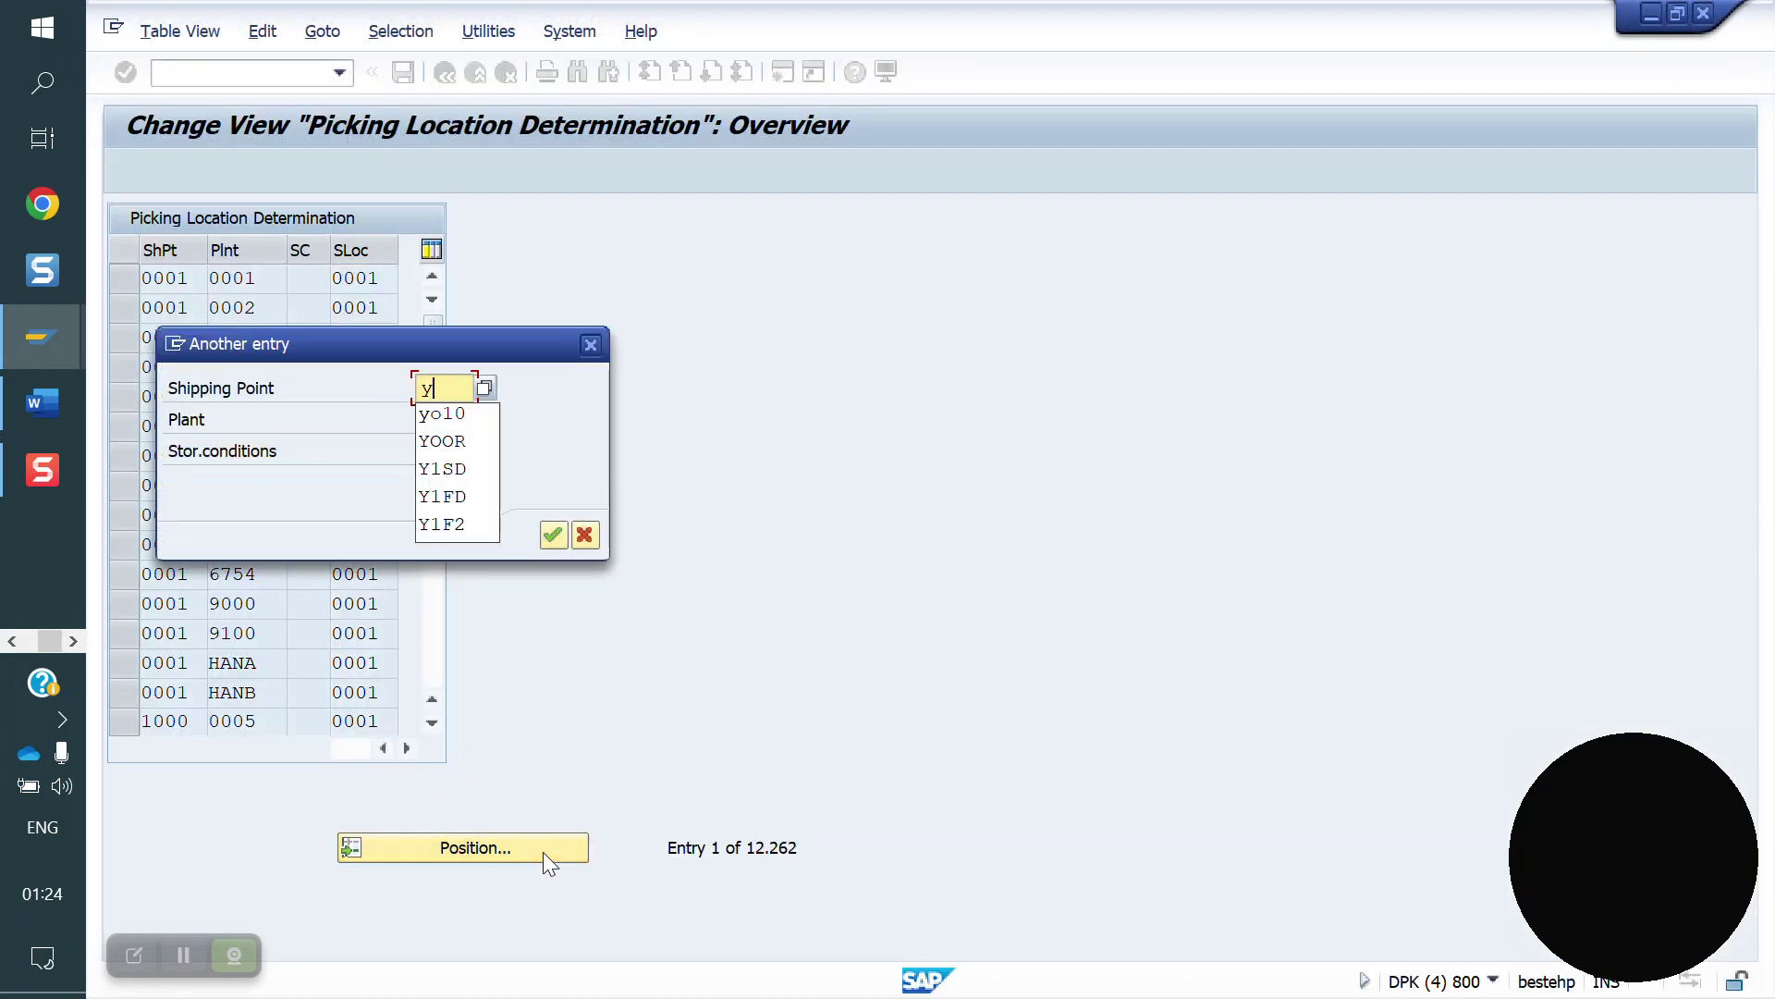
type("o10")
key("Tab")
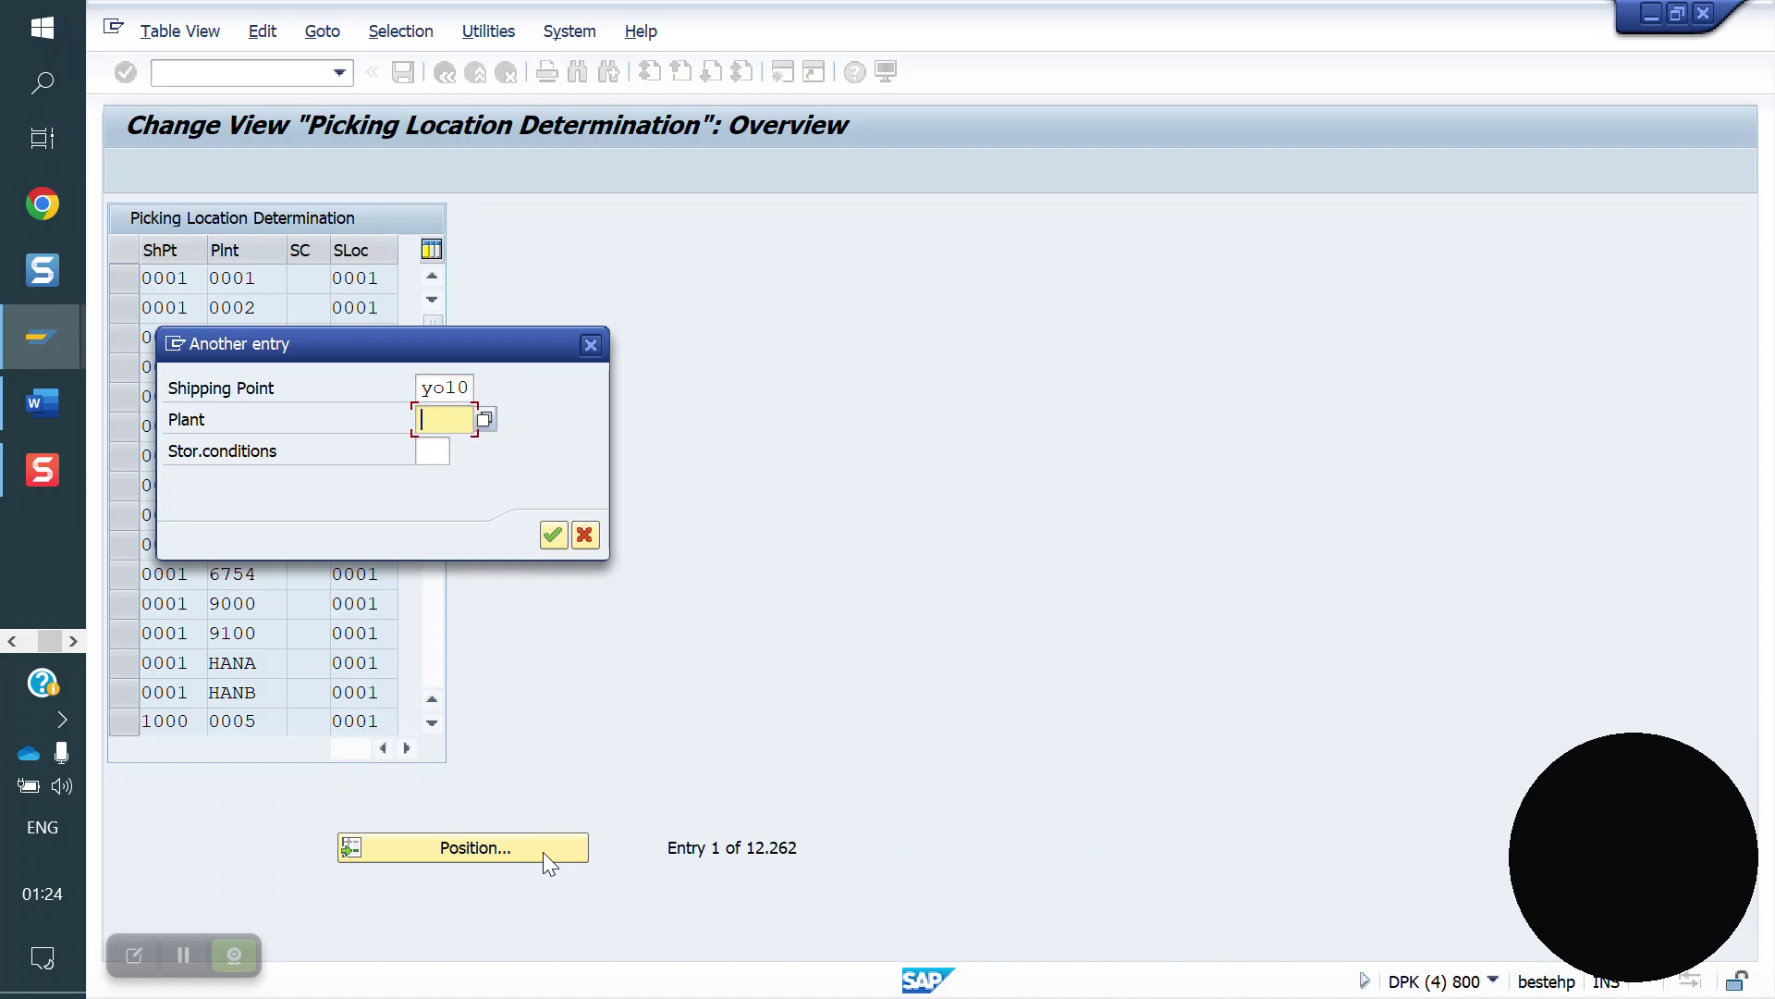
type("yo10")
key("Tab")
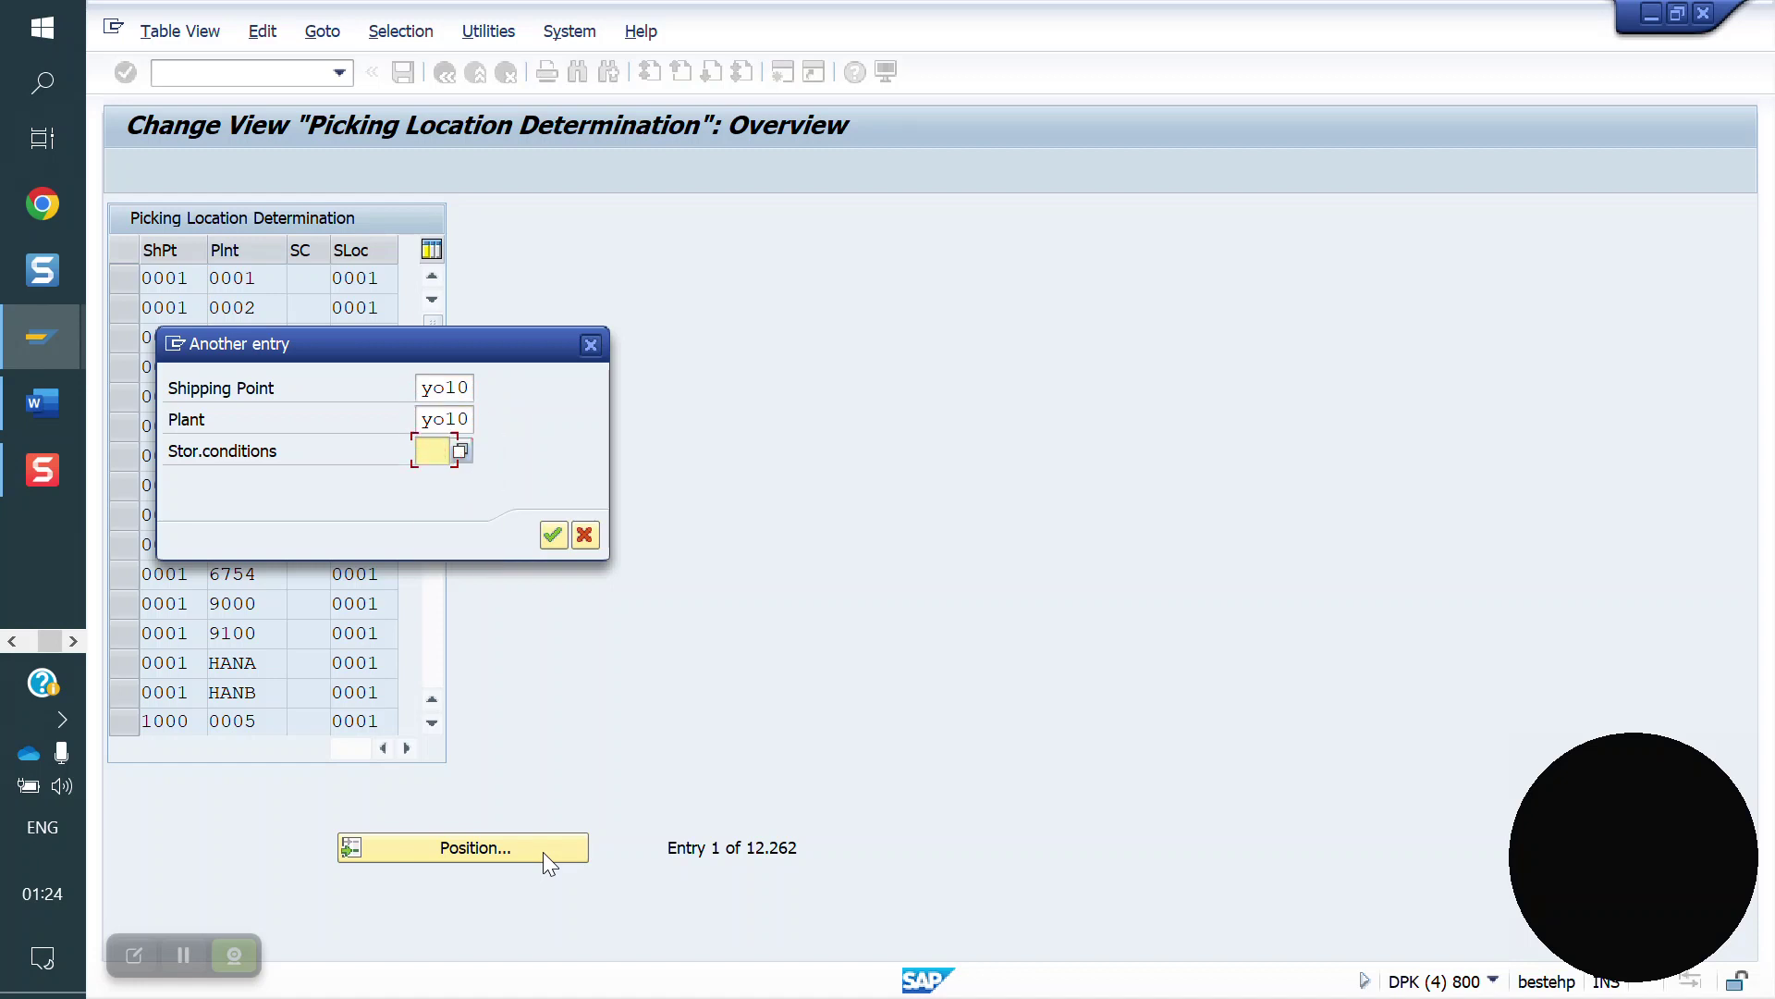
type("03")
key("Return")
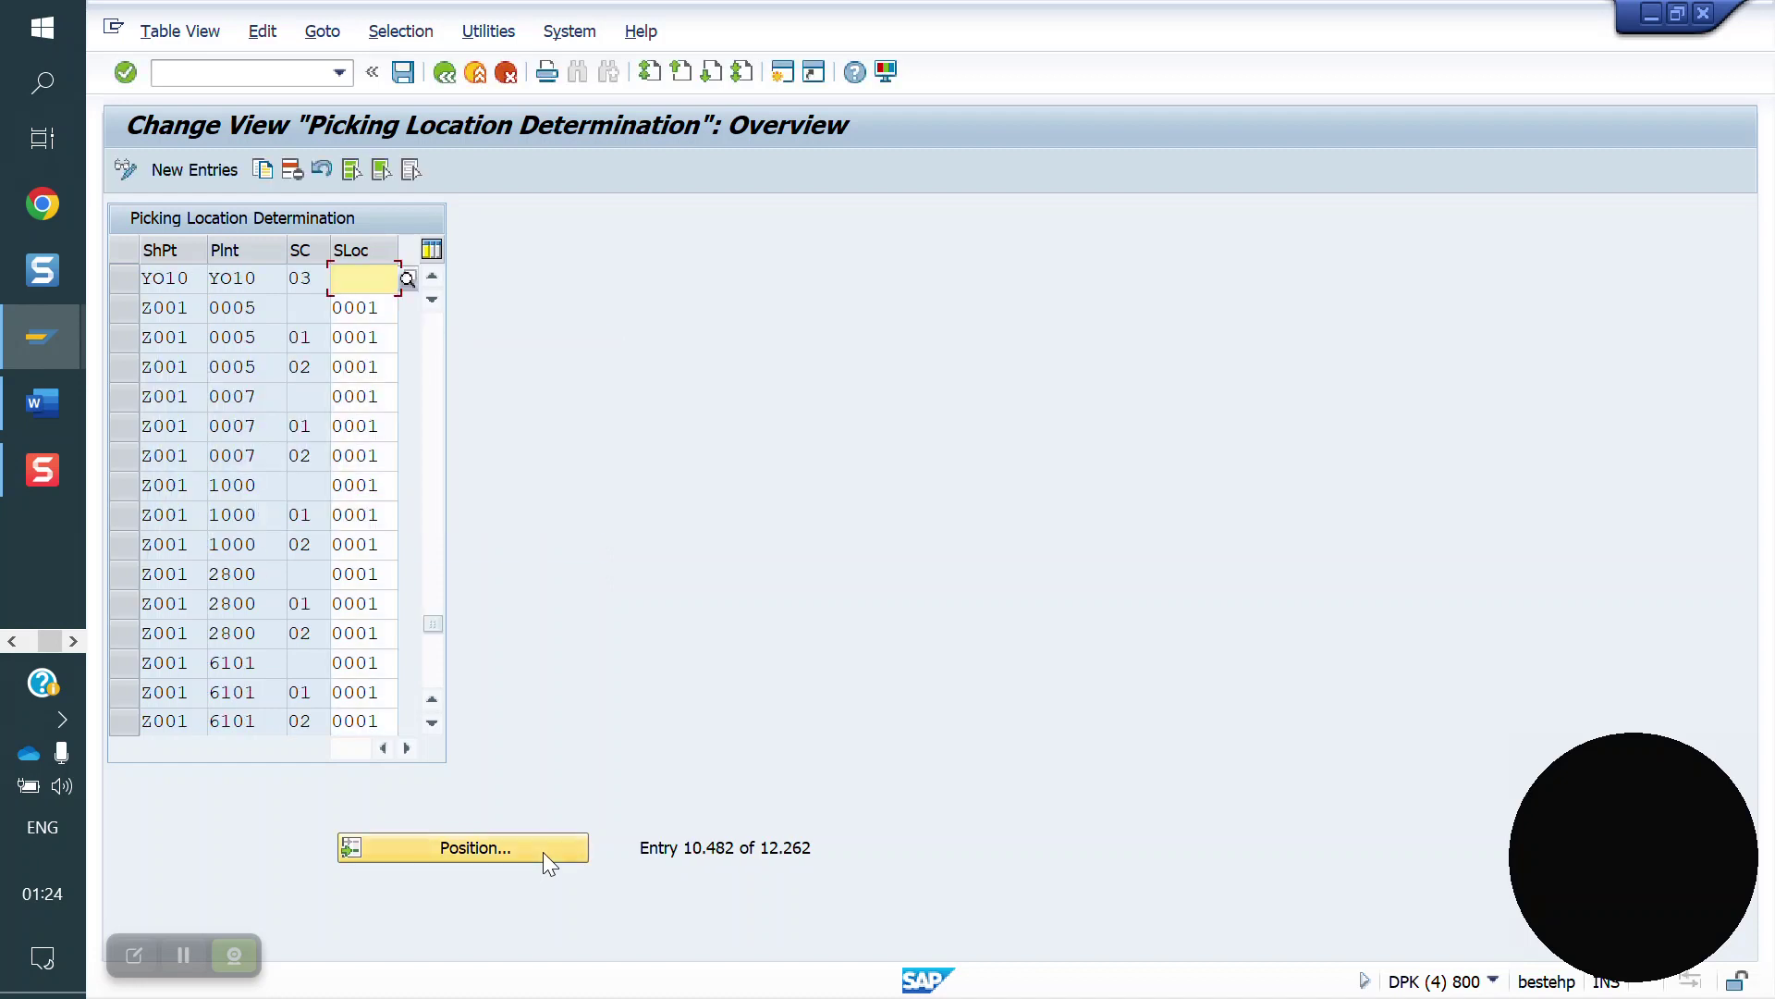
- Set the entry's storage location to FG01 and save it under the proposed customizing request
type("fg01")
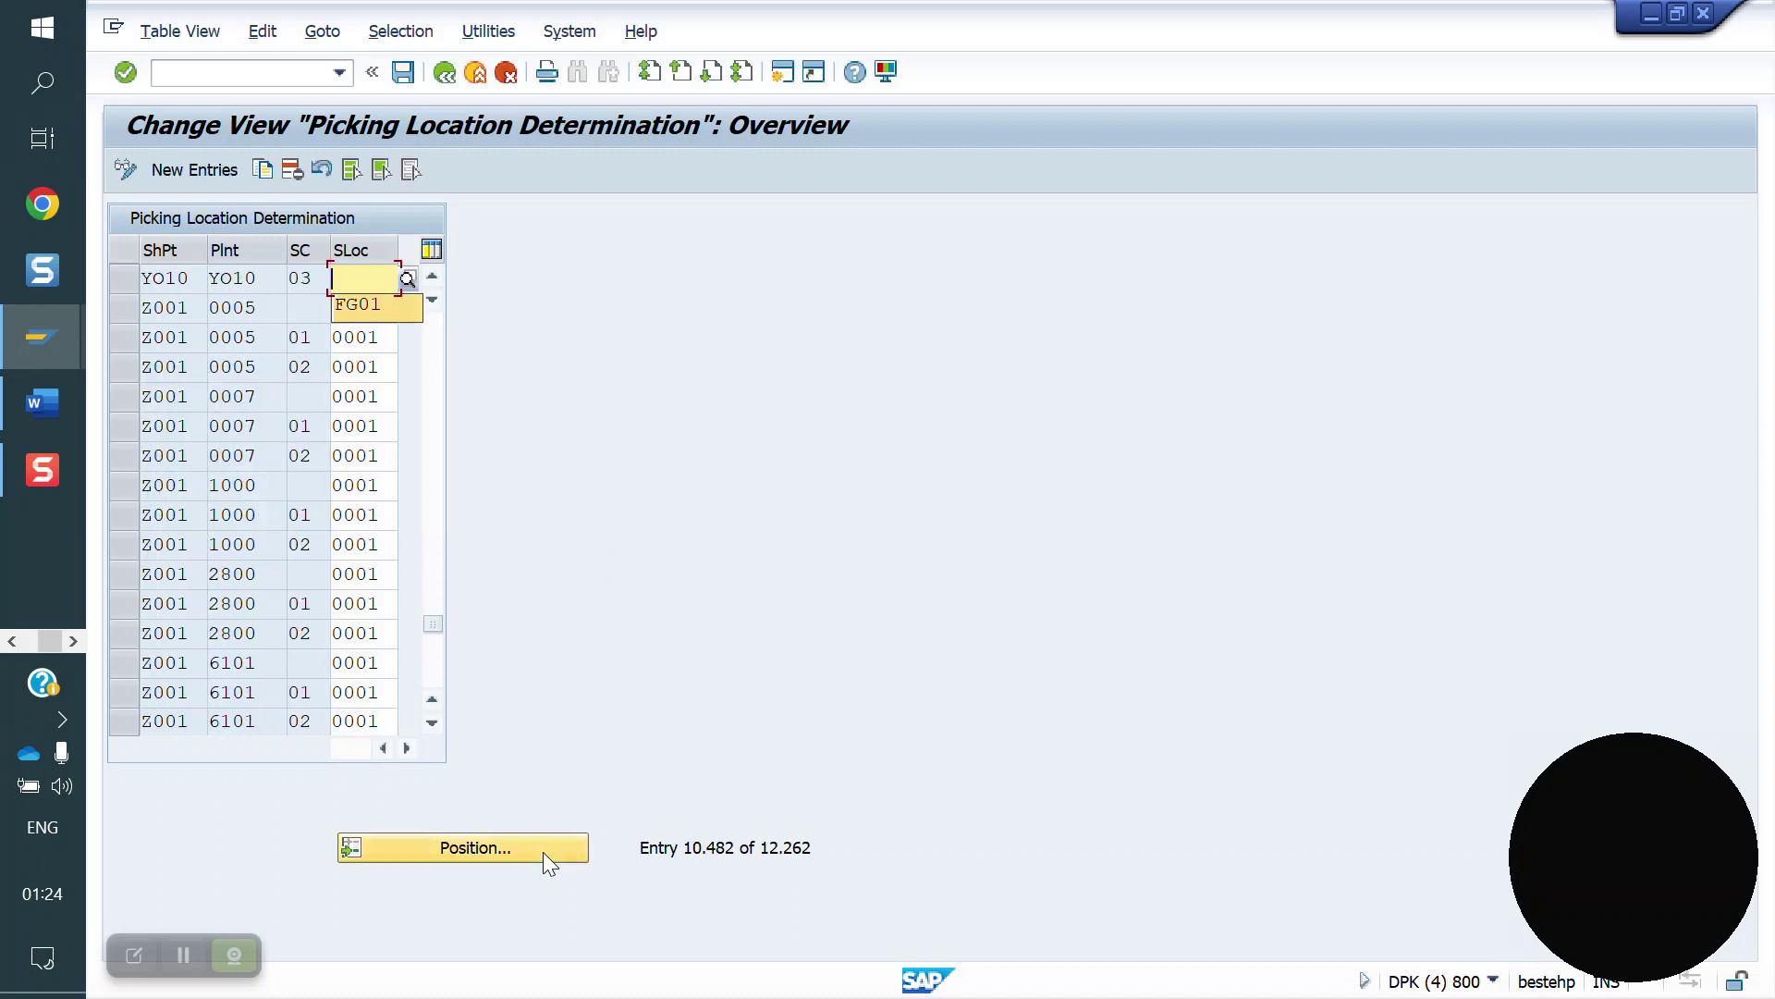
left_click(404, 73)
left_click(665, 472)
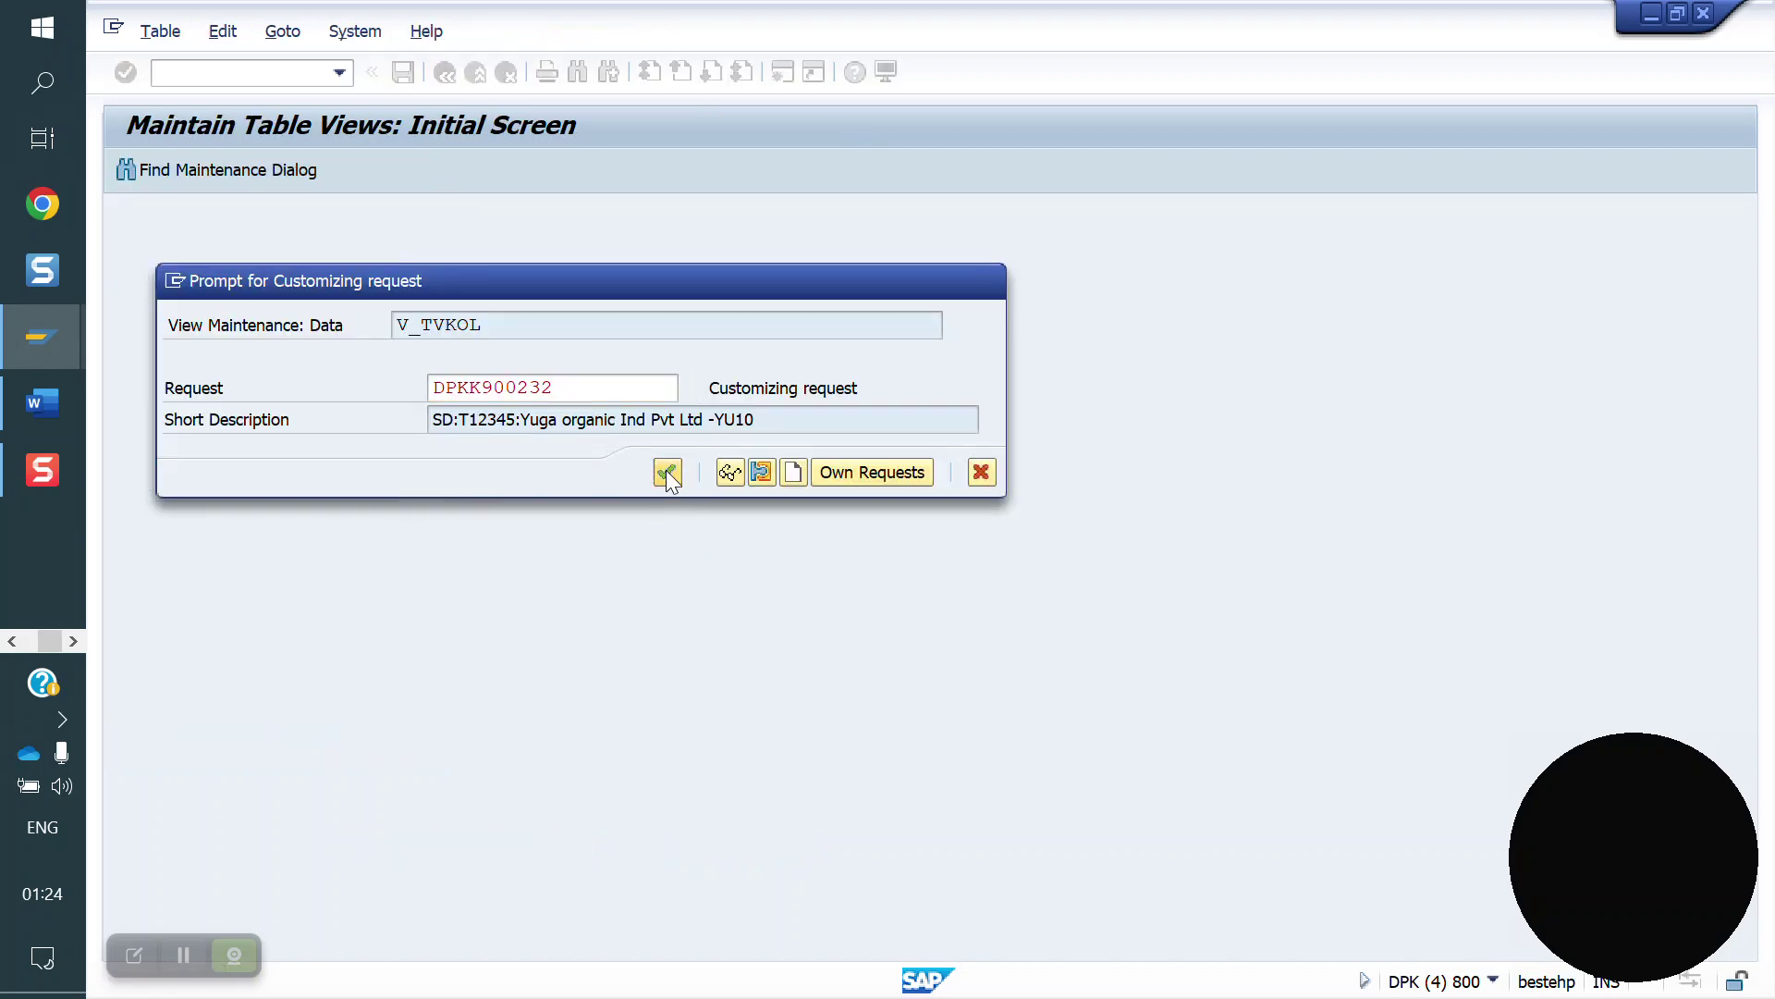
- Open the last sales order in VA02 and create its outbound delivery
left_click(200, 65)
type("/nva01")
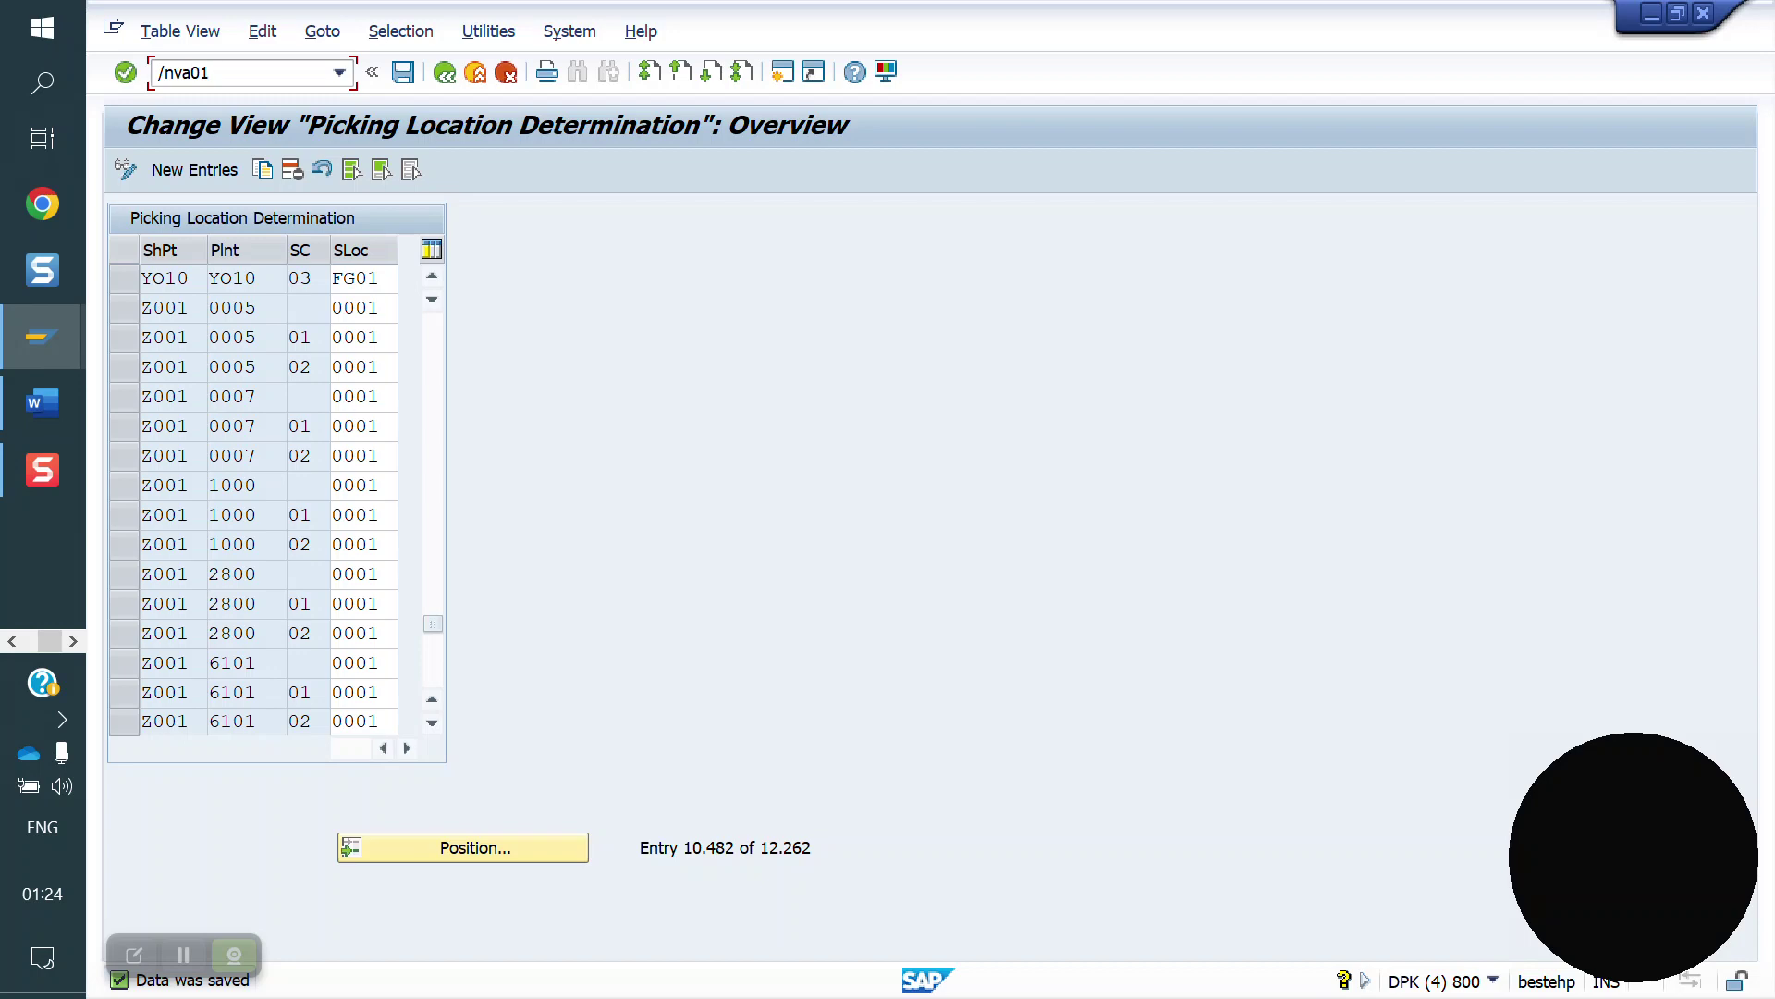
key("Return")
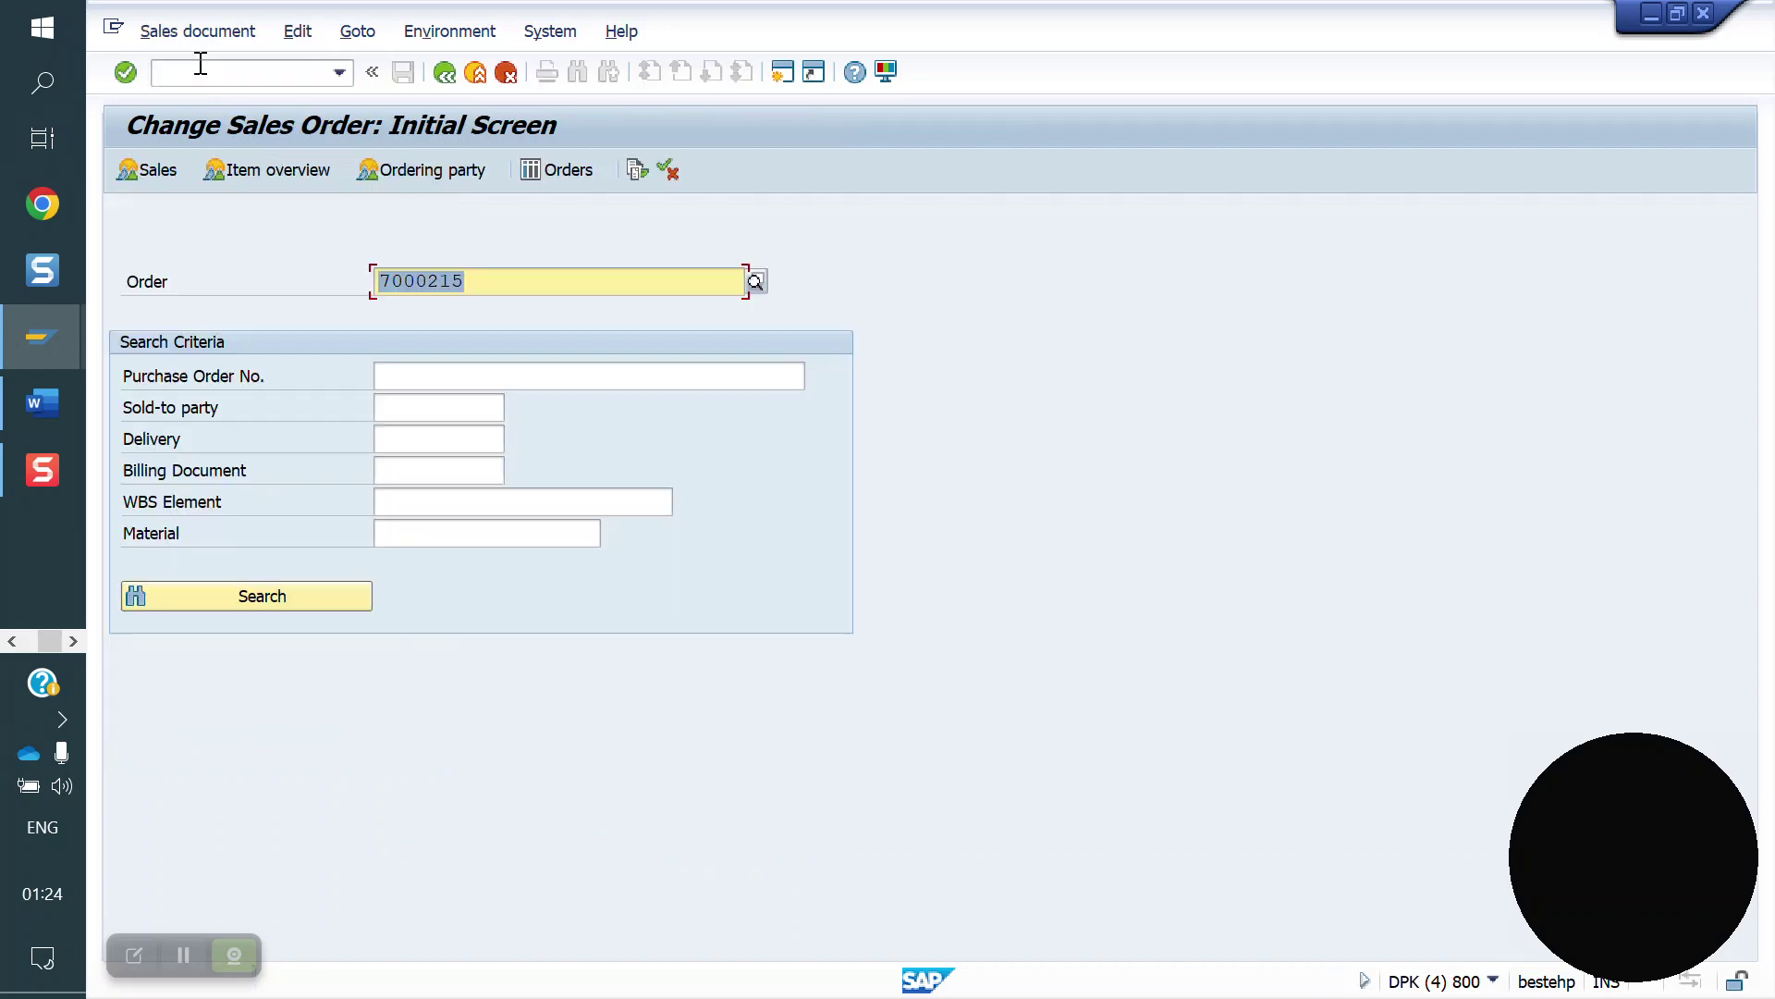
key("Return")
left_click(198, 31)
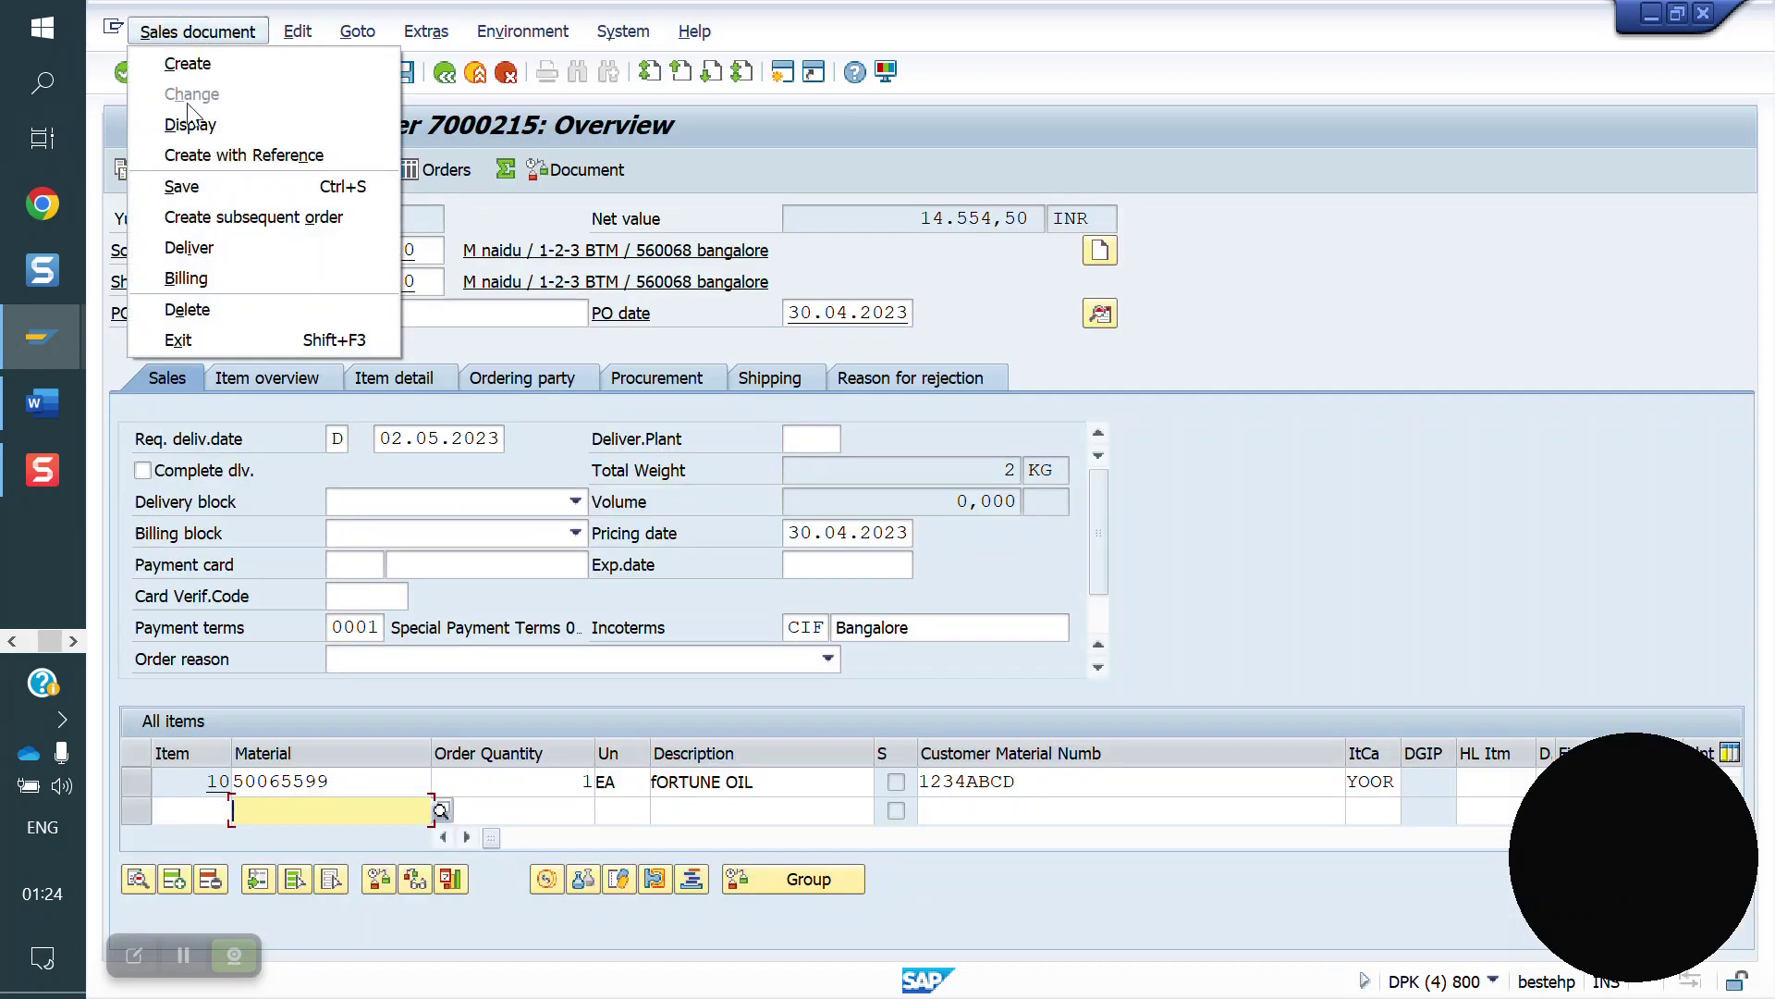
left_click(231, 250)
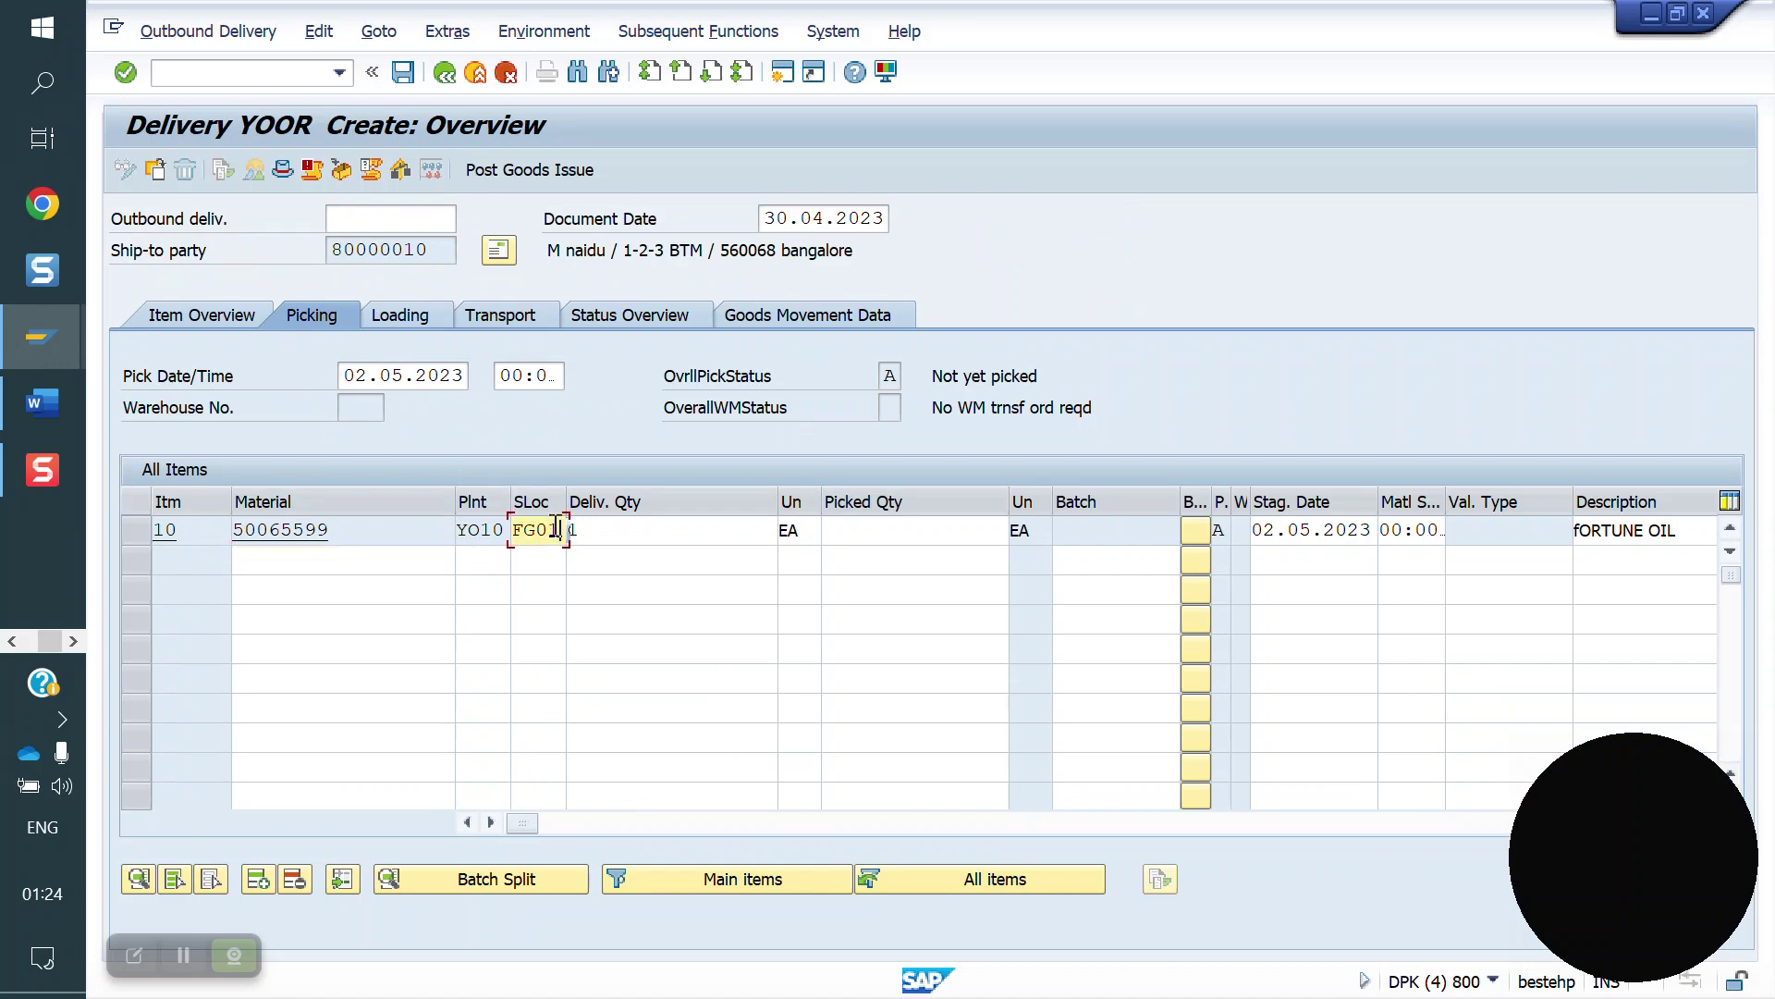
- Check the delivery item's determined storage location and set its picked quantity to 1
double_click(536, 530)
left_click(885, 533)
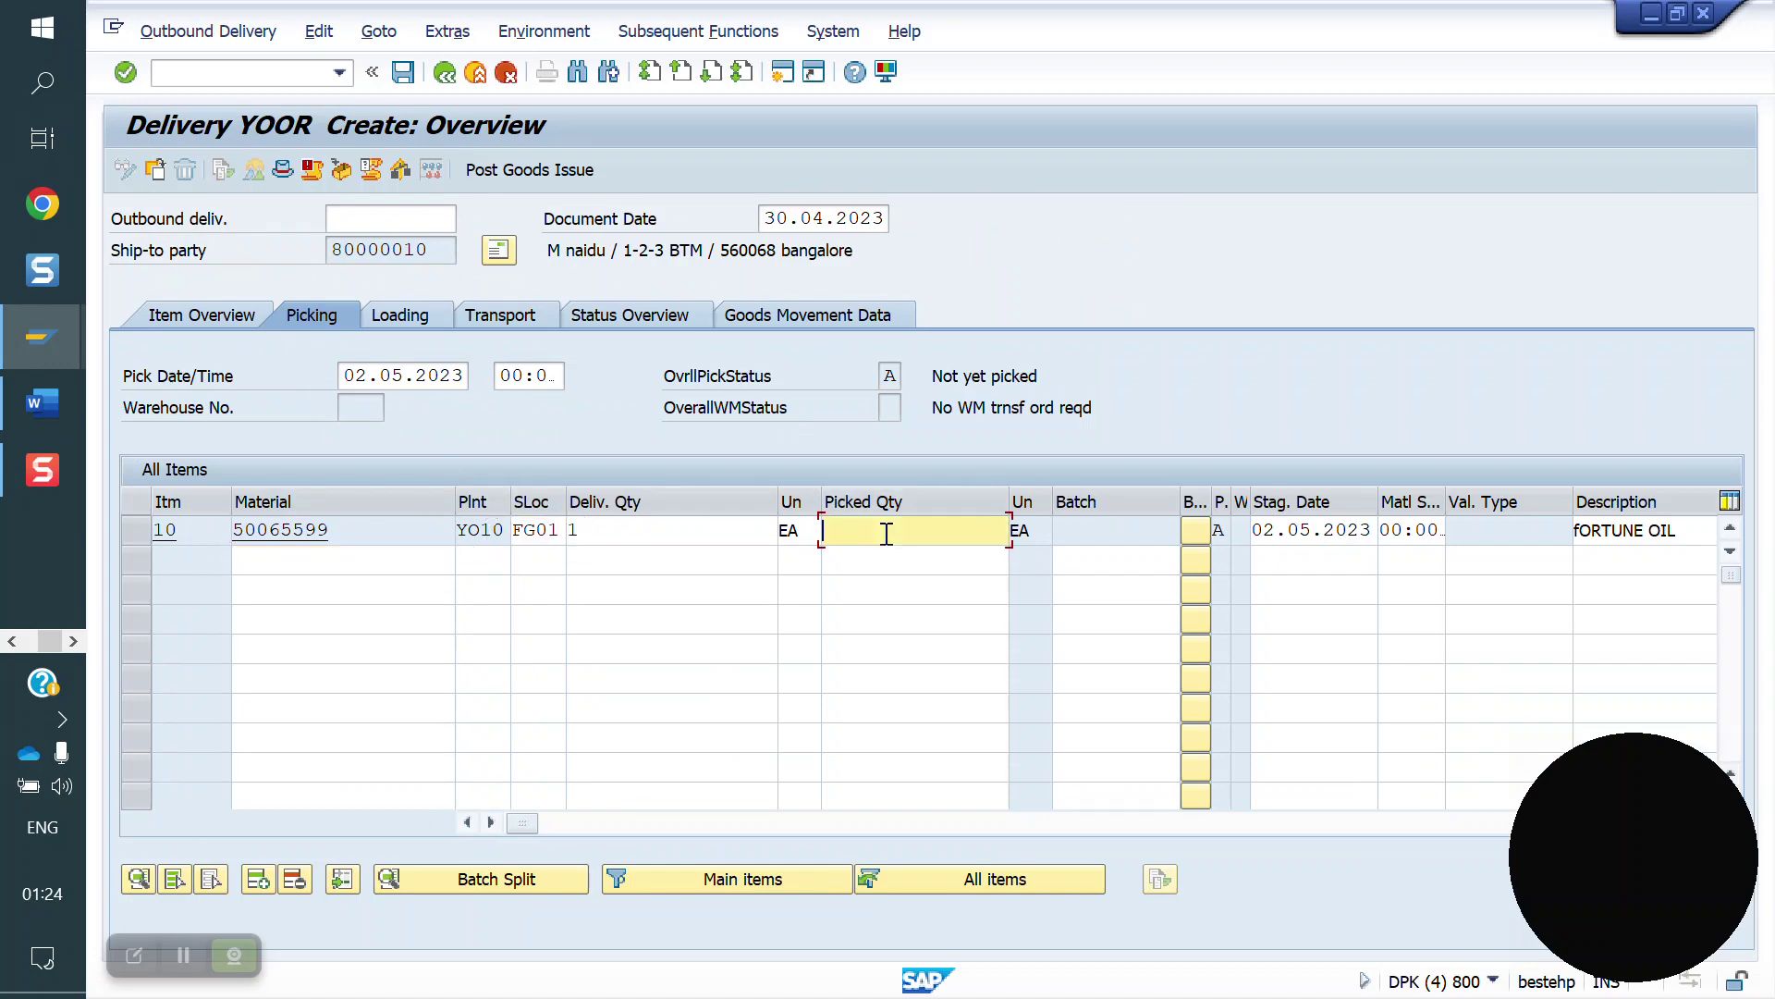
type("1")
key("Return")
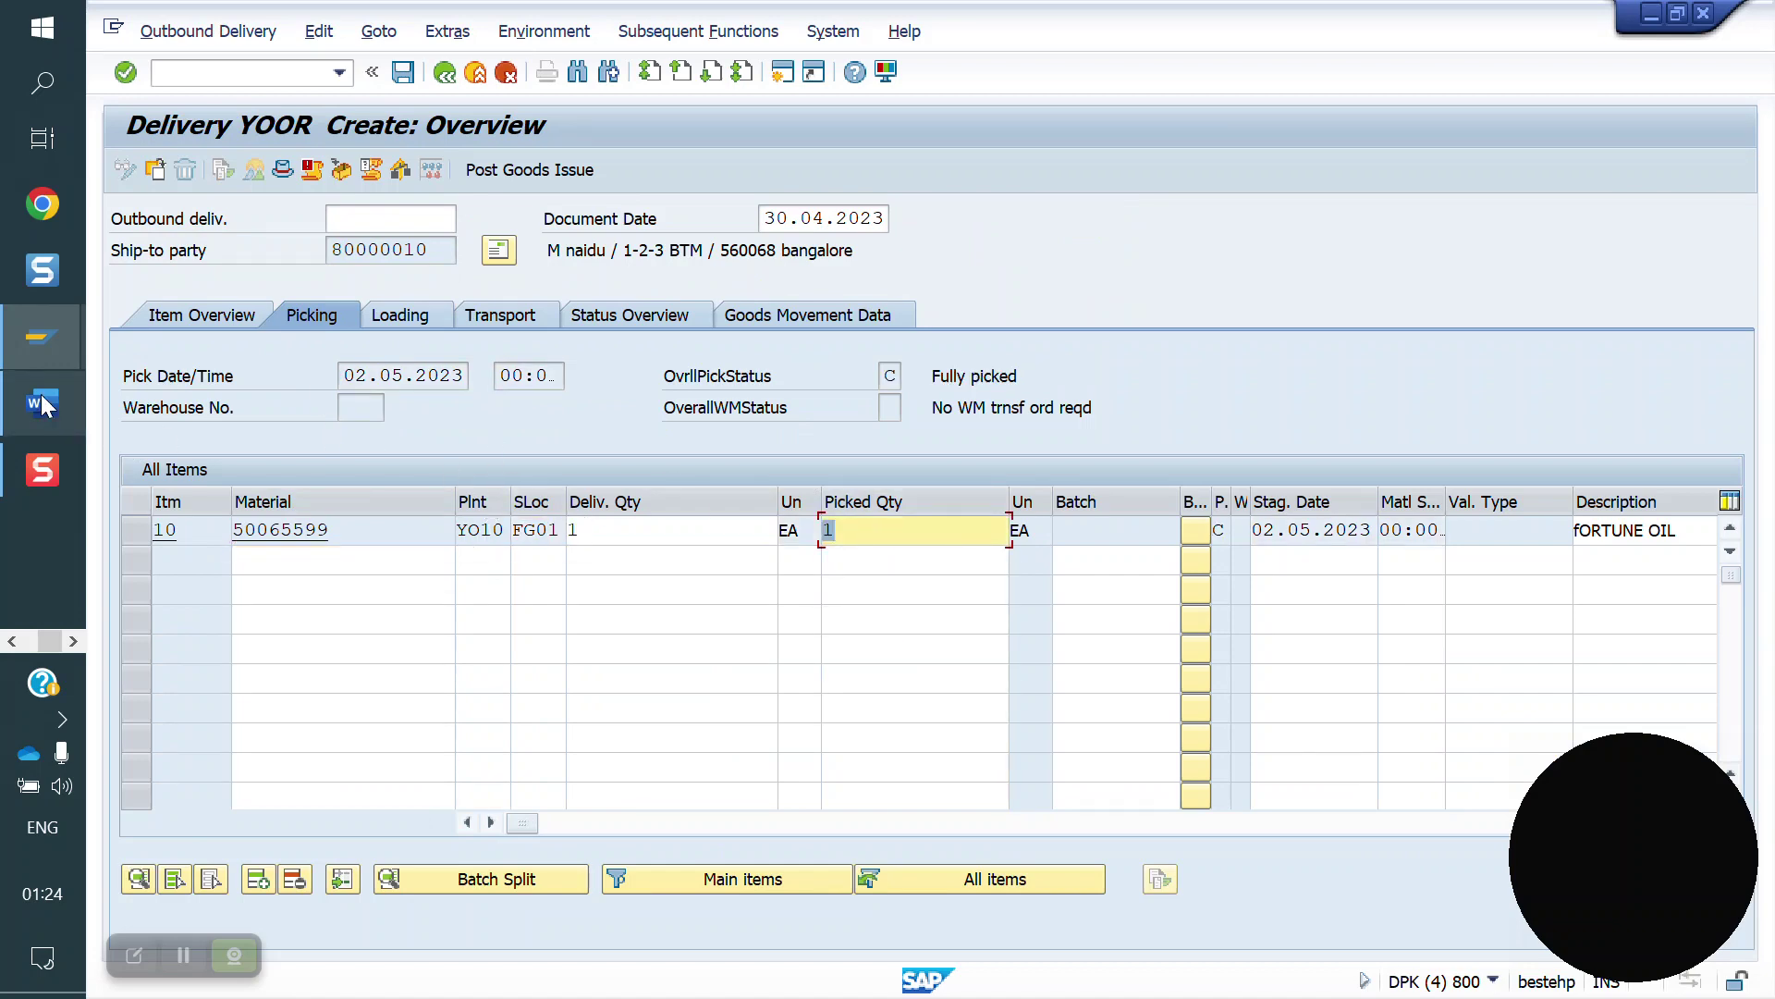
- Switch to the SAP SD notes PDF in Edge and review the criteria listed for pricing procedure determination
left_click(12, 640)
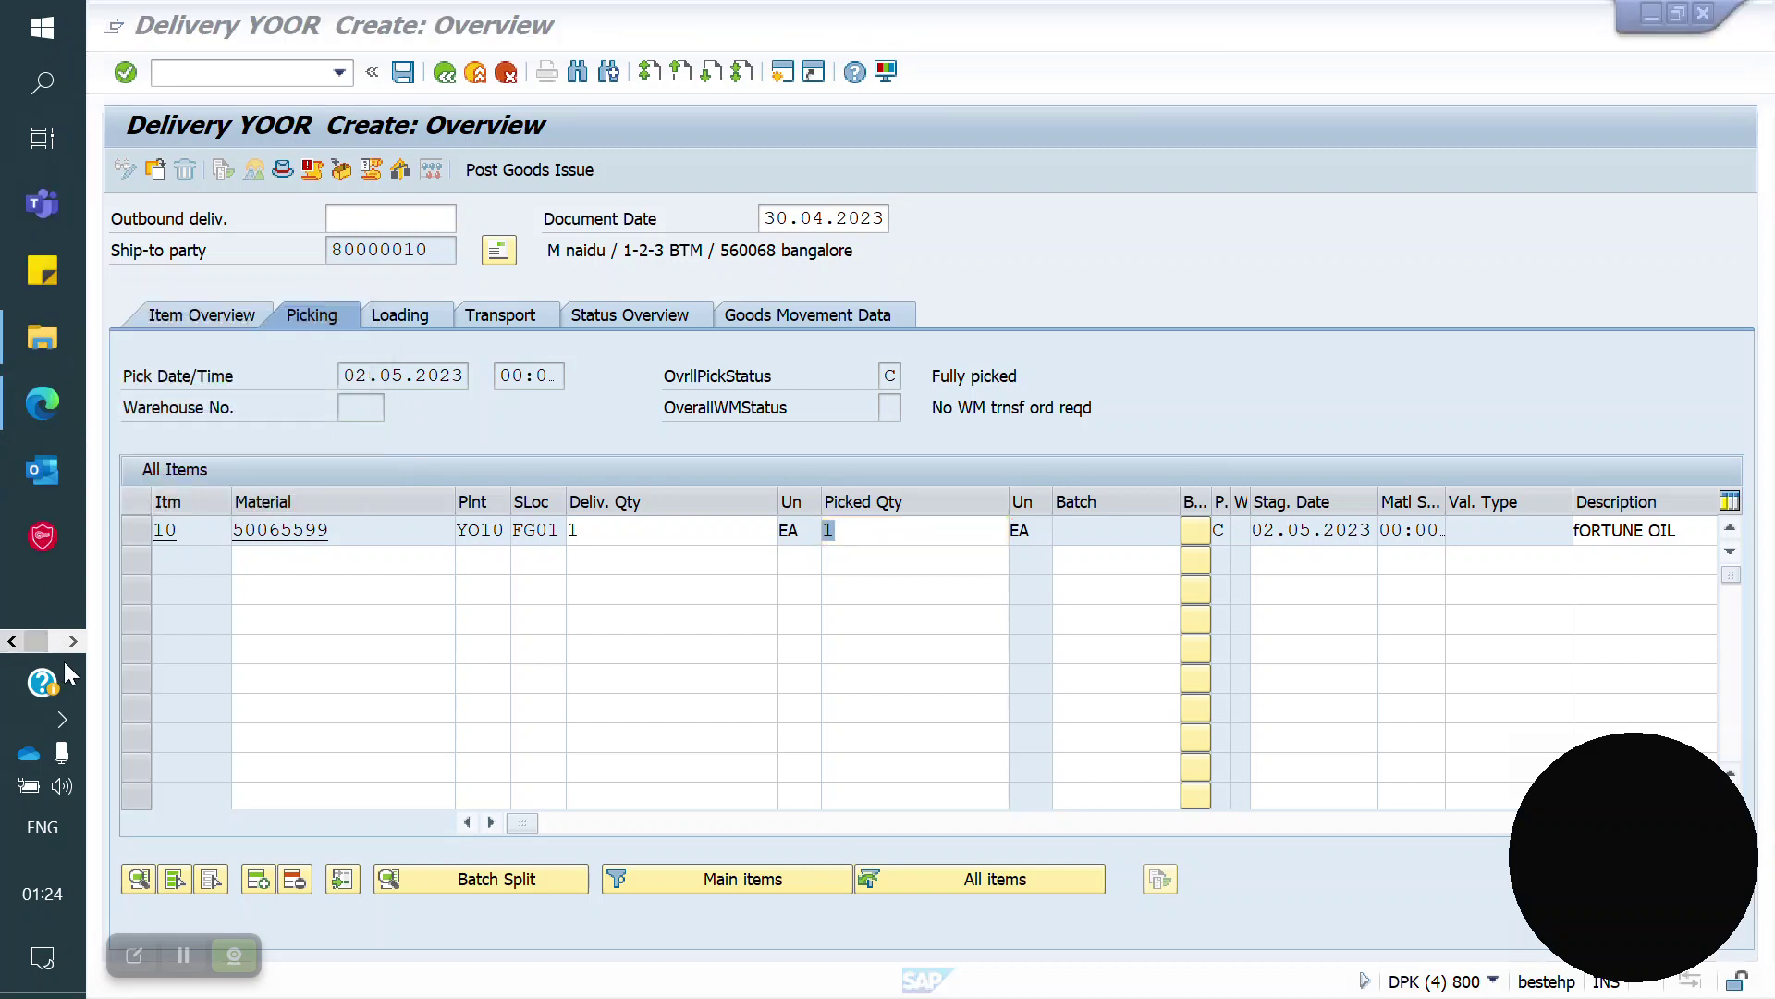
left_click(41, 380)
scroll(572, 735, "down", 3)
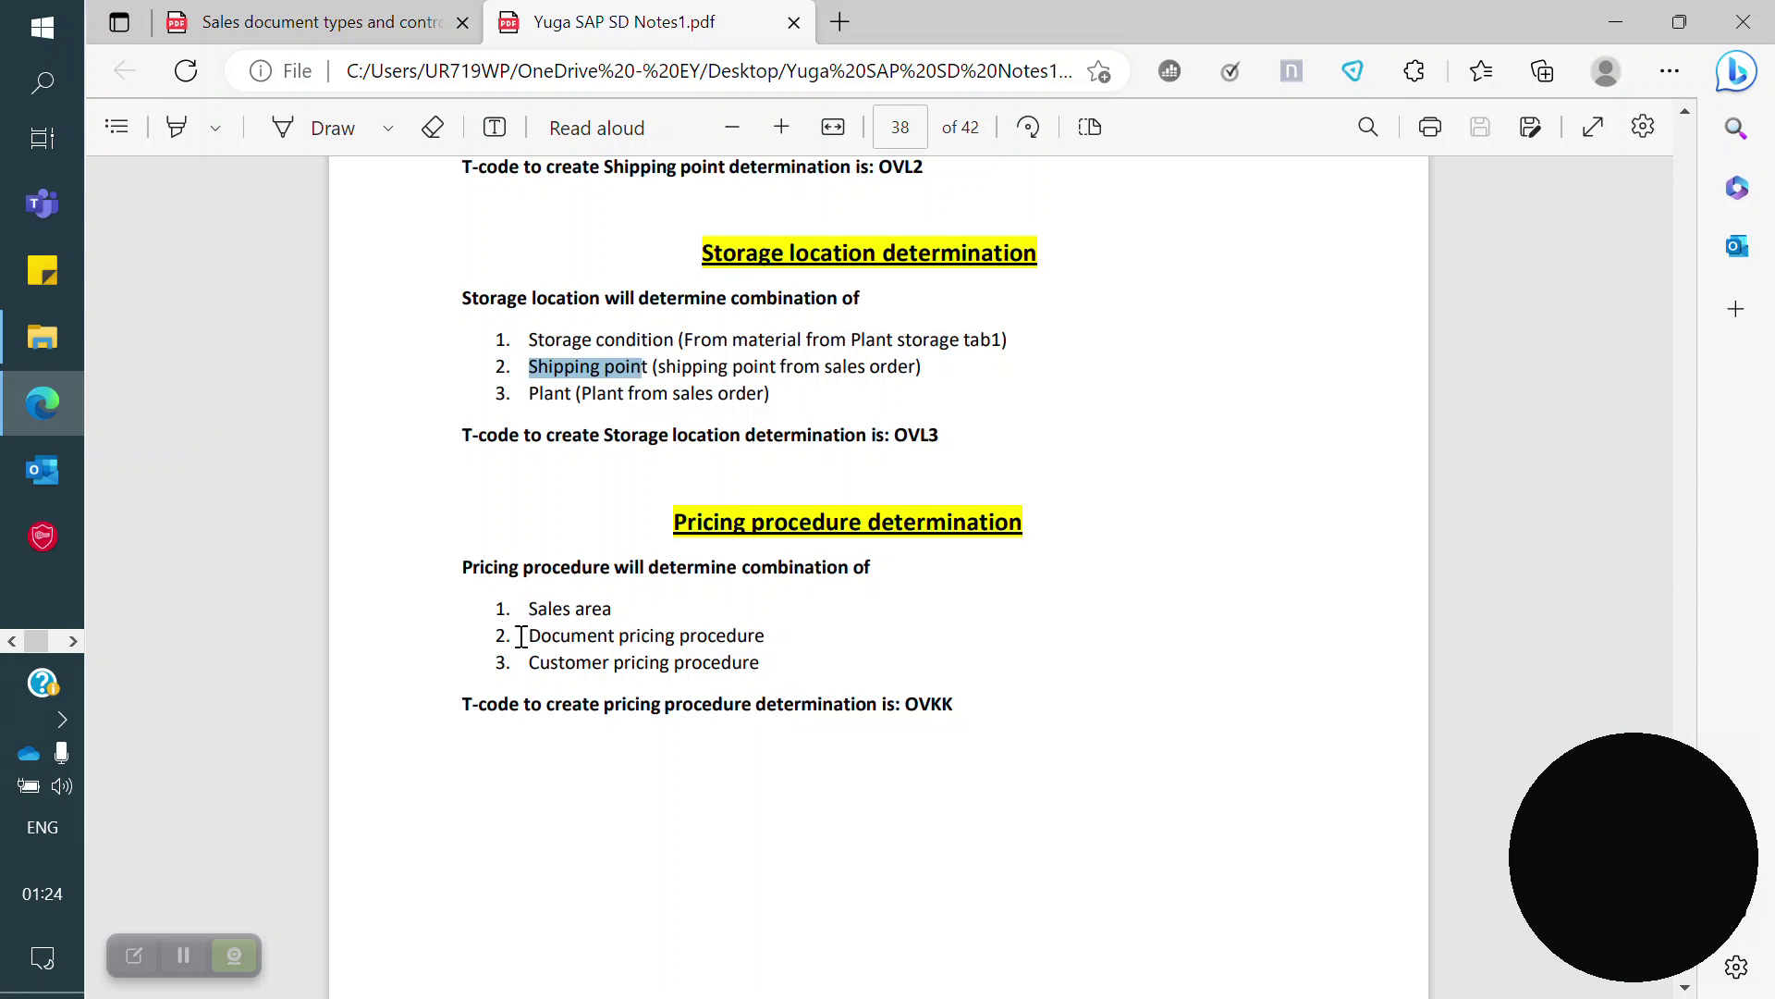
mouse_move(514, 636)
left_mouse_down()
mouse_move(678, 652)
mouse_move(765, 638)
left_mouse_up()
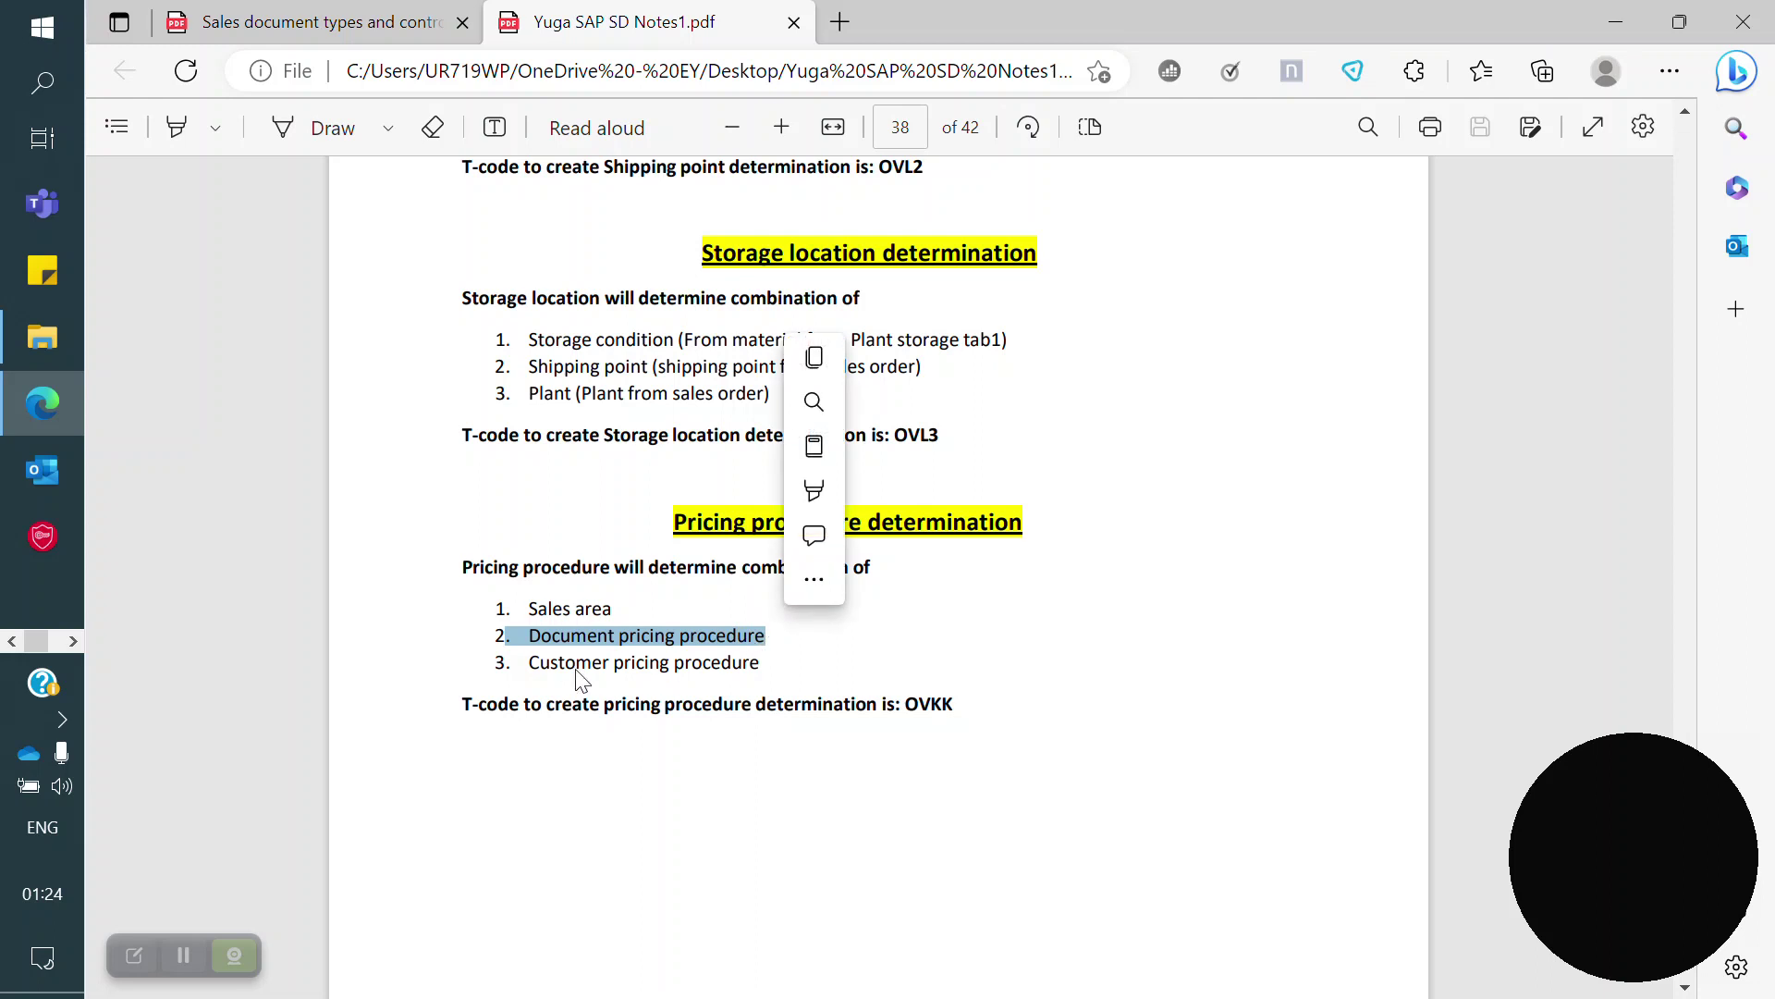
left_click_drag(525, 662, 742, 677)
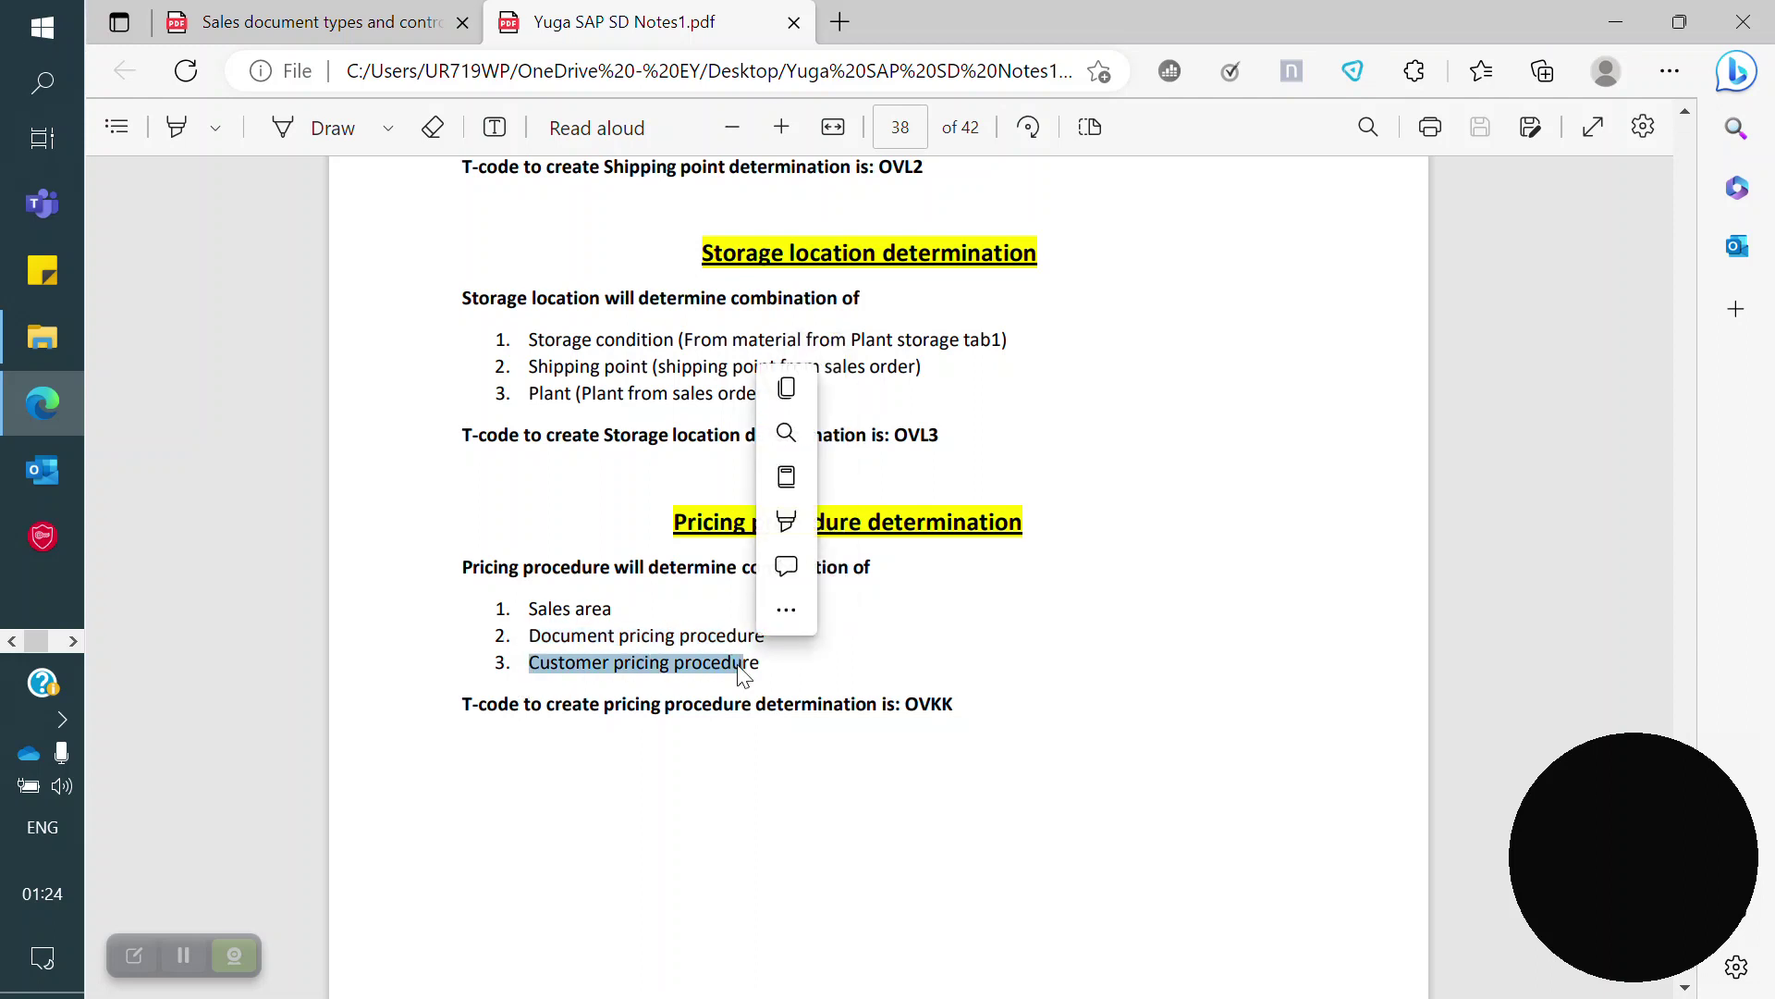
left_click(1054, 714)
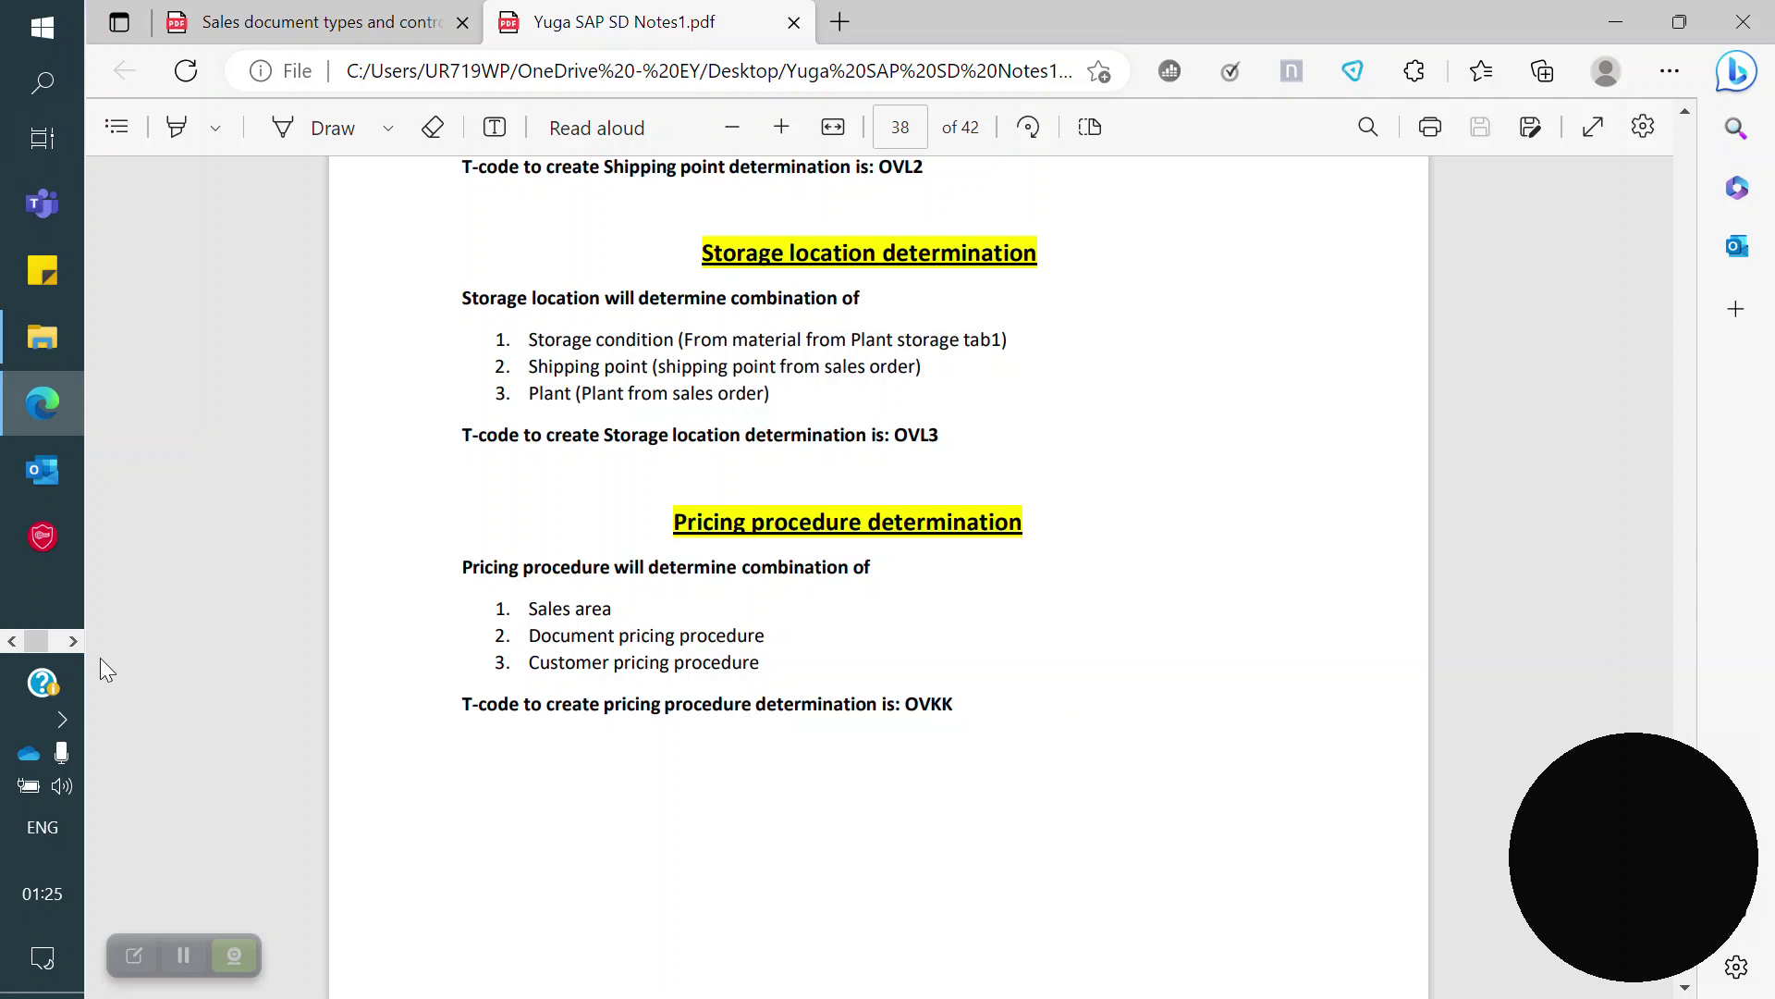
- Switch to the WELCOME TO YOU document in Word
left_click(72, 640)
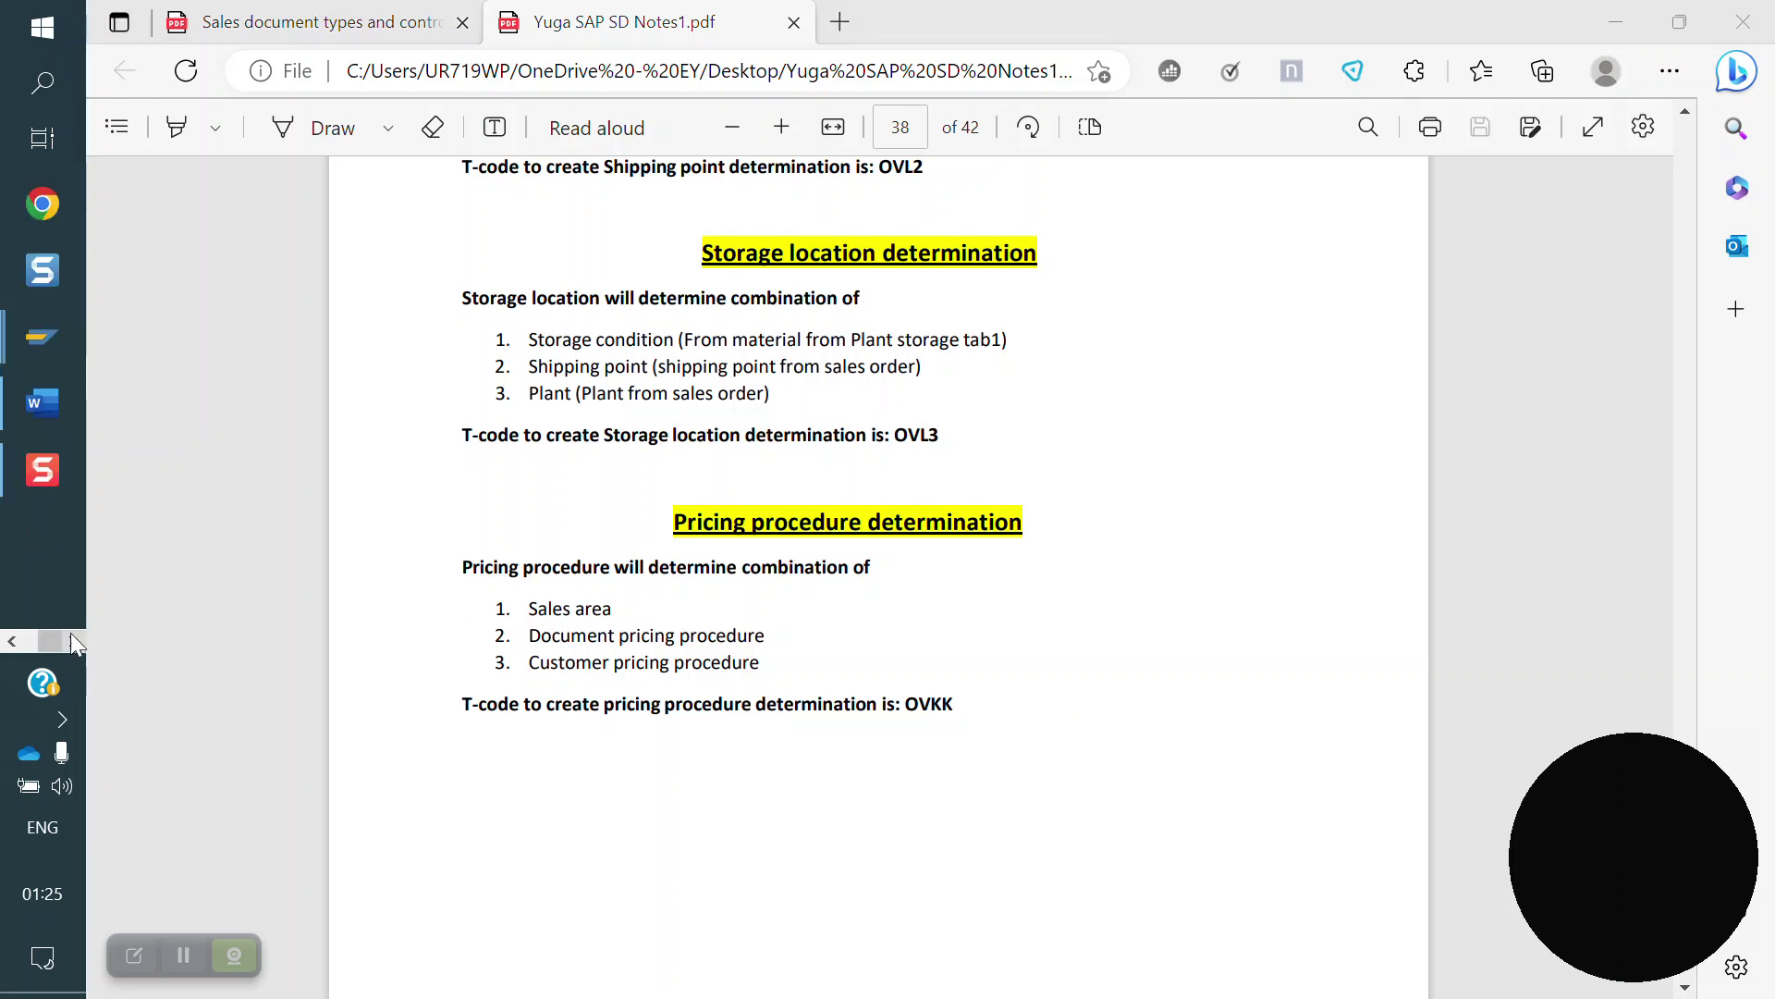
left_click(42, 402)
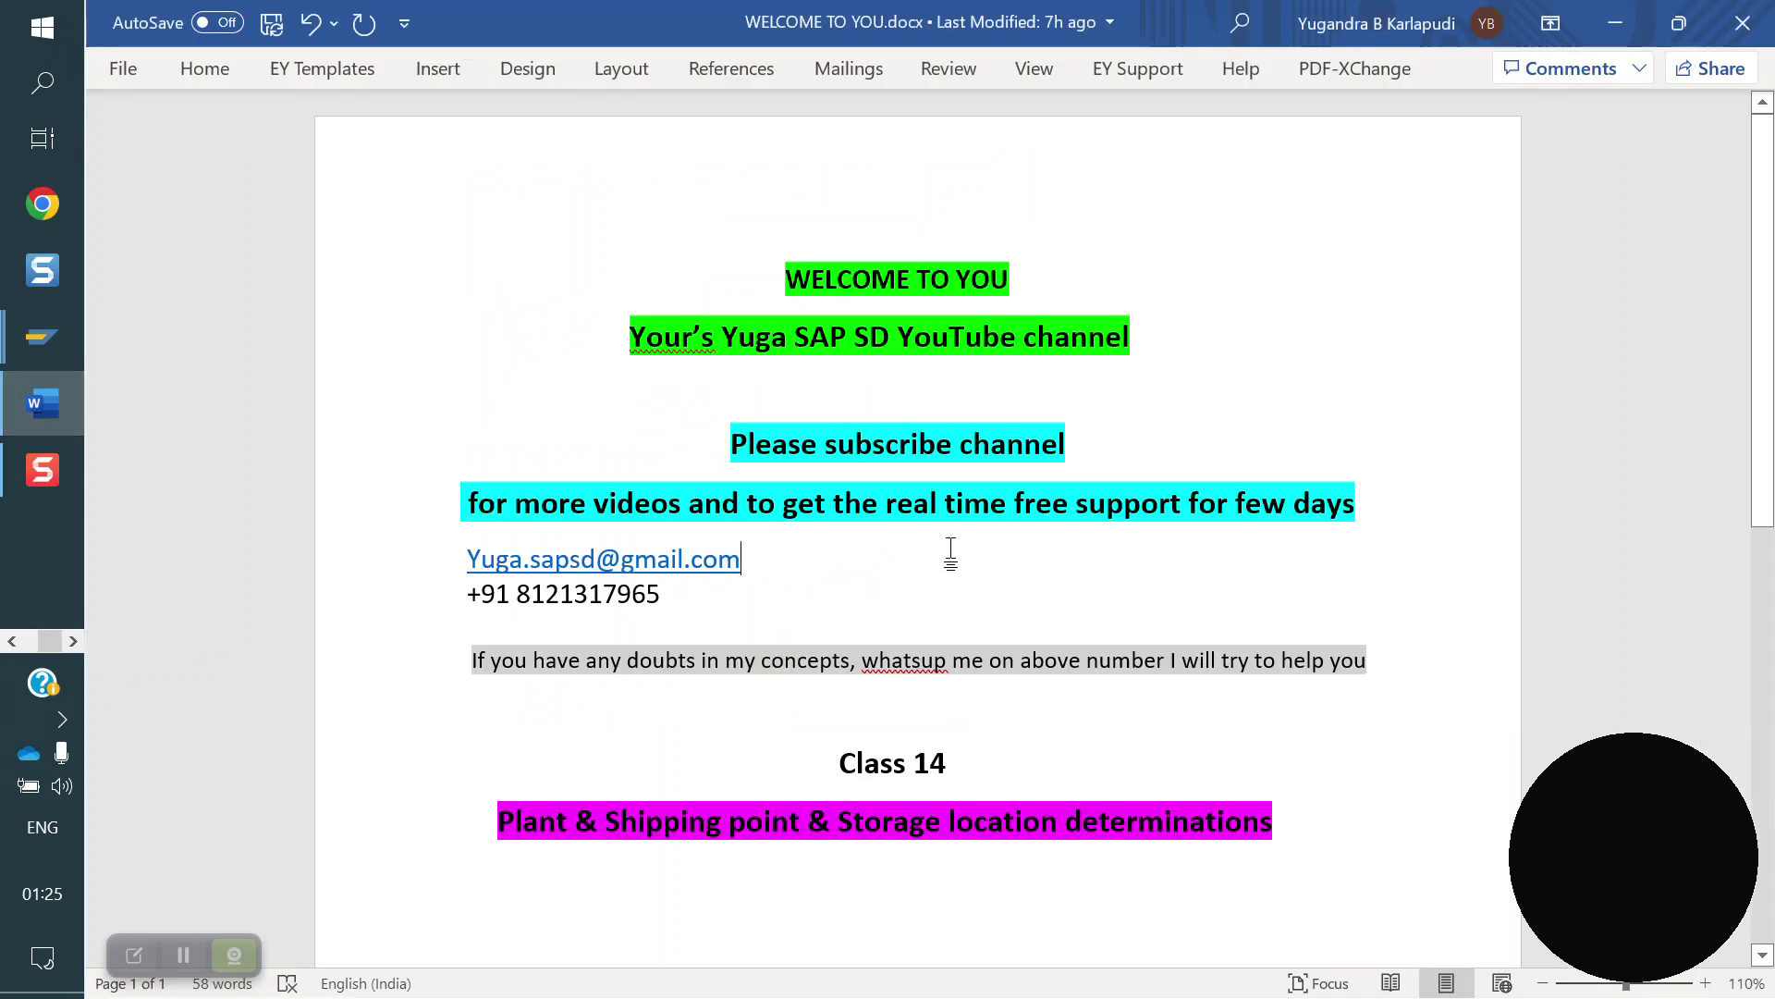